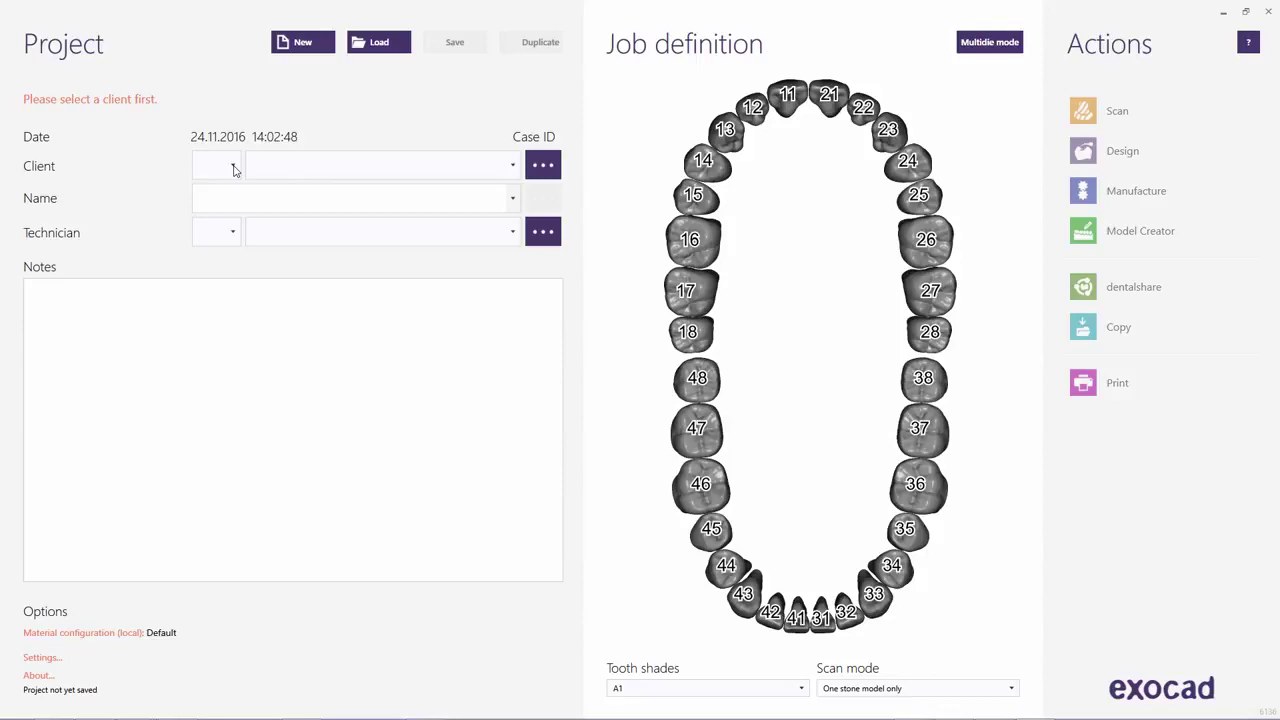
Step: Assign the Default client to the project and enter "Abutment,Case" as the patient name
click(233, 166)
click(216, 197)
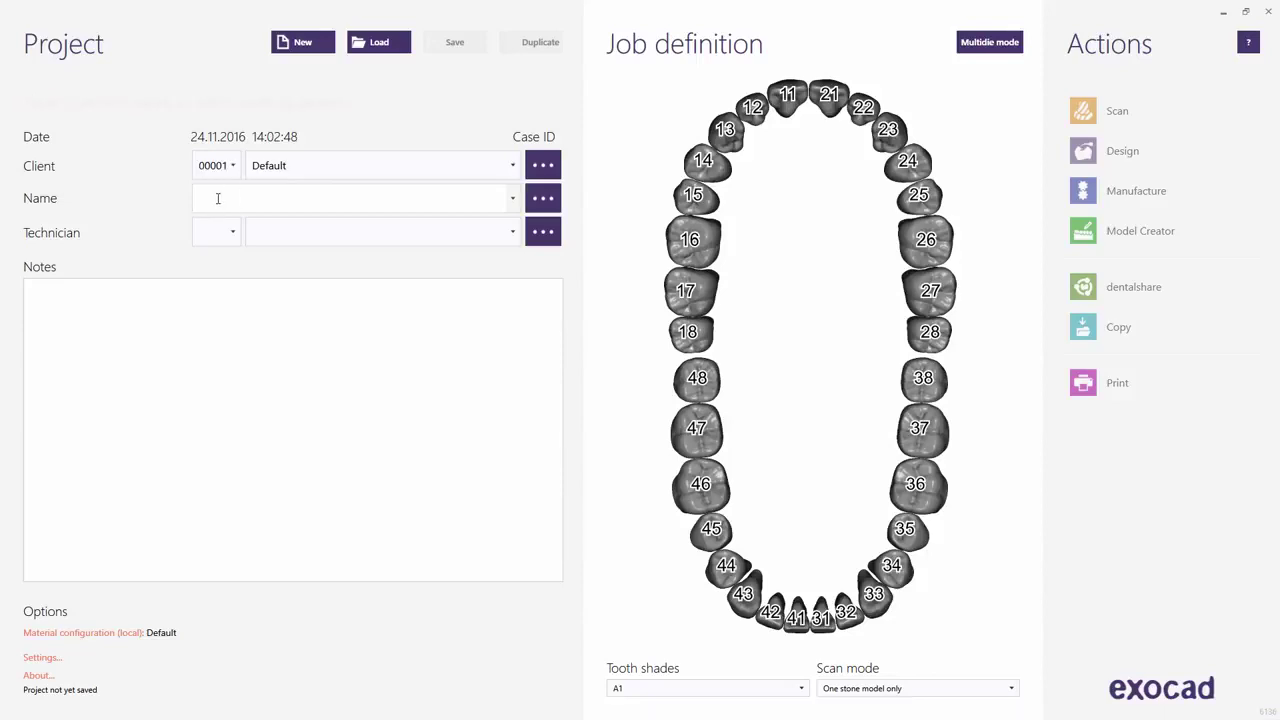
text(Ab)
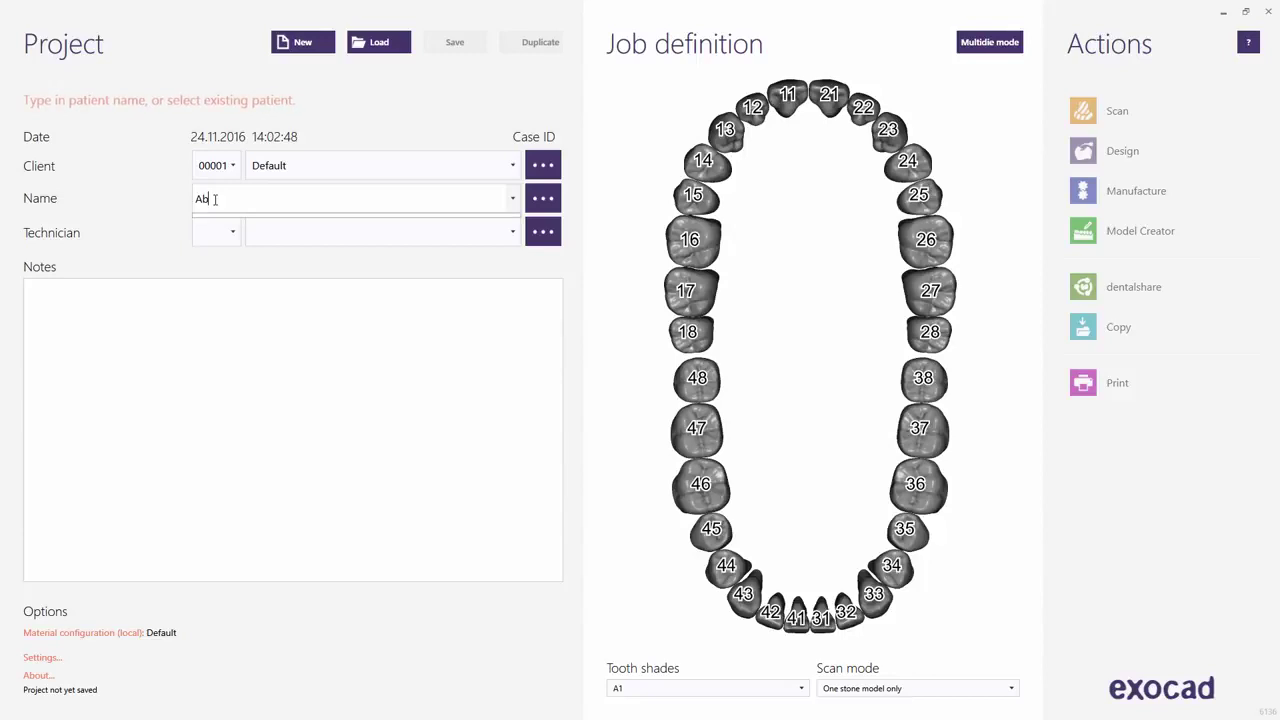
text(utment,)
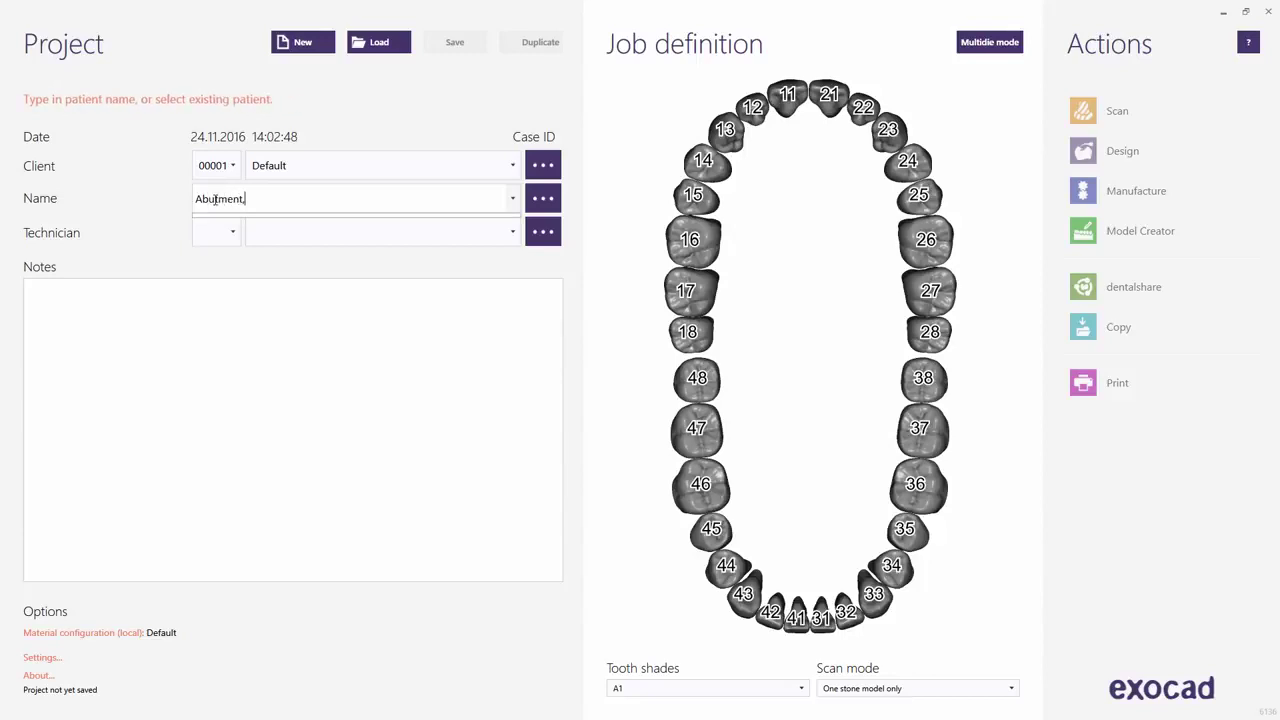
text(Case)
key(Return)
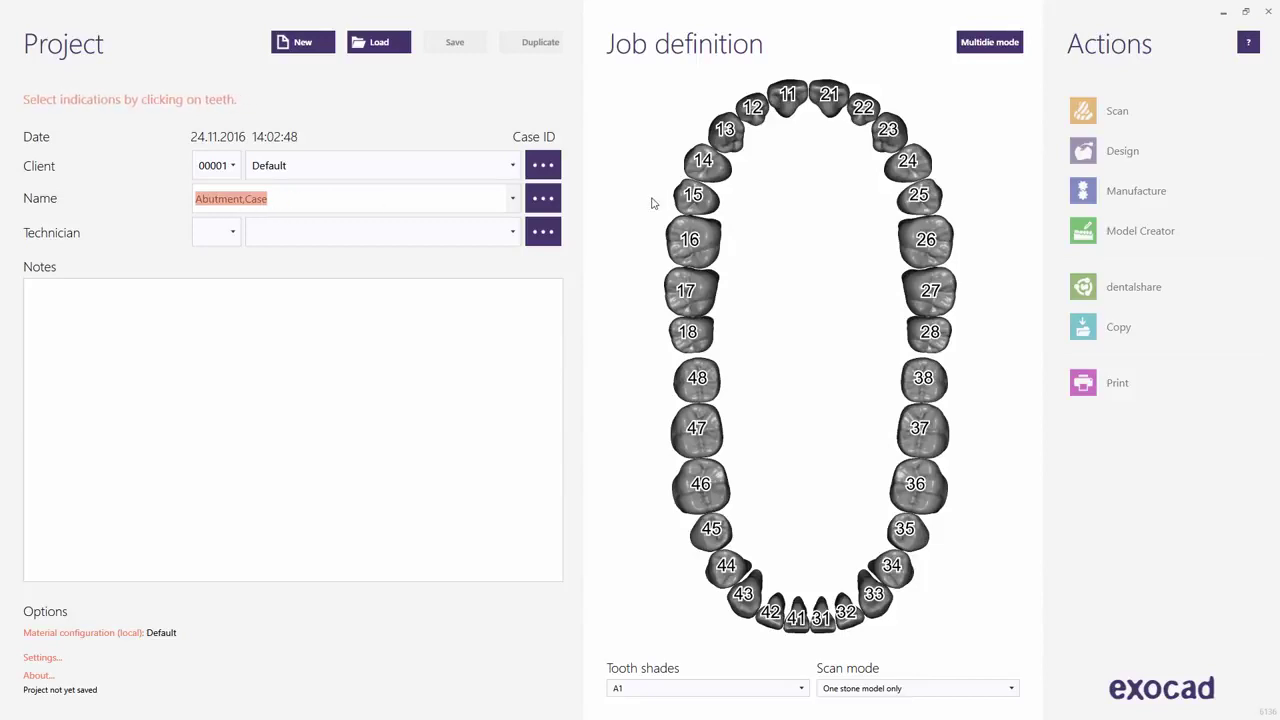
Step: Define tooth 11 as a coping made of Zirconia
click(790, 93)
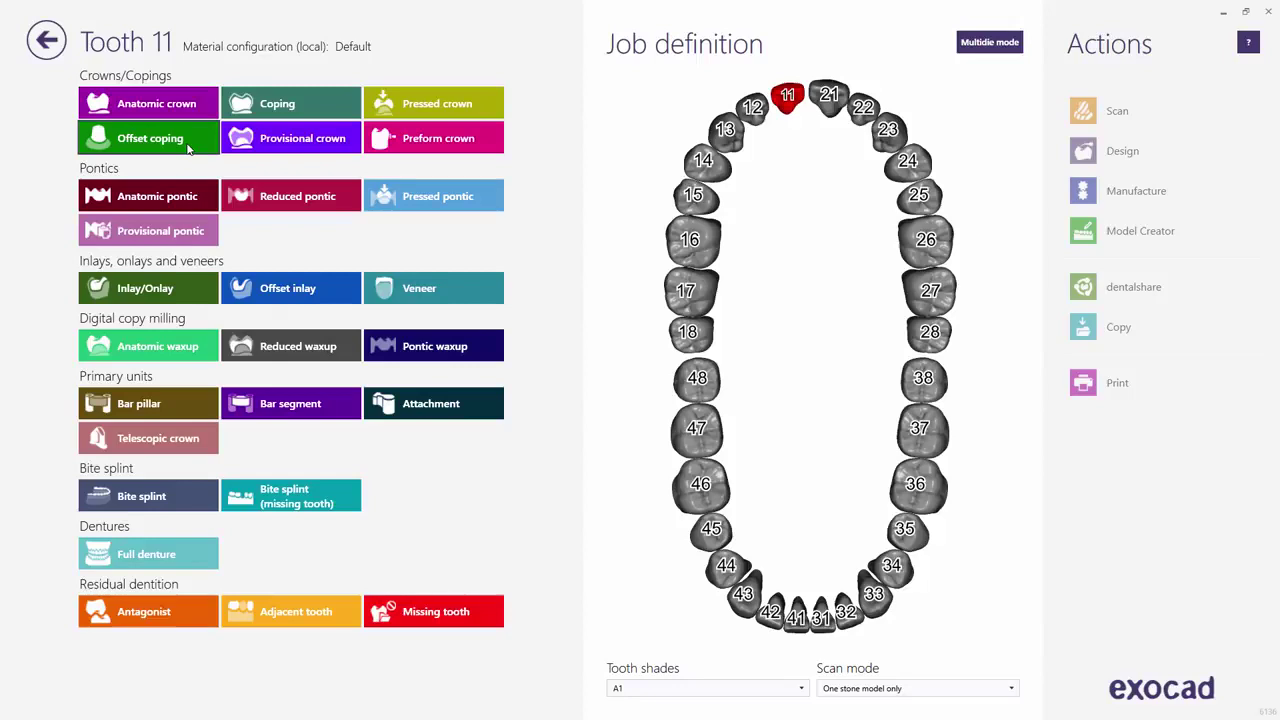
click(260, 113)
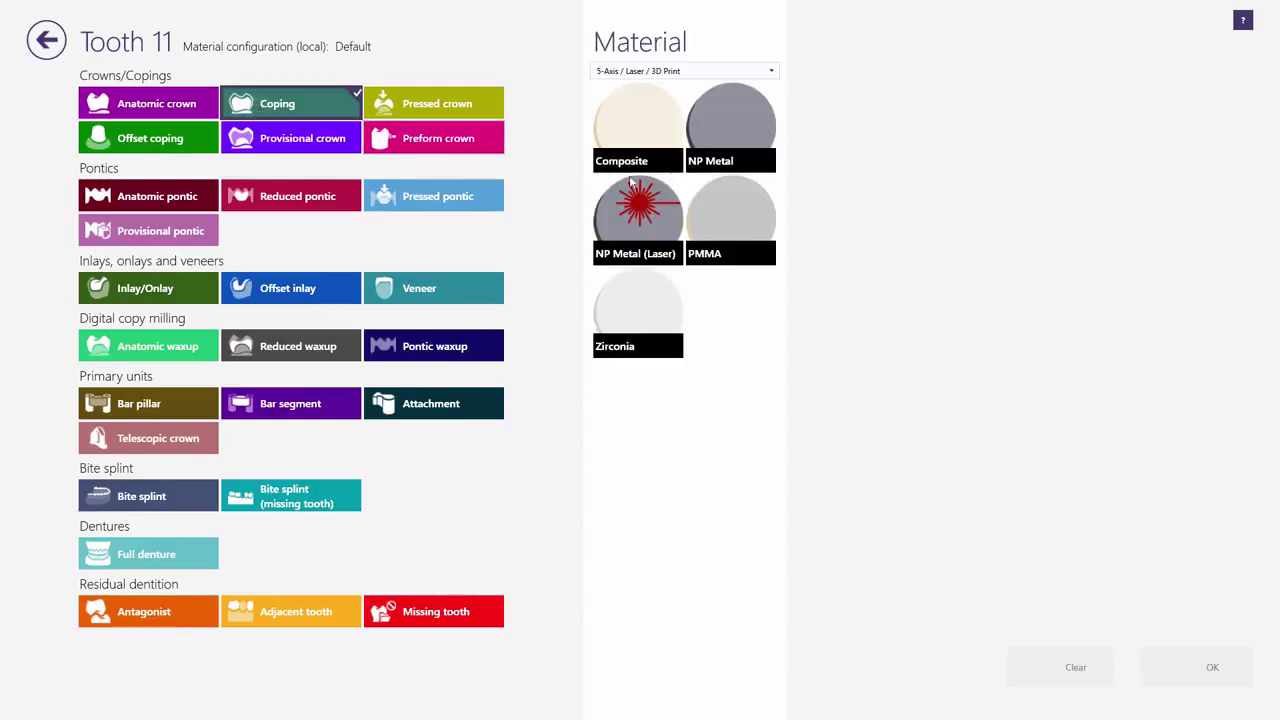
click(641, 310)
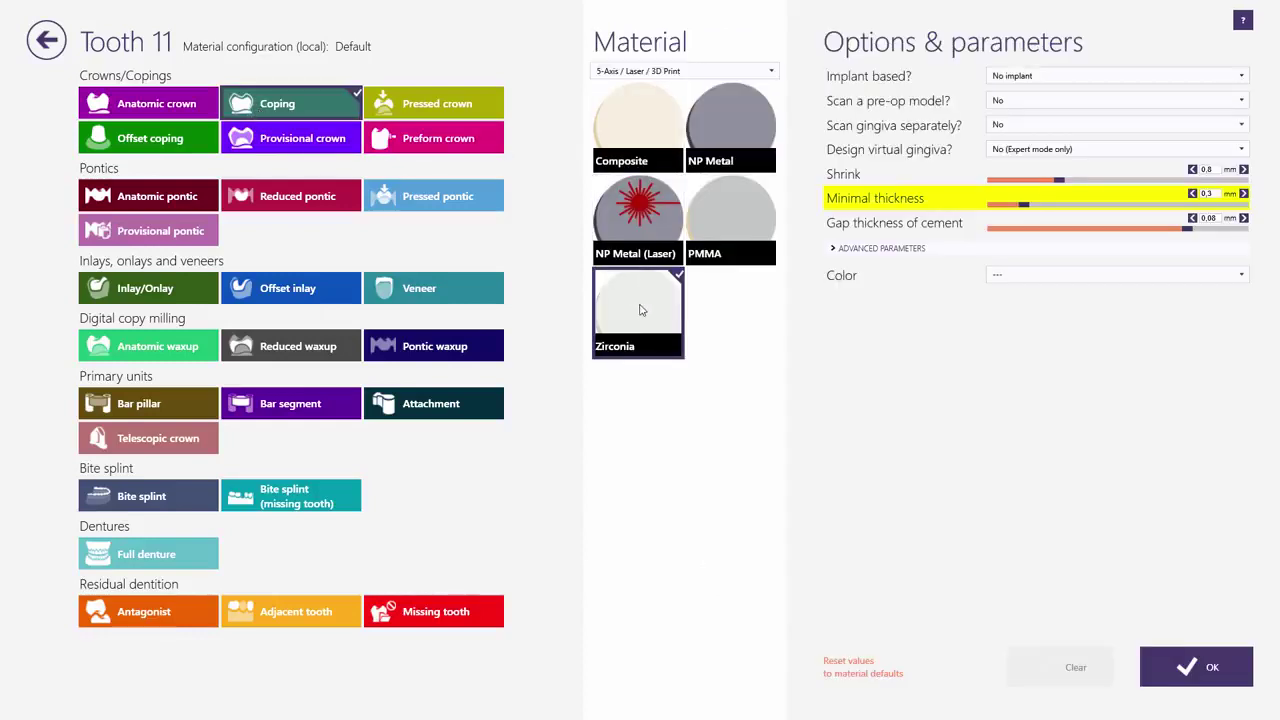
Step: Make the tooth 11 coping implant based on a custom abutment, with NP Metal as the abutment material
click(1242, 78)
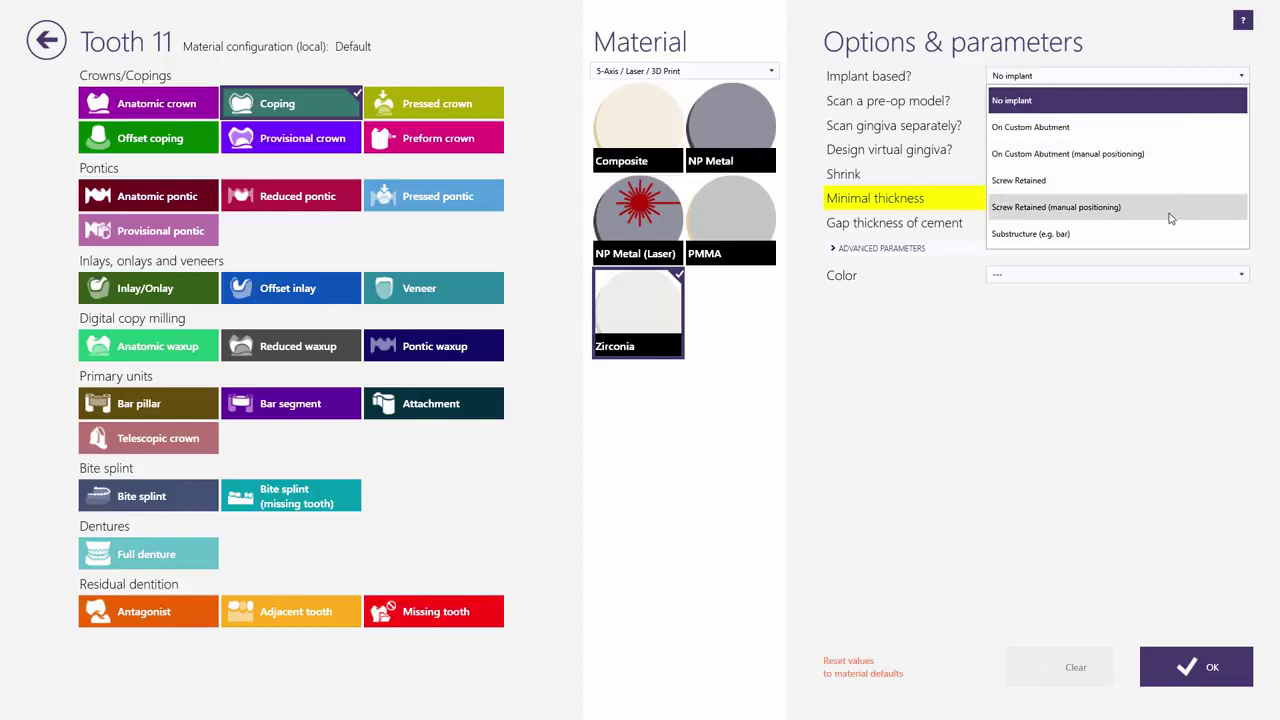
click(1173, 136)
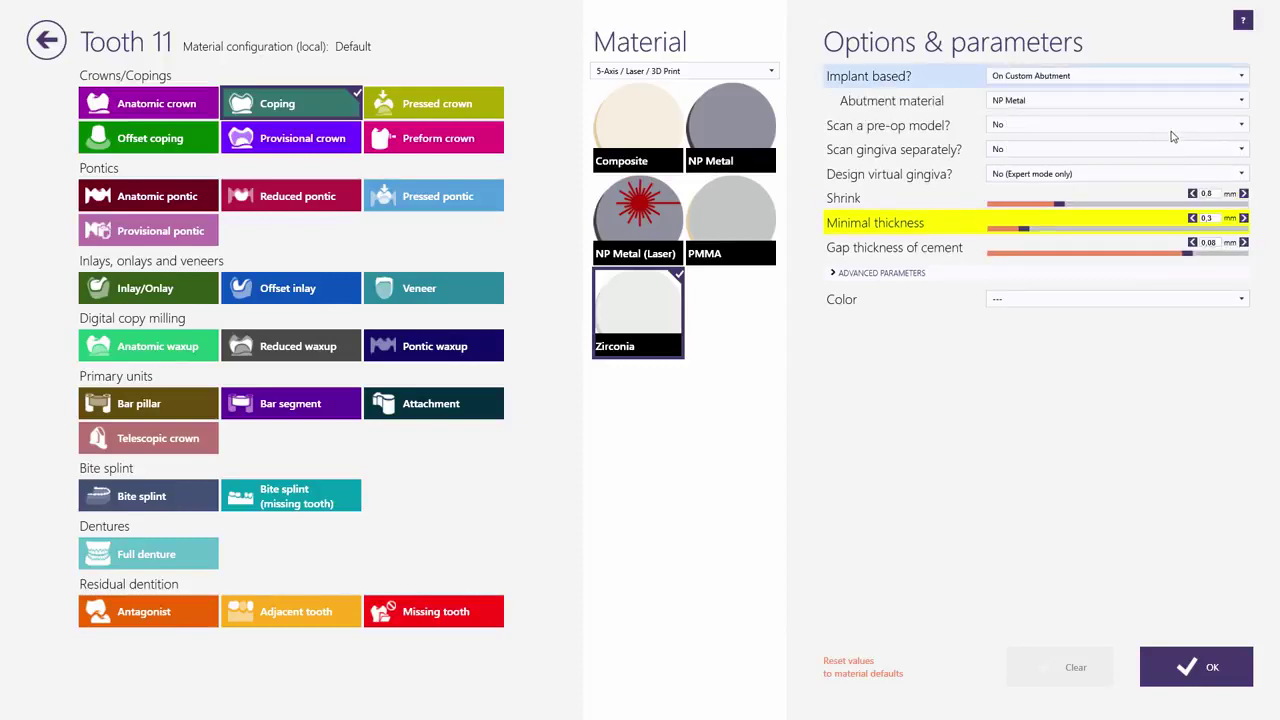
click(1214, 100)
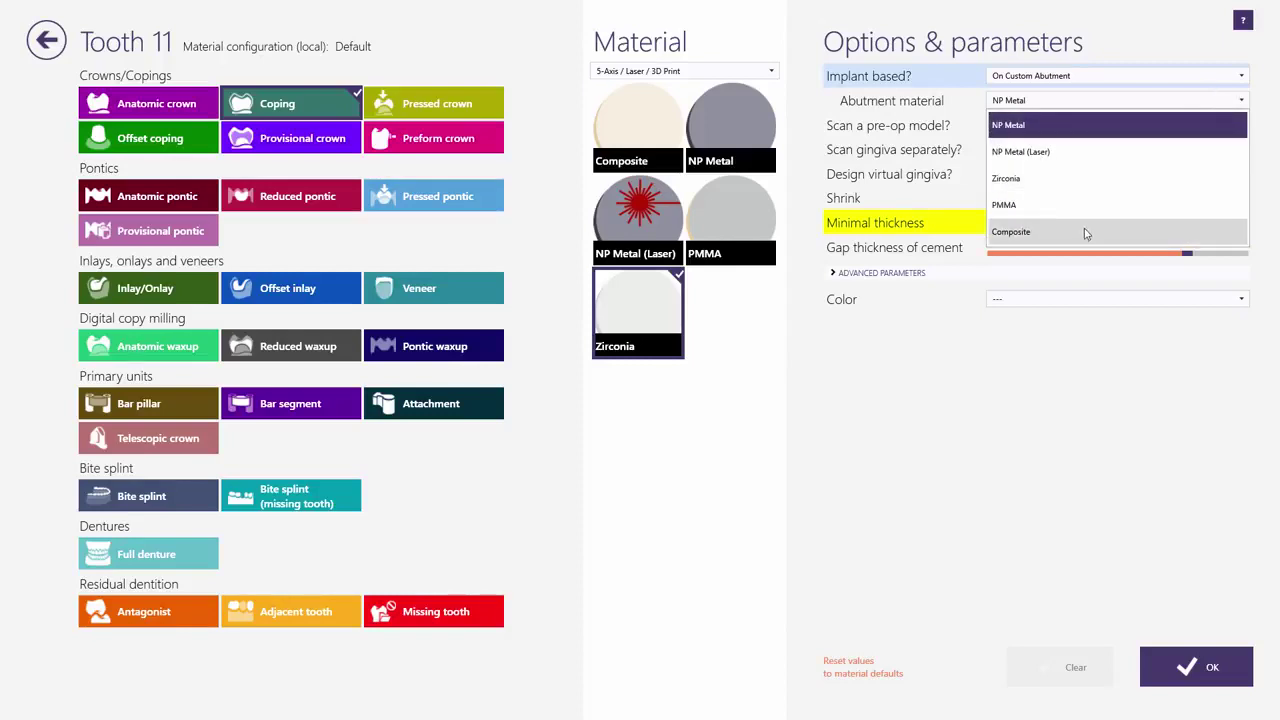
click(1114, 125)
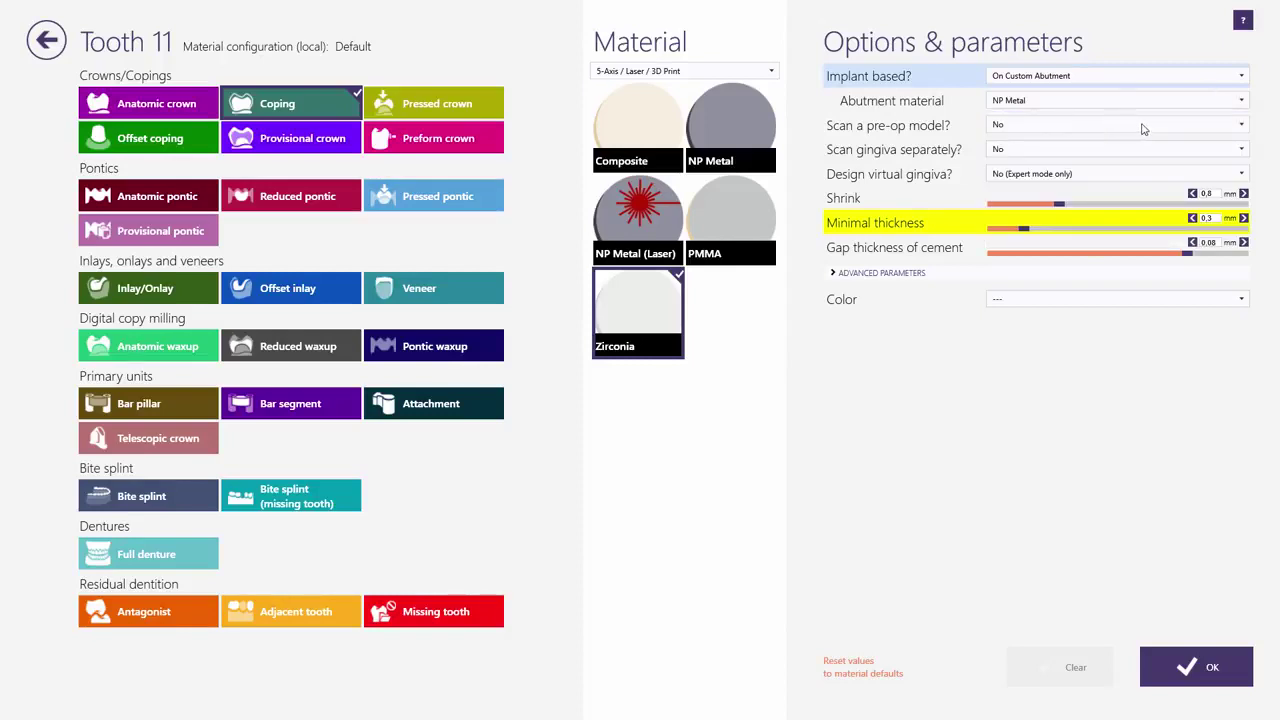
Step: Keep the pre-op model scan and separate gingiva scan at No, and virtual gingiva design at No (Expert mode only)
click(1180, 131)
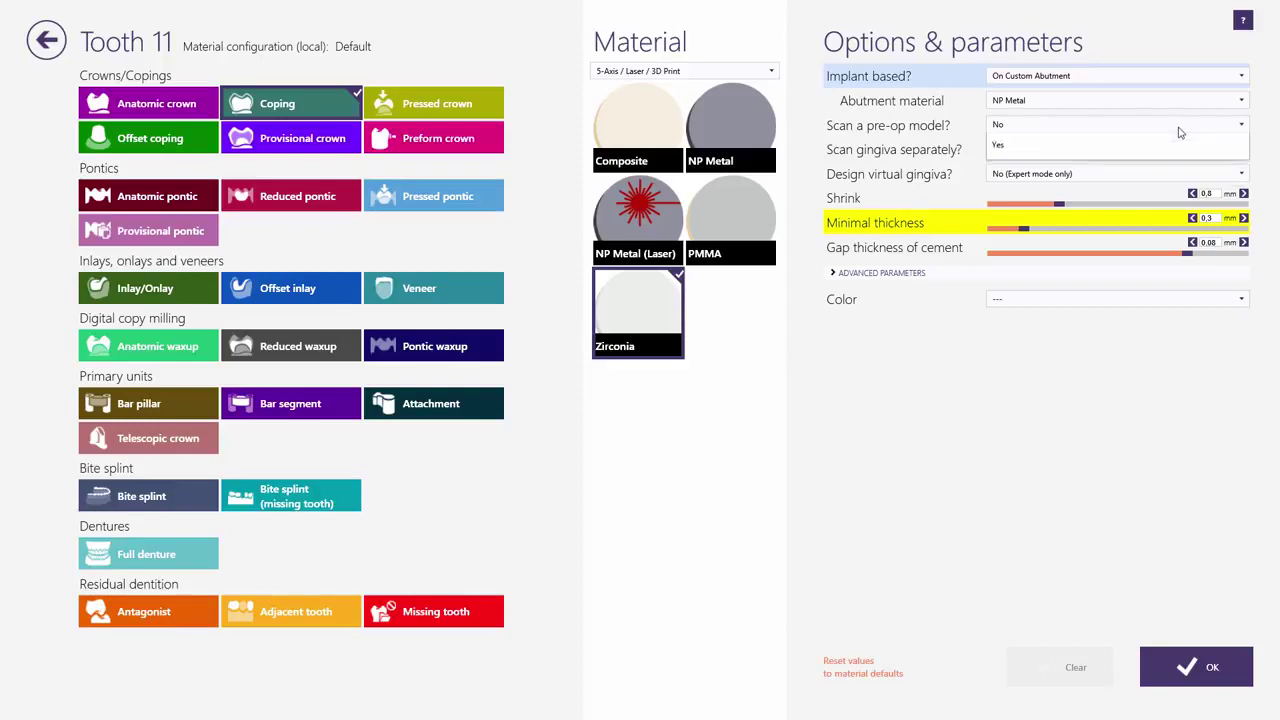
click(1172, 140)
click(1166, 154)
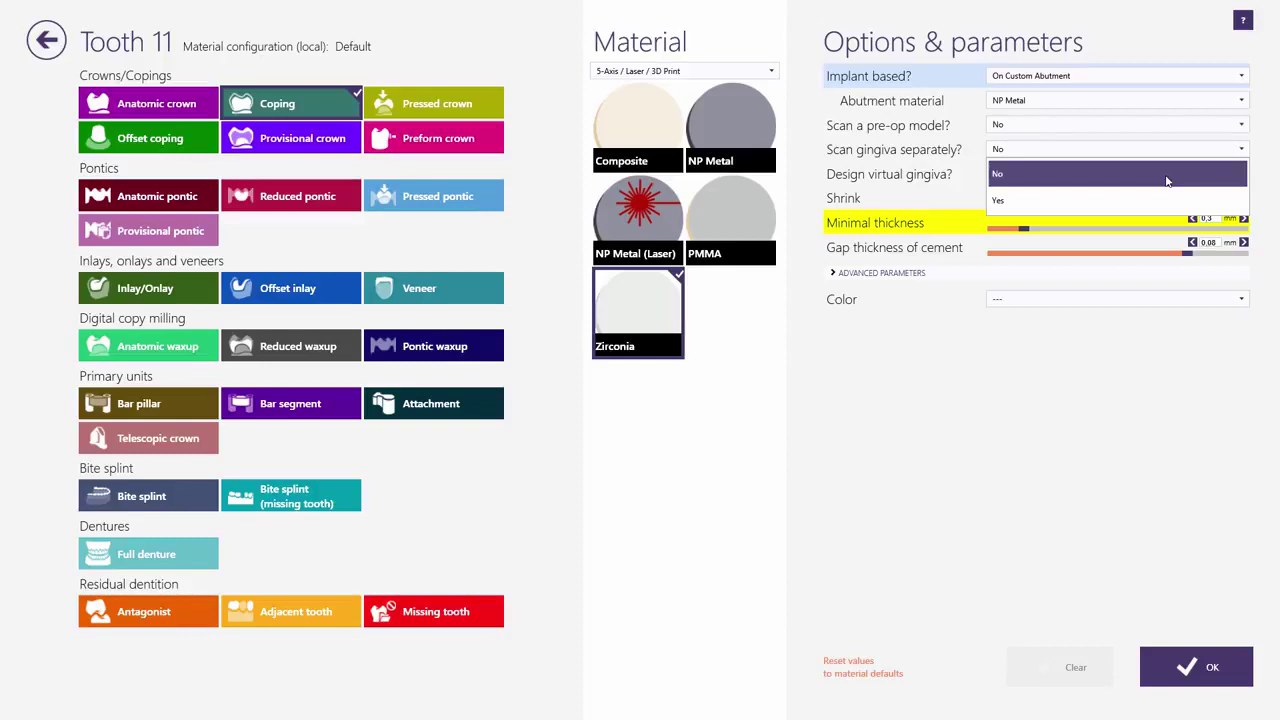
click(1166, 174)
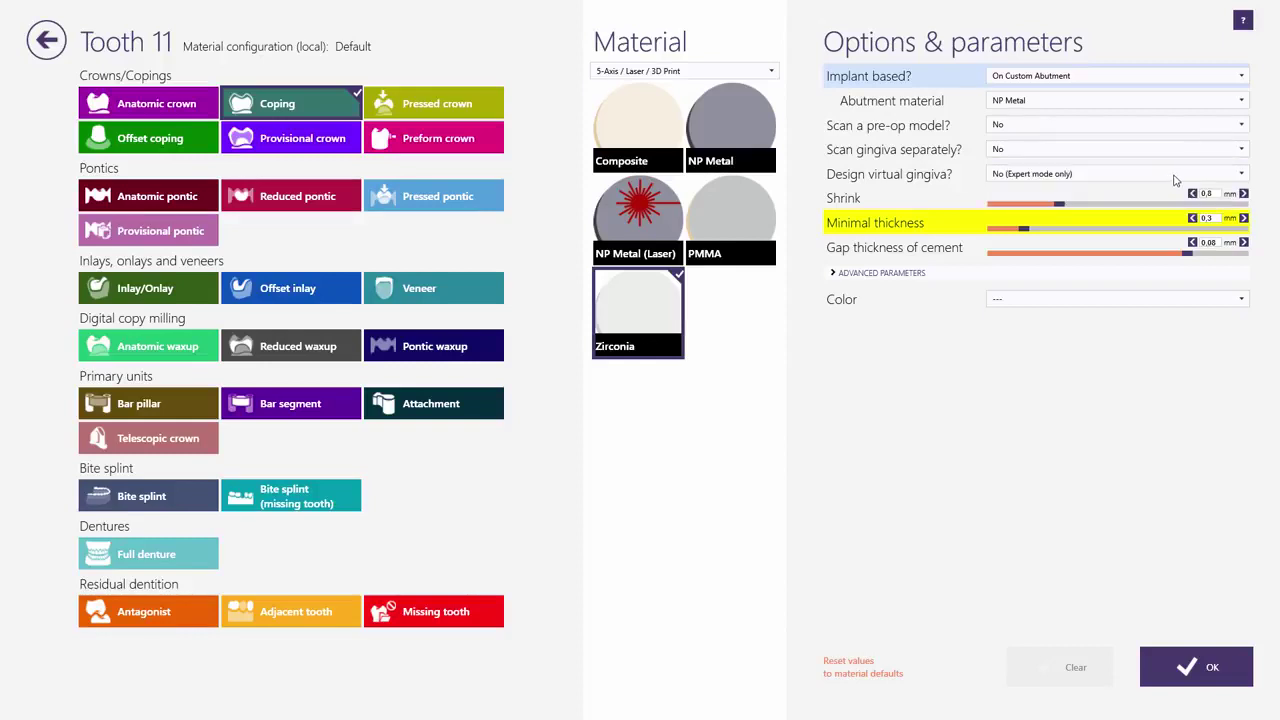
click(1172, 177)
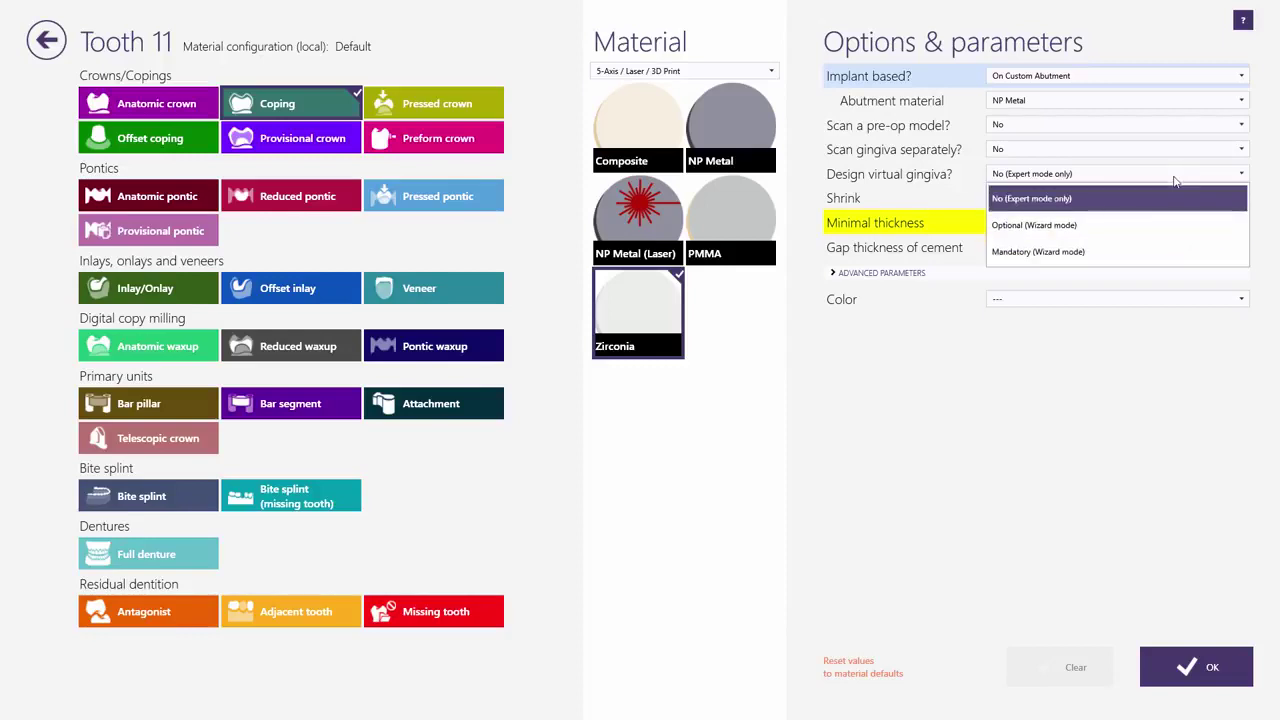
click(1167, 196)
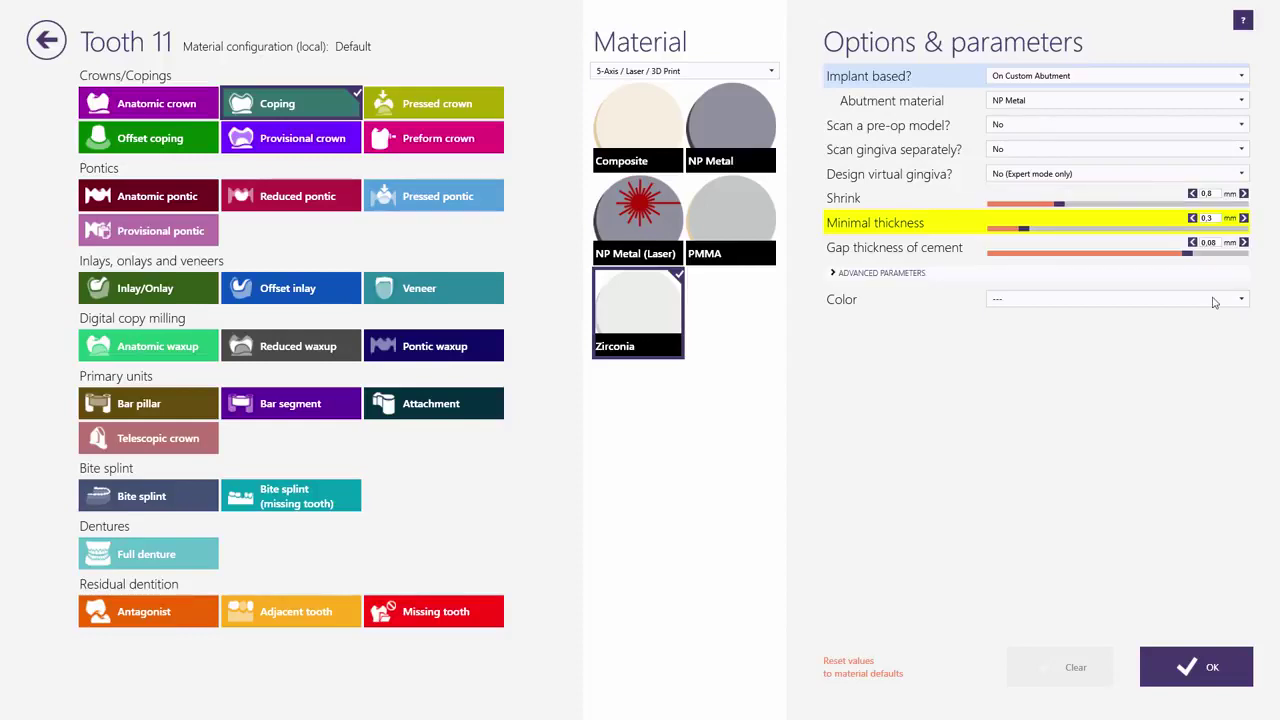
Step: Set the color of the tooth 11 coping to A3 and accept the tooth definition
click(1243, 304)
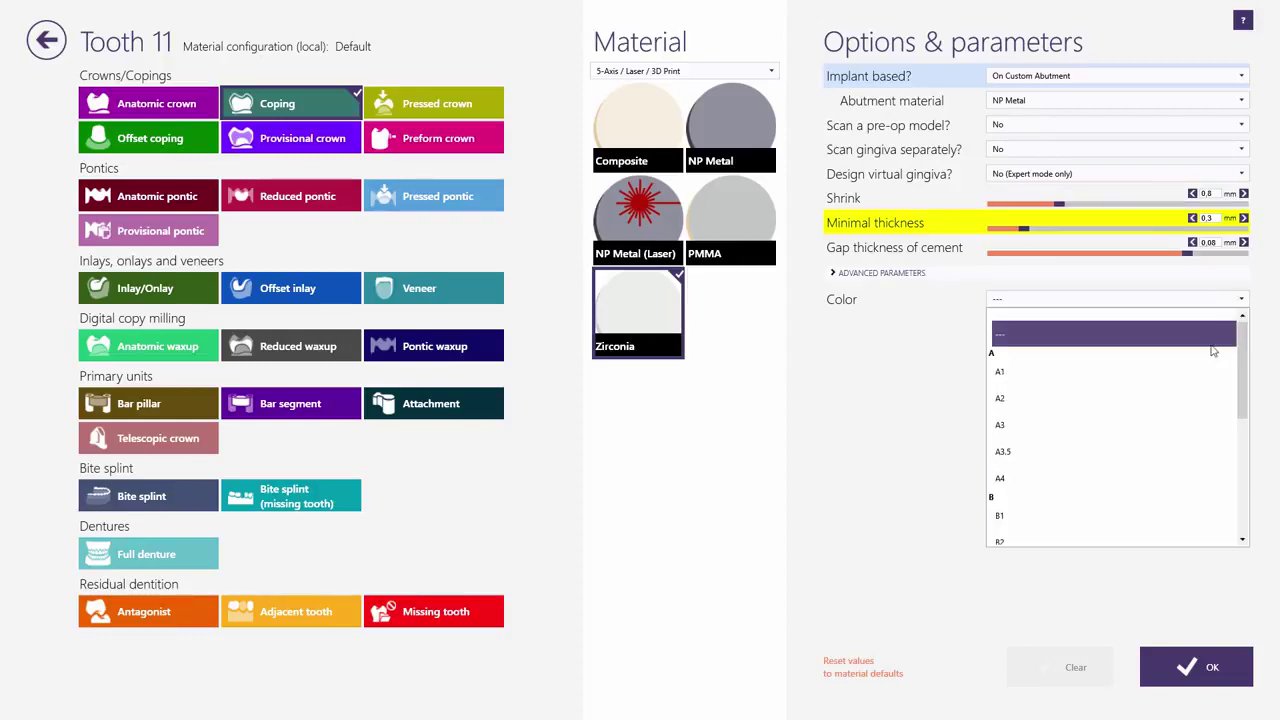
click(1164, 429)
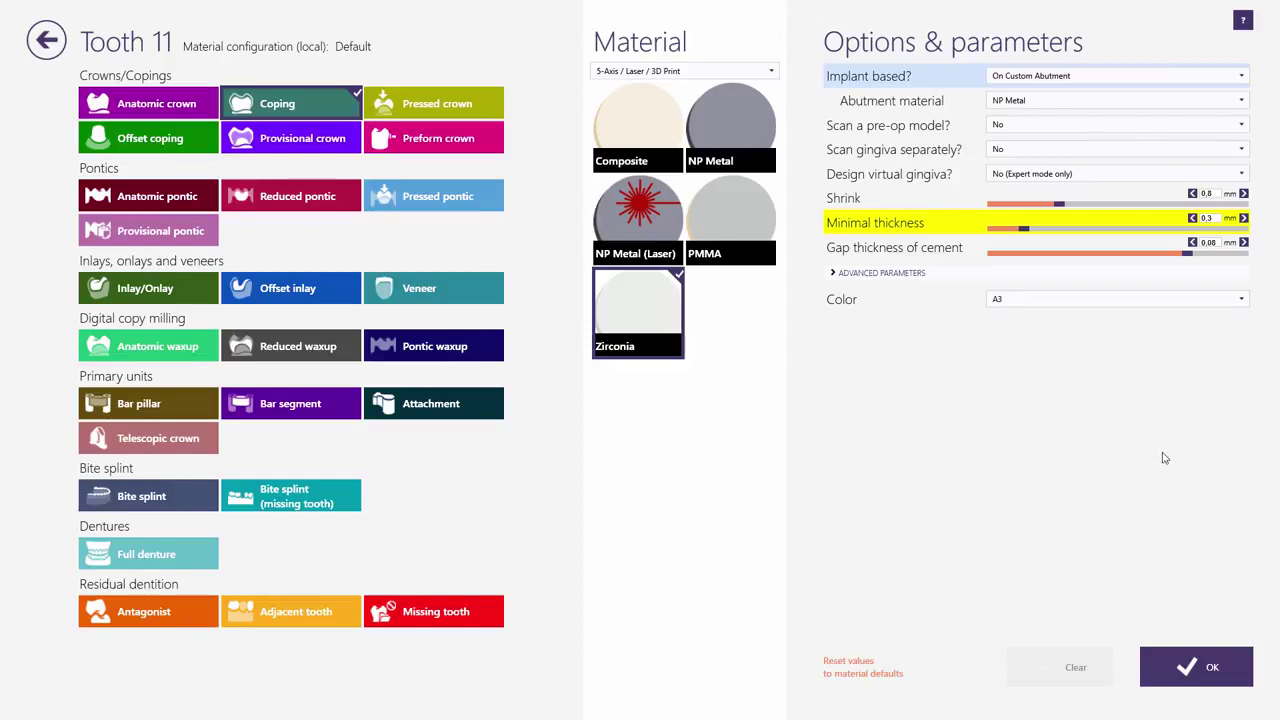
click(1187, 676)
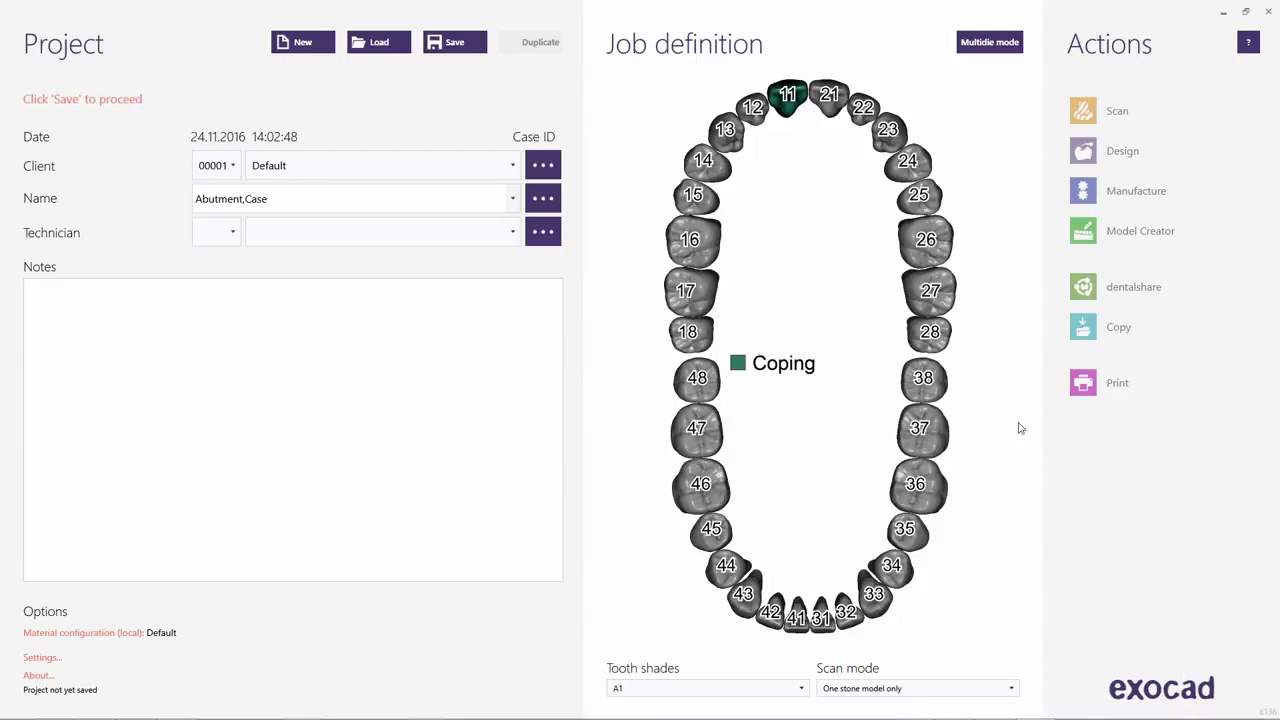
Step: Define teeth 12 and 21 as healthy adjacent teeth
click(754, 110)
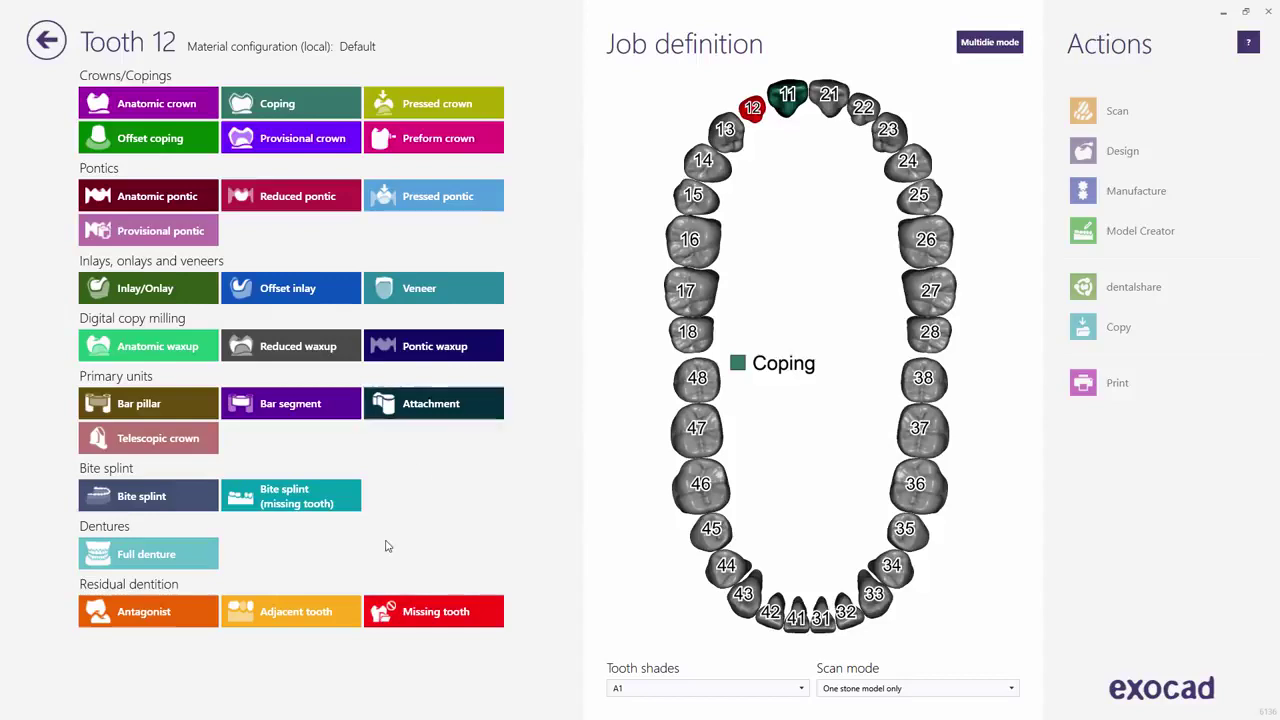
click(338, 612)
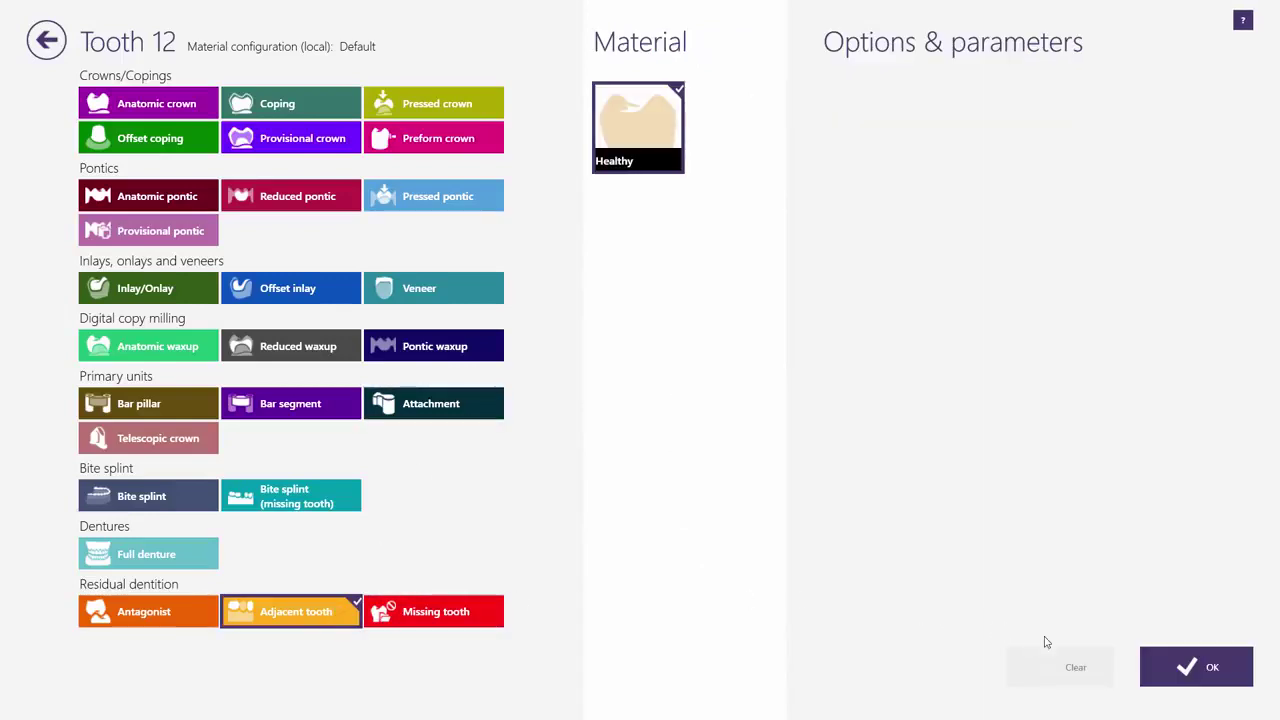
click(1142, 665)
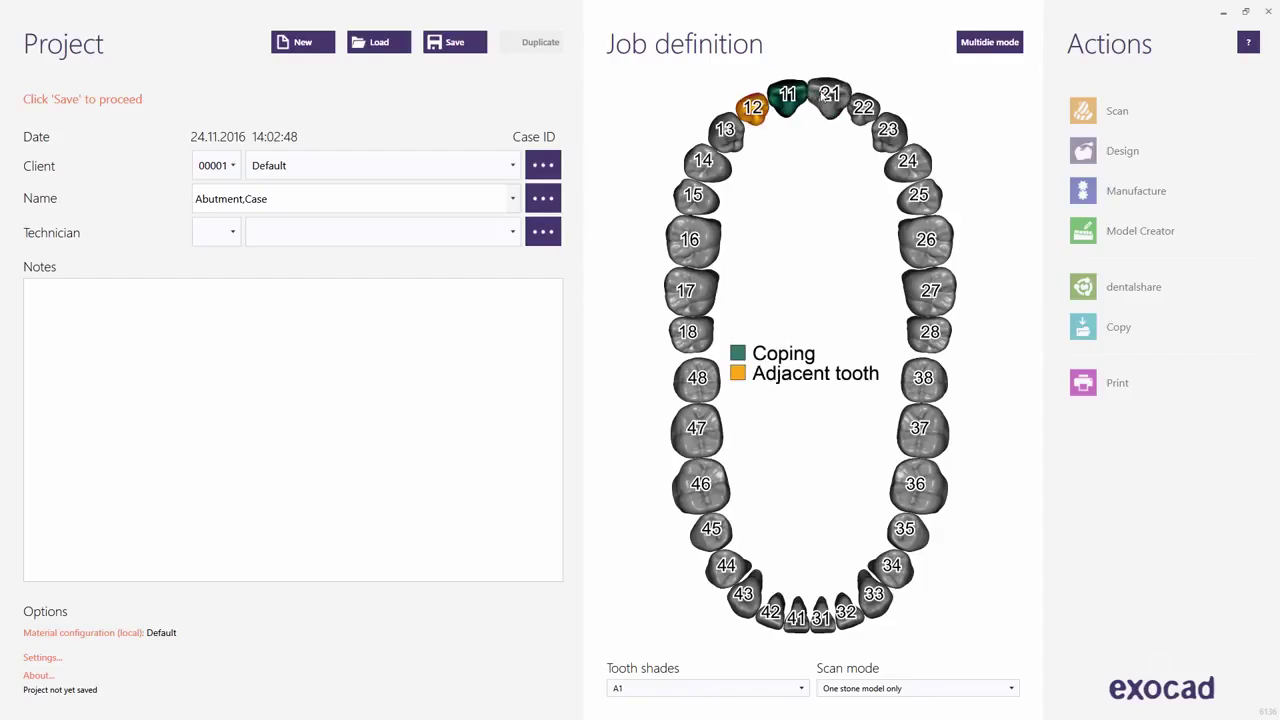
click(830, 115)
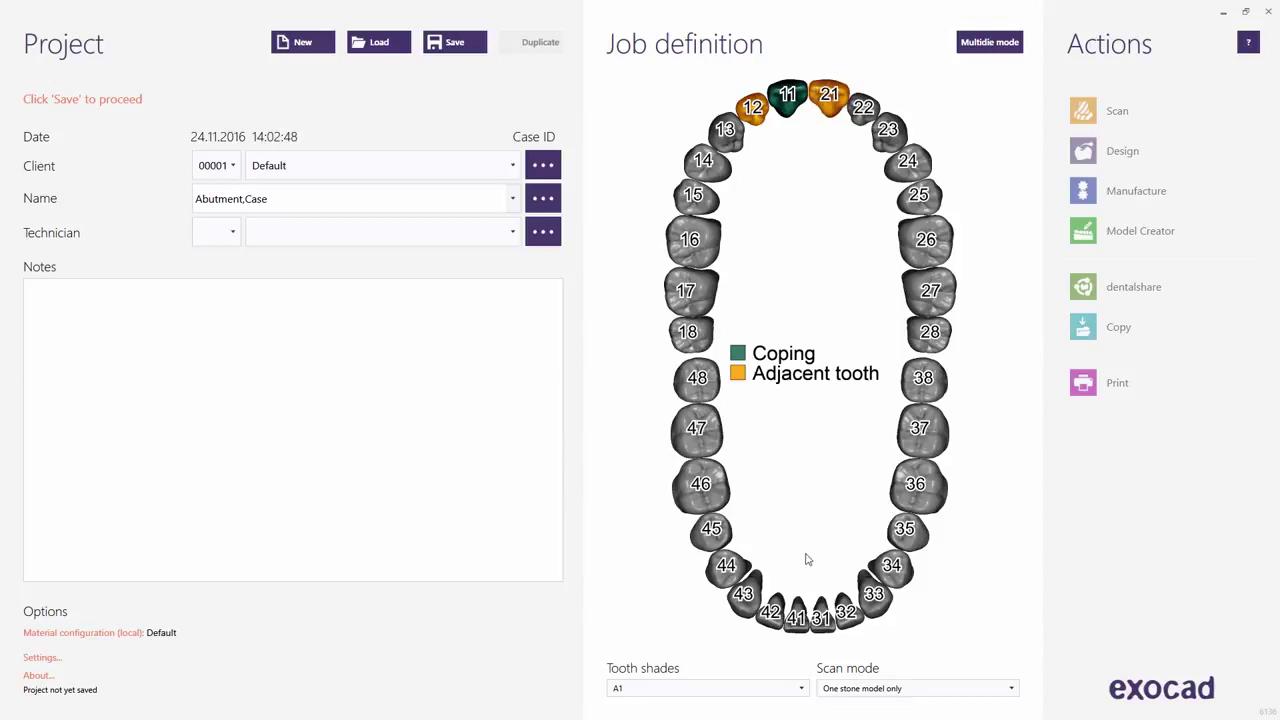
Step: Define tooth 41 as a healthy antagonist
click(798, 616)
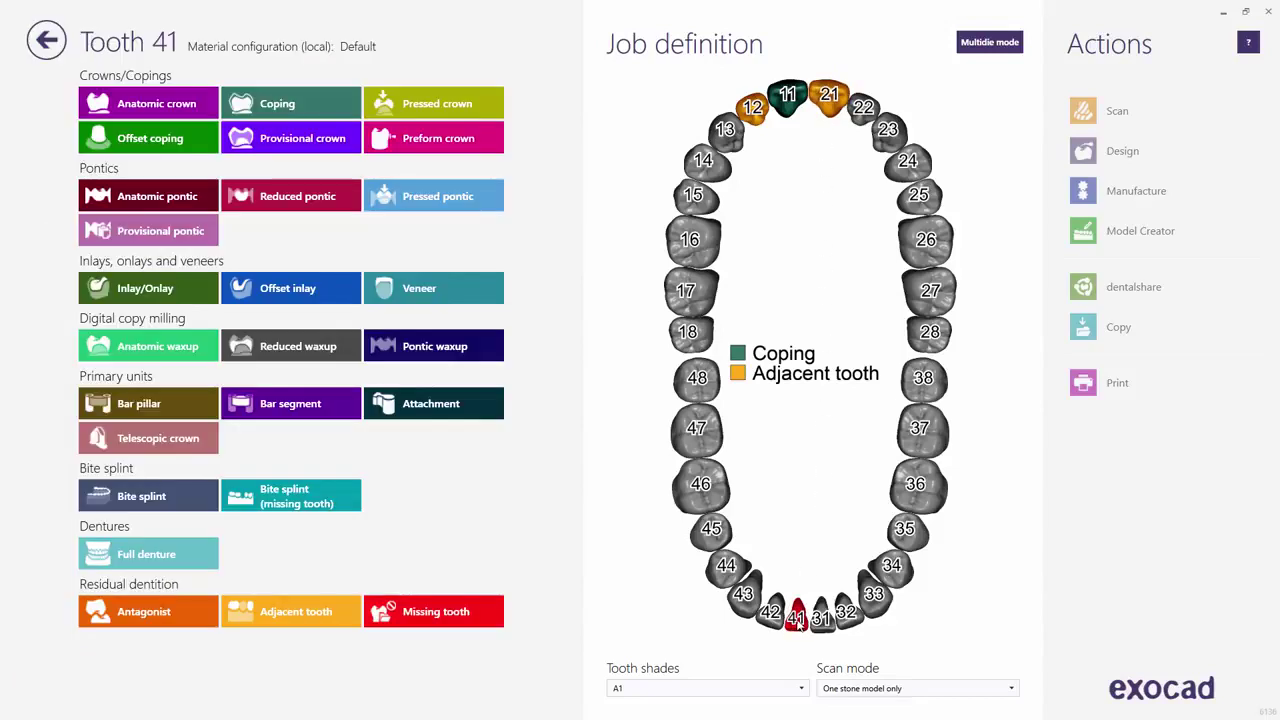
click(195, 619)
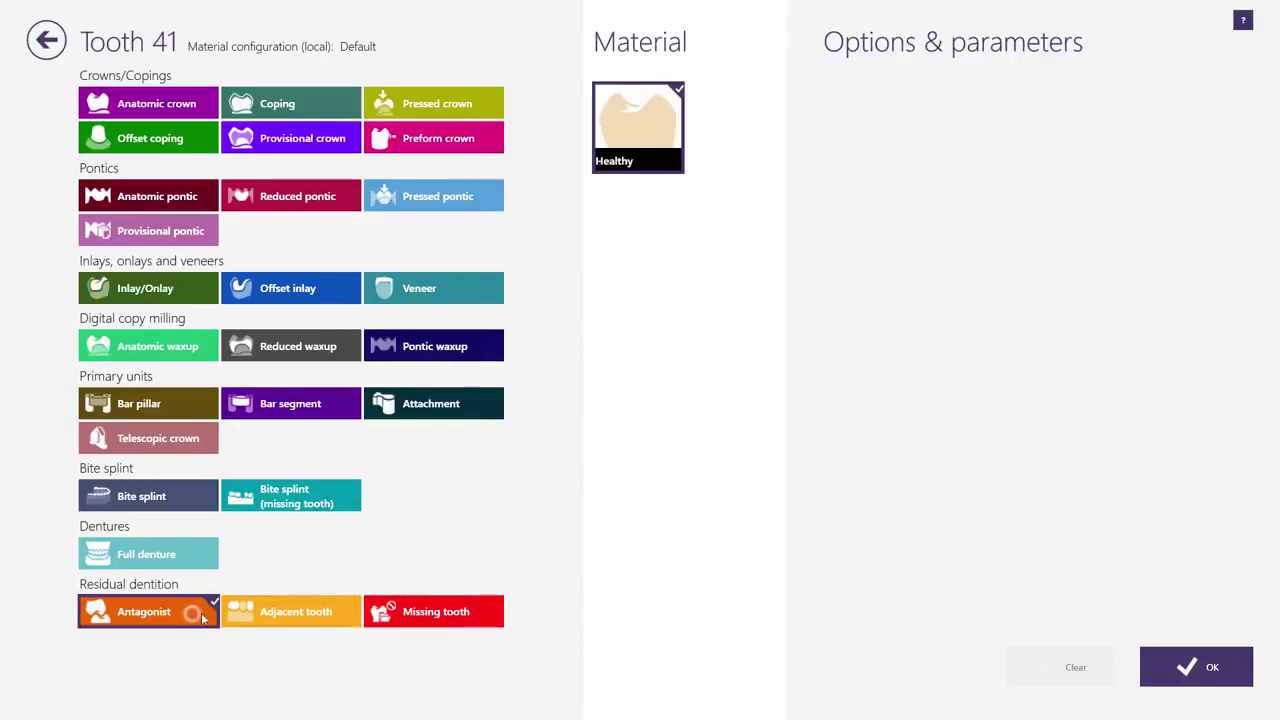
click(1190, 670)
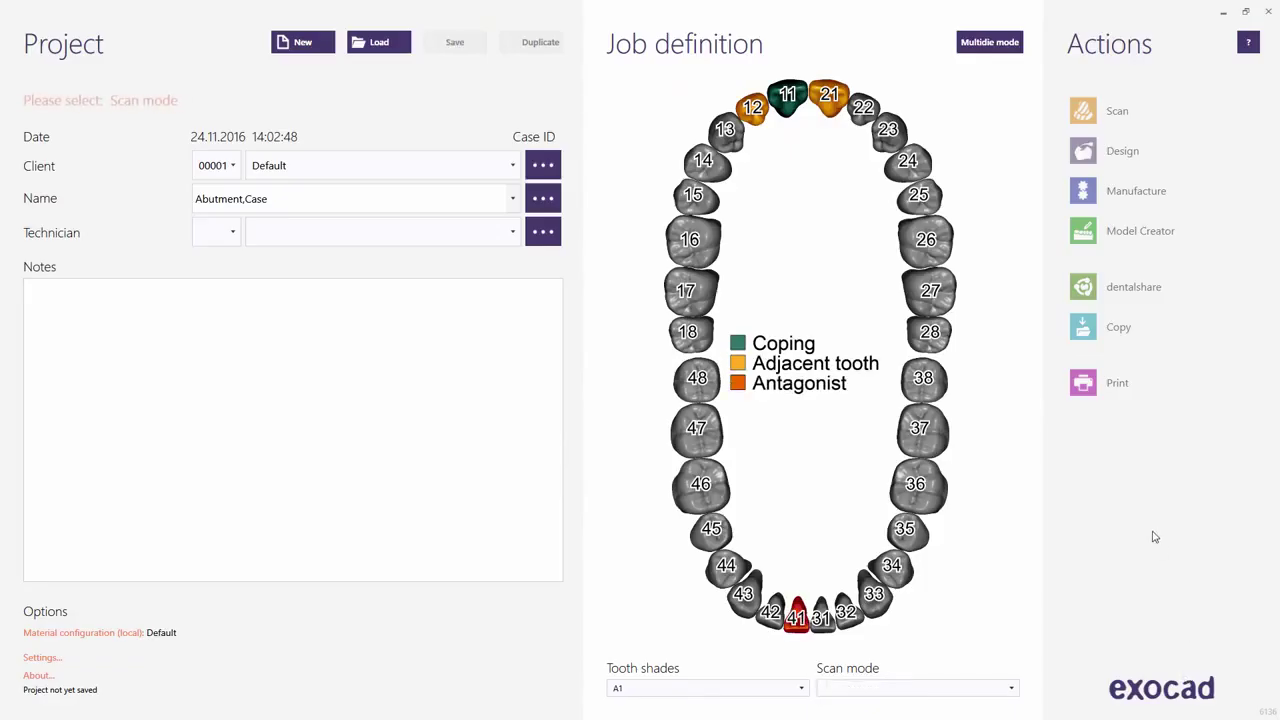
Step: Set the scan mode to One stone model only and save the project
click(1013, 689)
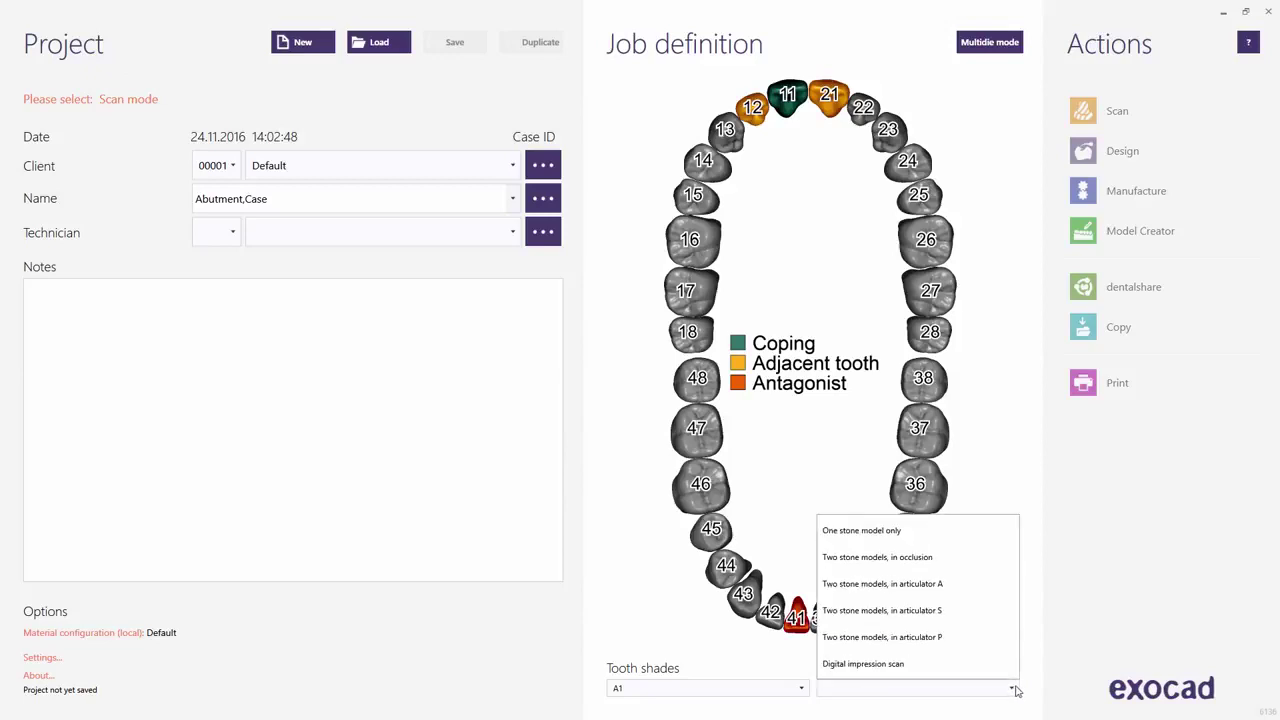
click(957, 538)
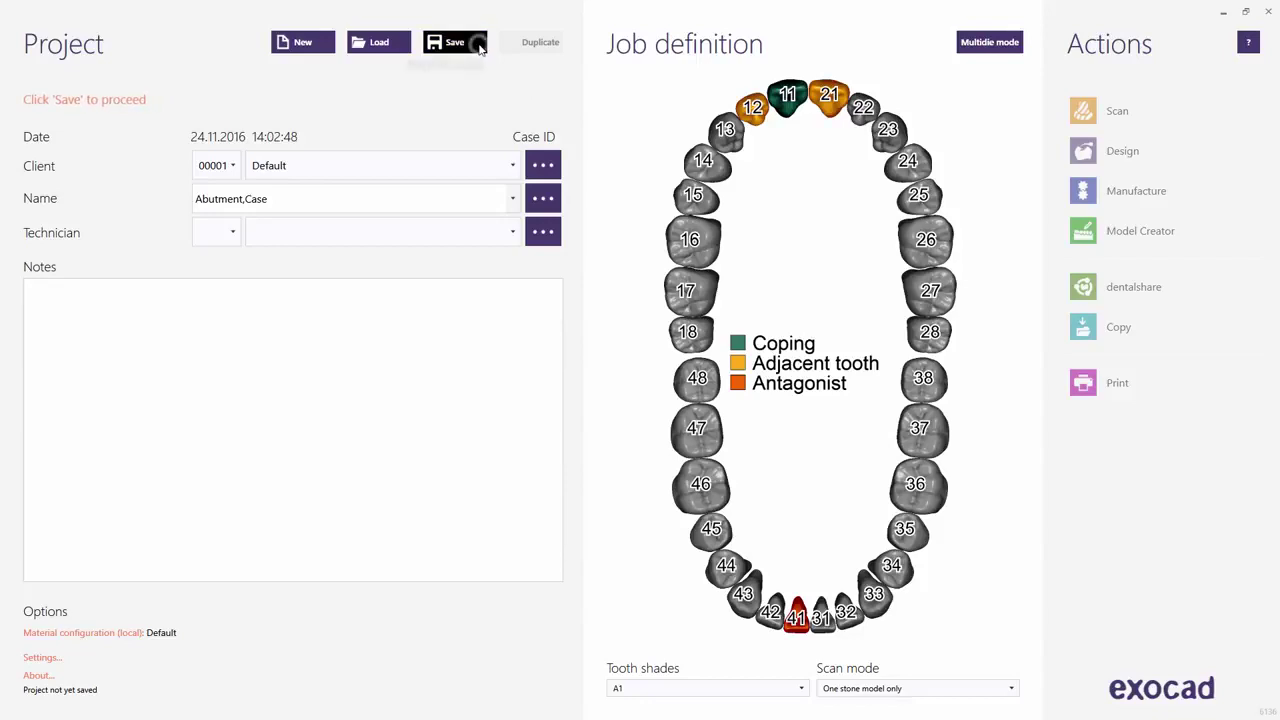
click(480, 48)
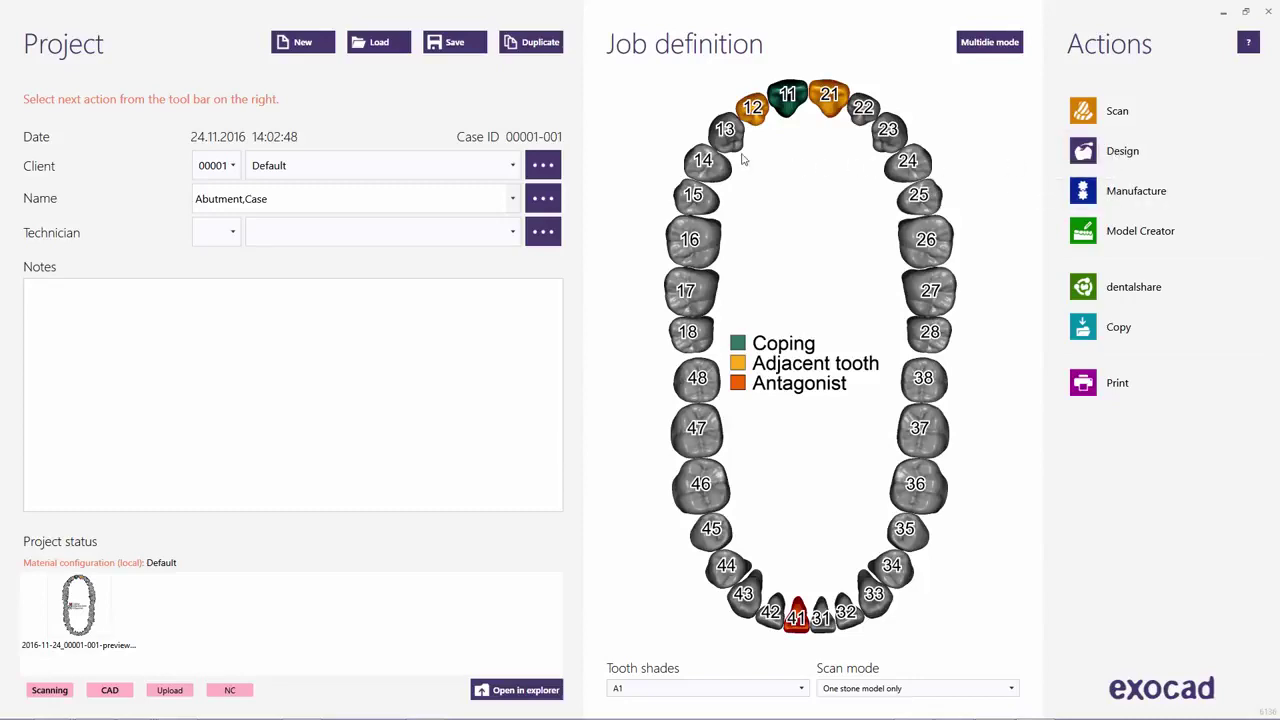
Step: Load the existing project "Custom Abutment, Sample" from the project list
click(388, 48)
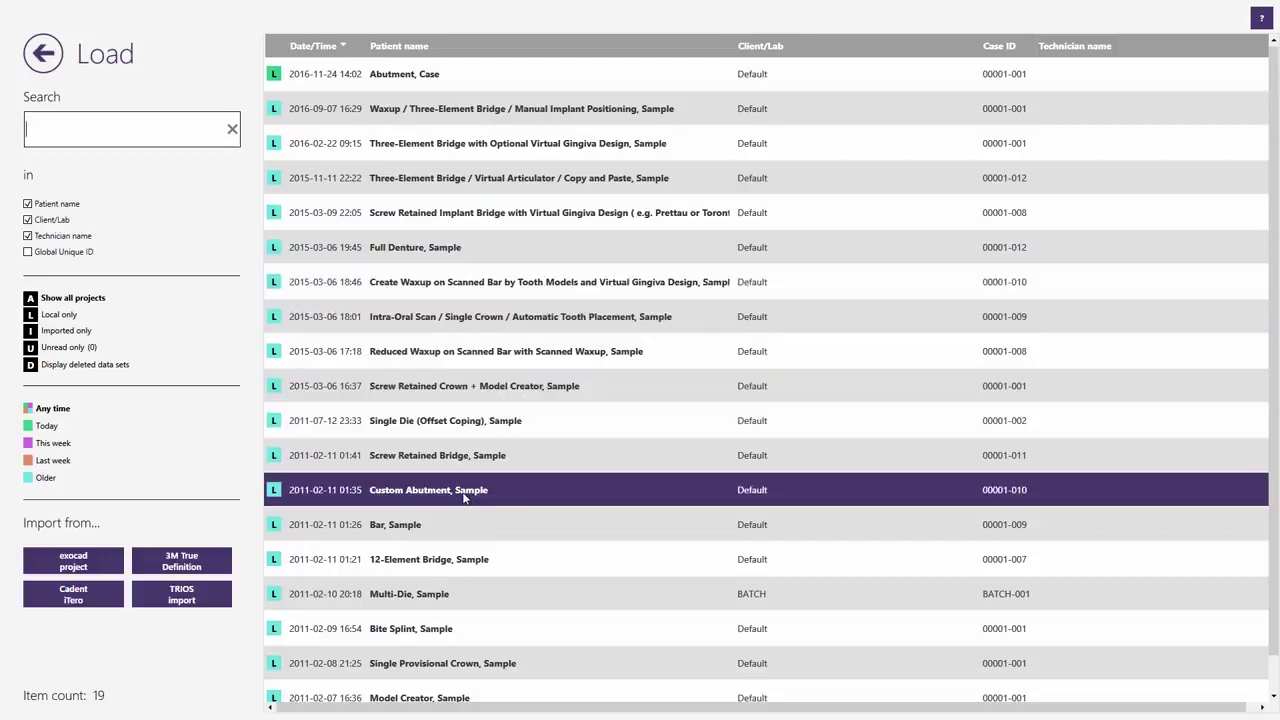
click(463, 497)
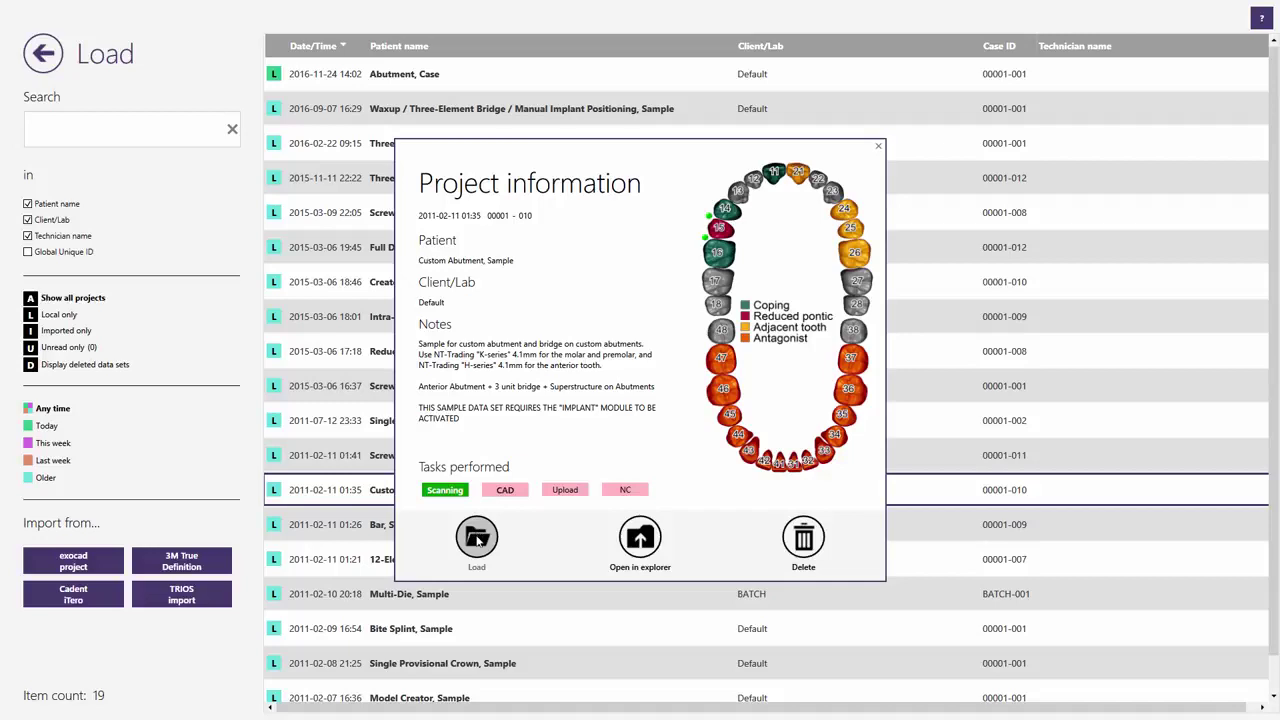
click(478, 537)
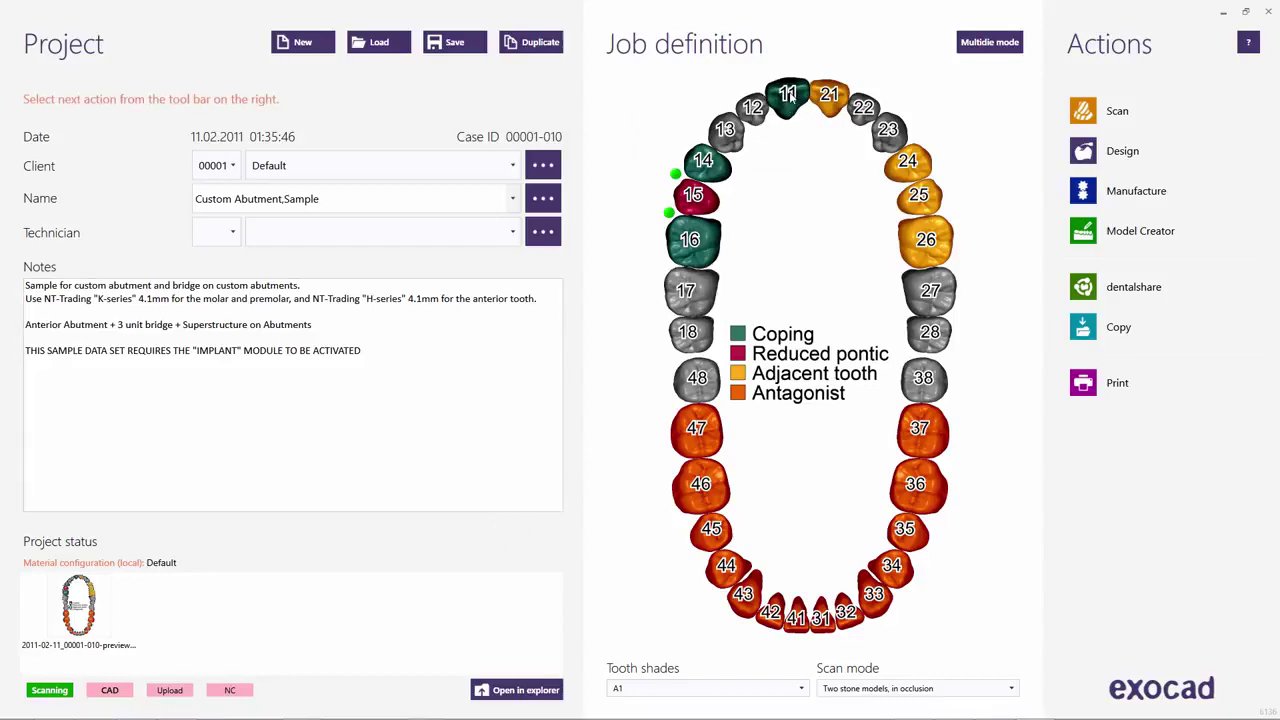
Step: Review the work type, material and option settings of tooth 11 in the loaded sample project
mouse_move(791, 96)
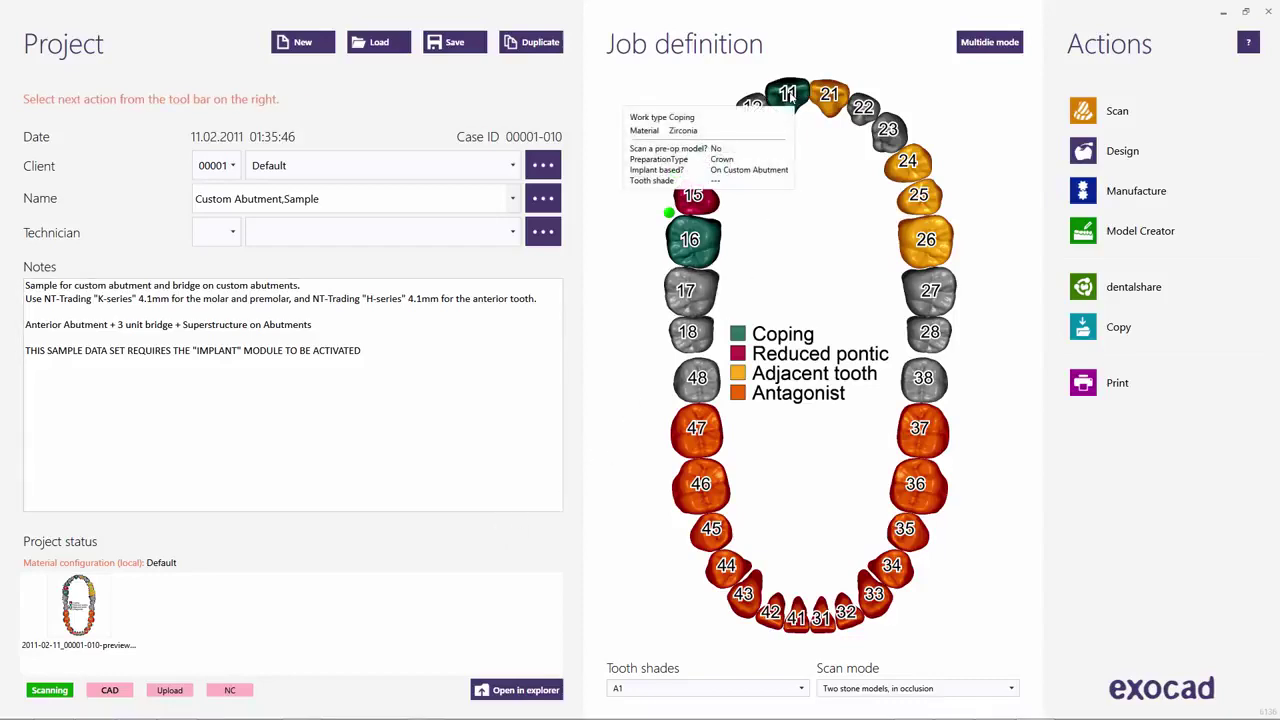
click(791, 96)
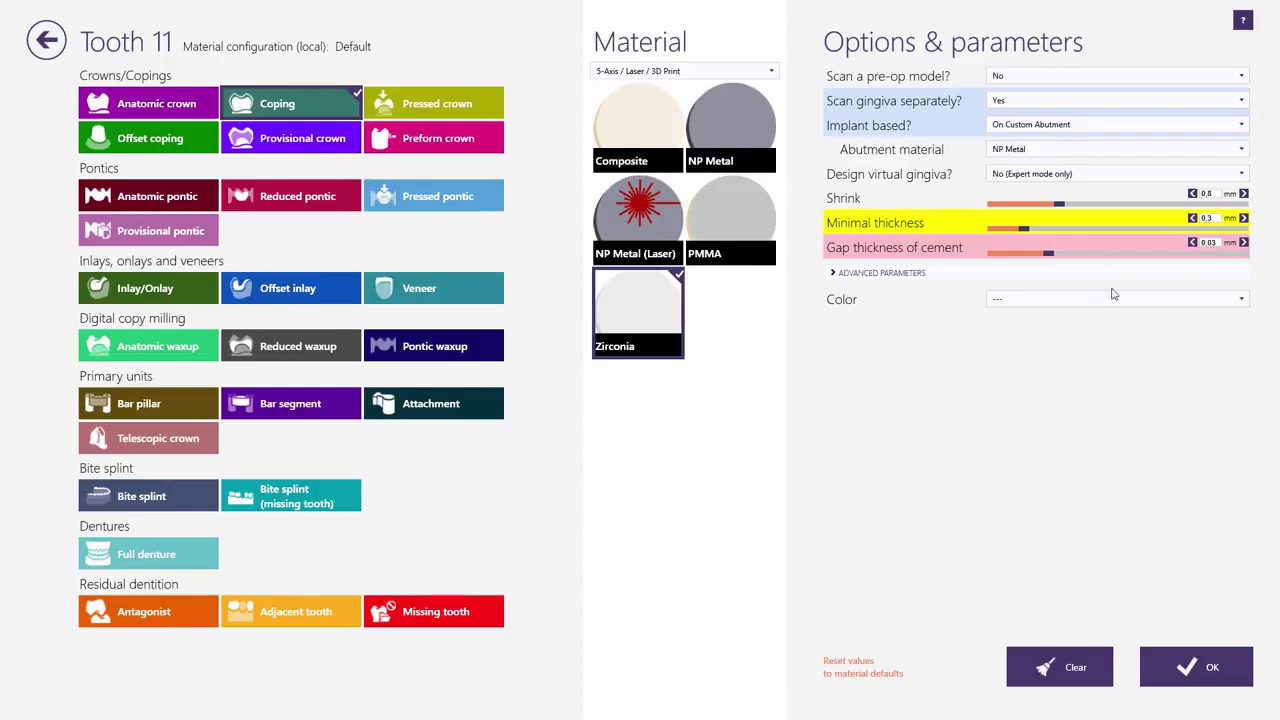
click(1200, 671)
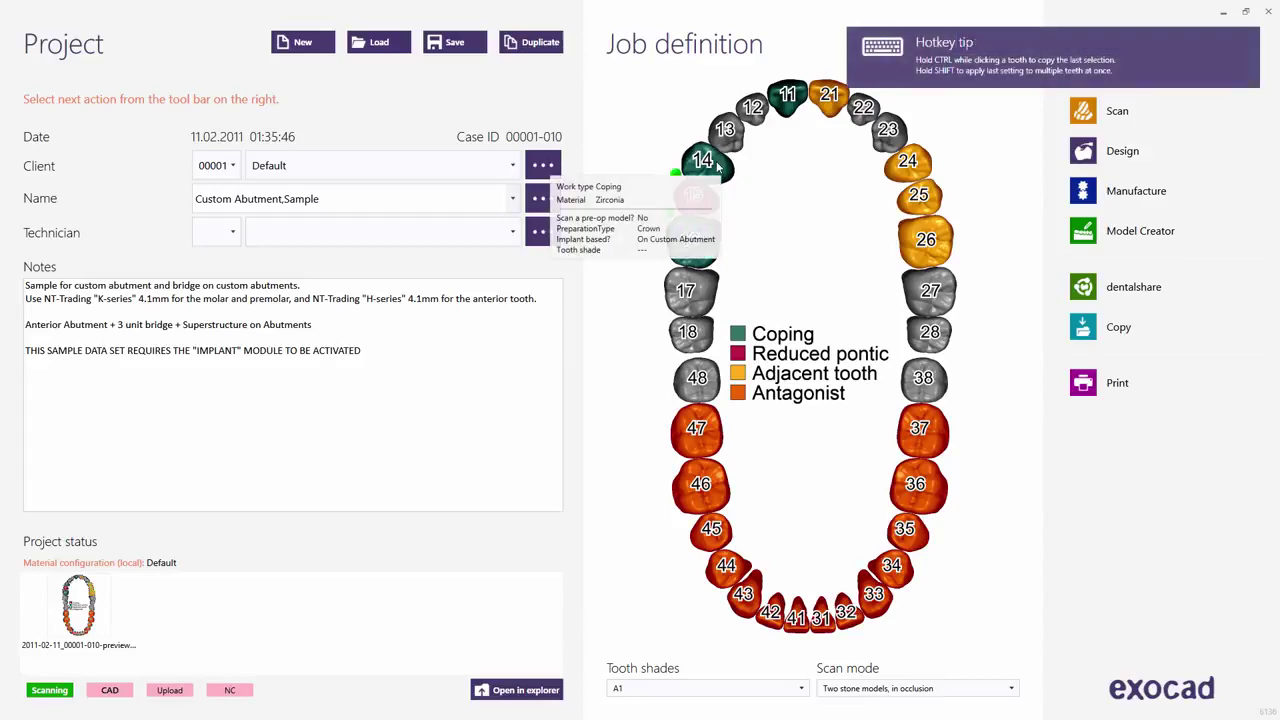
Step: Check the tooth 16 definition, start designing the sample project, and show the scans from the front
mouse_move(705, 251)
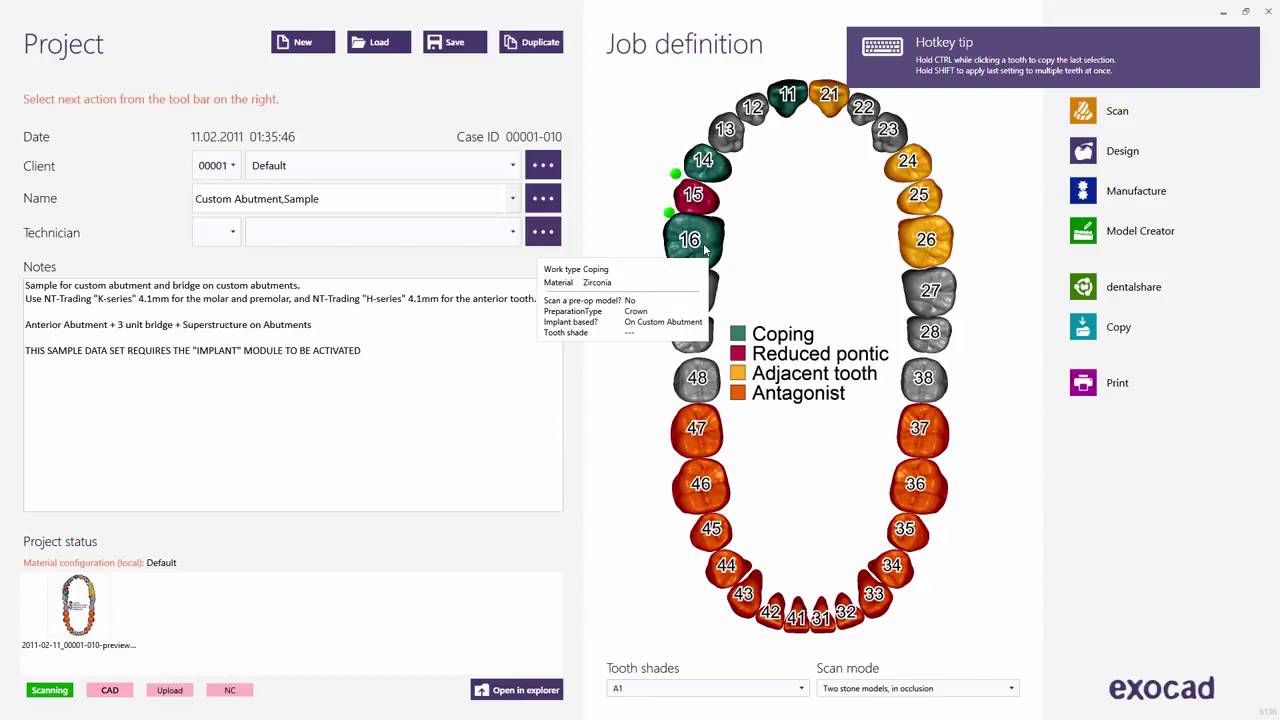
click(1101, 151)
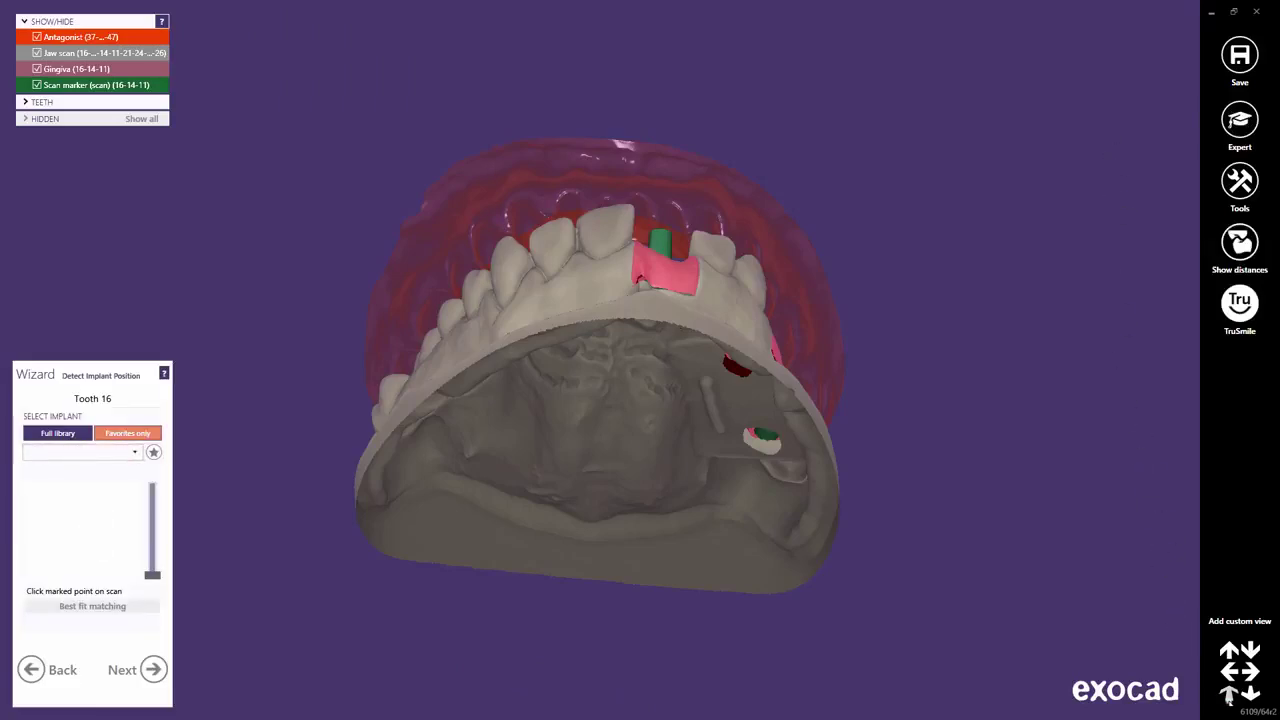
click(1229, 694)
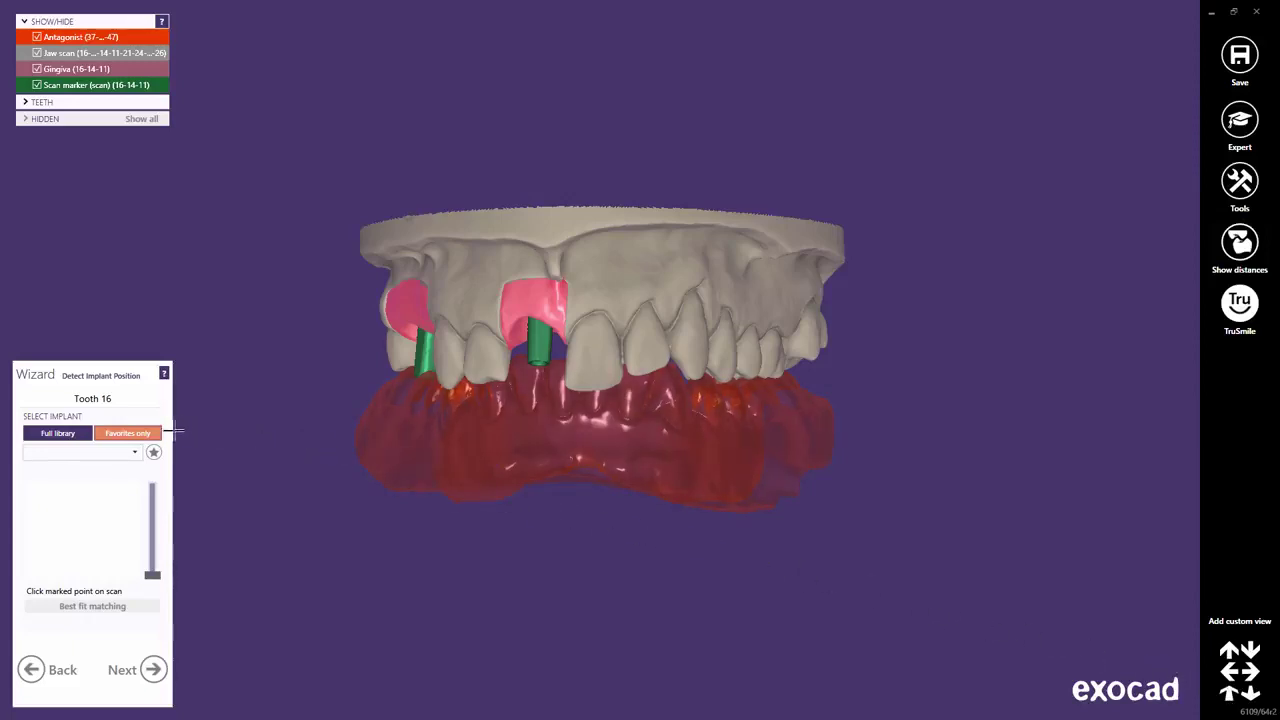
Step: Browse the full implant library list for tooth 16, from AB-Dental through the nt-1pcs Preform entries, without choosing one
click(66, 435)
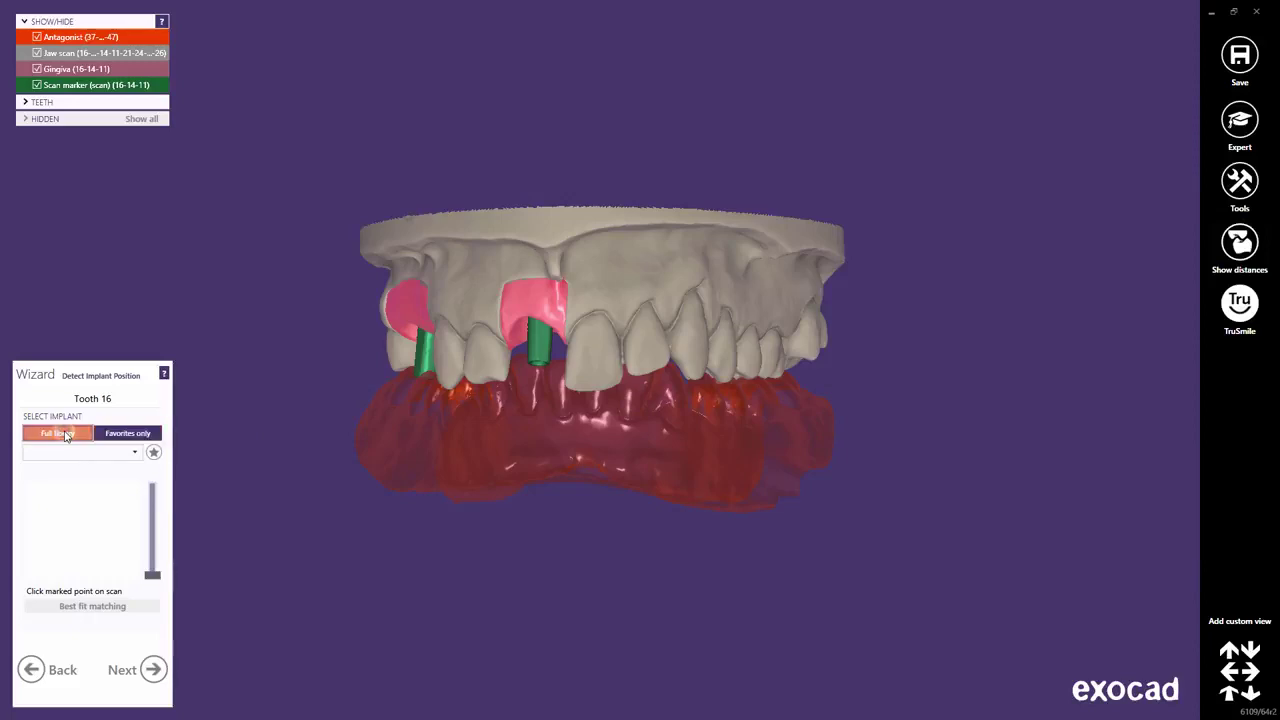
click(135, 455)
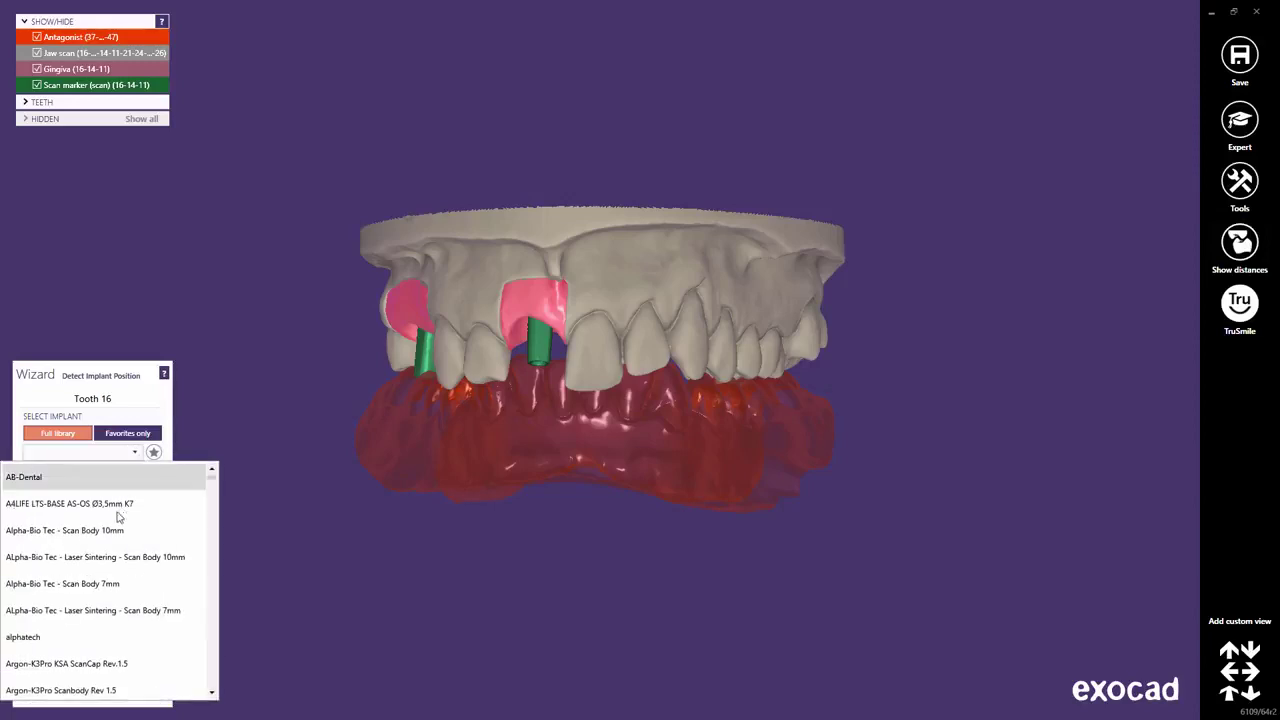
scroll(101, 573, down, 15)
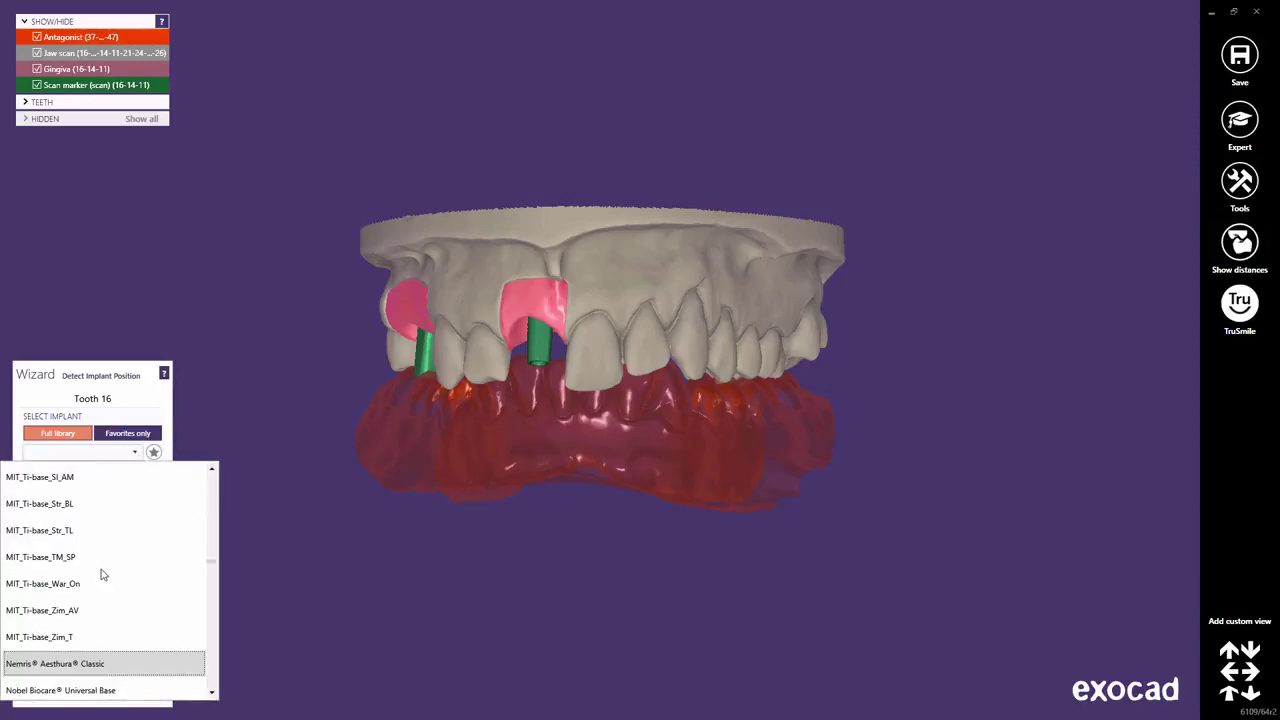
click(211, 695)
click(211, 695)
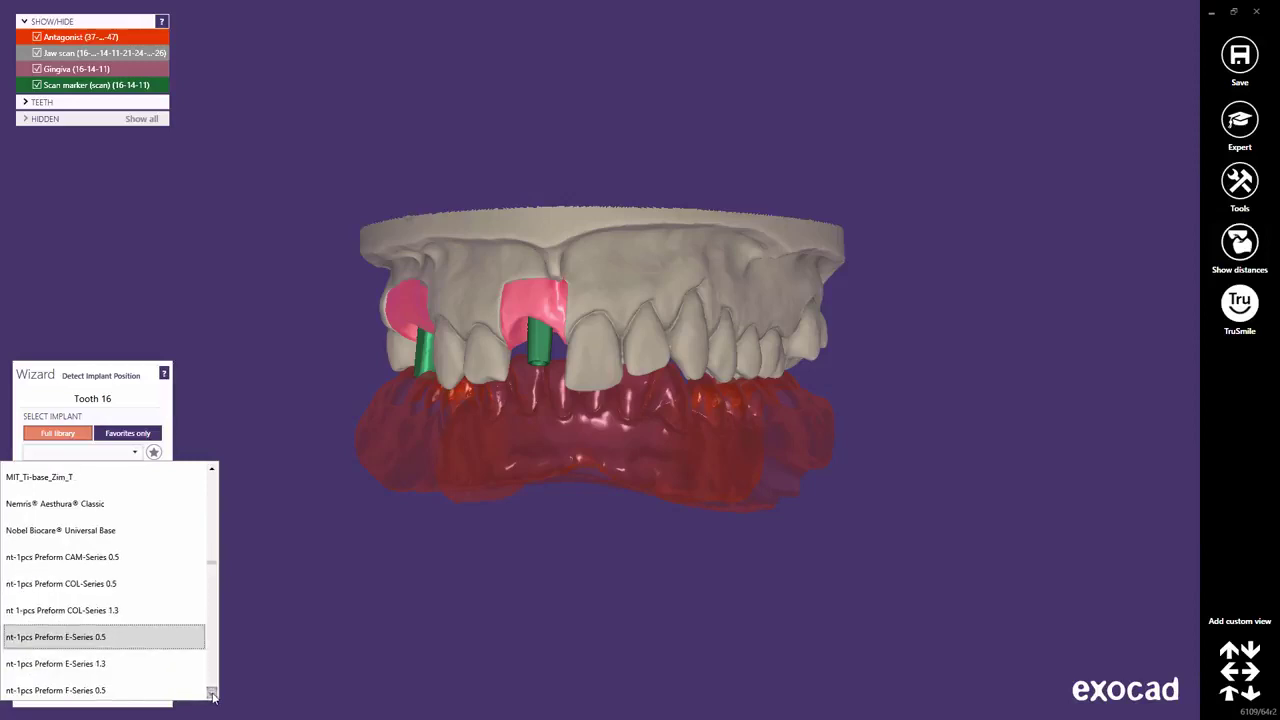
click(211, 695)
click(211, 695)
click(211, 695)
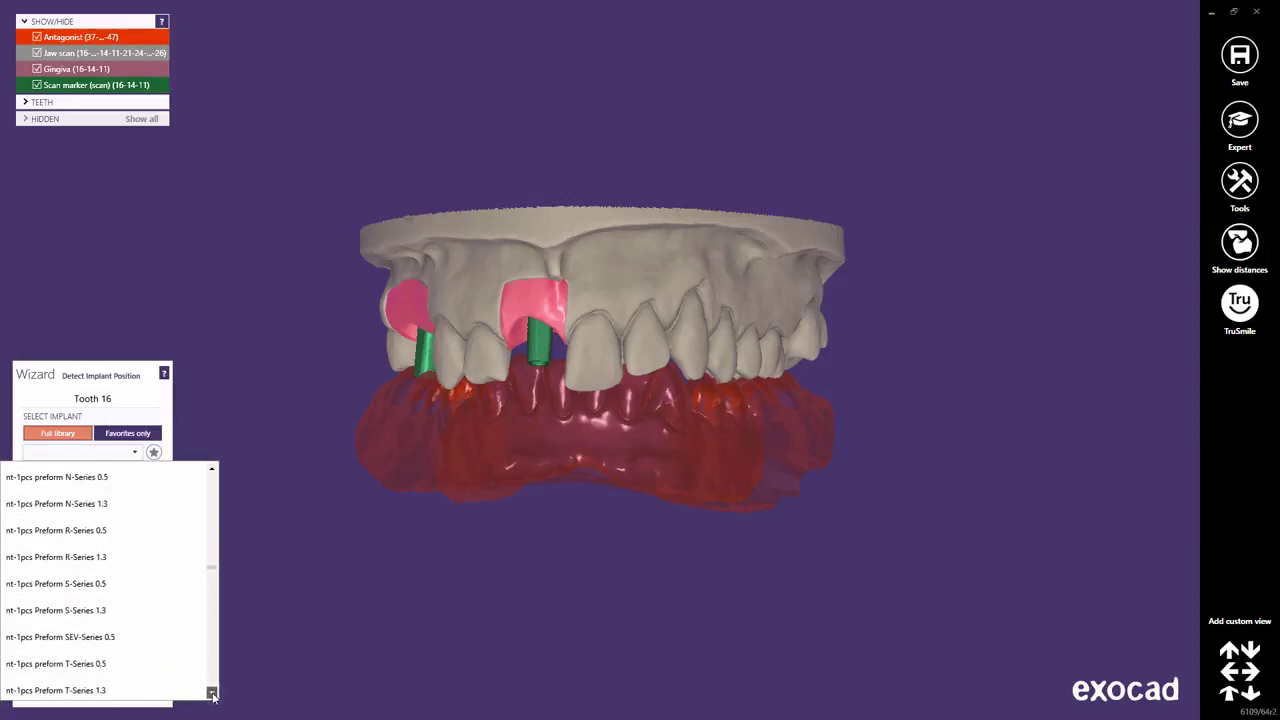
click(211, 695)
click(211, 695)
click(263, 650)
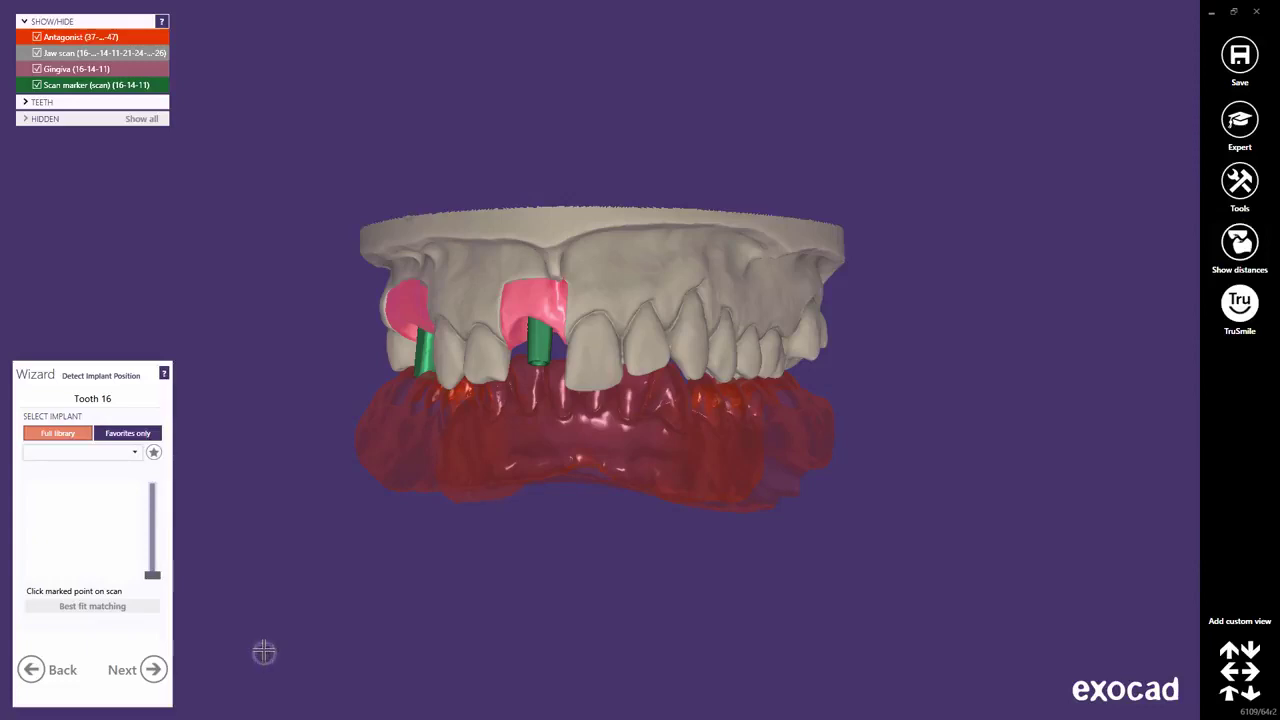
Step: Choose the favorite implant library "nt-trading K-series - FOR DEMO ONLY" for tooth 16 and read its library information
click(136, 438)
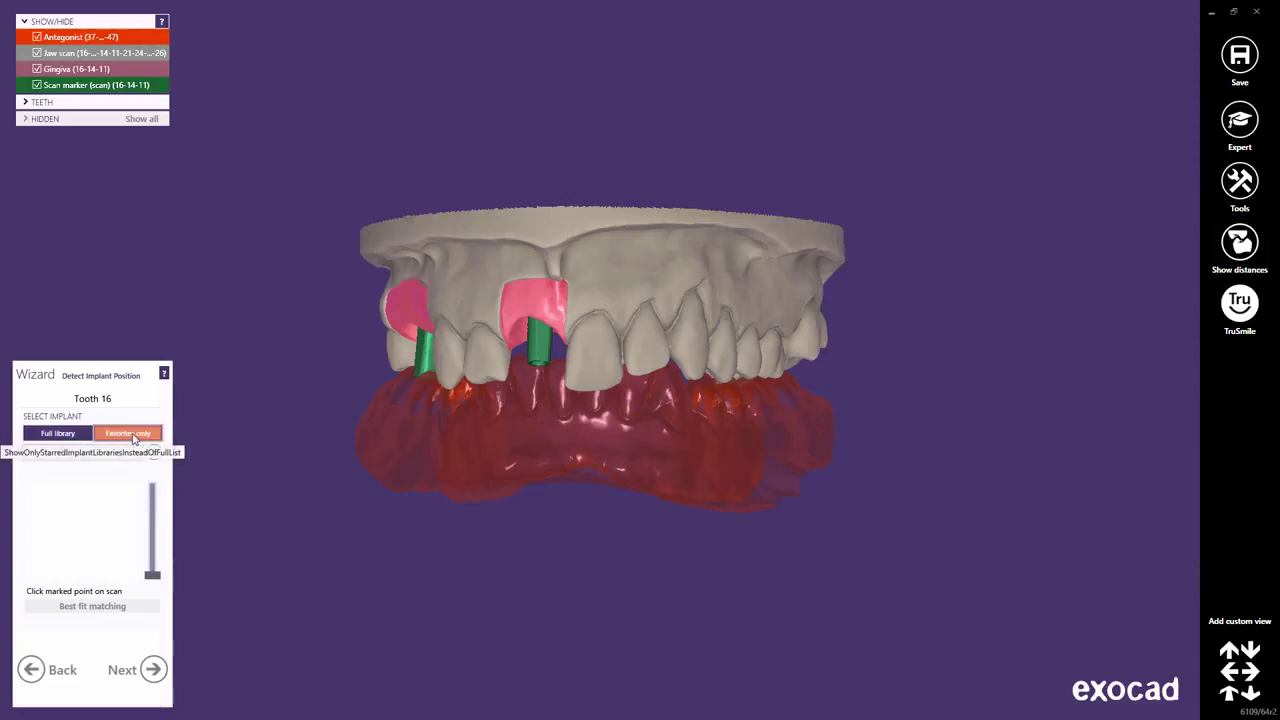
click(135, 437)
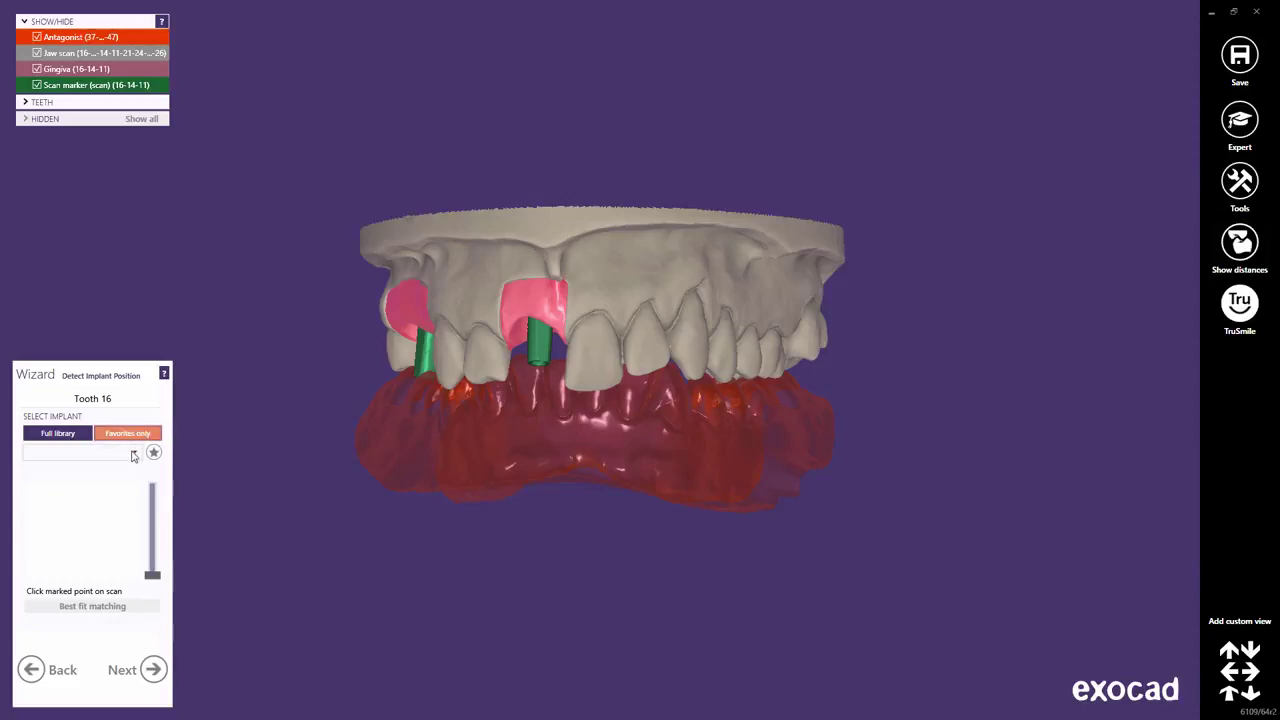
click(133, 455)
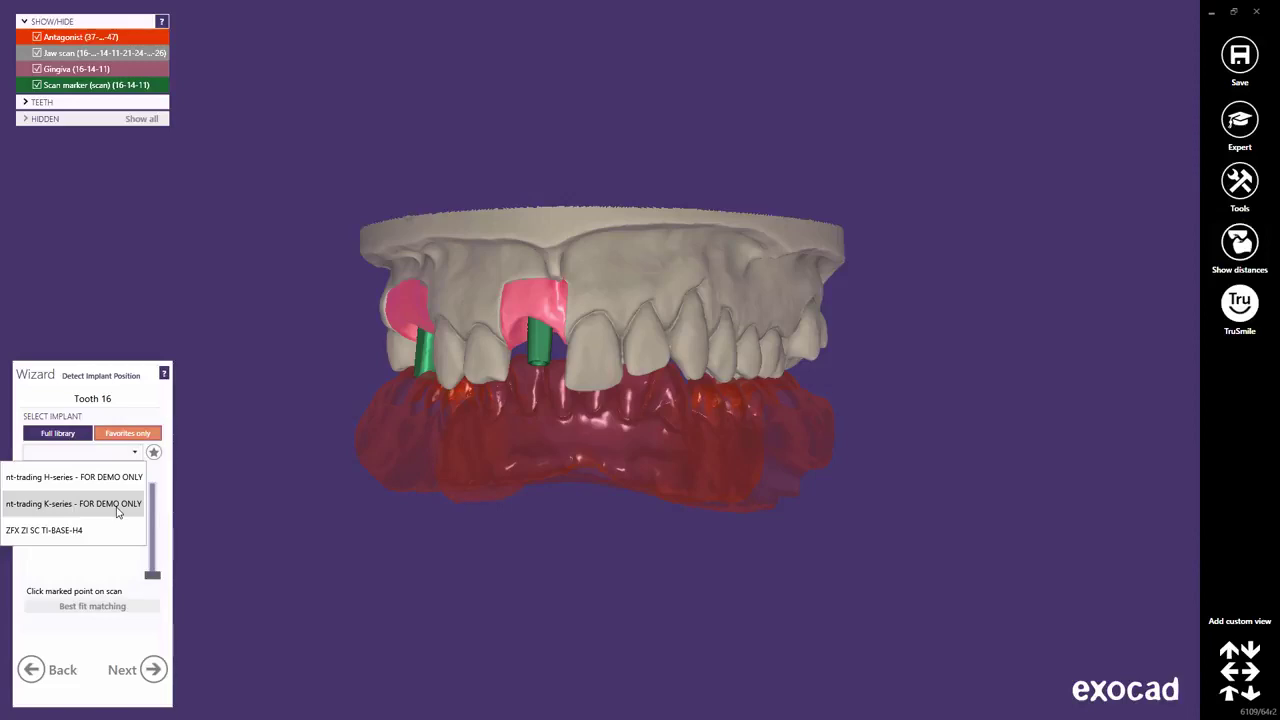
click(117, 504)
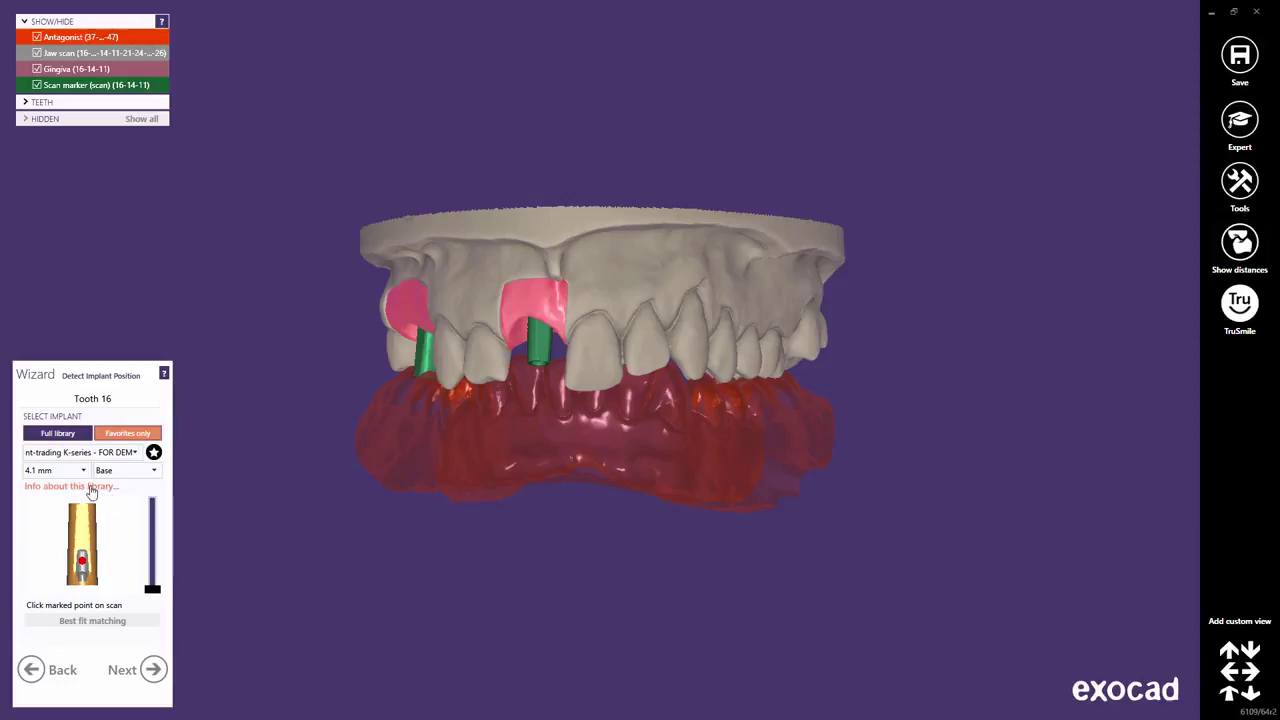
click(91, 487)
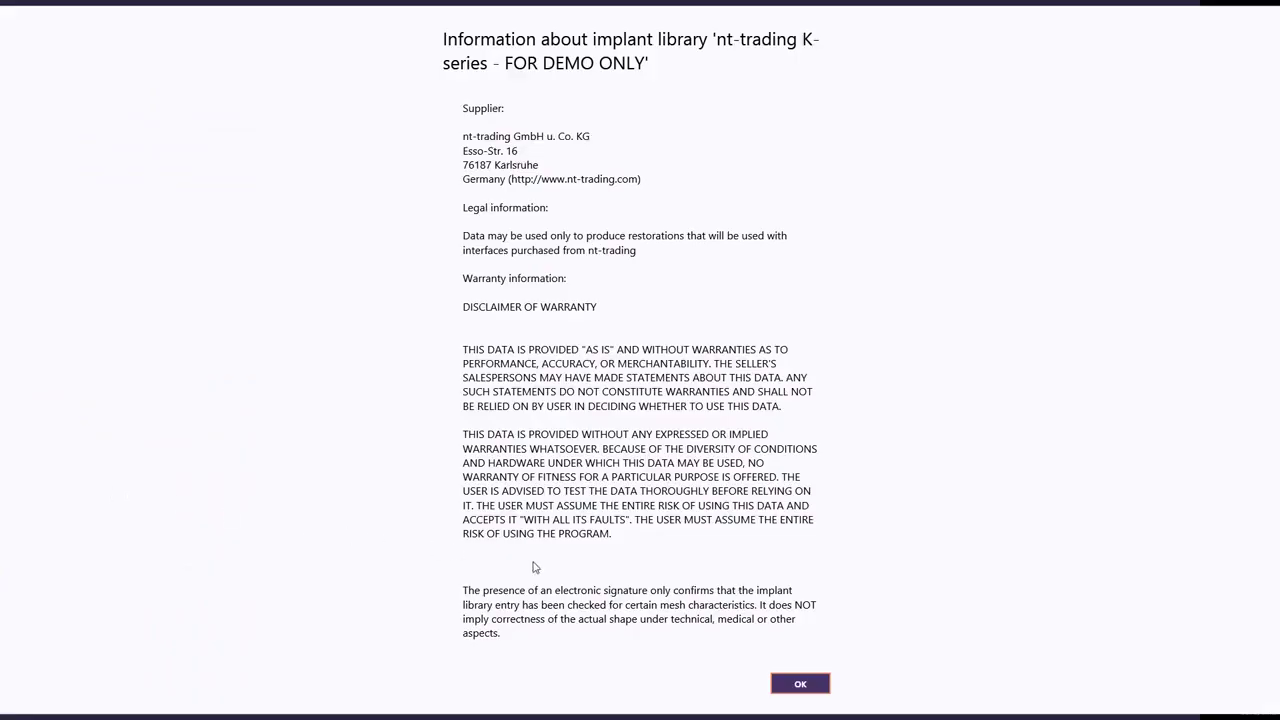
click(801, 684)
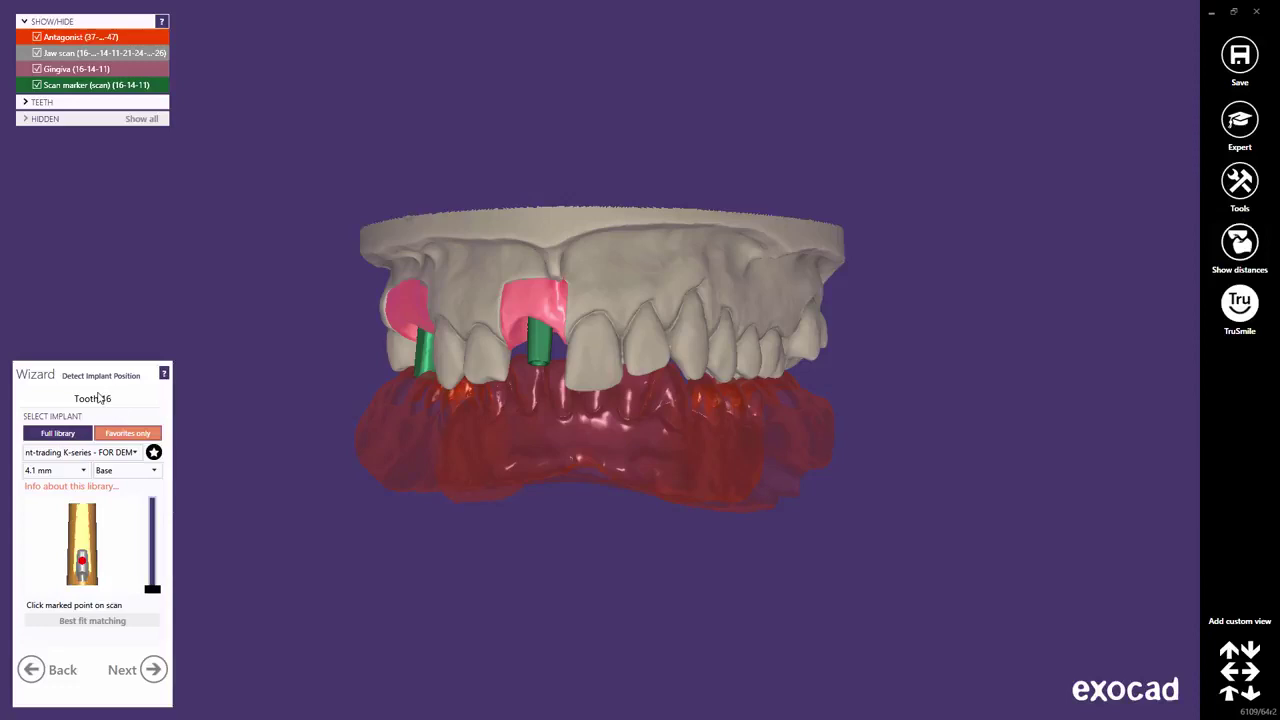
Step: Hide the antagonist and gingiva, and mark the matching point on the flat side of the tooth 16 scan marker
click(37, 37)
click(37, 68)
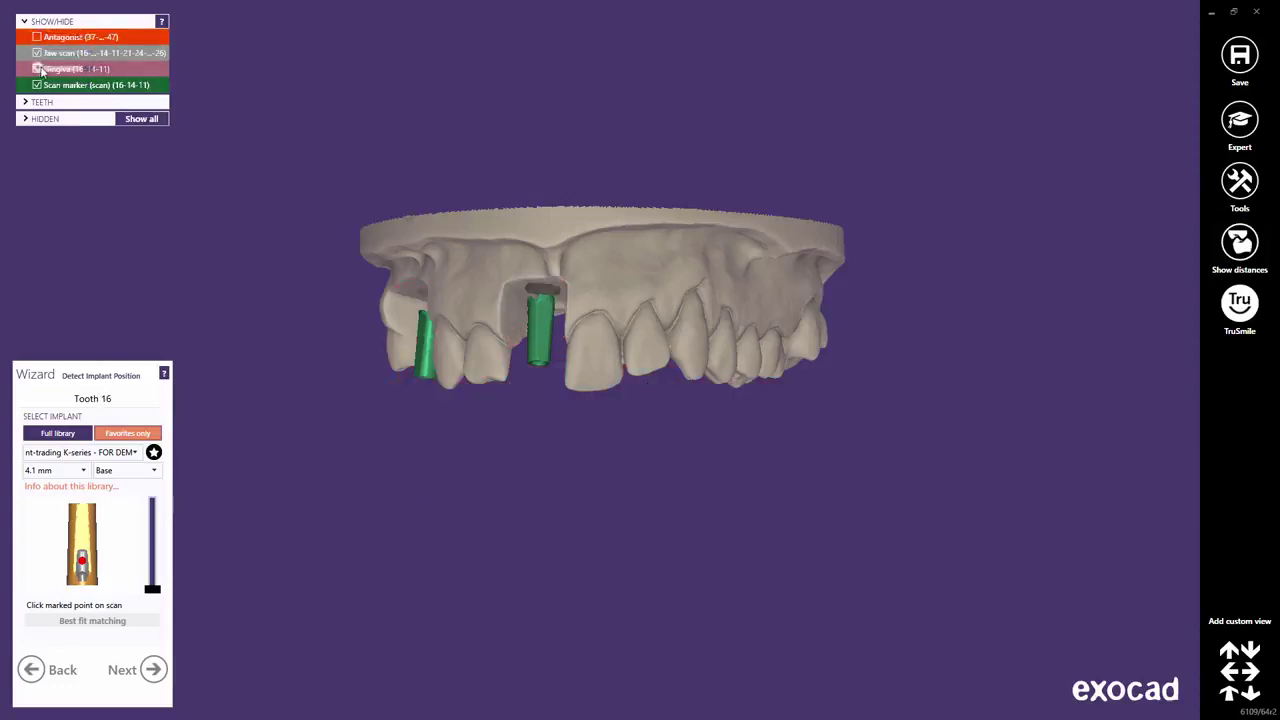
middle_drag(428, 348, 716, 507)
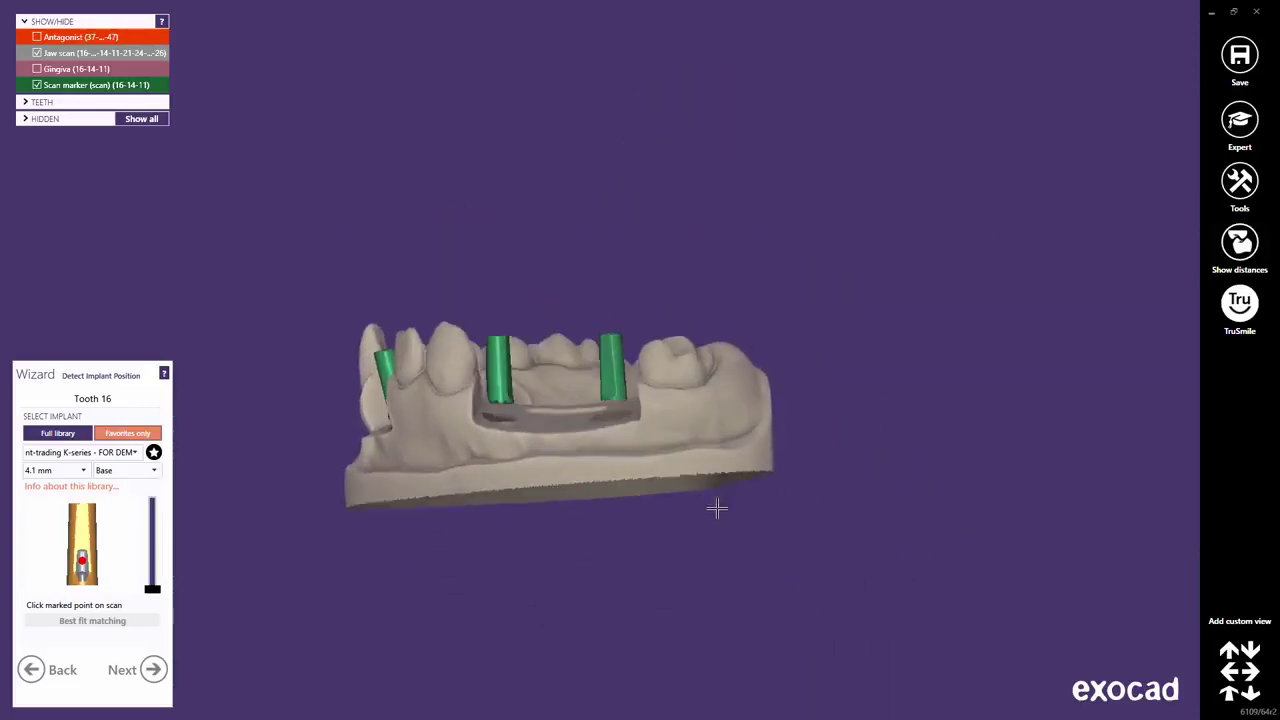
scroll(585, 342, up, 5)
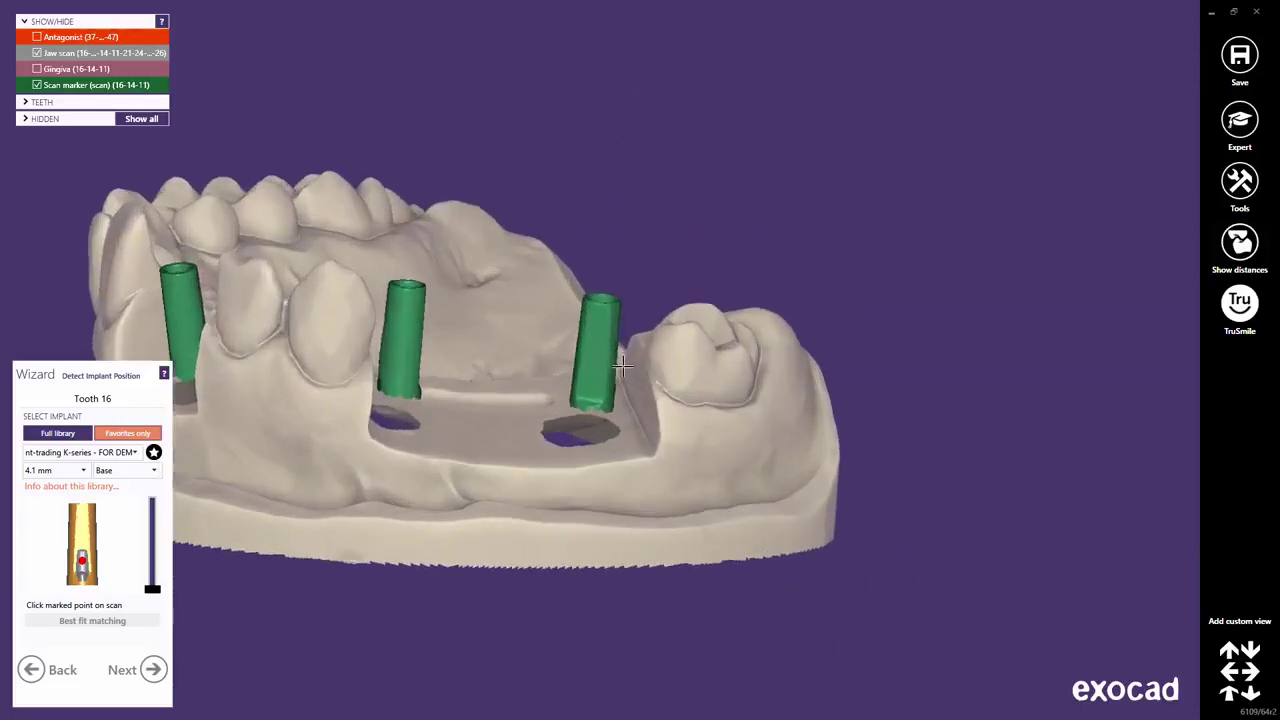
scroll(585, 342, up, 3)
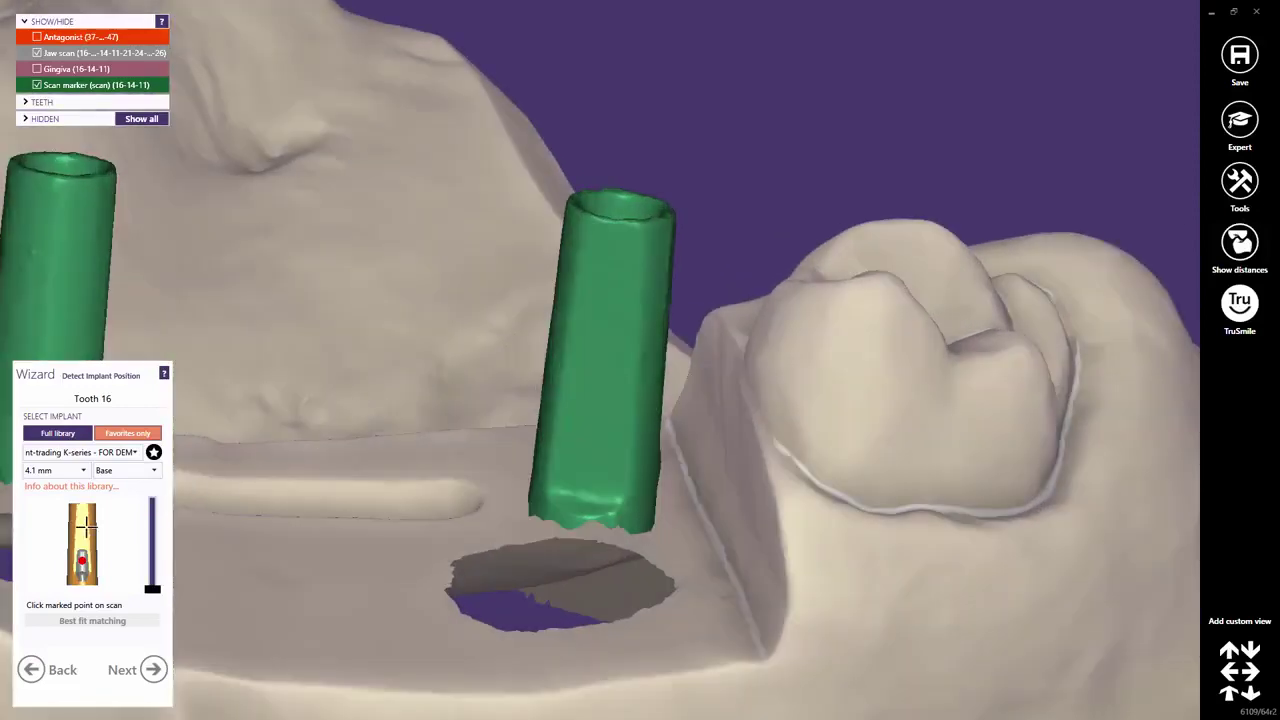
right_drag(87, 524, 84, 563)
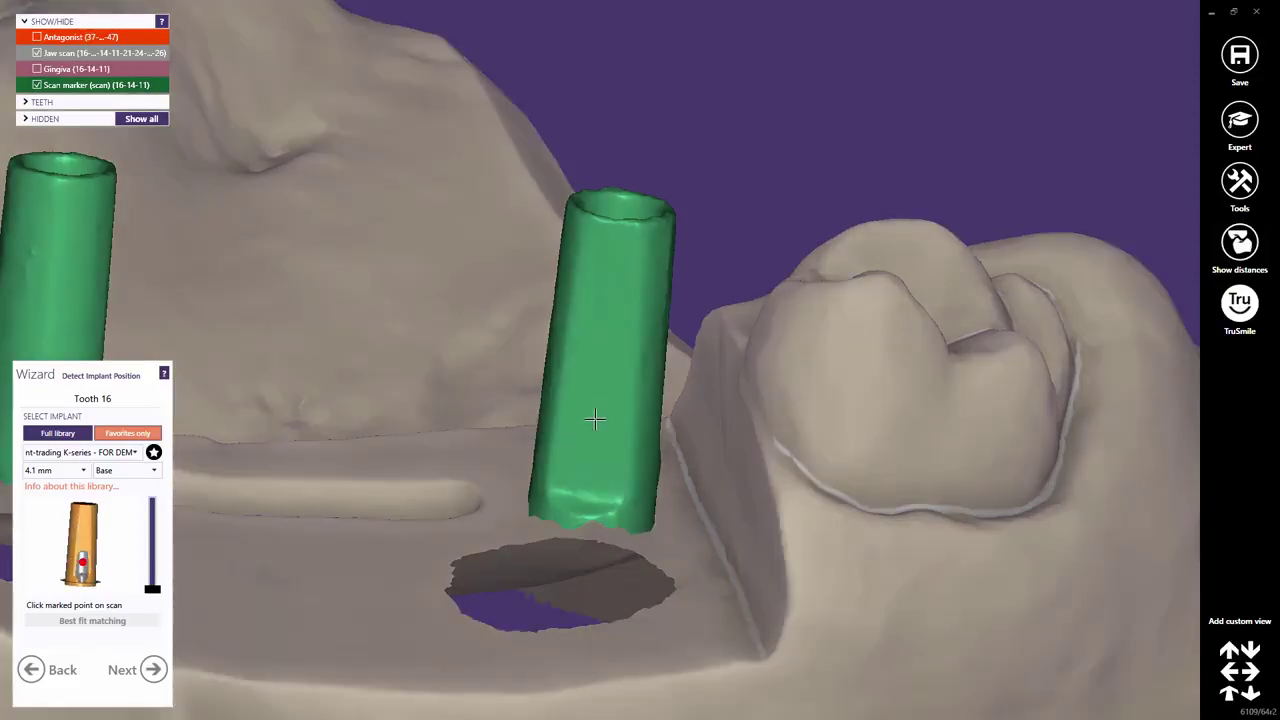
click(595, 420)
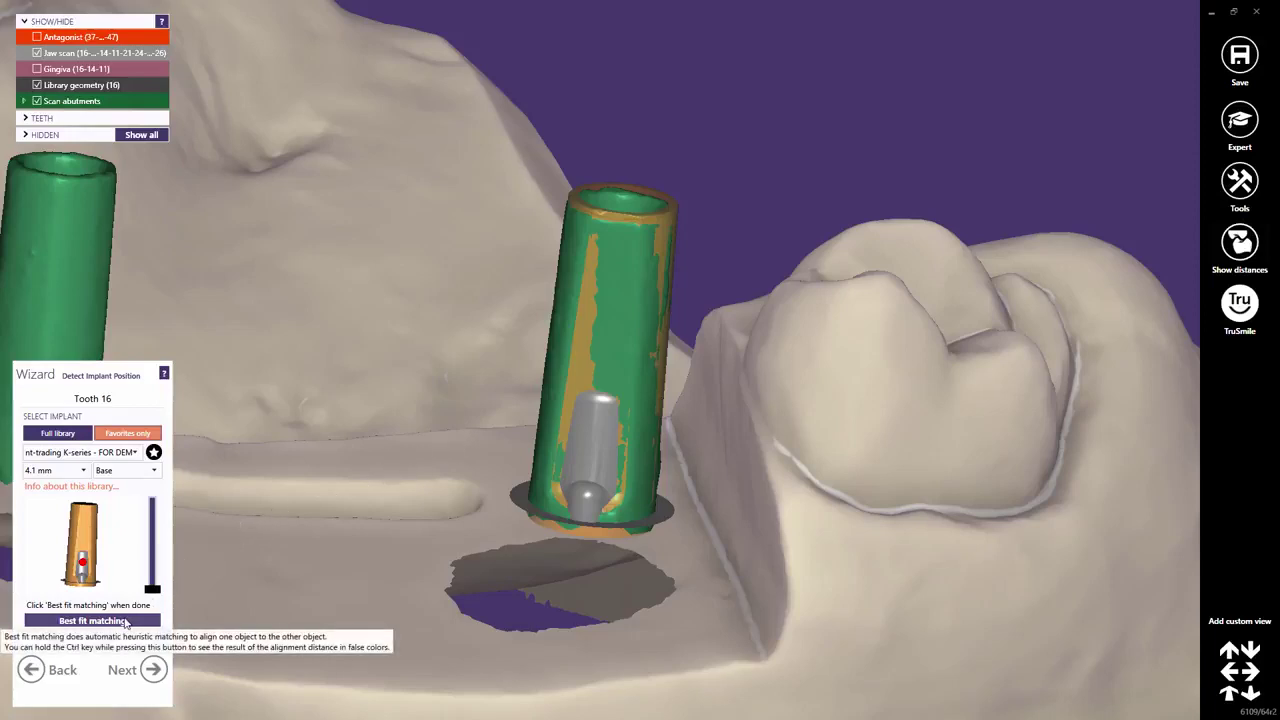
Step: Best-fit the library geometry to the tooth 16 scan marker, repeating with only its upper part, and accept the position
click(125, 622)
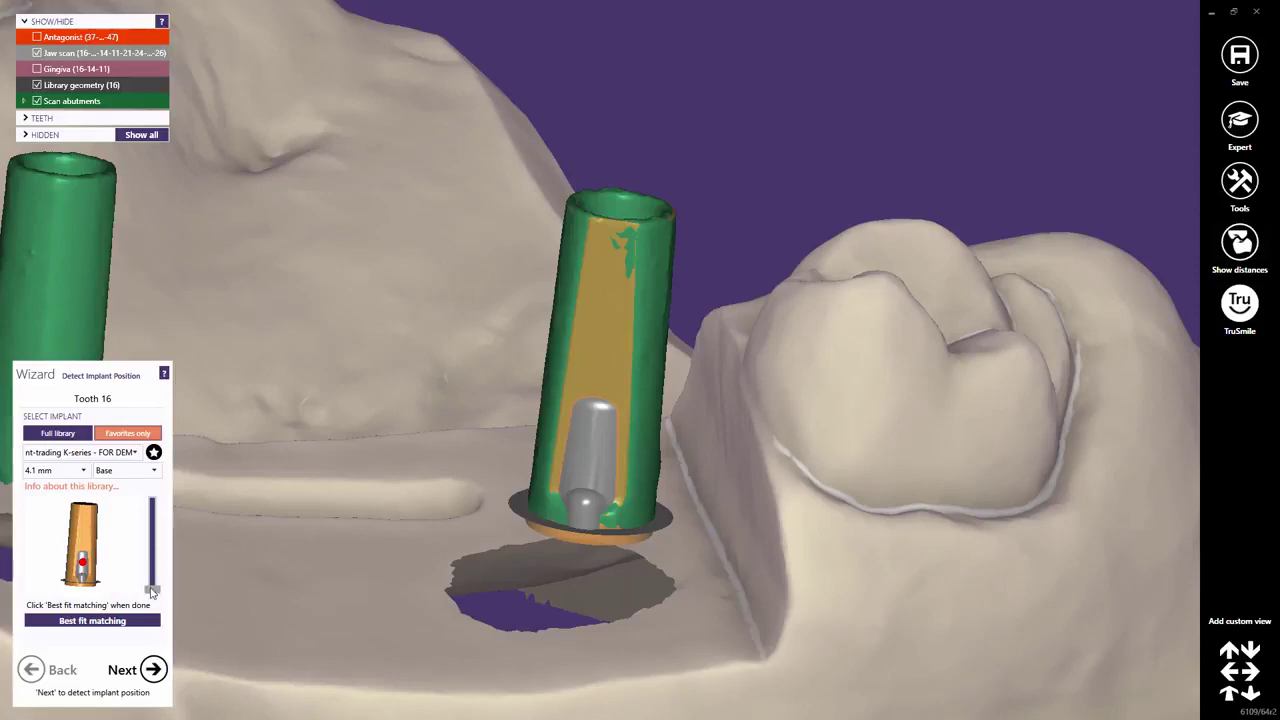
drag(152, 592, 157, 533)
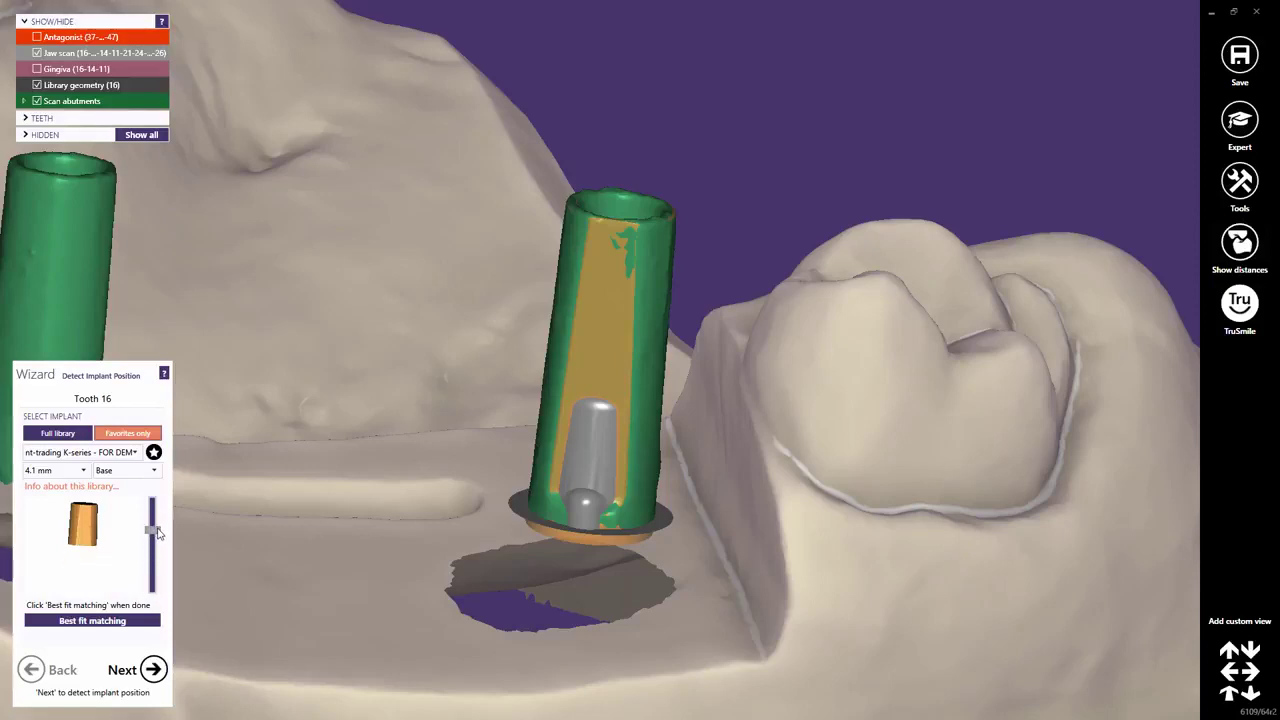
click(111, 622)
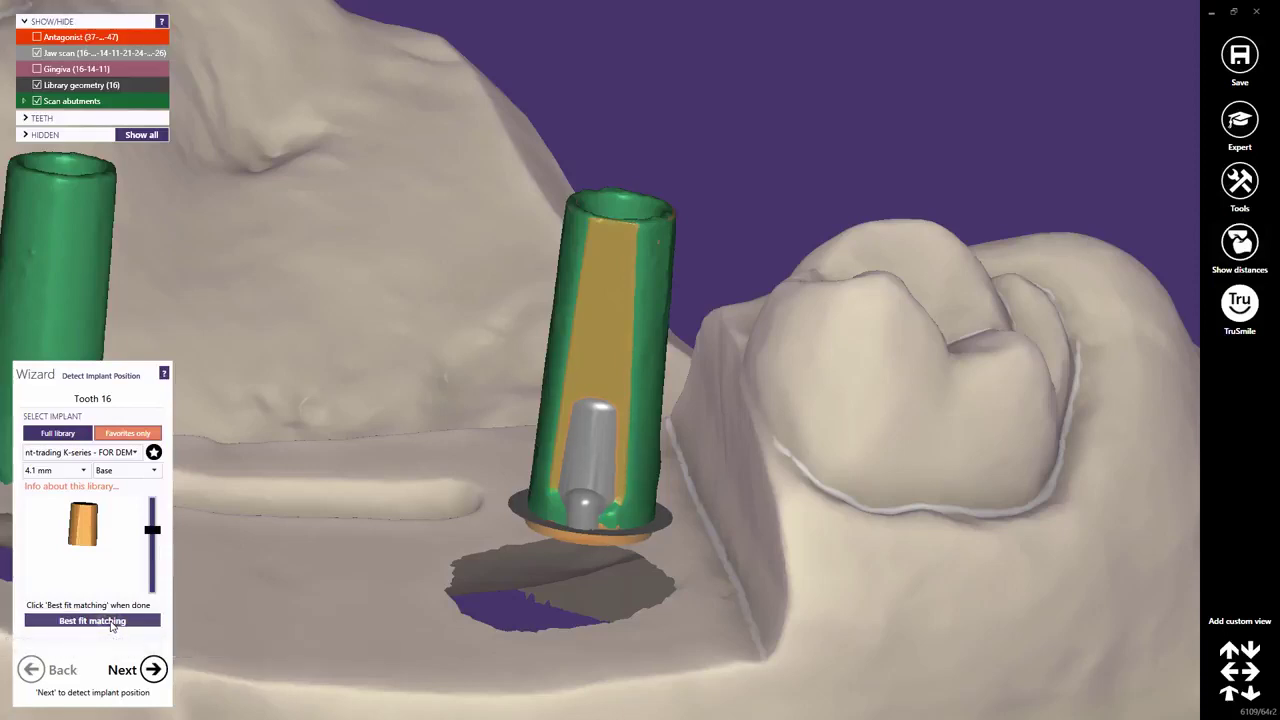
click(153, 670)
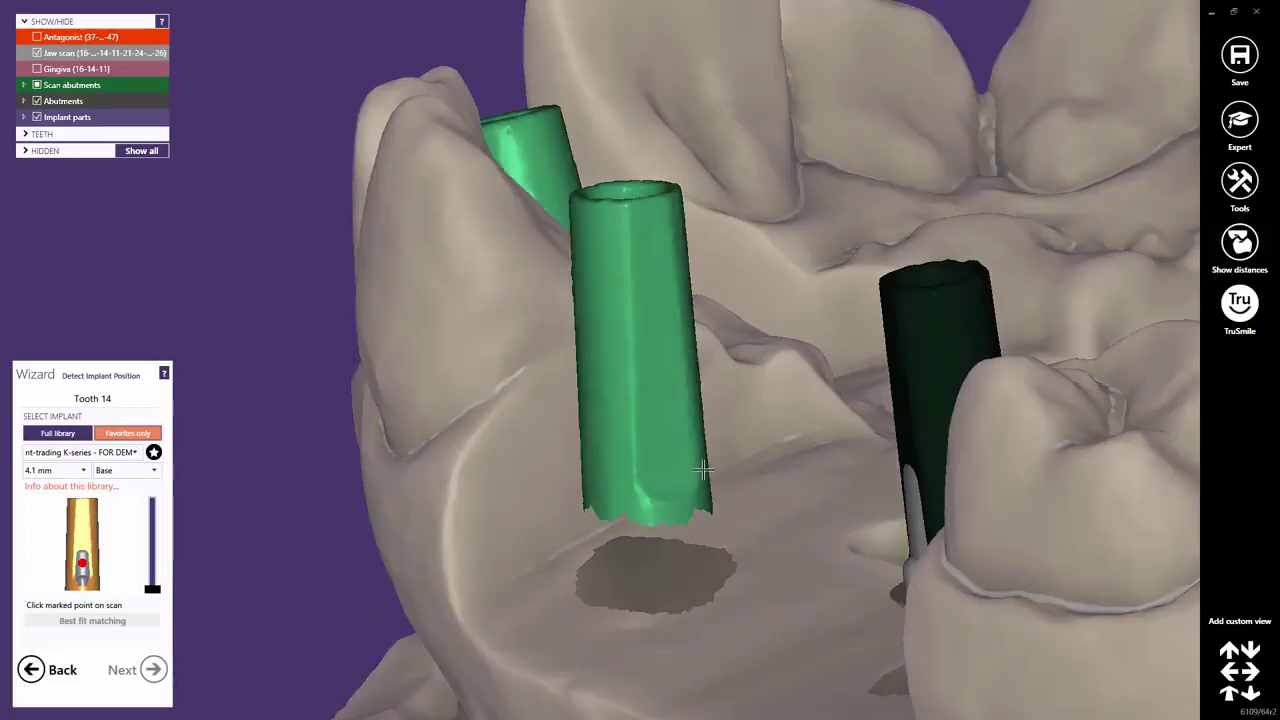
Step: Mark the tooth 14 scan marker, best-fit the K-series geometry with false-color alignment distances, and accept the position
click(656, 399)
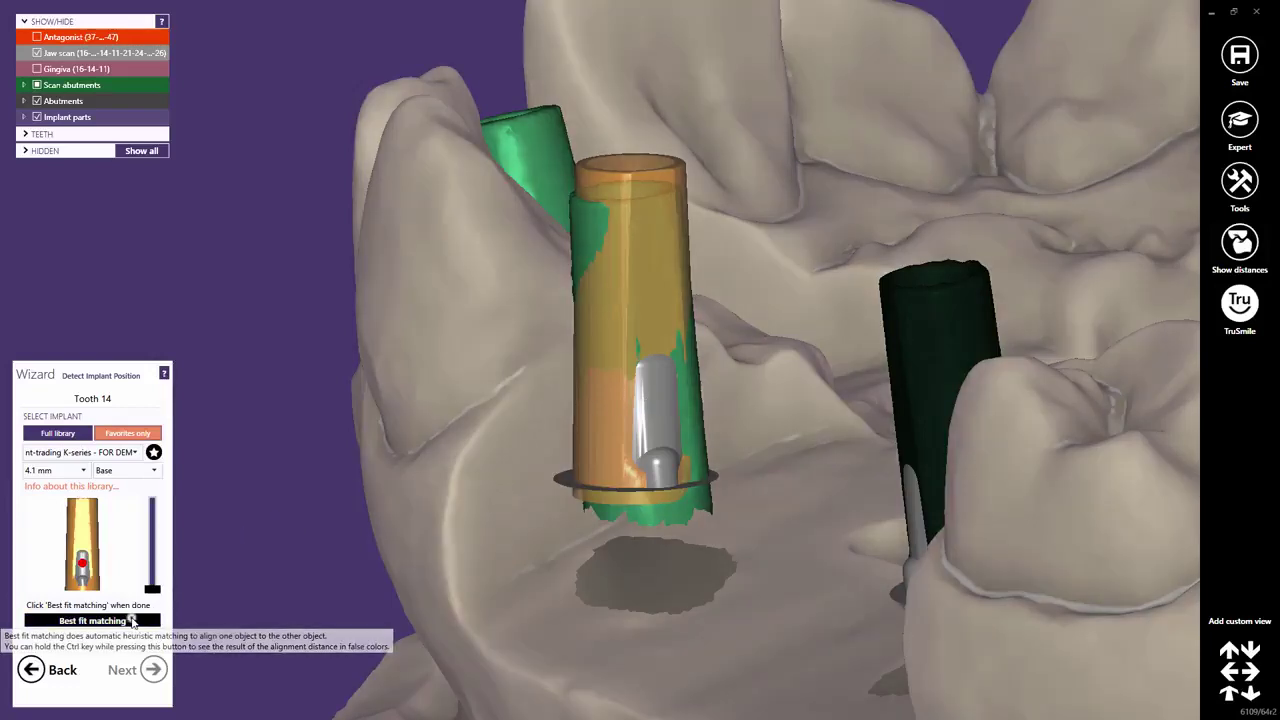
ctrl+click(92, 621)
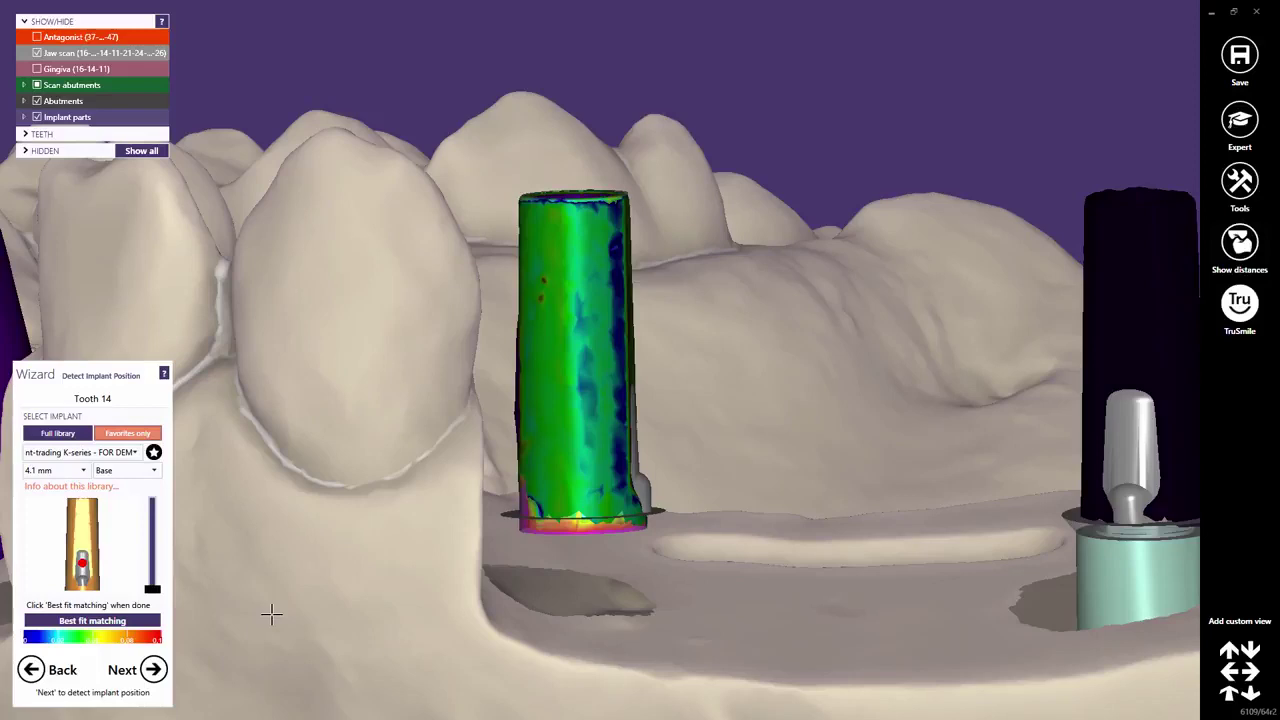
click(152, 669)
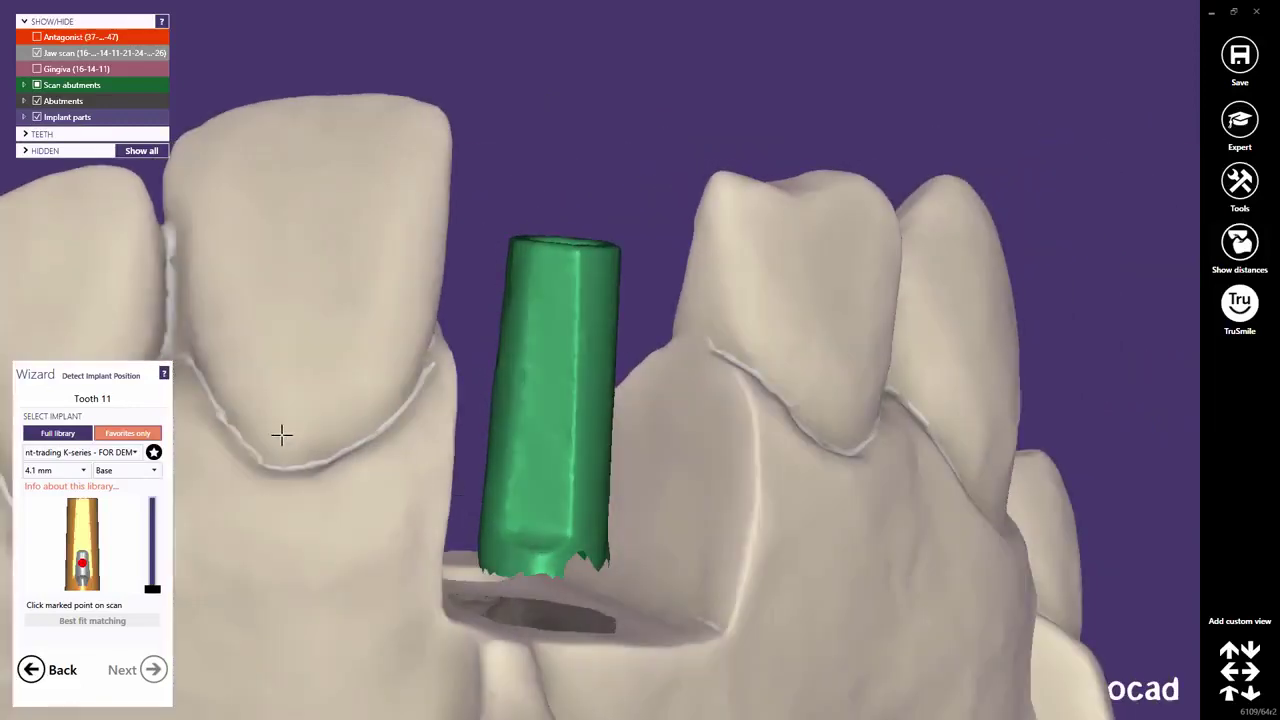
Step: Assign "nt-trading H-series - FOR DEMO ONLY" to tooth 11, best-fit it to the marker with false-color distances, and accept the position
click(136, 455)
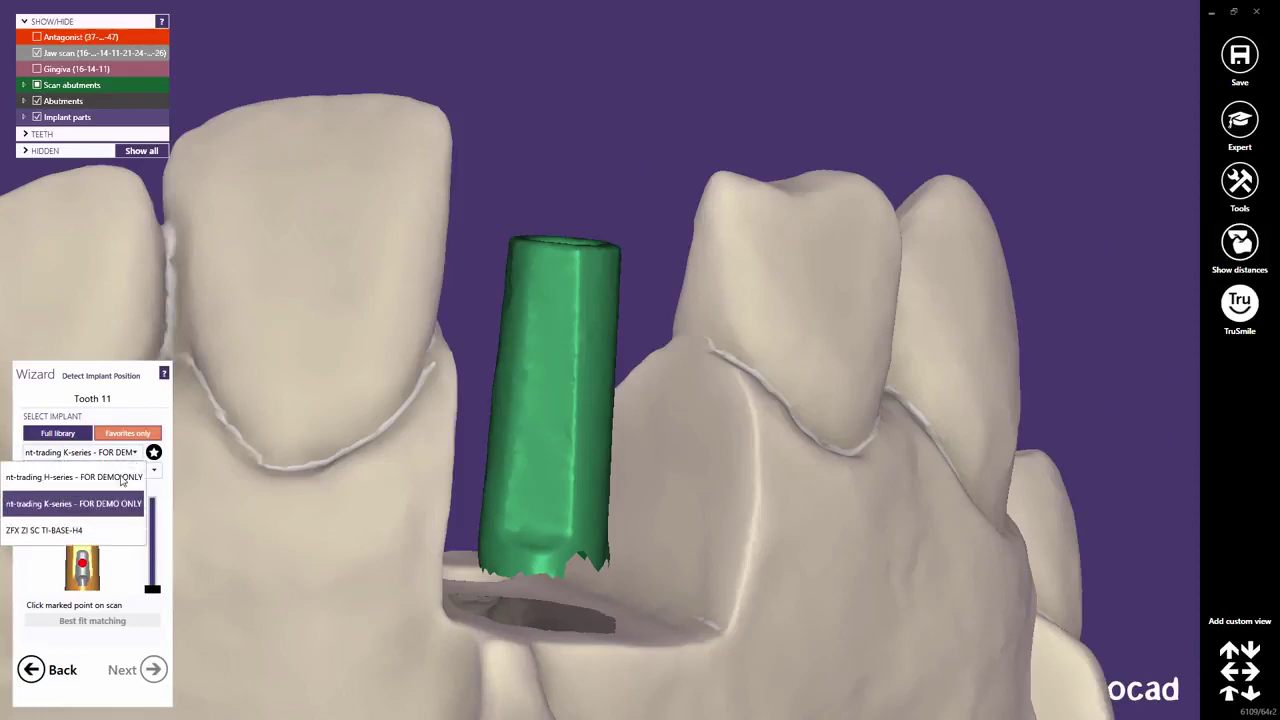
click(121, 479)
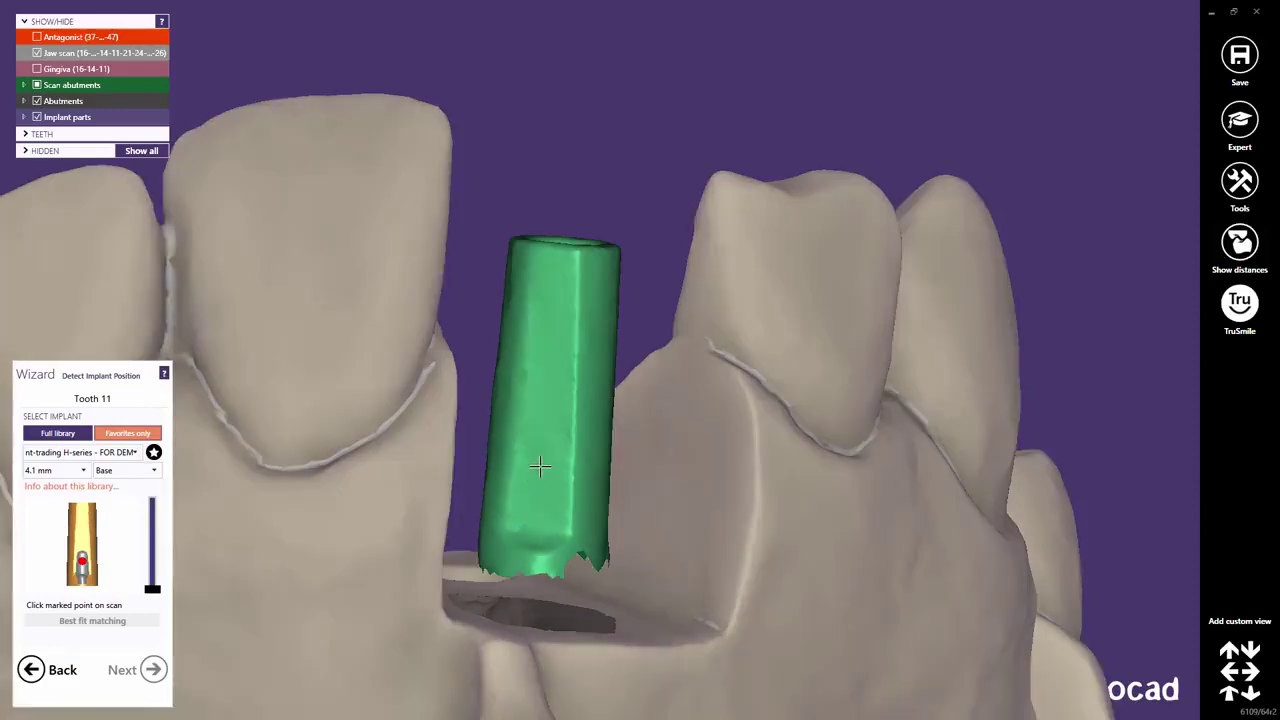
click(540, 466)
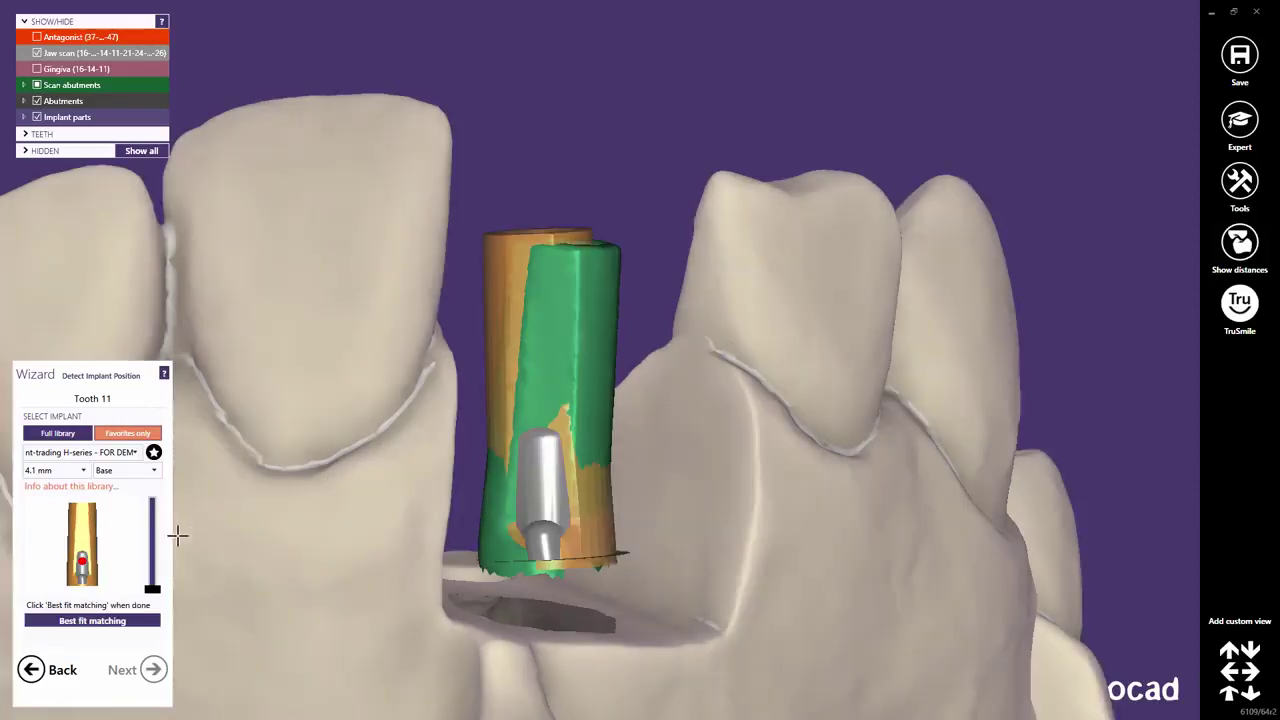
click(104, 622)
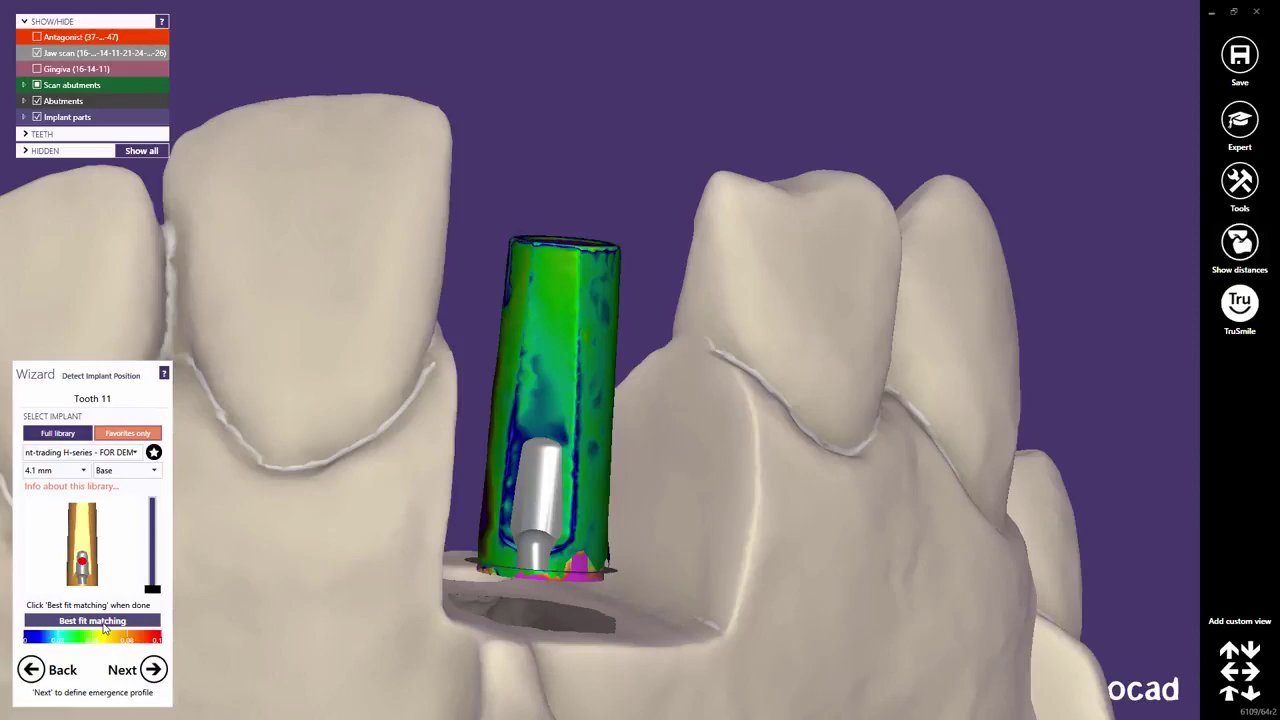
click(153, 670)
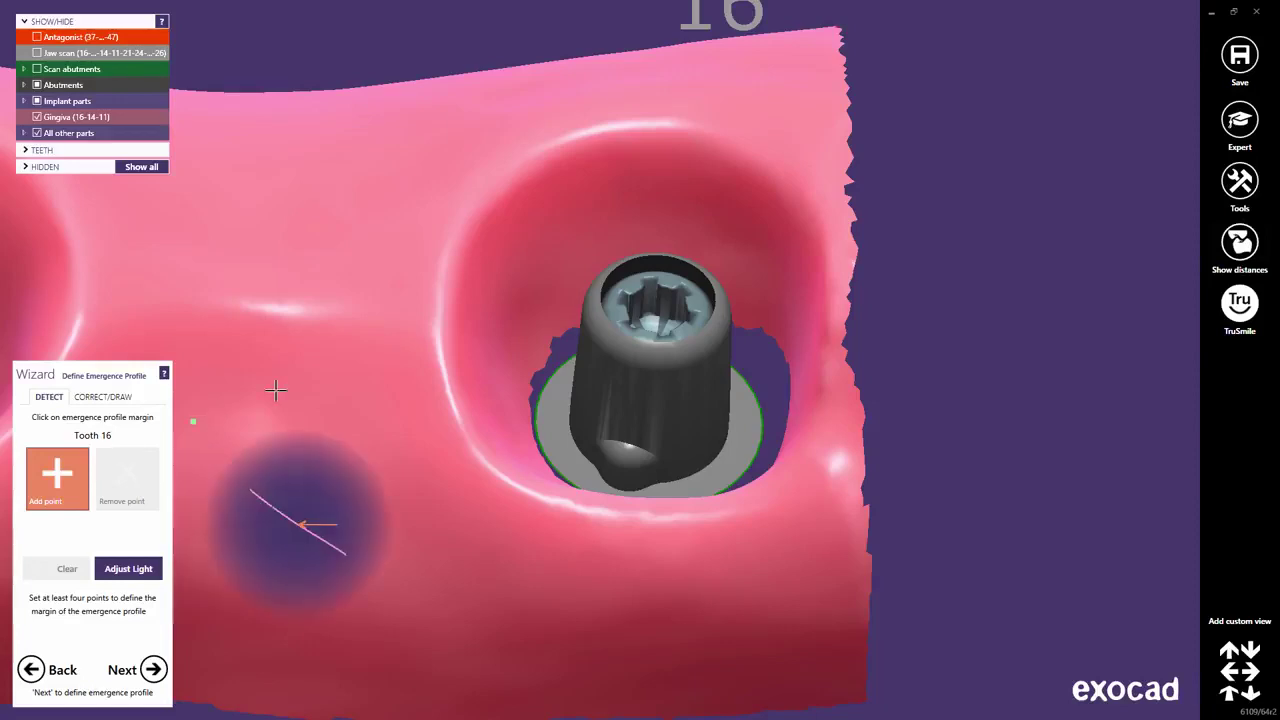
Step: Detect the tooth 16 emergence profile margin with five points around the gingiva opening, and remove the last point
click(495, 196)
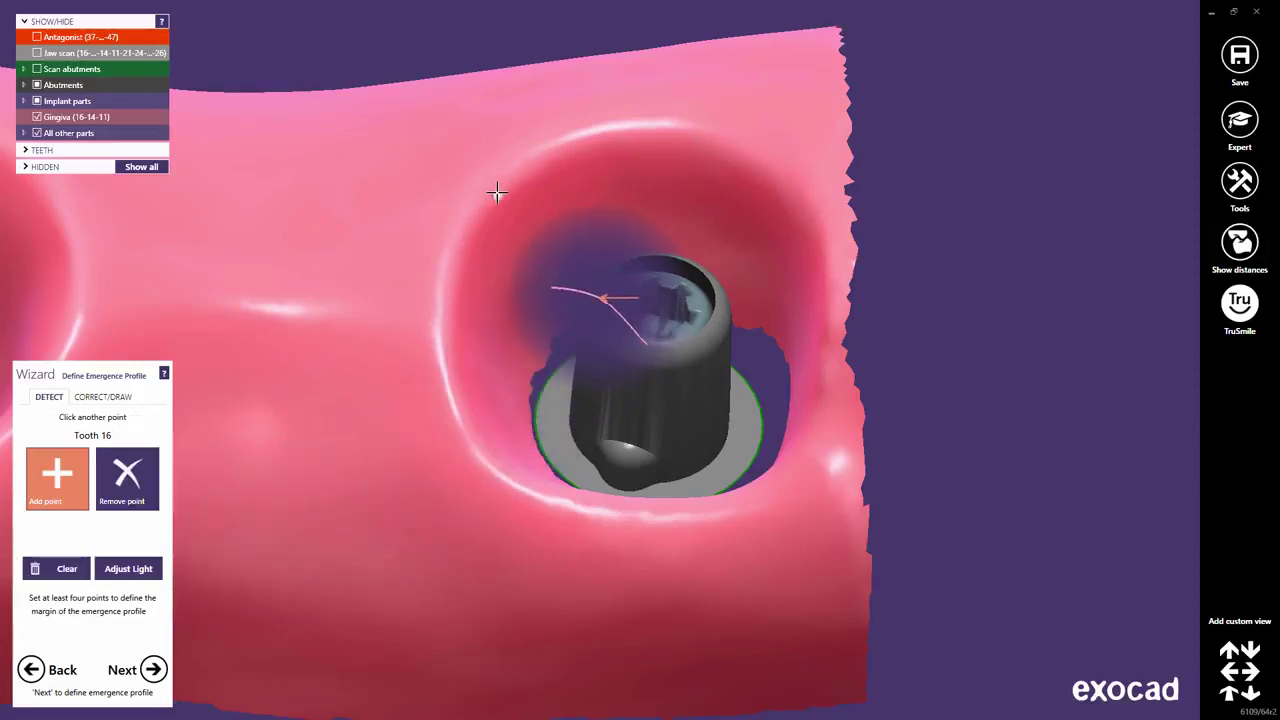
click(746, 156)
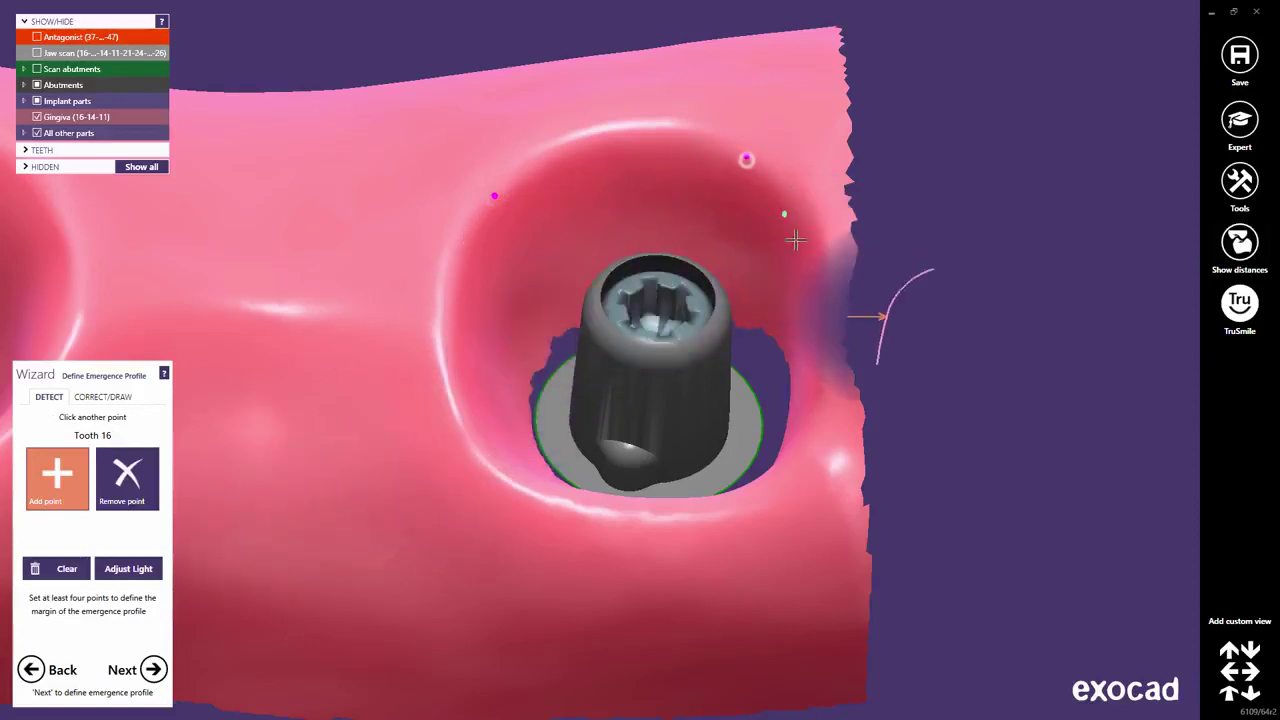
click(811, 428)
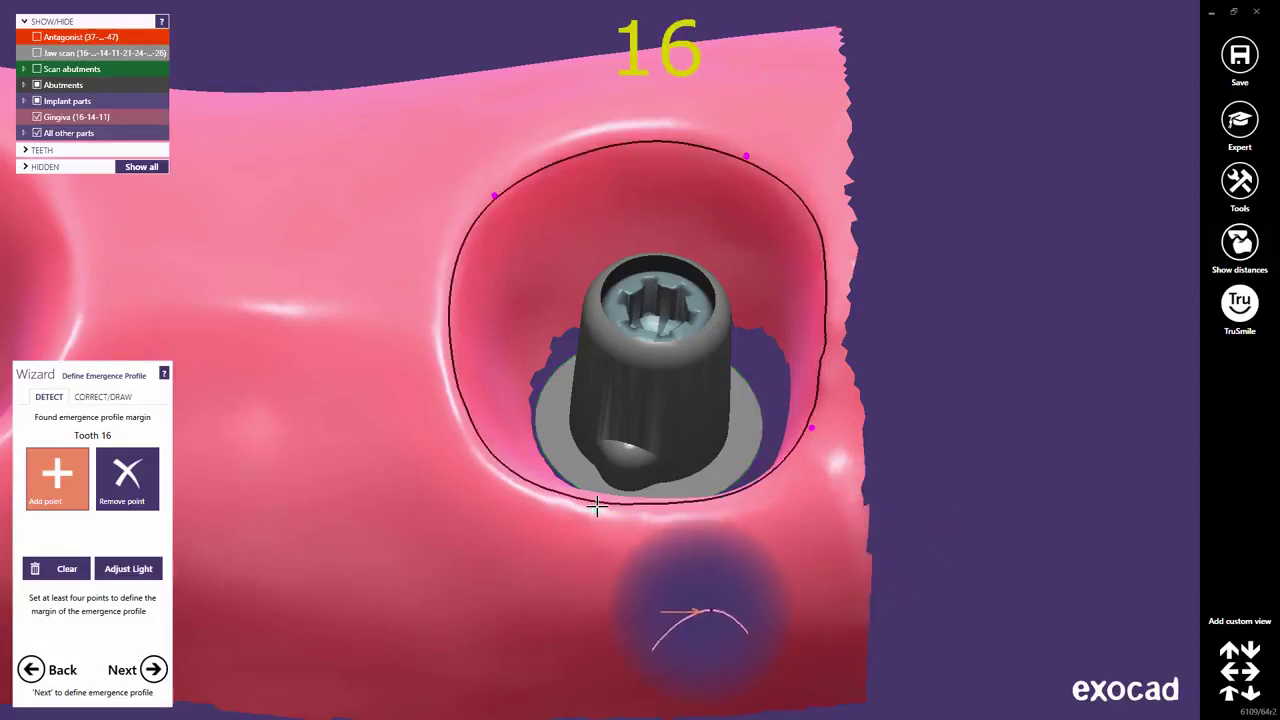
click(596, 508)
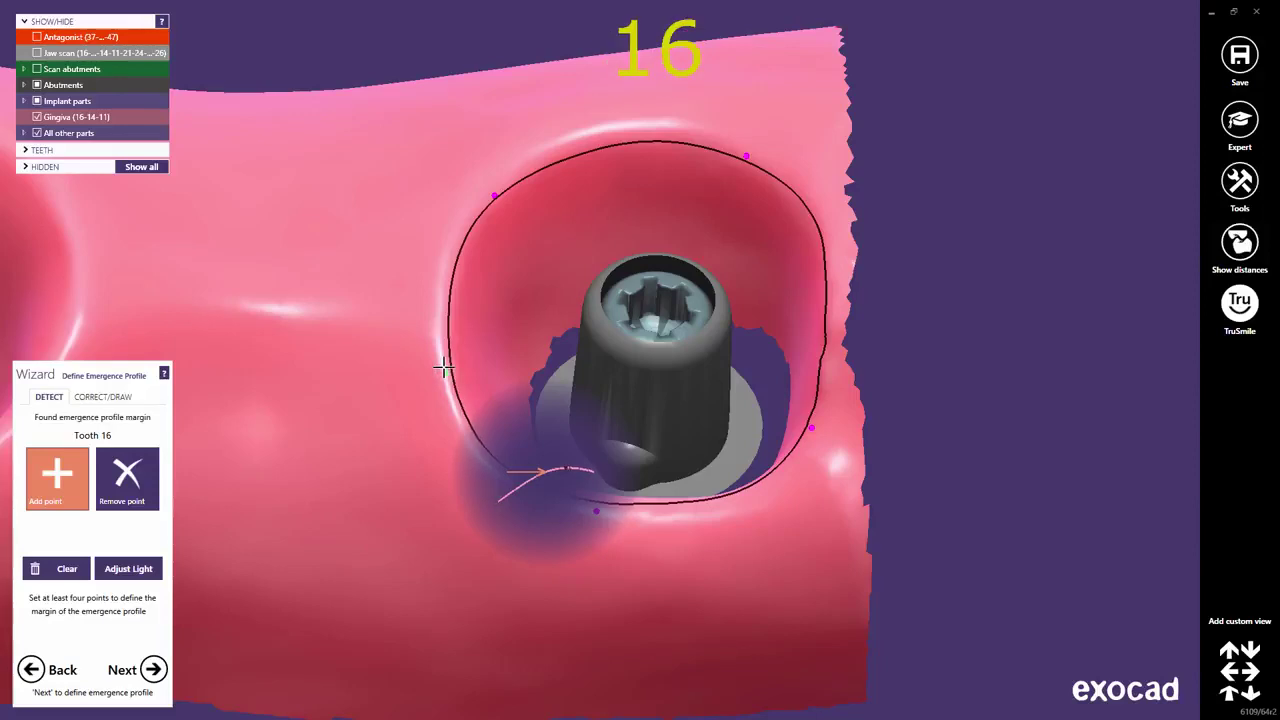
click(444, 370)
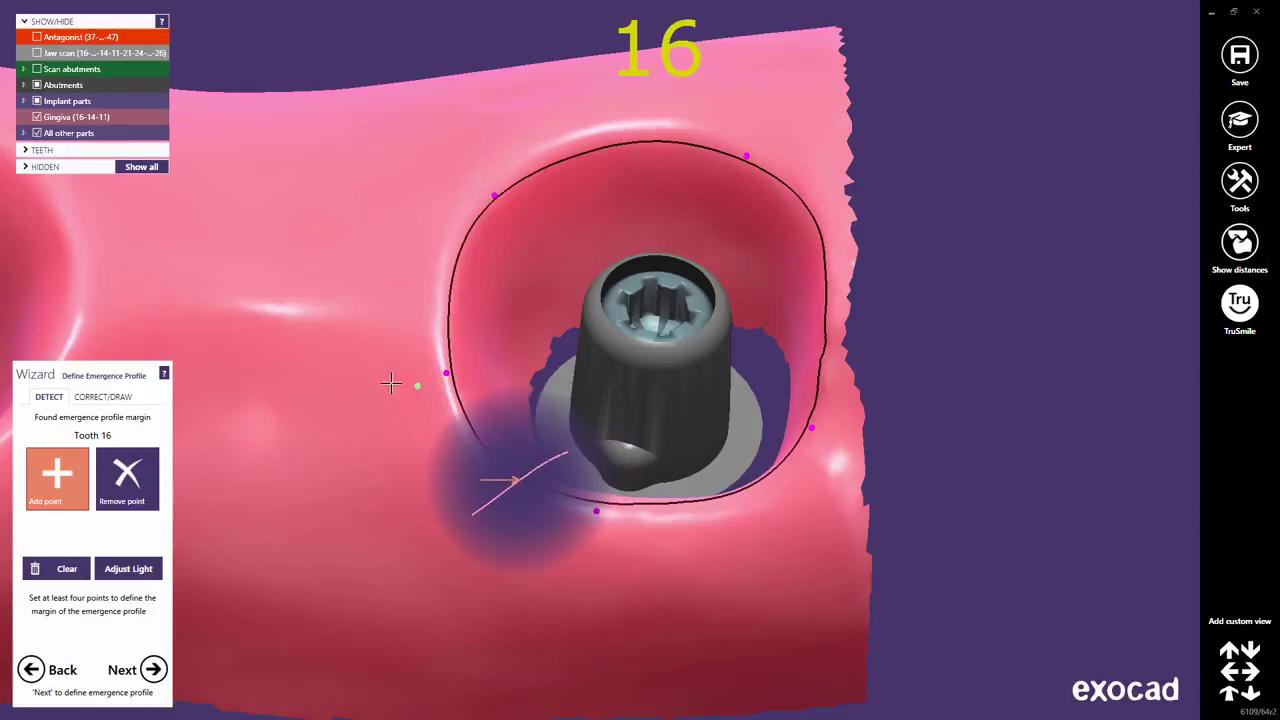
click(140, 485)
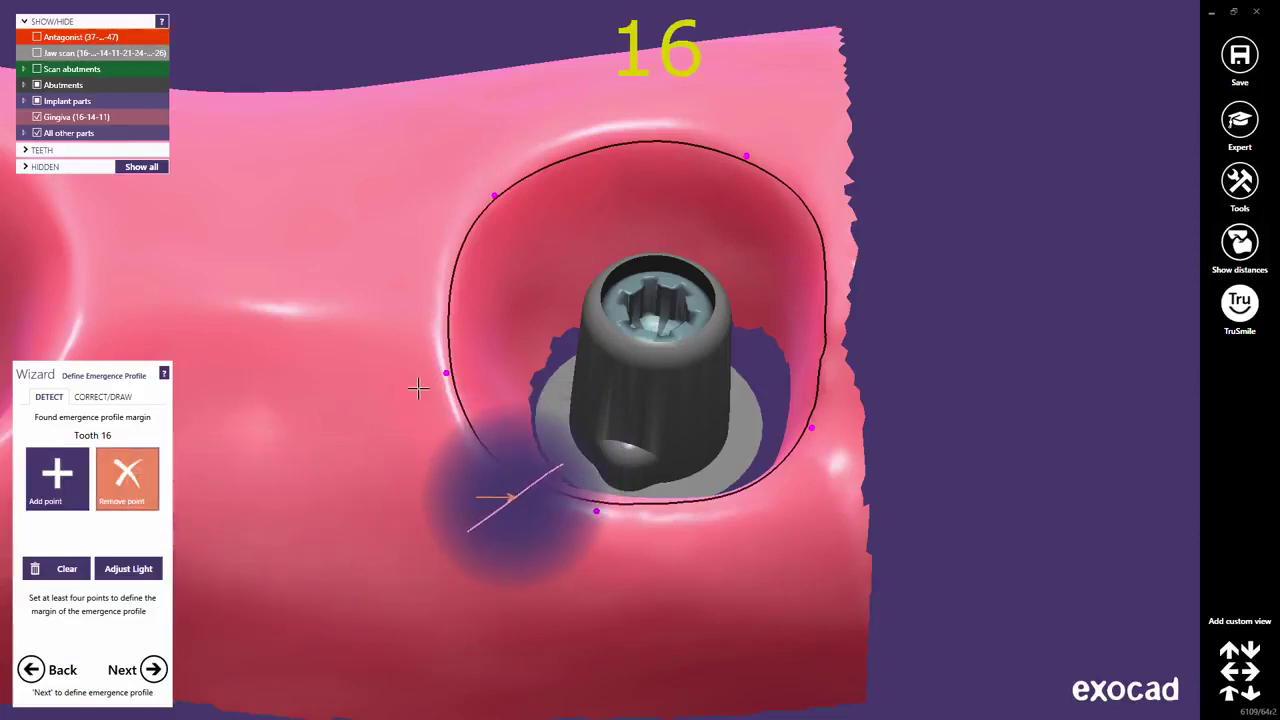
click(446, 373)
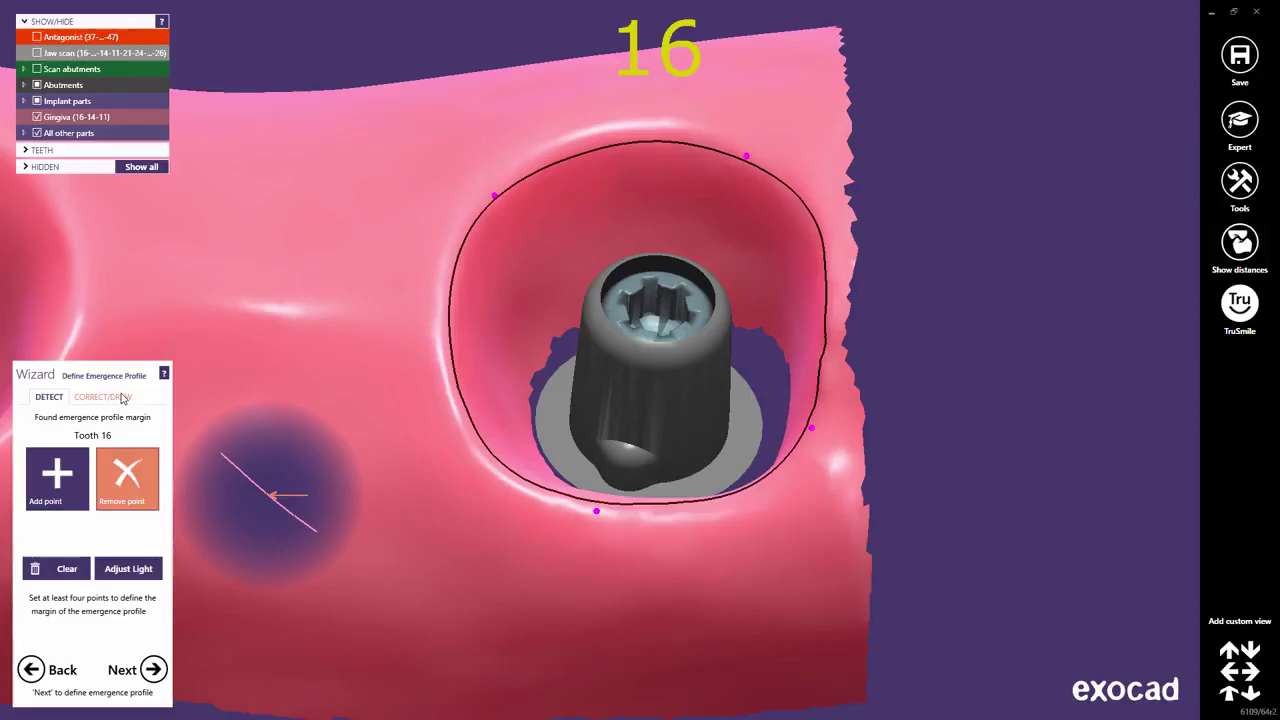
Step: Switch to correcting the tooth 16 margin and reposition a control point on its far edge
click(104, 397)
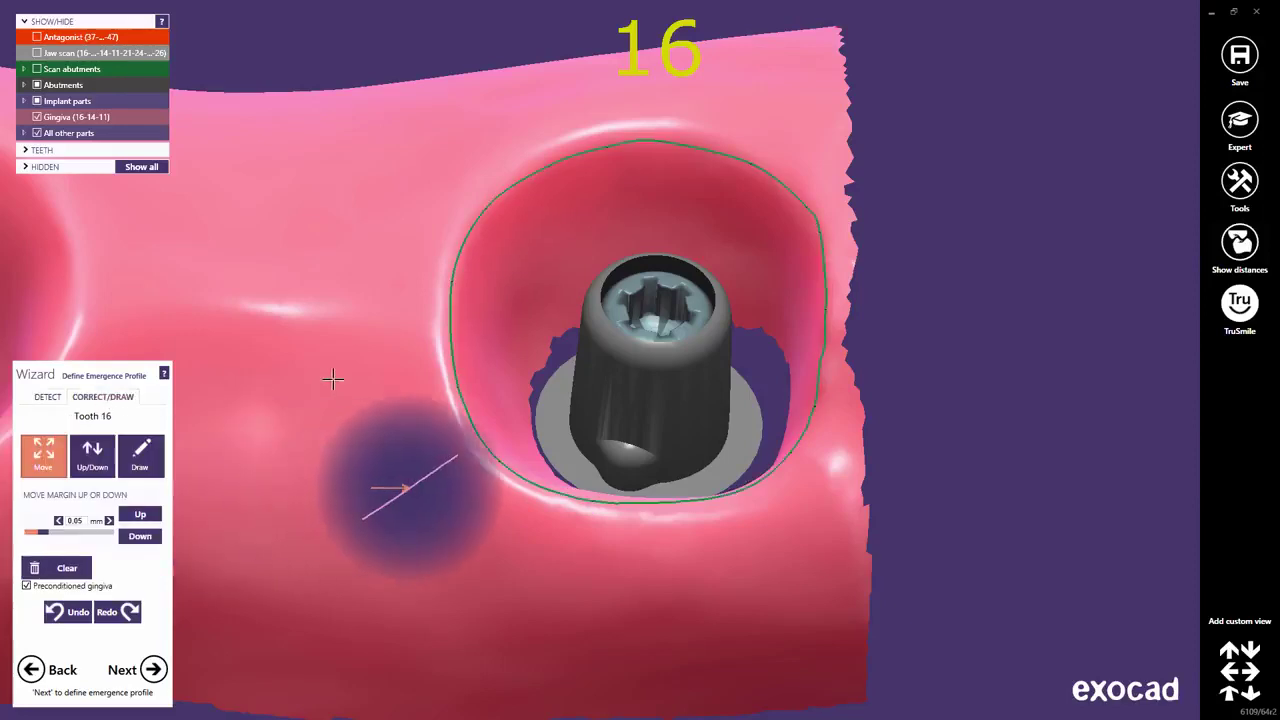
right_drag(547, 381, 605, 370)
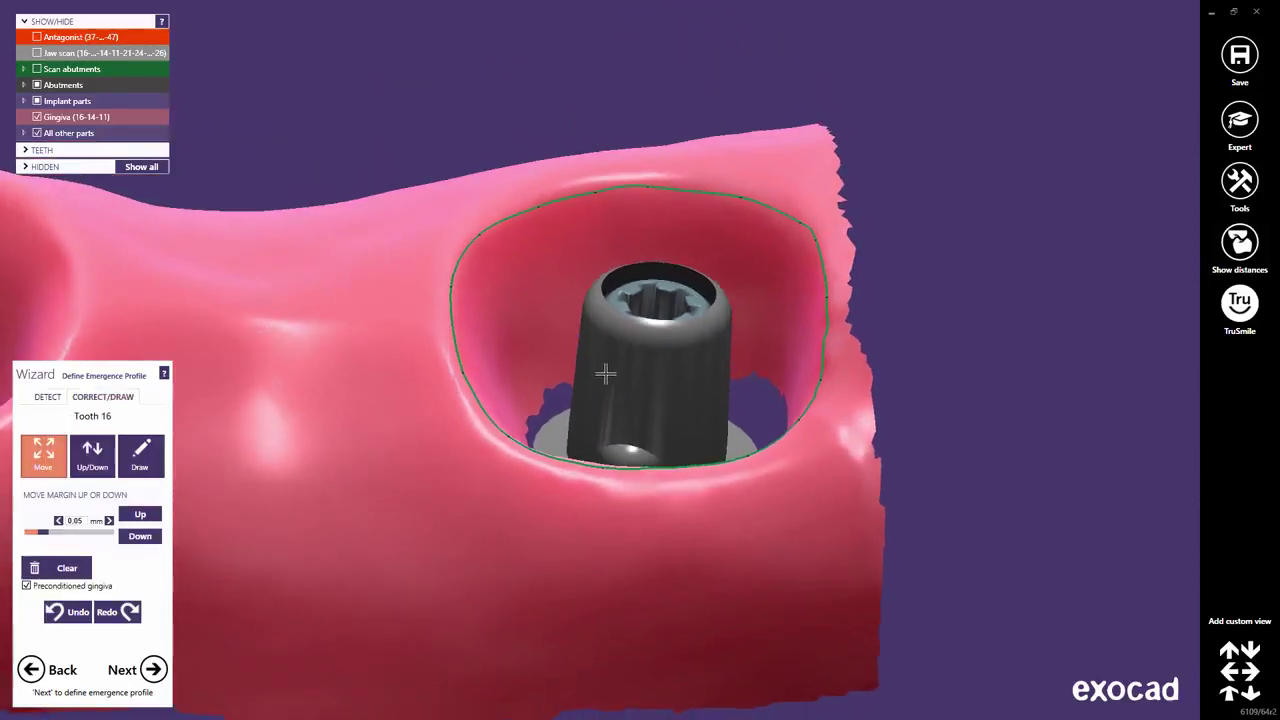
scroll(600, 371, up, 5)
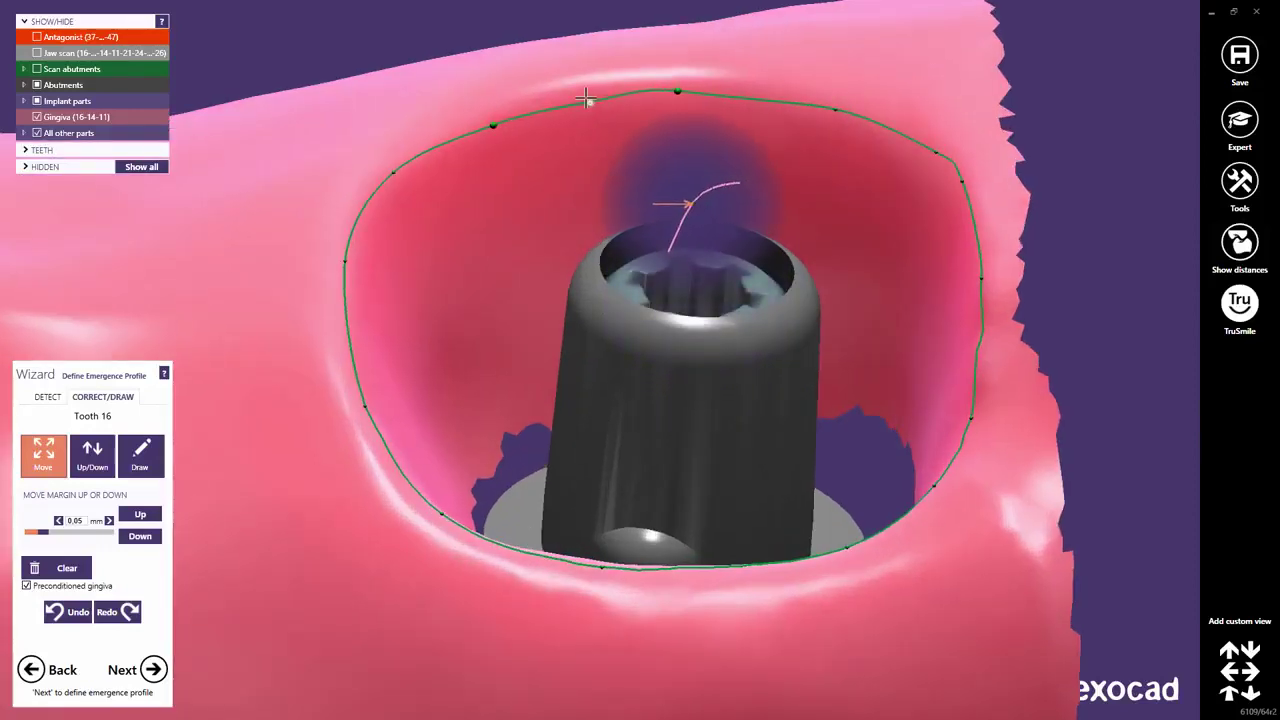
drag(589, 104, 578, 101)
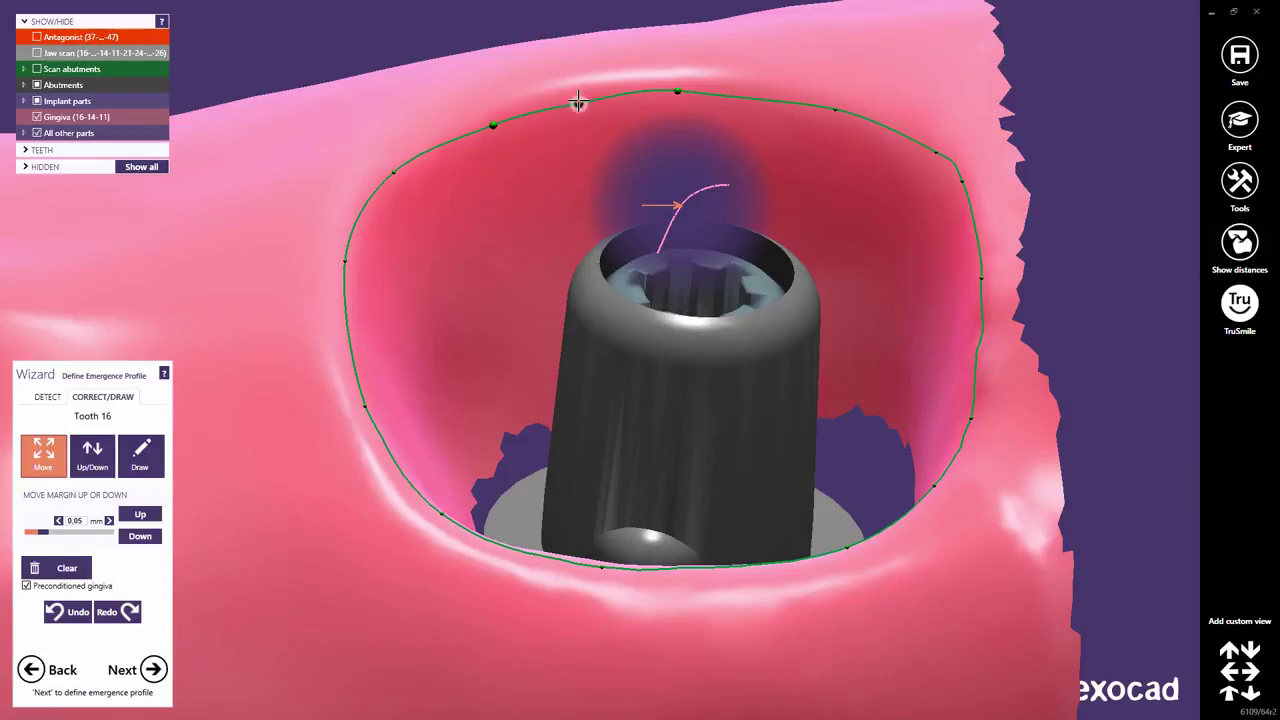
drag(578, 101, 578, 100)
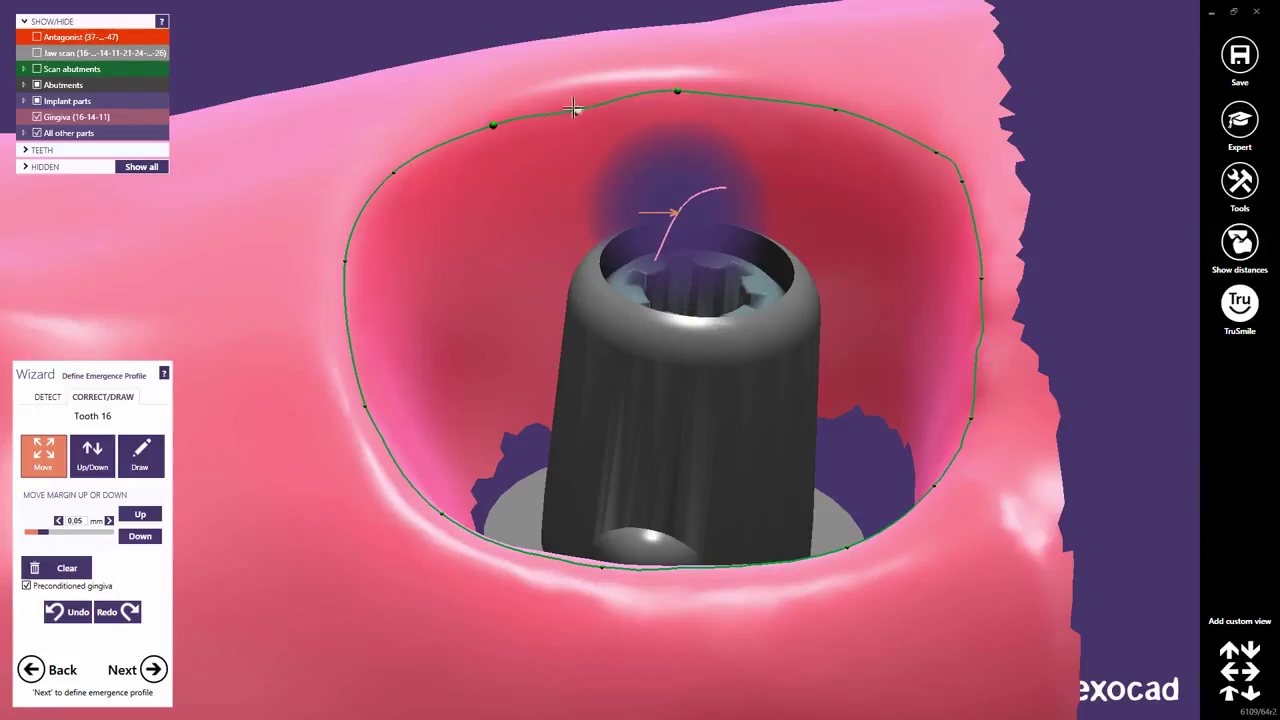
drag(578, 106, 587, 98)
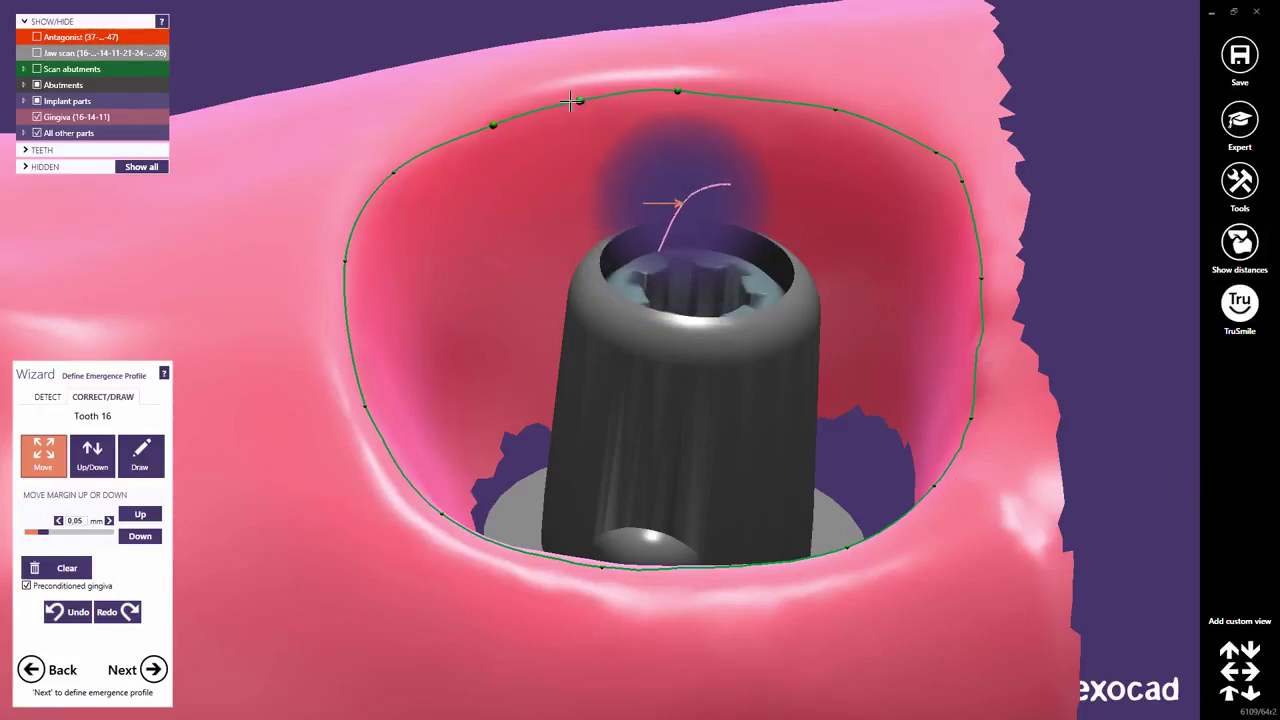
Step: Redraw the far section of the tooth 16 margin deeper inside the socket, rejoining the existing line at both ends
click(140, 455)
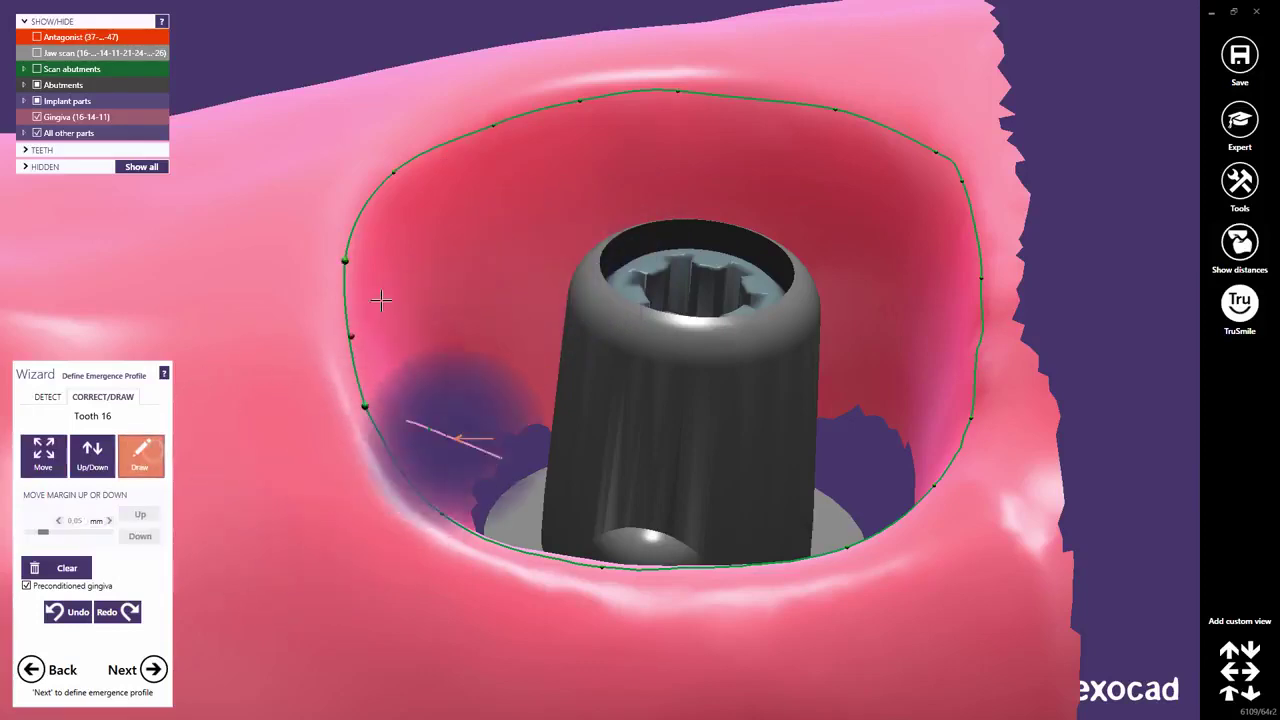
click(344, 251)
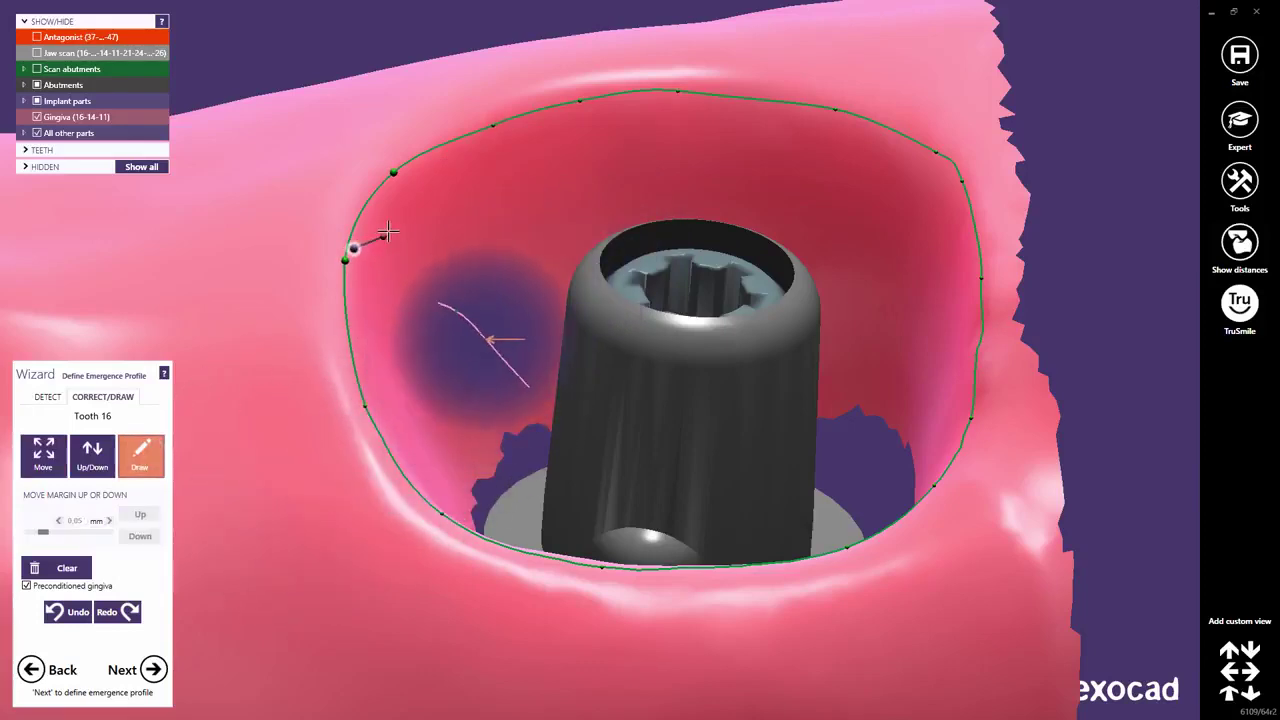
click(408, 217)
click(472, 178)
click(549, 157)
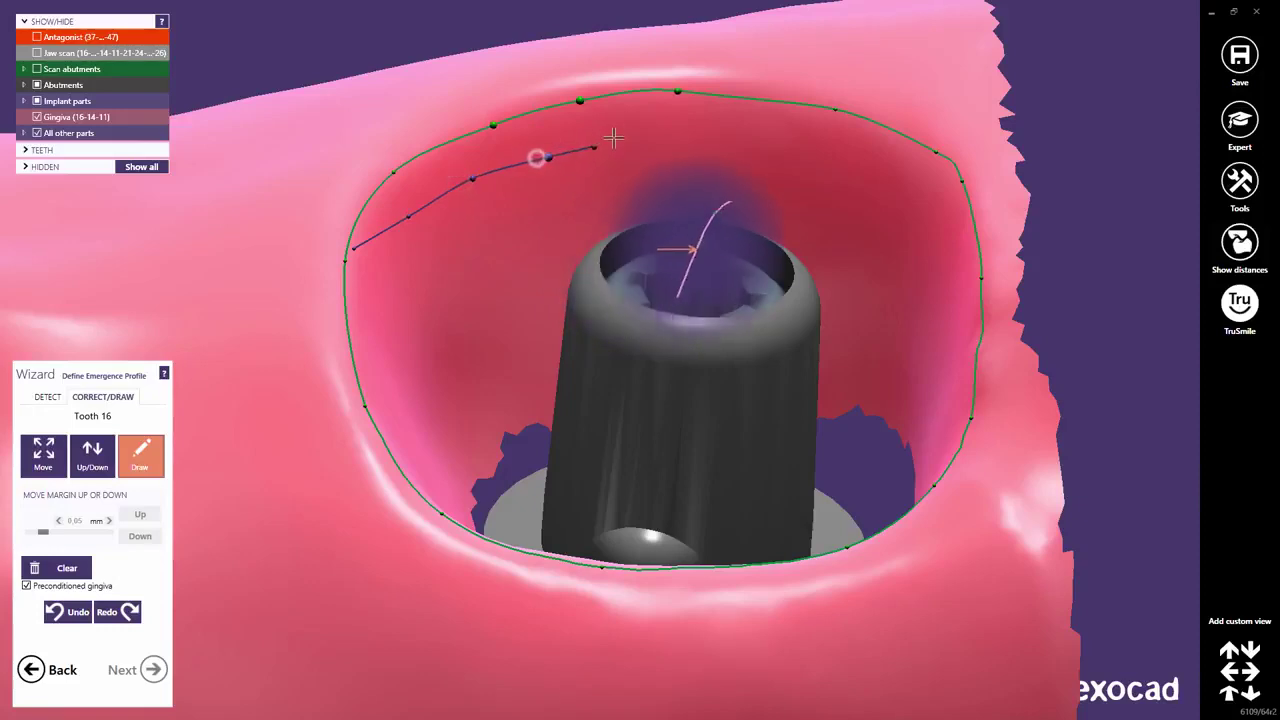
click(645, 136)
click(737, 141)
click(831, 160)
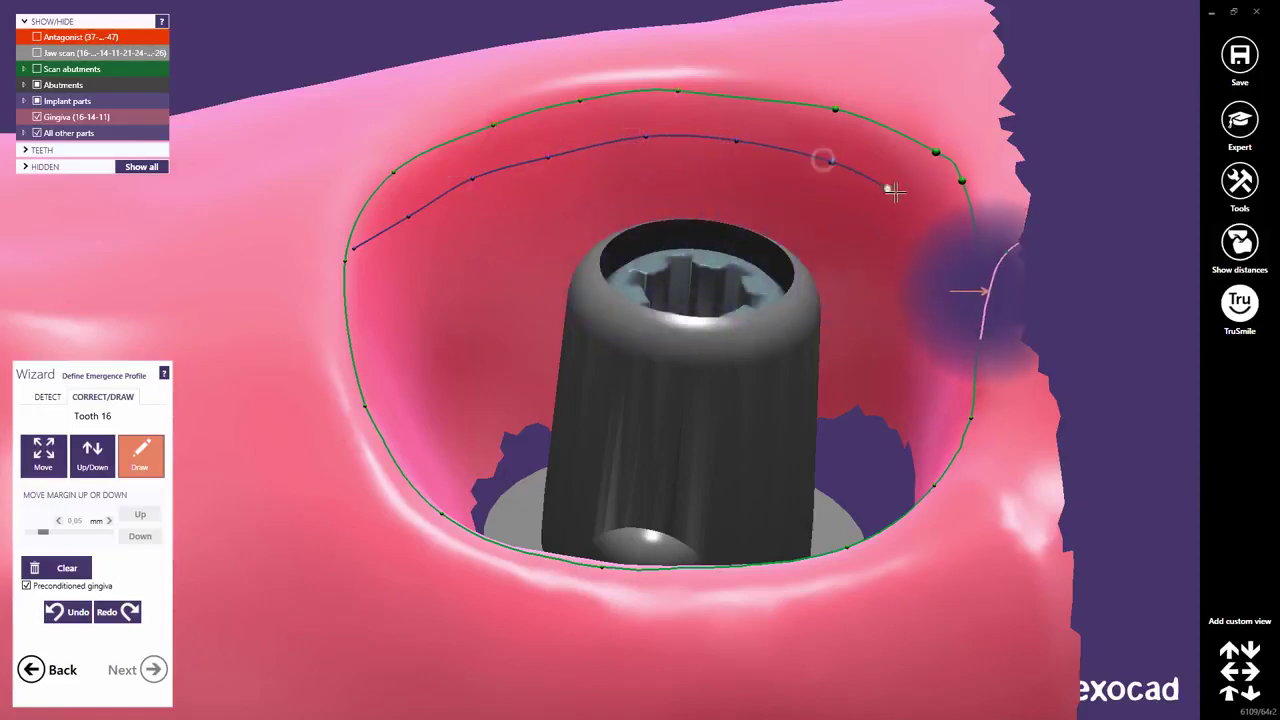
click(894, 193)
click(929, 241)
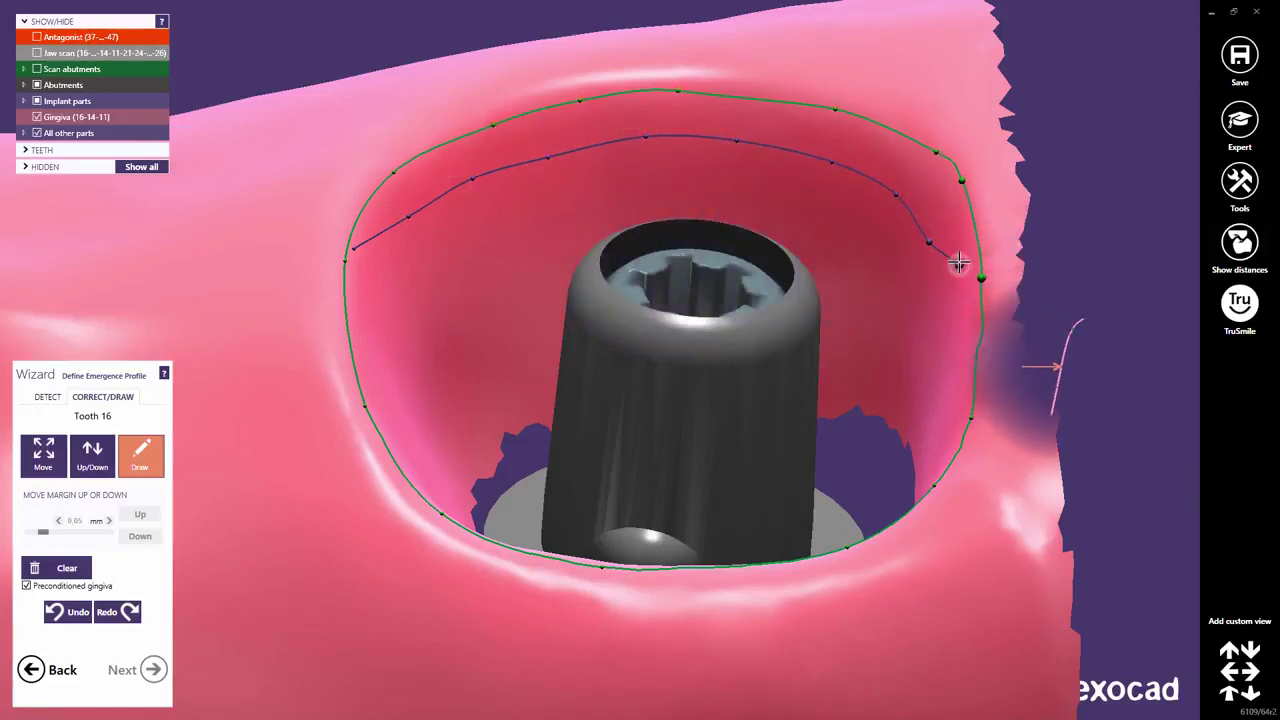
click(958, 263)
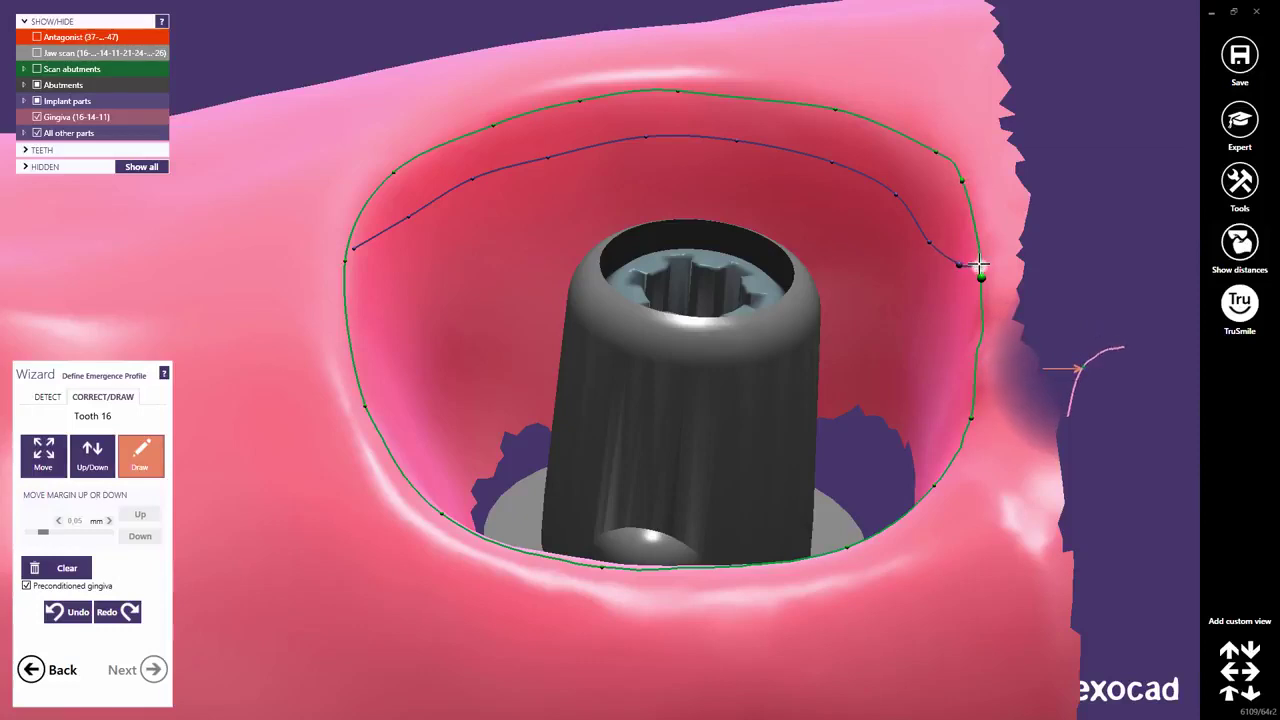
click(979, 266)
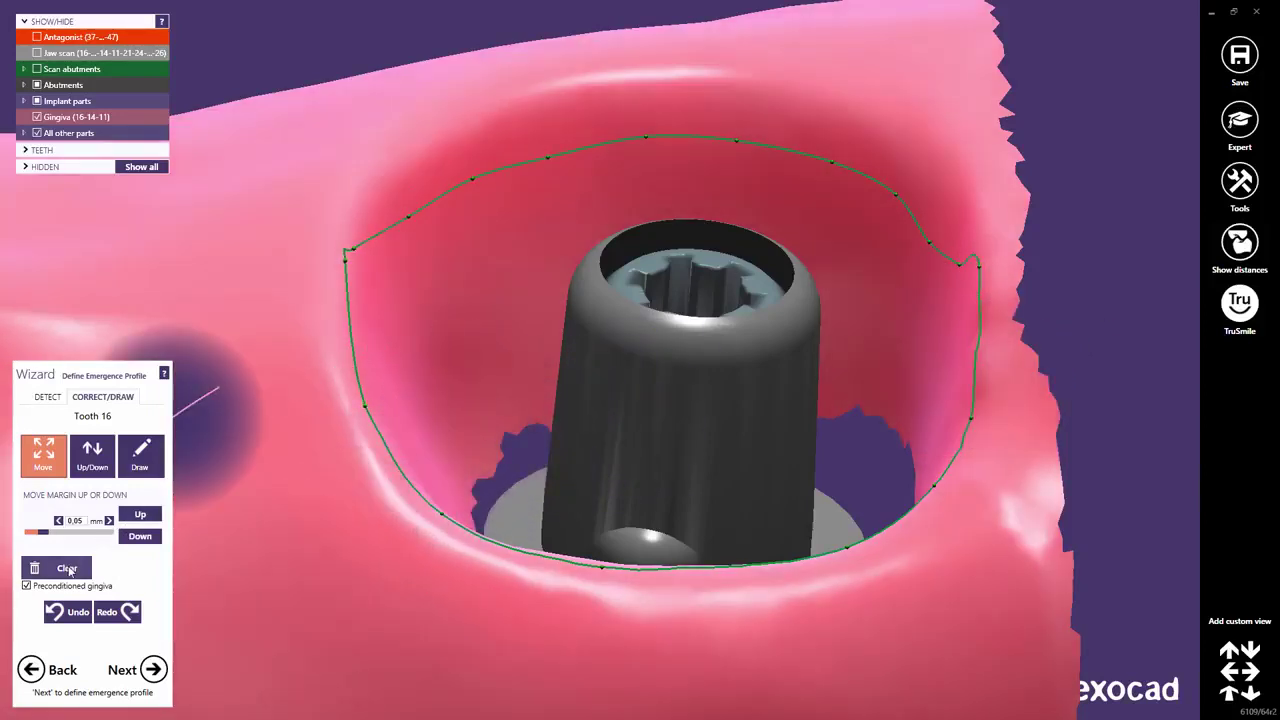
Step: Clear the entire tooth 16 margin and start drawing a new one along the far inner wall of the socket
click(67, 569)
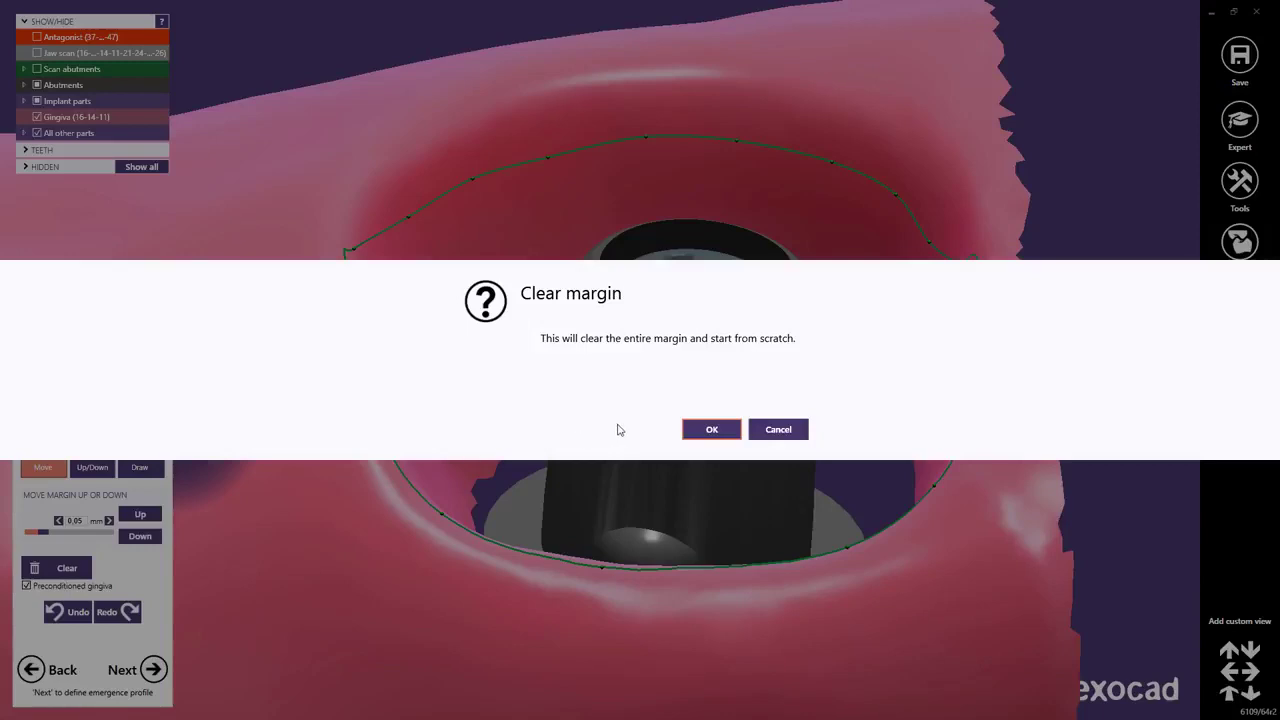
click(708, 431)
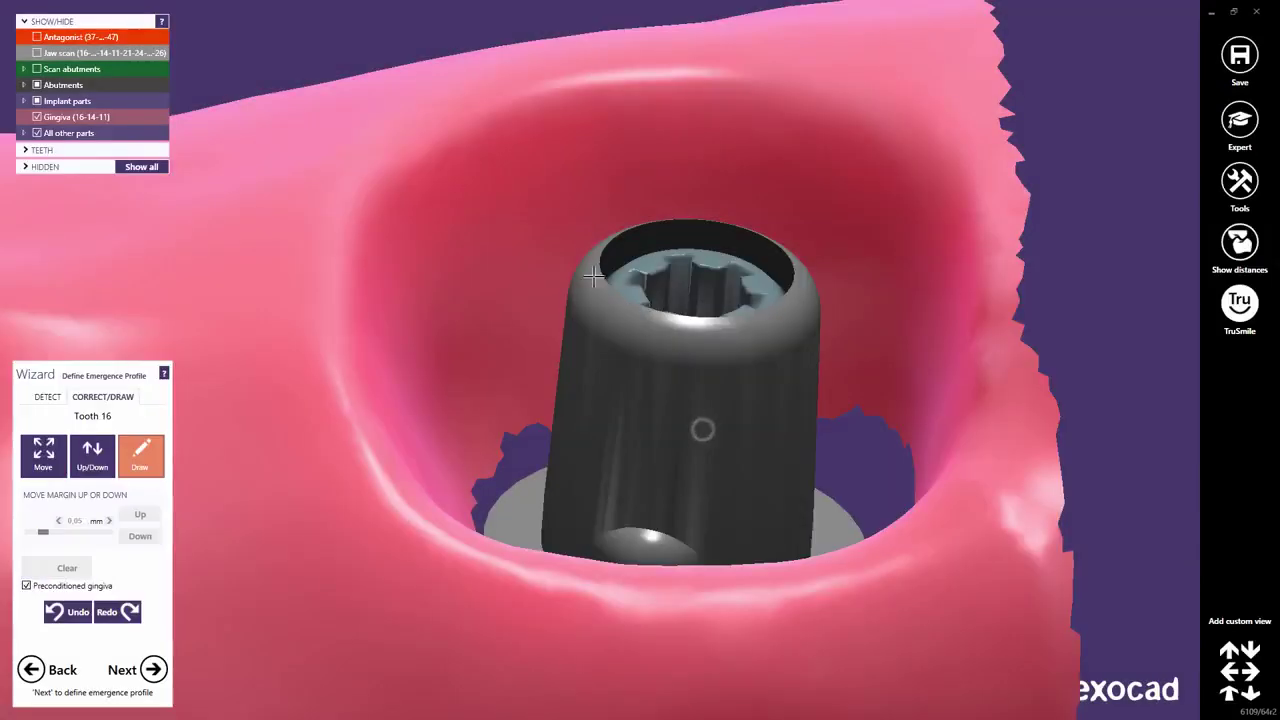
drag(594, 275, 437, 177)
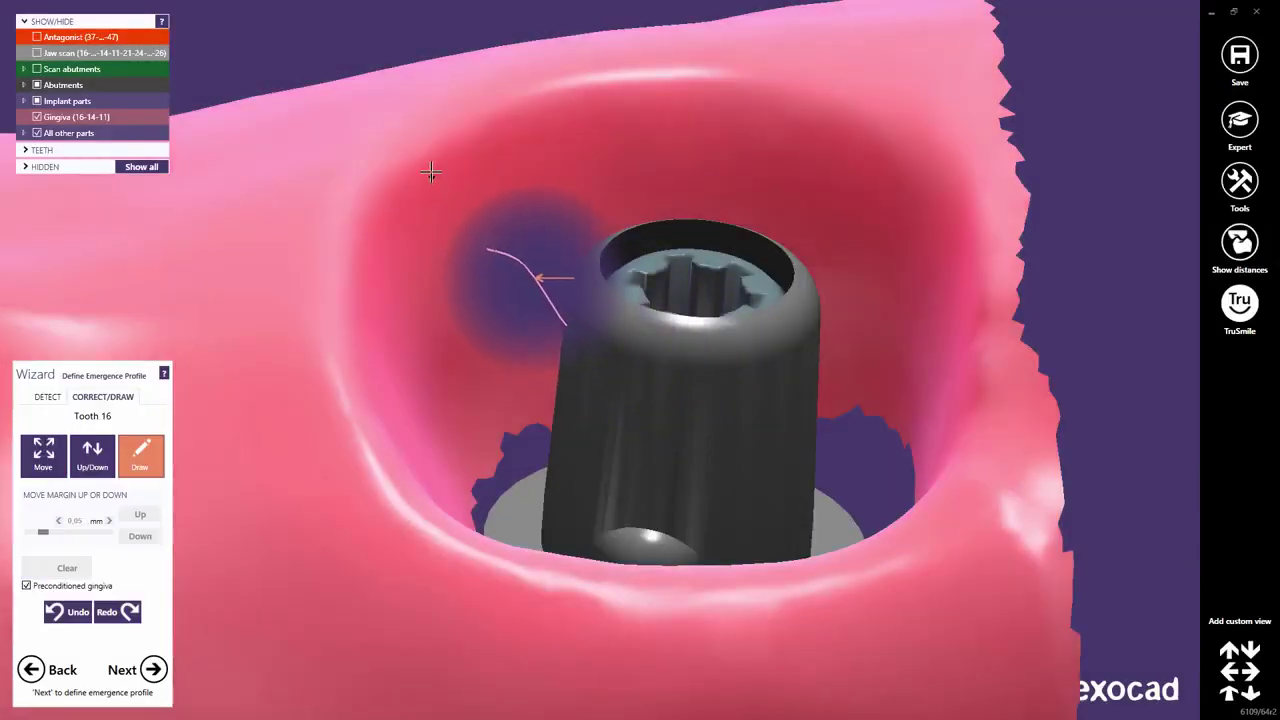
click(430, 172)
click(513, 134)
click(587, 119)
click(672, 109)
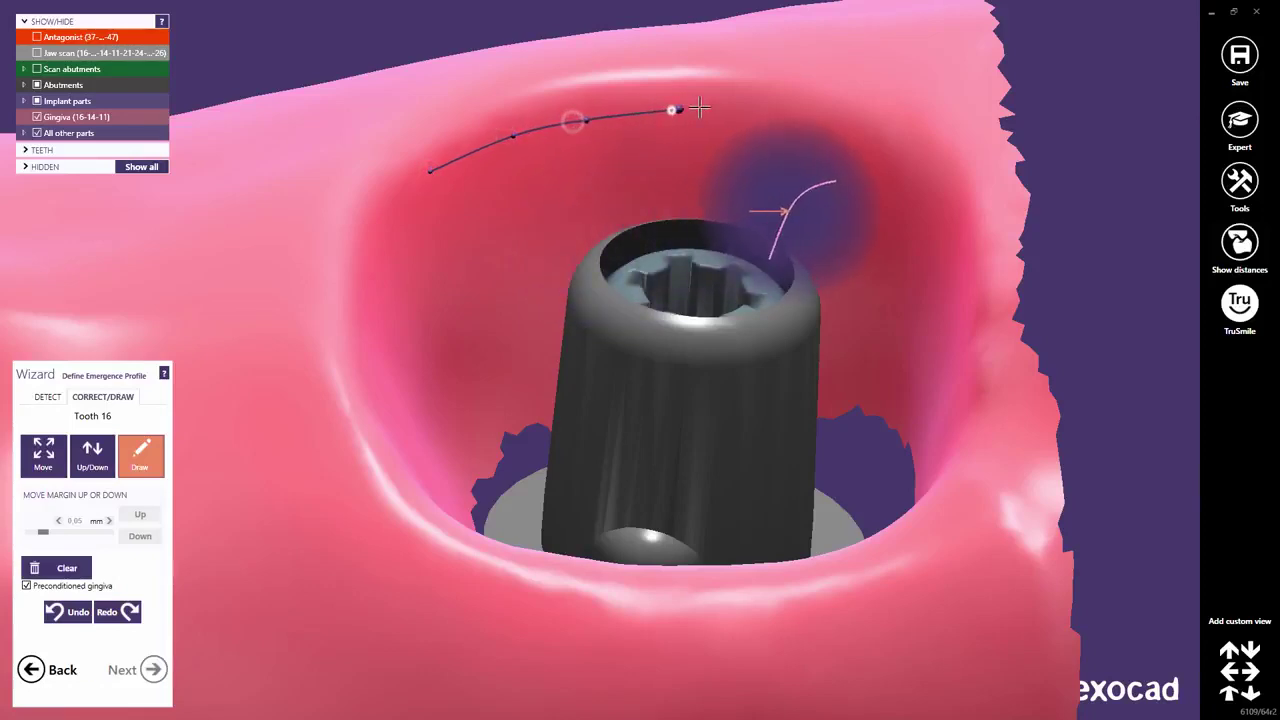
Step: Continue drawing the tooth 16 margin around the distal end and along the adjoining inner wall of the socket
right_drag(889, 149, 880, 440)
click(716, 364)
click(790, 389)
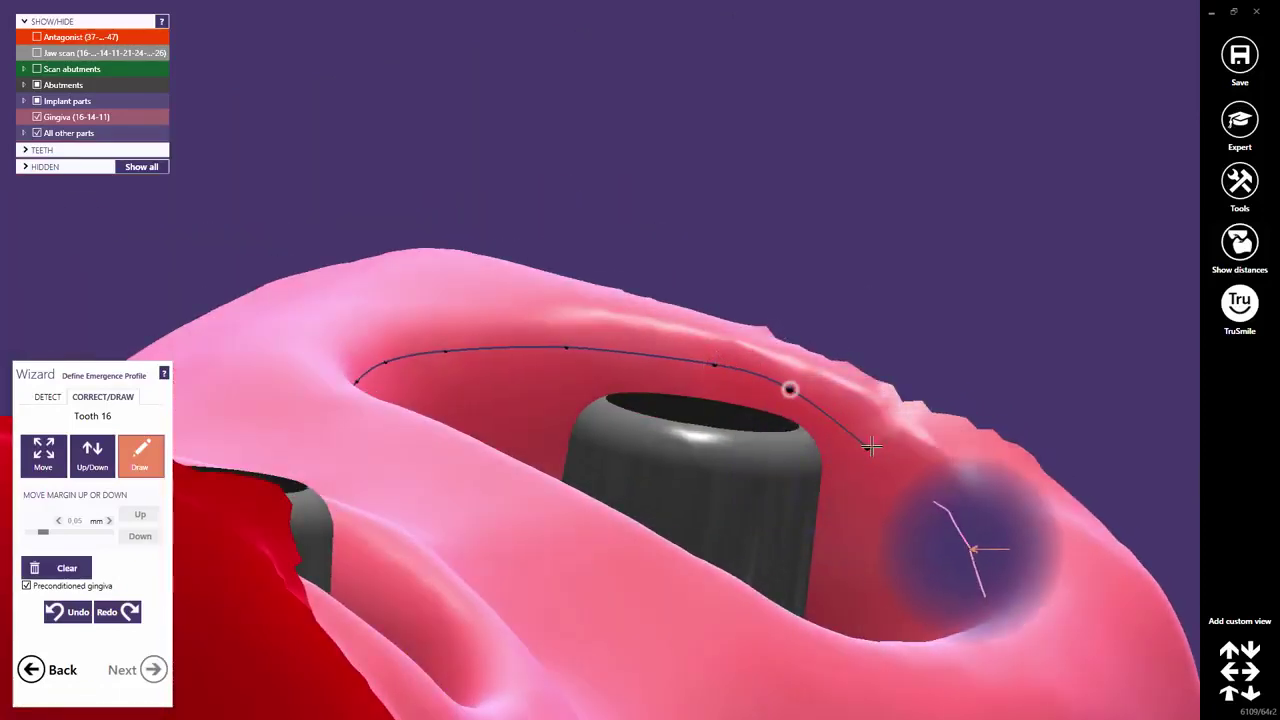
click(910, 458)
right_drag(949, 500, 729, 443)
click(666, 383)
click(738, 446)
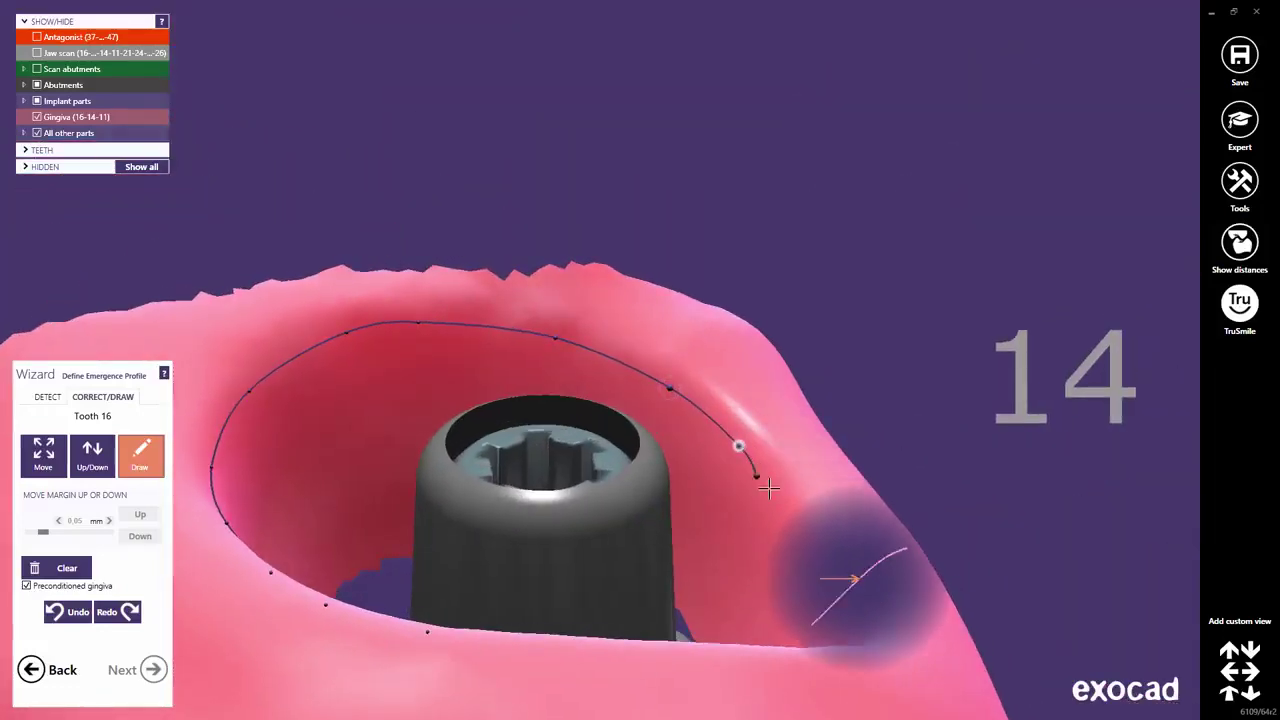
Step: Draw the remaining section of the tooth 16 margin along the inner gingiva wall and close the loop
right_drag(786, 517, 786, 509)
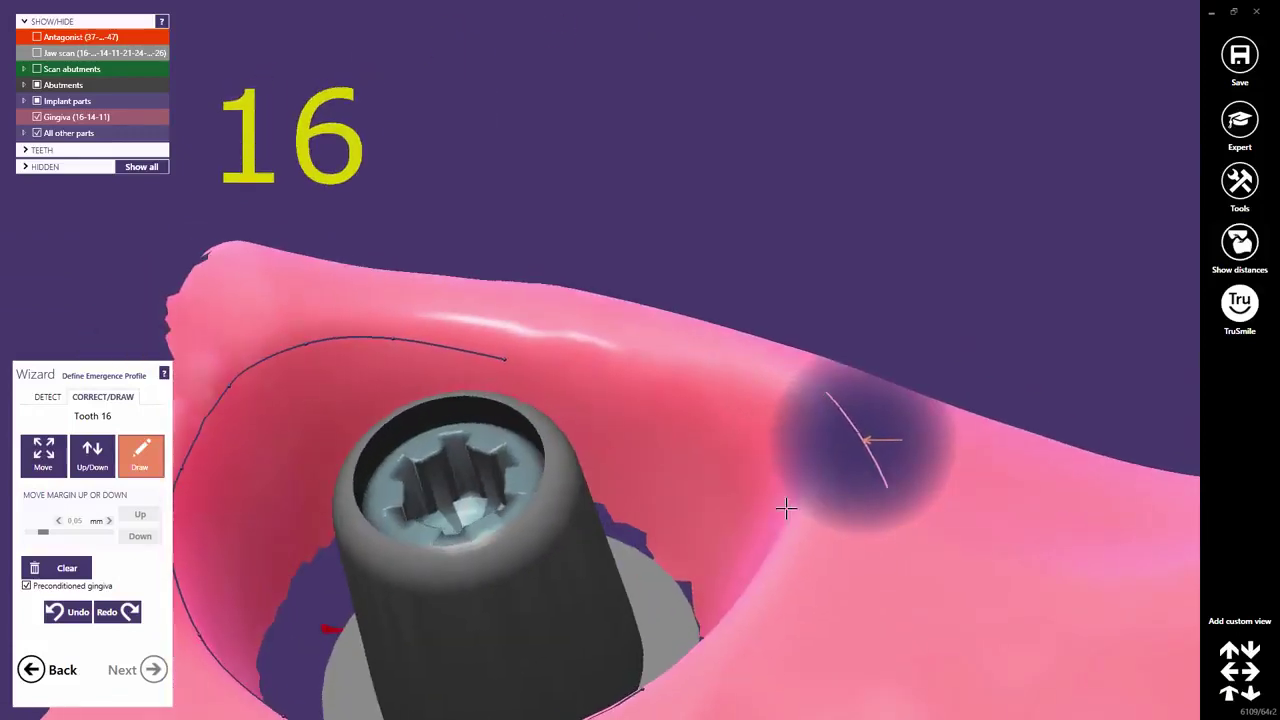
click(643, 380)
click(750, 400)
right_drag(754, 400, 752, 422)
click(577, 383)
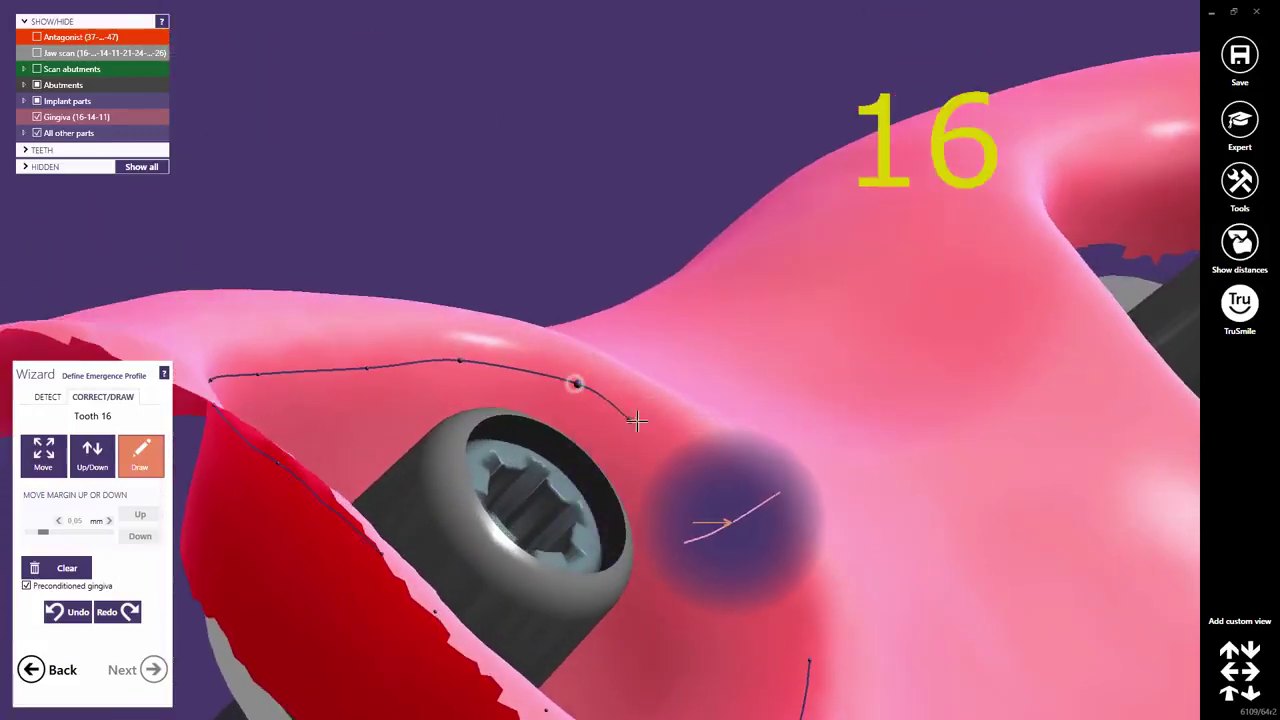
click(660, 435)
click(755, 532)
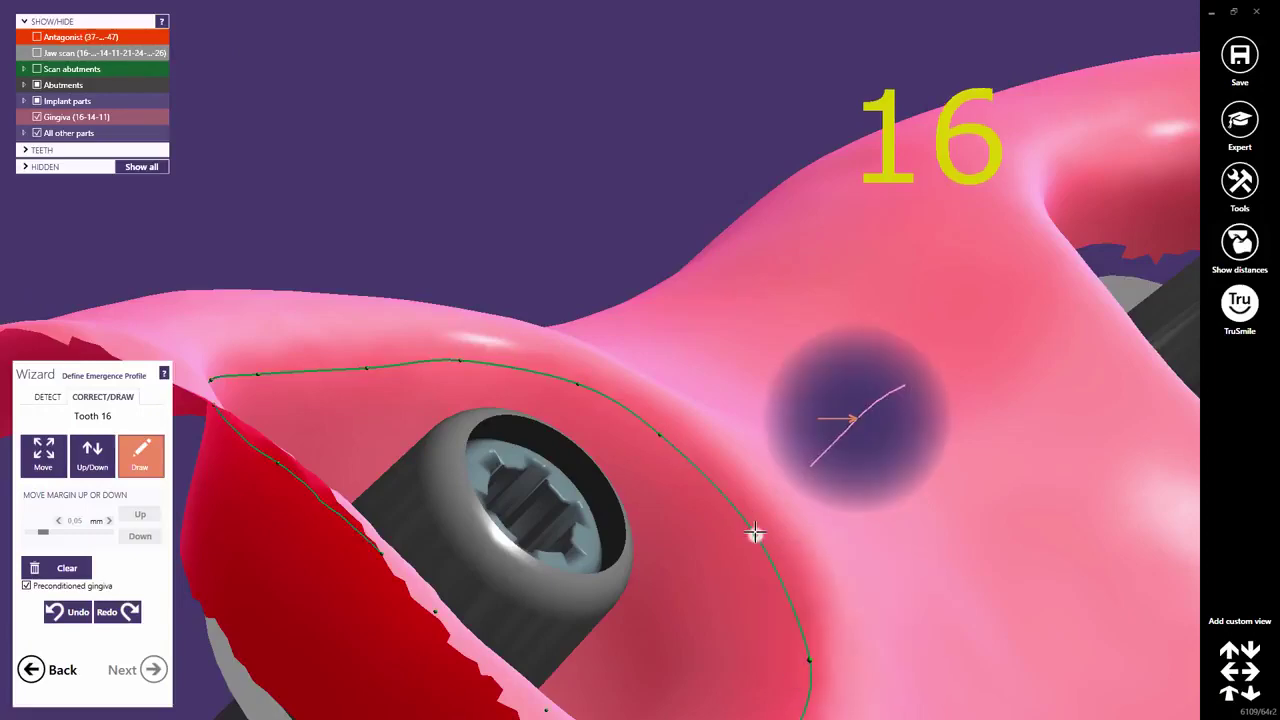
Step: Try pulling a control point on the near edge of the tooth 16 margin outward over the gingiva
mouse_move(749, 537)
right_down()
mouse_move(757, 560)
mouse_move(743, 534)
mouse_move(889, 617)
mouse_move(903, 640)
mouse_move(663, 549)
right_up()
drag(663, 549, 626, 551)
scroll(628, 558, up, 3)
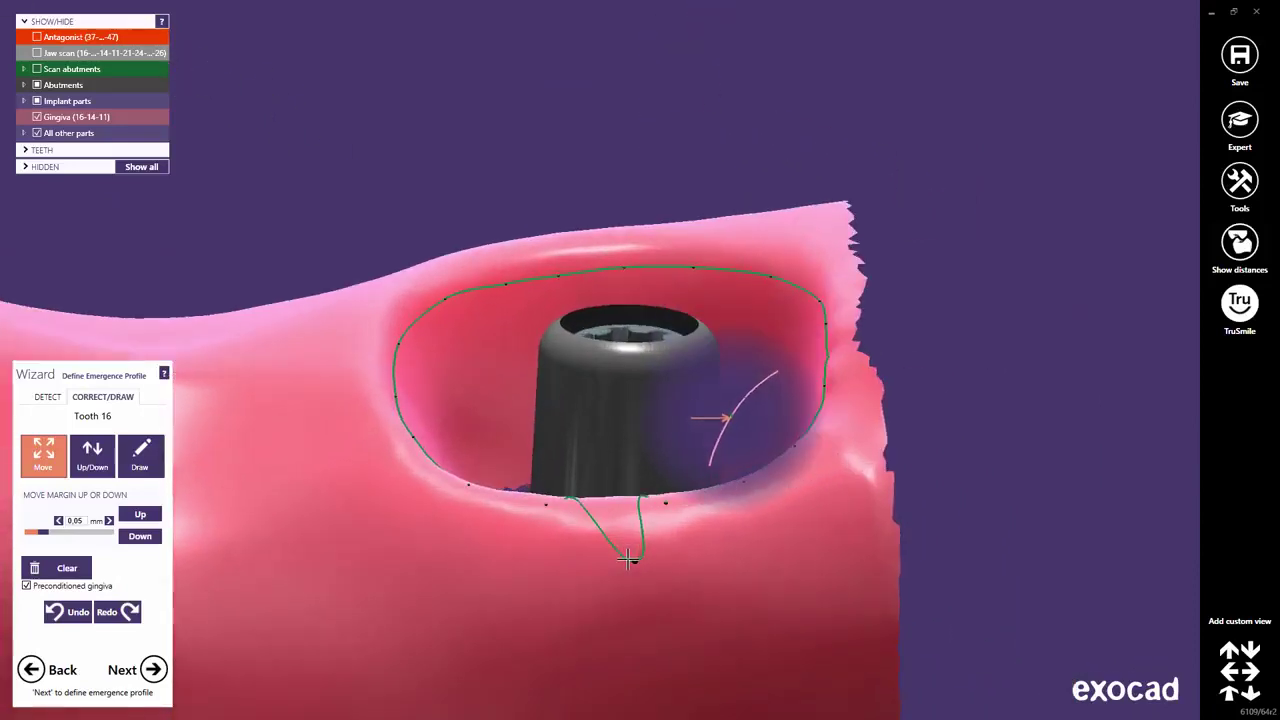
scroll(628, 558, up, 2)
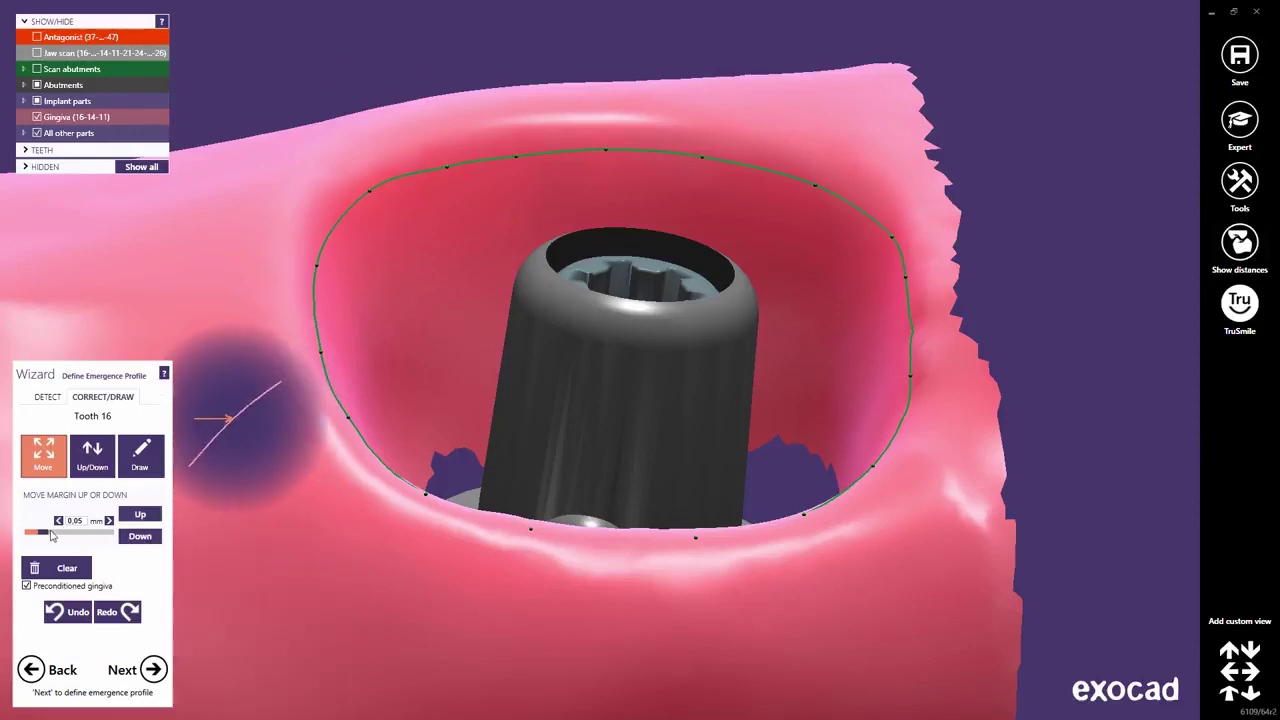
Step: Set the margin shift distance to 0.25 mm and move the tooth 16 margin down twice and back up twice
drag(79, 541, 110, 543)
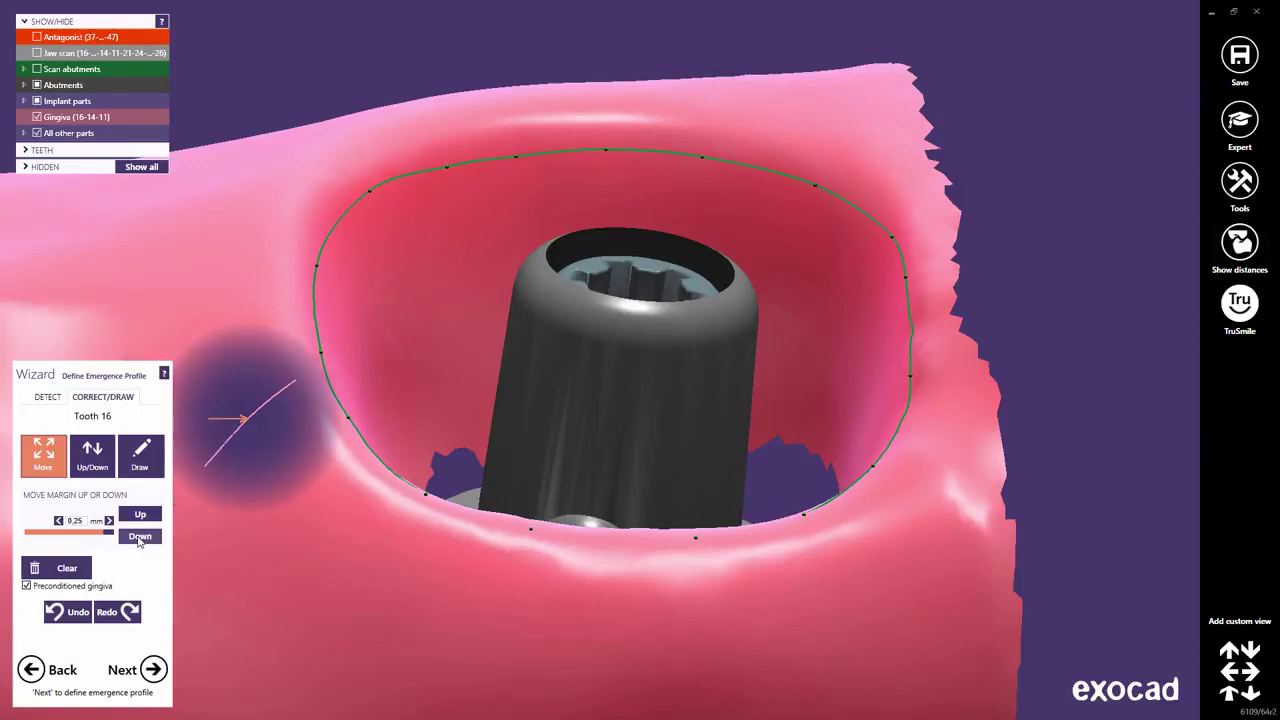
click(139, 538)
click(139, 538)
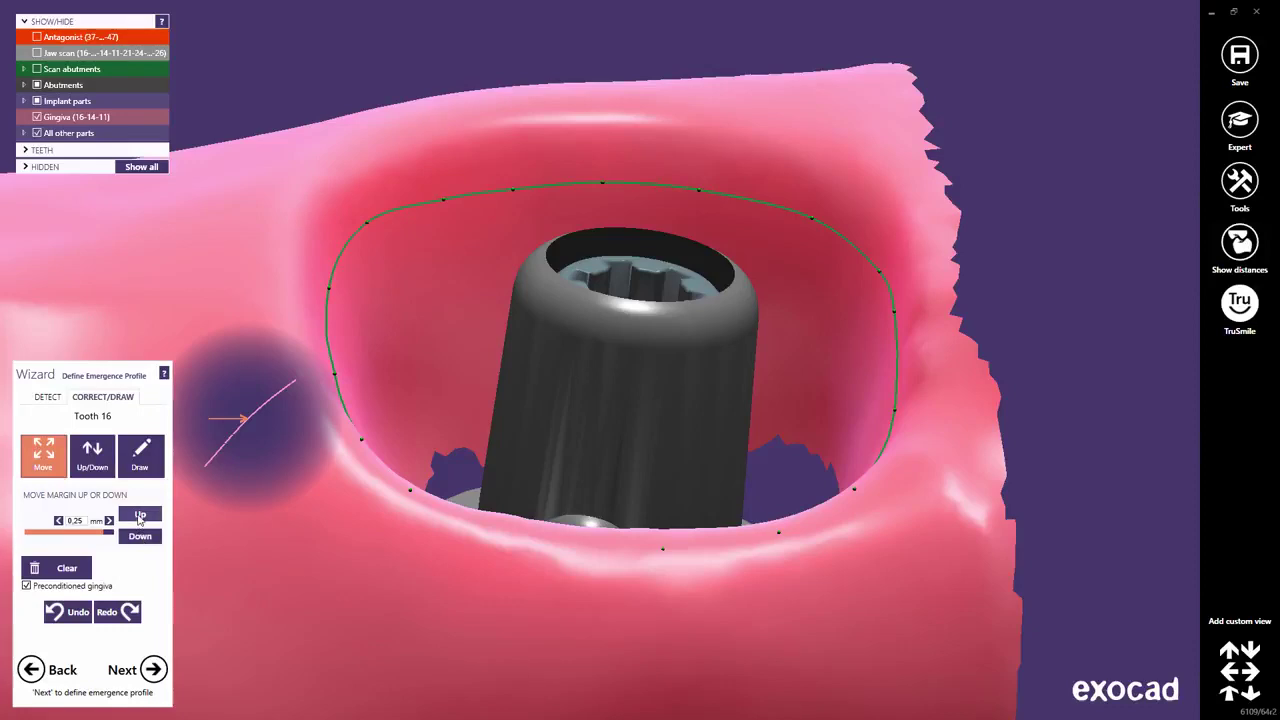
click(140, 516)
click(140, 516)
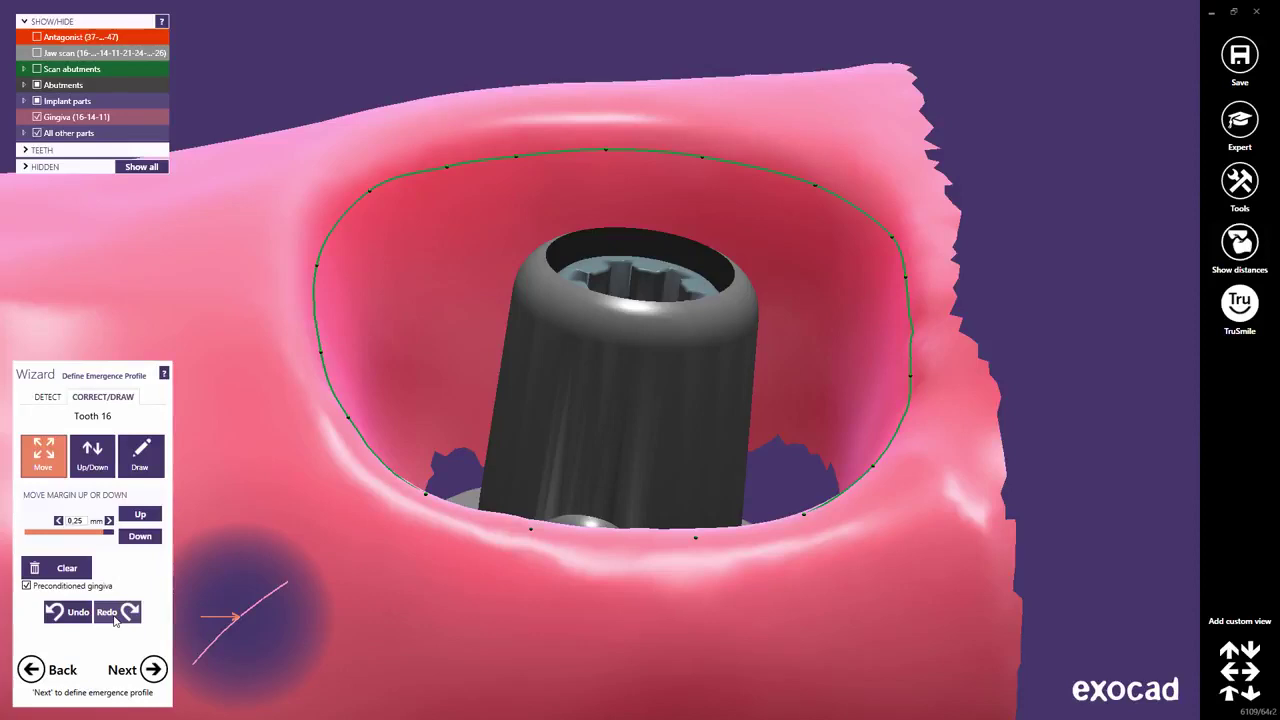
Step: Accept the tooth 16 emergence profile margin and proceed to the margin of tooth 14
click(151, 669)
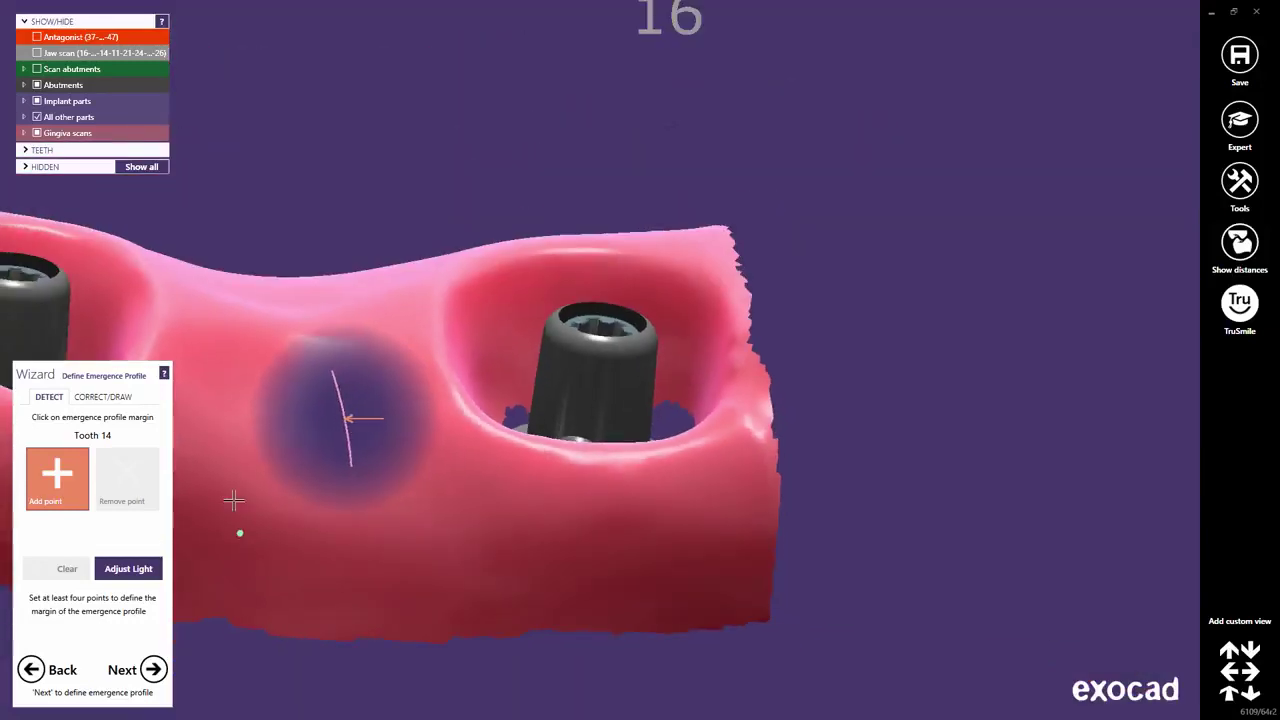
Step: Detect the tooth 14 emergence profile margin from four points around its gingiva opening, and accept it to proceed to tooth 11
right_drag(223, 477, 686, 523)
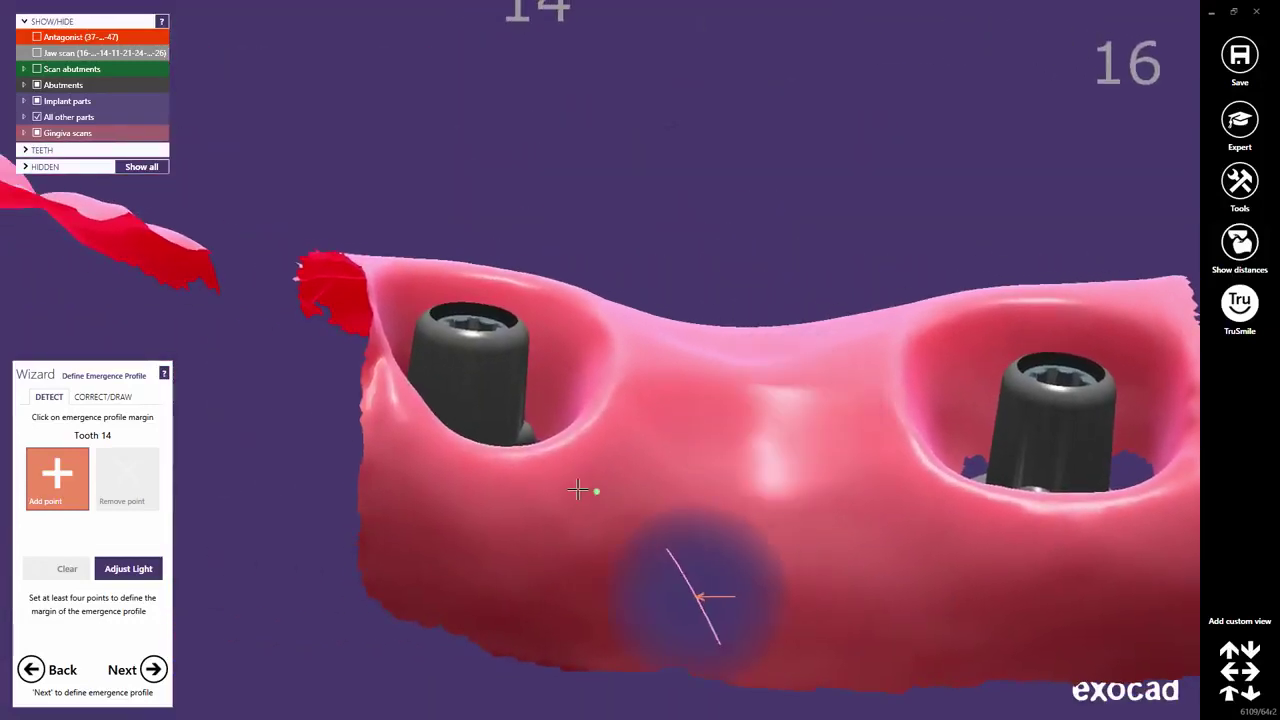
right_drag(578, 489, 589, 449)
scroll(580, 400, up, 5)
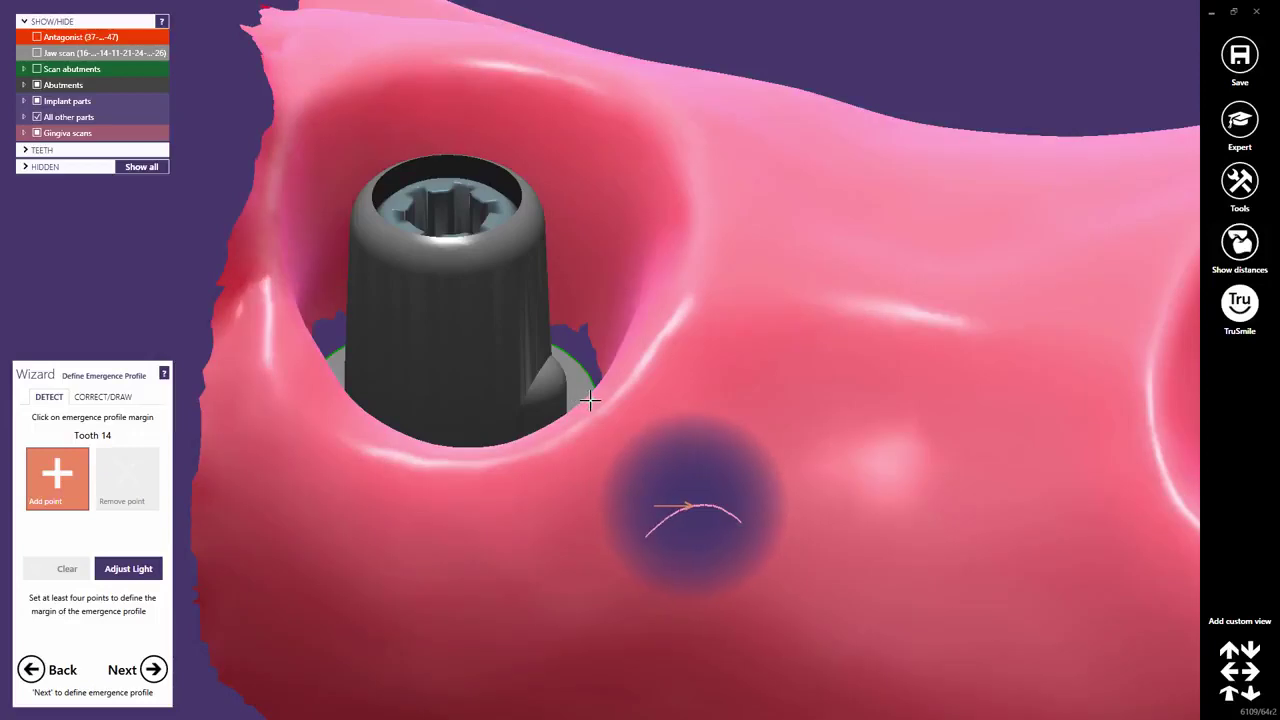
click(591, 400)
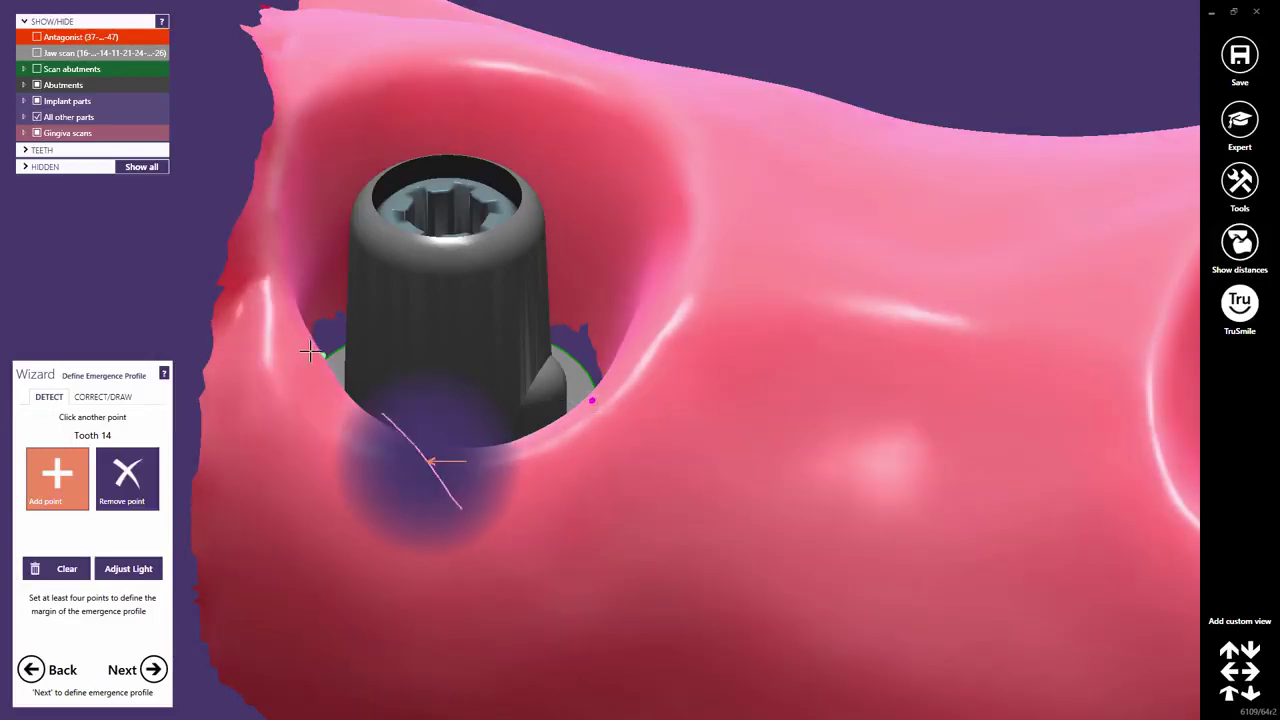
click(310, 343)
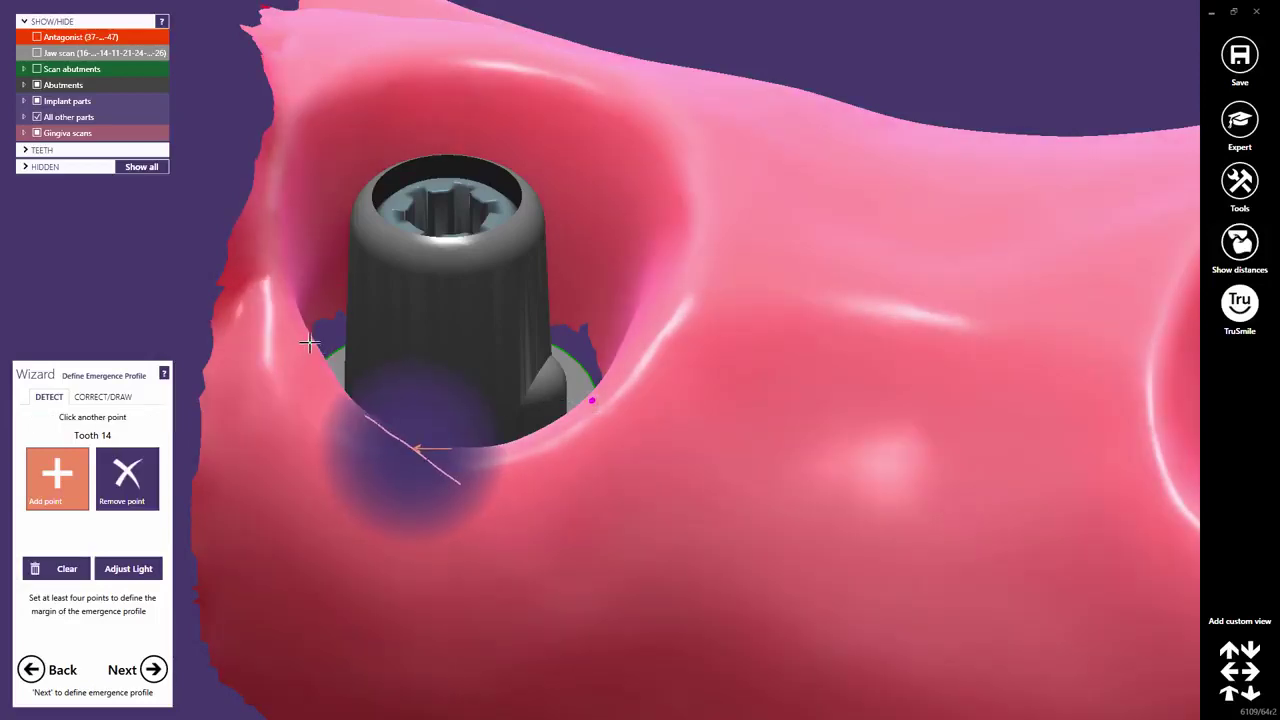
click(347, 99)
click(663, 141)
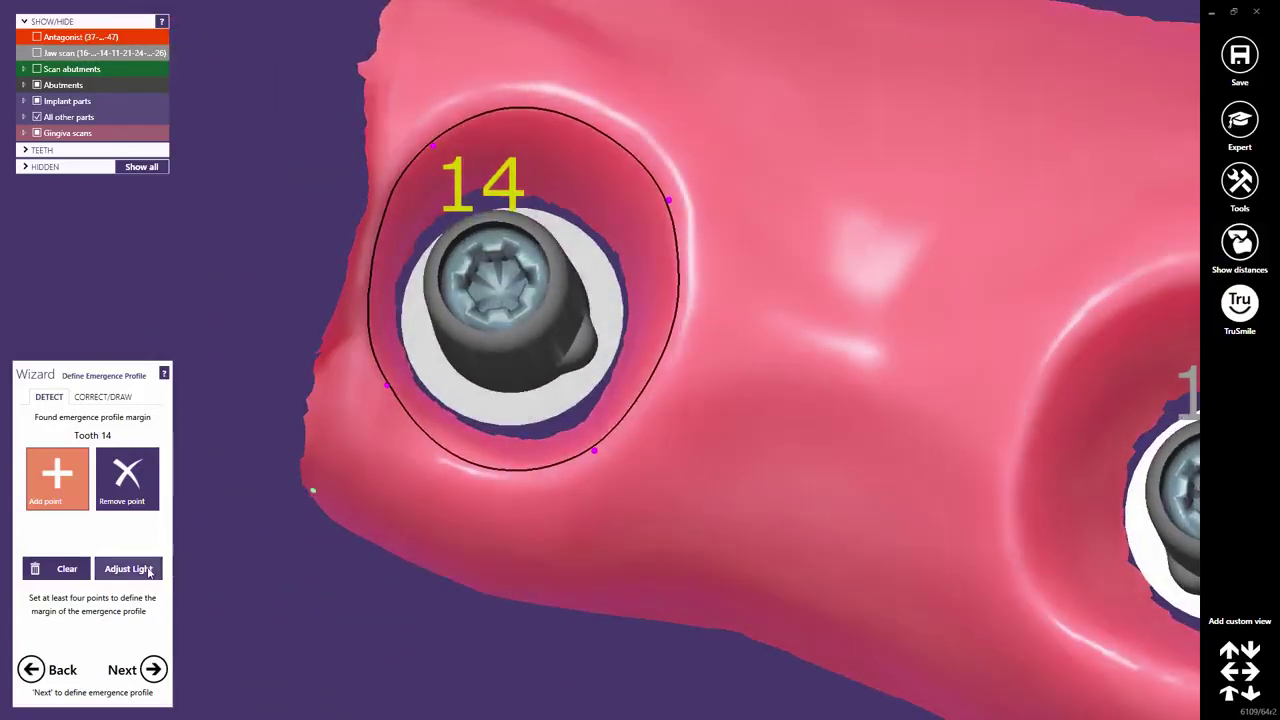
click(149, 572)
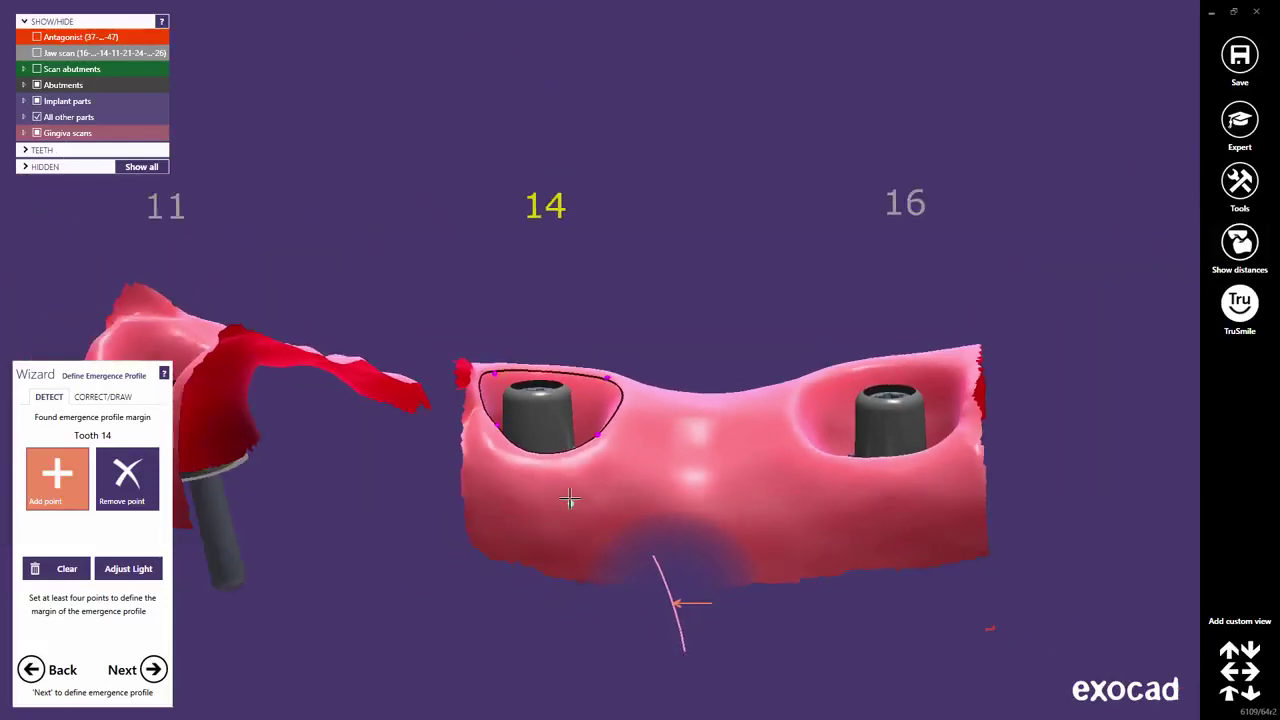
click(483, 513)
click(155, 670)
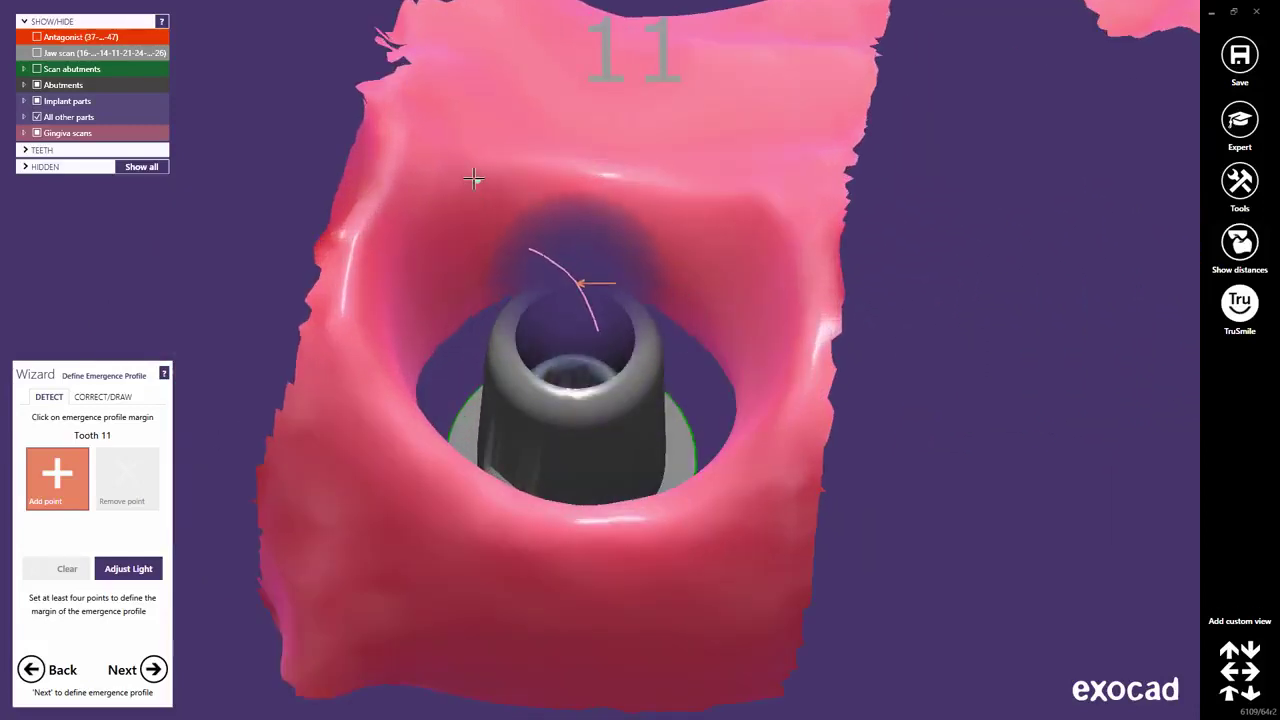
Step: Detect the tooth 11 emergence profile margin by setting four points around the rim of its gingiva opening
click(474, 178)
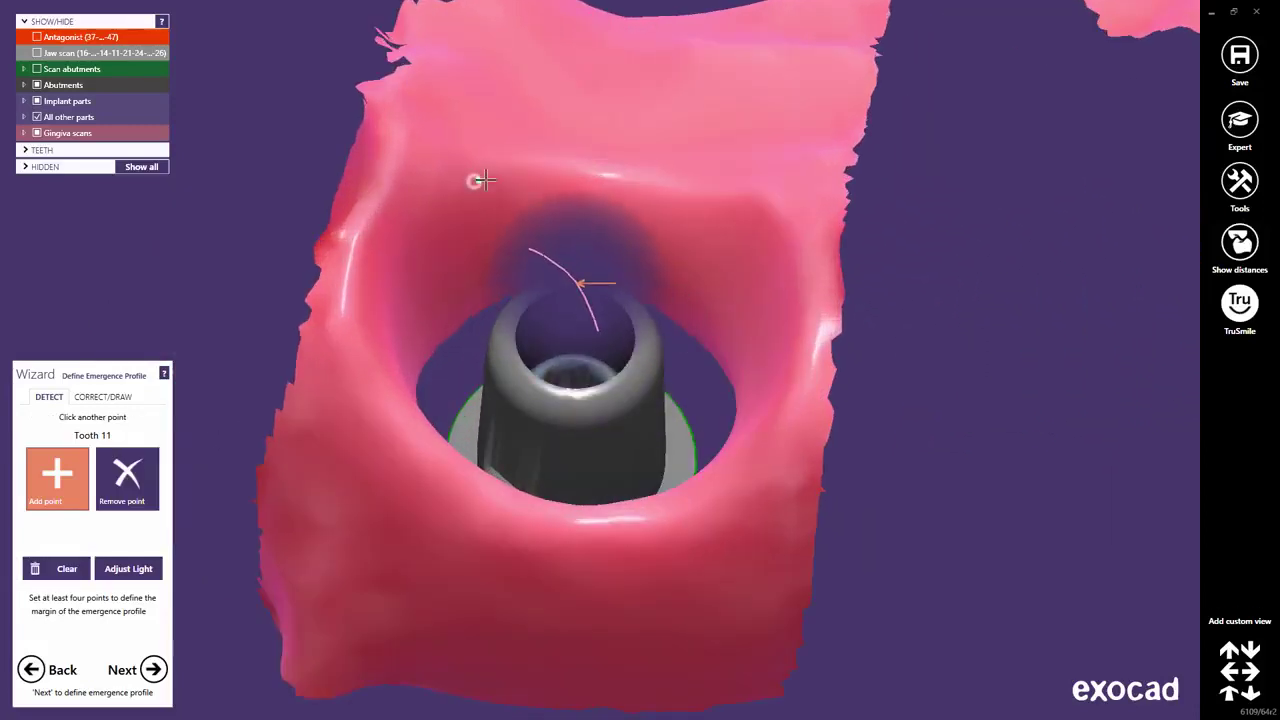
click(724, 206)
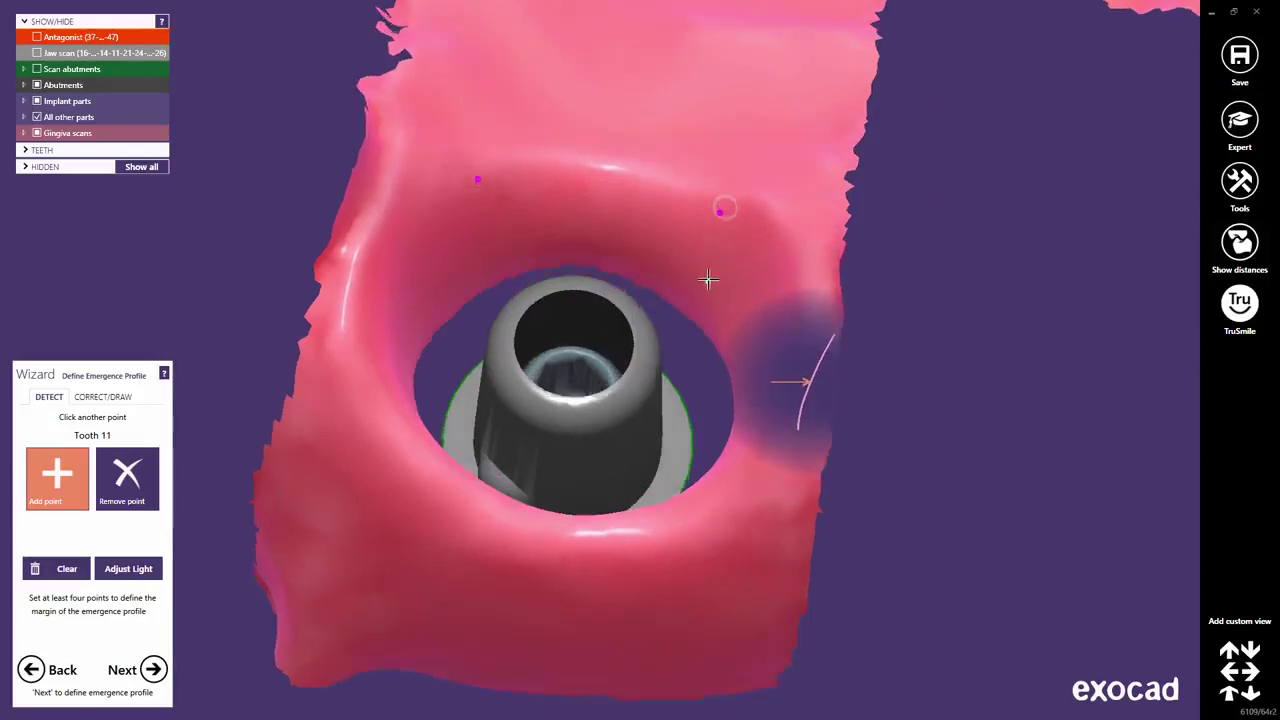
click(729, 515)
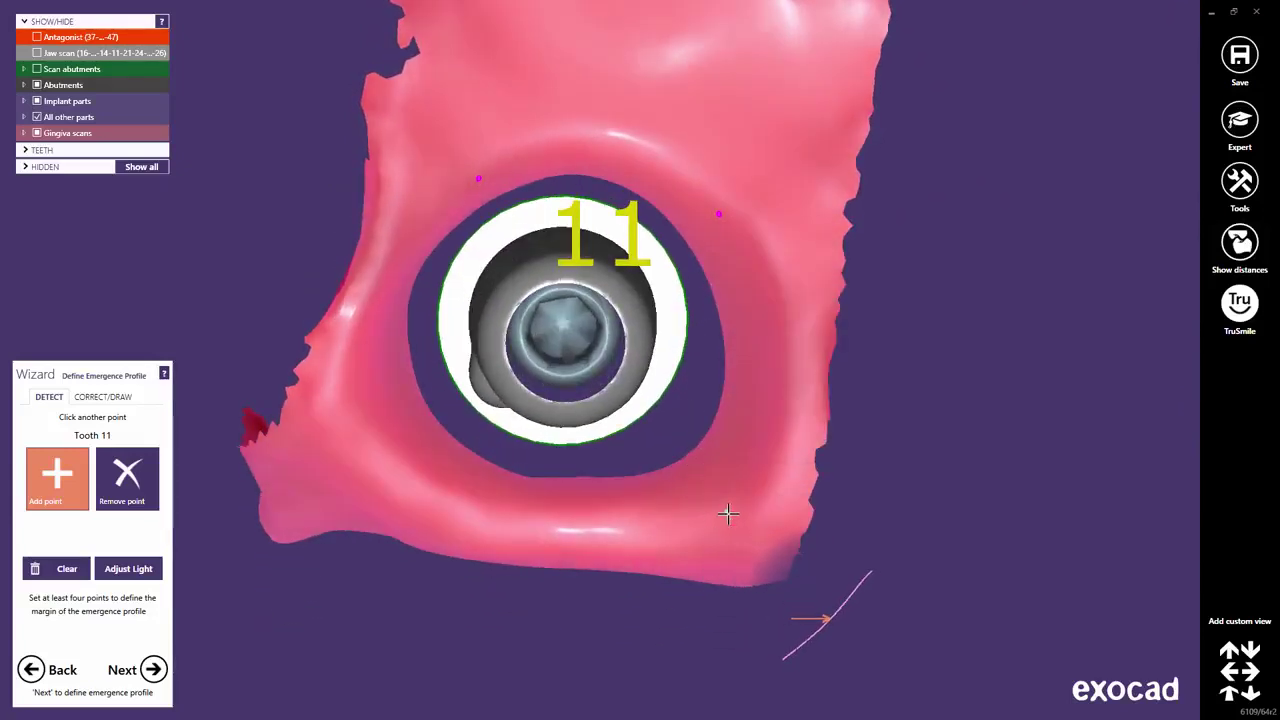
click(534, 519)
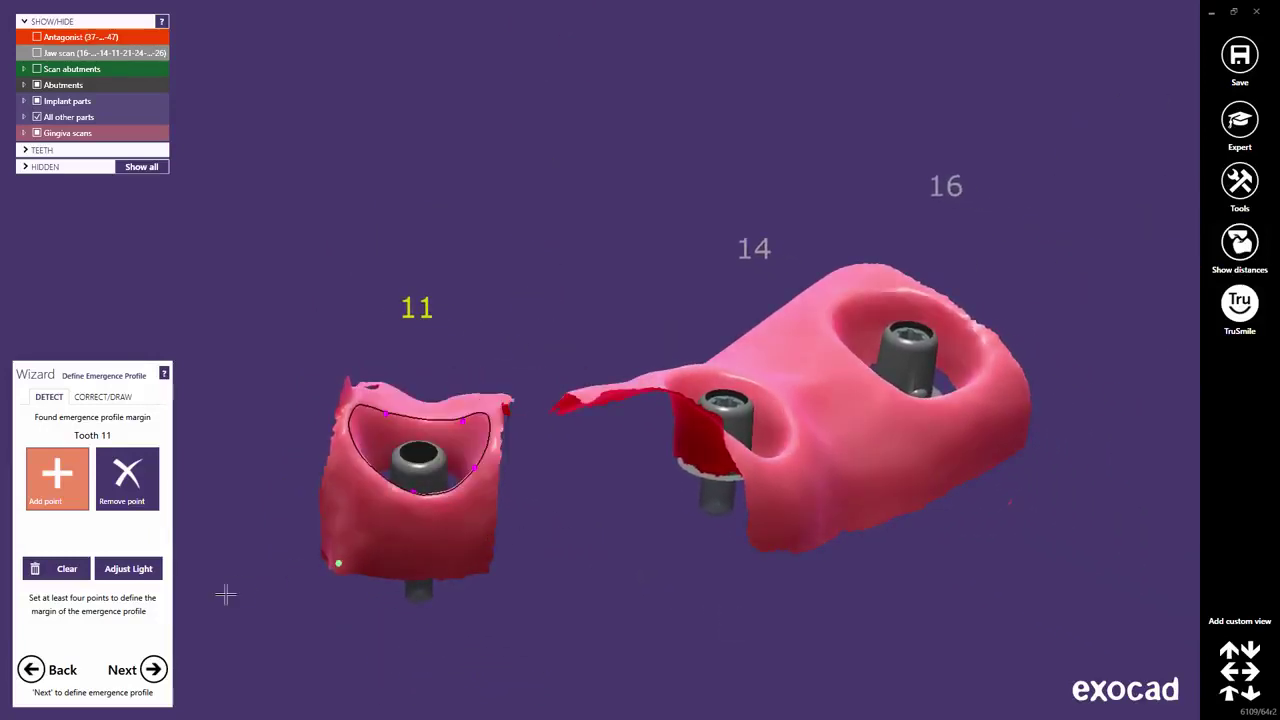
Step: Accept the tooth 11 margin and continue past Copy Tooth without copying to reach Tooth Placement
click(154, 670)
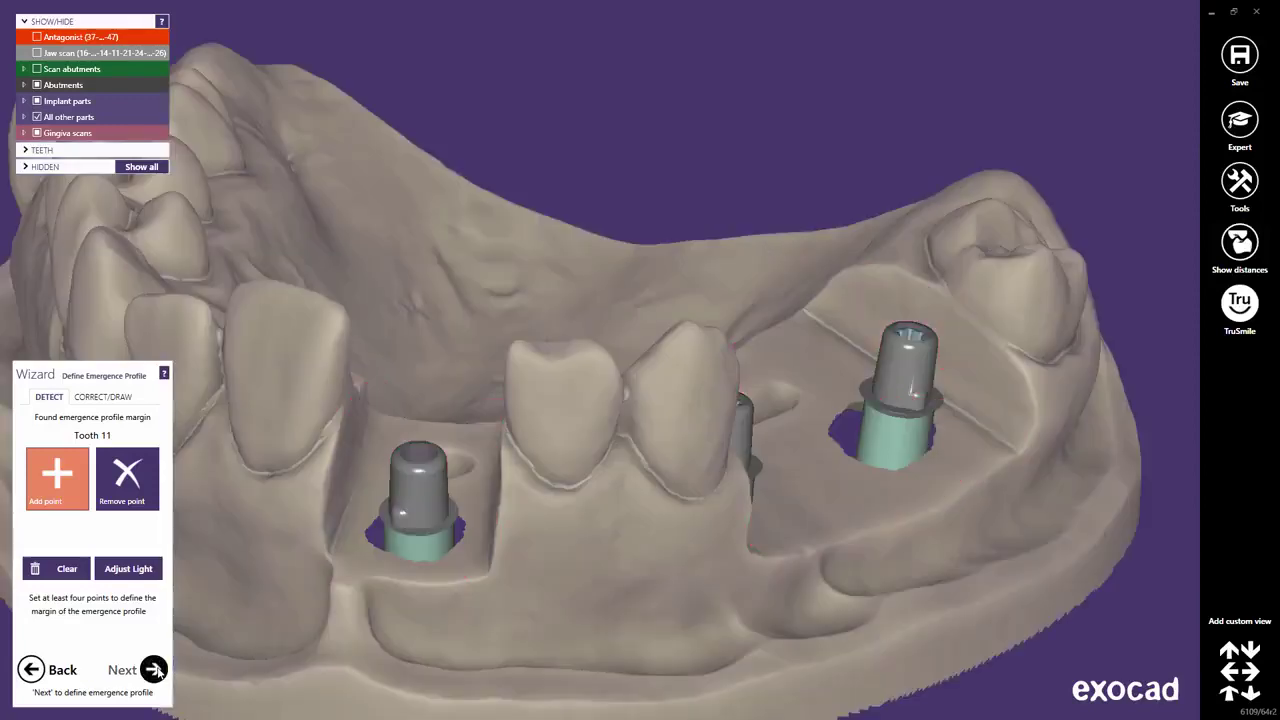
click(154, 670)
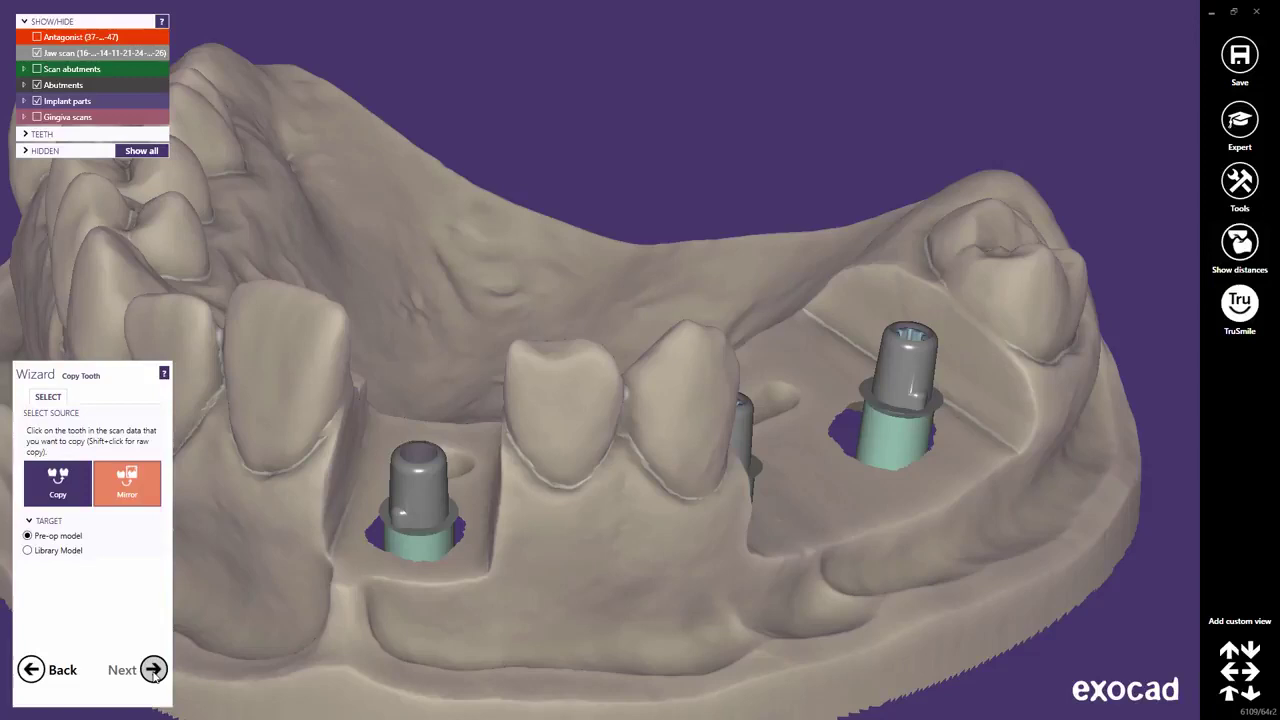
click(153, 670)
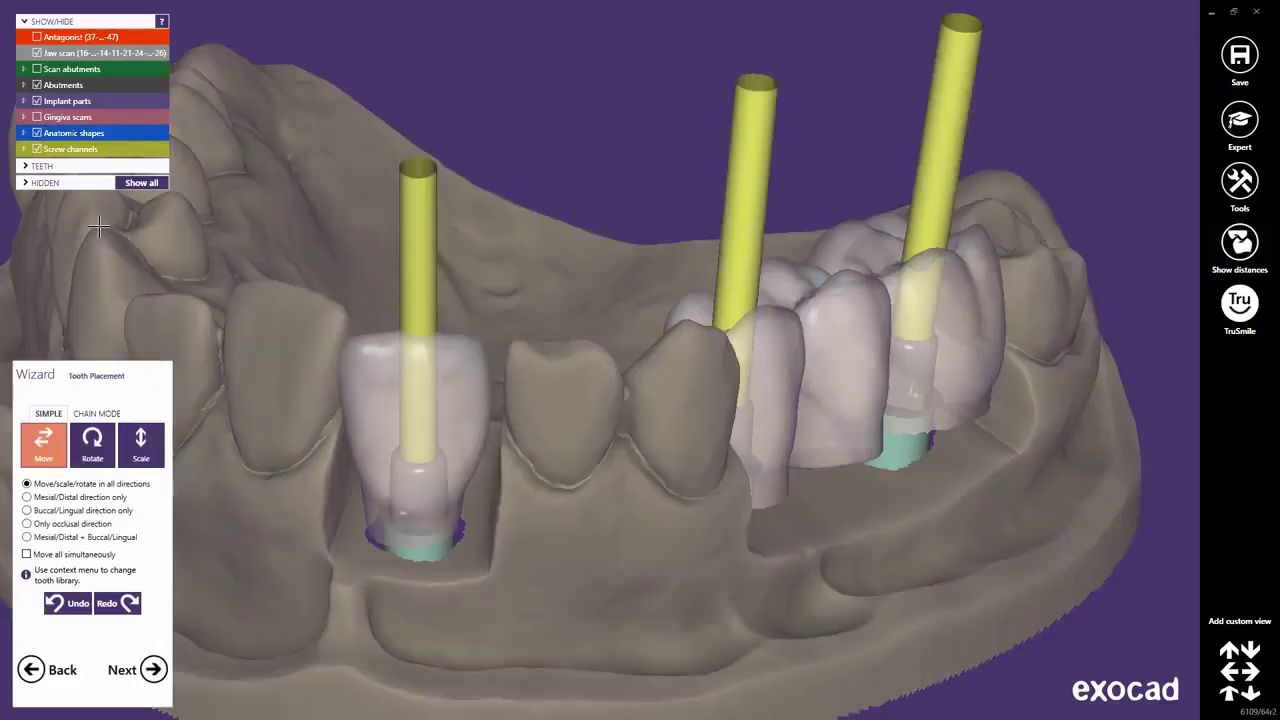
Step: Hide the screw channels, show the gingiva scans, and make the anatomic shapes opaque
click(37, 149)
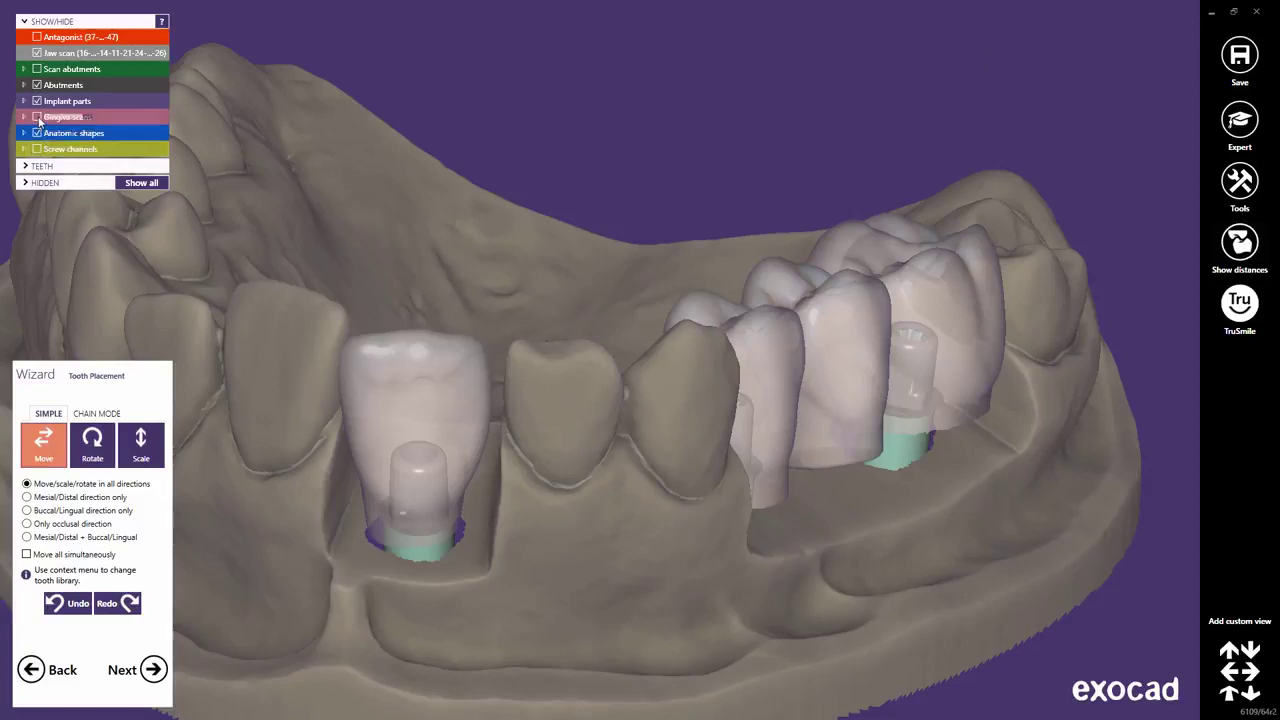
click(37, 117)
right_drag(724, 531, 652, 474)
scroll(645, 466, up, 5)
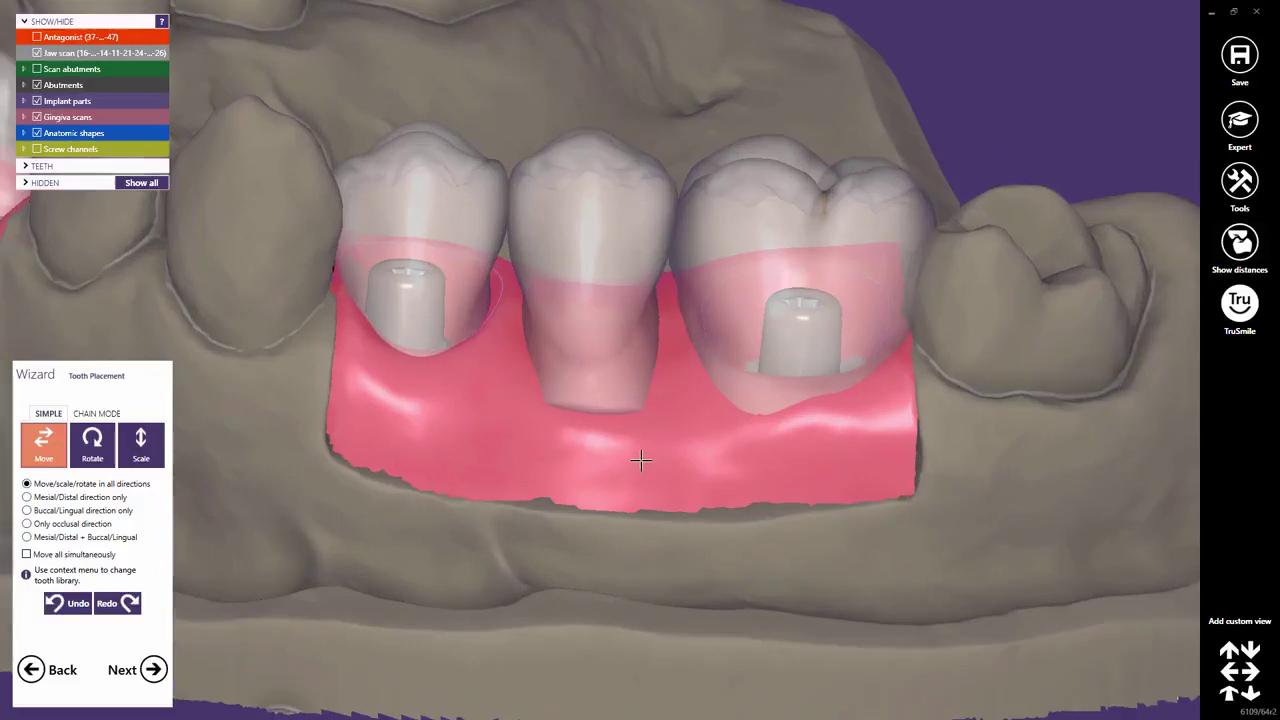
scroll(641, 460, up, 2)
right_drag(640, 451, 627, 545)
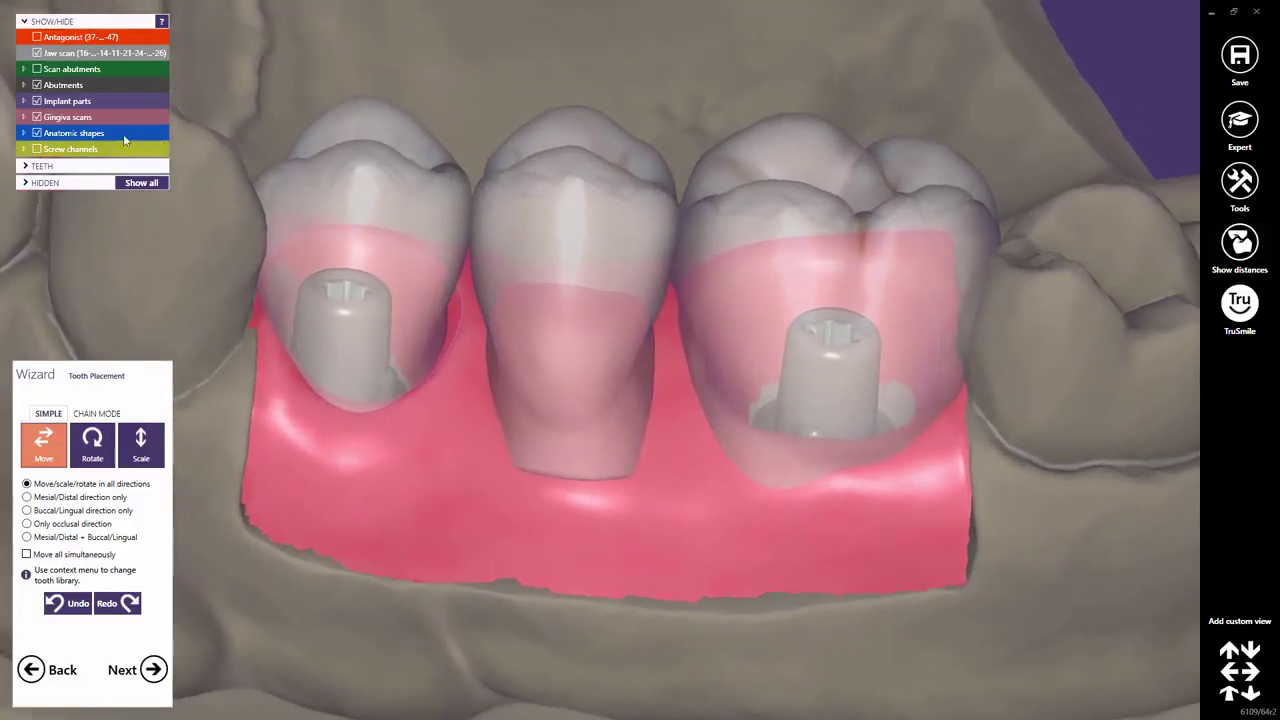
click(78, 136)
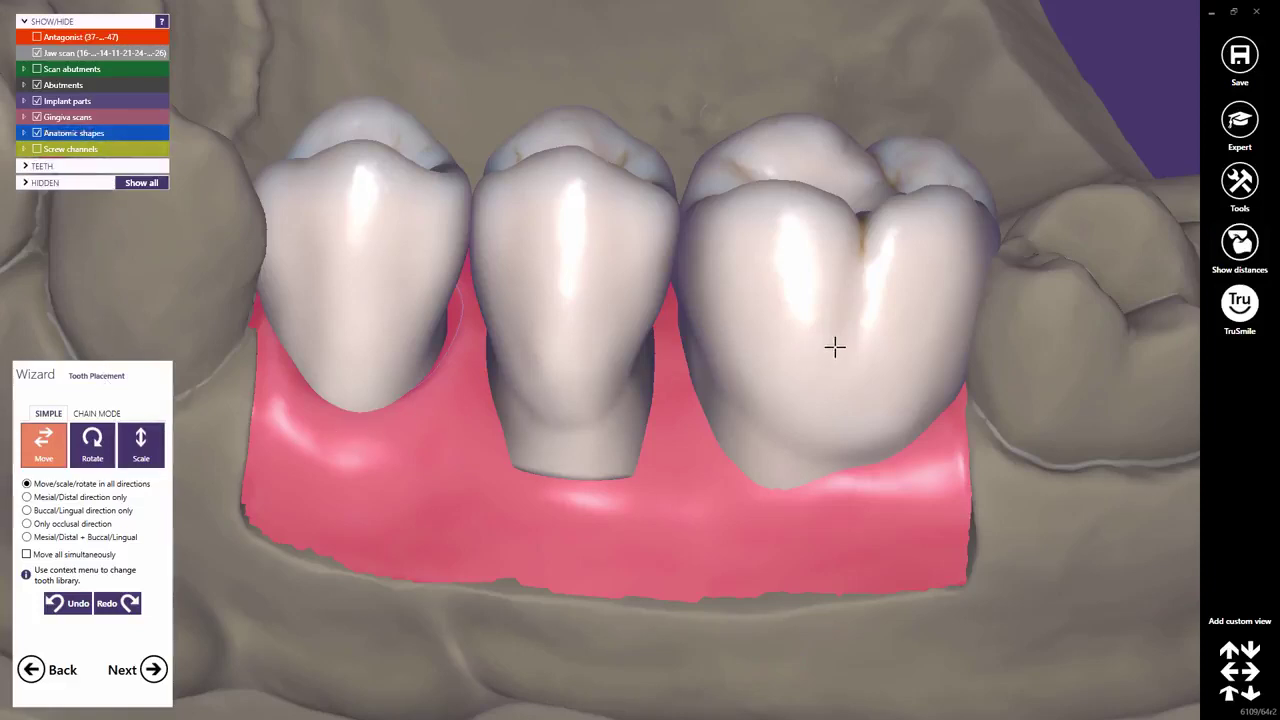
Step: Move the tooth 16 crown slightly toward tooth 15, display distances, and shift the crowns of teeth 14, 15 and 16 buccally
drag(835, 347, 840, 344)
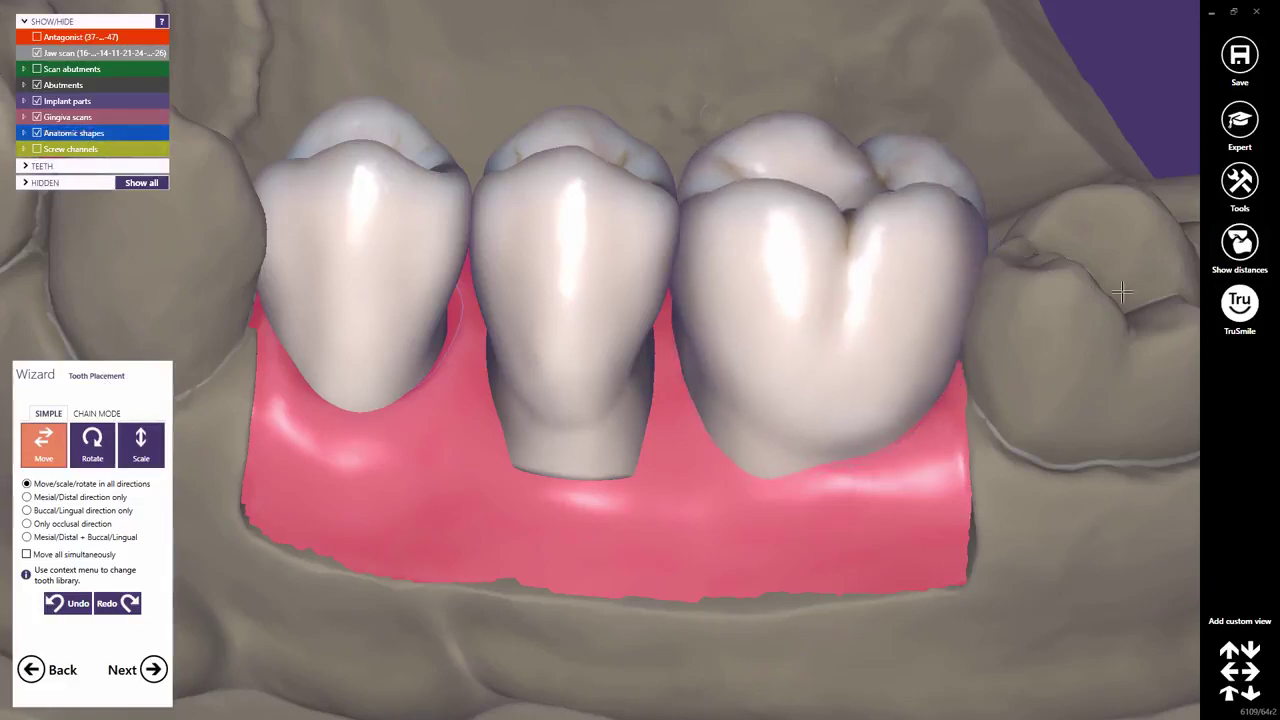
click(1238, 256)
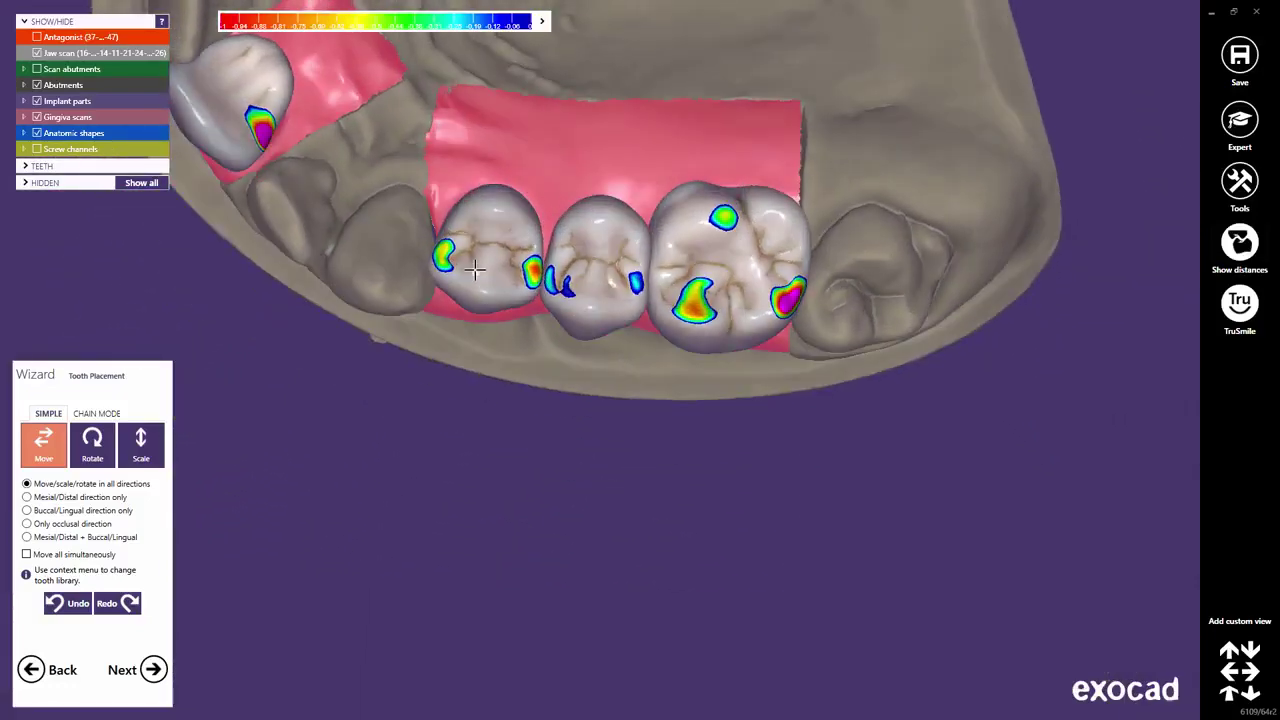
mouse_move(475, 268)
mouse_down()
mouse_move(466, 283)
mouse_move(510, 228)
mouse_move(497, 241)
mouse_move(563, 267)
mouse_up()
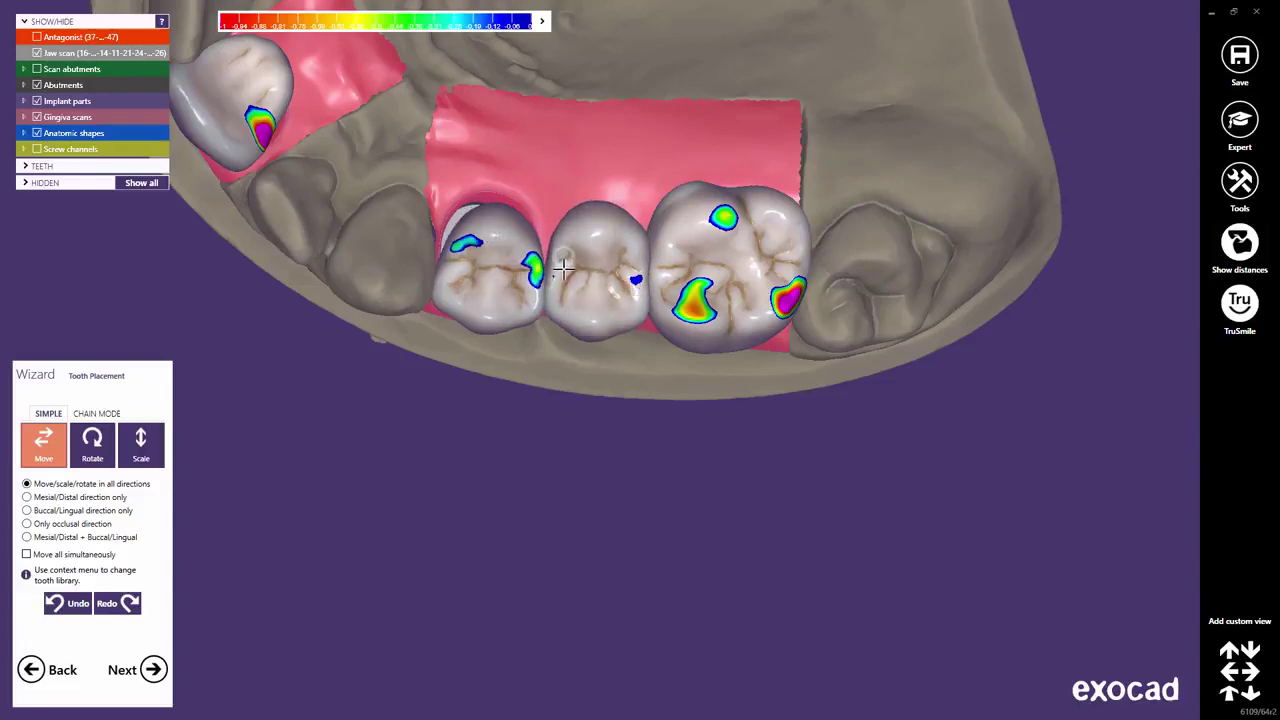
drag(803, 273, 740, 274)
drag(633, 265, 631, 274)
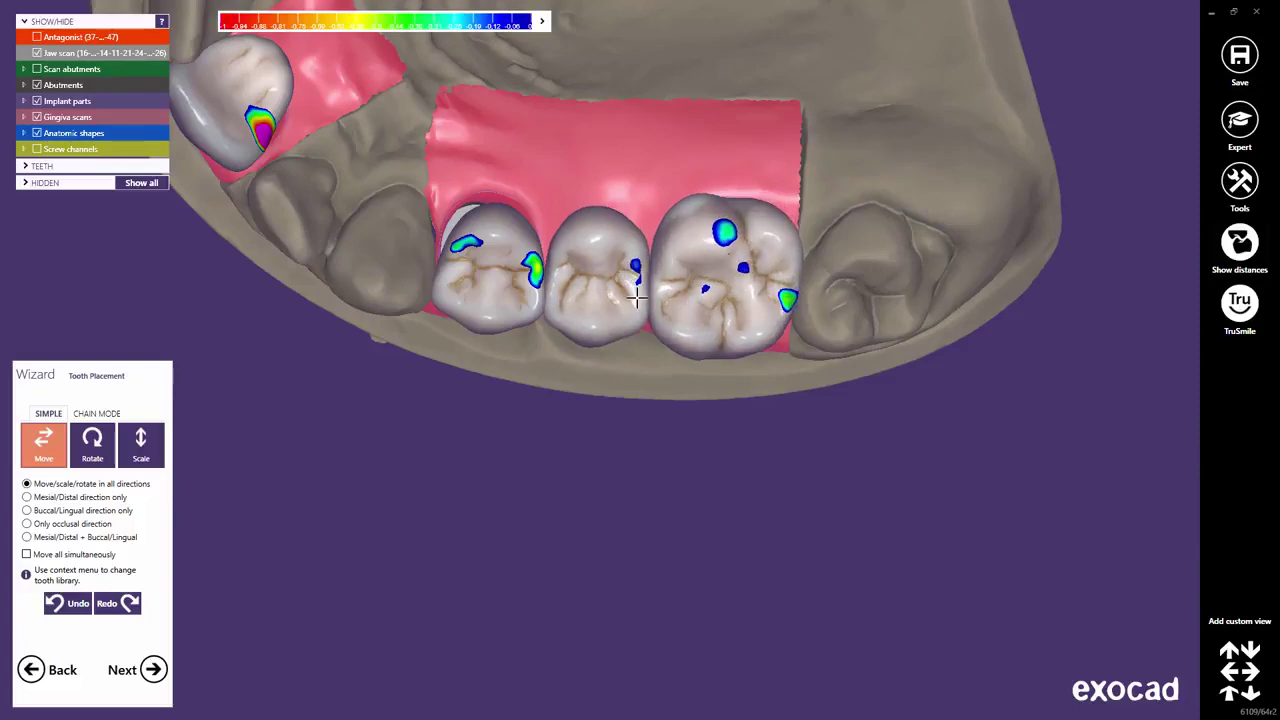
Step: Show the antagonist and fine-tune the positions of the tooth 14, 15 and 16 crowns against it
right_drag(634, 277, 565, 318)
drag(565, 318, 563, 311)
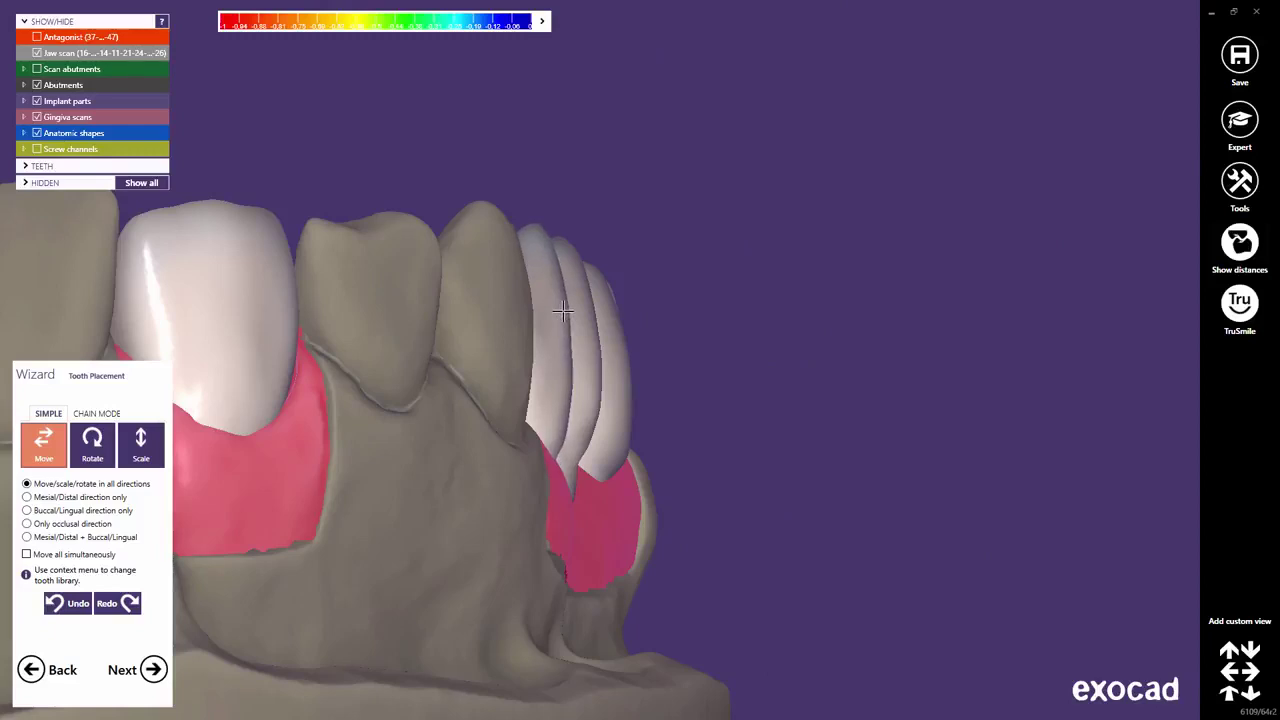
double_click(594, 320)
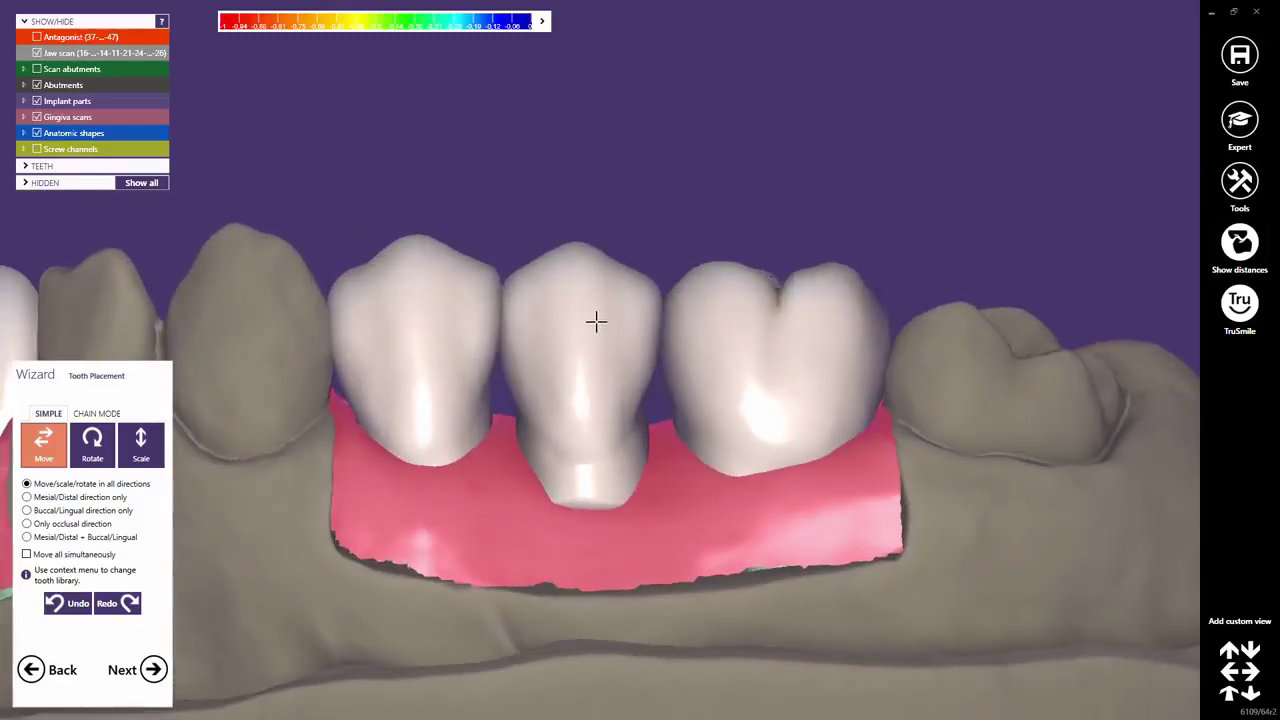
click(37, 37)
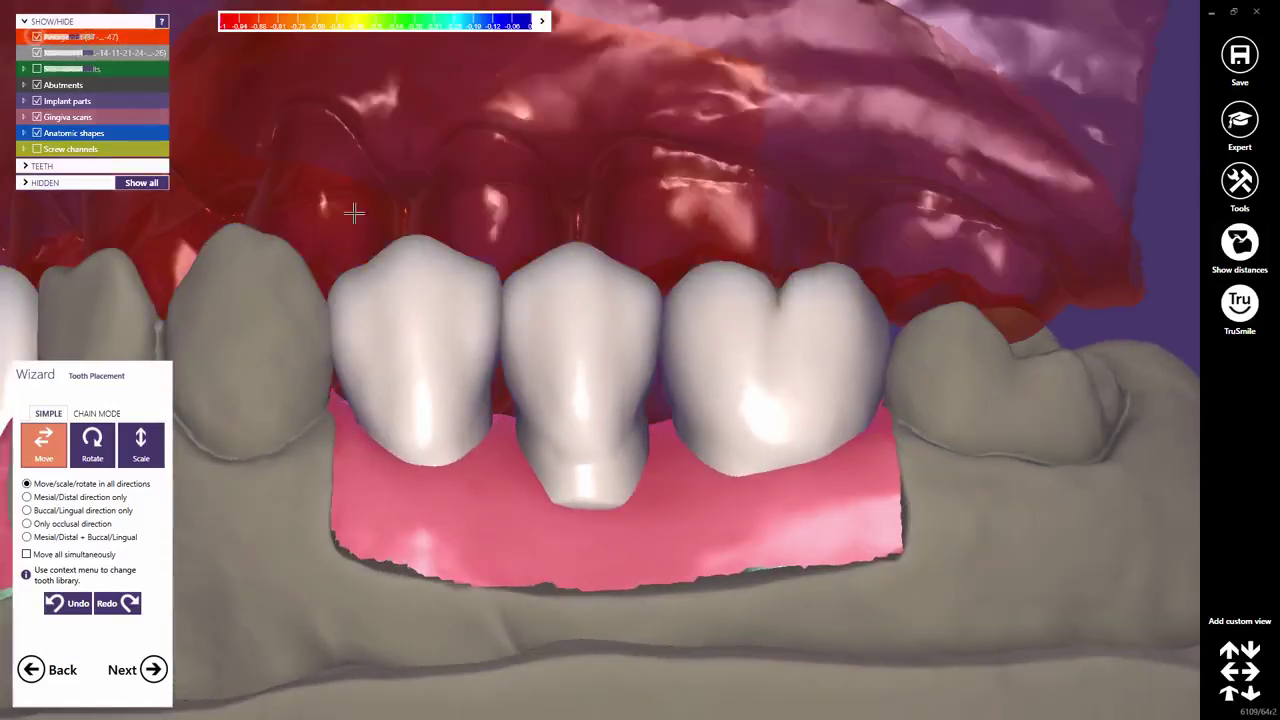
middle_click(559, 305)
right_drag(580, 293, 614, 327)
drag(614, 327, 614, 320)
drag(480, 331, 476, 332)
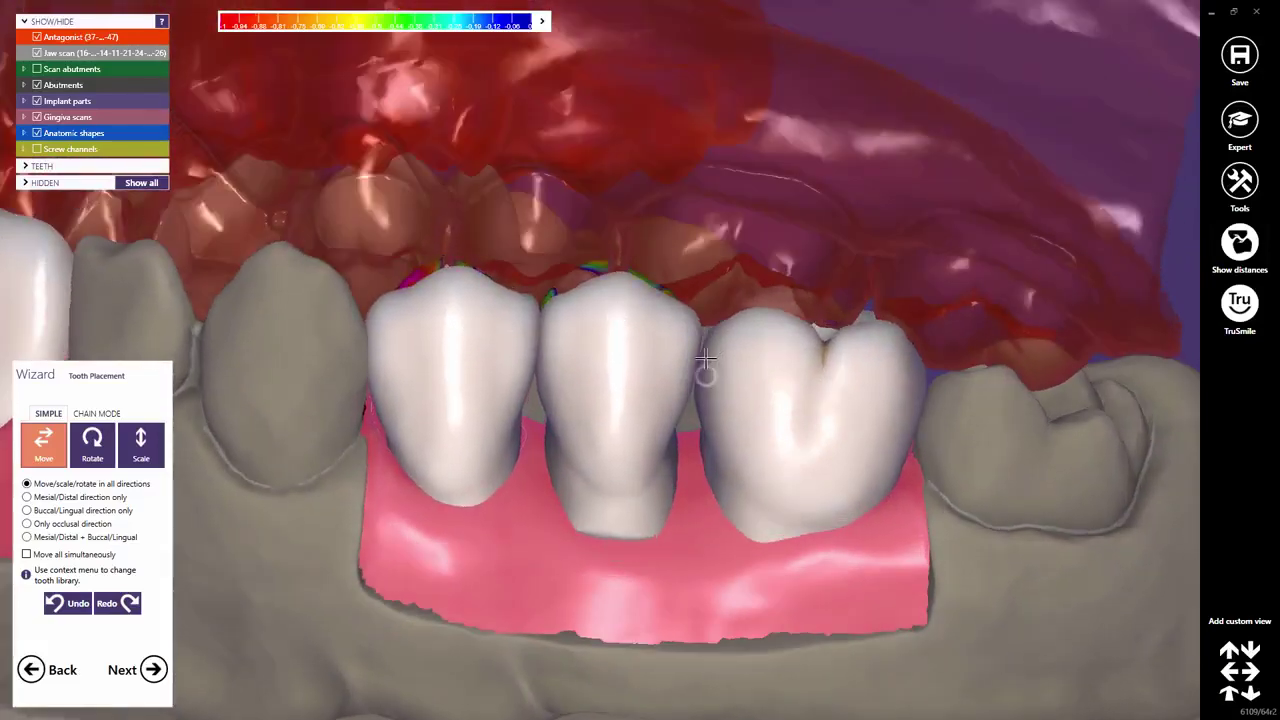
drag(720, 366, 720, 357)
Step: Hide the antagonist and move the tooth 11 crown to match the incisal height and spacing of its neighbouring teeth
right_drag(720, 357, 514, 380)
scroll(677, 370, up, 2)
scroll(677, 370, down, 3)
scroll(520, 376, up, 2)
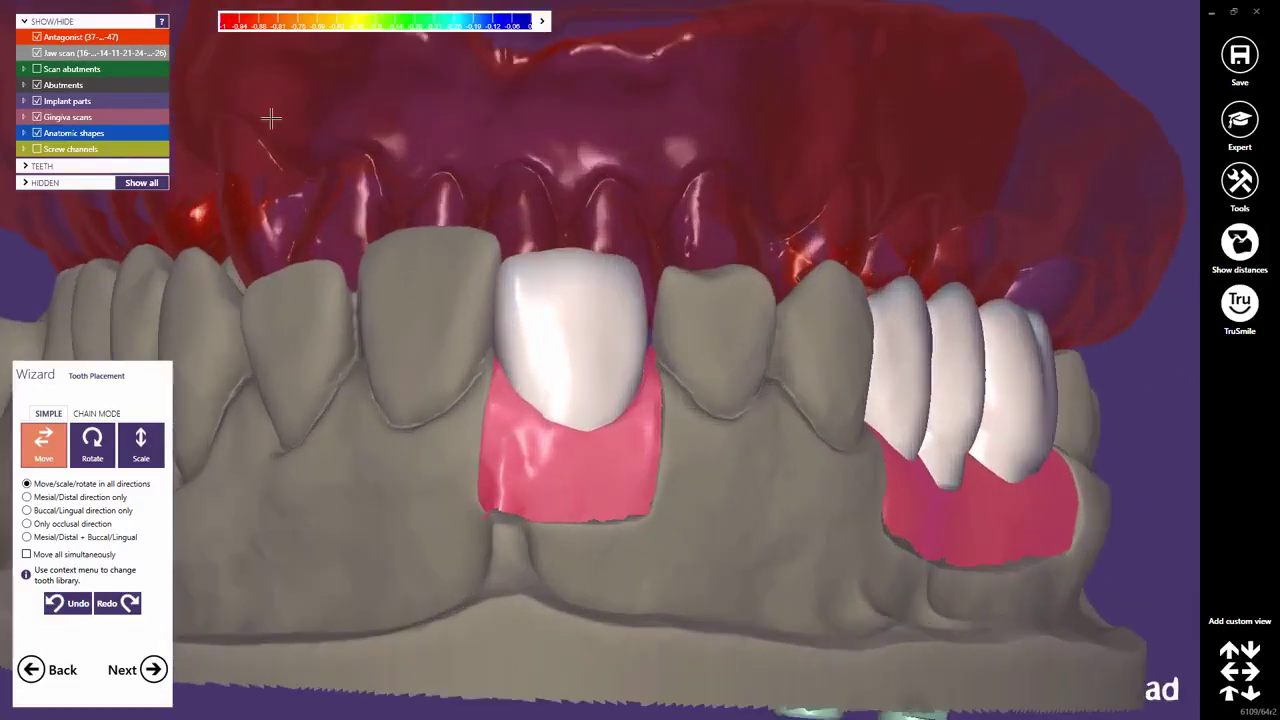
click(38, 37)
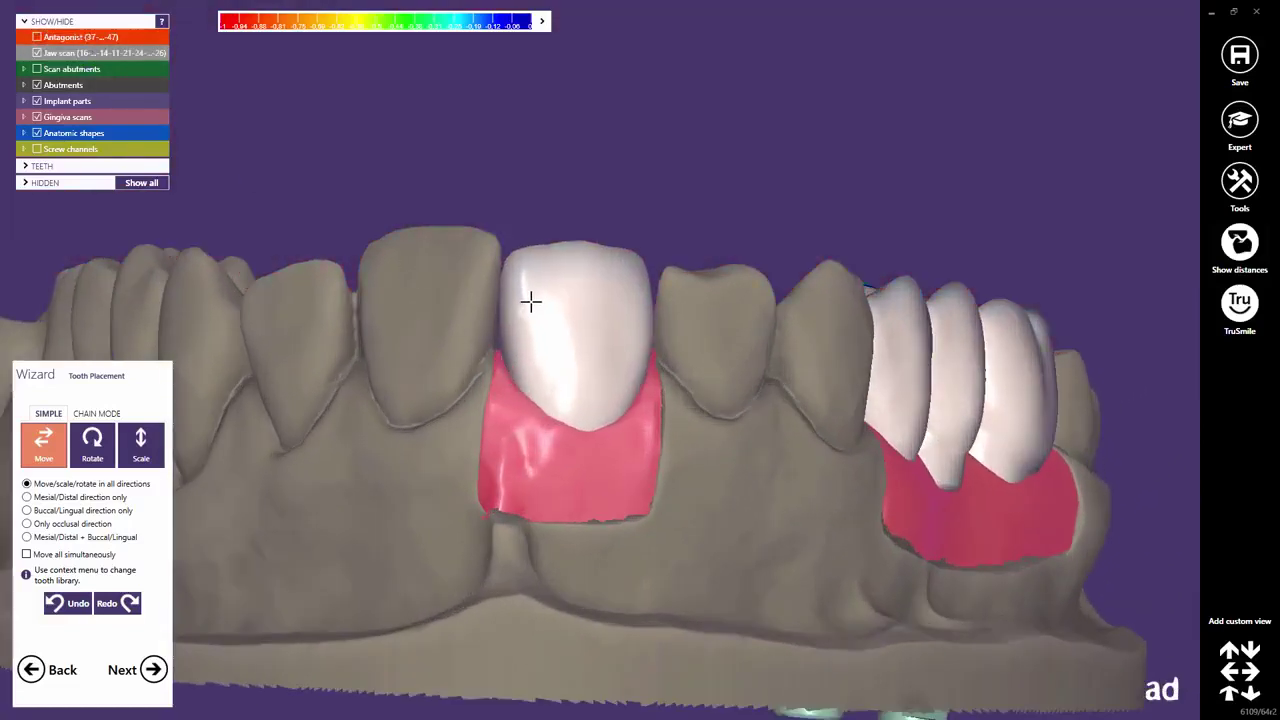
drag(531, 301, 517, 338)
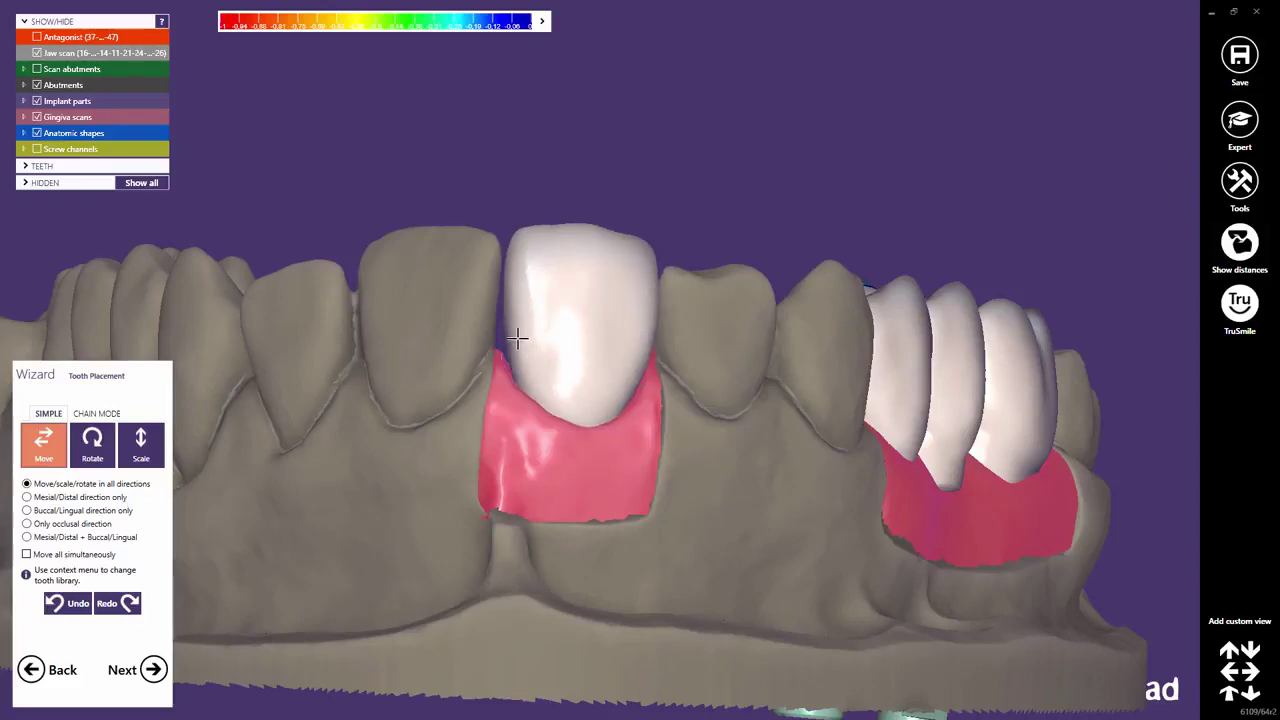
drag(626, 341, 621, 343)
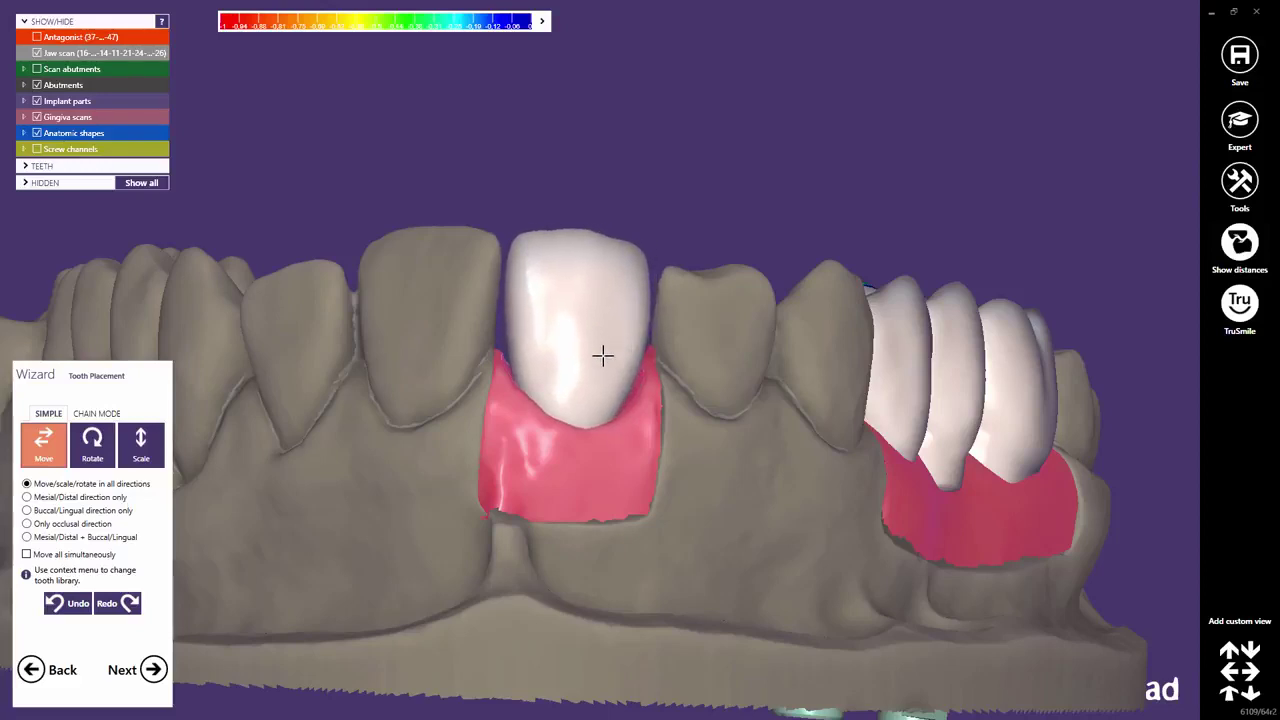
Step: Fine-tune the tooth 11 crown's position from the incisal and front views to align it with the dental arch
key(Up)
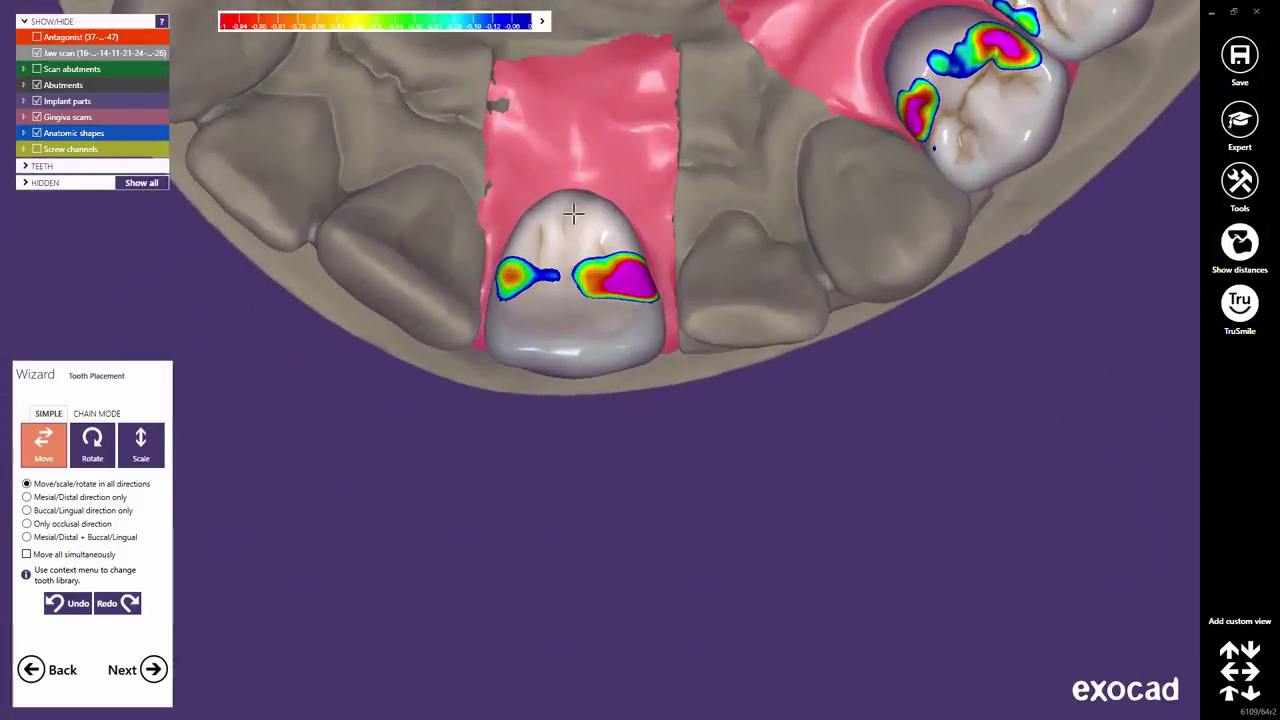
drag(573, 213, 576, 226)
key(Down)
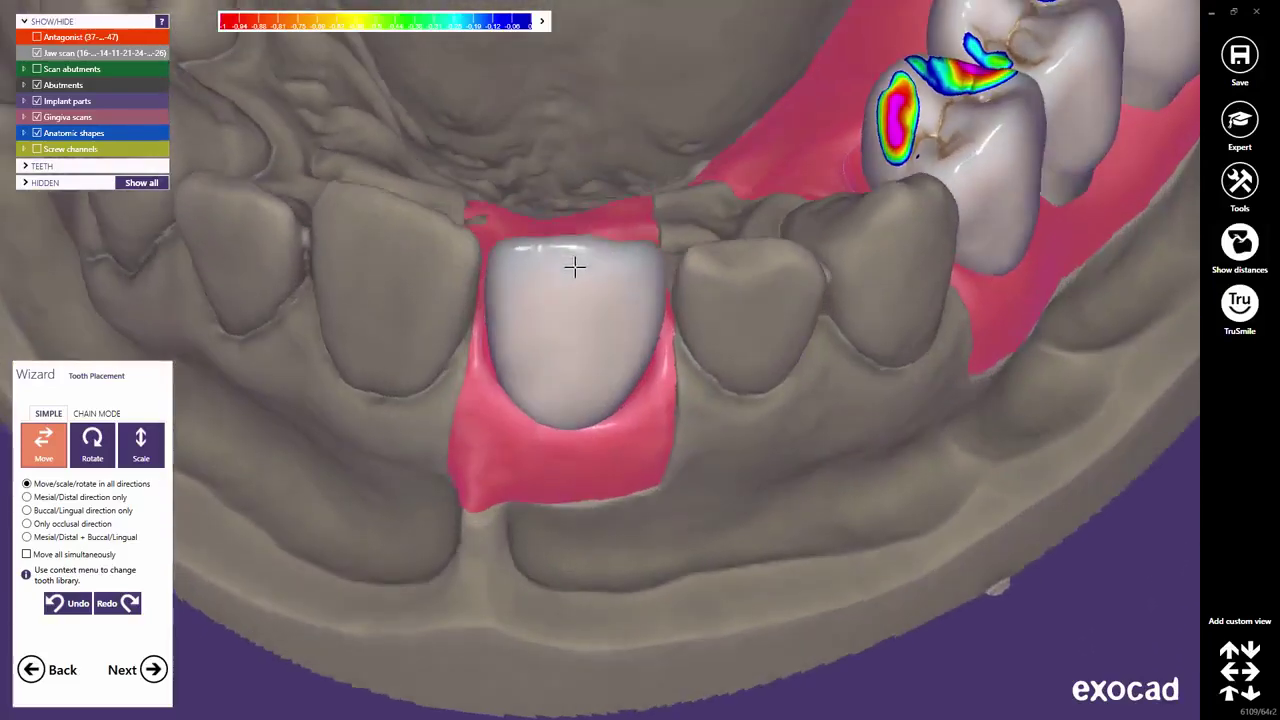
drag(564, 276, 577, 309)
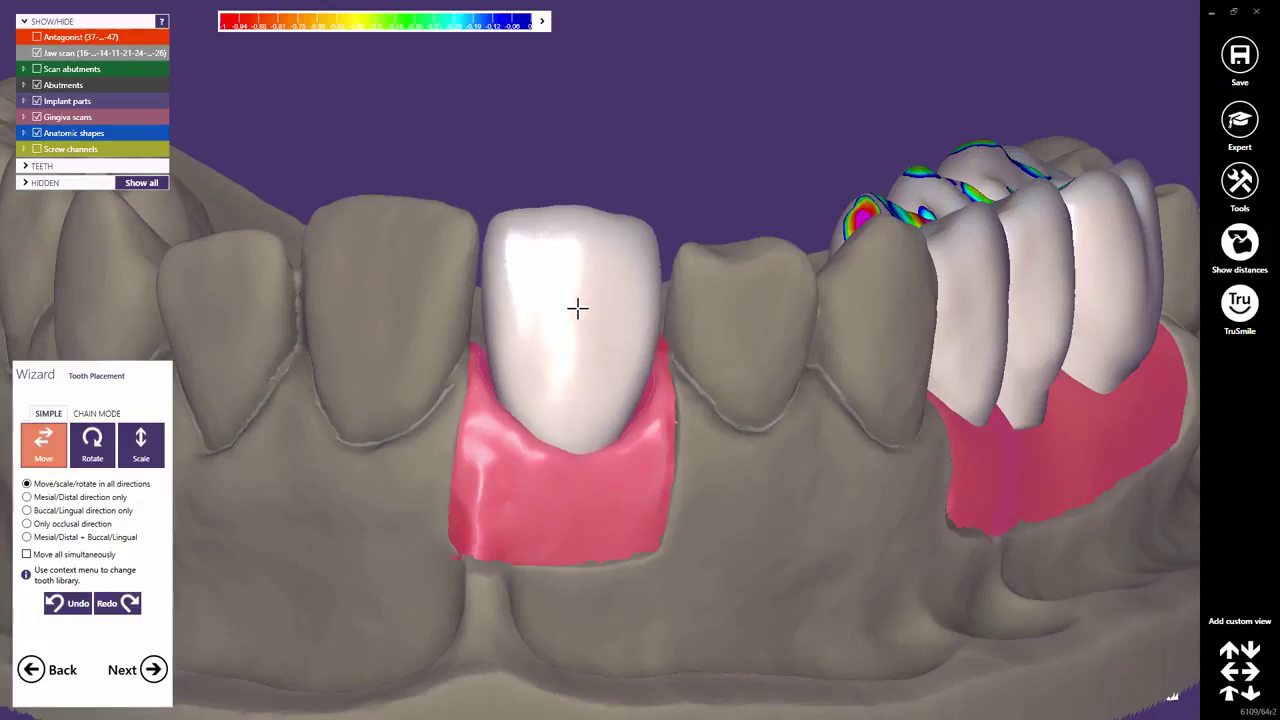
key(Down)
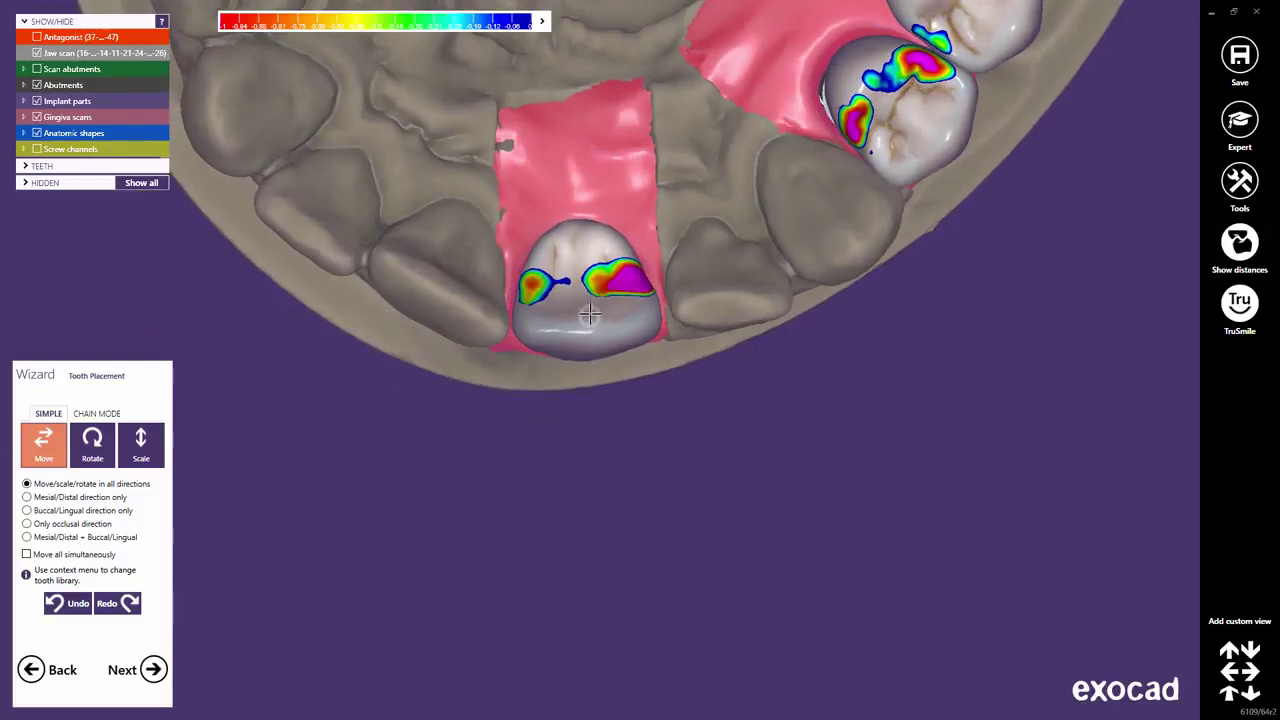
key(Up)
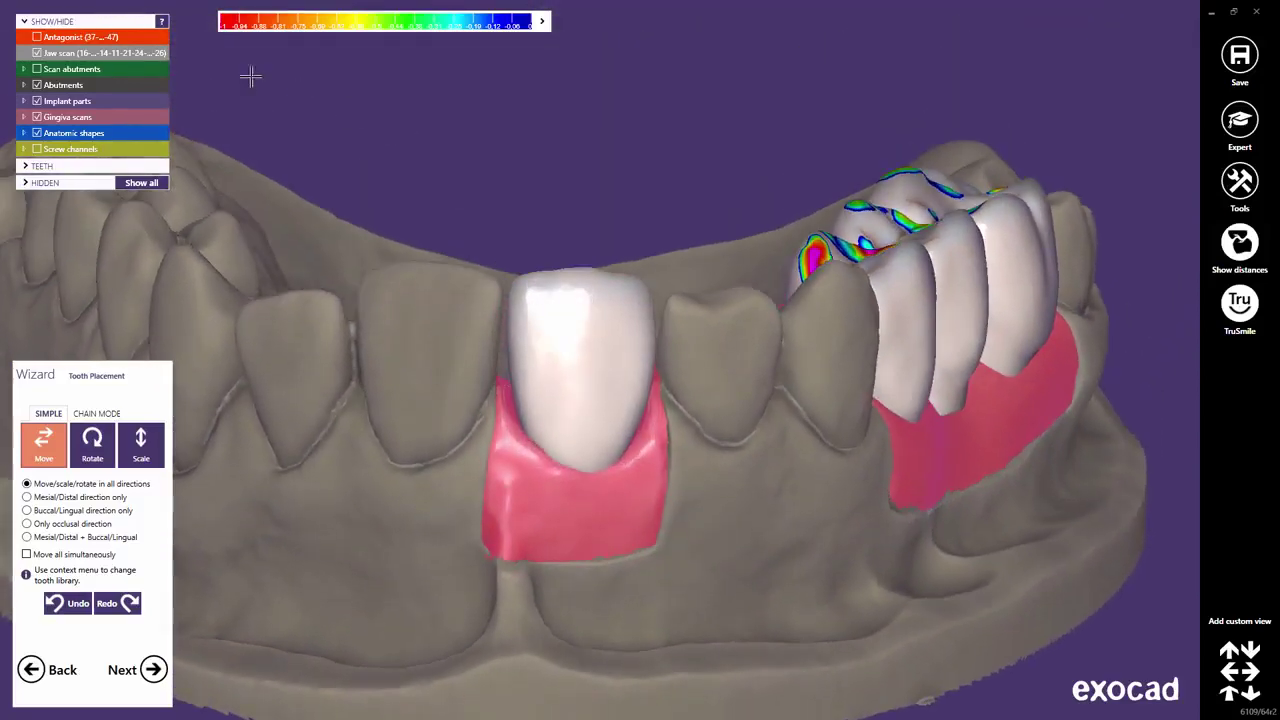
Step: Show the antagonist to check the placed crowns from several sides, and proceed to generating the abutment bottoms
key(a)
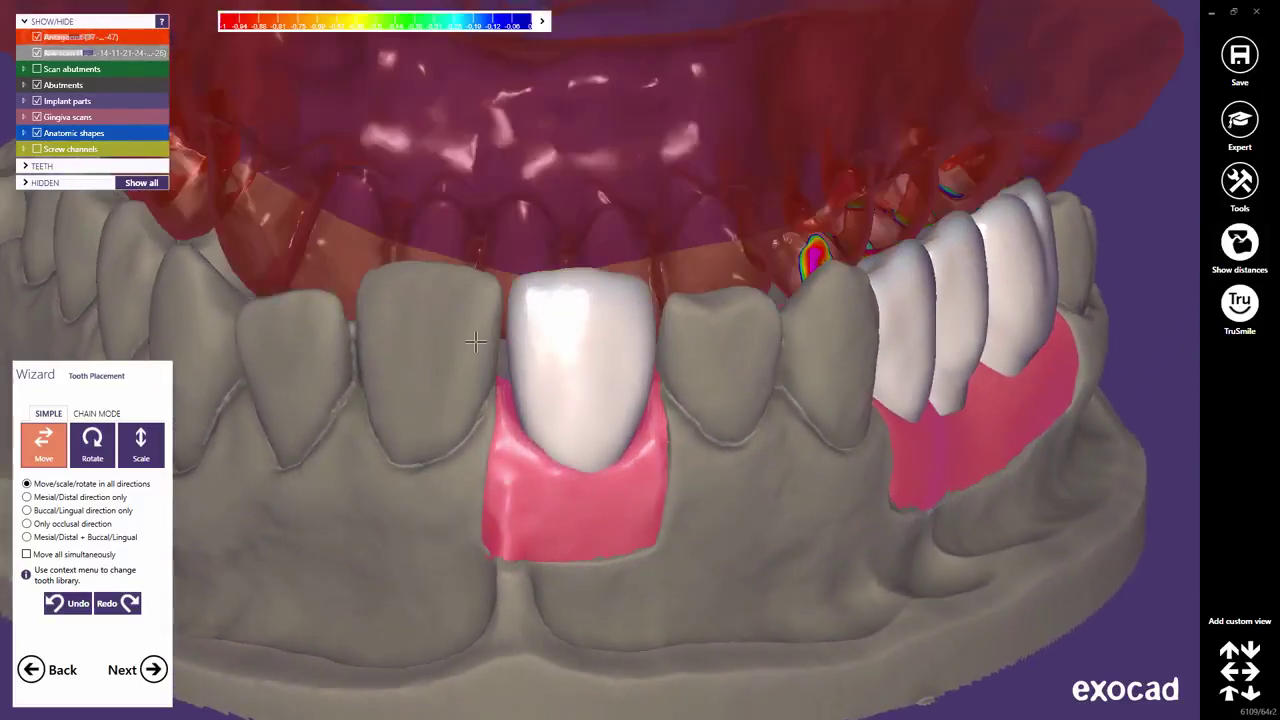
key(Up)
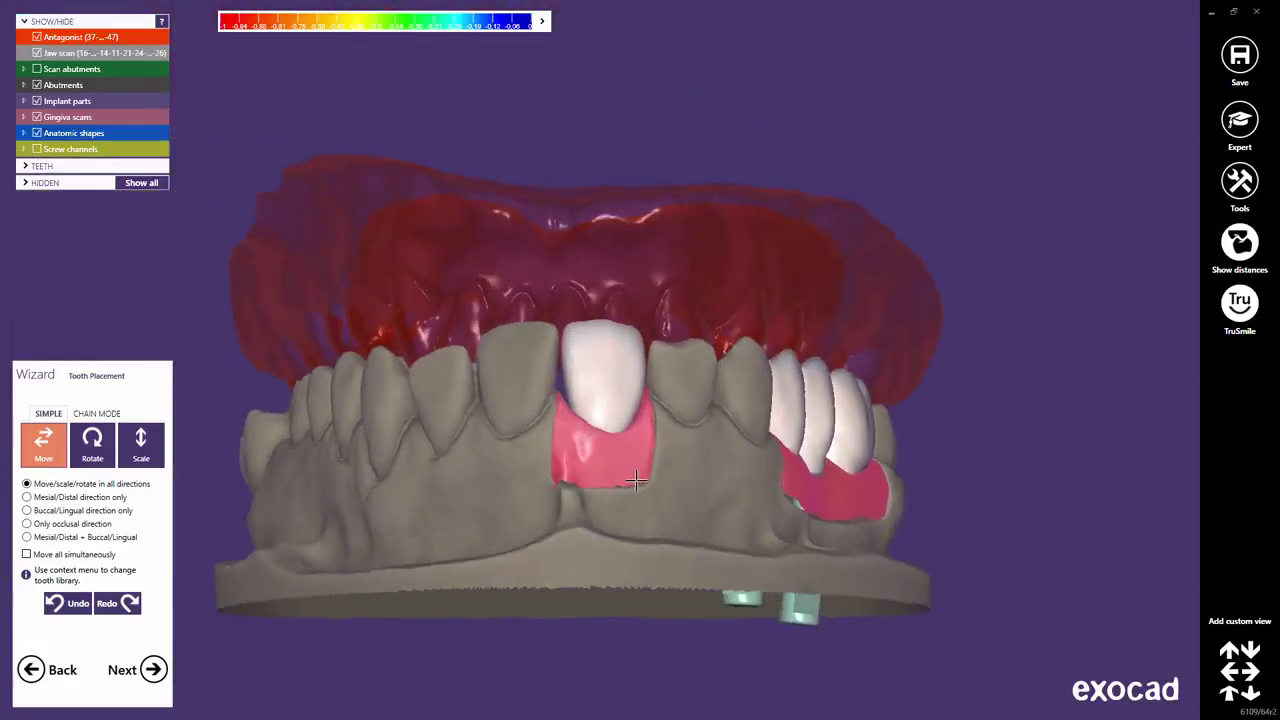
key(Left)
key(Right)
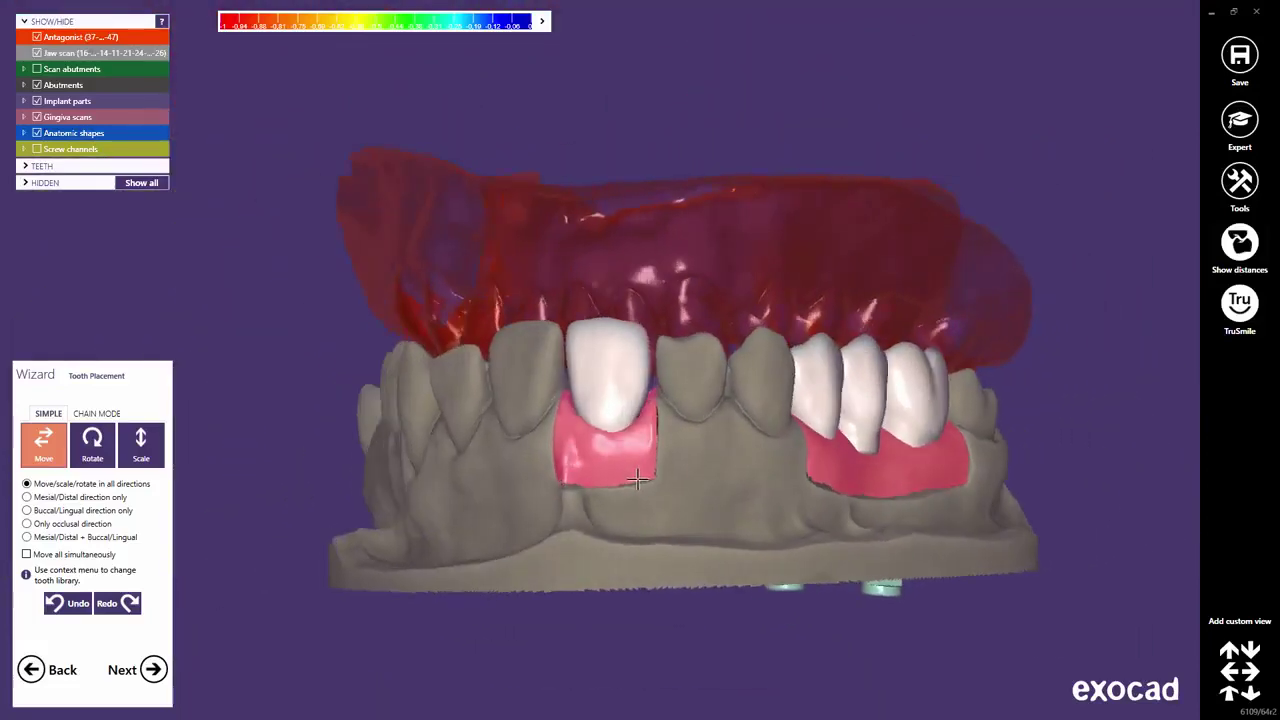
key(Left)
key(Up)
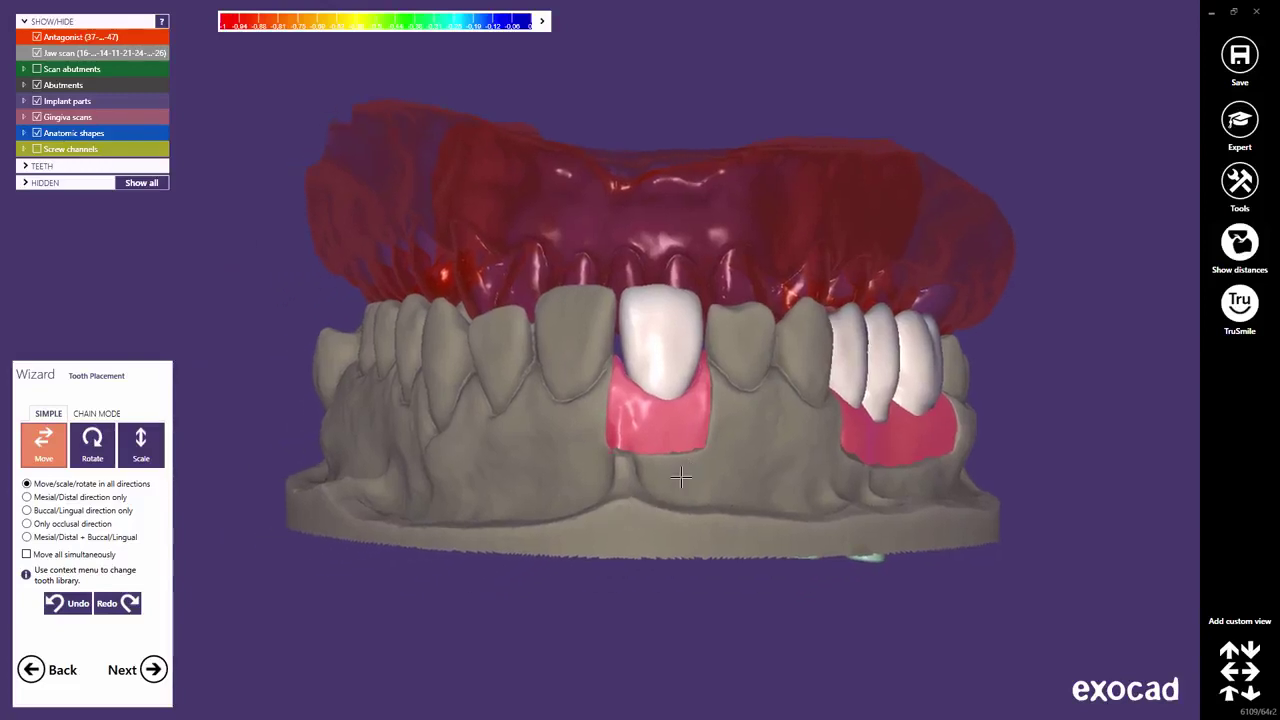
click(155, 671)
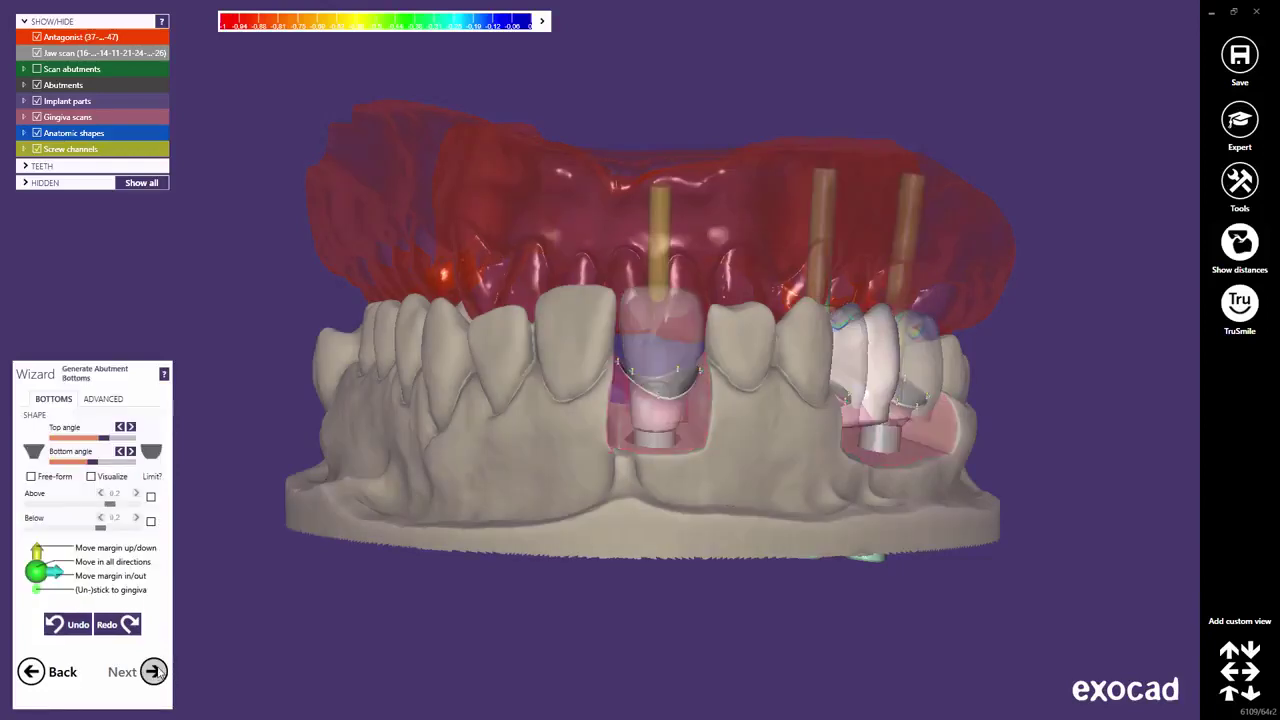
Step: Hide the antagonist, screw channels, anatomic shapes and jaw scan, and switch off the distance display
click(37, 38)
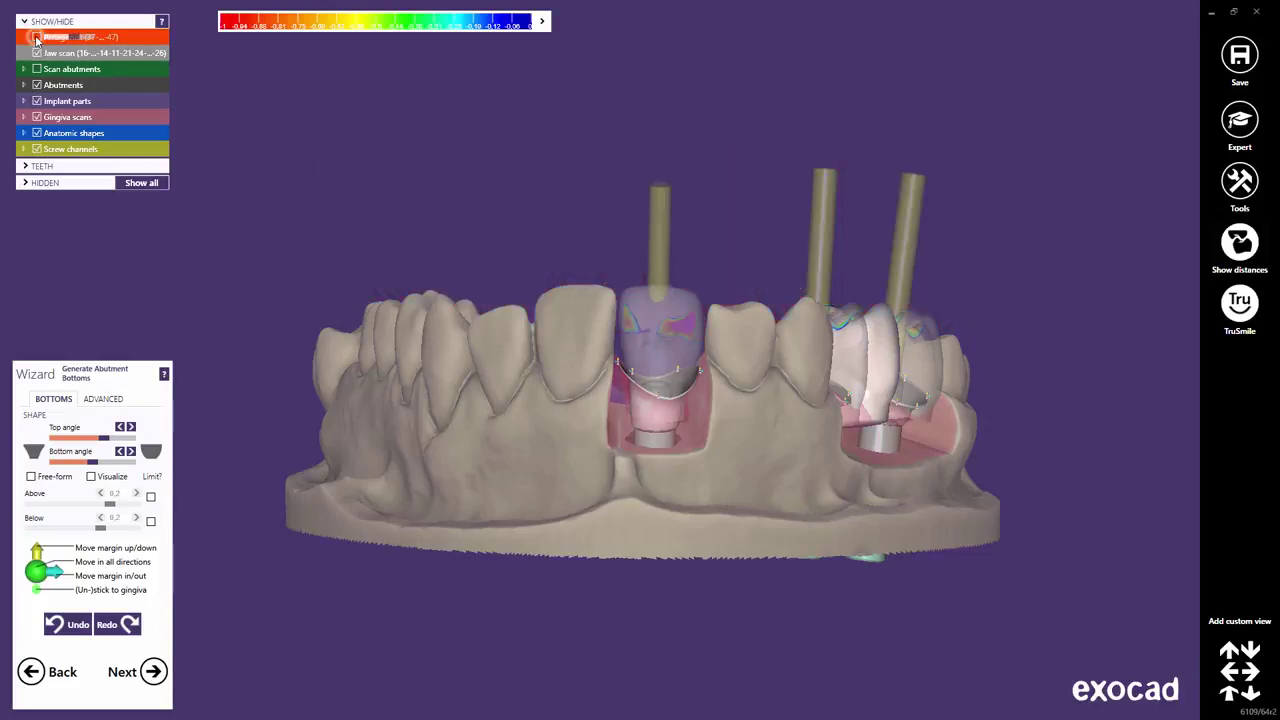
click(37, 149)
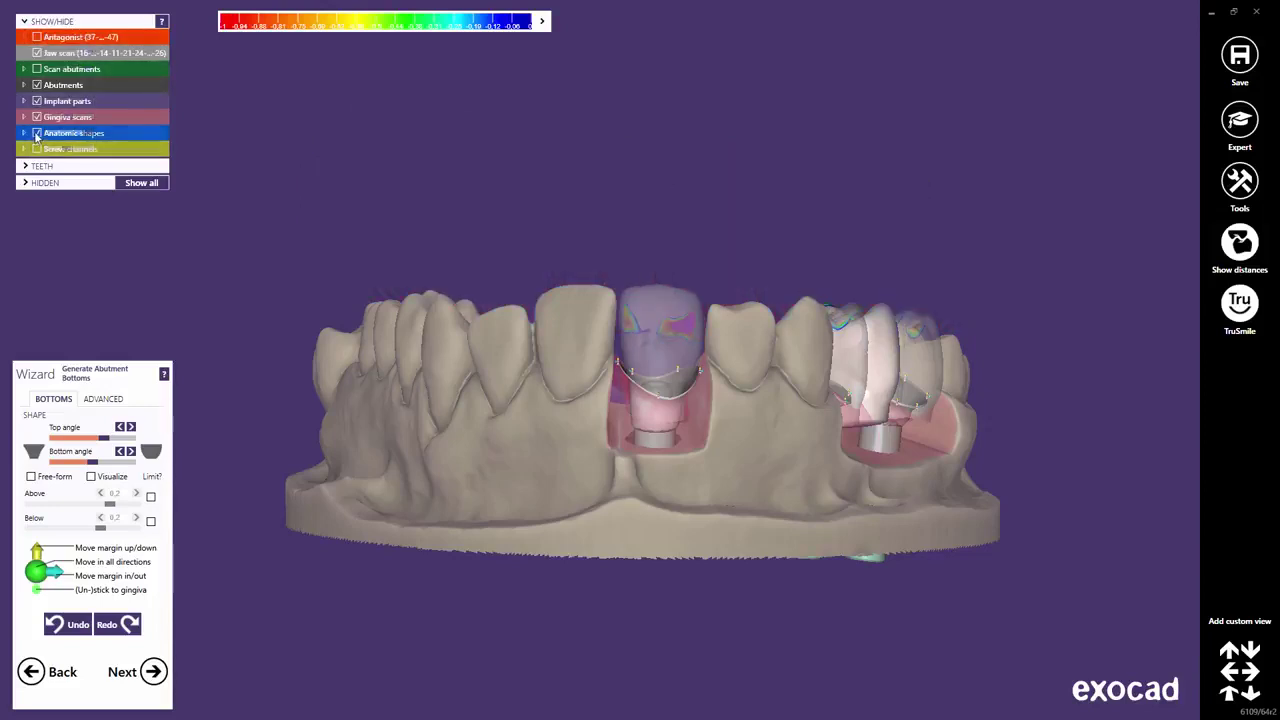
click(37, 133)
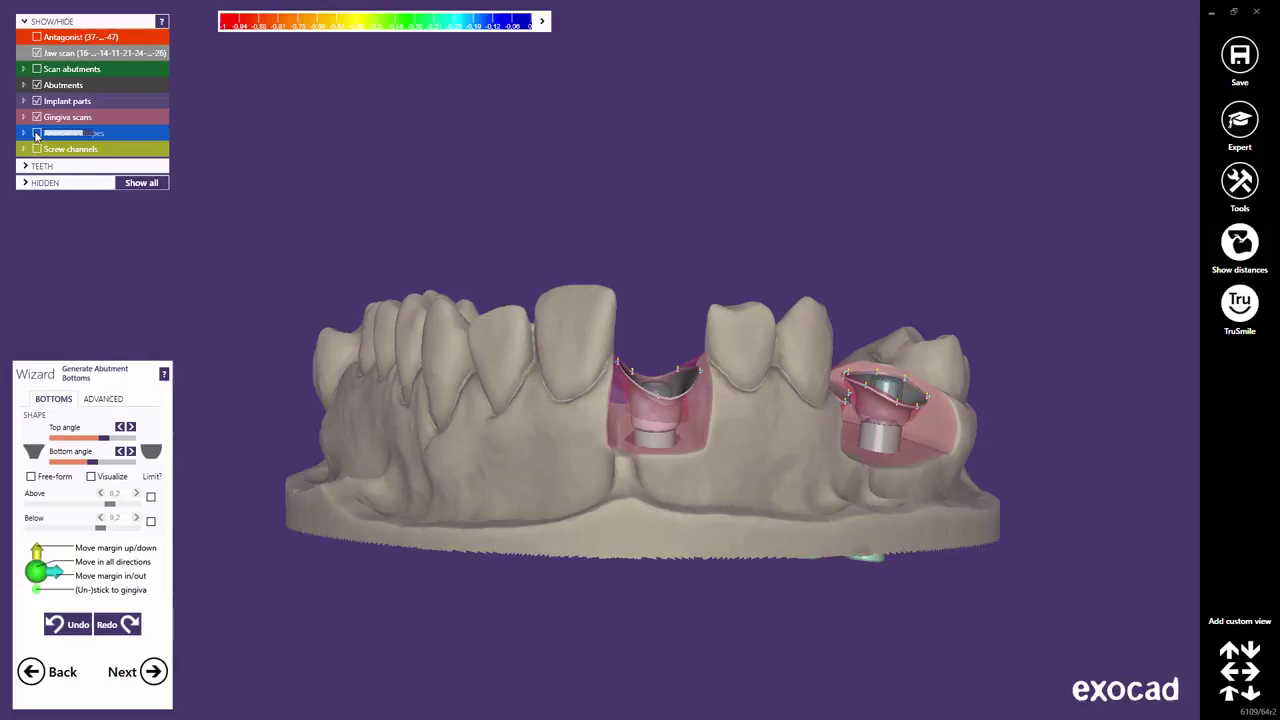
click(37, 53)
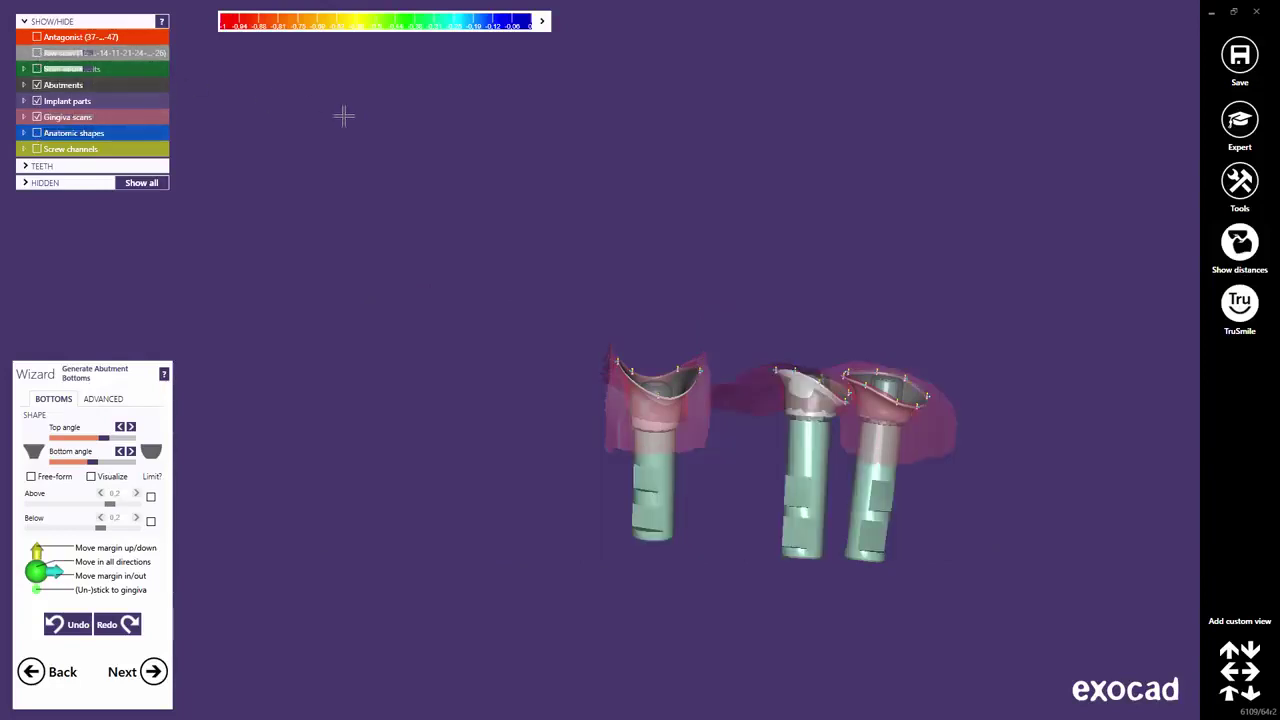
click(1238, 250)
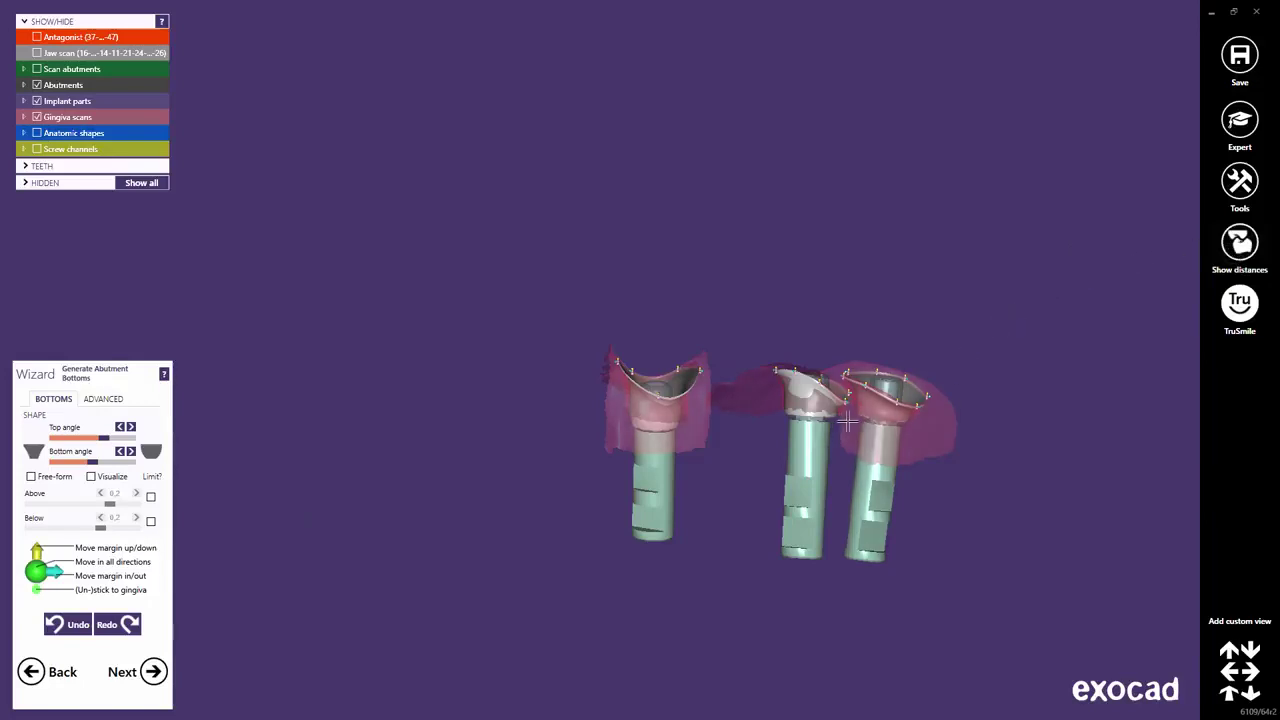
Step: Increase the top and bottom angles of the abutment bottoms, compare the tapered and rounded profiles, and apply the rounded one
right_drag(945, 378, 678, 369)
scroll(544, 354, up, 5)
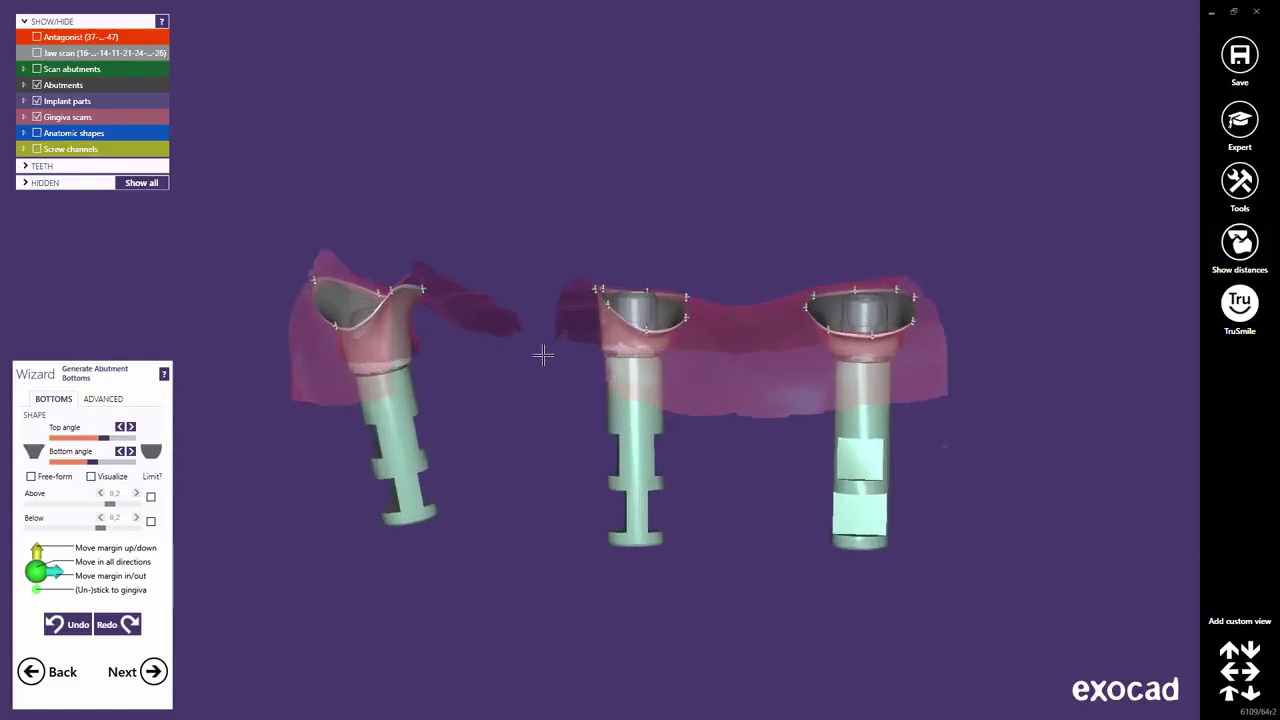
right_drag(565, 370, 558, 373)
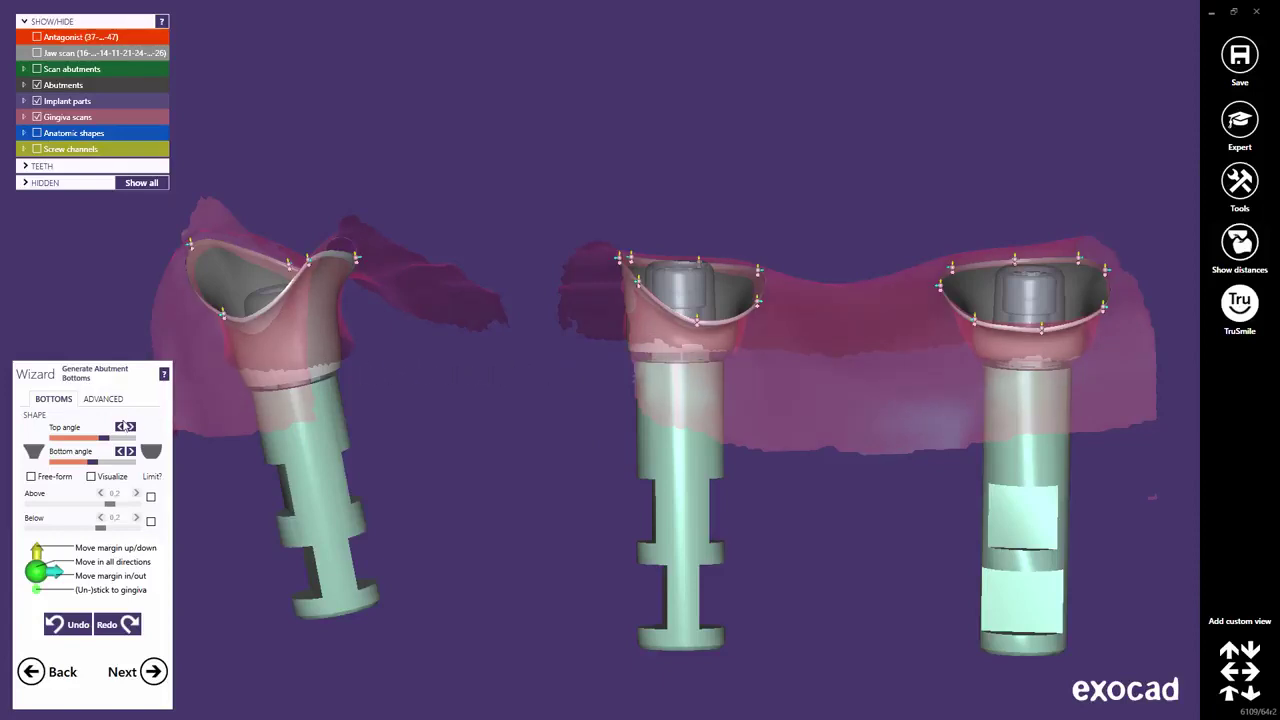
drag(104, 439, 100, 475)
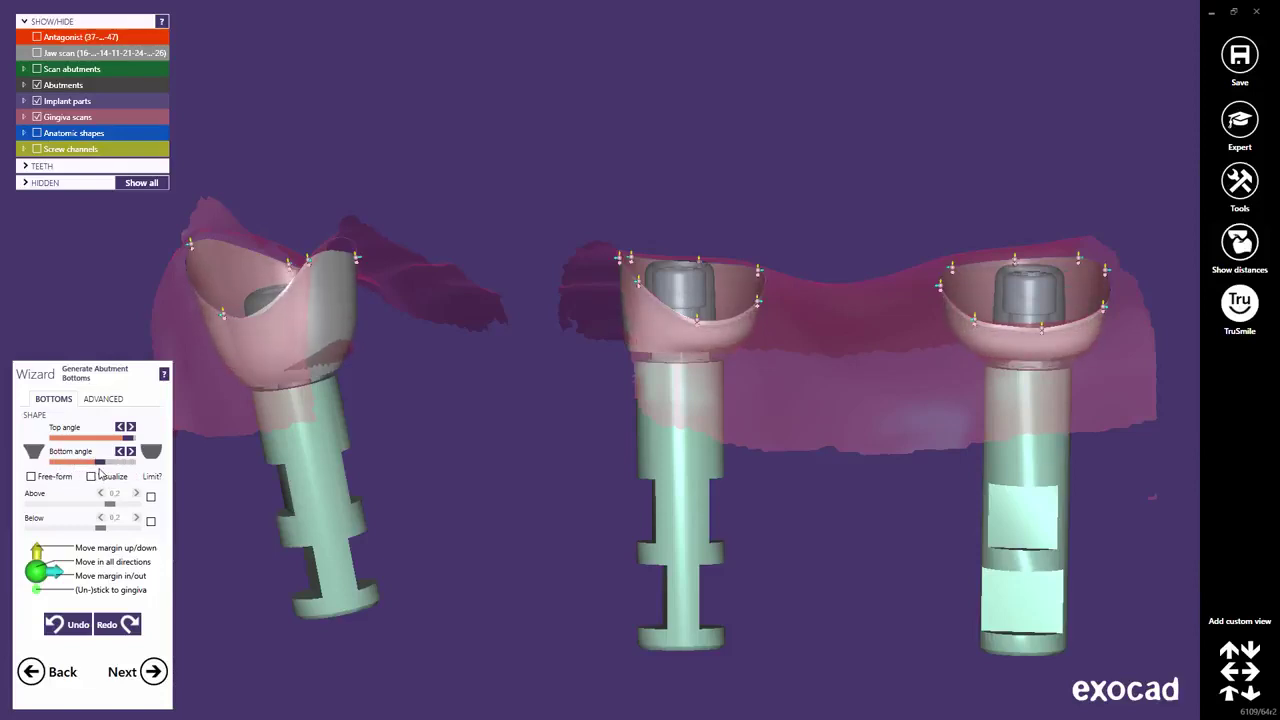
click(151, 455)
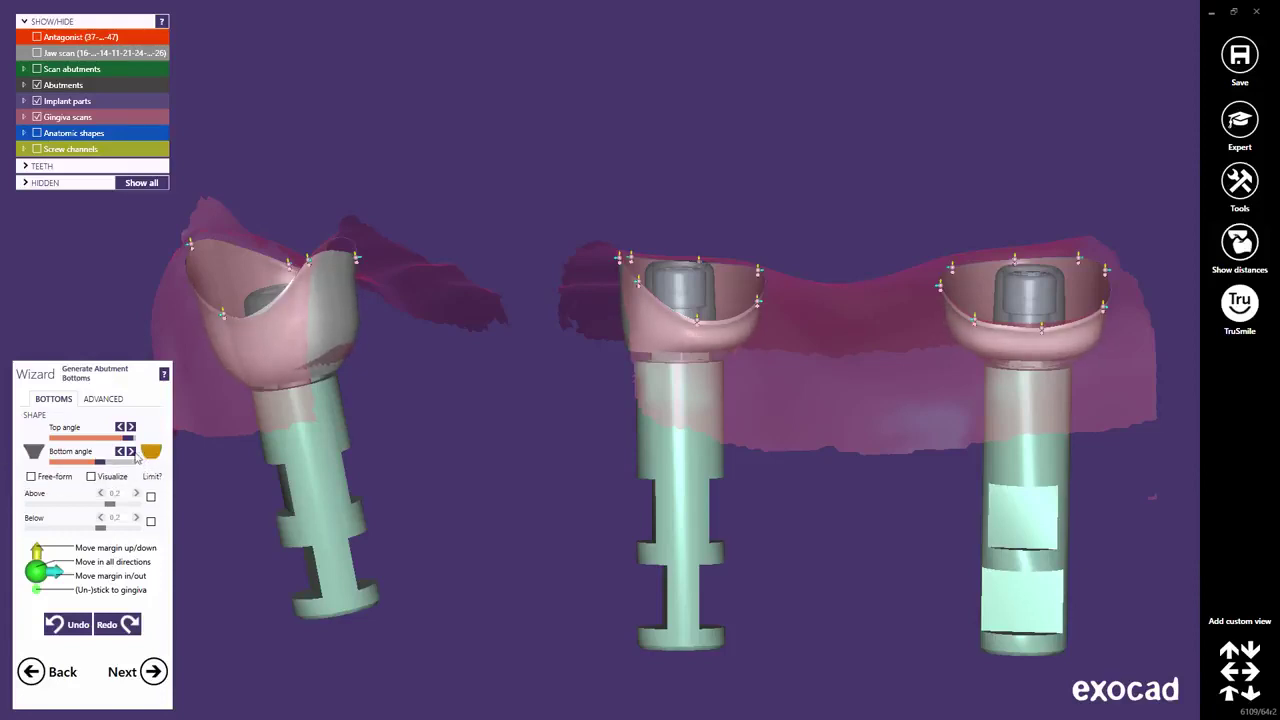
click(32, 455)
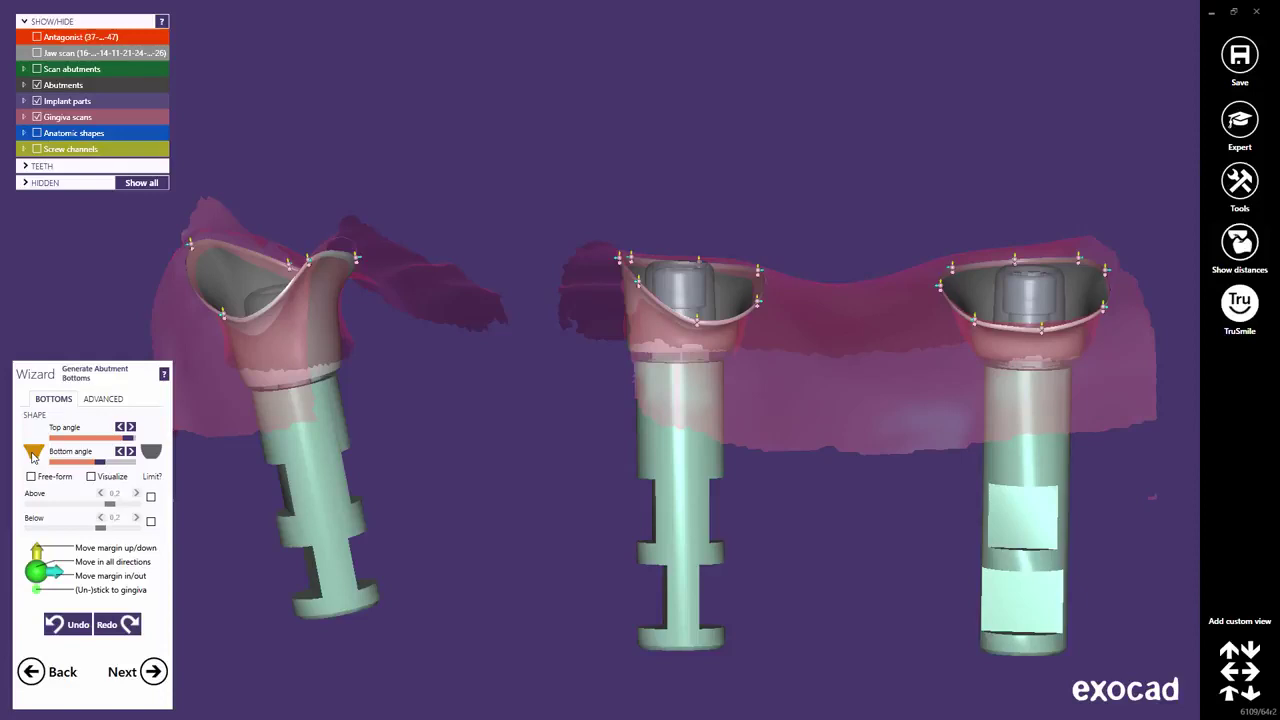
click(149, 453)
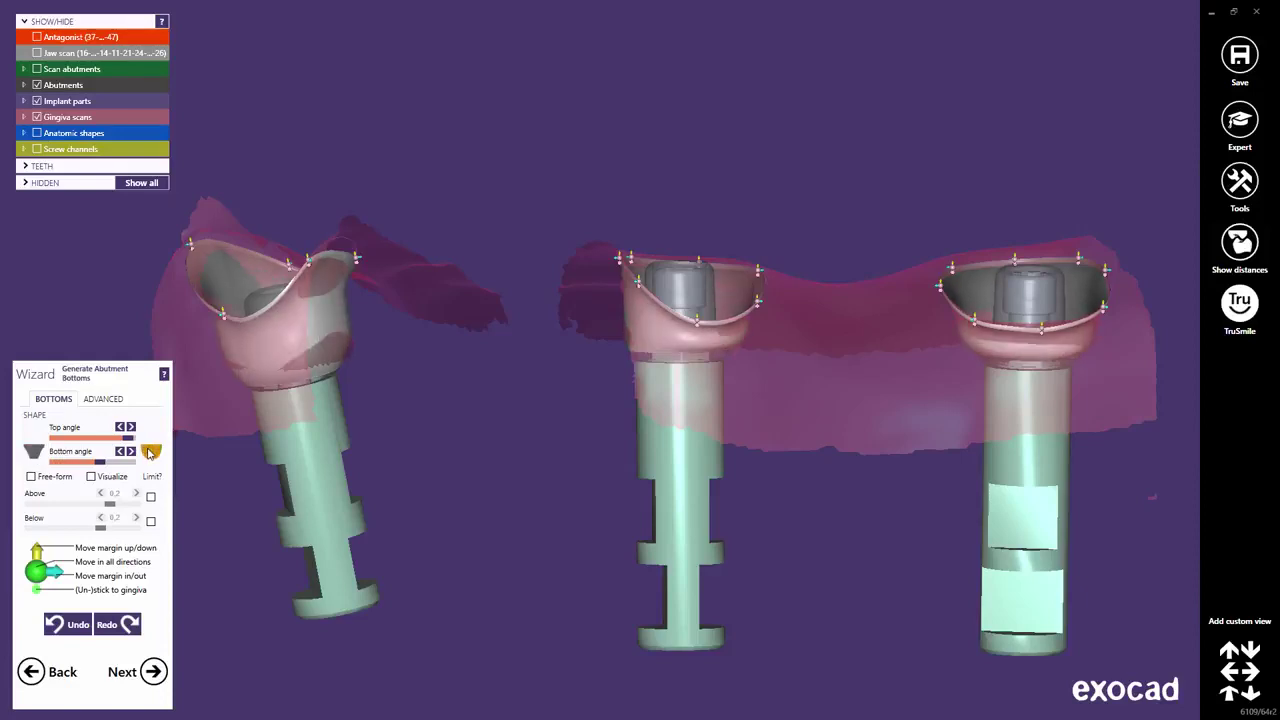
Step: Visualize gingiva distances in free-form mode with the range set to 0,042 above and 0,108 below, and turn both modes off
click(31, 476)
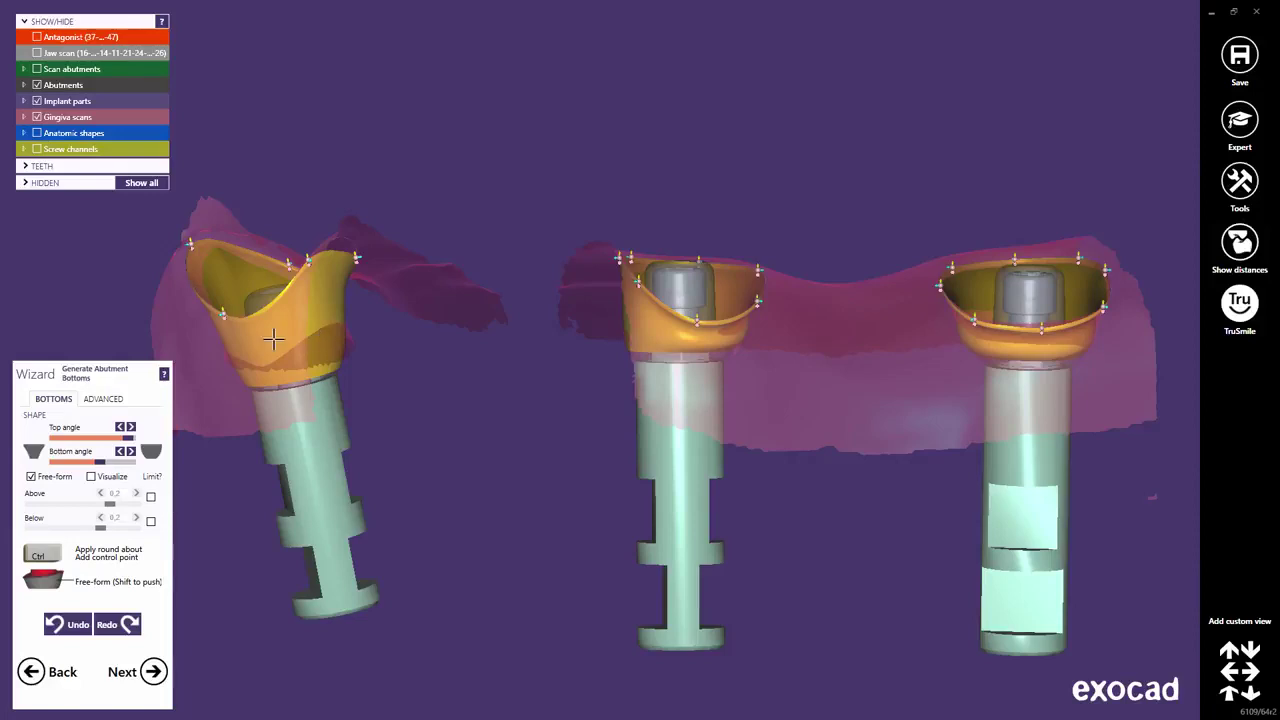
click(92, 477)
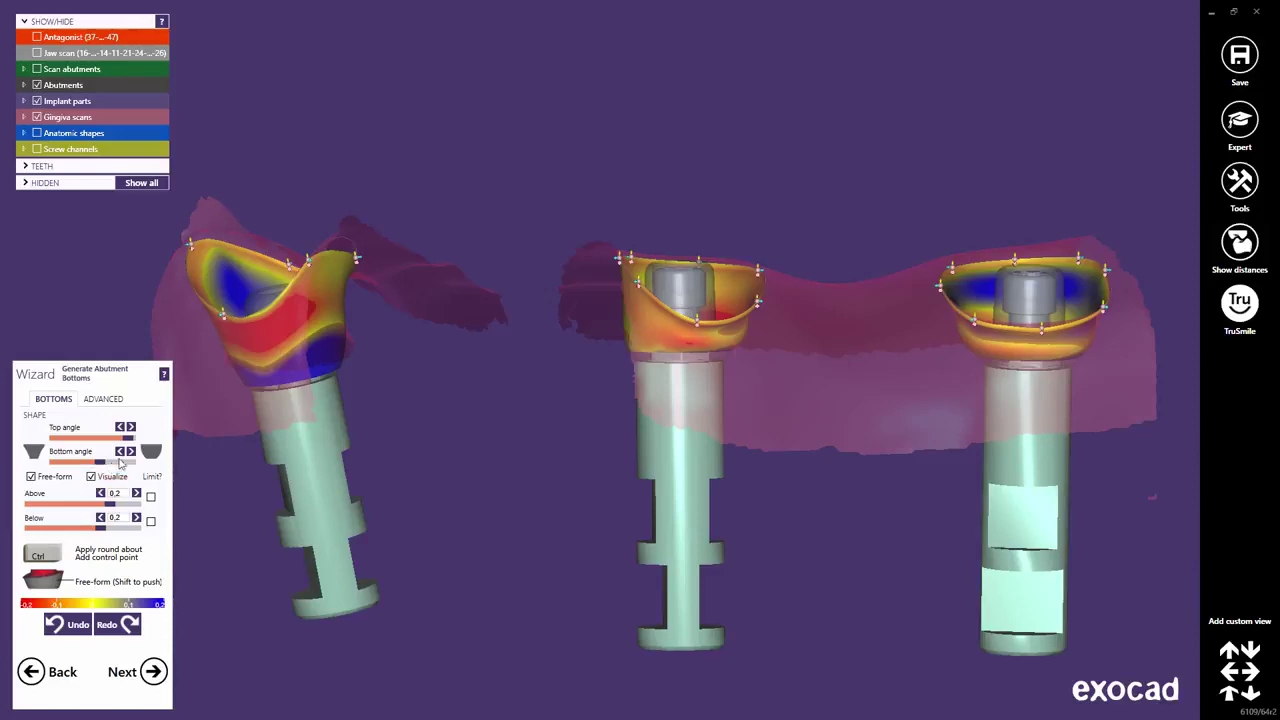
right_drag(323, 365, 585, 351)
scroll(556, 363, up, 3)
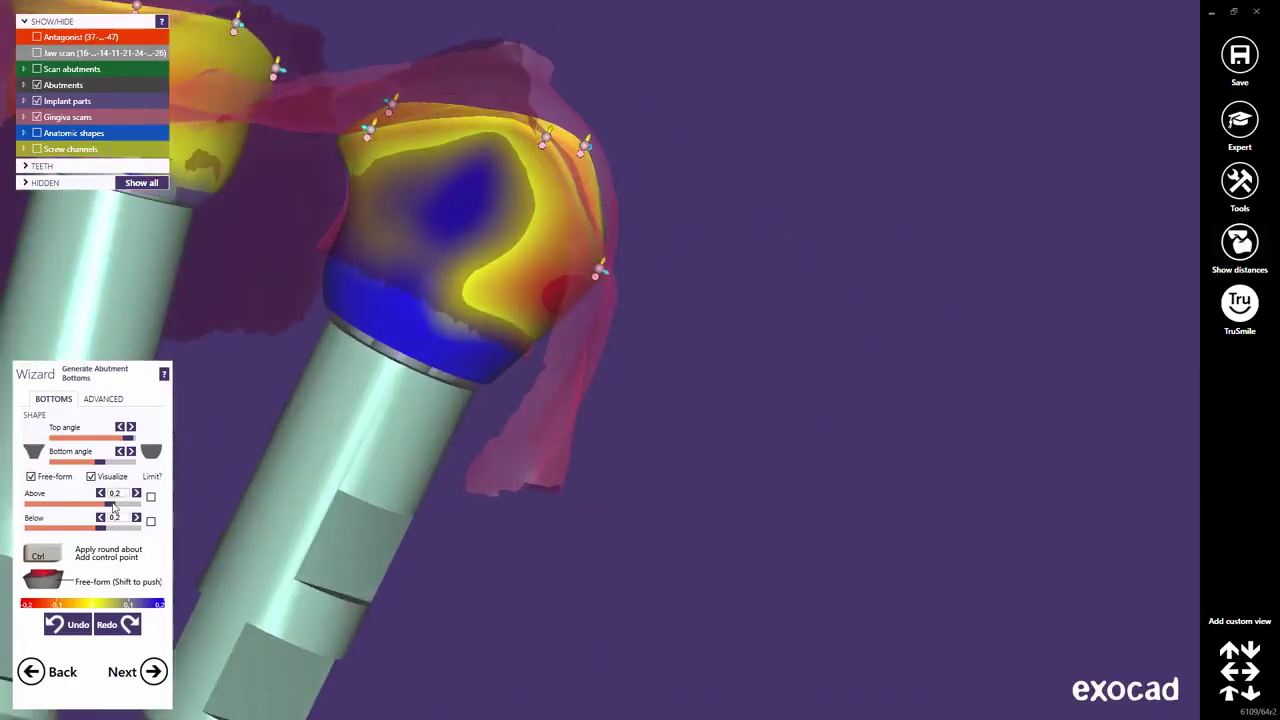
drag(112, 508, 70, 531)
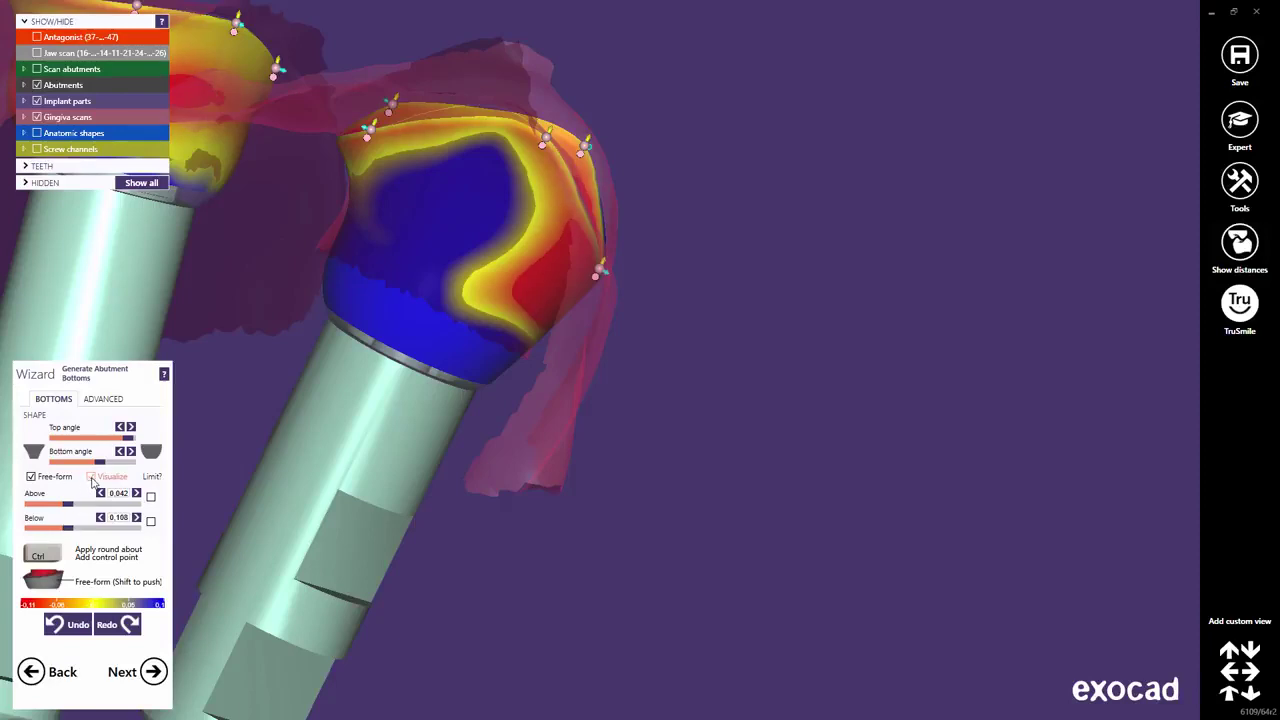
click(91, 477)
click(31, 477)
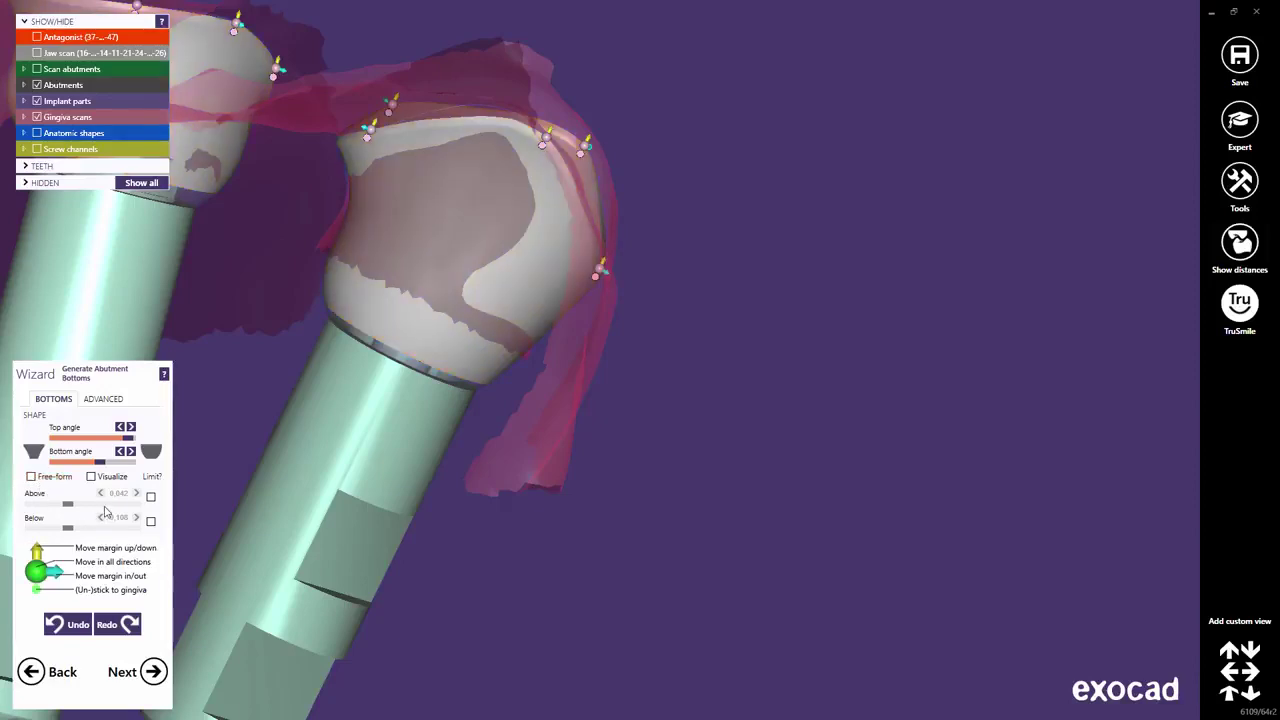
Step: Limit the abutment bottoms' distance to the gingiva to 0,1 above and 0,1 below
click(151, 497)
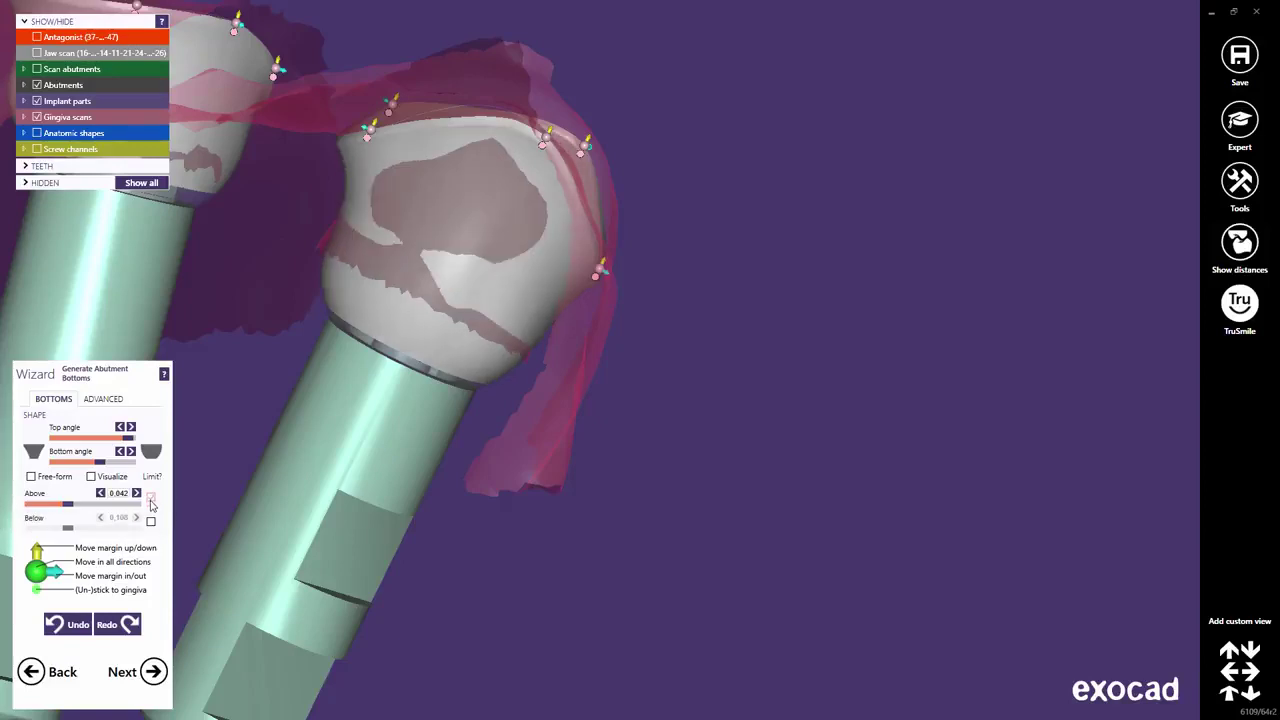
click(151, 521)
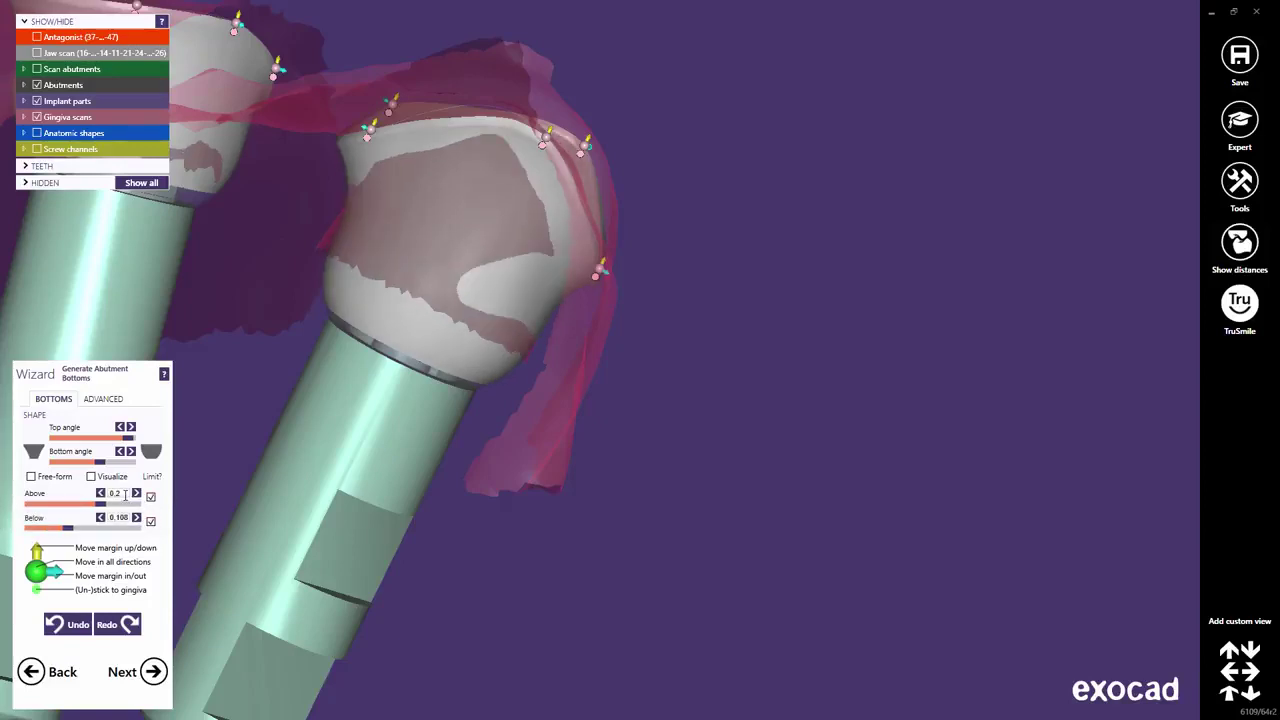
double_click(112, 493)
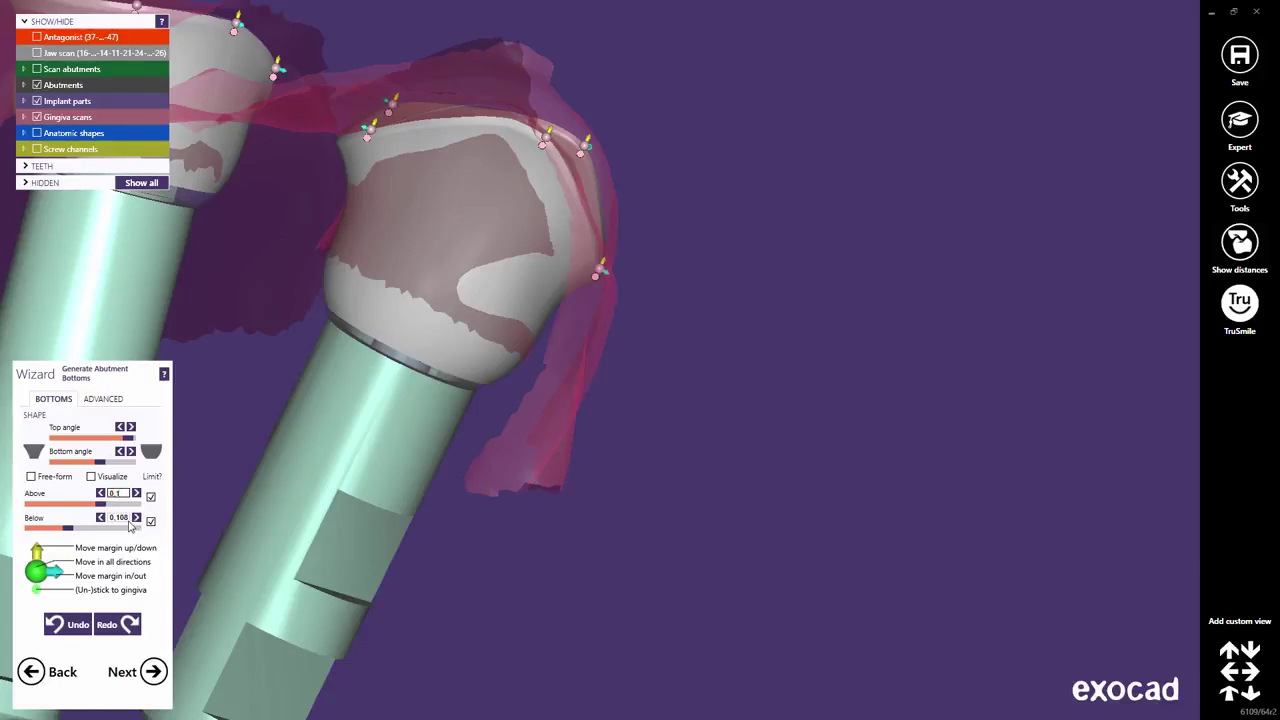
double_click(118, 517)
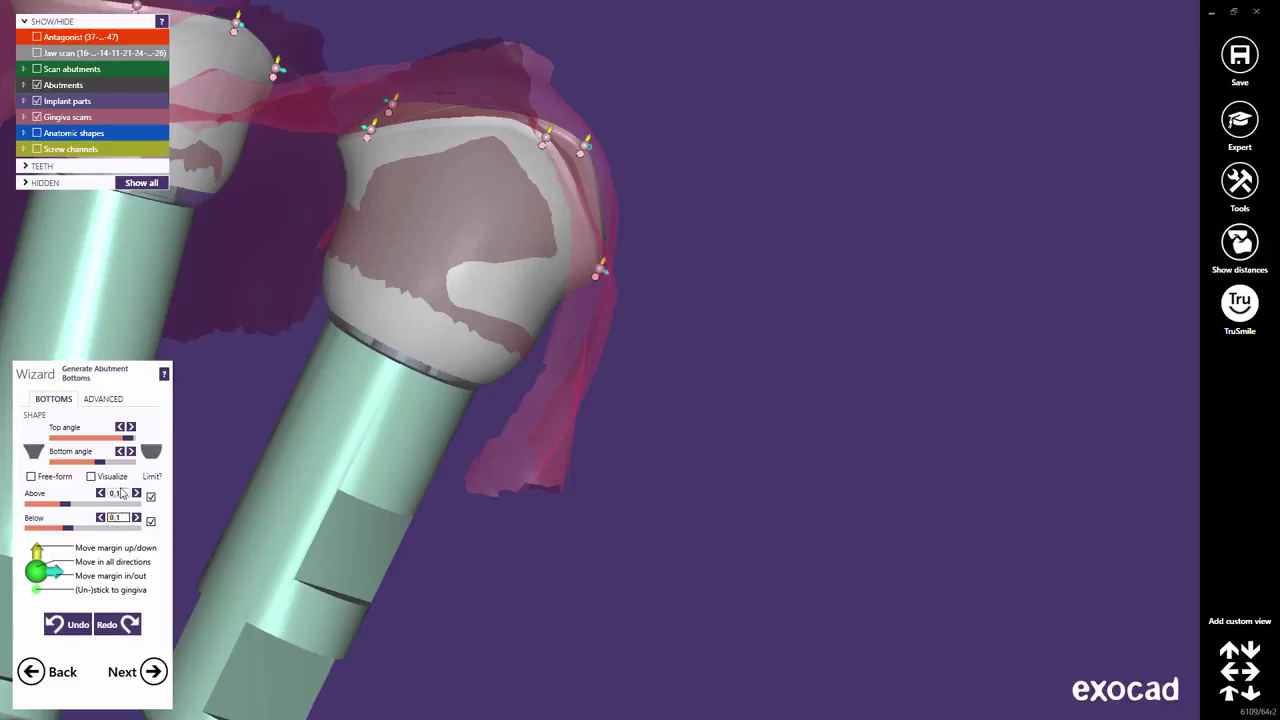
click(122, 494)
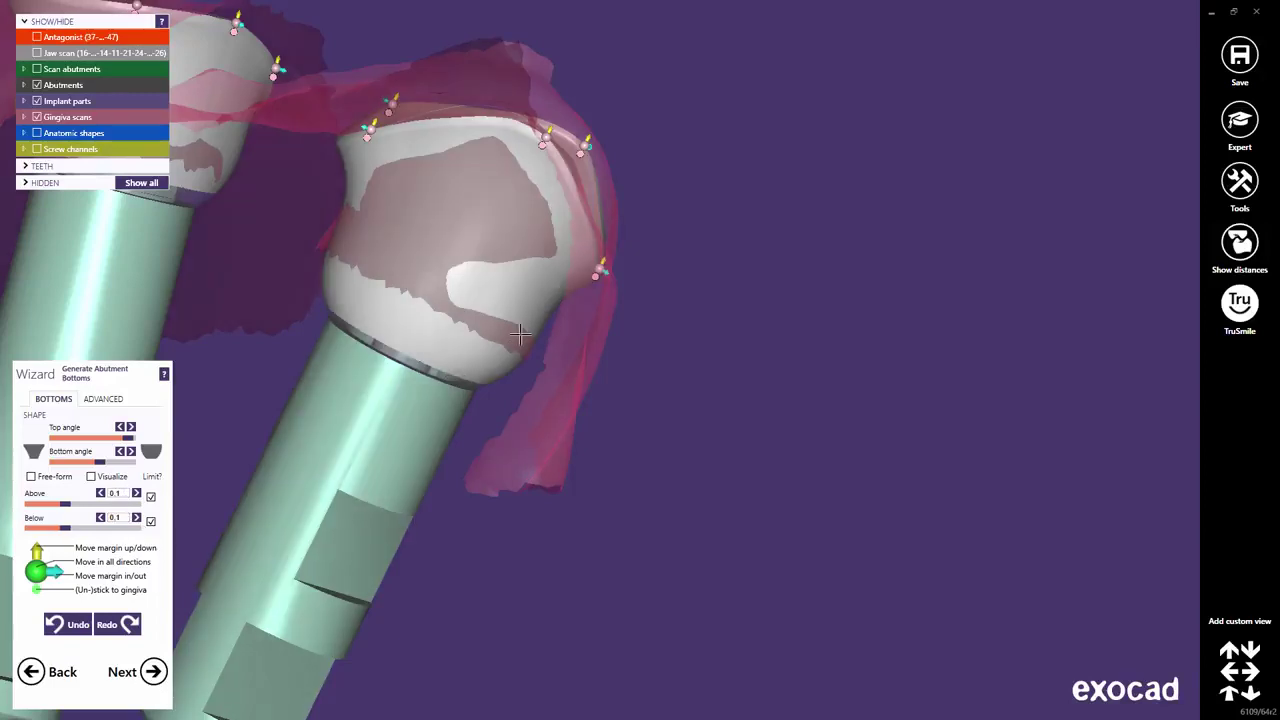
Step: Lower the top angle of the abutment bottoms slightly and compare the rounded and tapered profiles on all three abutments
right_drag(246, 443, 509, 329)
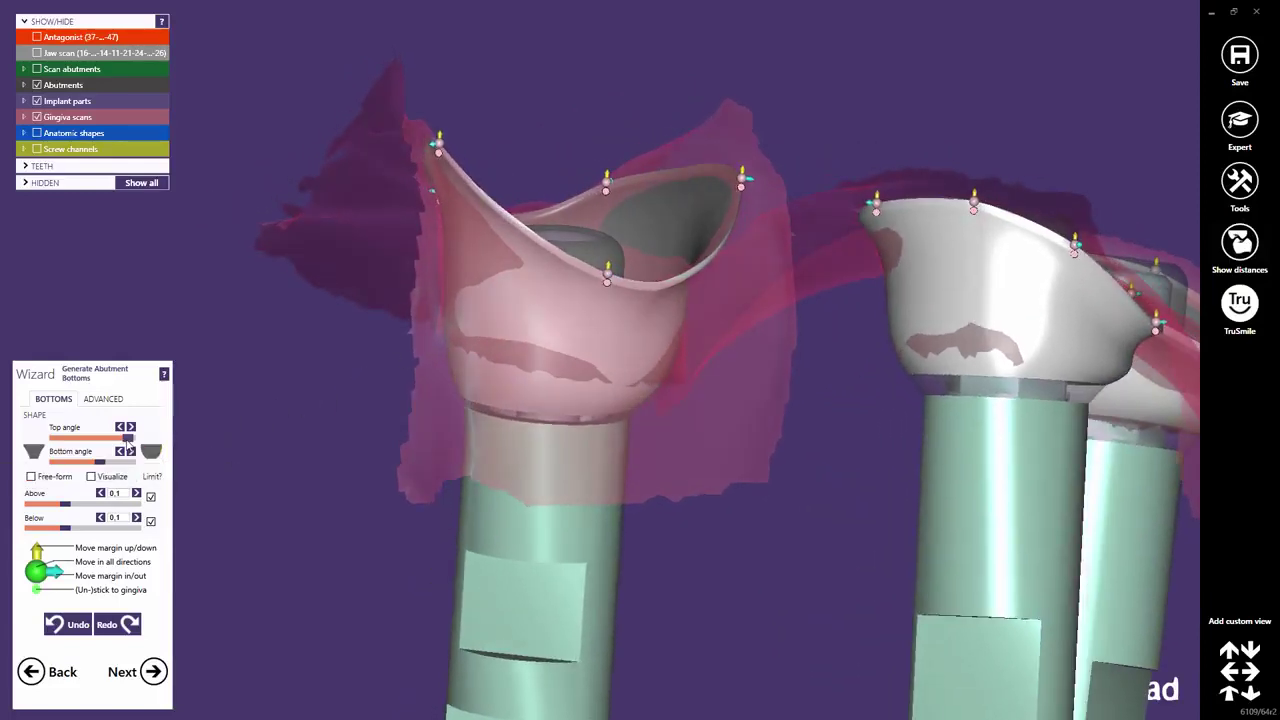
mouse_move(126, 437)
mouse_down()
mouse_move(85, 440)
mouse_move(118, 440)
mouse_up()
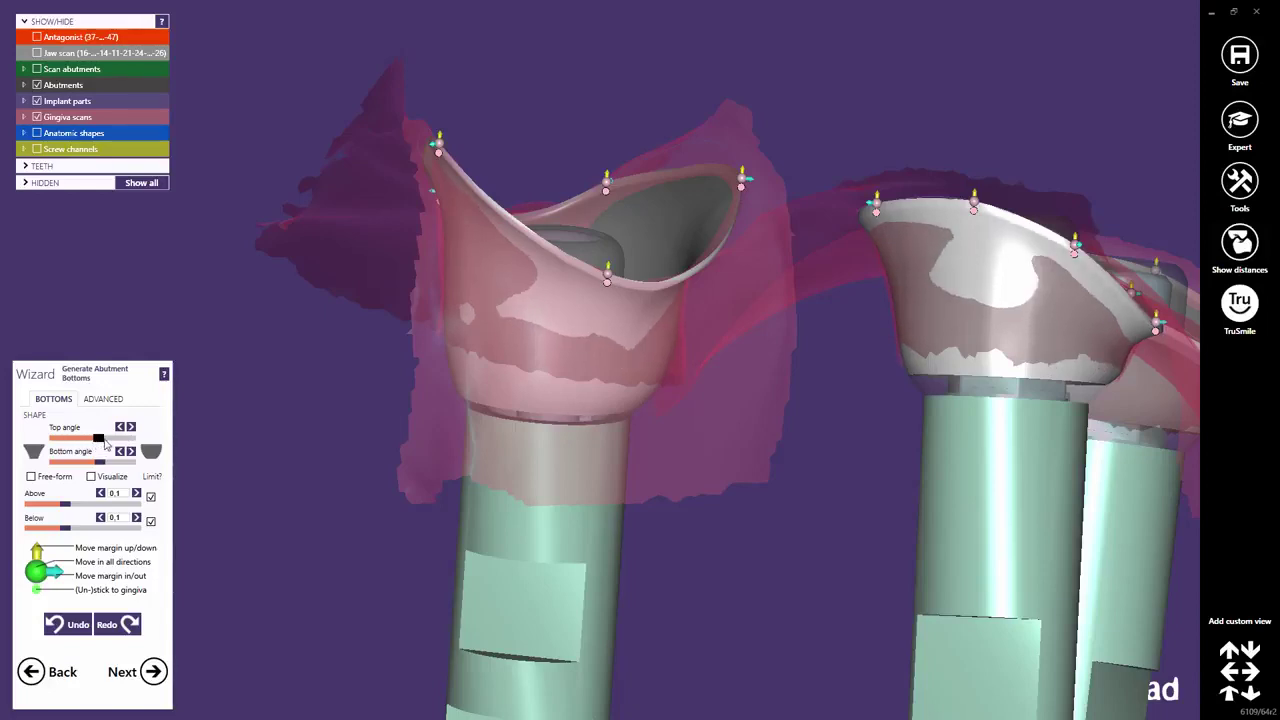
mouse_move(693, 475)
right_down()
mouse_move(751, 494)
mouse_move(683, 469)
right_up()
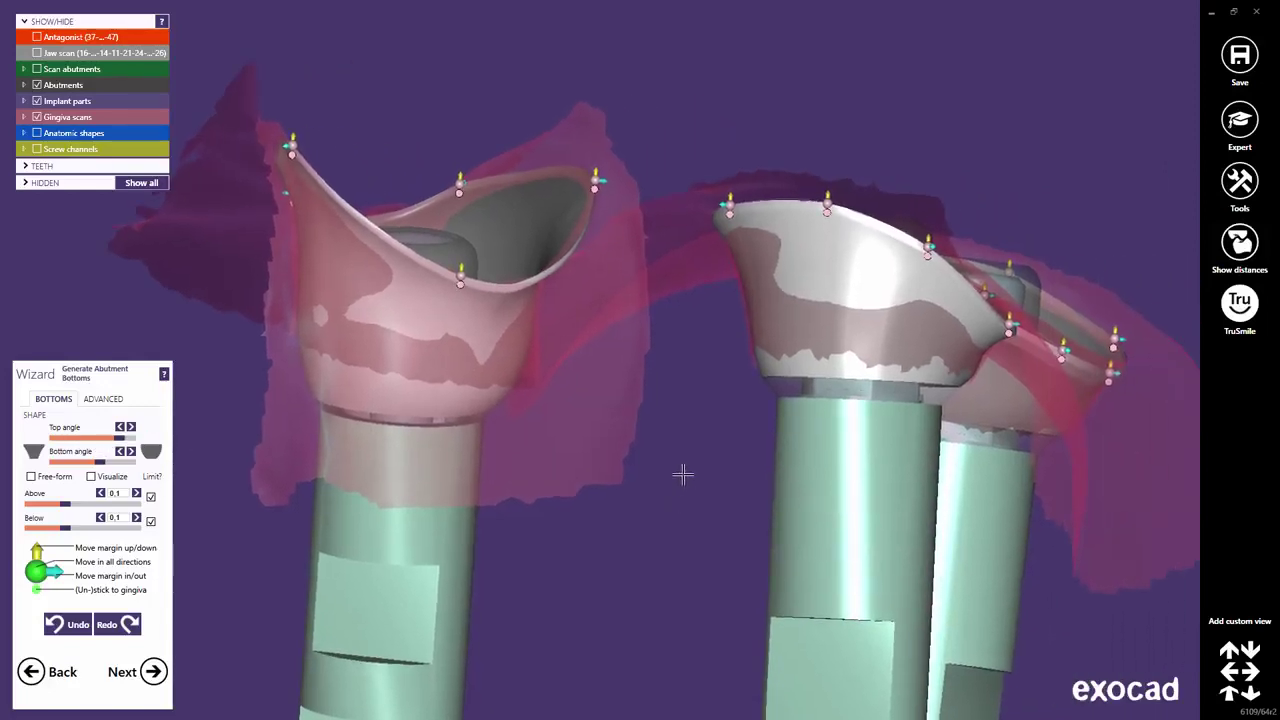
scroll(688, 433, up, 3)
scroll(688, 433, down, 5)
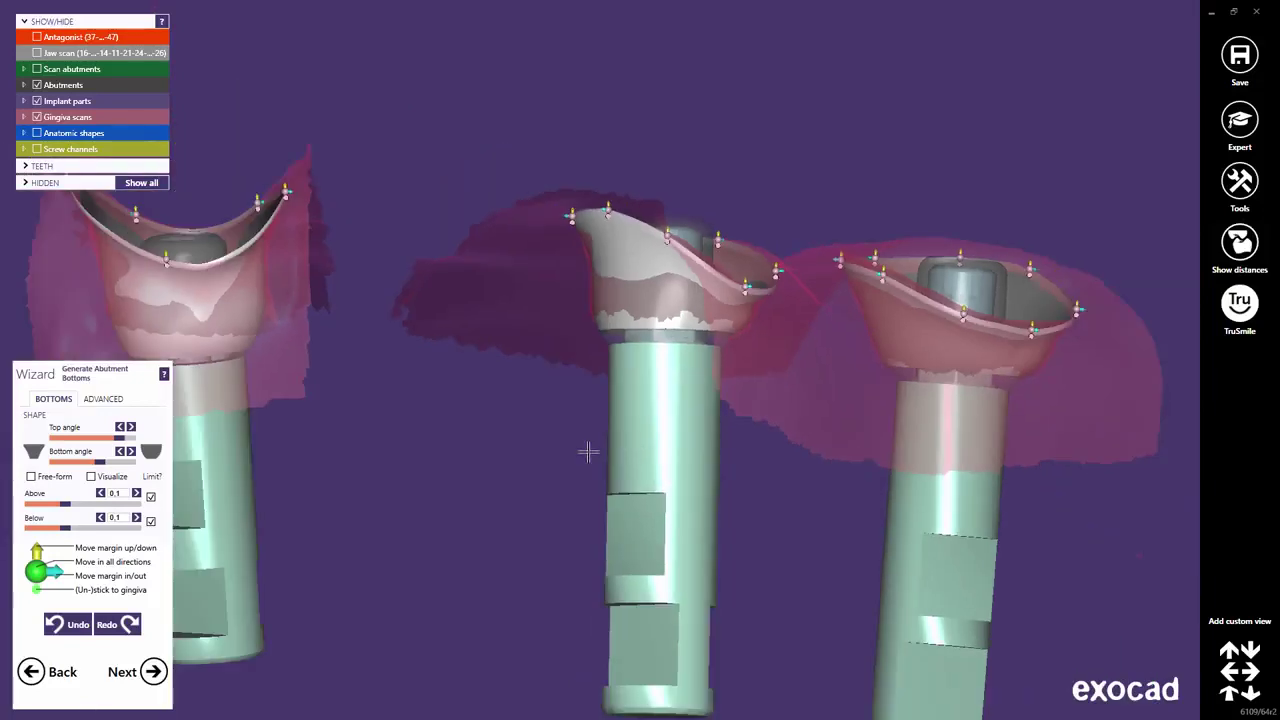
right_drag(586, 449, 557, 462)
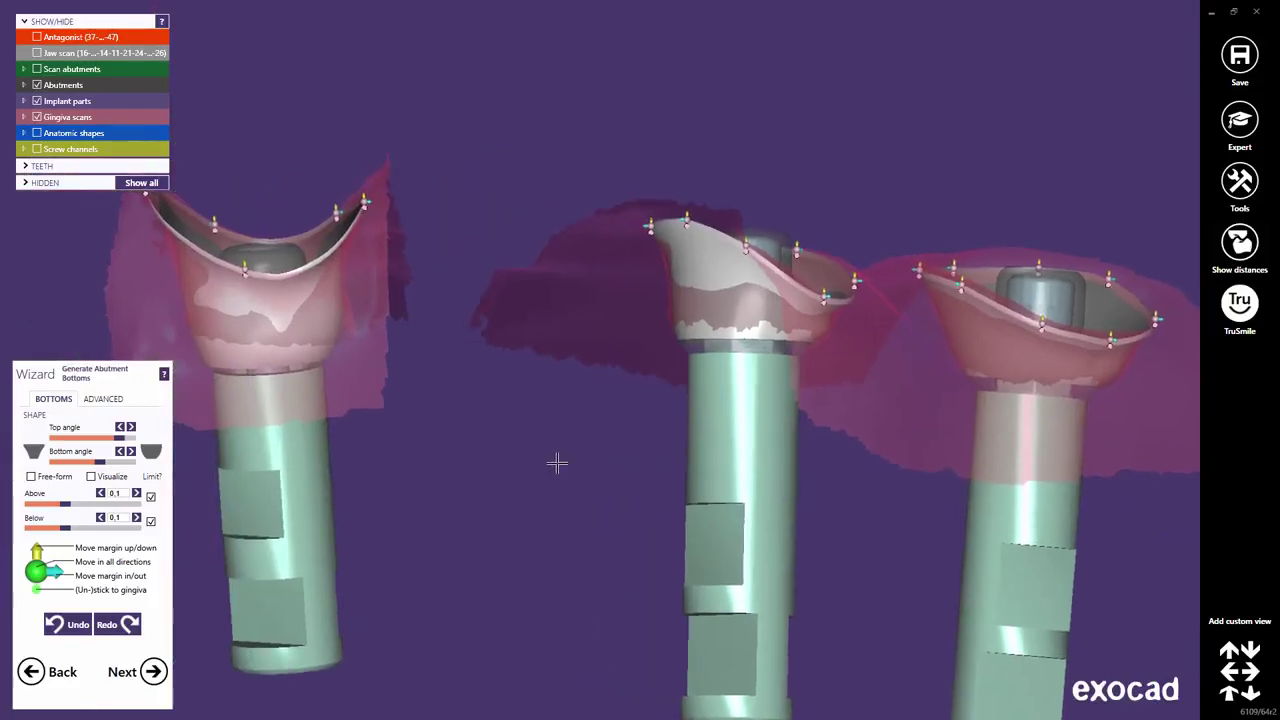
click(151, 452)
click(33, 448)
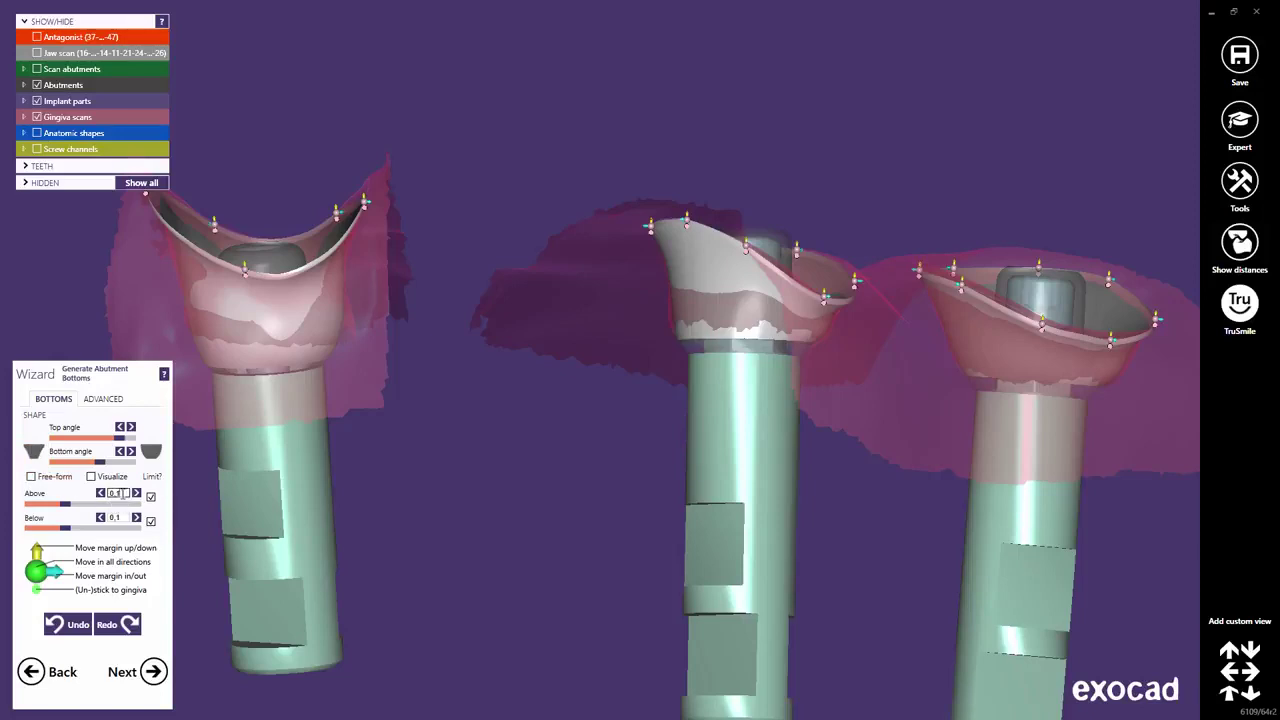
Step: Set the above and below gingiva limits to 0 and reduce the top and bottom angles of the abutment bottoms
click(100, 494)
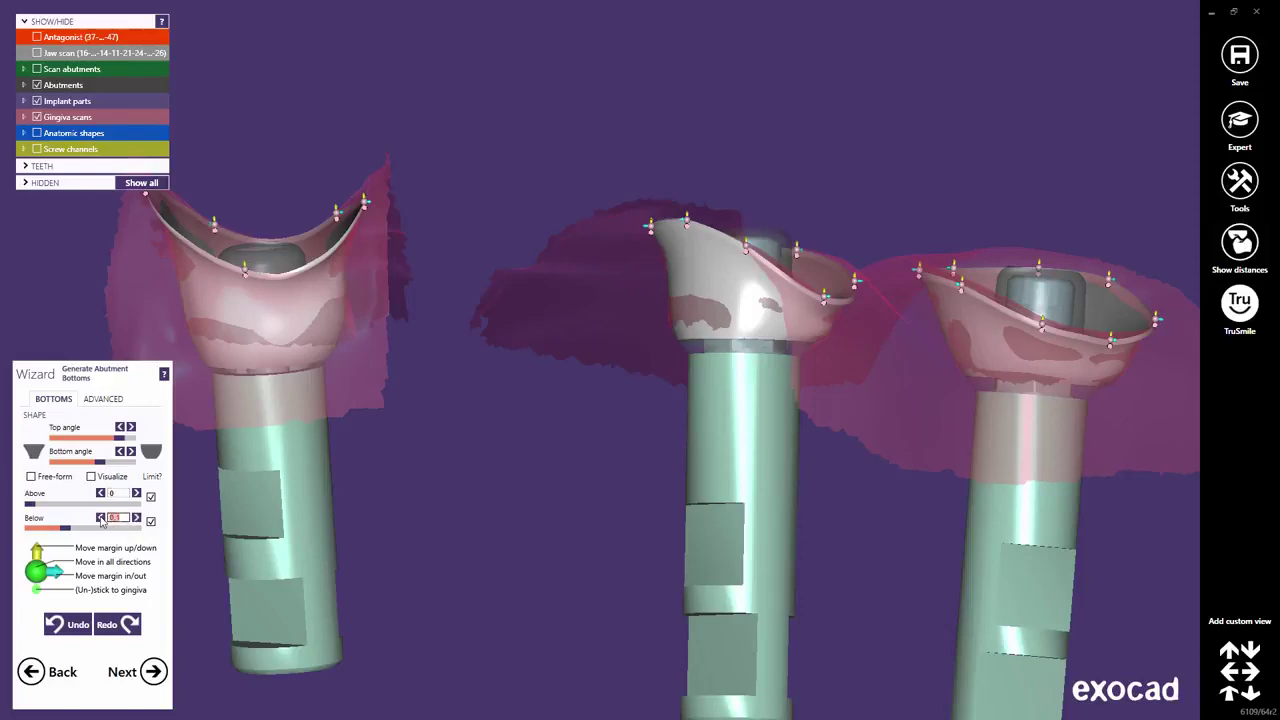
click(100, 518)
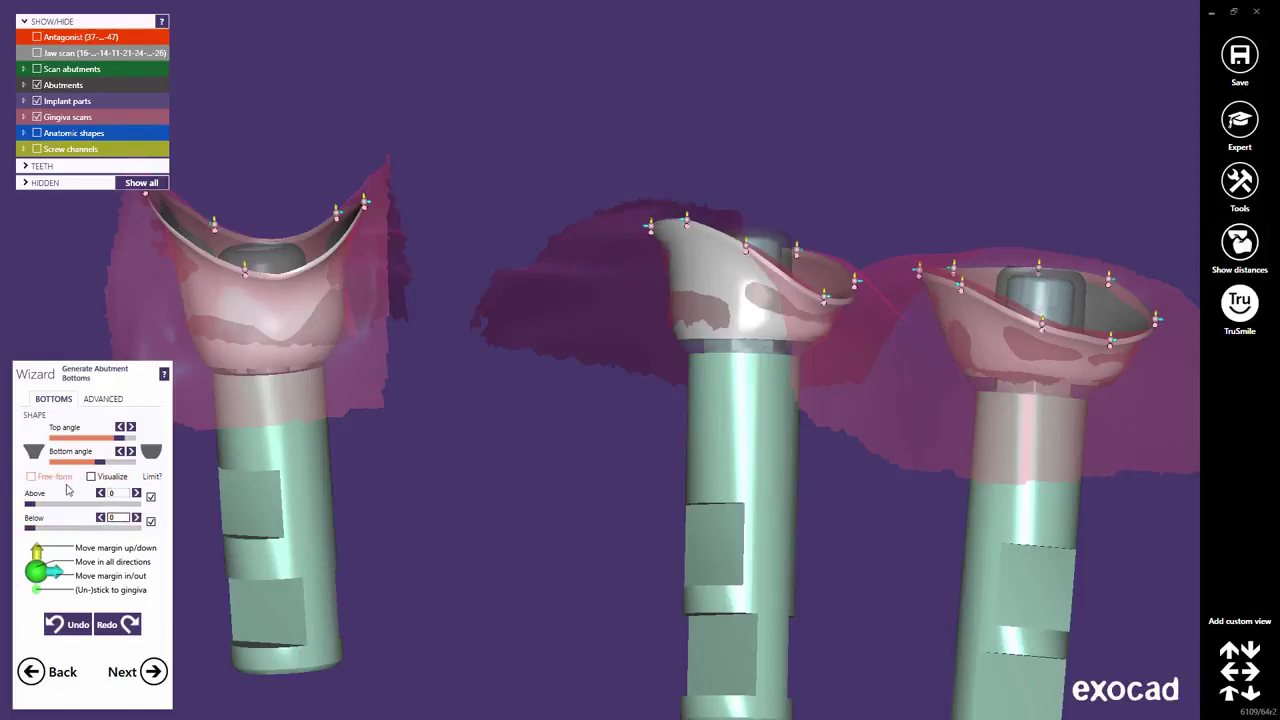
mouse_move(100, 462)
mouse_down()
mouse_move(70, 469)
mouse_move(115, 470)
mouse_move(59, 471)
mouse_move(128, 472)
mouse_move(88, 472)
mouse_move(103, 473)
mouse_move(112, 440)
mouse_move(62, 441)
mouse_move(128, 449)
mouse_move(100, 451)
mouse_up()
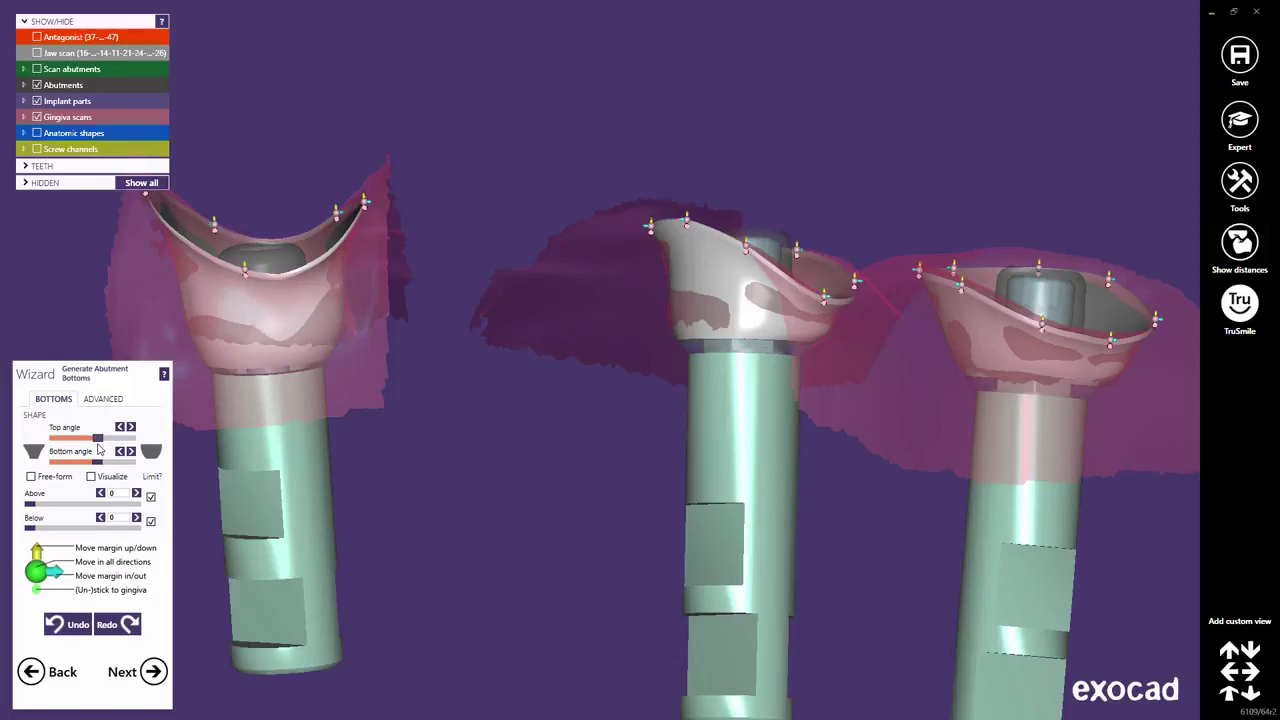
Step: Shift two neighbouring margin points slightly on the deeply scalloped abutment, one on the rear rim and one at the end
drag(100, 451, 100, 451)
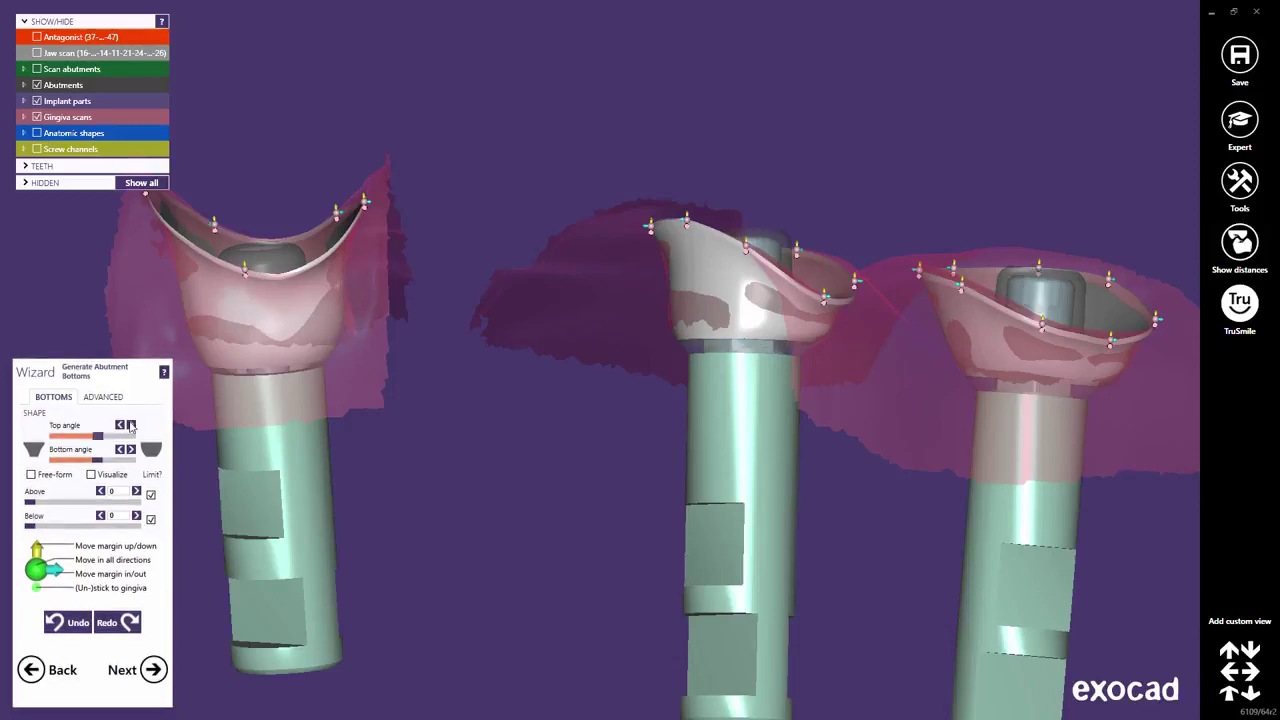
middle_drag(259, 303, 613, 340)
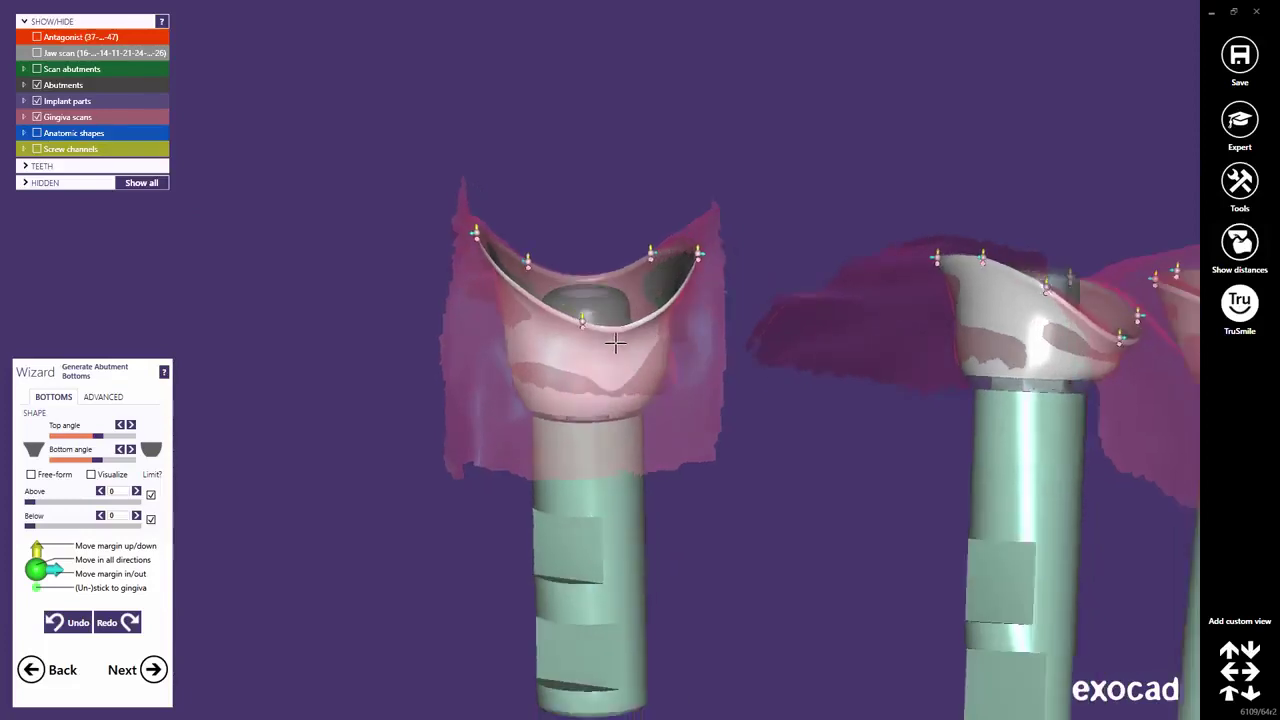
scroll(613, 340, up, 6)
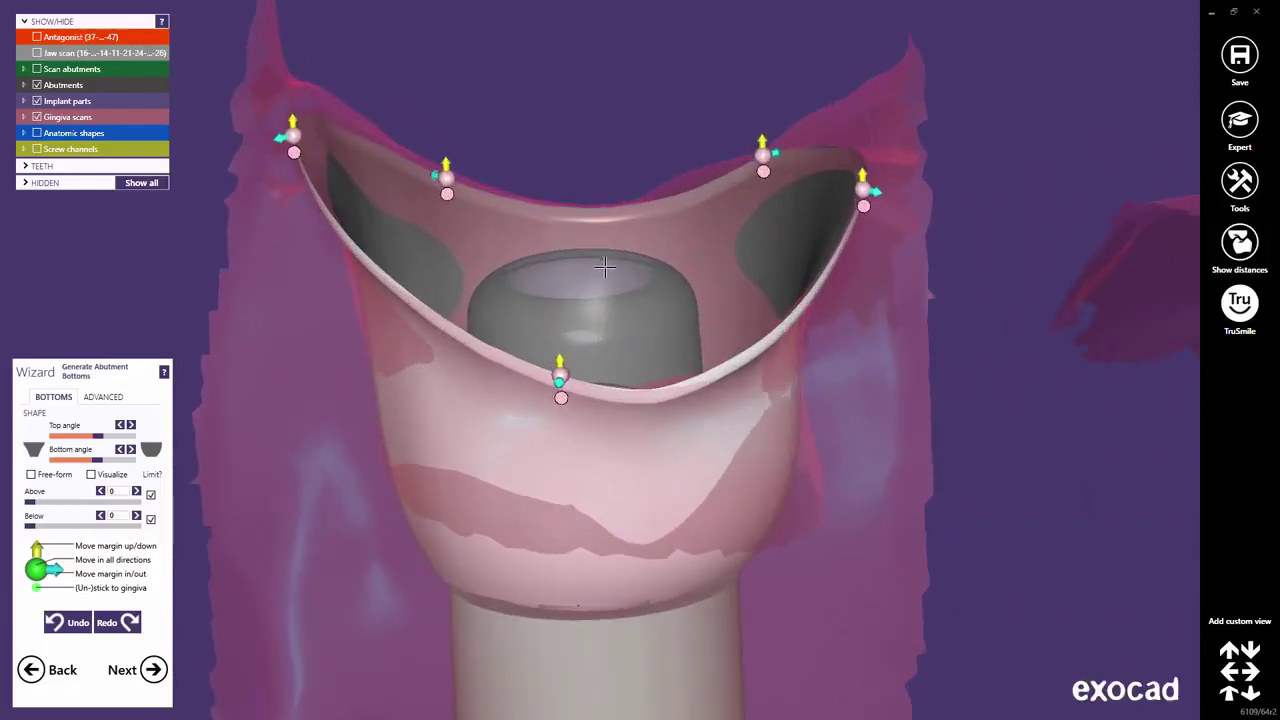
right_drag(604, 265, 669, 223)
middle_drag(669, 223, 683, 345)
right_drag(683, 345, 683, 355)
scroll(711, 228, up, 3)
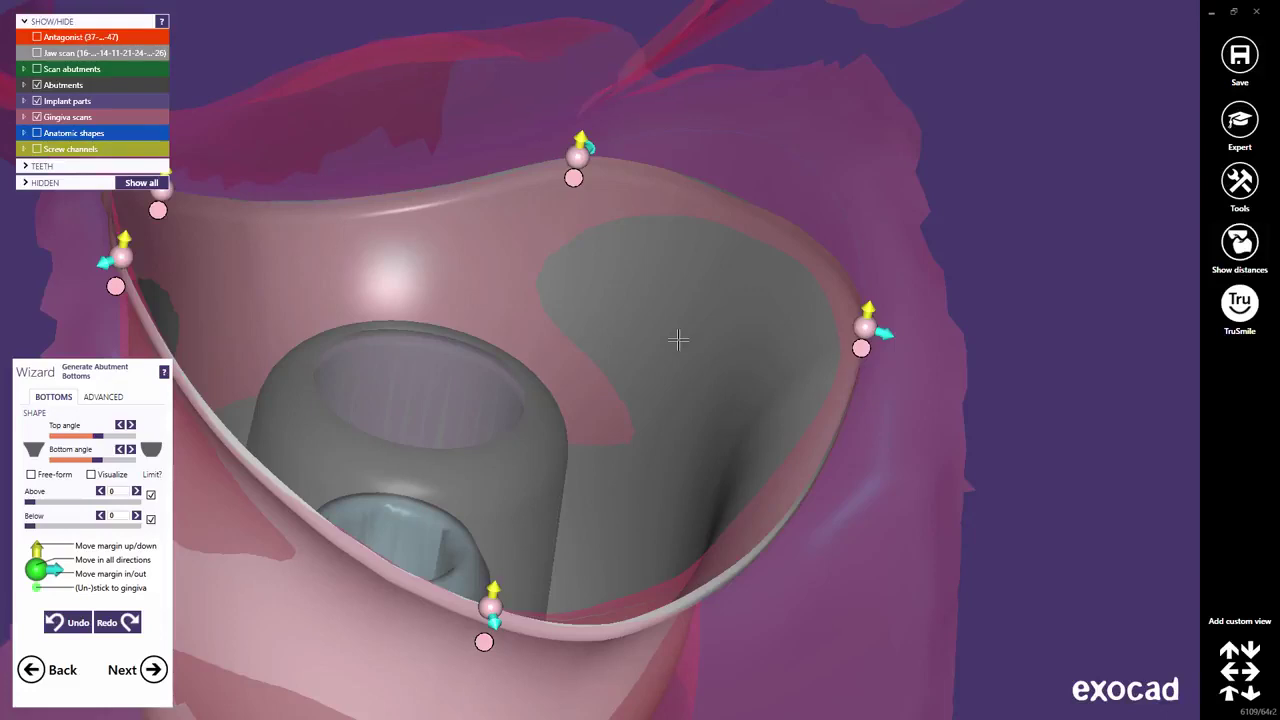
mouse_move(580, 157)
mouse_down()
mouse_move(571, 217)
mouse_move(570, 160)
mouse_up()
drag(848, 325, 873, 343)
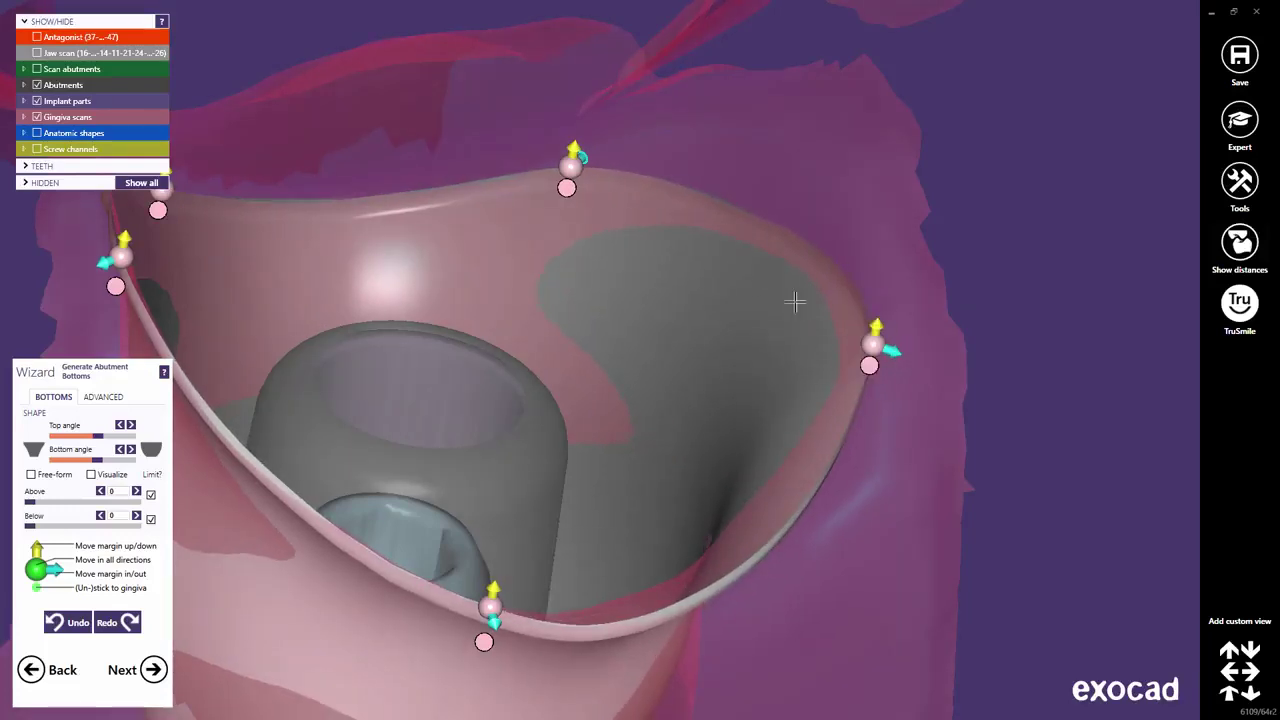
Step: Add a margin point between the two adjusted points on the scalloped abutment and pull it outward to widen the rim's corner
click(737, 209)
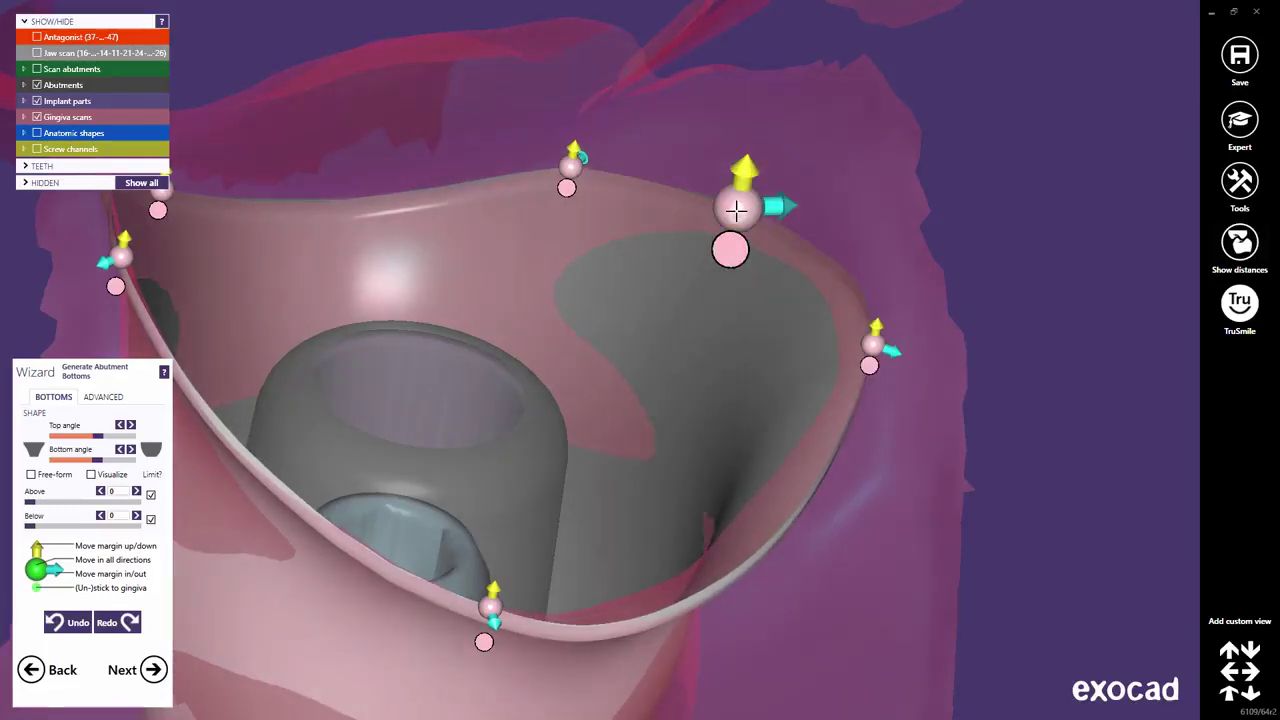
drag(737, 207, 760, 135)
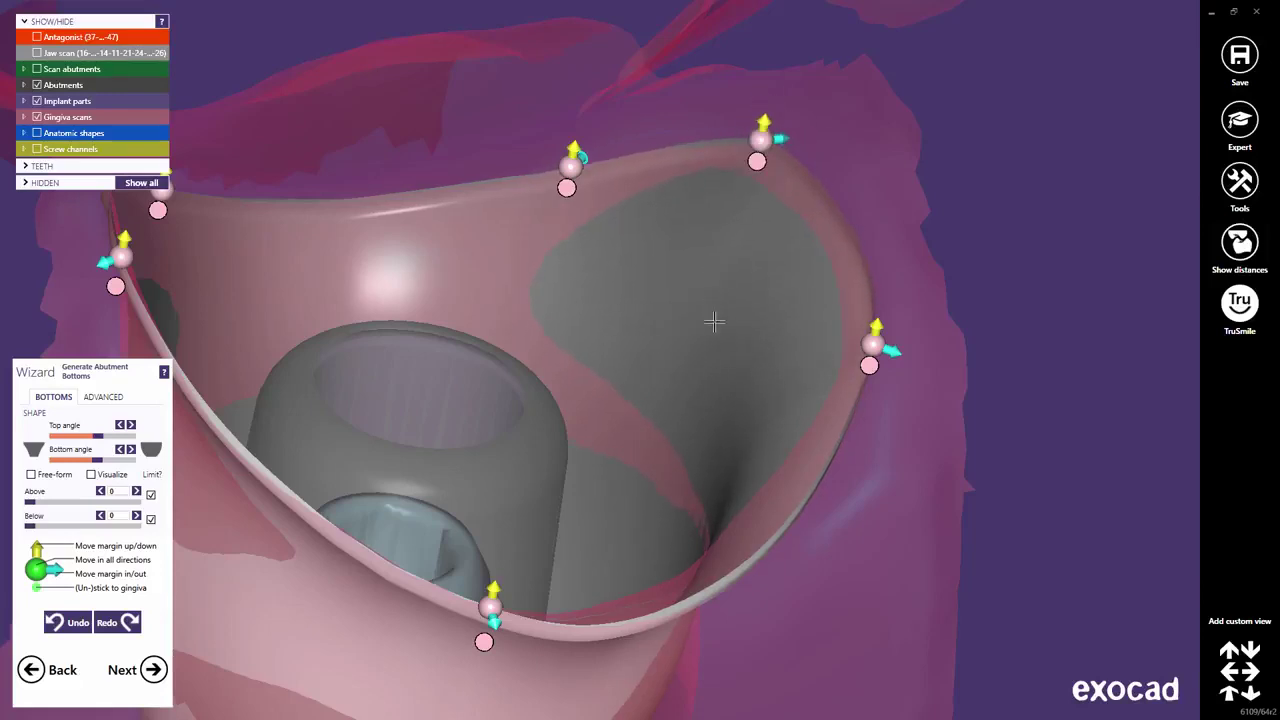
double_click(712, 417)
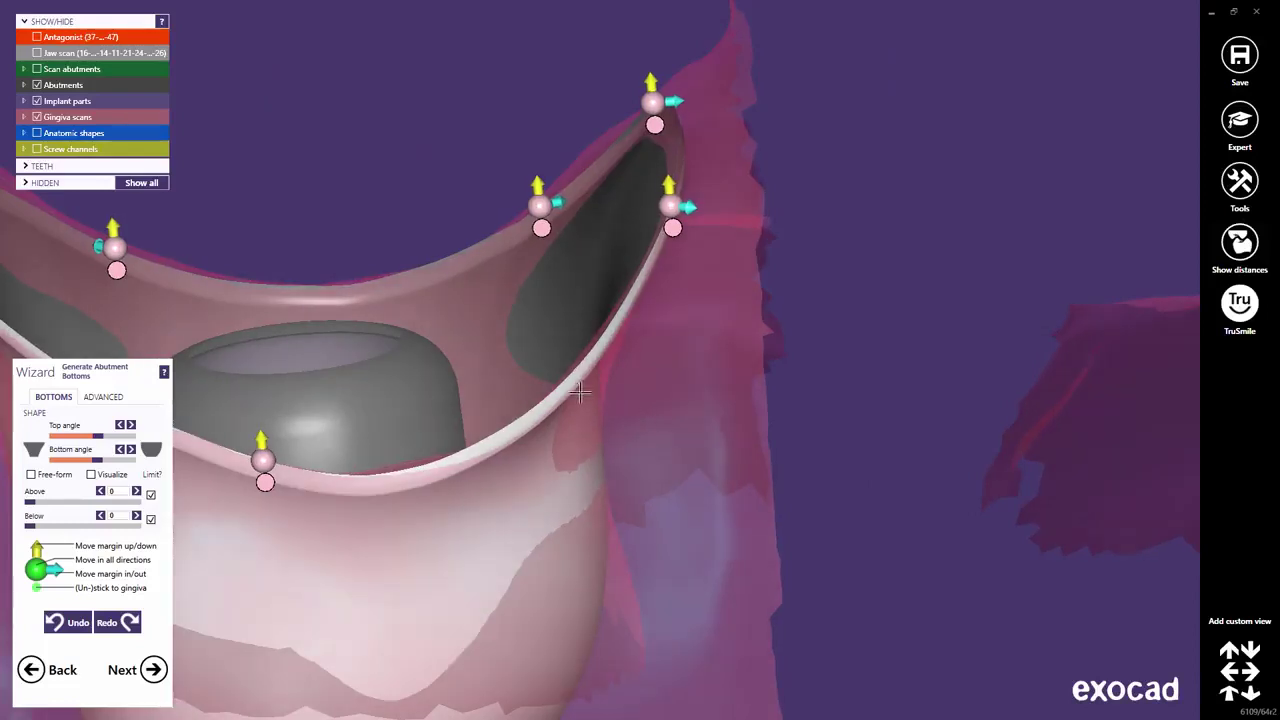
Step: Add and reposition a margin point on the front rim of the scalloped abutment and draw the opposite end point slightly inward
click(558, 393)
scroll(536, 431, down, 2)
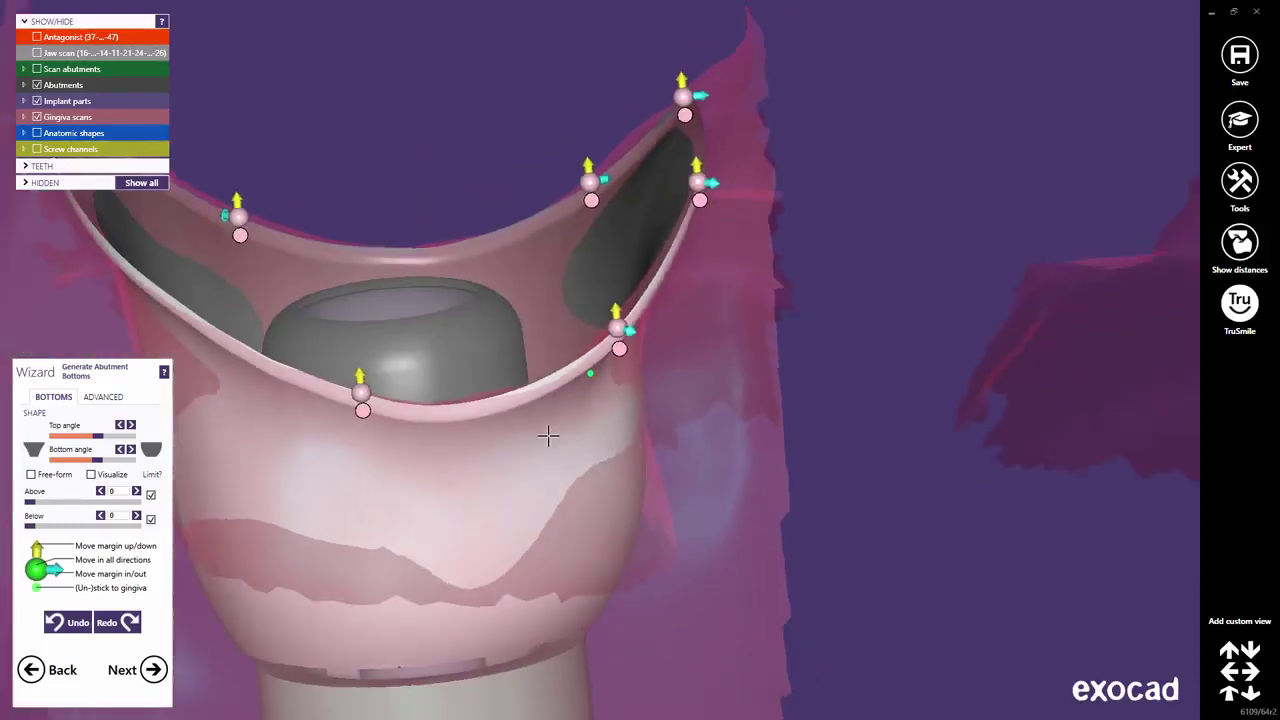
mouse_move(549, 434)
right_down()
mouse_move(571, 437)
mouse_move(568, 425)
right_up()
drag(585, 357, 548, 372)
right_drag(484, 420, 489, 420)
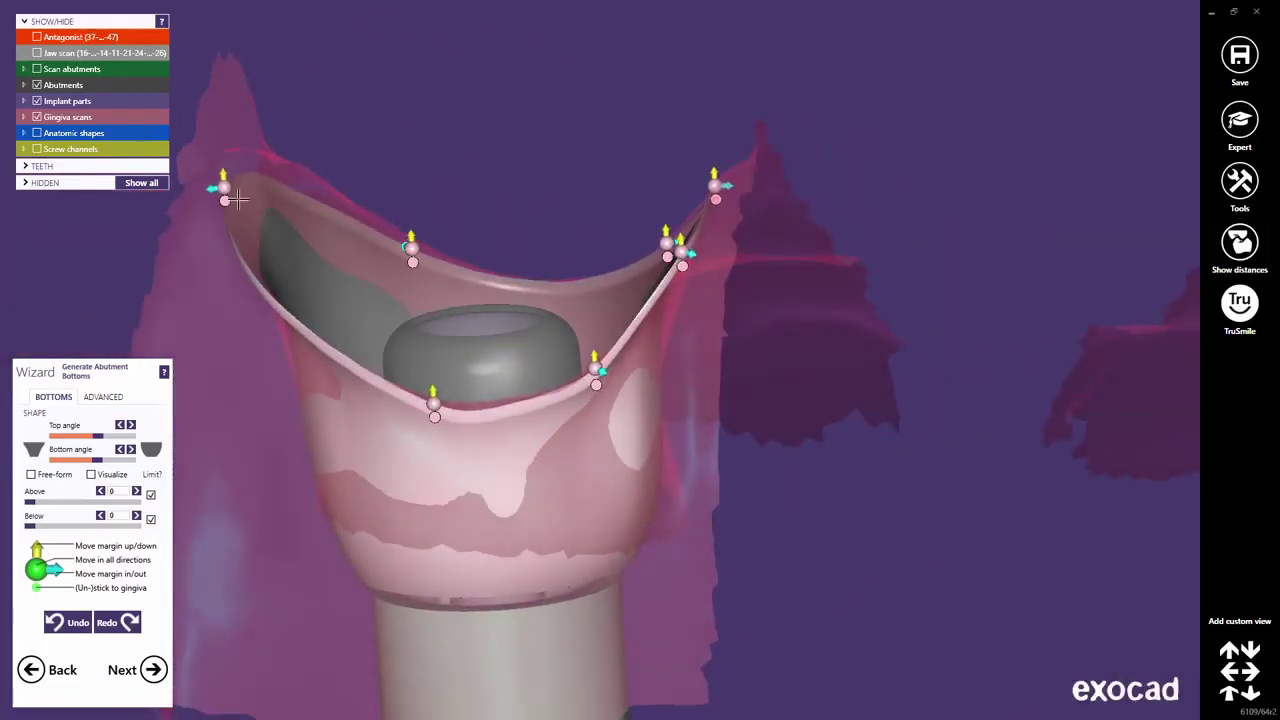
drag(228, 182, 239, 191)
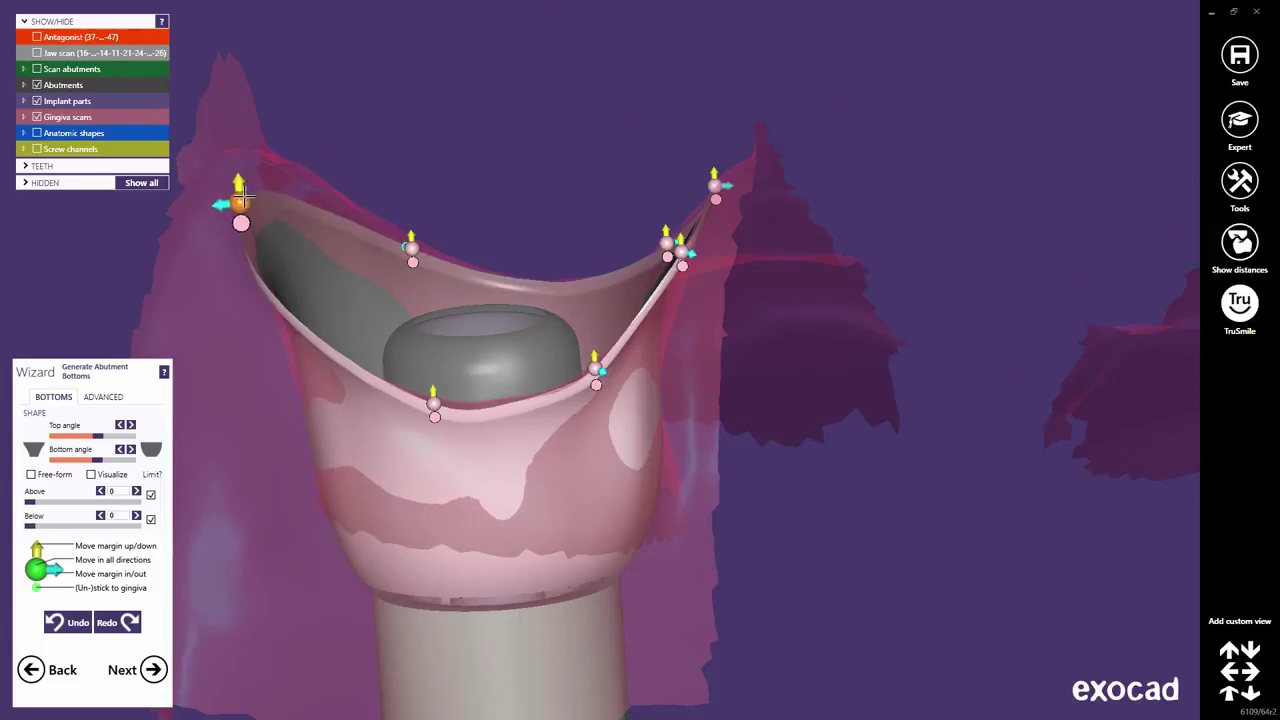
Step: Unstick the scalloped abutment's end margin point from the gingiva, move it down, and stick it to the gingiva again
middle_click(422, 300)
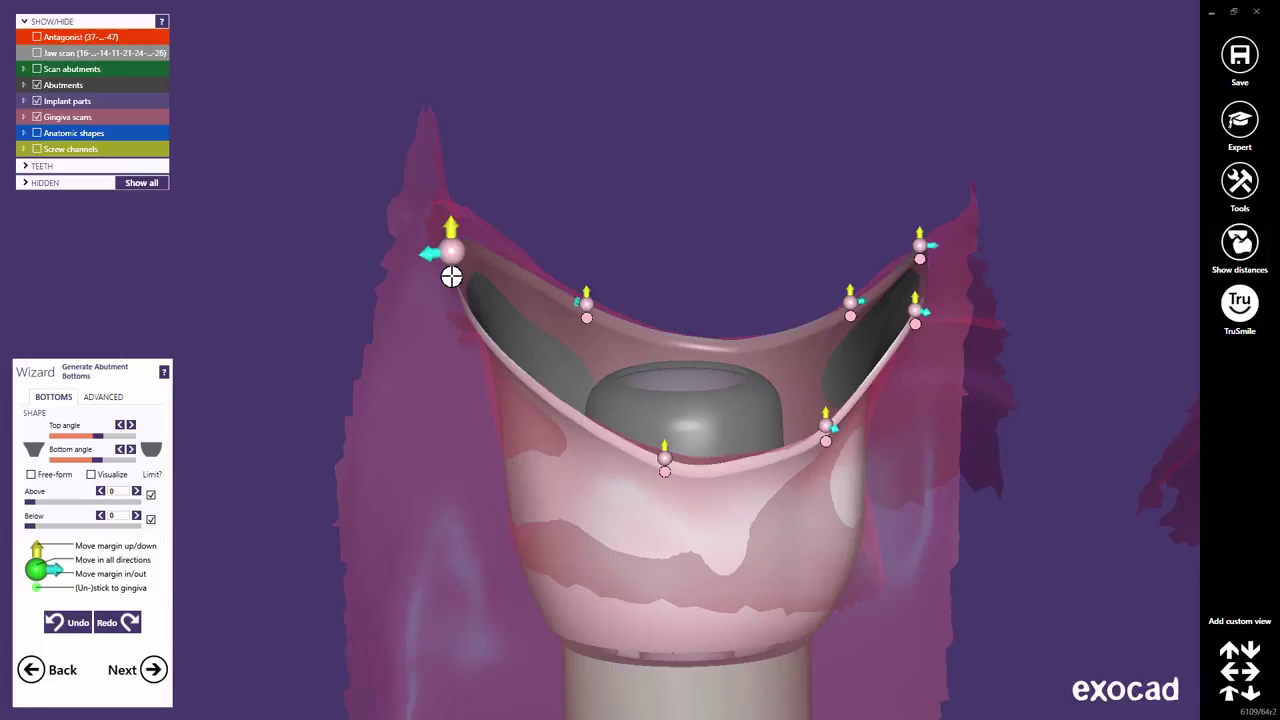
click(451, 277)
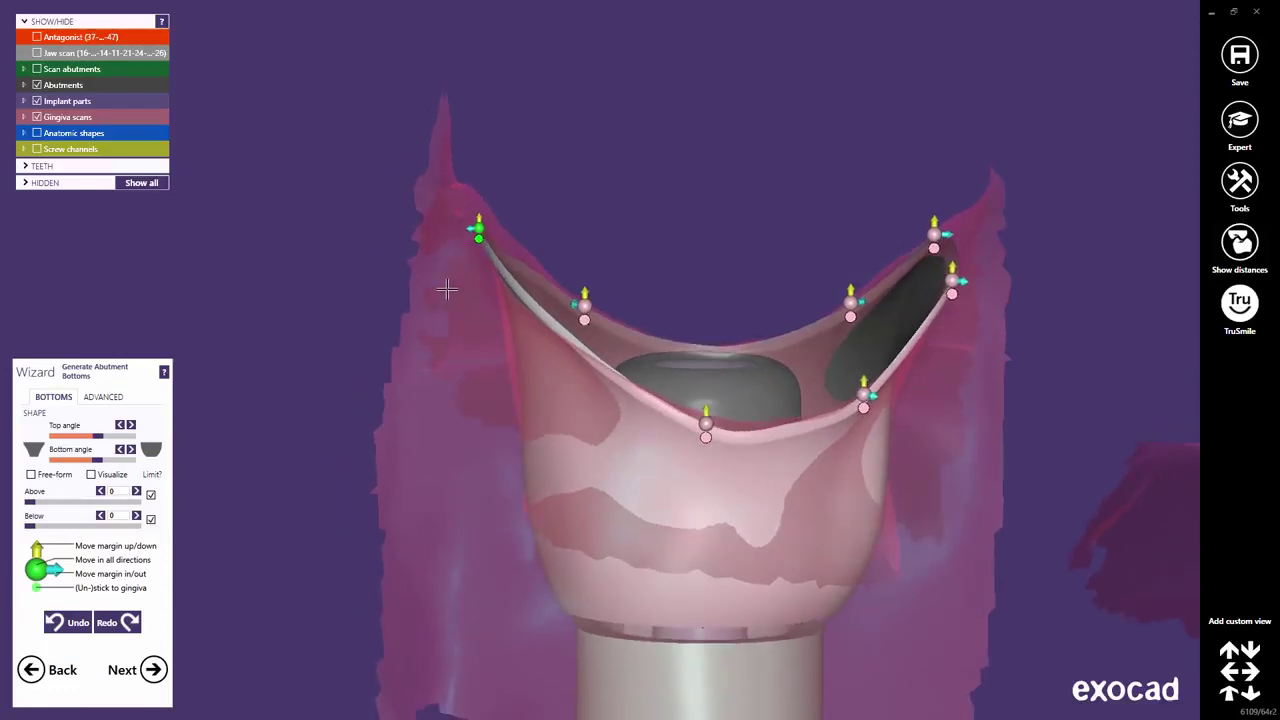
scroll(446, 289, up, 3)
drag(489, 191, 487, 280)
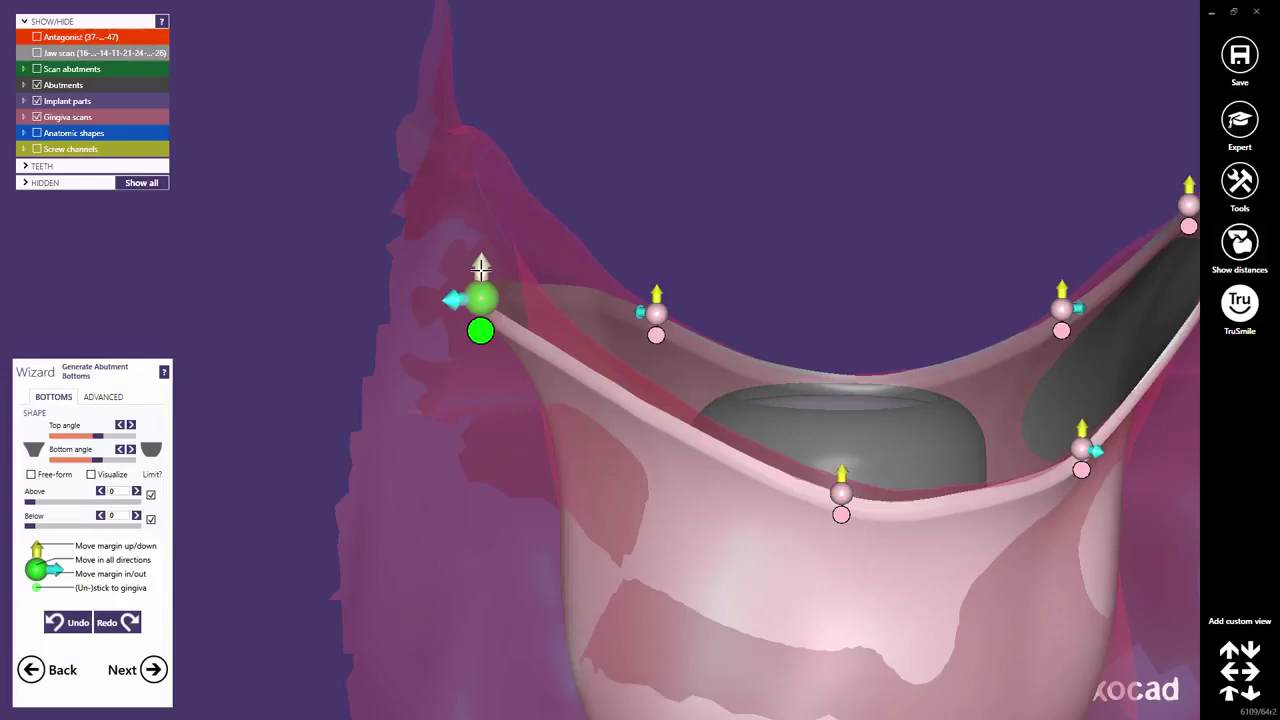
drag(481, 266, 482, 307)
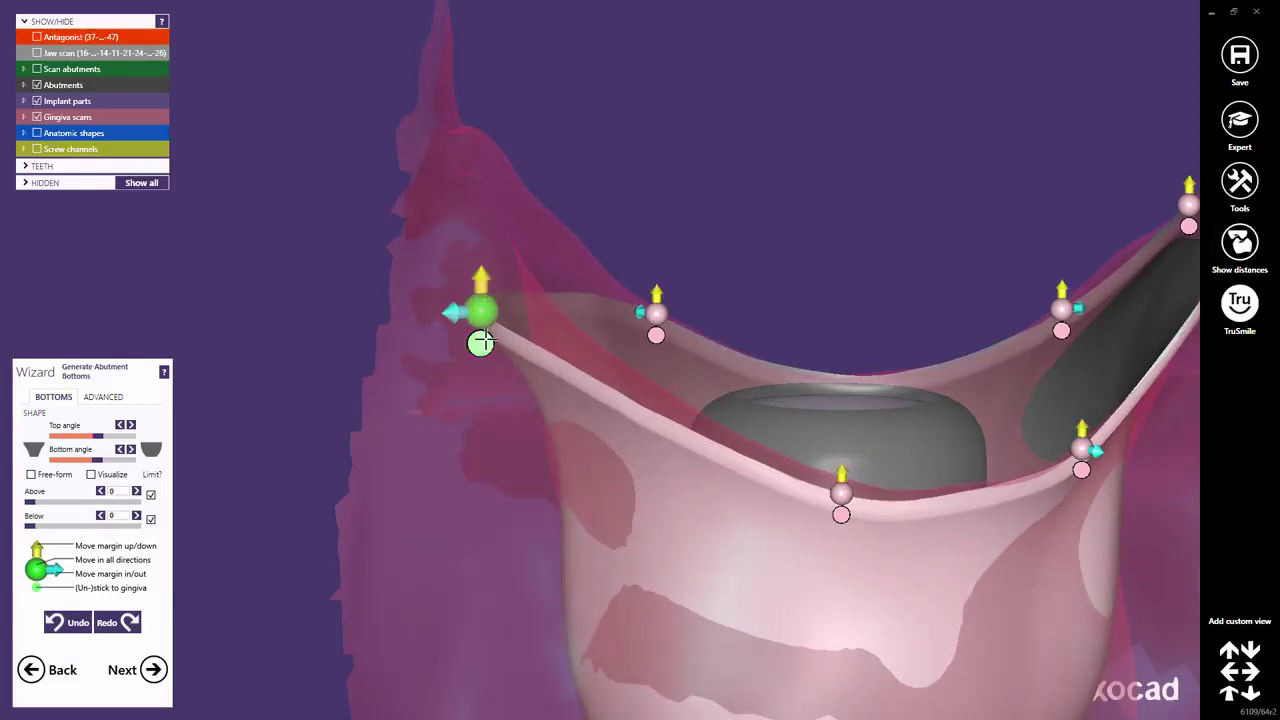
click(481, 343)
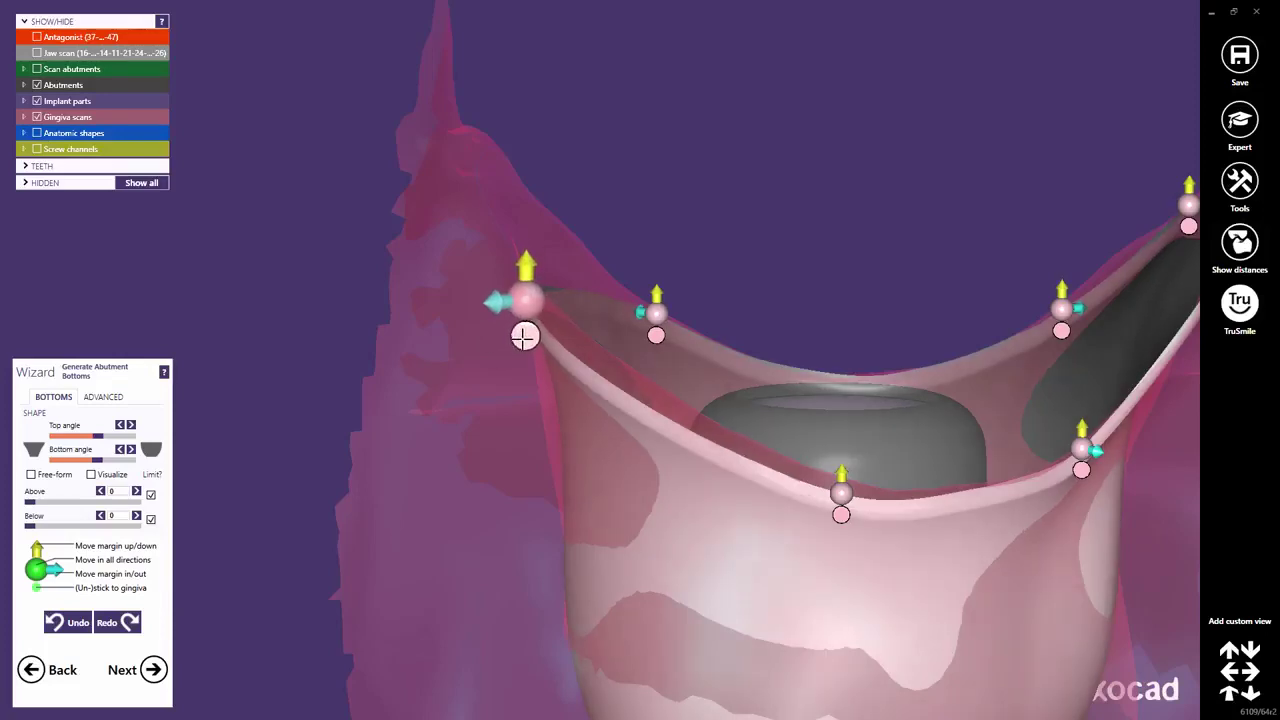
Step: Unstick all margin points of the scalloped abutment, then add a point on its rear rim and lower it
click(524, 337)
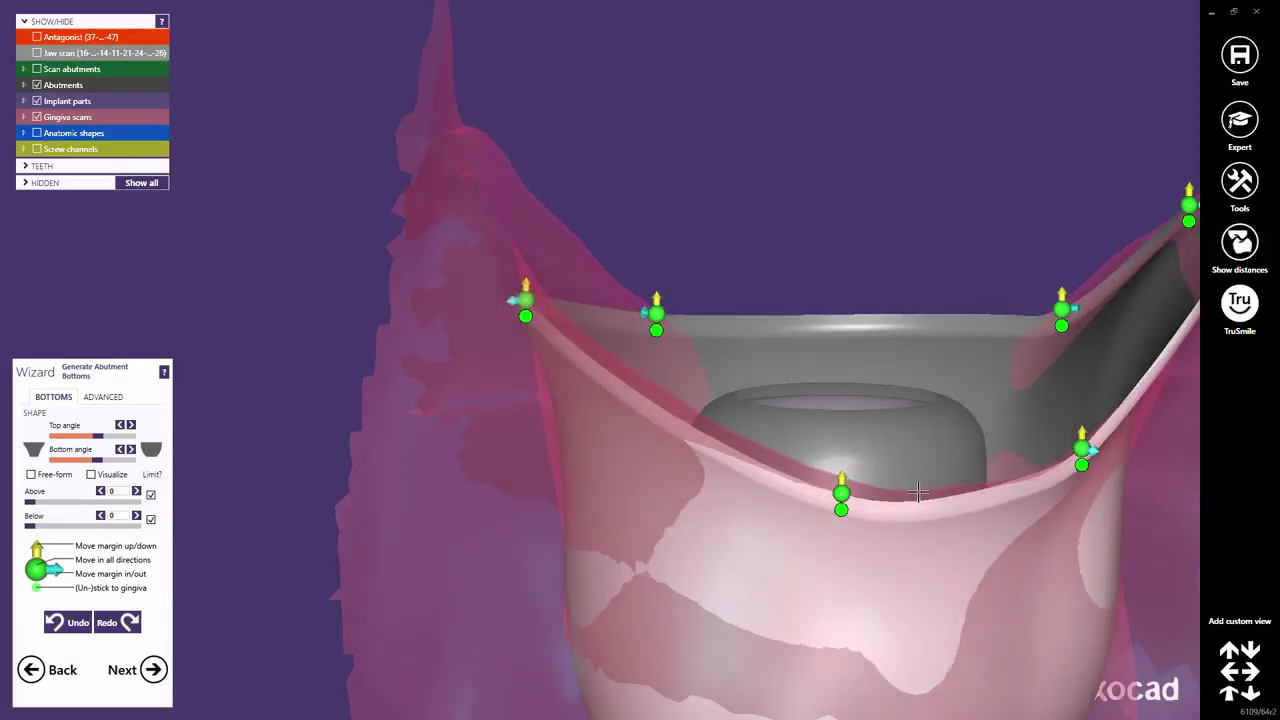
scroll(918, 492, down, 5)
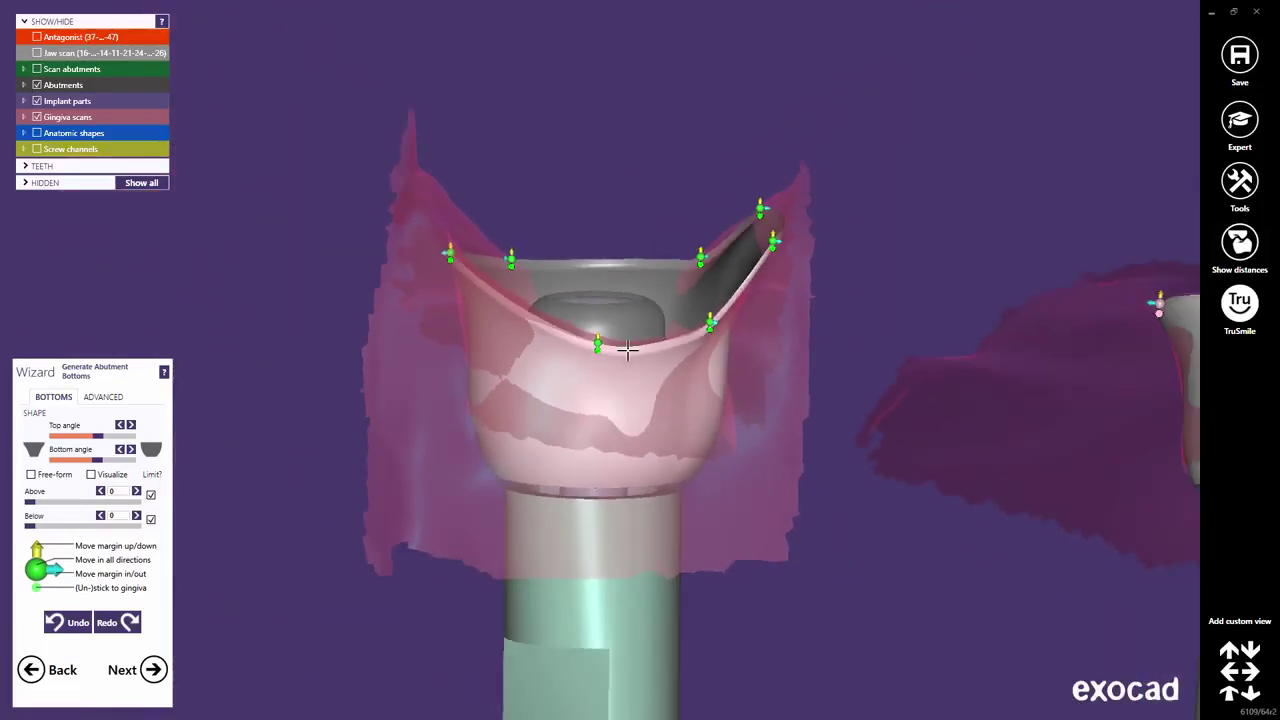
right_drag(636, 350, 640, 346)
scroll(565, 314, up, 3)
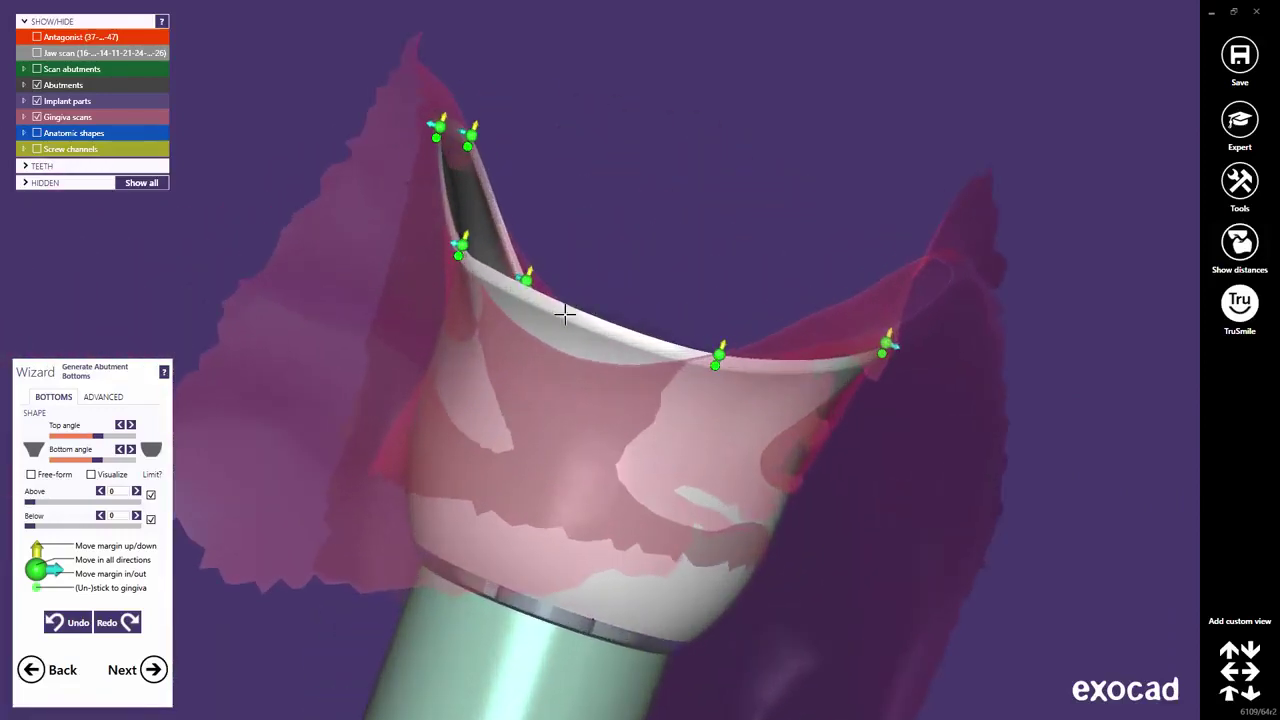
click(557, 309)
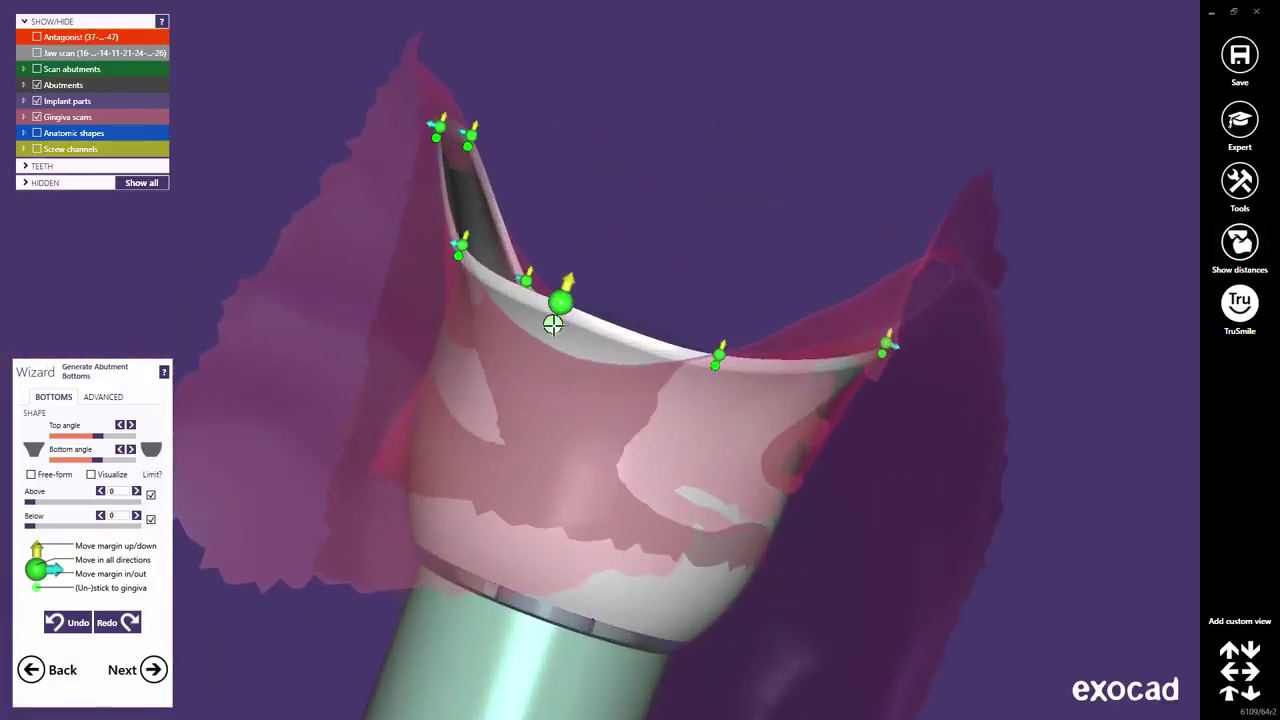
drag(553, 323, 535, 367)
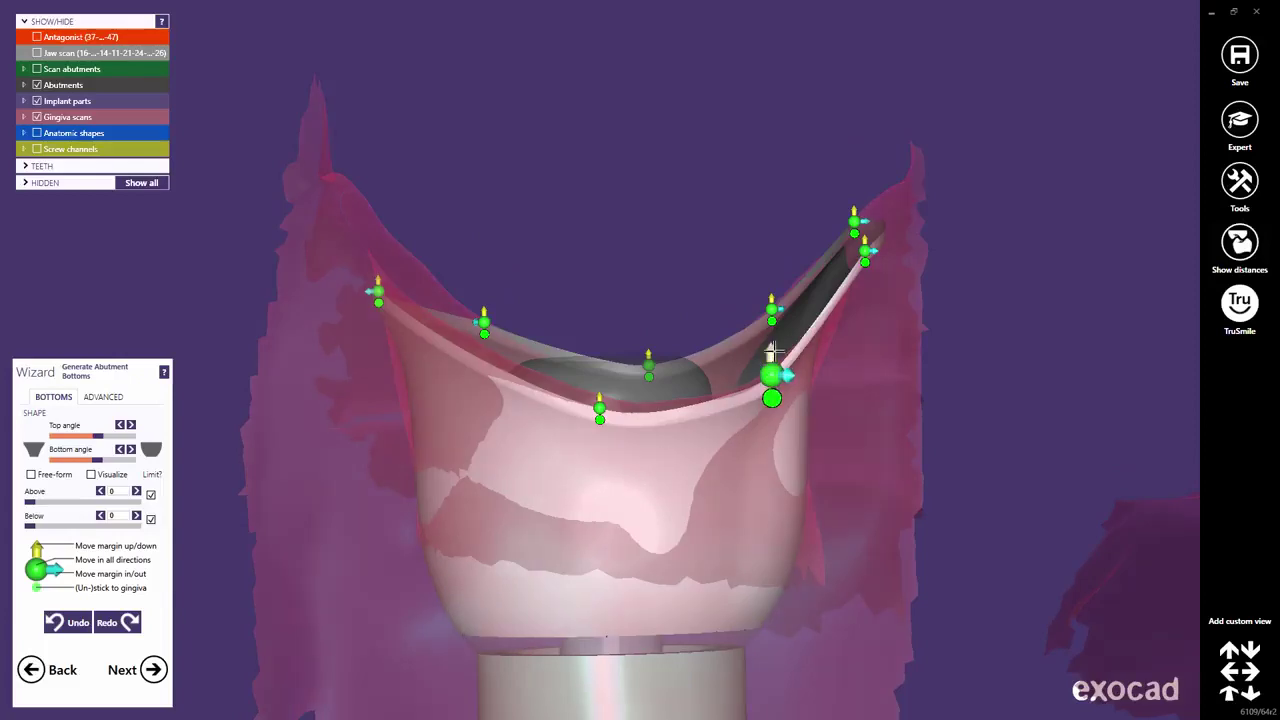
Step: Lower the scalloped abutment's whole margin and stick all its points back to the gingiva
drag(773, 350, 765, 416)
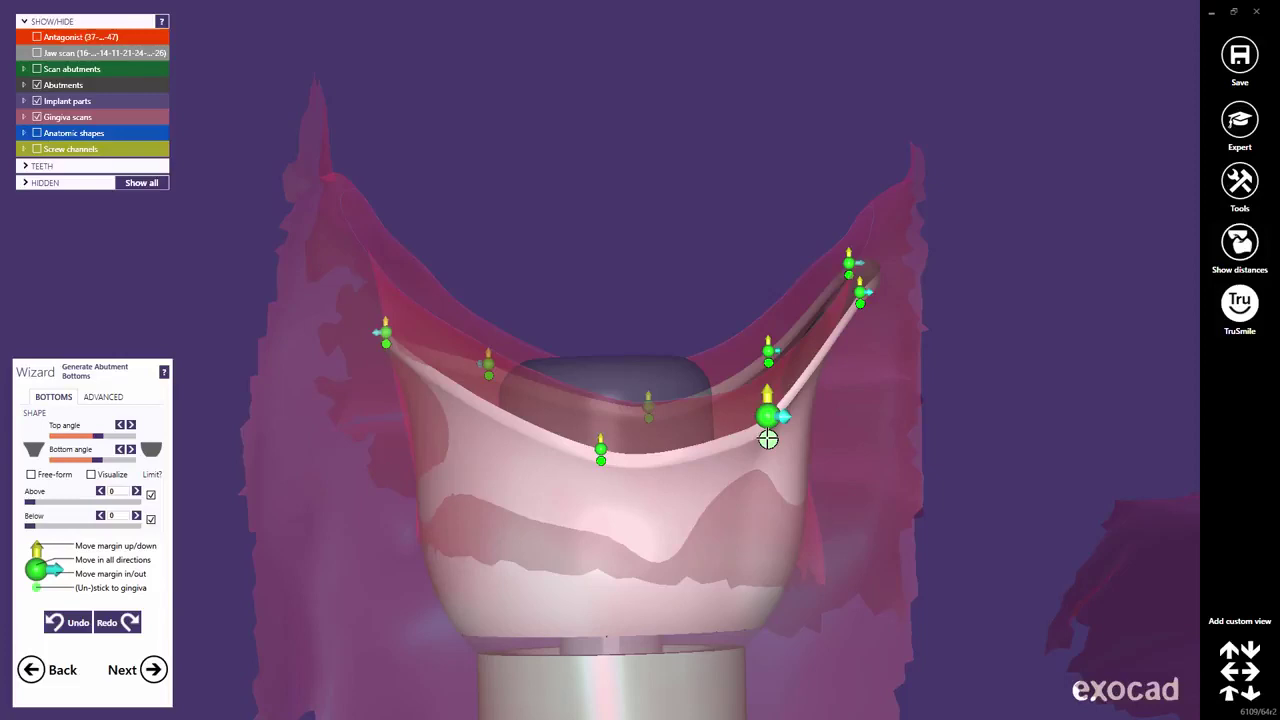
click(767, 440)
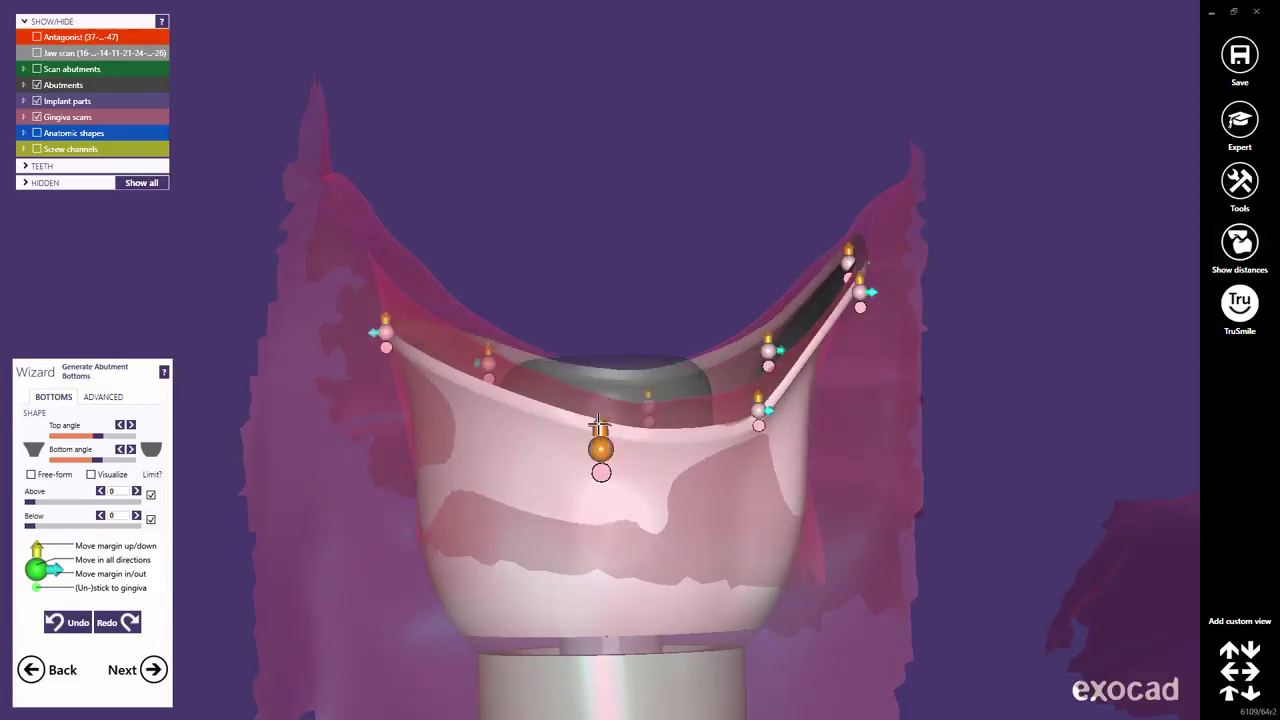
Step: Reposition individual margin points around the scalloped abutment while they remain stuck to the gingiva
right_drag(762, 420, 878, 285)
drag(880, 283, 860, 325)
right_drag(858, 324, 745, 400)
drag(471, 294, 454, 232)
right_drag(320, 294, 303, 294)
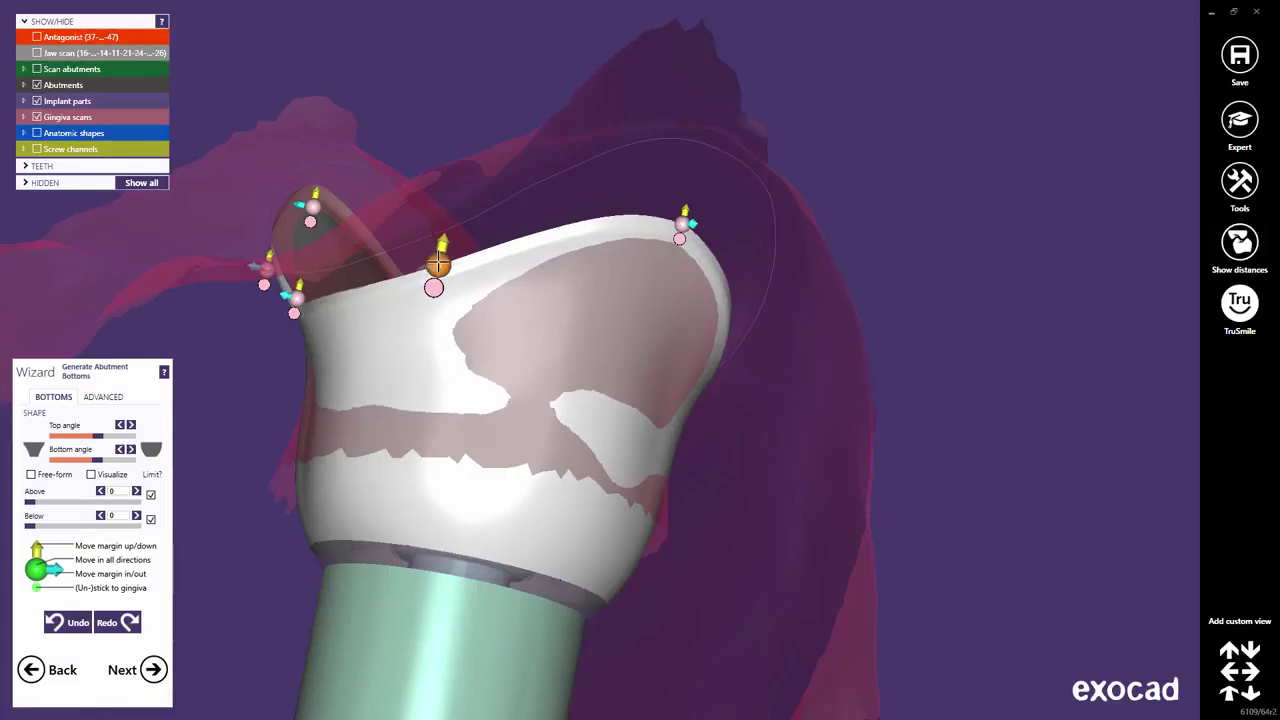
right_drag(428, 282, 400, 277)
mouse_move(400, 277)
mouse_down()
mouse_move(383, 275)
mouse_move(389, 260)
mouse_up()
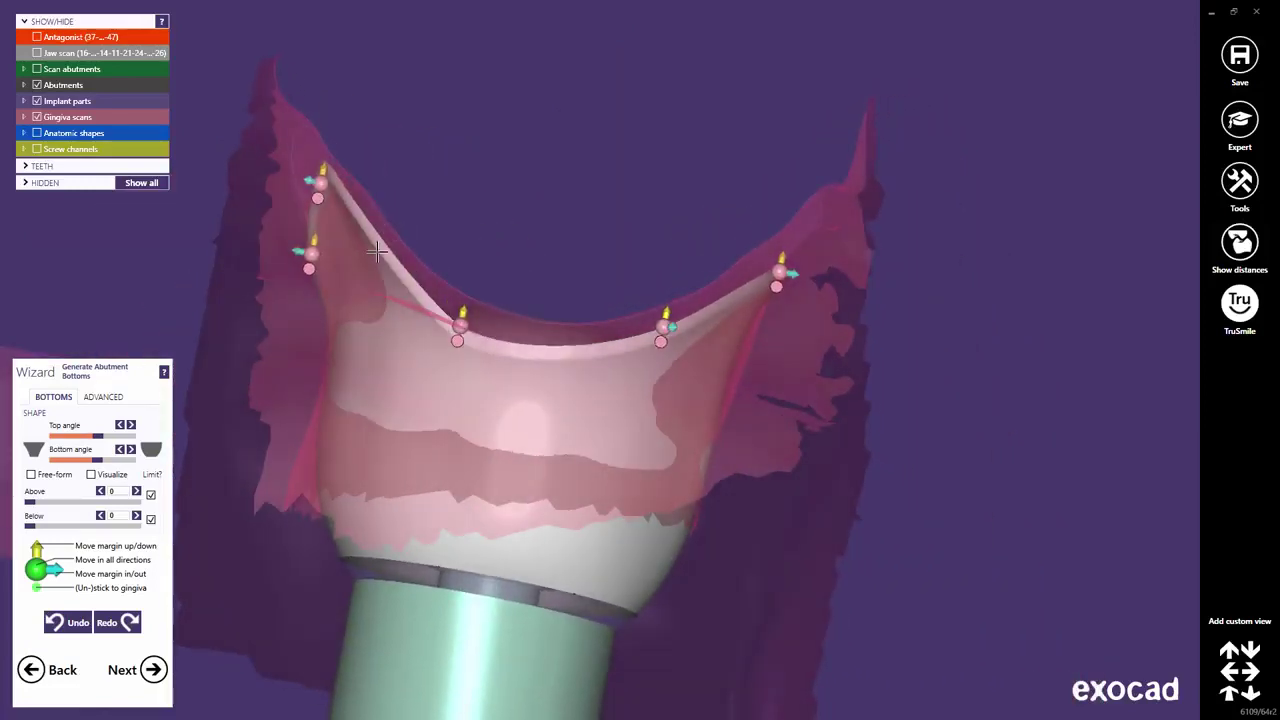
right_drag(393, 231, 327, 150)
drag(327, 150, 289, 140)
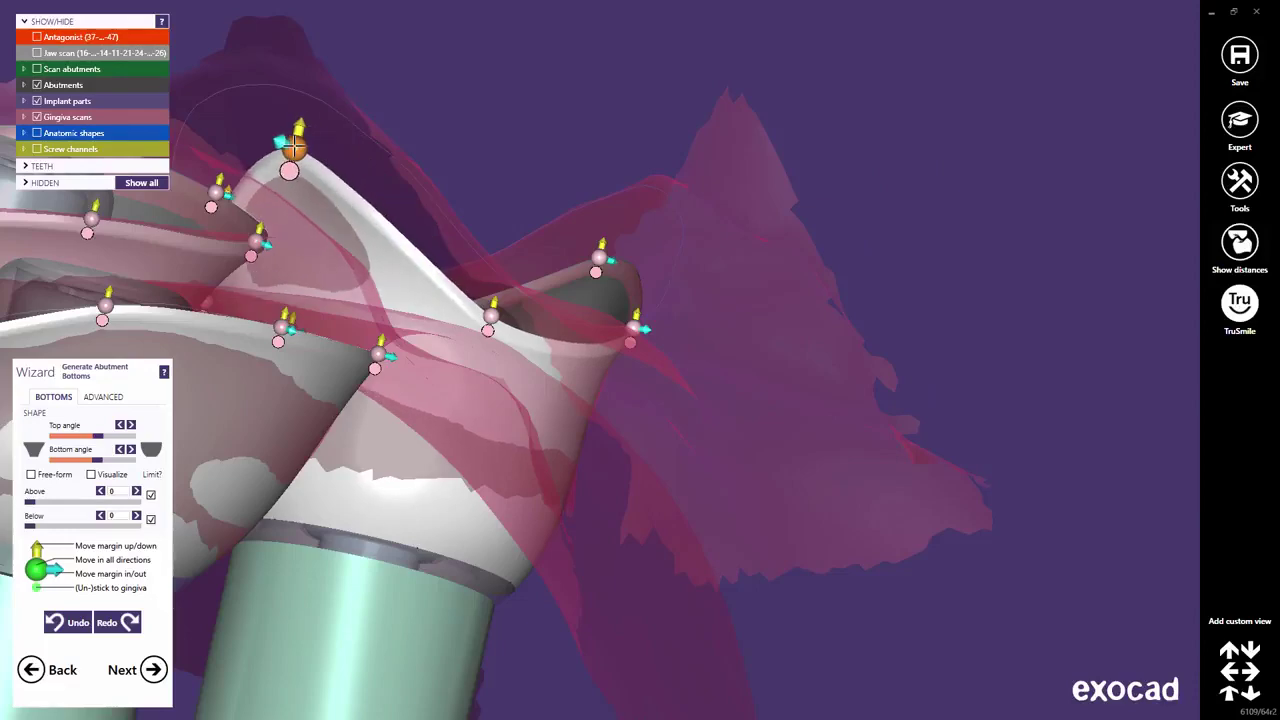
Step: Add a margin point on the sloping front rim of the scalloped abutment and adjust it with the margin stuck to the gingiva
right_drag(289, 140, 304, 320)
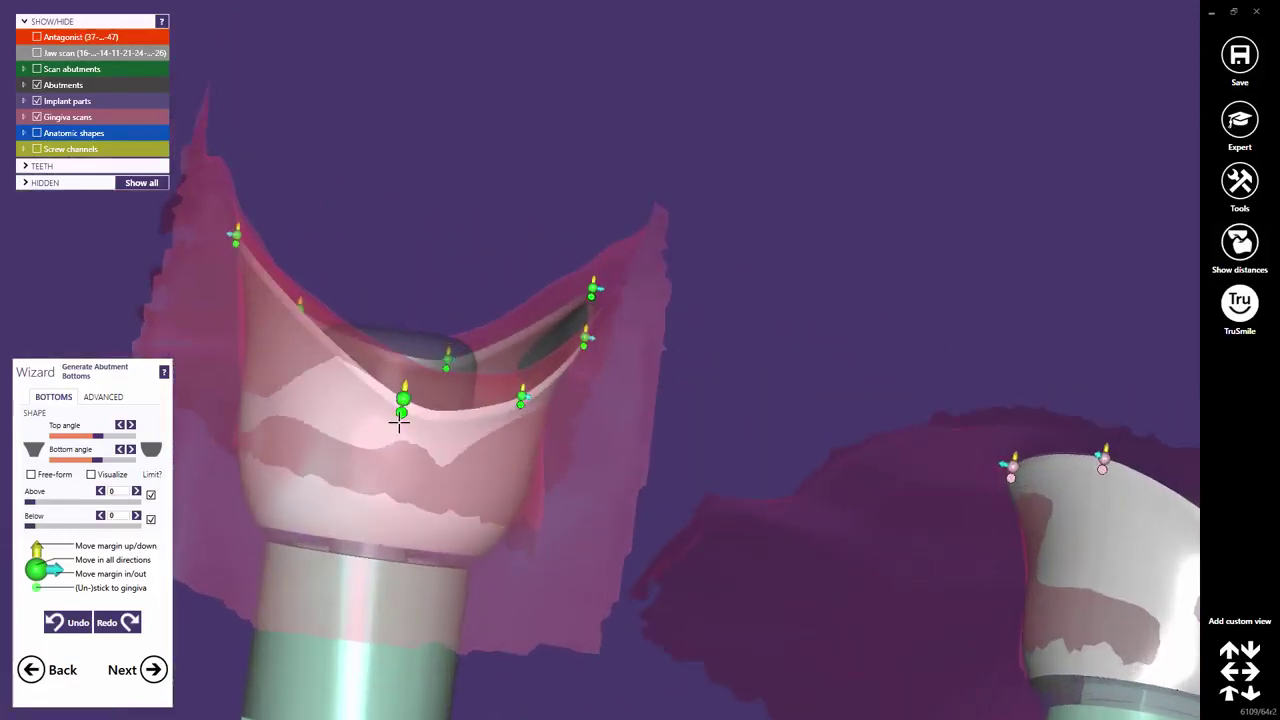
right_drag(400, 416, 300, 329)
drag(302, 318, 305, 343)
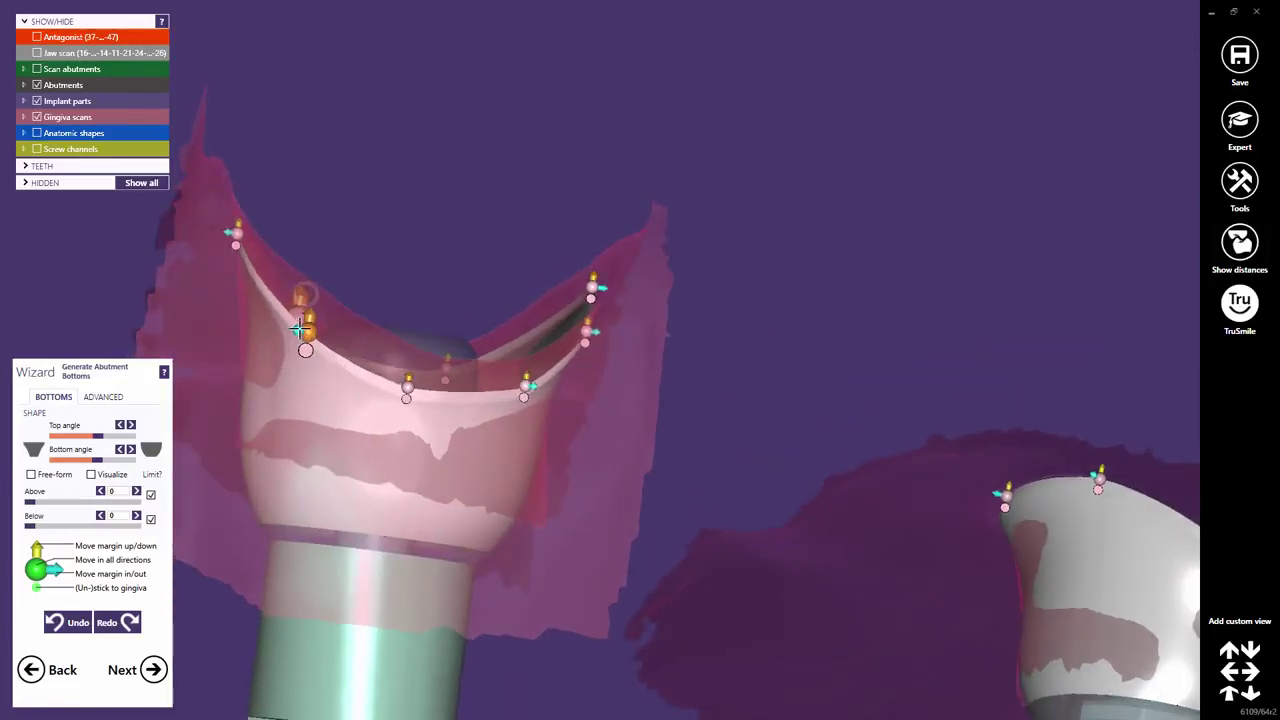
Step: Unstick all margin points of the scalloped abutment and move the whole margin slightly outward
scroll(434, 403, down, 3)
right_drag(434, 403, 470, 320)
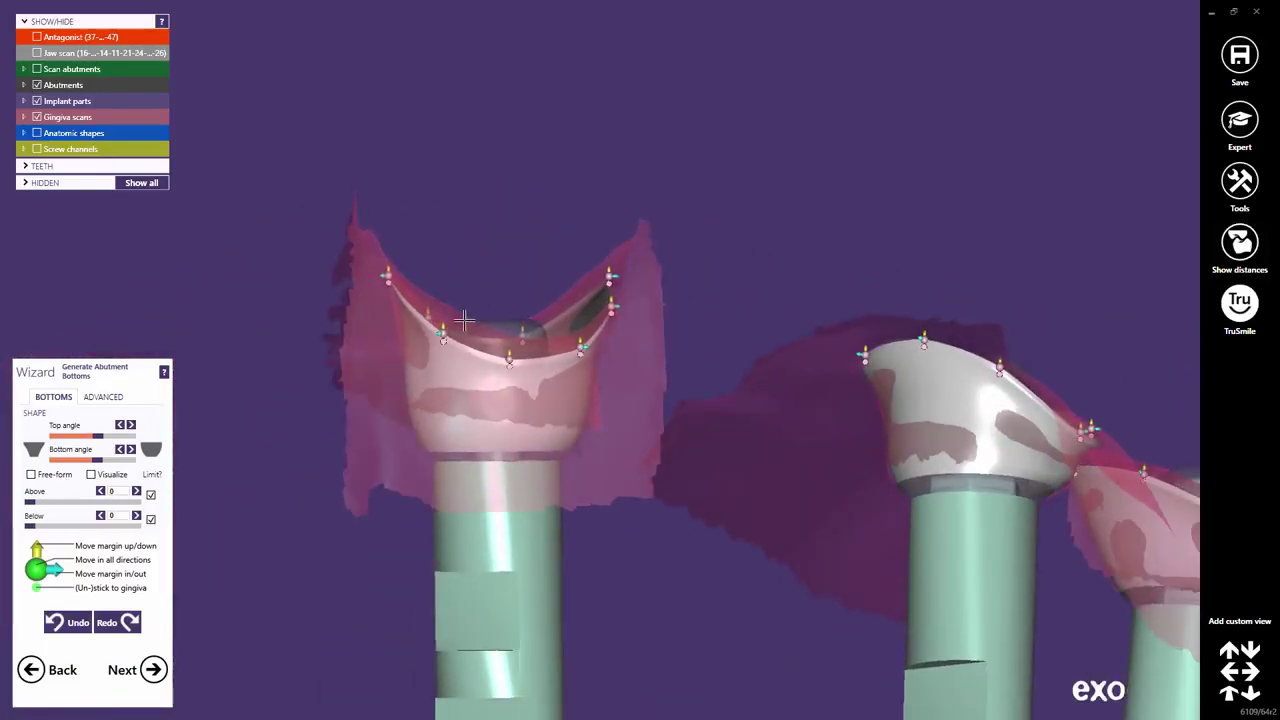
scroll(380, 266, up, 2)
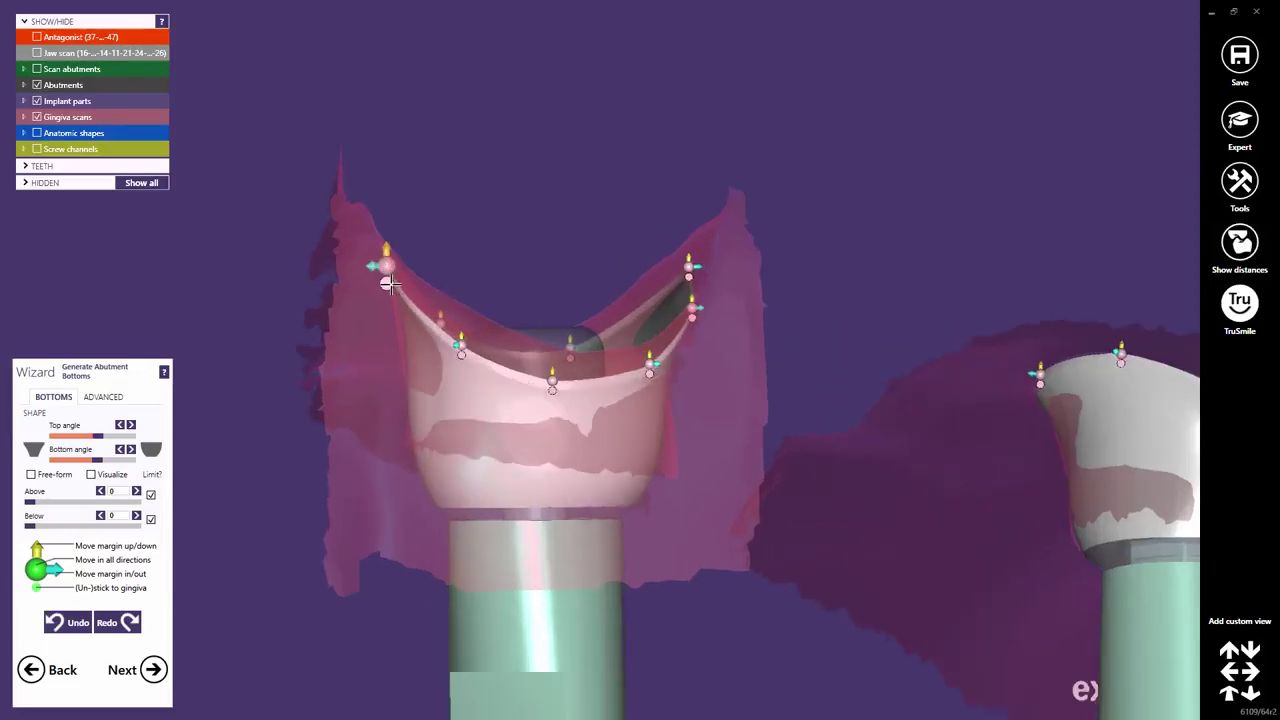
drag(370, 263, 372, 266)
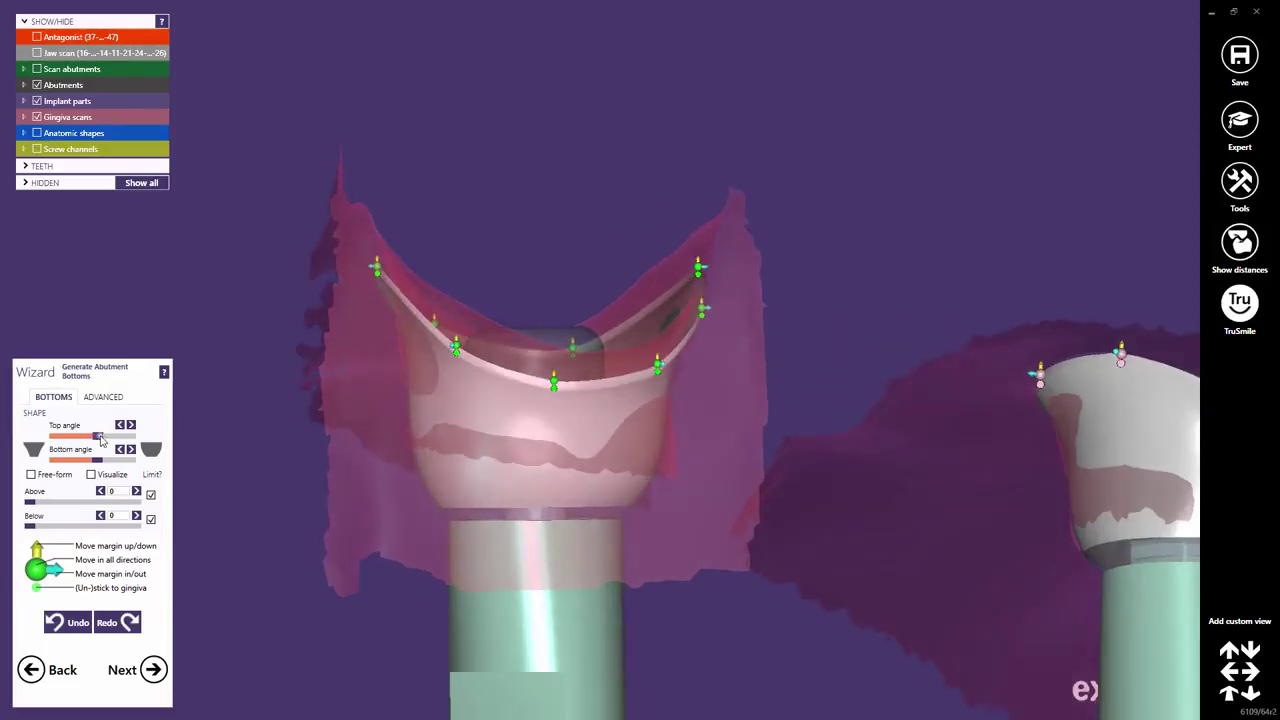
Step: Increase the top angle of the abutment bottoms and turn off the above and below gingiva limits
drag(100, 440, 122, 438)
click(150, 495)
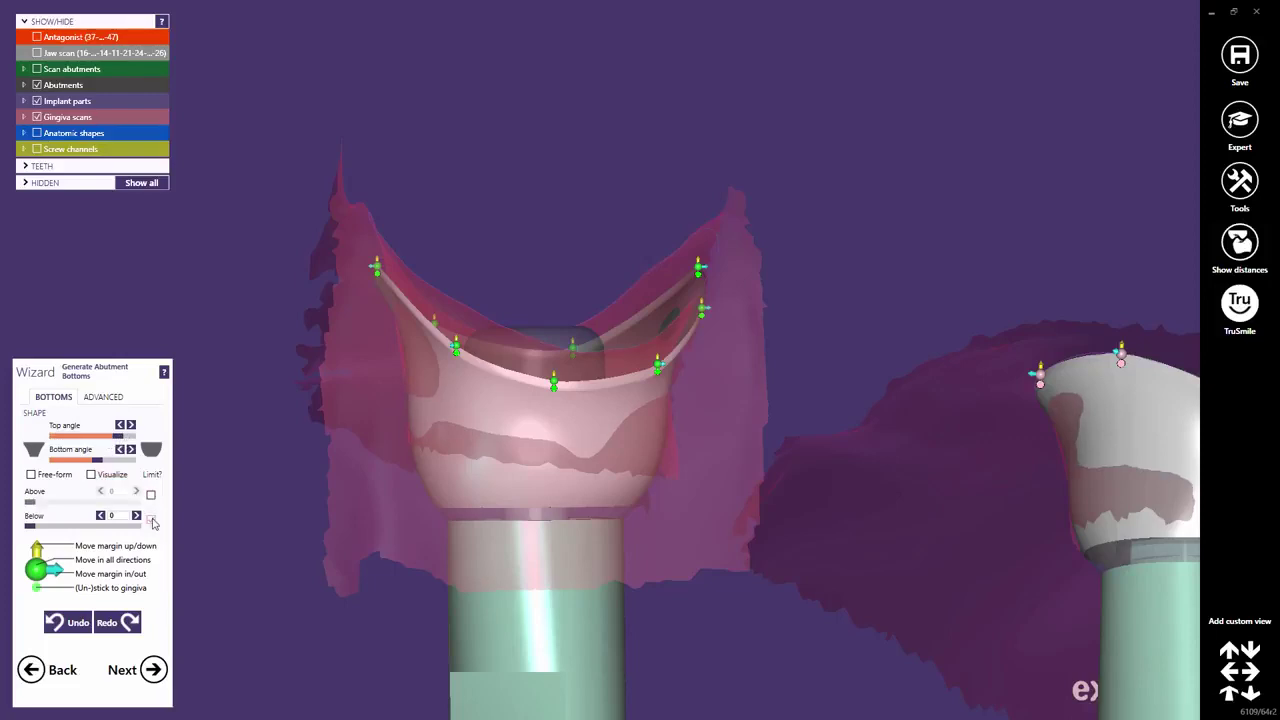
click(130, 450)
Step: Bring all three abutments into view and open the advanced settings for the abutment bottoms
scroll(725, 442, down, 5)
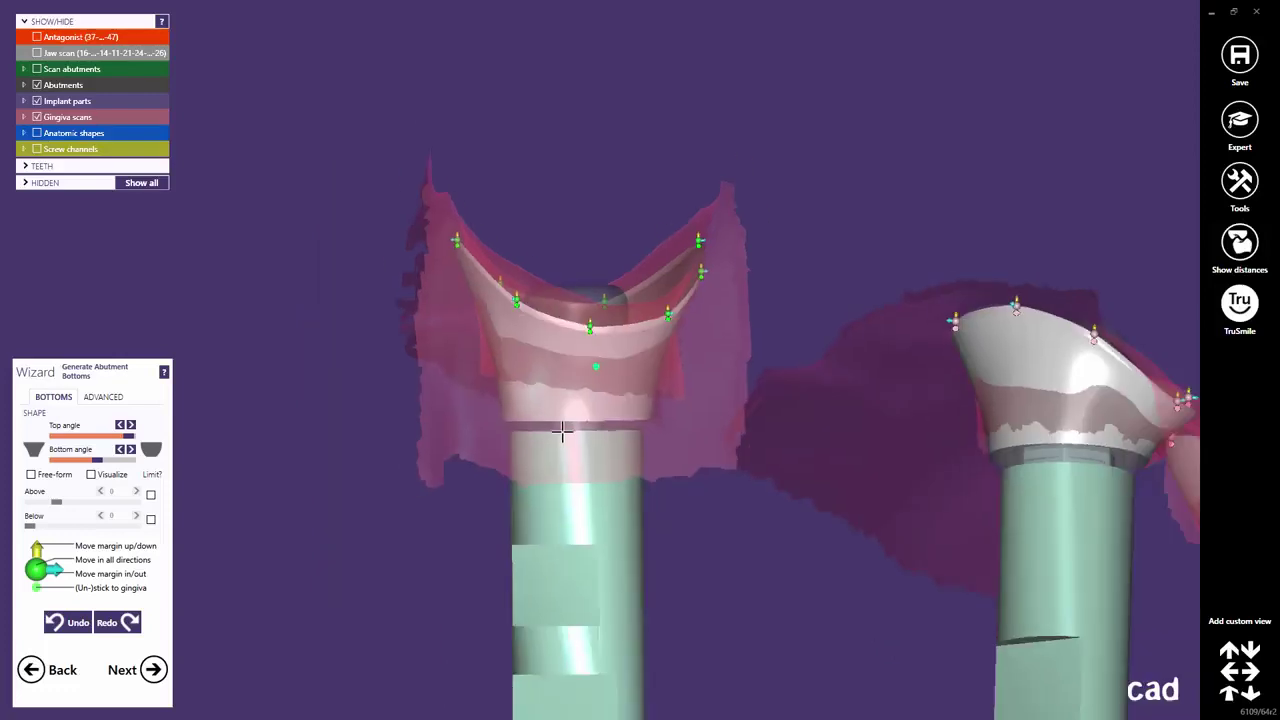
right_drag(725, 442, 575, 364)
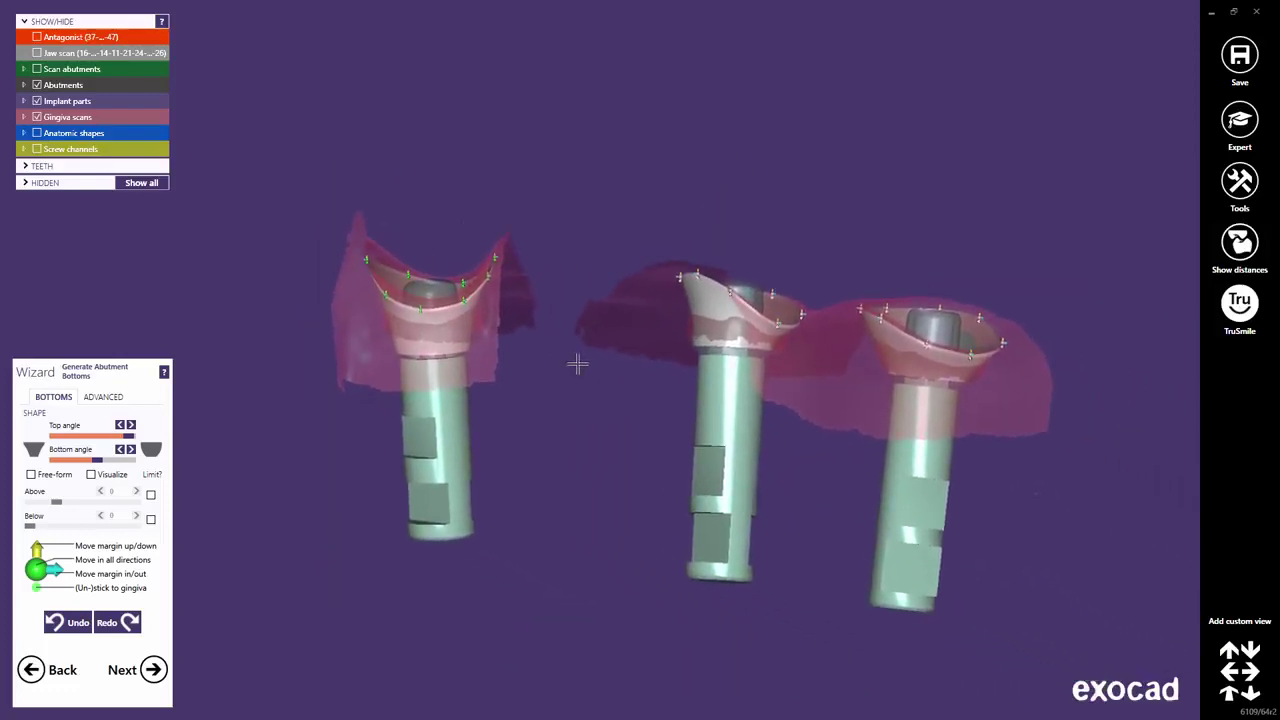
click(102, 400)
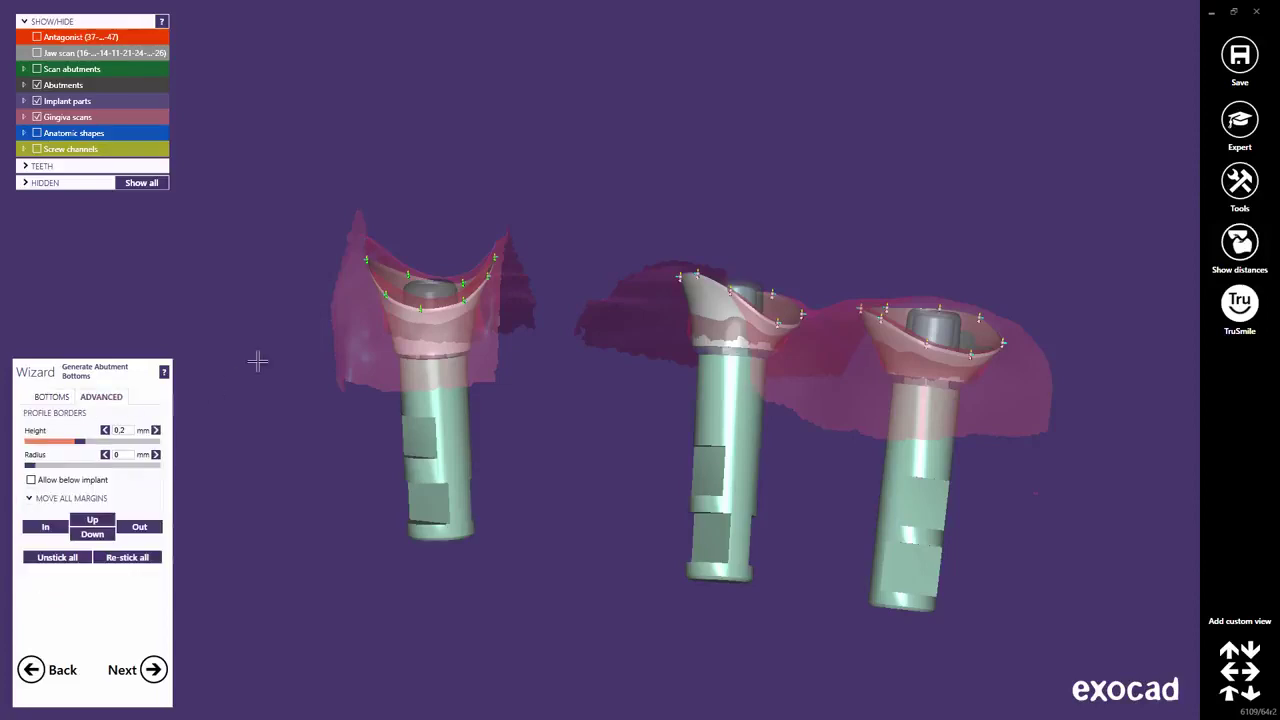
Step: Try a profile border height of 0 mm, return it to 0.2 mm, and test the radius adjustment, ending at 0 mm
scroll(345, 328, up, 6)
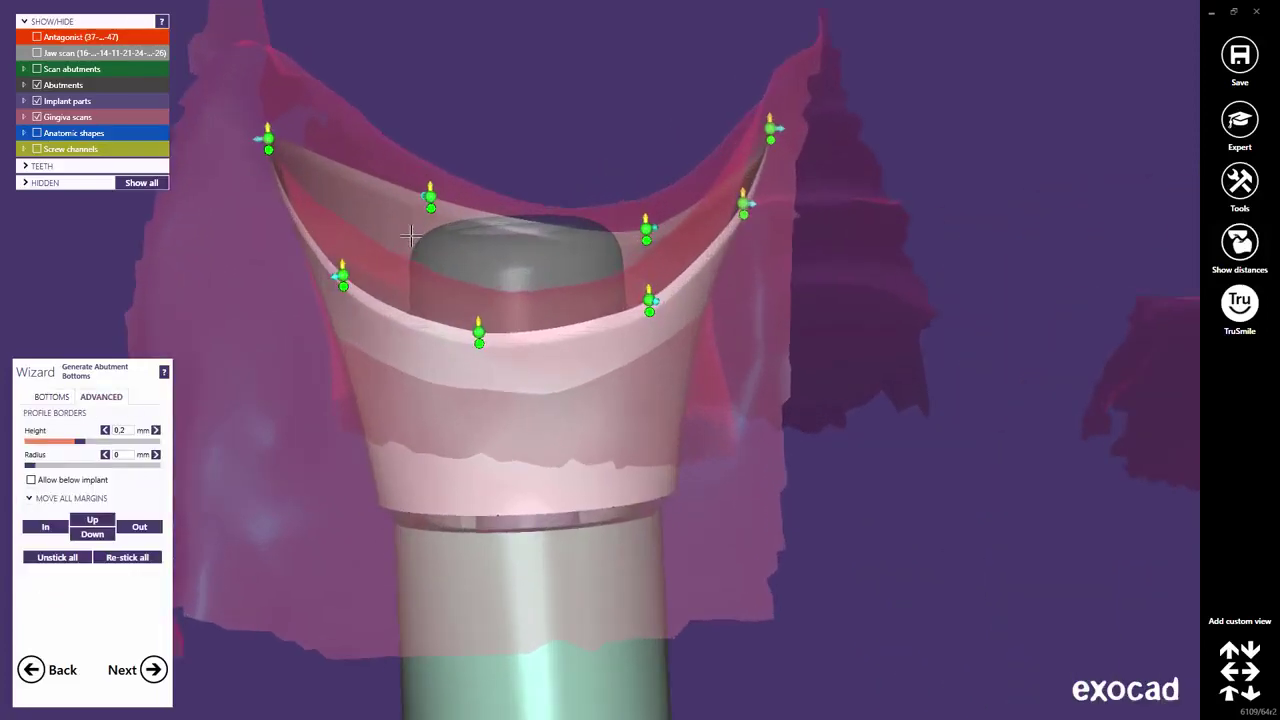
scroll(410, 235, up, 2)
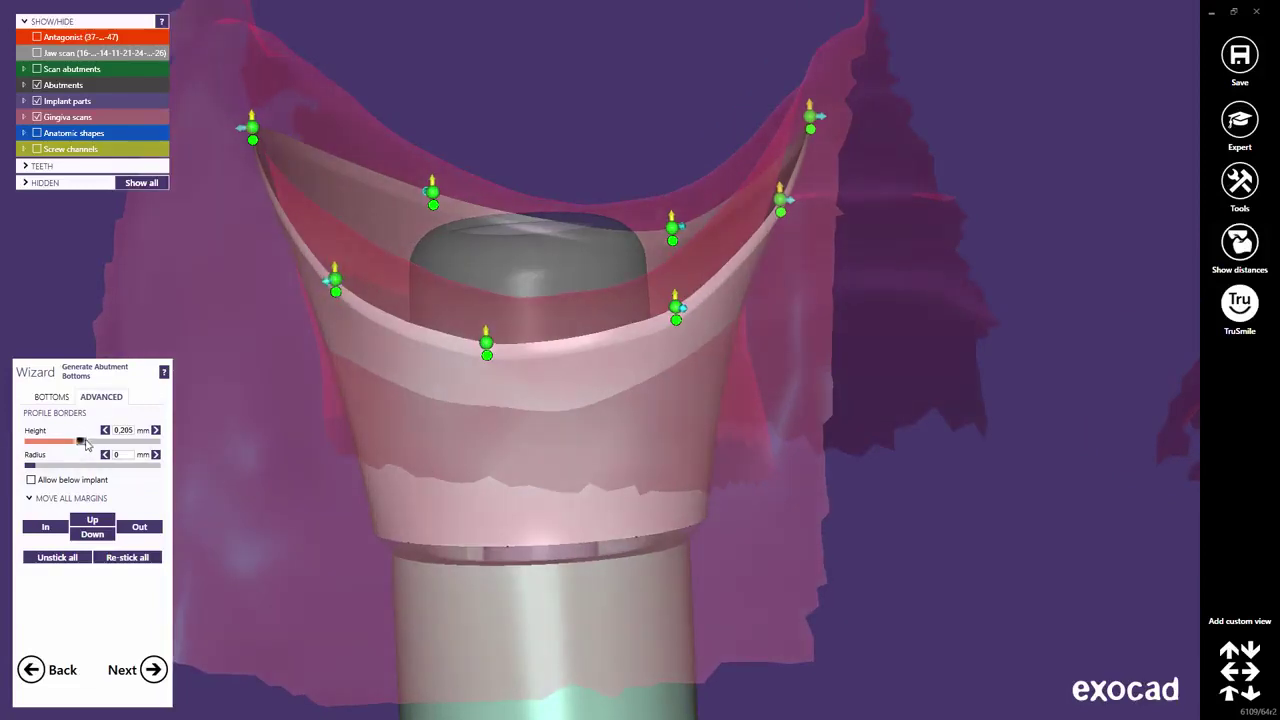
drag(86, 445, 2, 447)
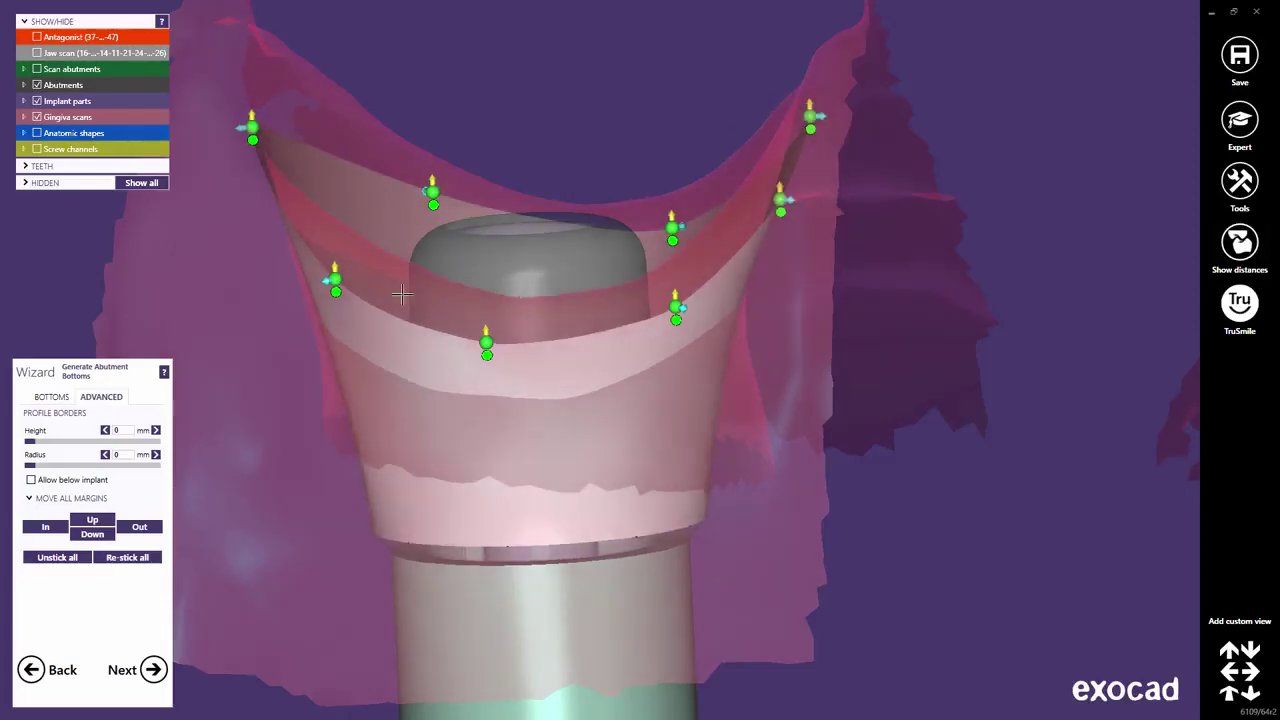
click(125, 446)
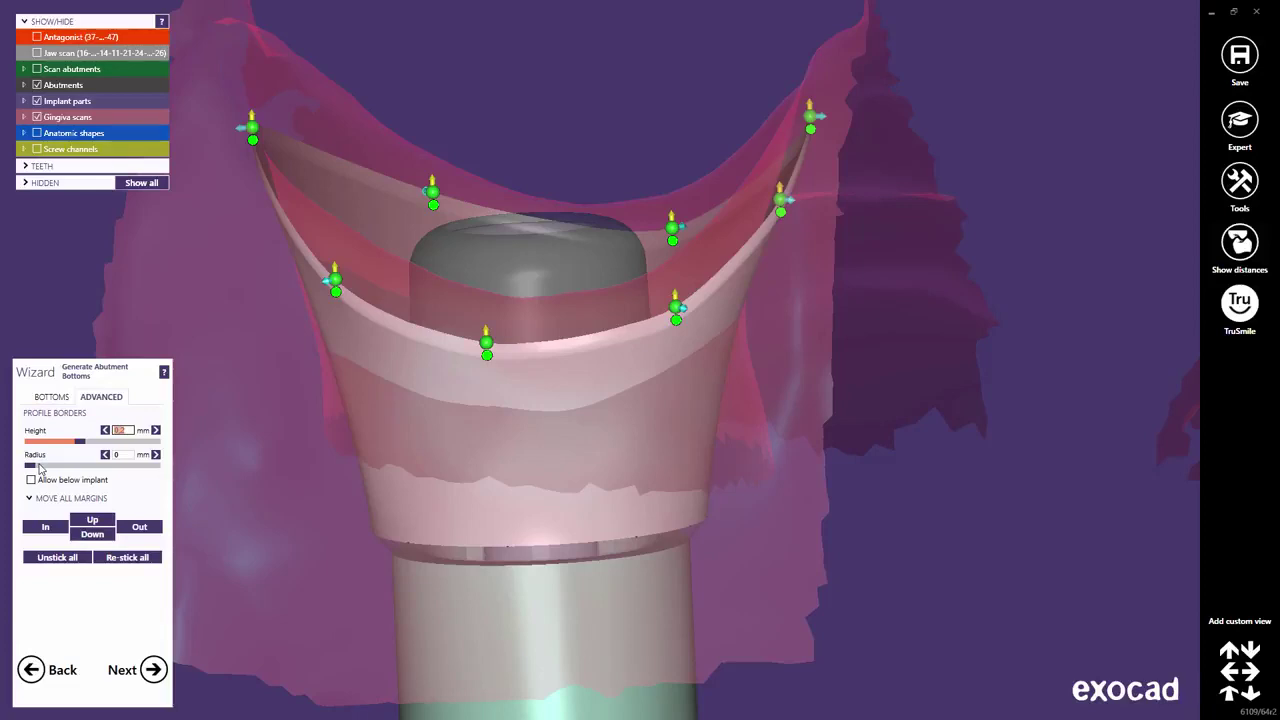
mouse_move(32, 467)
mouse_down()
mouse_move(88, 472)
mouse_move(30, 477)
mouse_up()
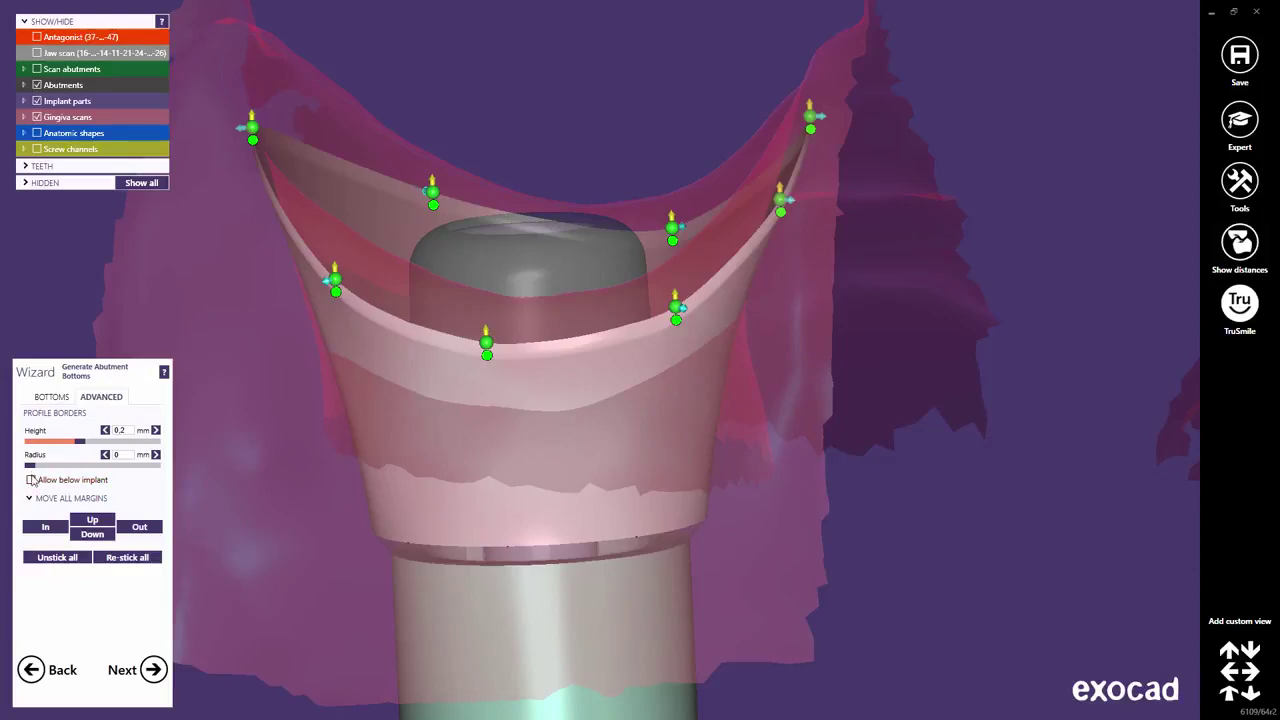
Step: Turn on the option that allows the emergence profile below the implant
click(31, 481)
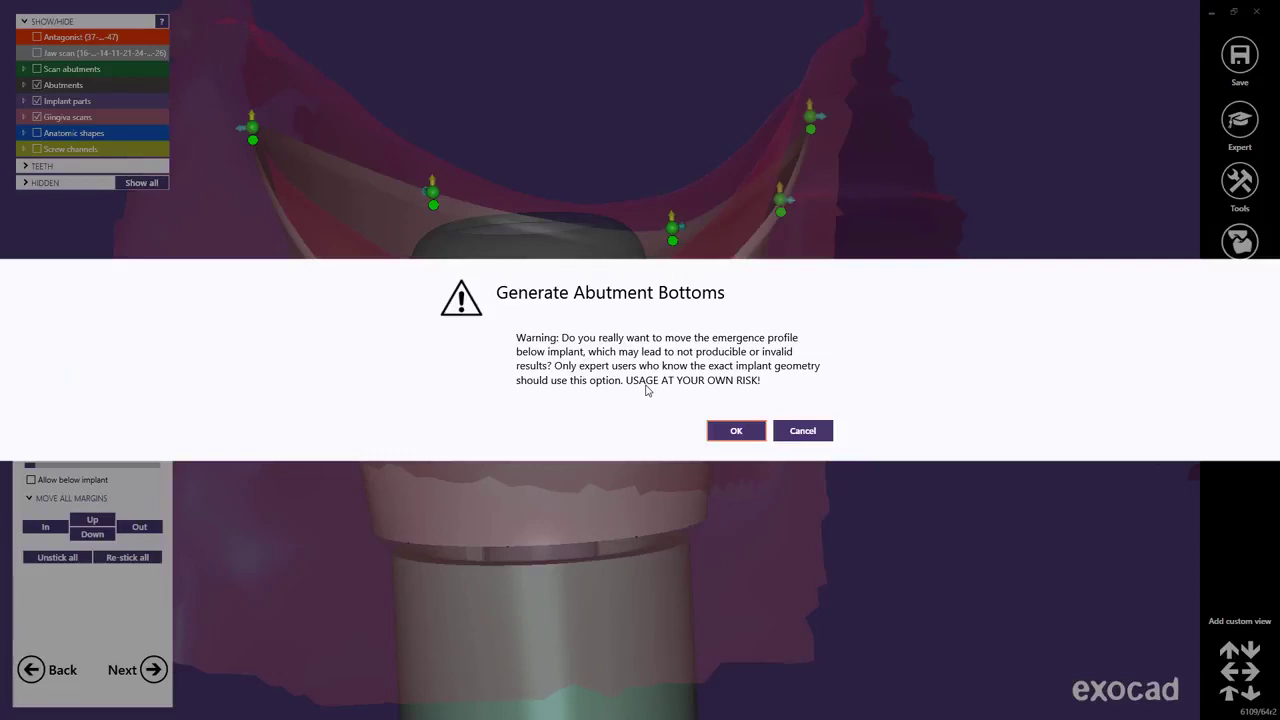
Step: Allow the emergence profile below the implant, pull a margin point down past the implant, and reverse both changes
click(736, 430)
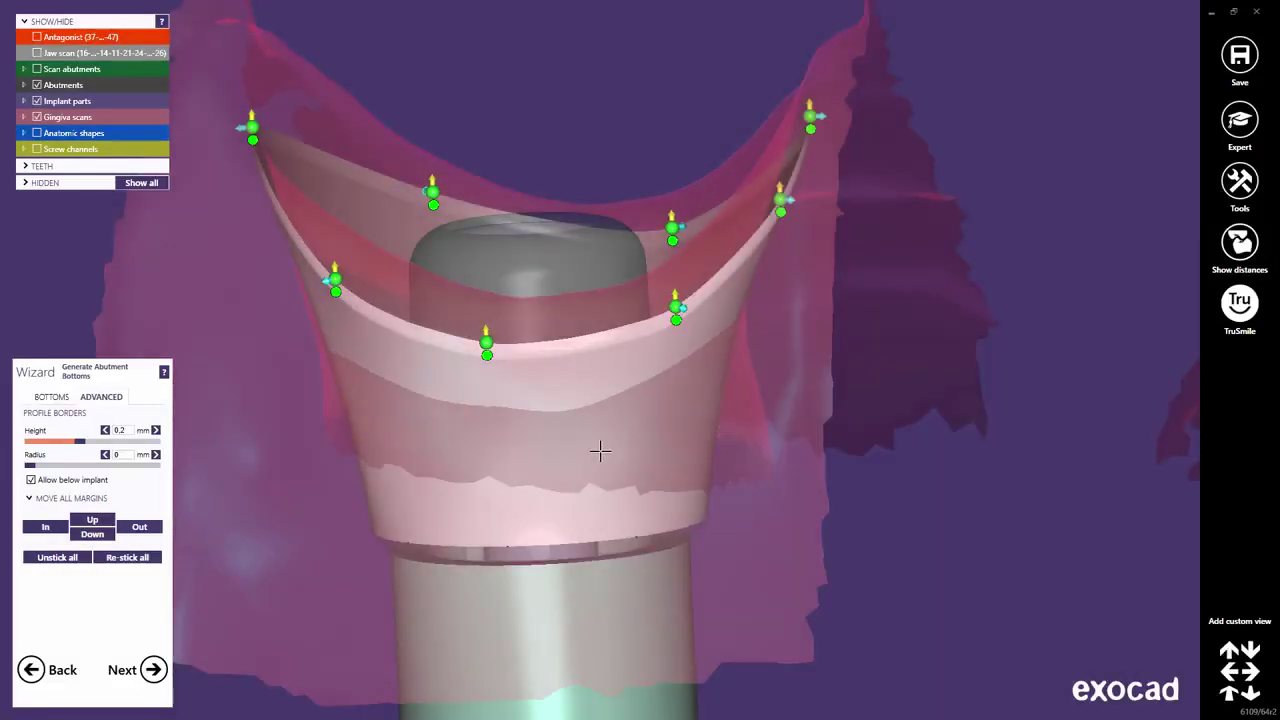
right_drag(600, 449, 586, 445)
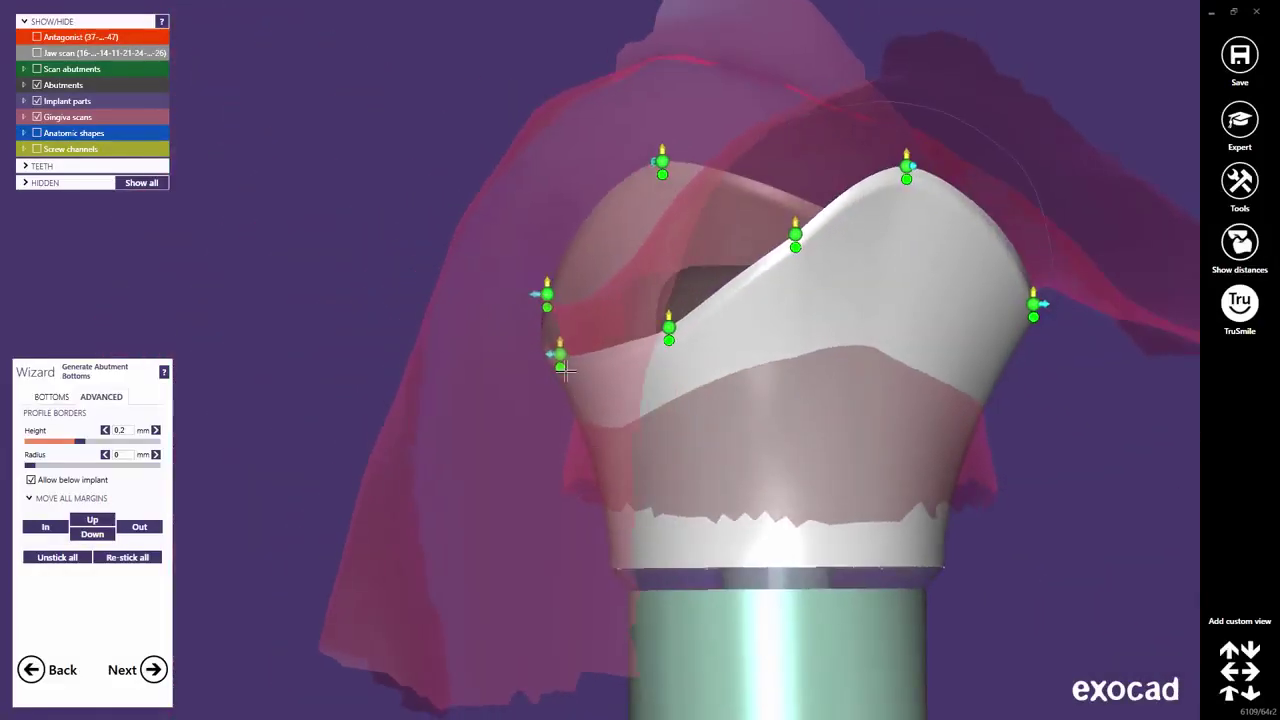
drag(534, 365, 488, 661)
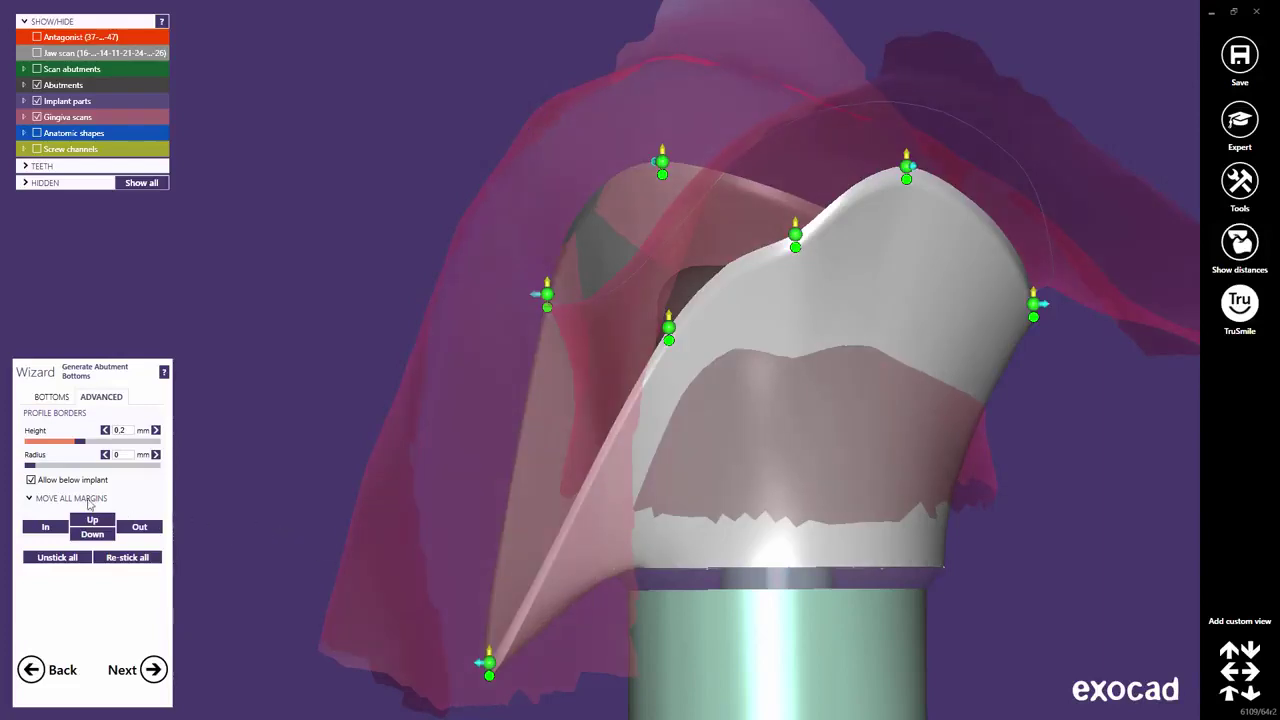
click(33, 484)
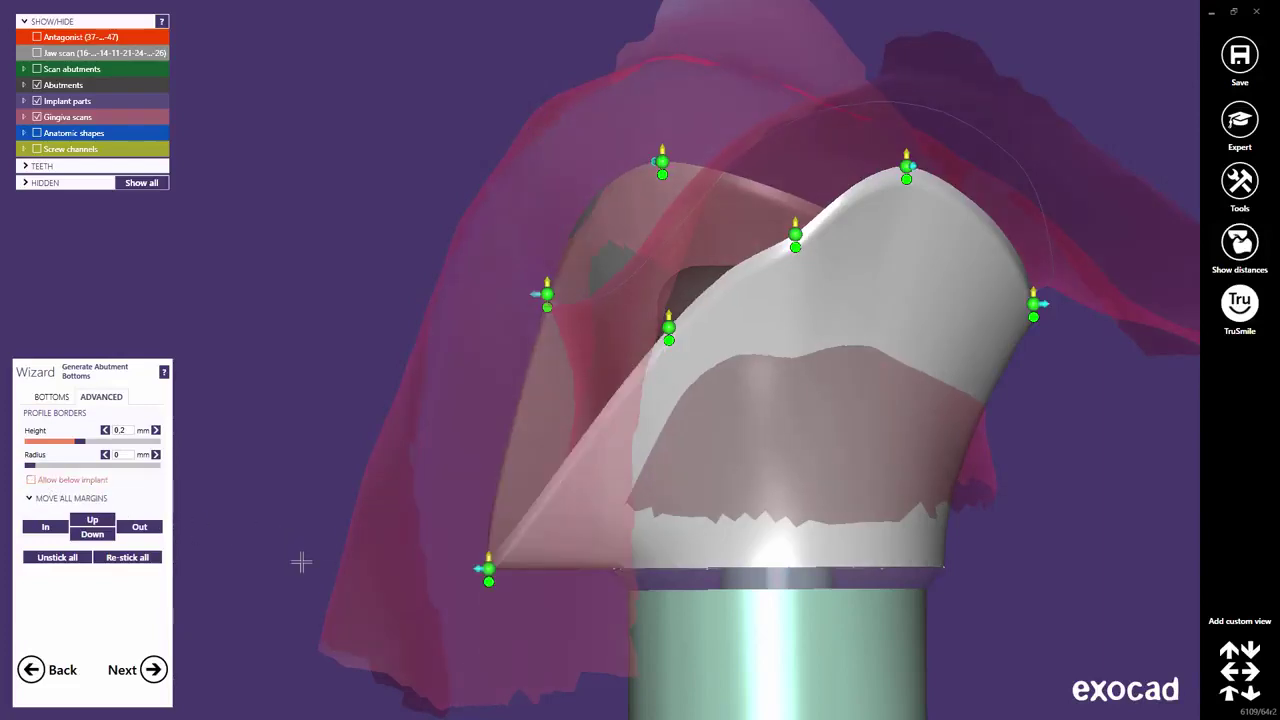
drag(488, 571, 571, 386)
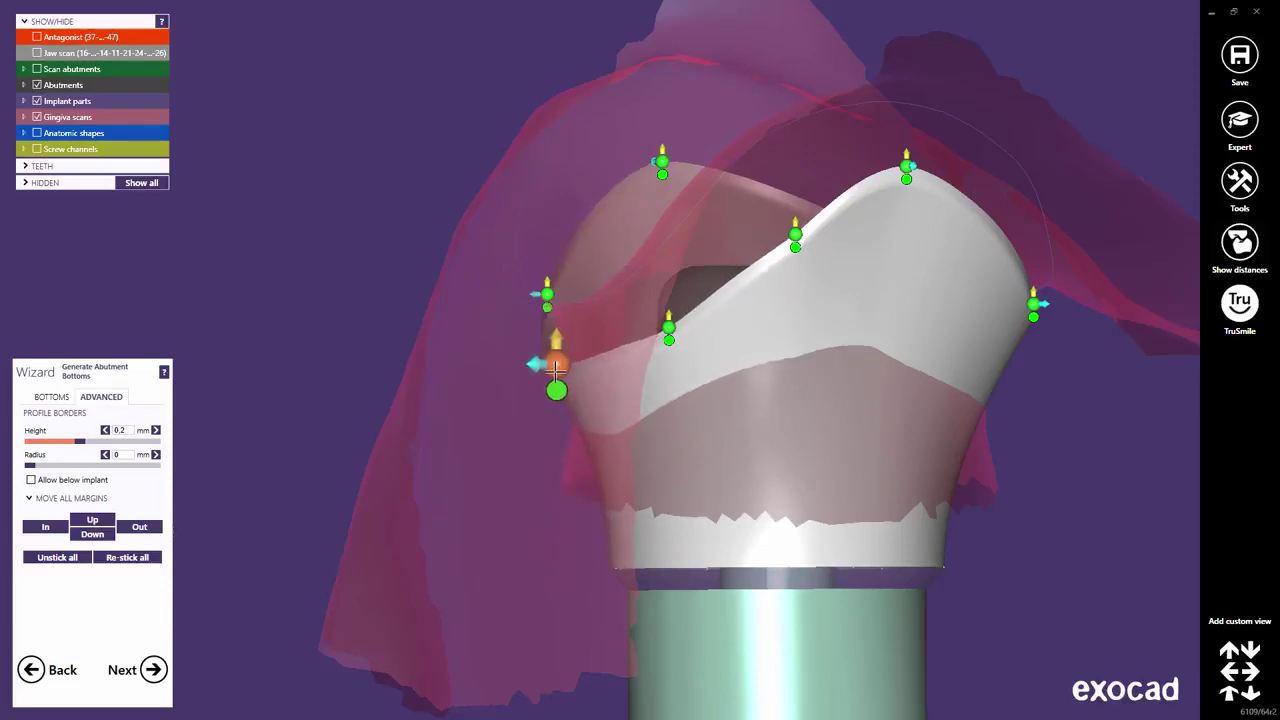
Step: Move all abutment margin control points down together and back up again
right_drag(562, 390, 557, 410)
drag(431, 343, 453, 332)
right_drag(453, 332, 453, 332)
middle_drag(452, 378, 586, 449)
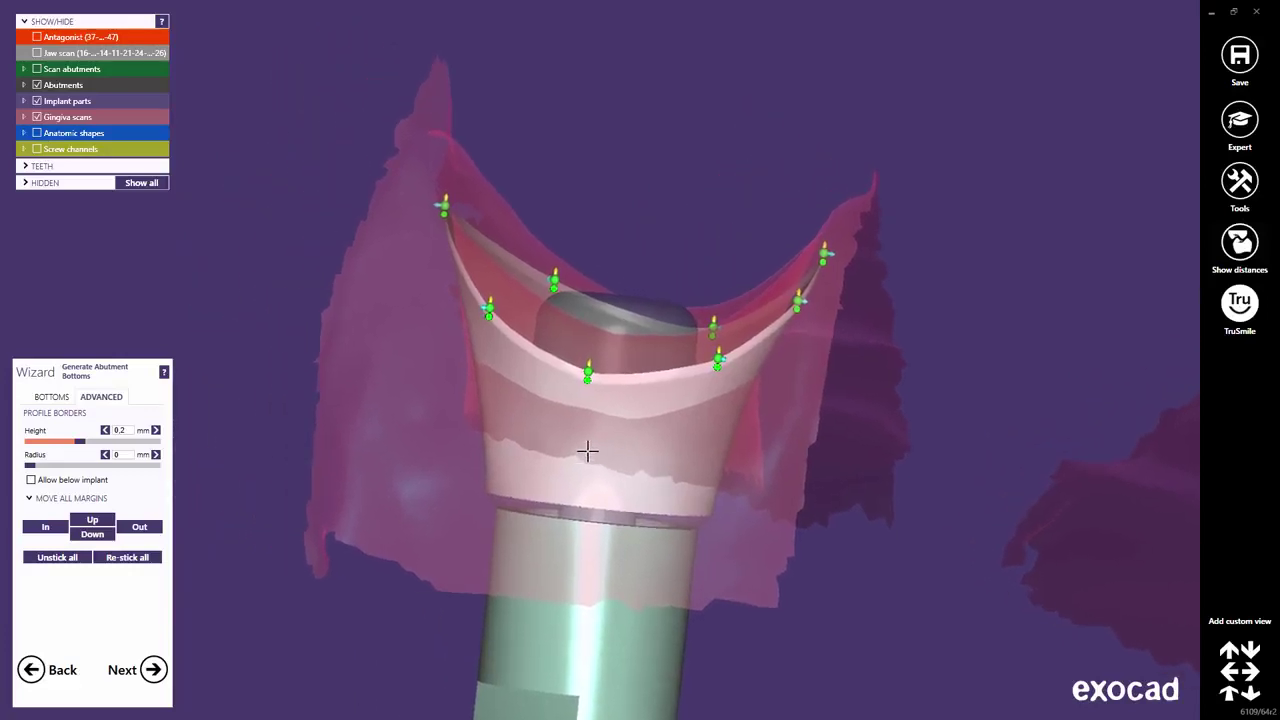
click(92, 533)
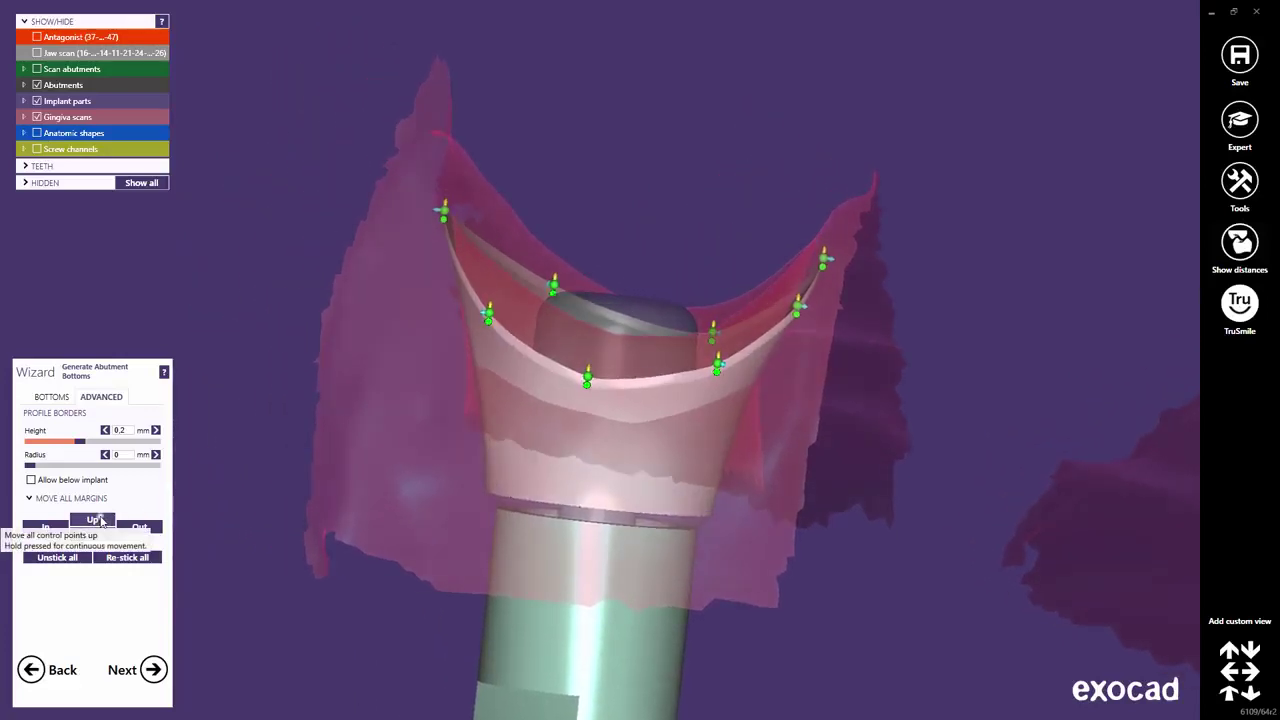
click(101, 521)
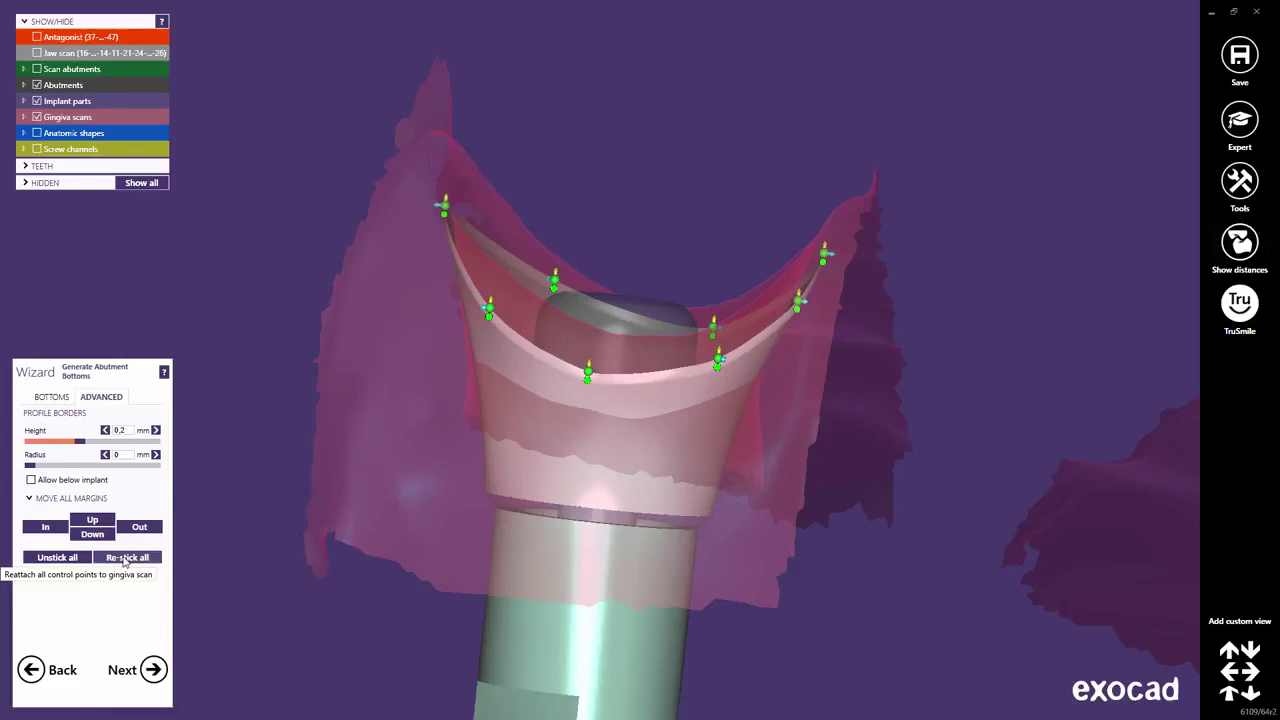
Step: Accept the abutment bottoms and continue to free-forming the anatomic tooth shapes
click(155, 670)
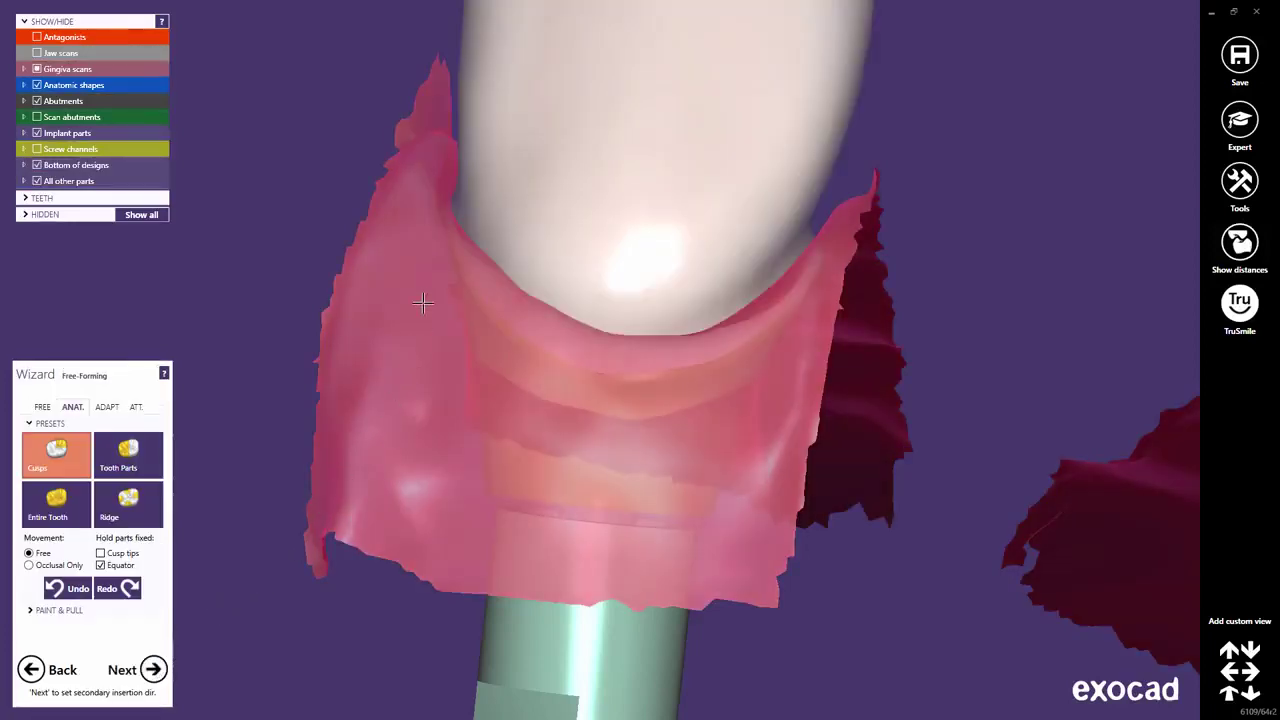
scroll(411, 258, down, 5)
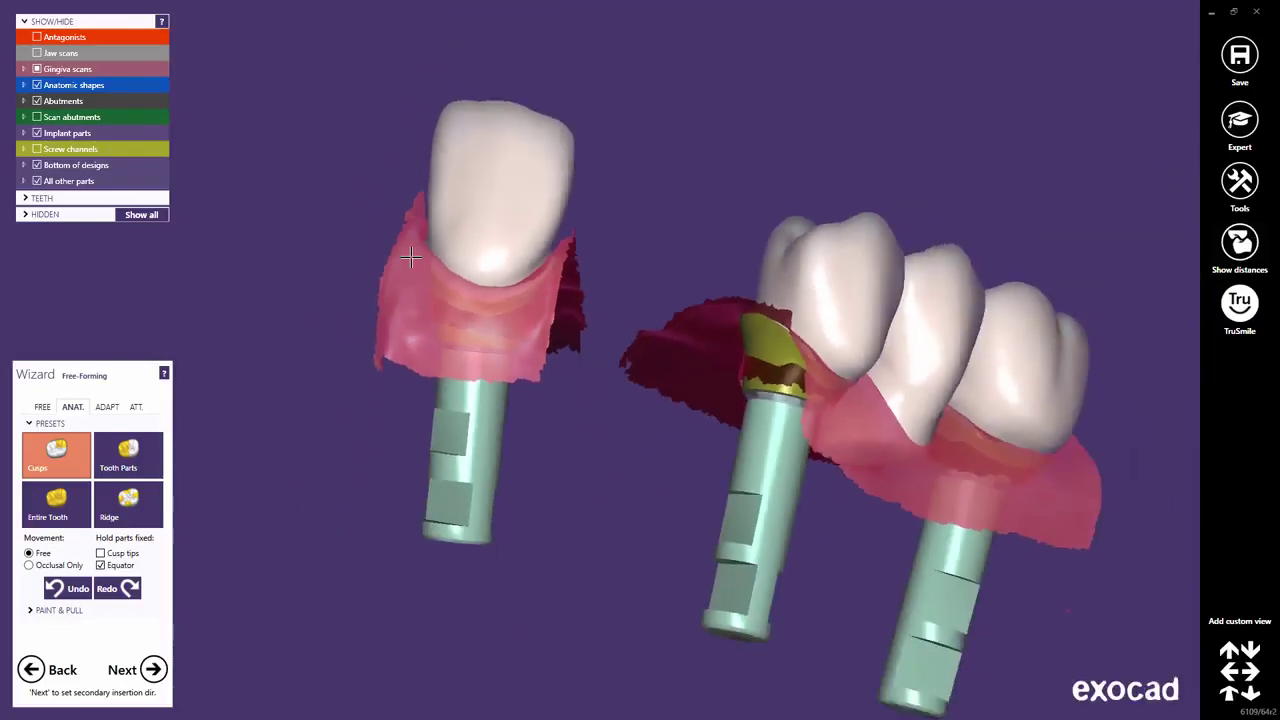
right_drag(663, 287, 632, 339)
middle_drag(632, 339, 591, 411)
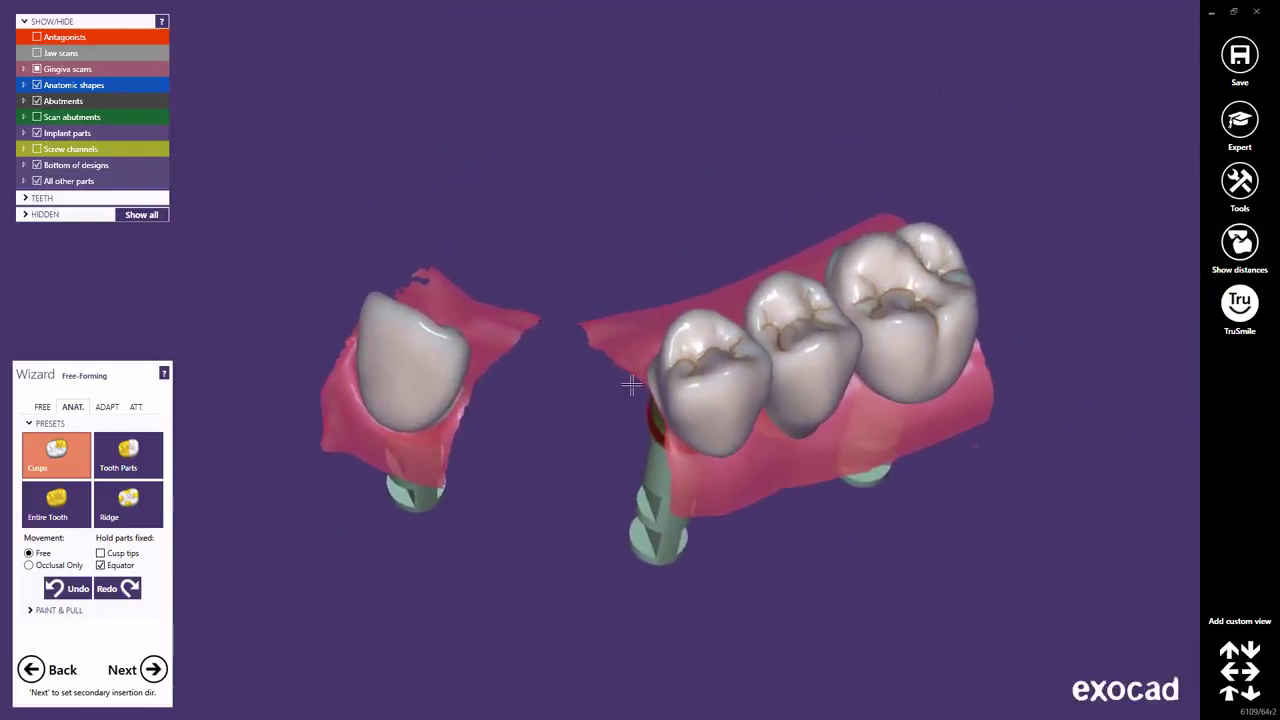
Step: Show the distances to the antagonist and cut the occlusal intersections with a desired distance of 0.1 mm
click(1242, 250)
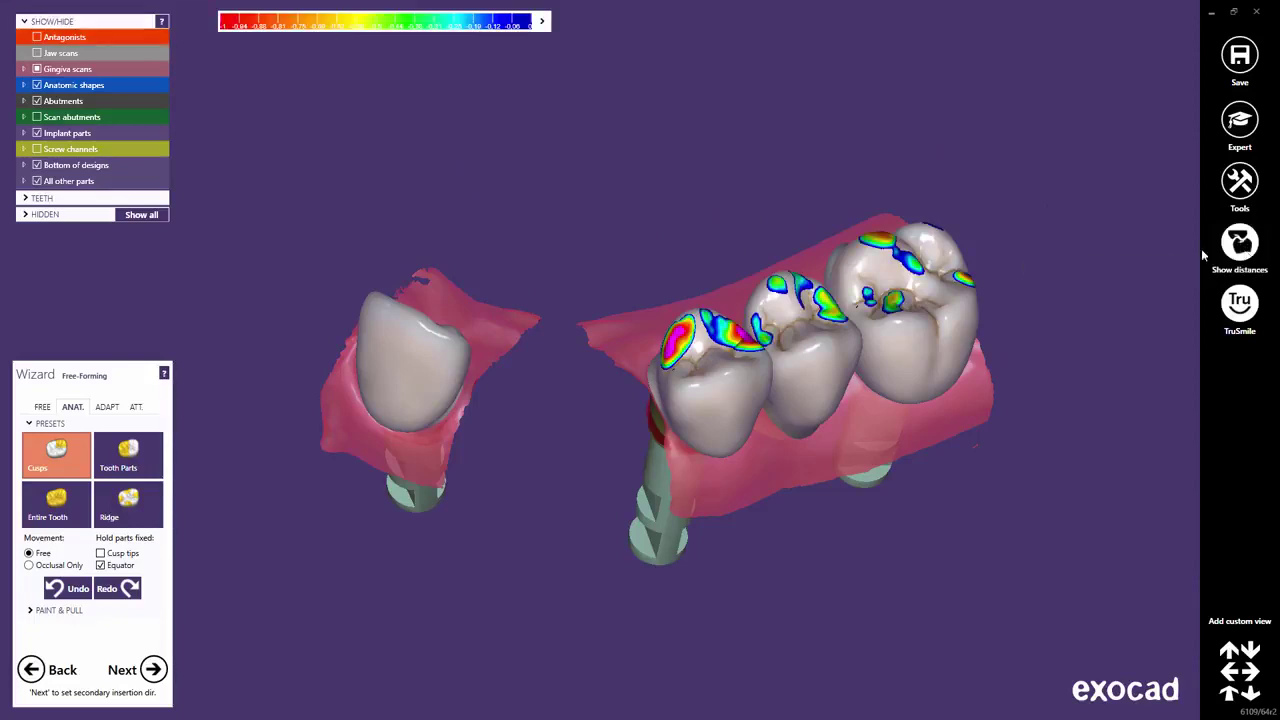
click(107, 408)
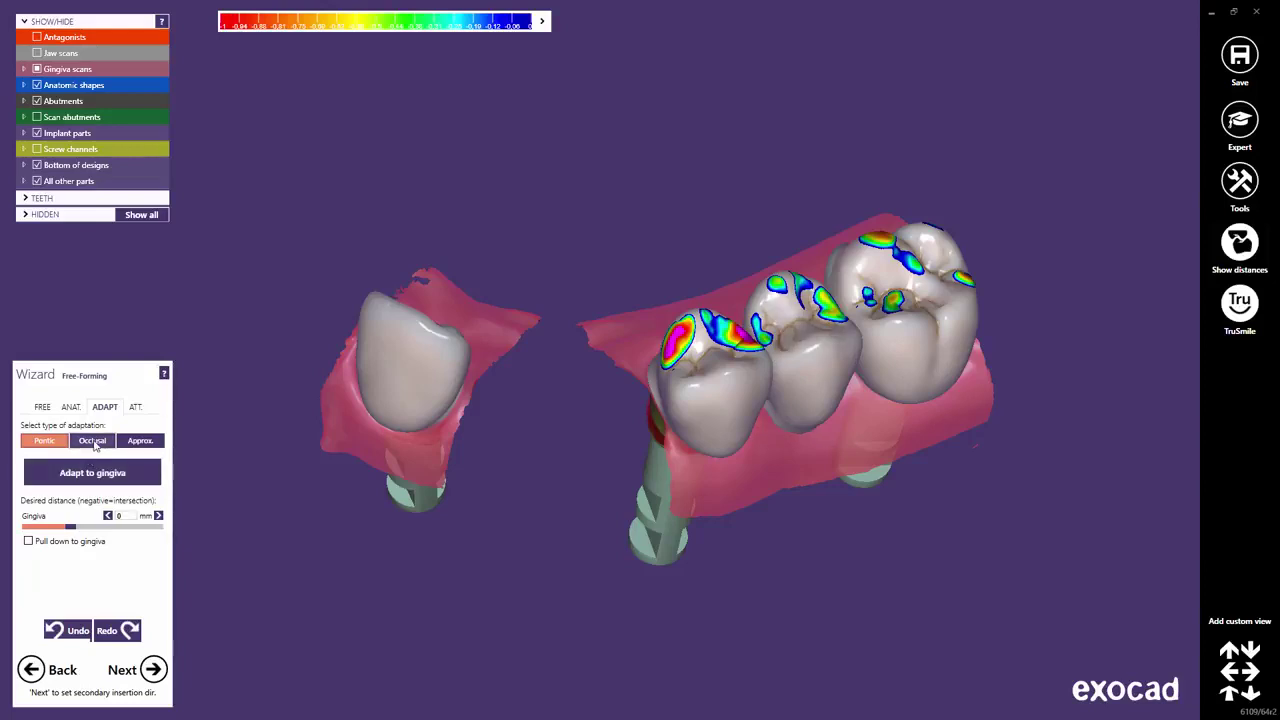
click(92, 441)
click(95, 462)
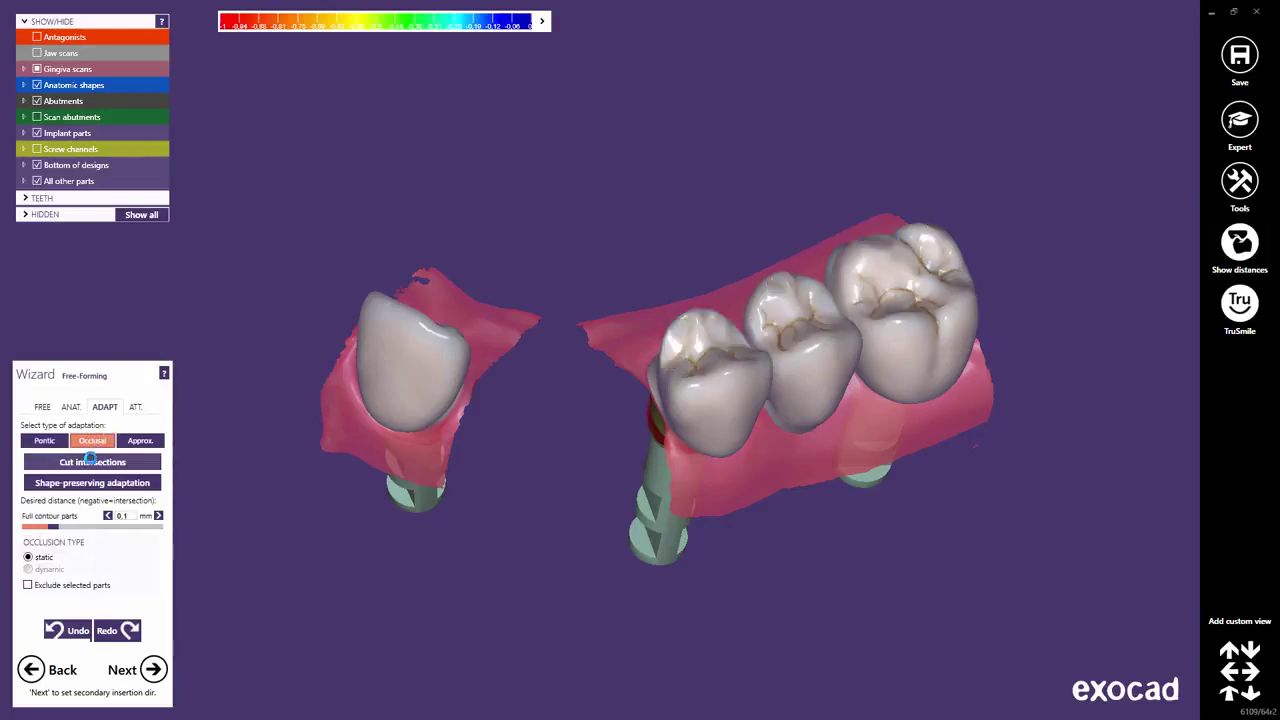
Step: Cut the approximal intersections with a desired distance of 0 mm to the adjacents and continue to the secondary insertion direction
click(141, 442)
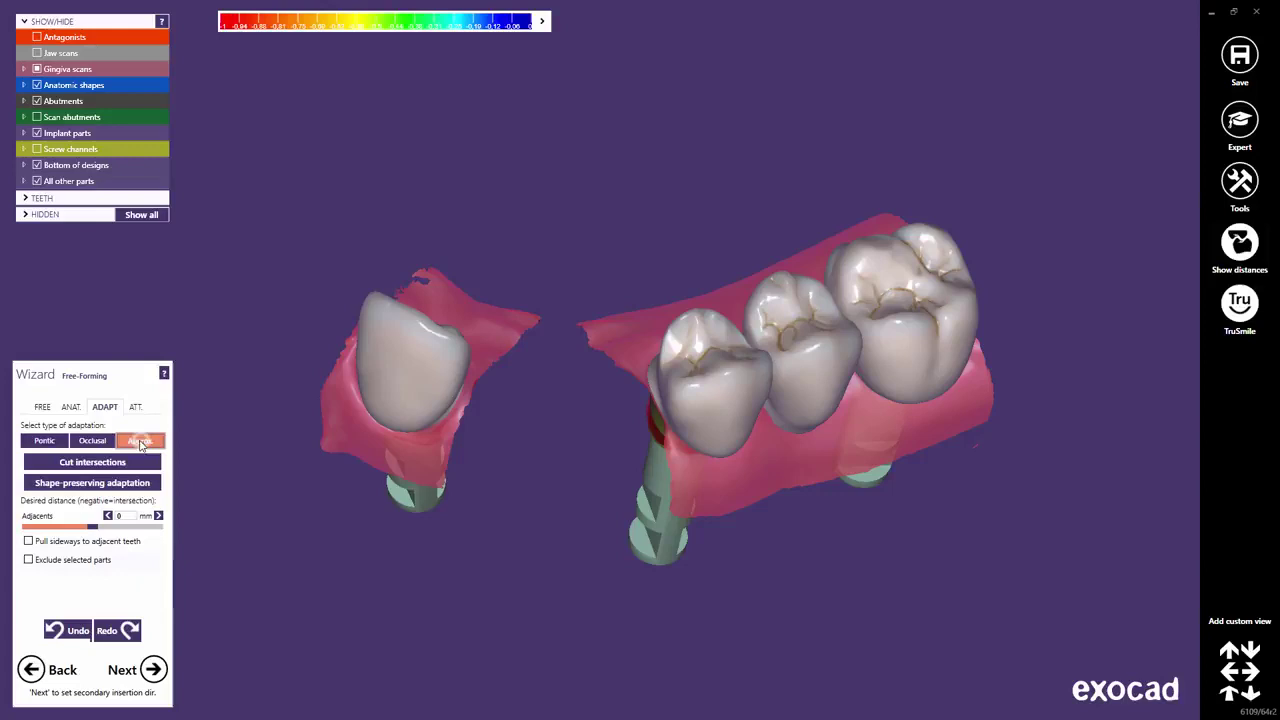
click(97, 463)
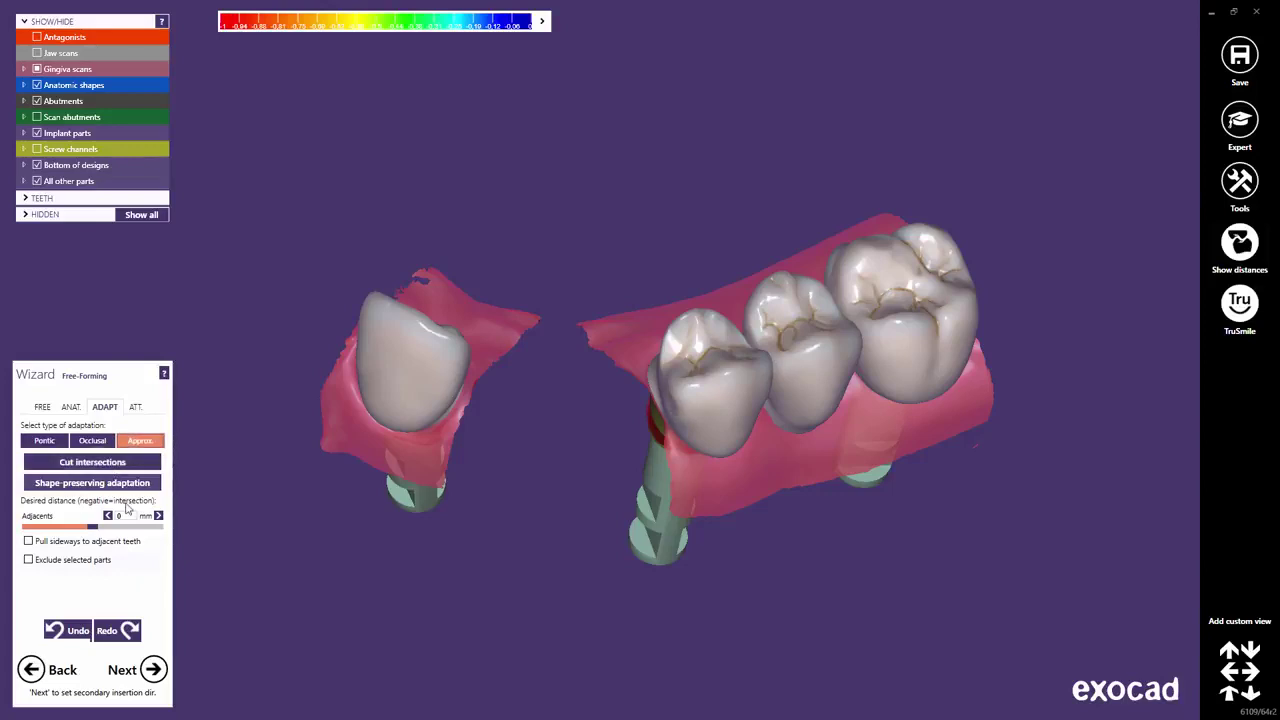
click(153, 669)
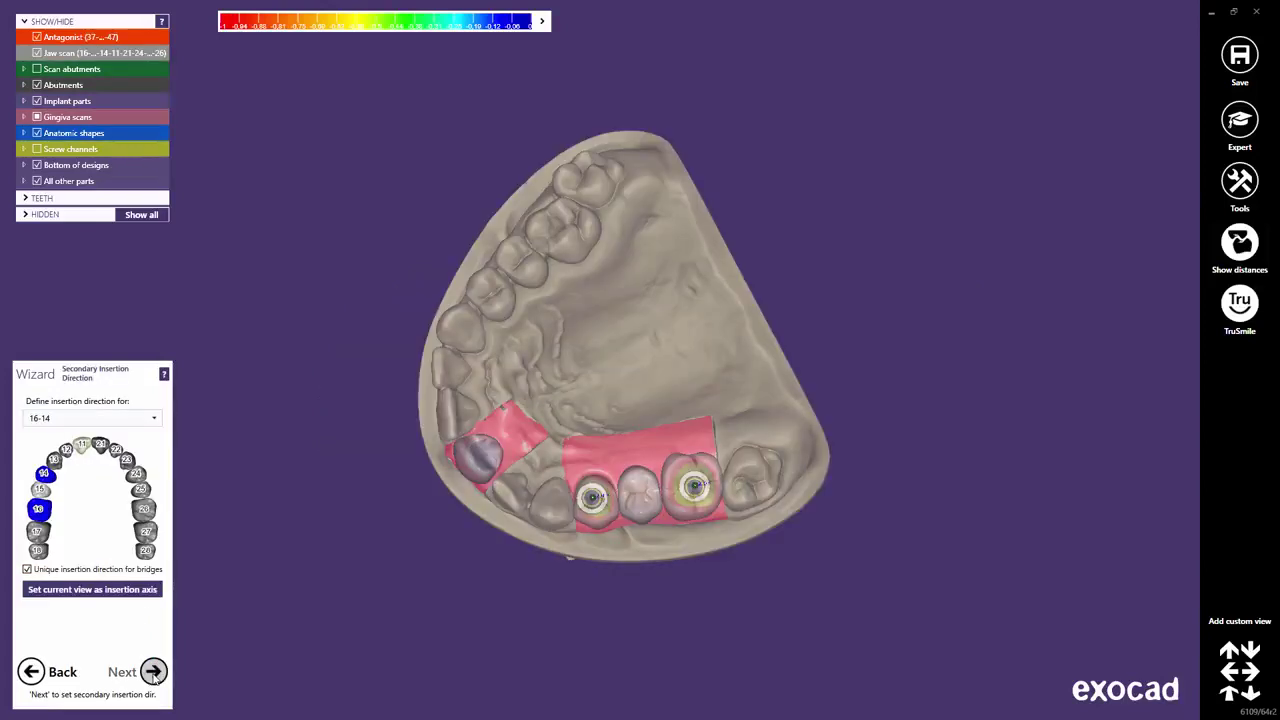
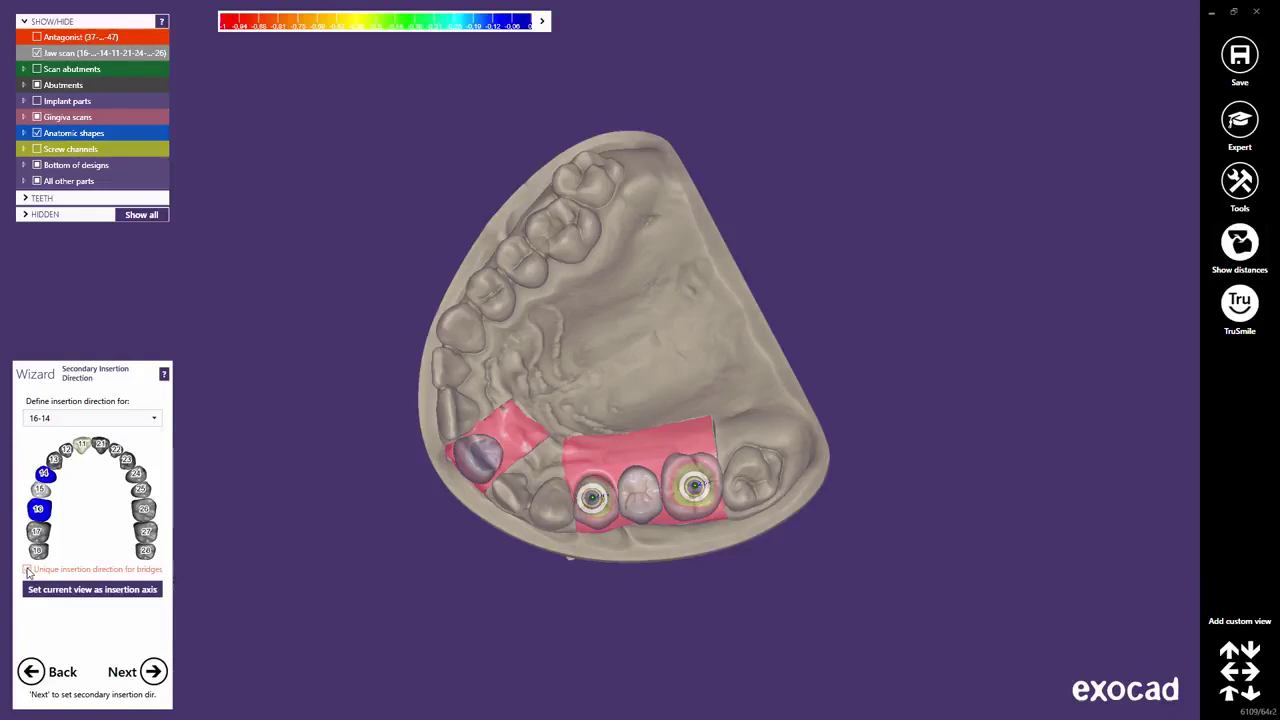
Step: Switch the unique insertion direction for bridges off and back on
click(28, 569)
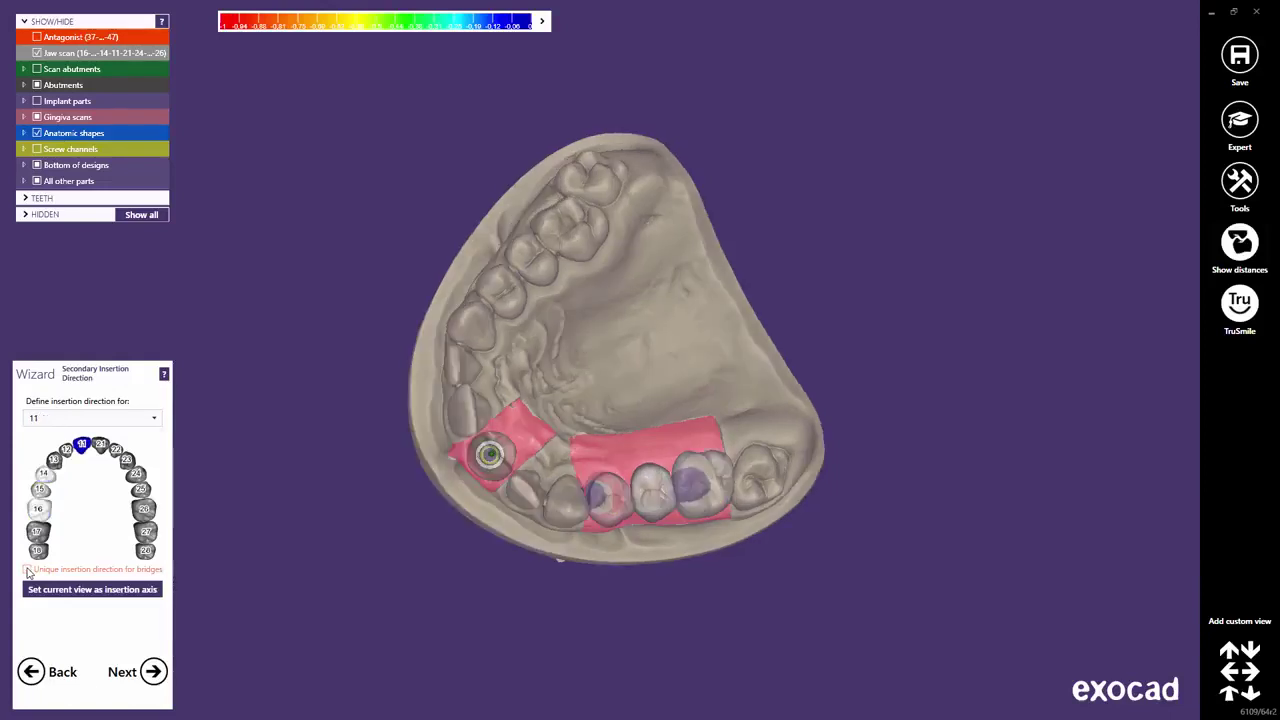
click(28, 570)
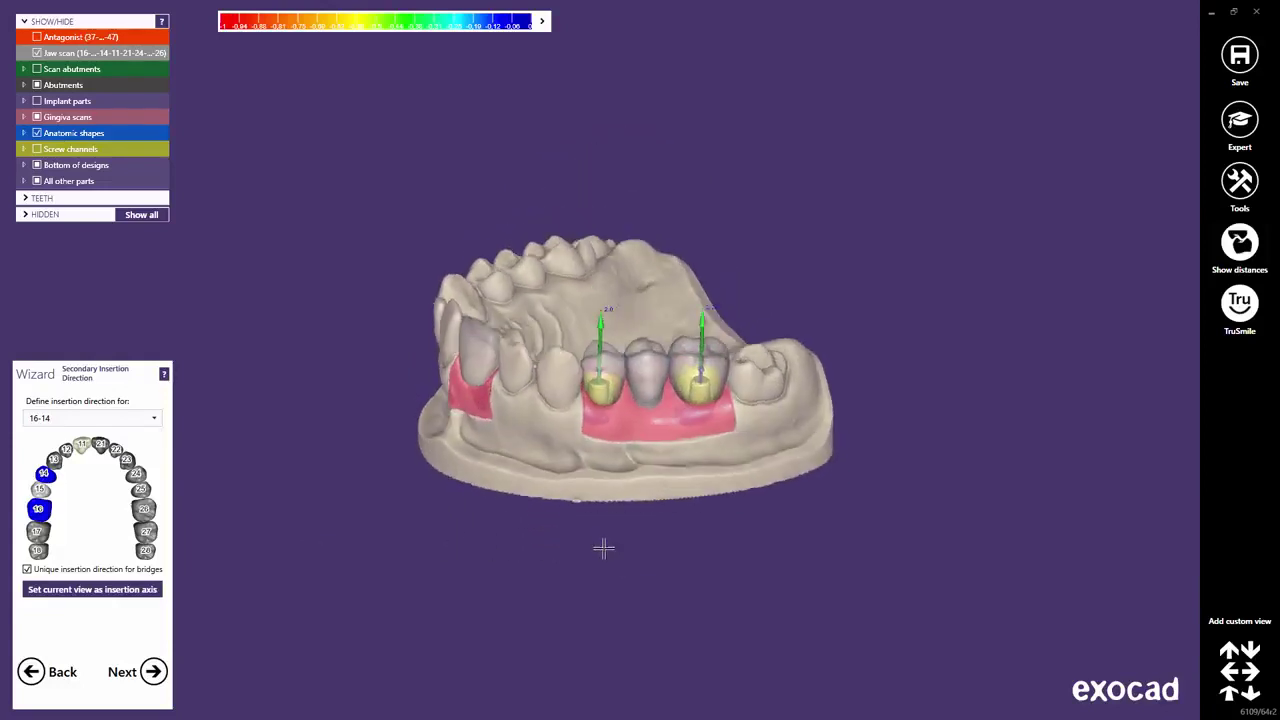
Step: Tilt the insertion direction of bridge 16-14 slightly using the axis arrow on tooth 14
scroll(615, 400, up, 5)
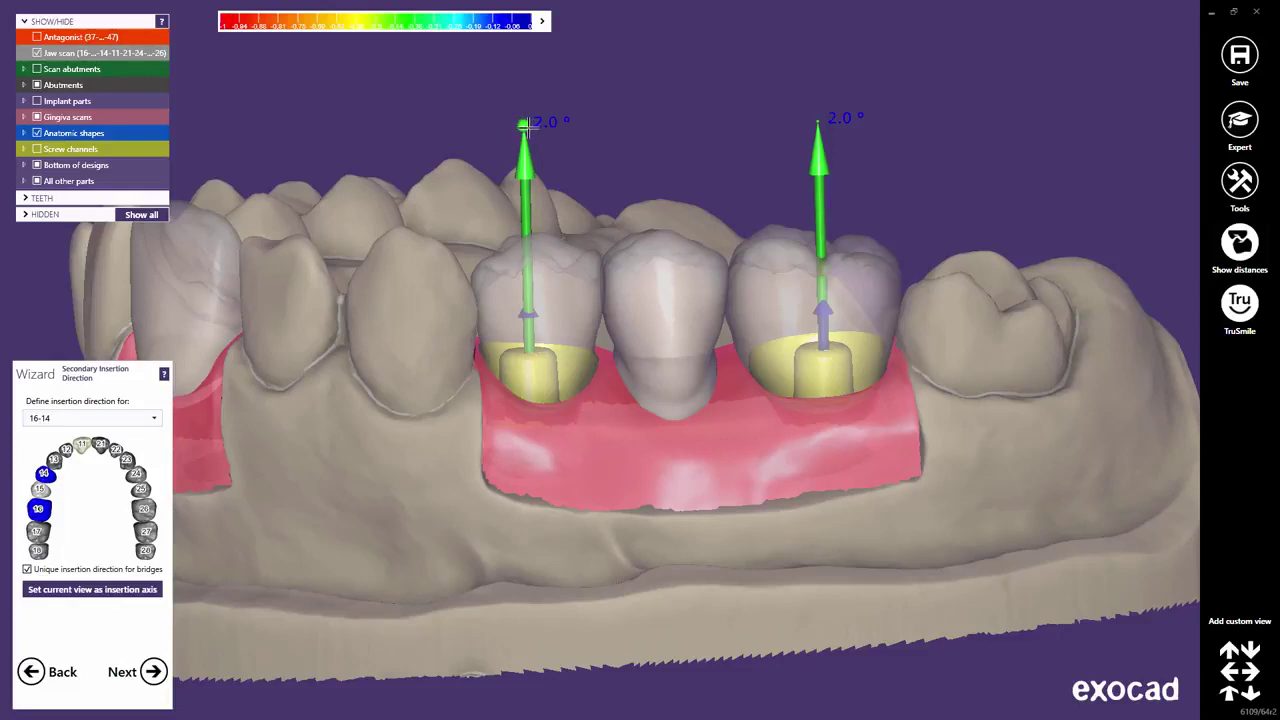
drag(524, 128, 530, 126)
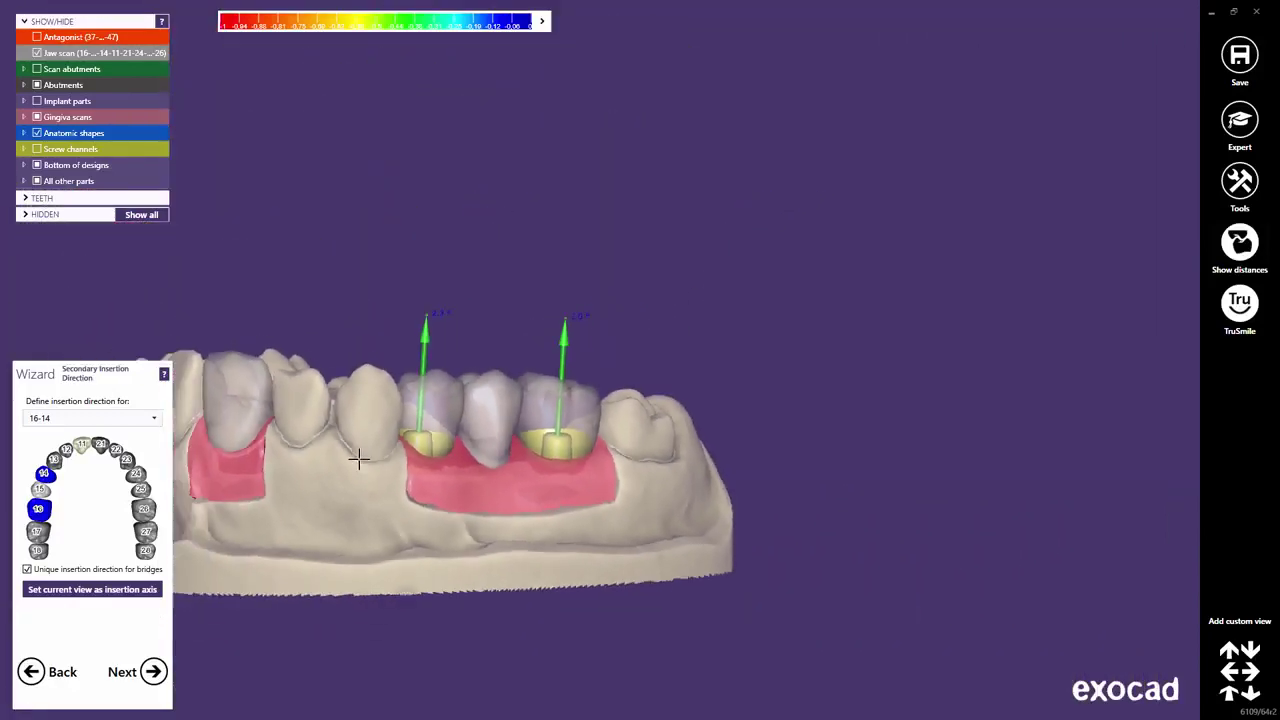
right_drag(329, 489, 582, 461)
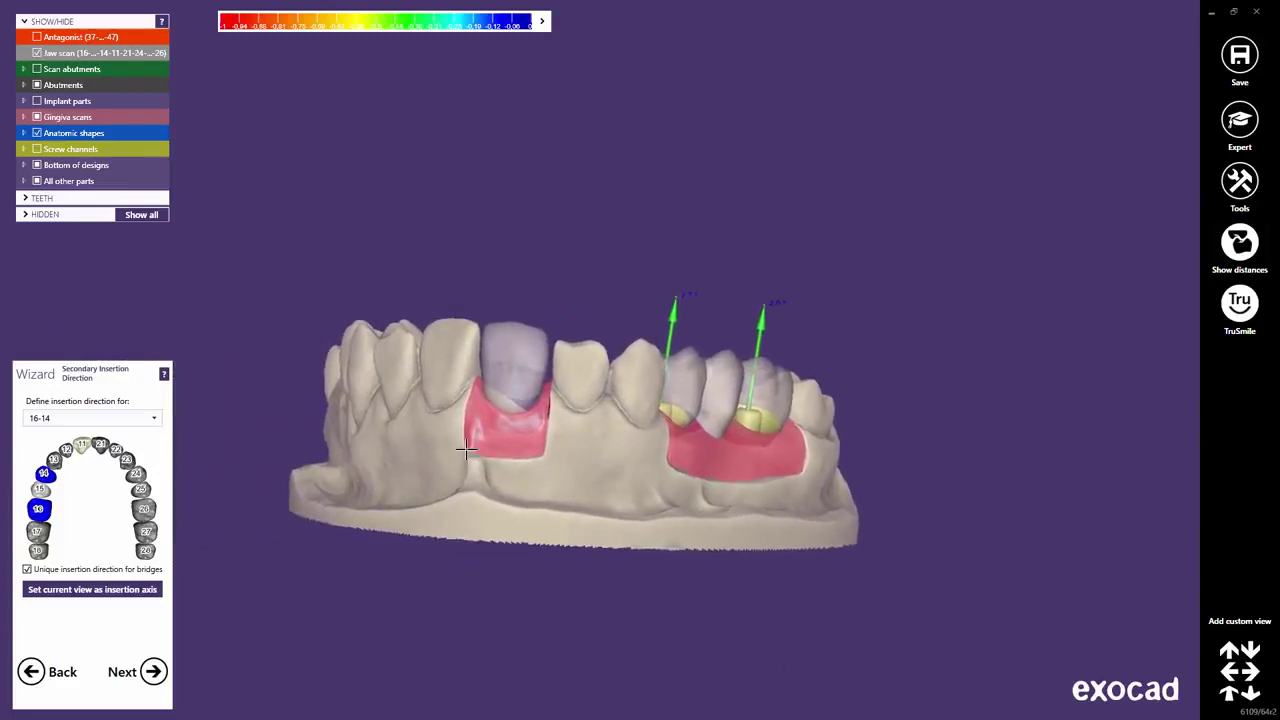
Step: Choose tooth 11 for the insertion direction and set the current view as its insertion axis
click(155, 421)
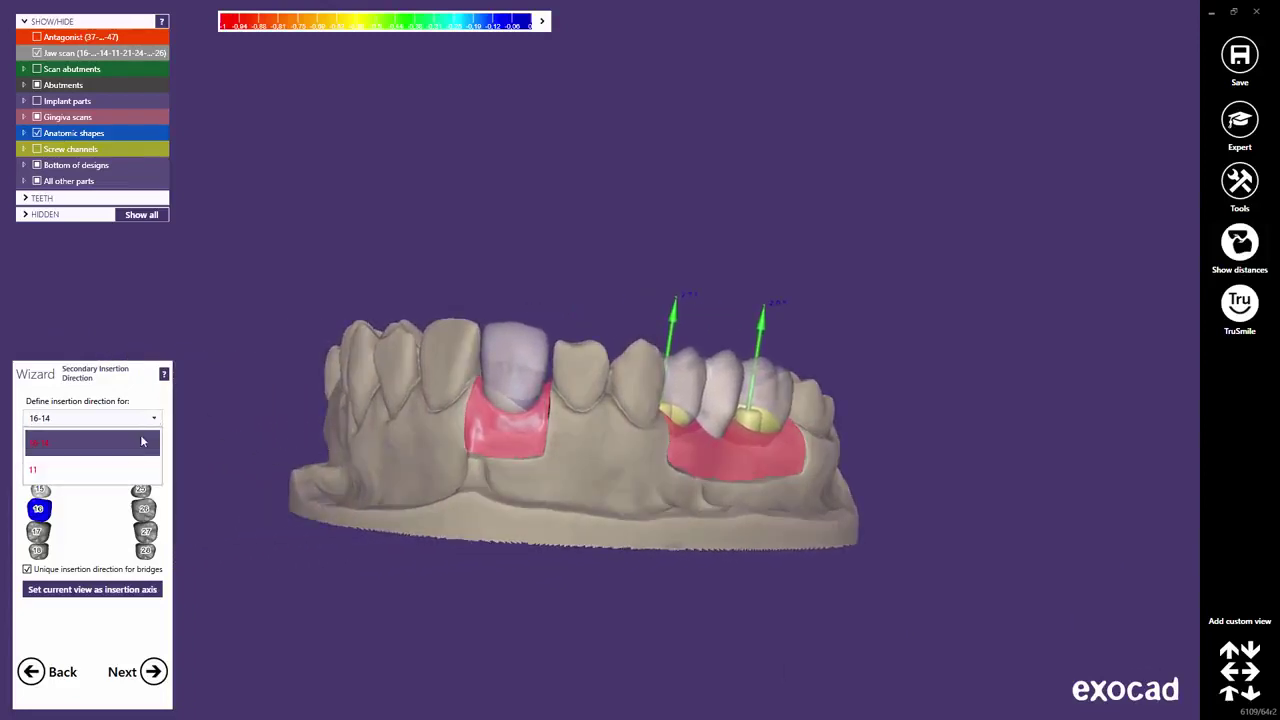
click(127, 468)
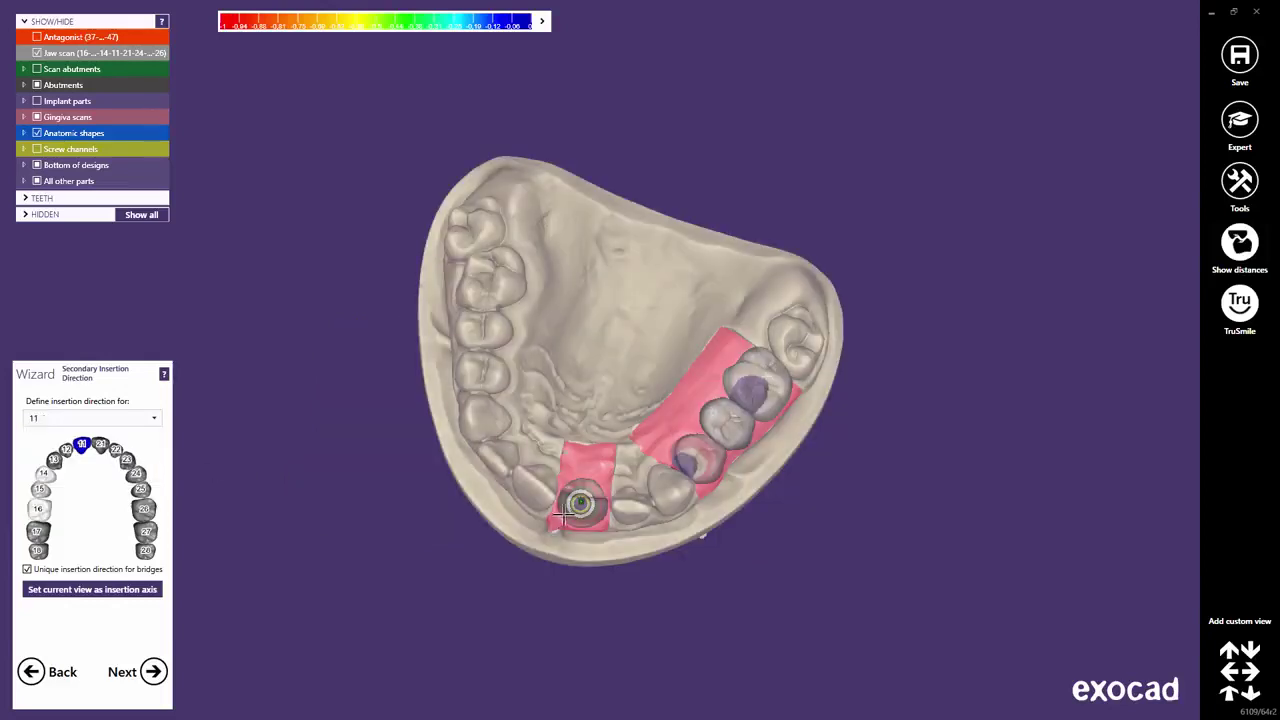
scroll(550, 520, up, 3)
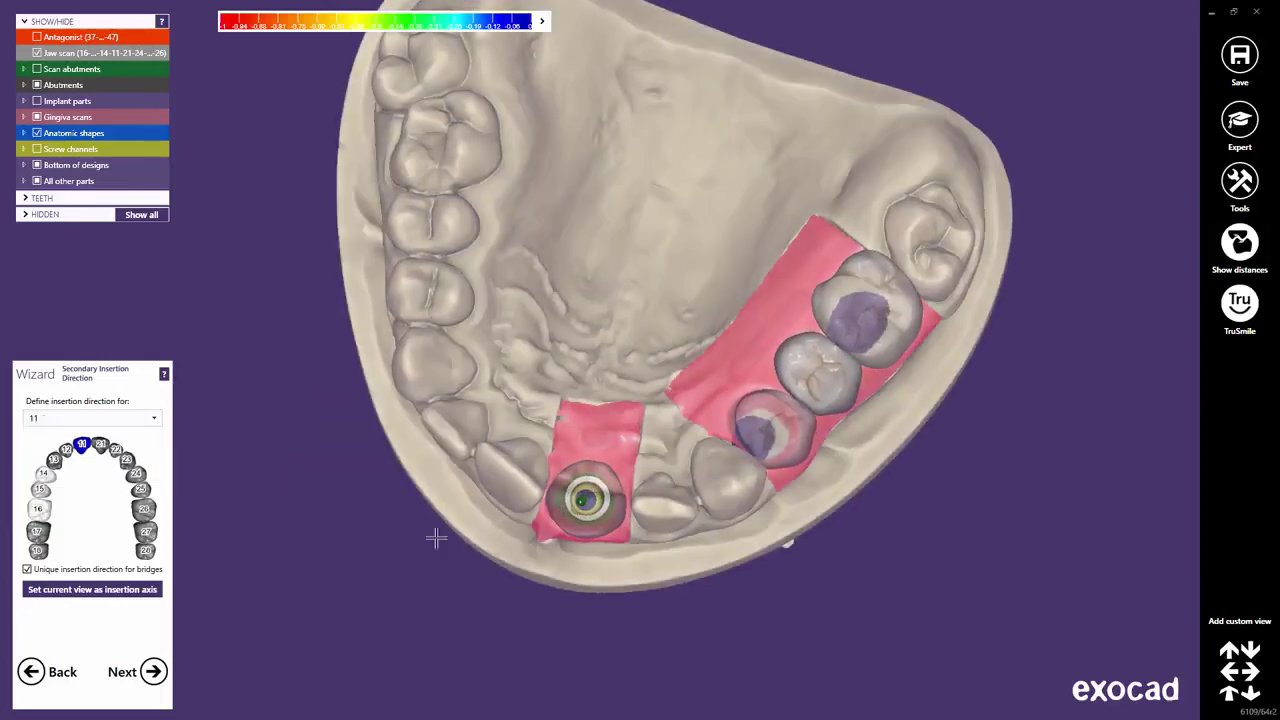
click(142, 590)
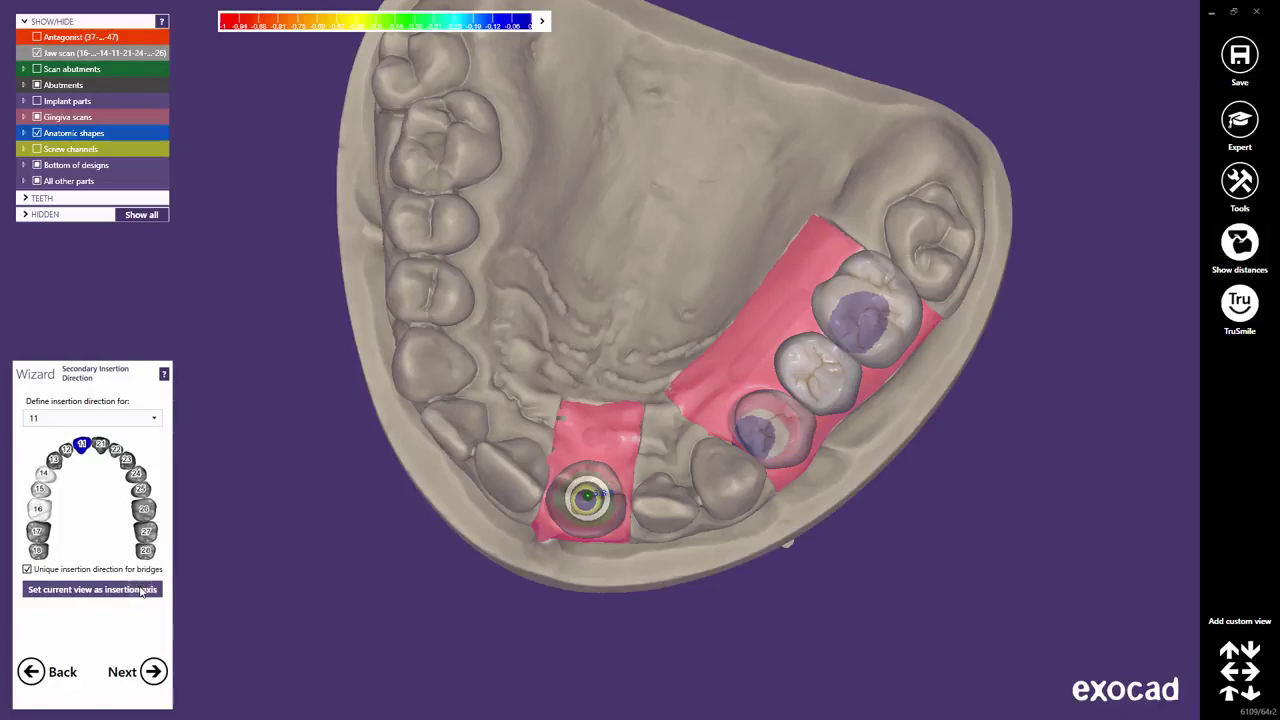
Step: Tilt the insertion axis arrow of tooth 11 to about 9.8° while viewing it from the front and side
mouse_move(414, 543)
right_down()
mouse_move(566, 519)
mouse_move(590, 467)
right_up()
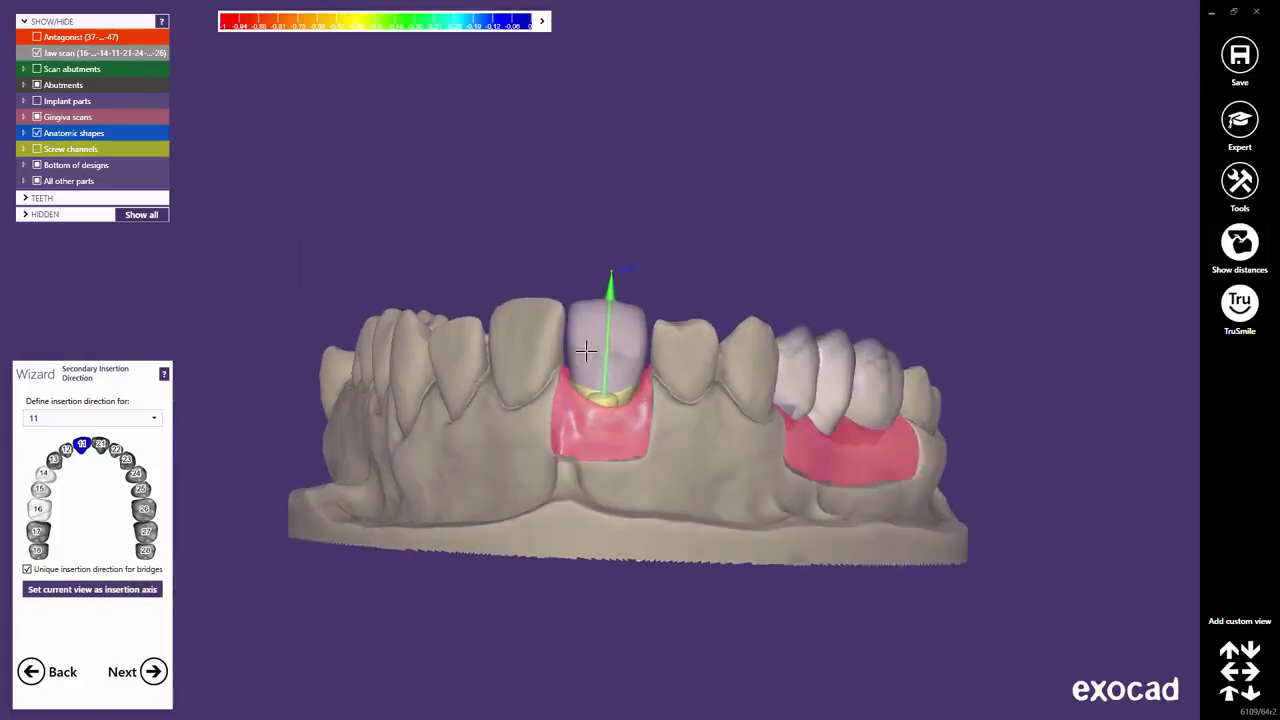
scroll(600, 330, up, 3)
mouse_move(620, 222)
mouse_down()
mouse_move(611, 217)
mouse_move(643, 220)
mouse_move(623, 229)
mouse_up()
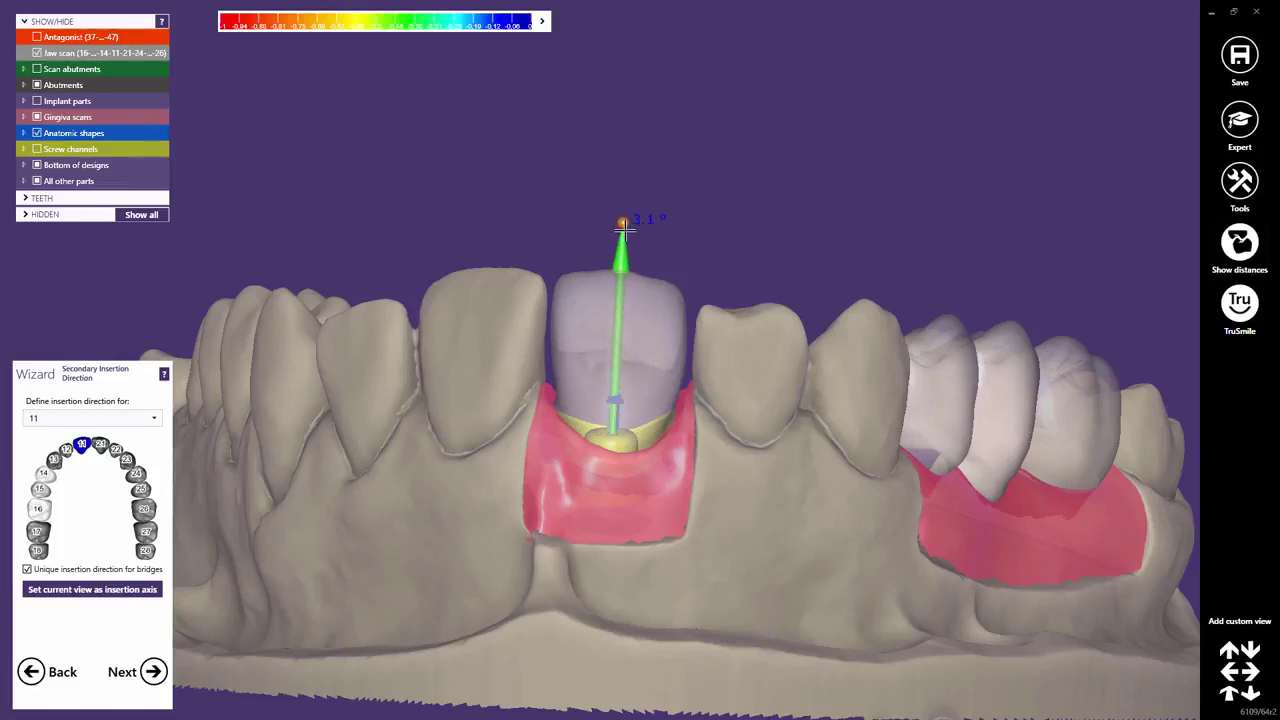
right_drag(619, 352, 637, 373)
drag(636, 348, 664, 343)
right_drag(664, 343, 683, 445)
scroll(661, 372, down, 3)
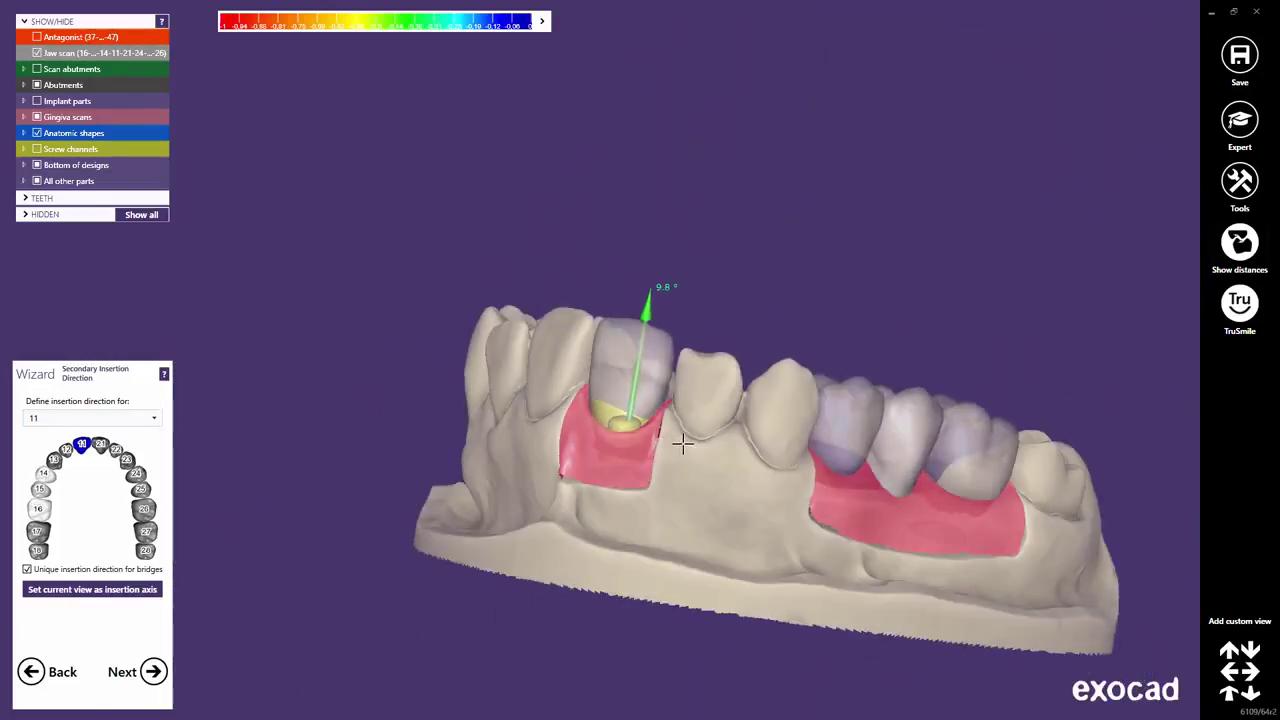
middle_drag(683, 445, 600, 397)
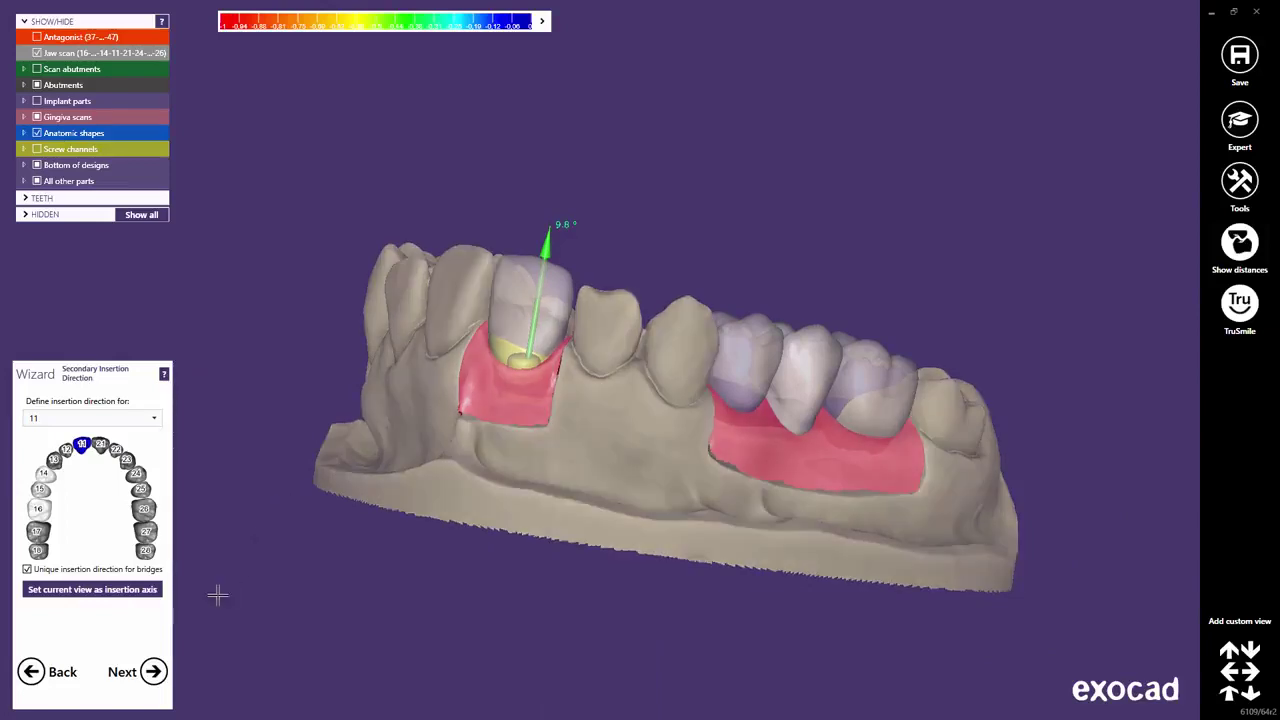
Step: Confirm the secondary insertion directions and continue to abutment design with the three generated abutments in close view
click(153, 672)
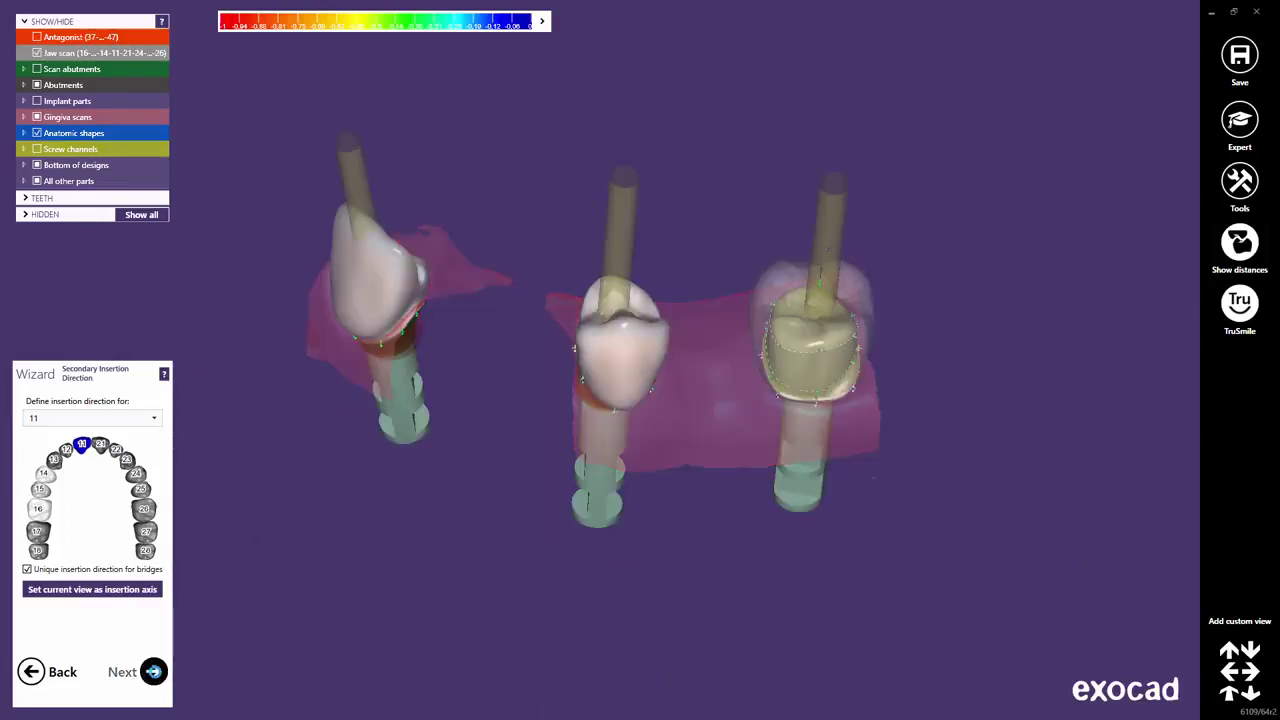
click(153, 672)
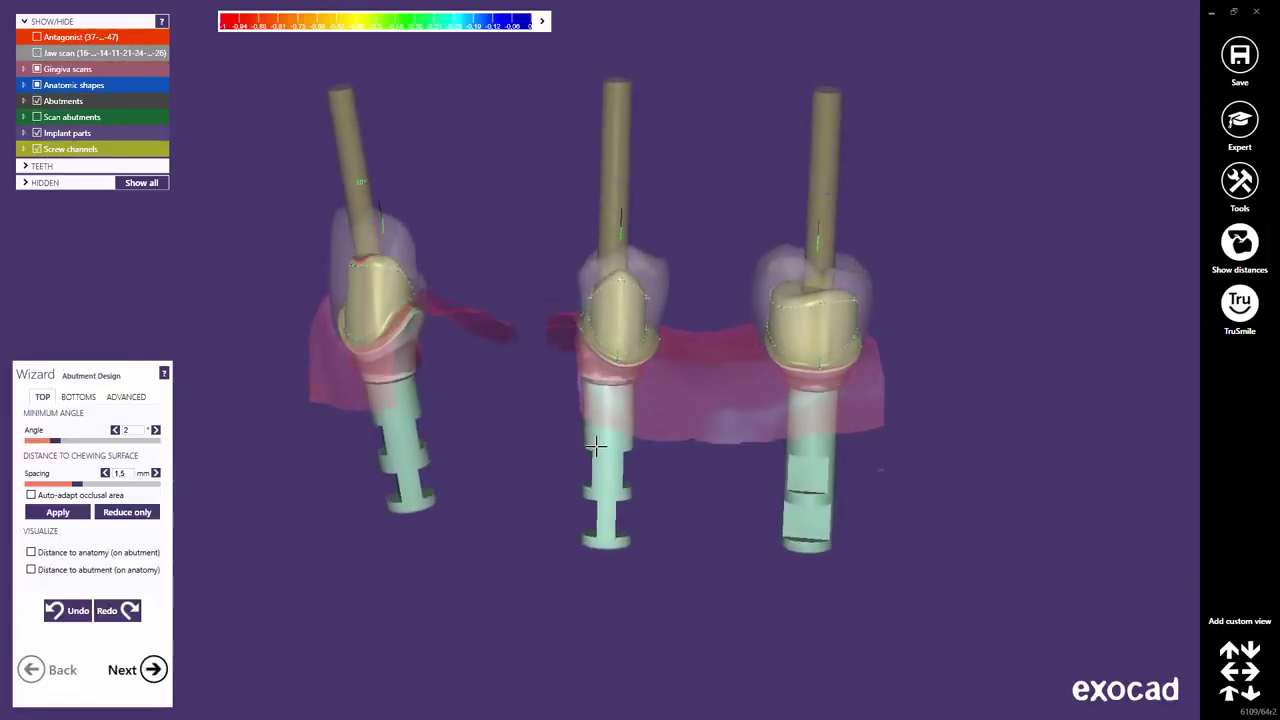
scroll(566, 415, up, 5)
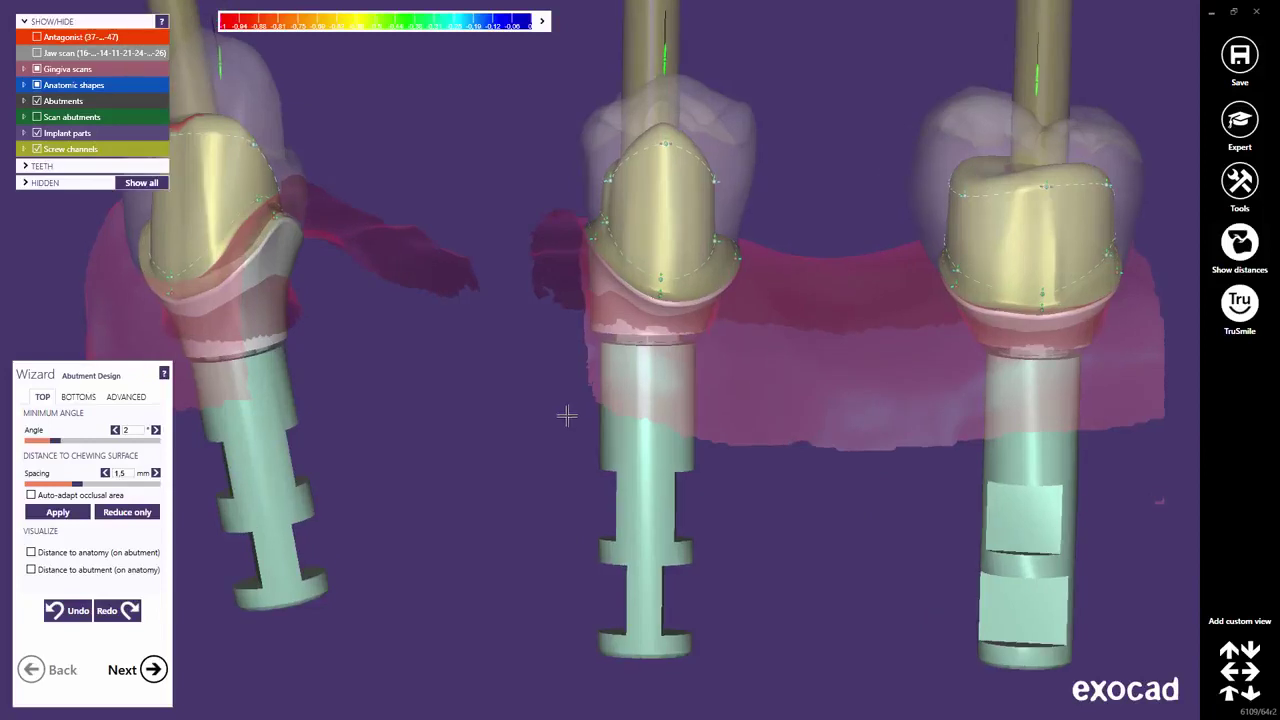
right_drag(566, 415, 597, 481)
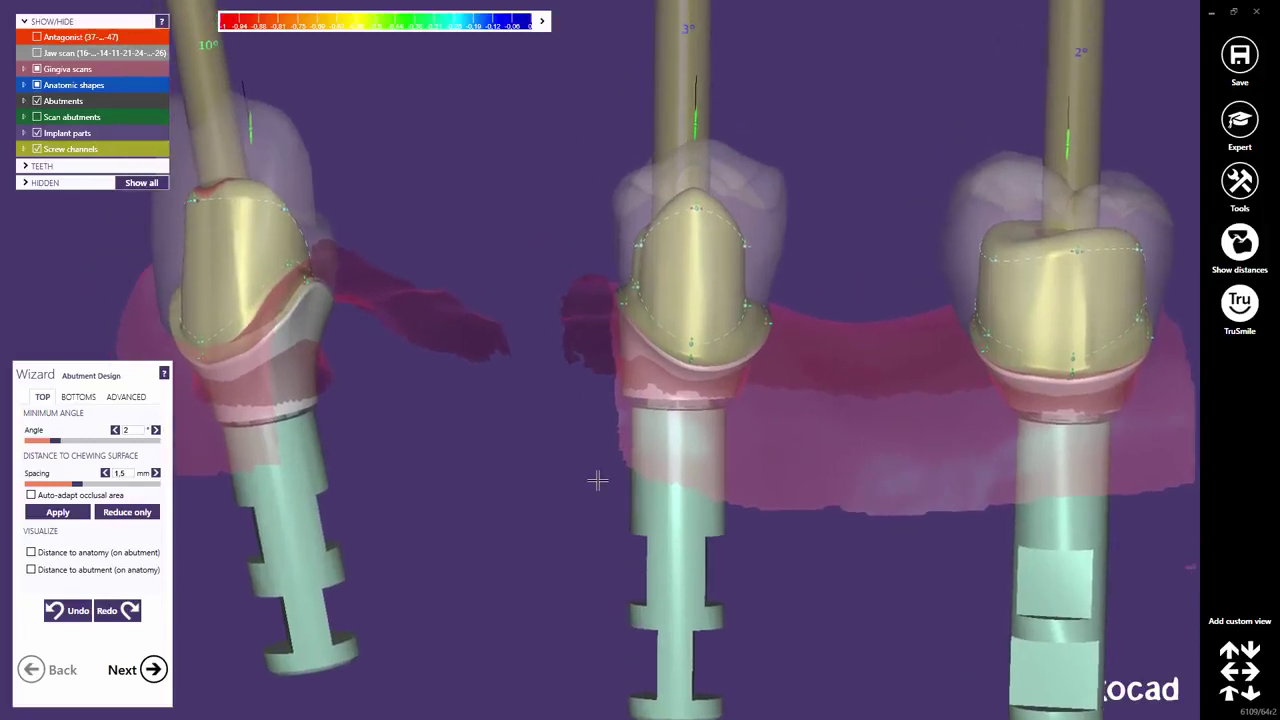
Step: Hide the screw channels, distance display, gingiva scans and anatomic shapes to isolate the abutment of tooth 16 in close view
click(37, 148)
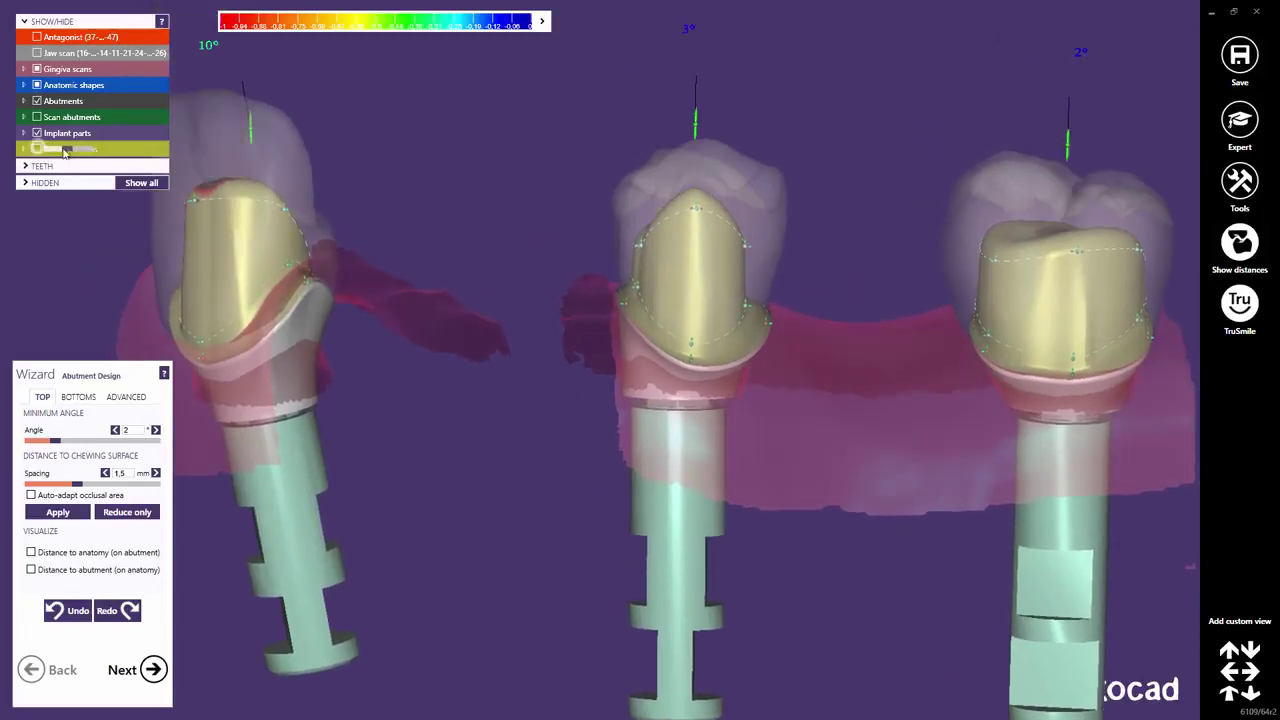
click(1242, 248)
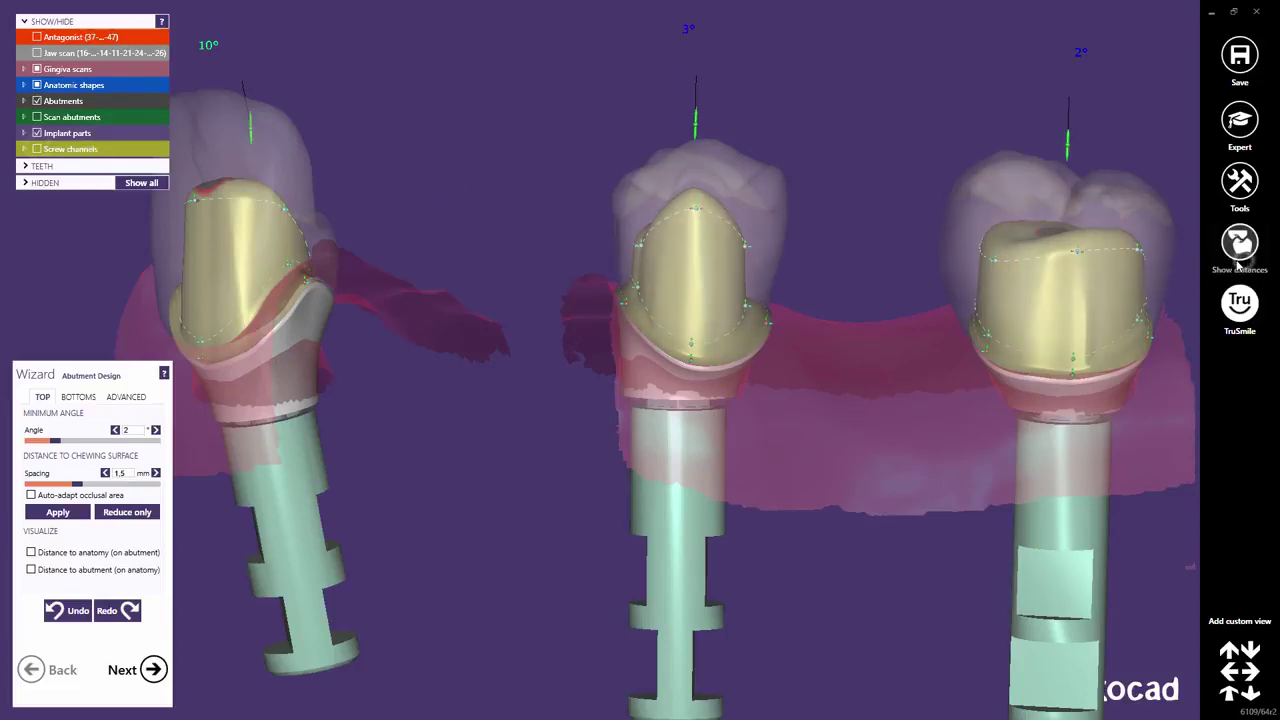
double_click(1035, 285)
scroll(594, 337, up, 5)
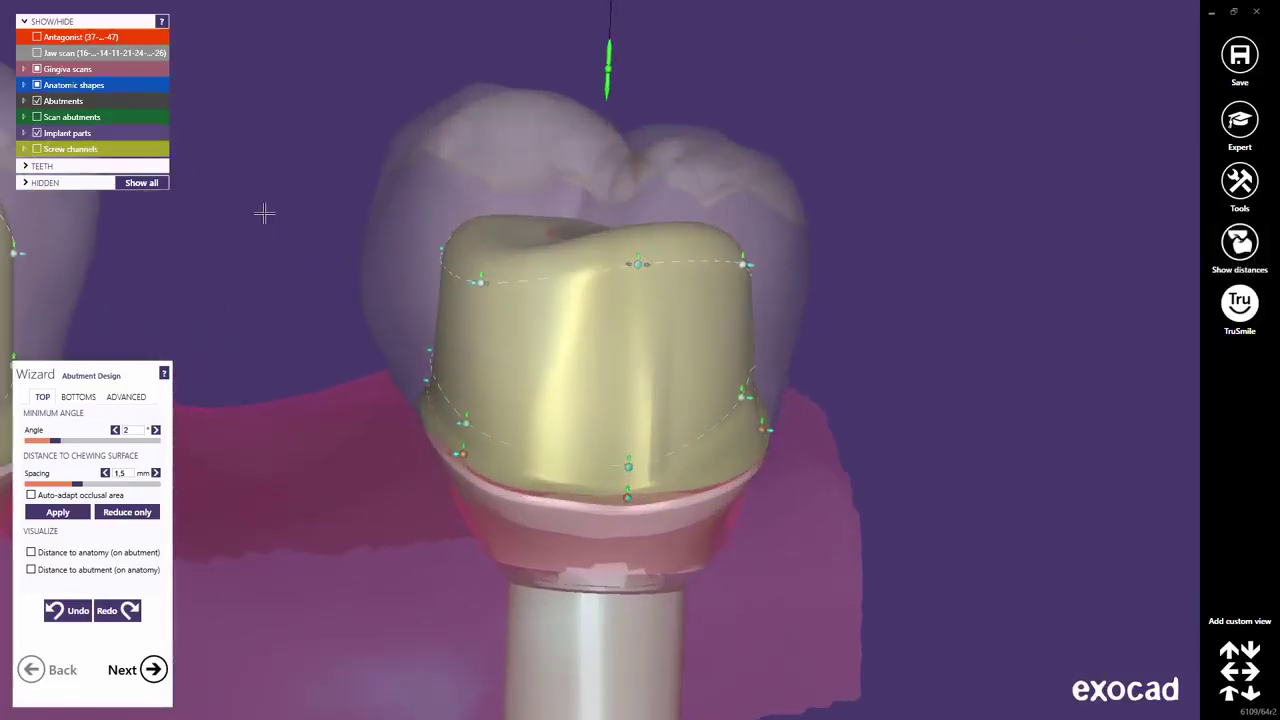
click(37, 68)
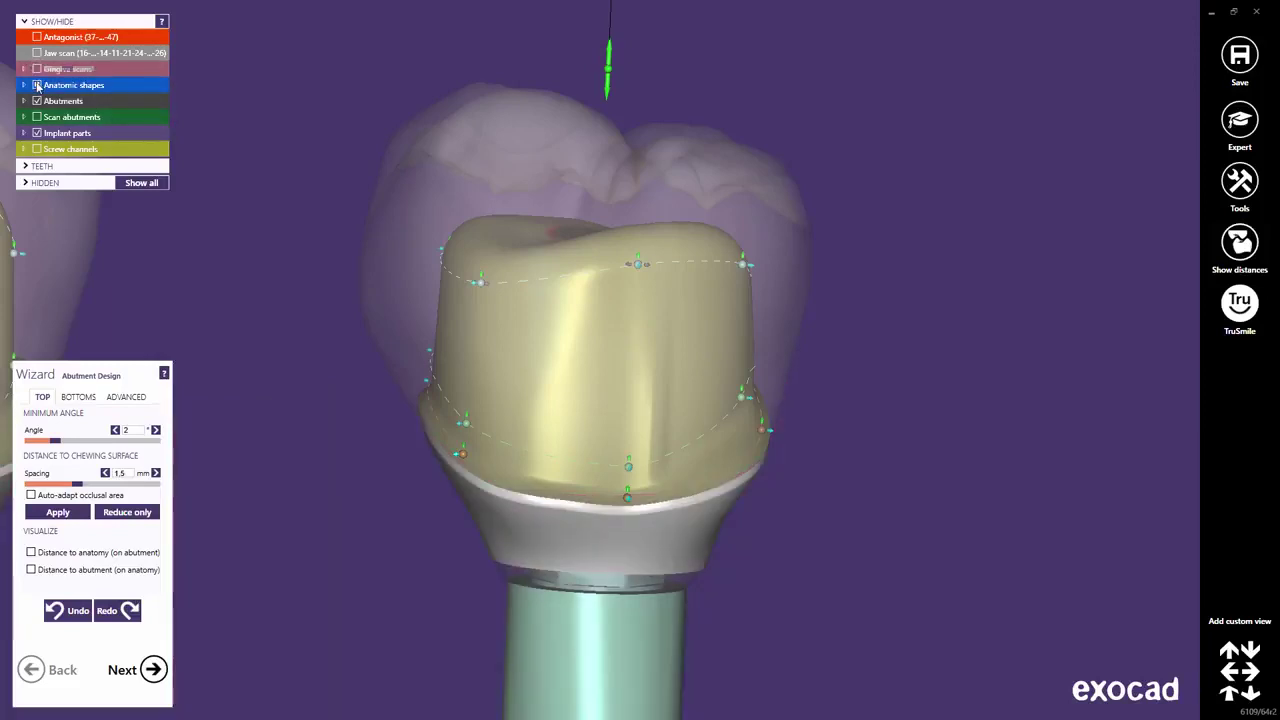
click(37, 85)
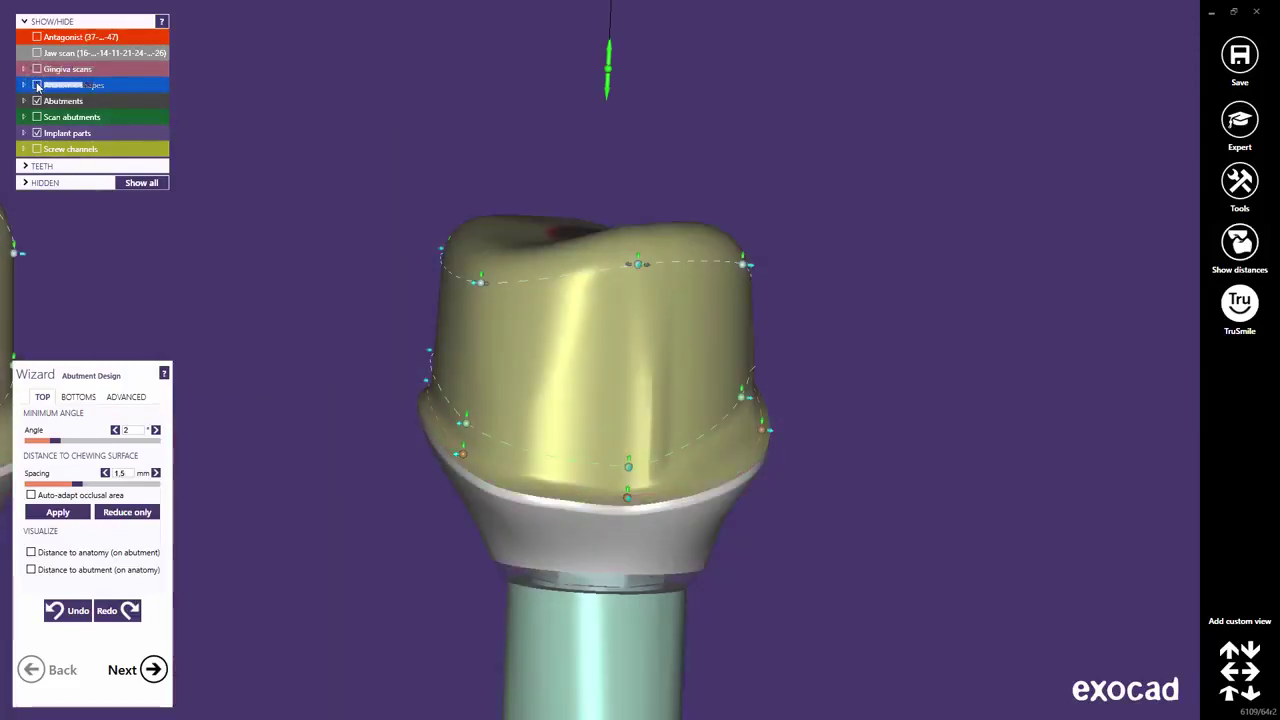
scroll(470, 285, up, 4)
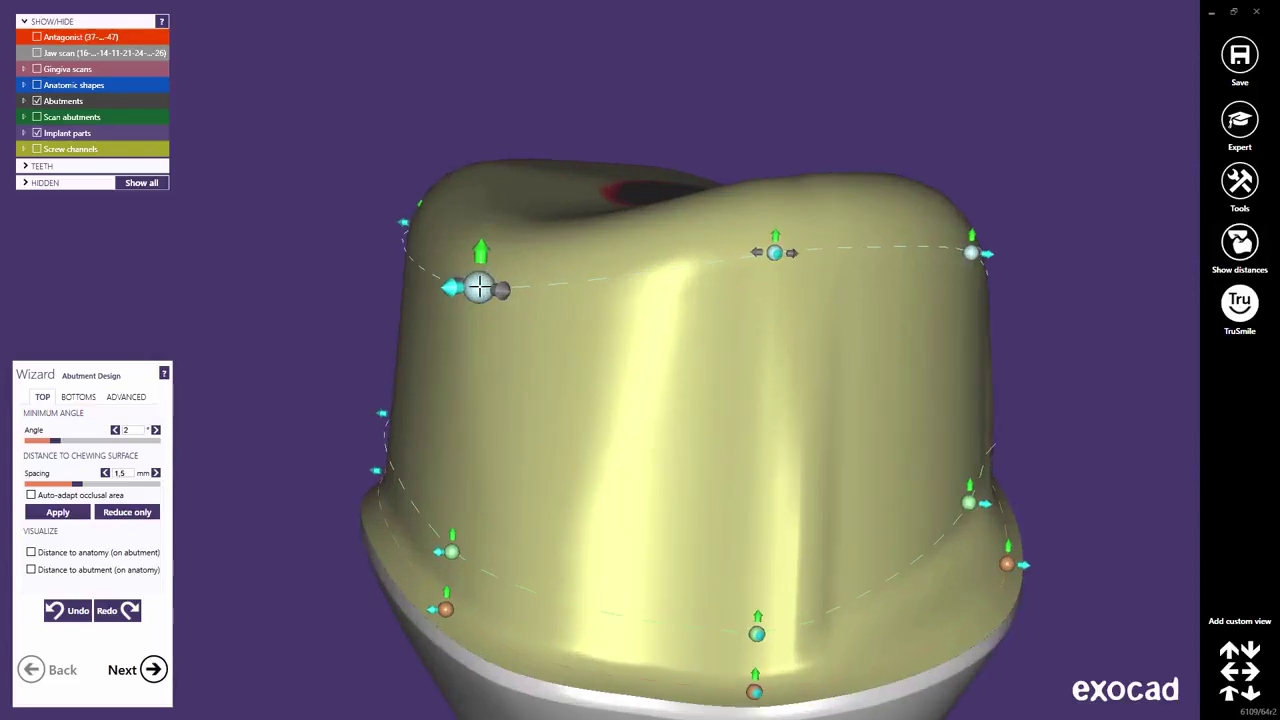
Step: Lower the upper contour of the tooth 16 abutment and raise its middle and lower contour control points to reshape the facing wall
drag(479, 287, 456, 268)
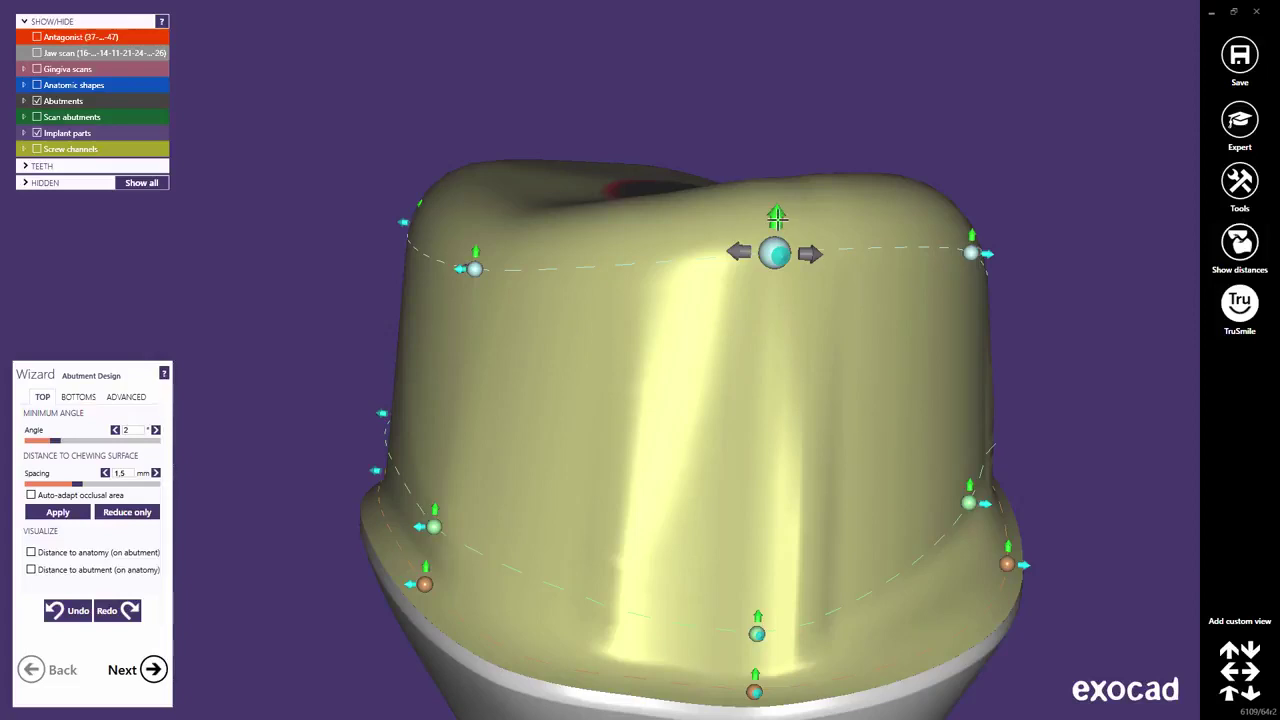
drag(777, 216, 762, 323)
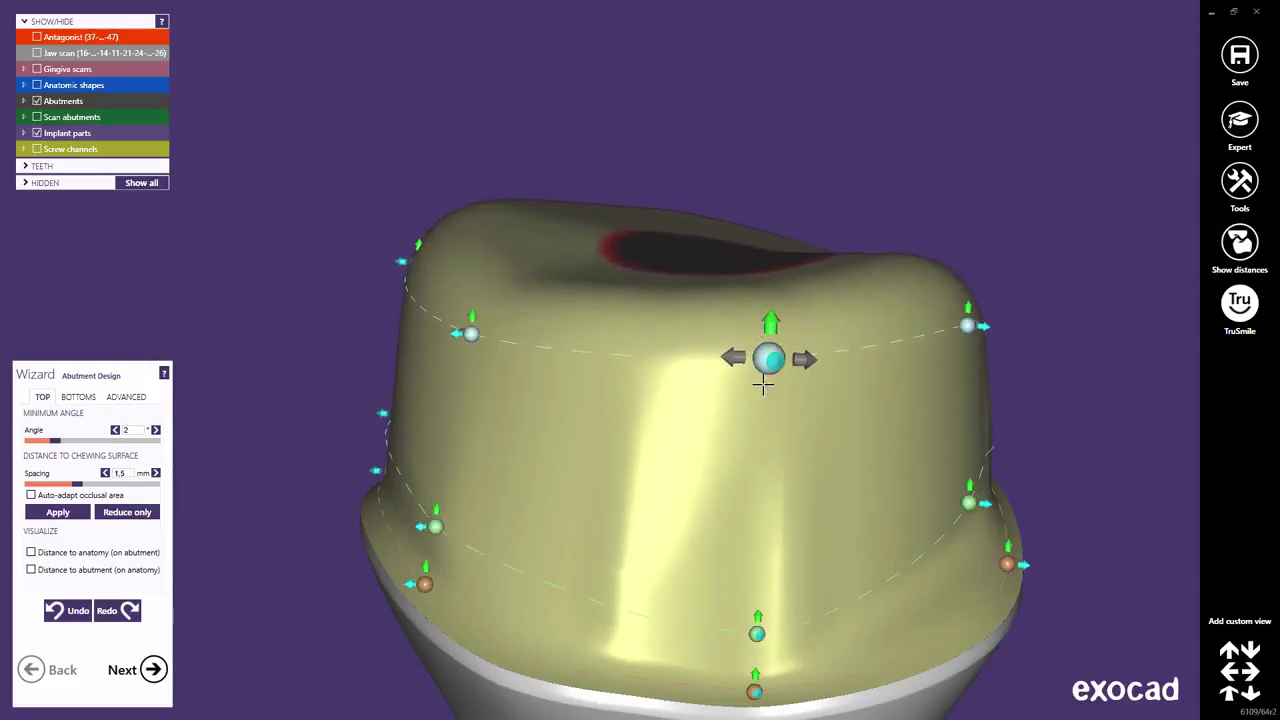
drag(757, 634, 768, 573)
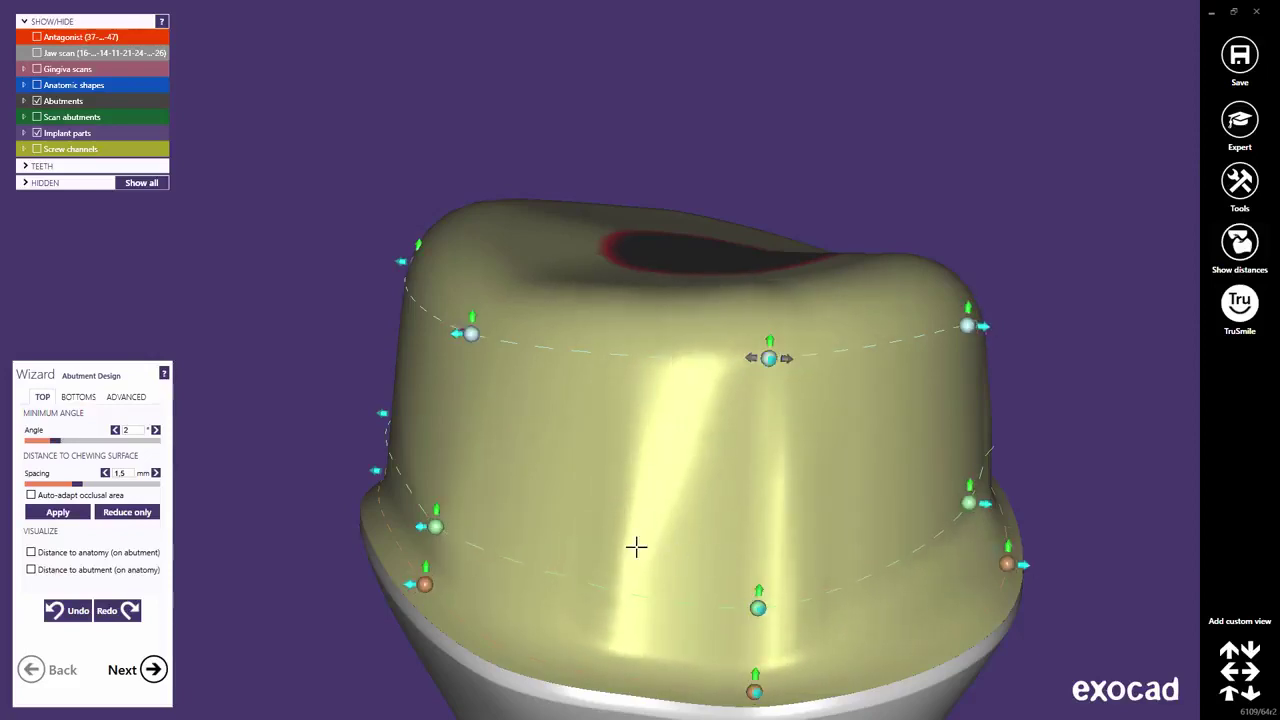
drag(446, 523, 452, 470)
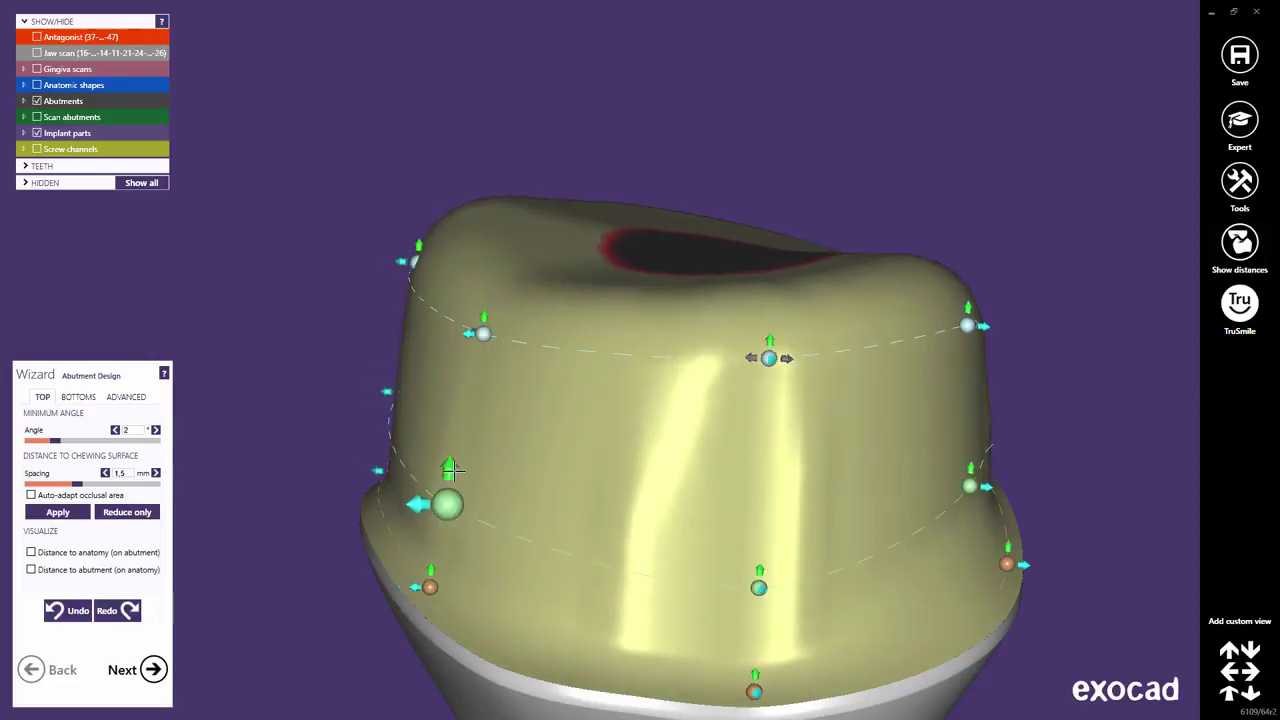
mouse_move(430, 582)
mouse_down()
mouse_move(457, 580)
mouse_move(437, 583)
mouse_move(441, 502)
mouse_move(443, 540)
mouse_up()
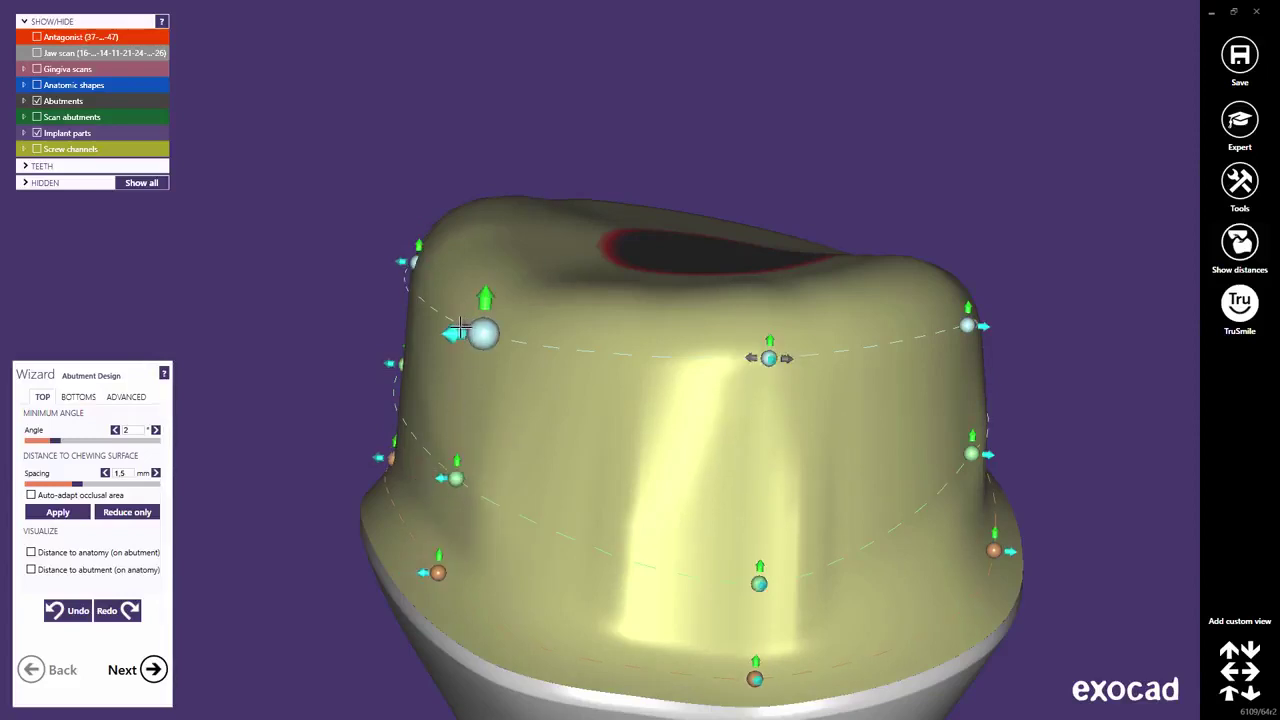
Step: Reshape one corner of the tooth 16 abutment by shifting its upper, middle and lower control points inward and outward
drag(459, 327, 517, 337)
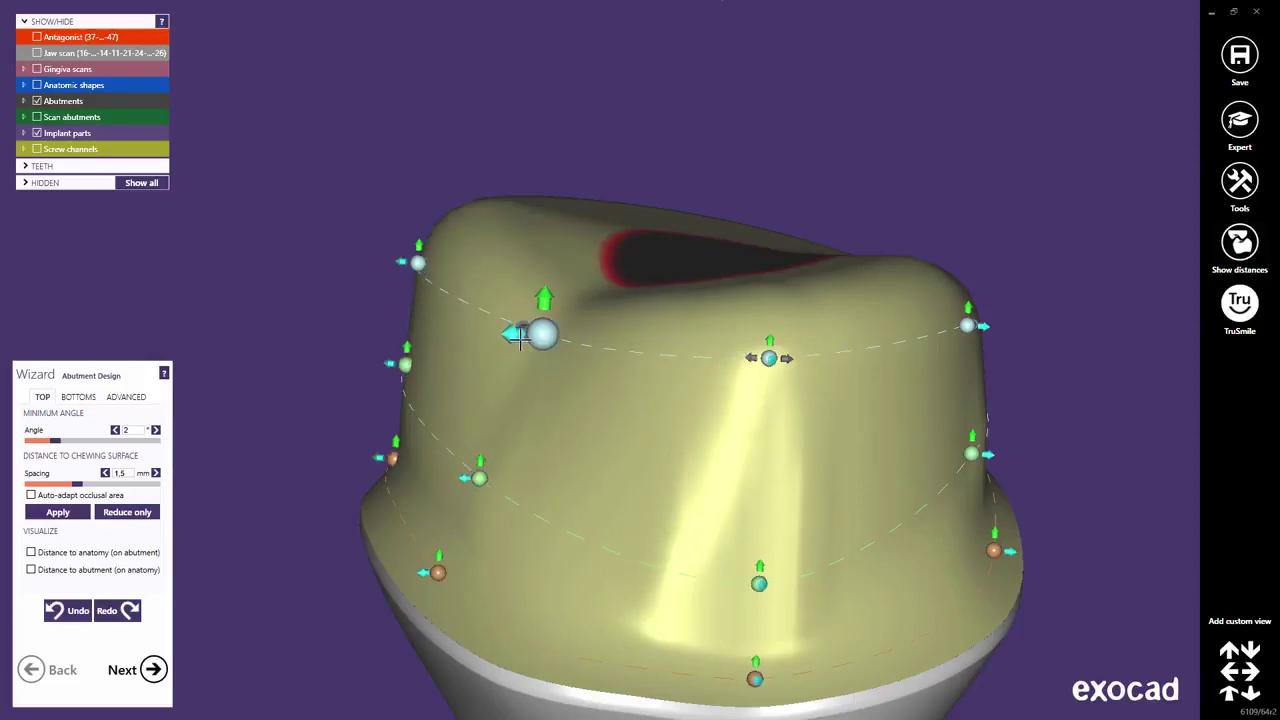
right_drag(520, 458, 391, 400)
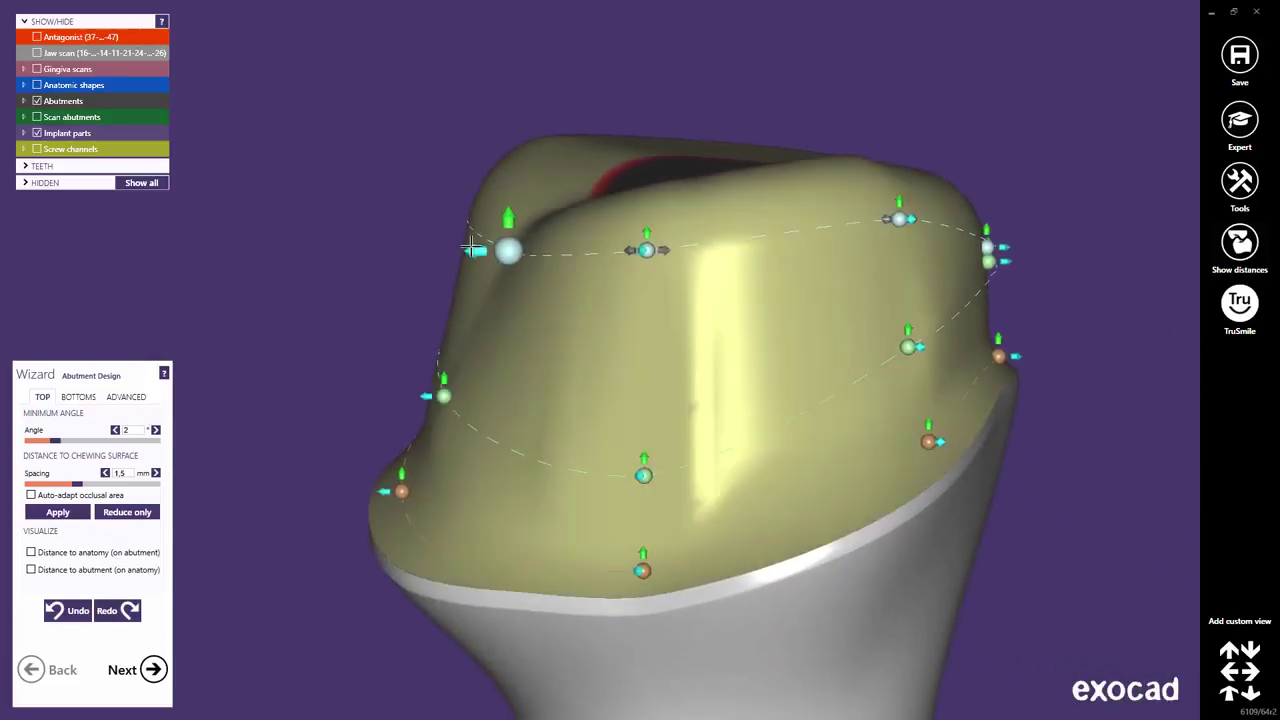
drag(472, 248, 376, 279)
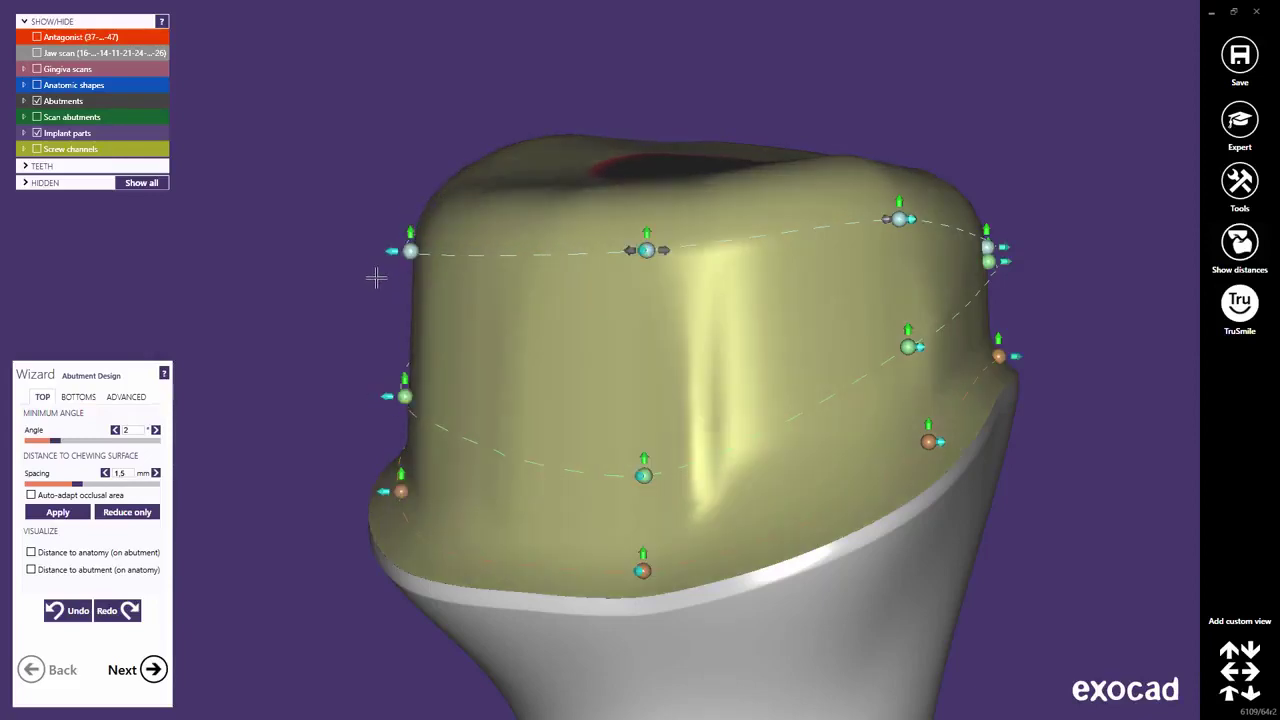
mouse_move(387, 396)
mouse_down()
mouse_move(373, 397)
mouse_move(410, 398)
mouse_up()
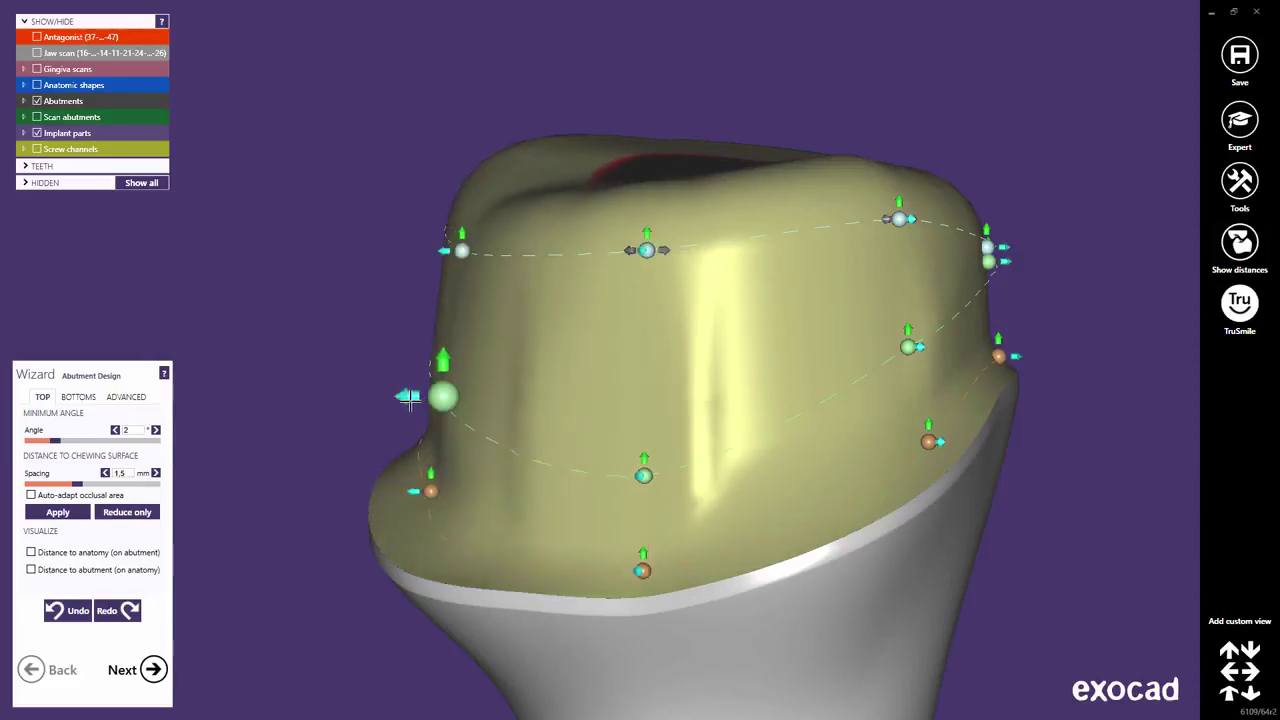
drag(404, 490, 371, 491)
drag(445, 251, 380, 262)
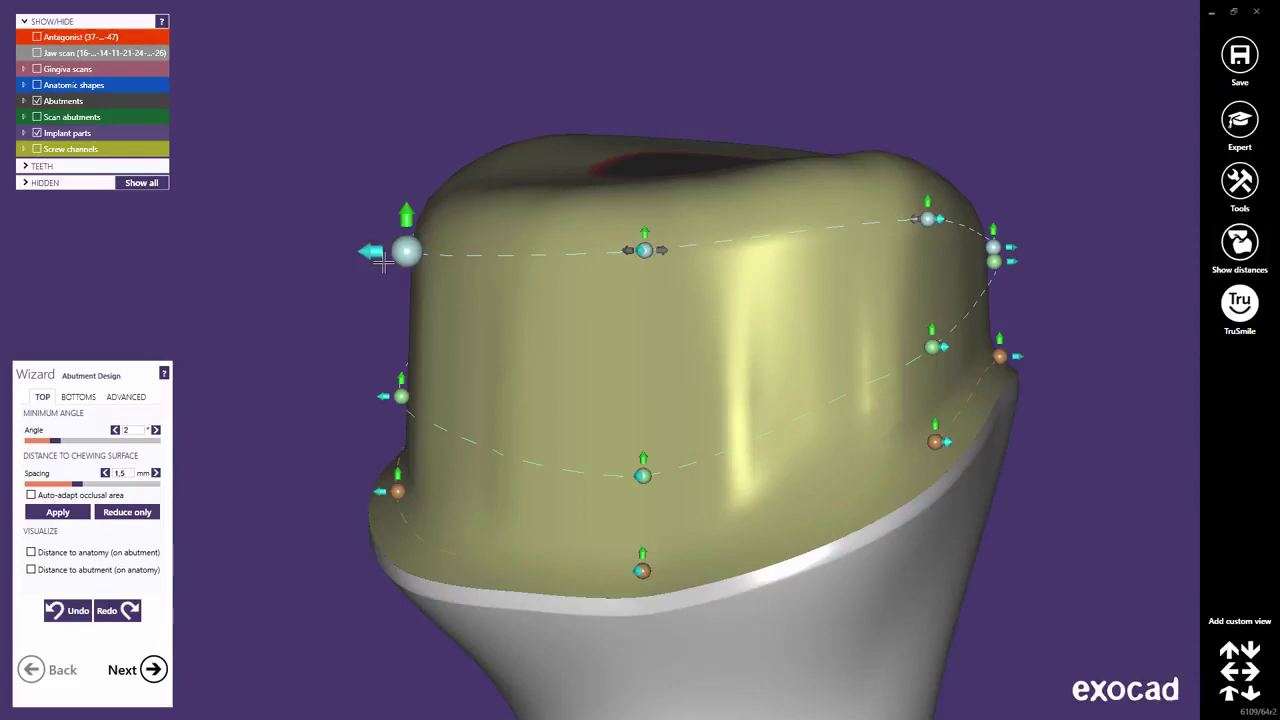
Step: Show the gingiva scans and the jaw scan around the three abutments, and view the tooth 16 abutment from occlusal
scroll(383, 260, down, 10)
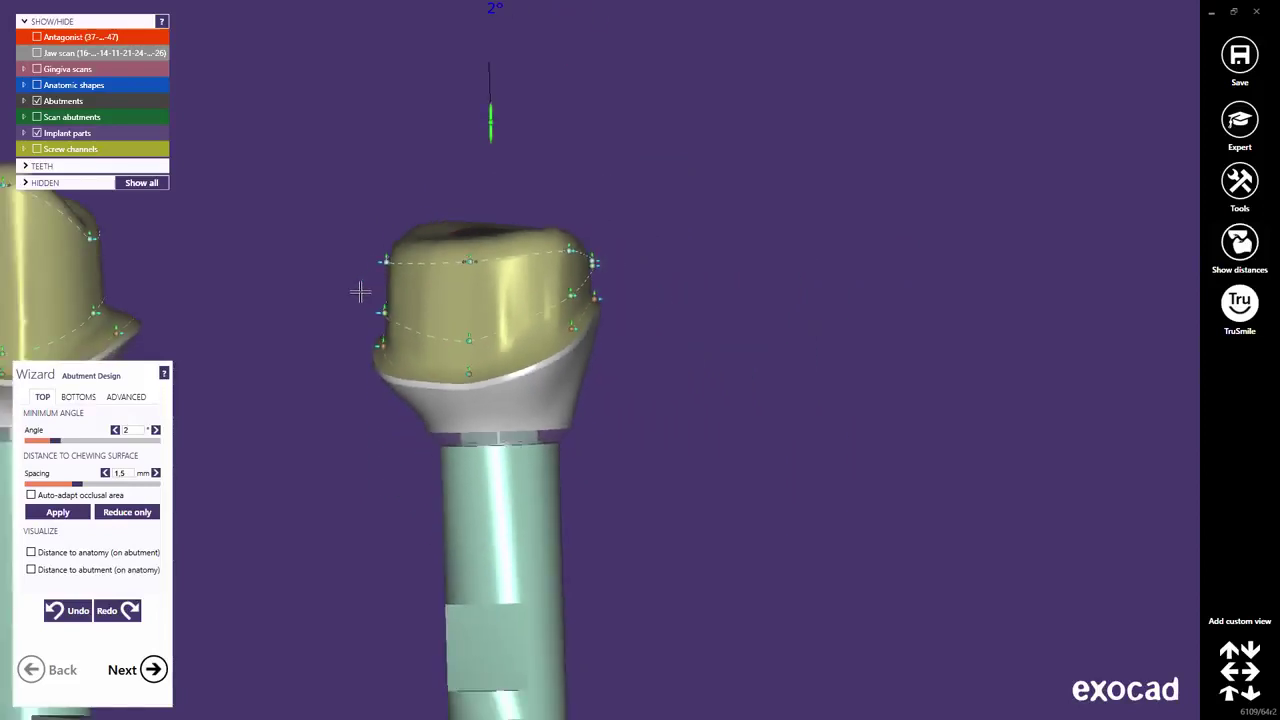
middle_drag(325, 357, 813, 351)
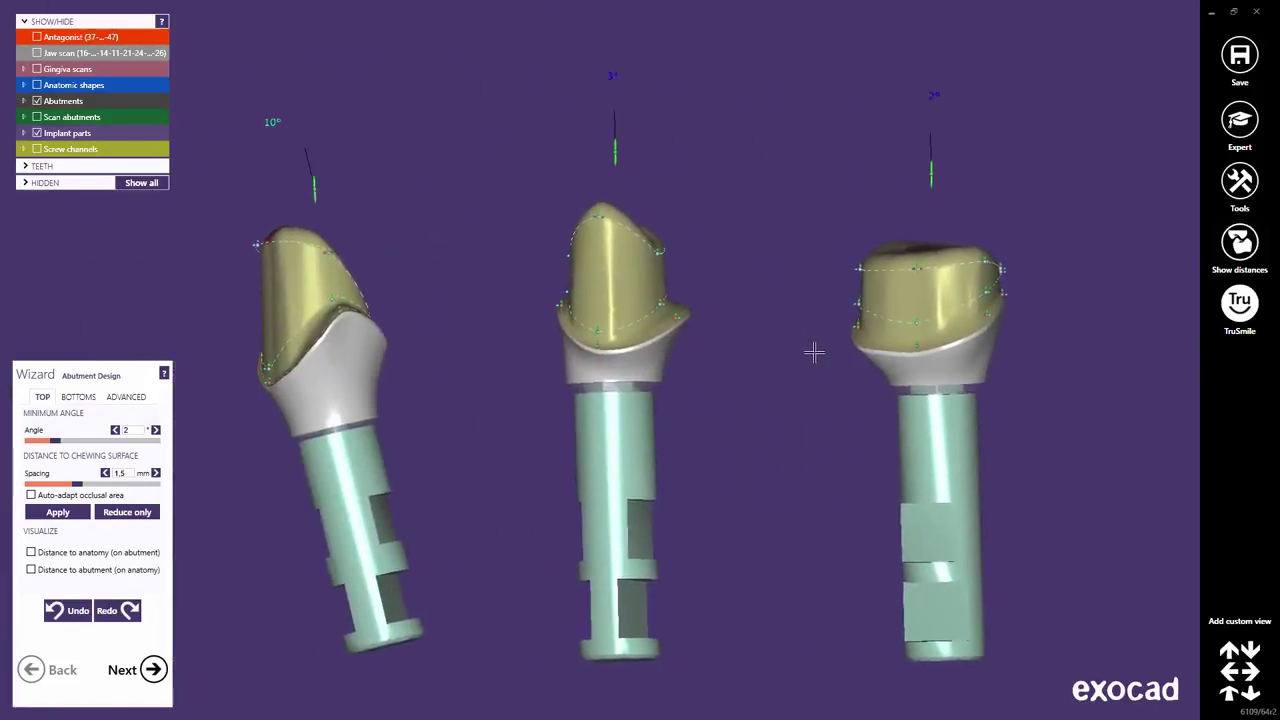
click(37, 69)
click(37, 53)
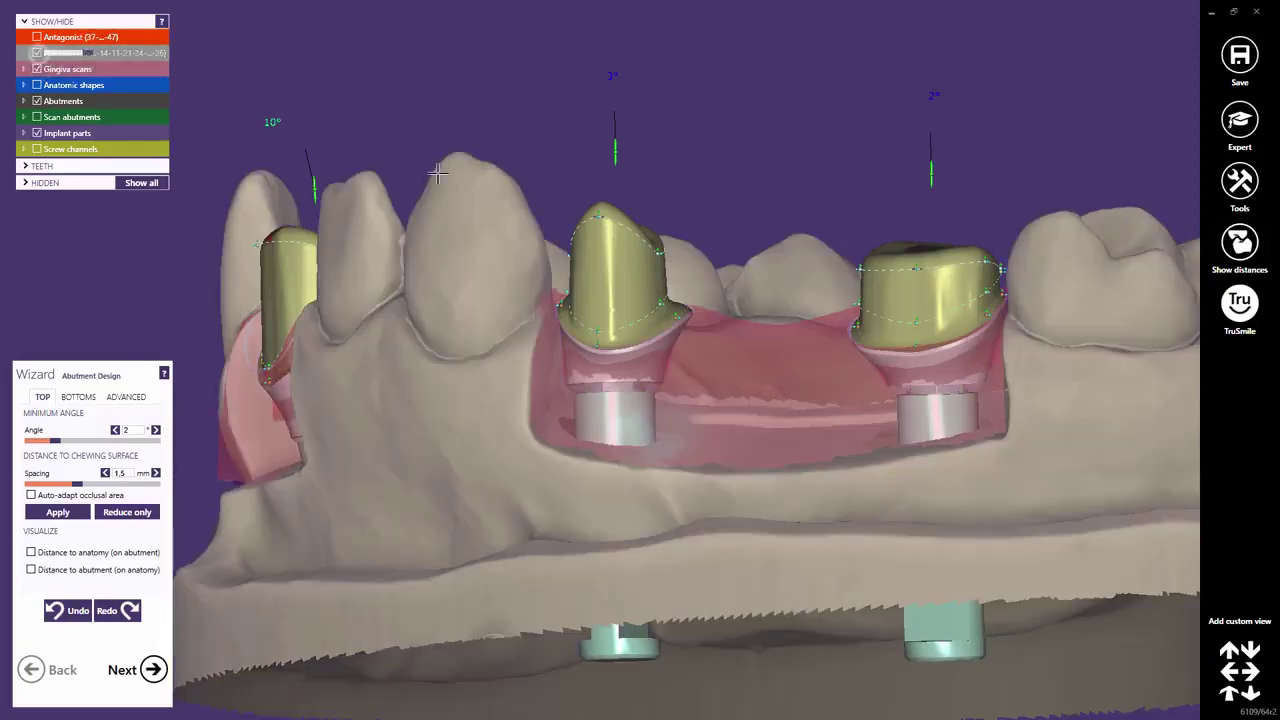
double_click(930, 340)
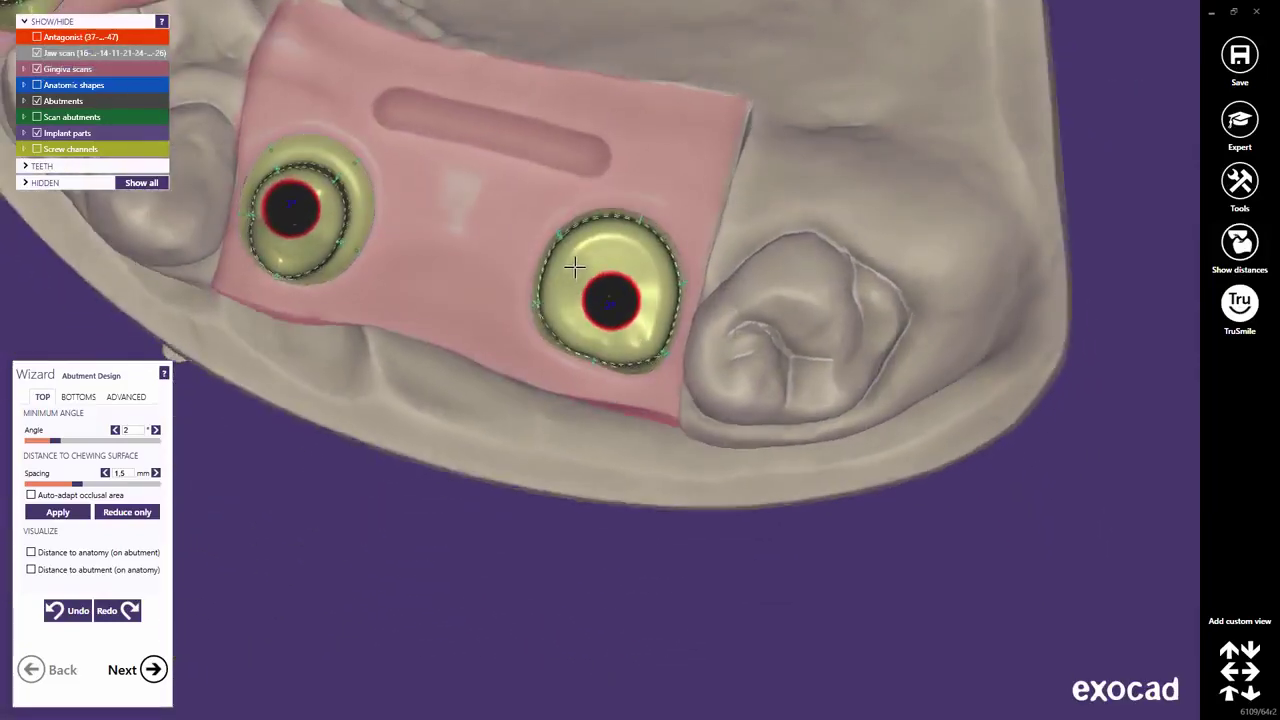
Step: Redistribute the contour control points of the tooth 16 abutment, add one on each proximal side, and pull the wall outward towards the margin
scroll(580, 265, up, 3)
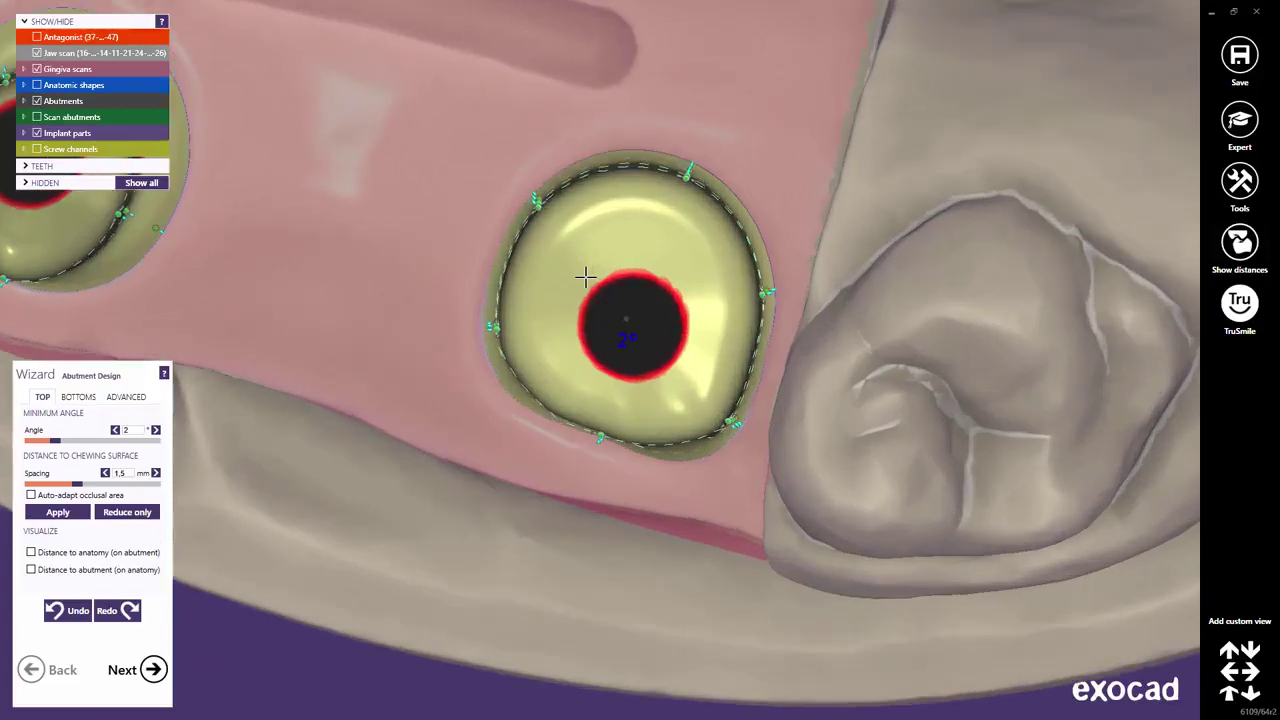
scroll(585, 277, up, 1)
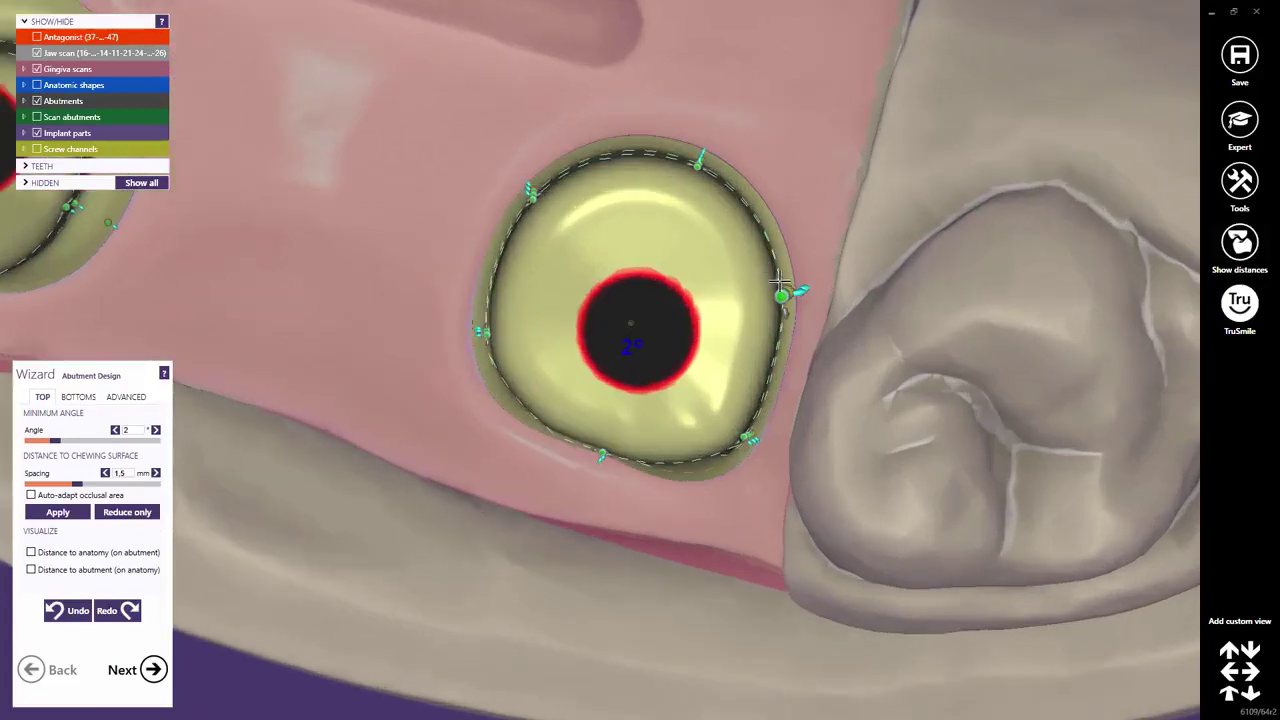
drag(779, 283, 768, 226)
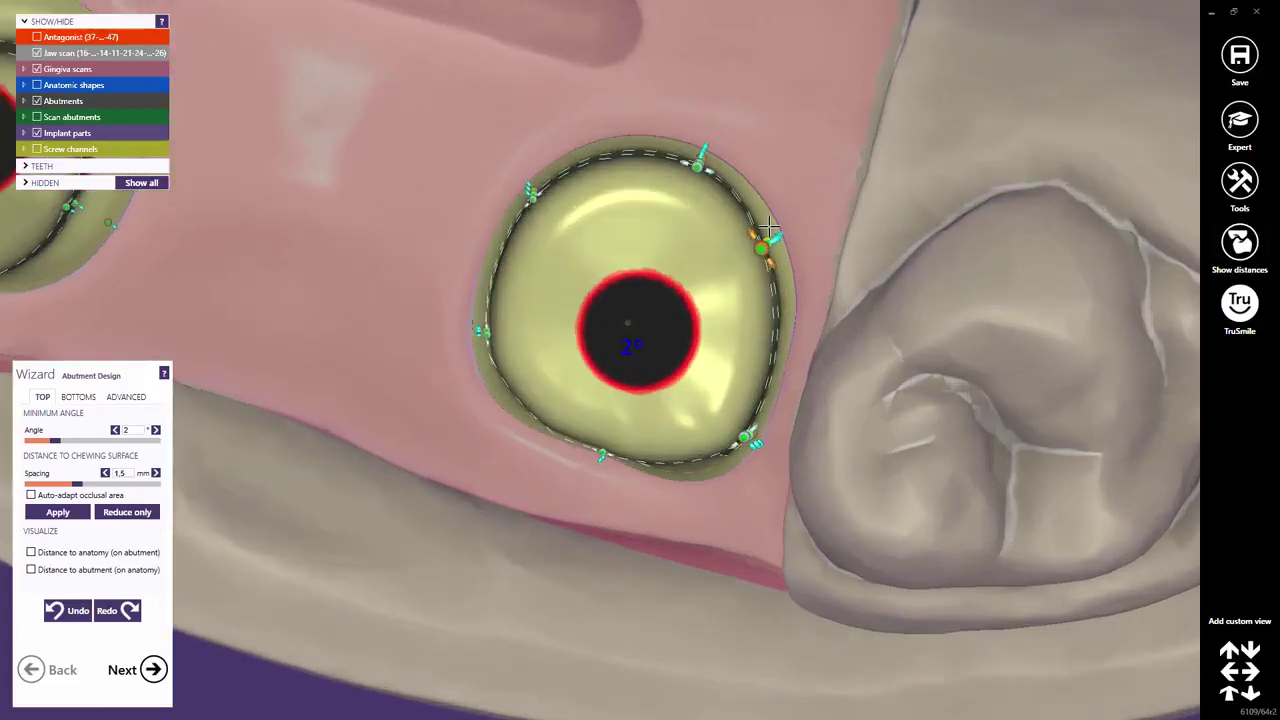
click(772, 350)
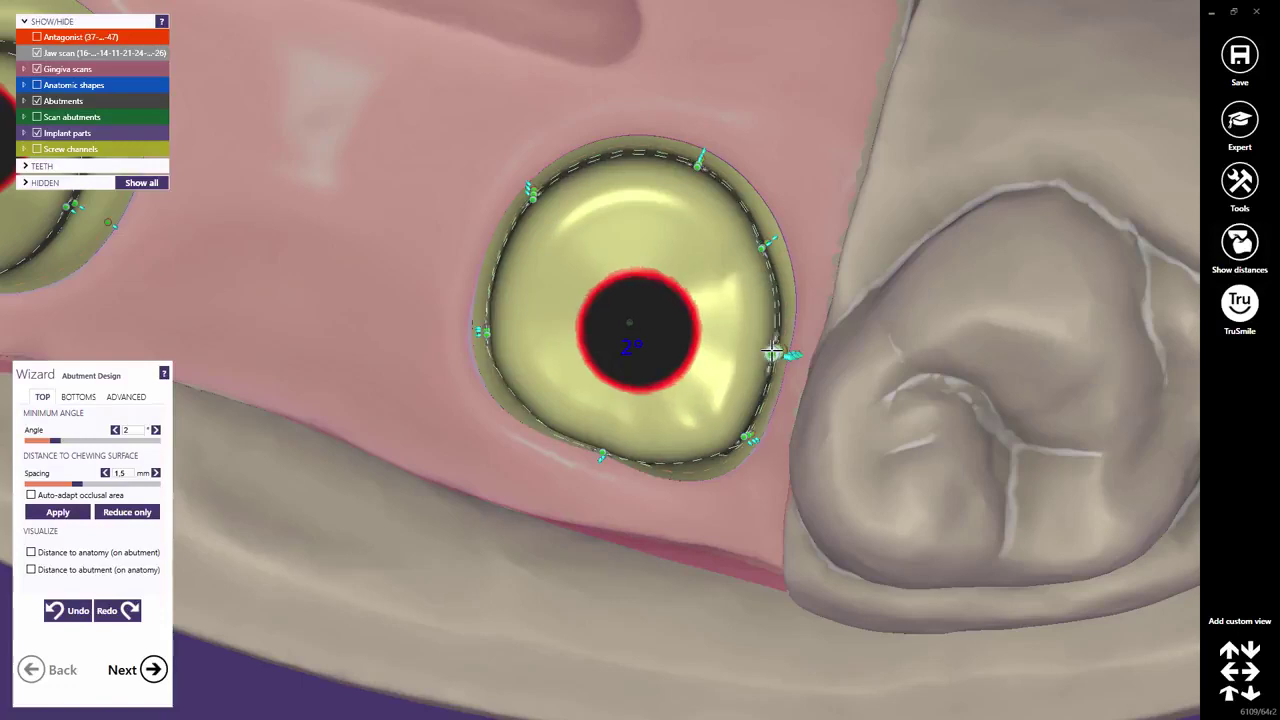
click(495, 248)
drag(543, 188, 570, 162)
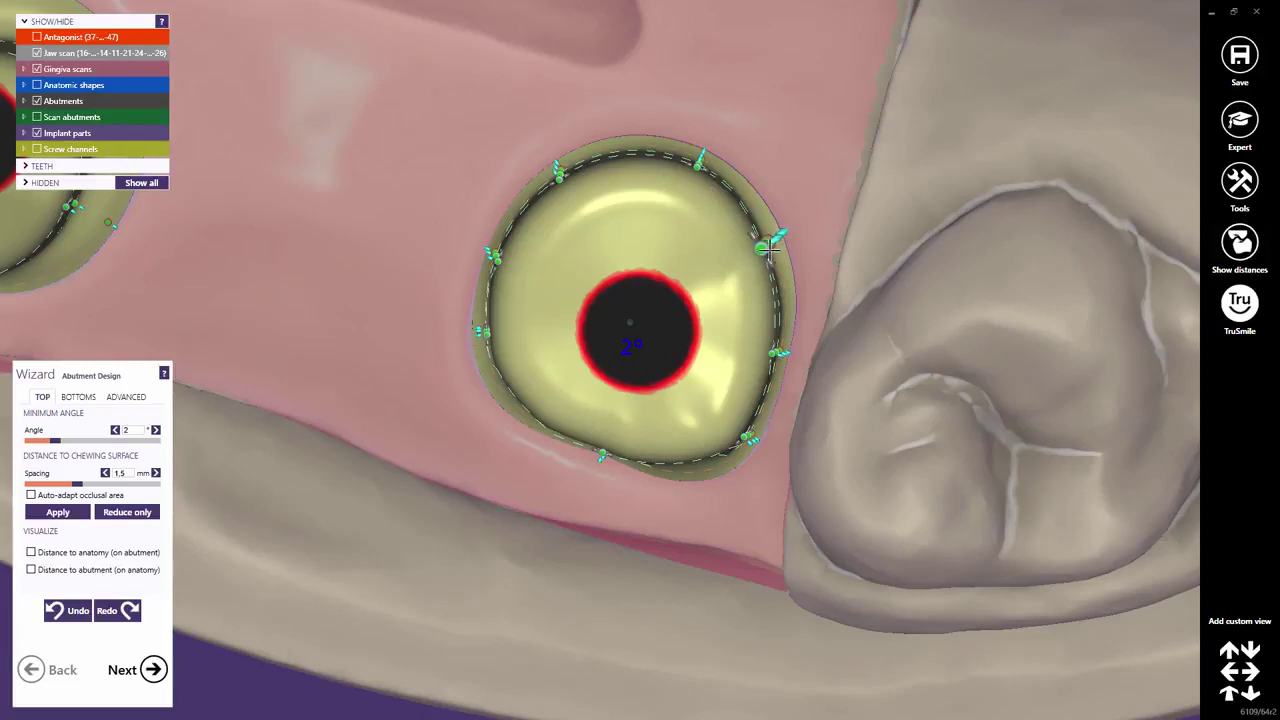
right_drag(768, 245, 766, 238)
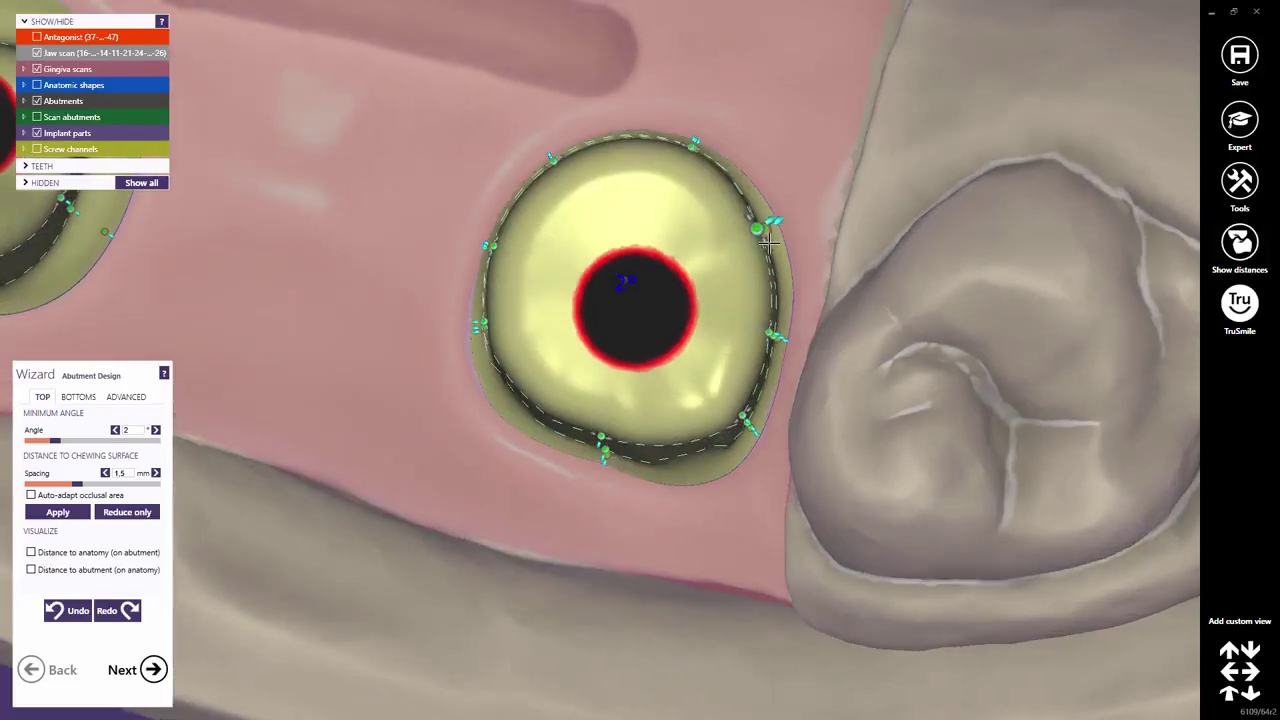
drag(773, 220, 781, 214)
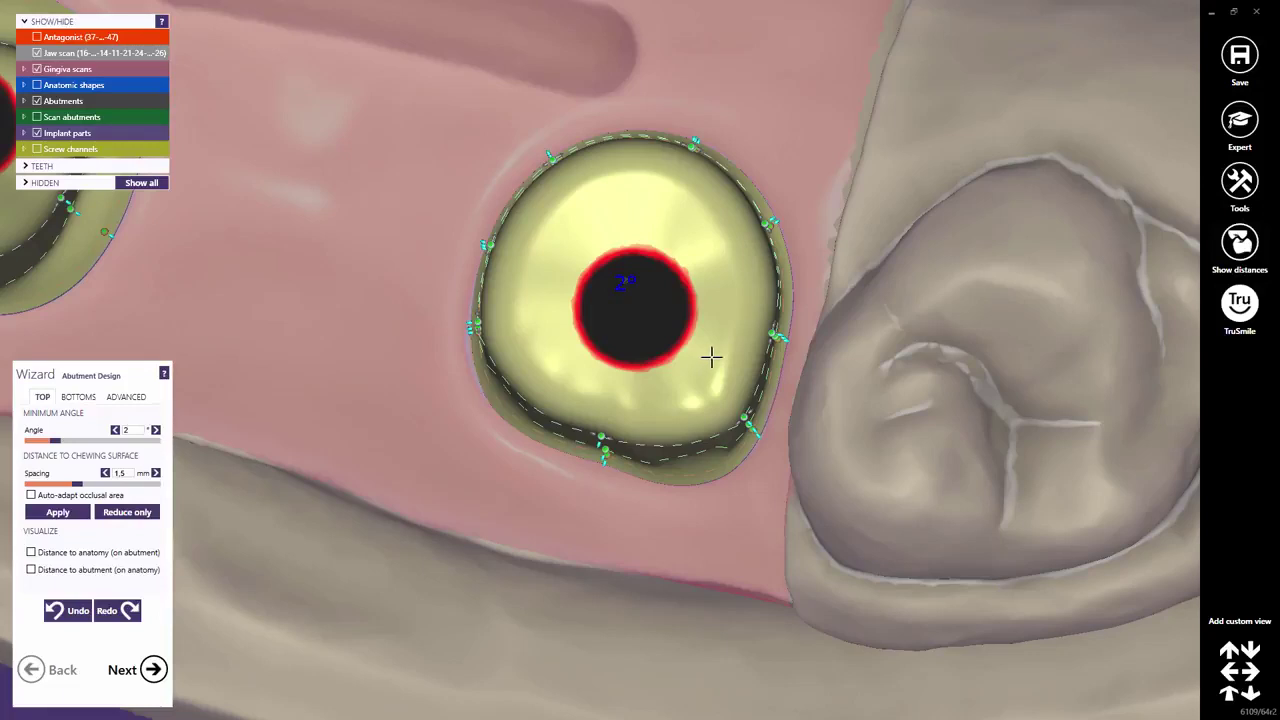
Step: Pull the lower side wall of the tooth 16 abutment inward to widen the shoulder, and raise the lowest central control point slightly
scroll(763, 392, up, 3)
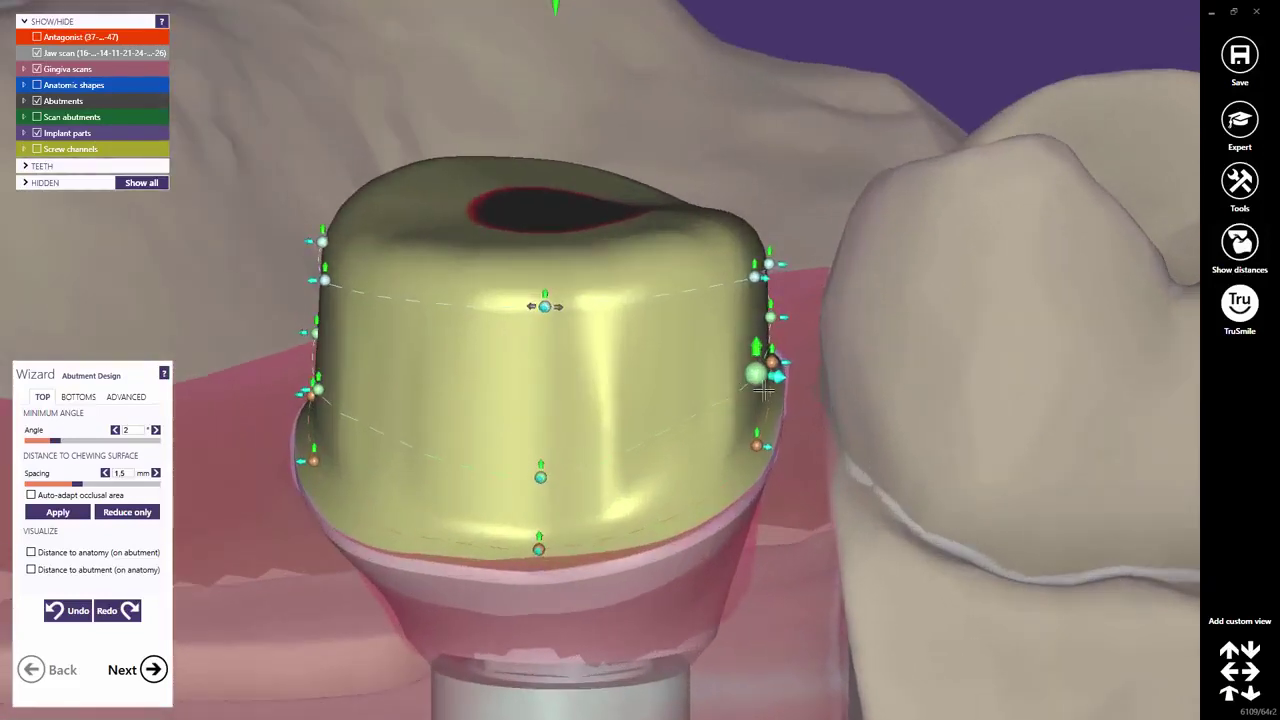
drag(776, 375, 748, 372)
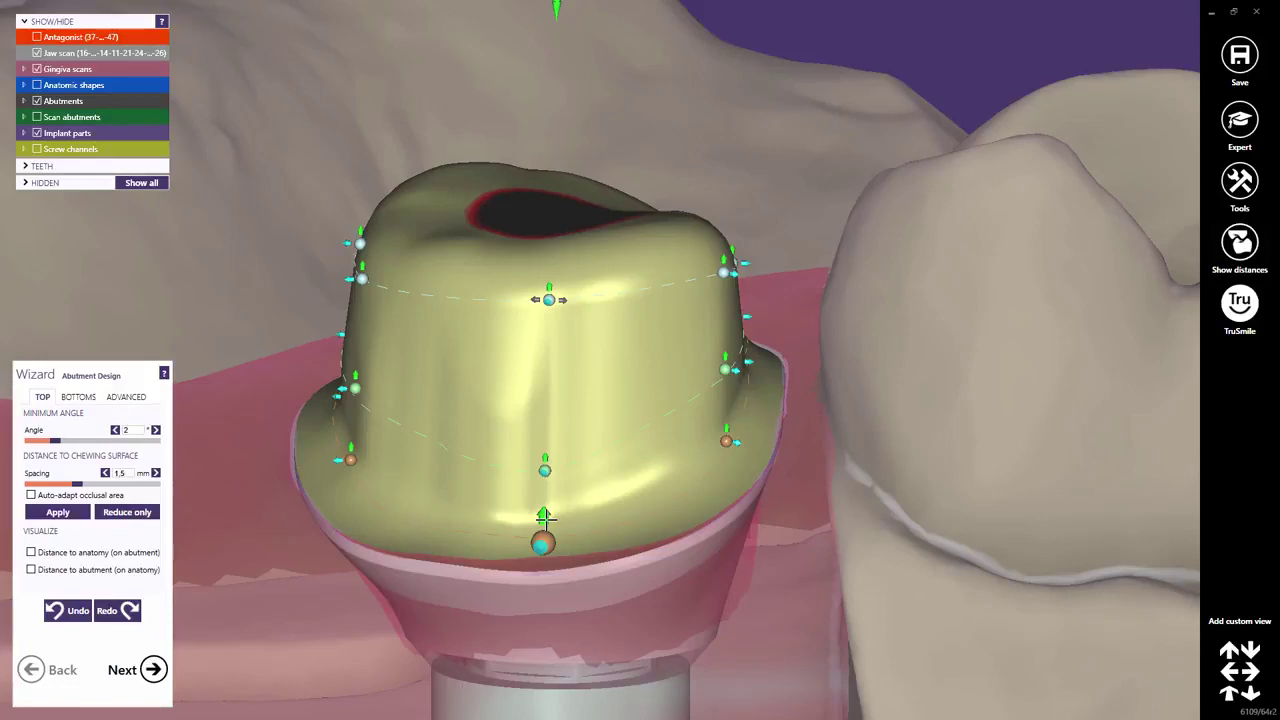
drag(540, 513, 545, 497)
Step: Move two opposite corners of the tooth 16 abutment's contour outward in occlusal view and push the contour between them inward
key(Up)
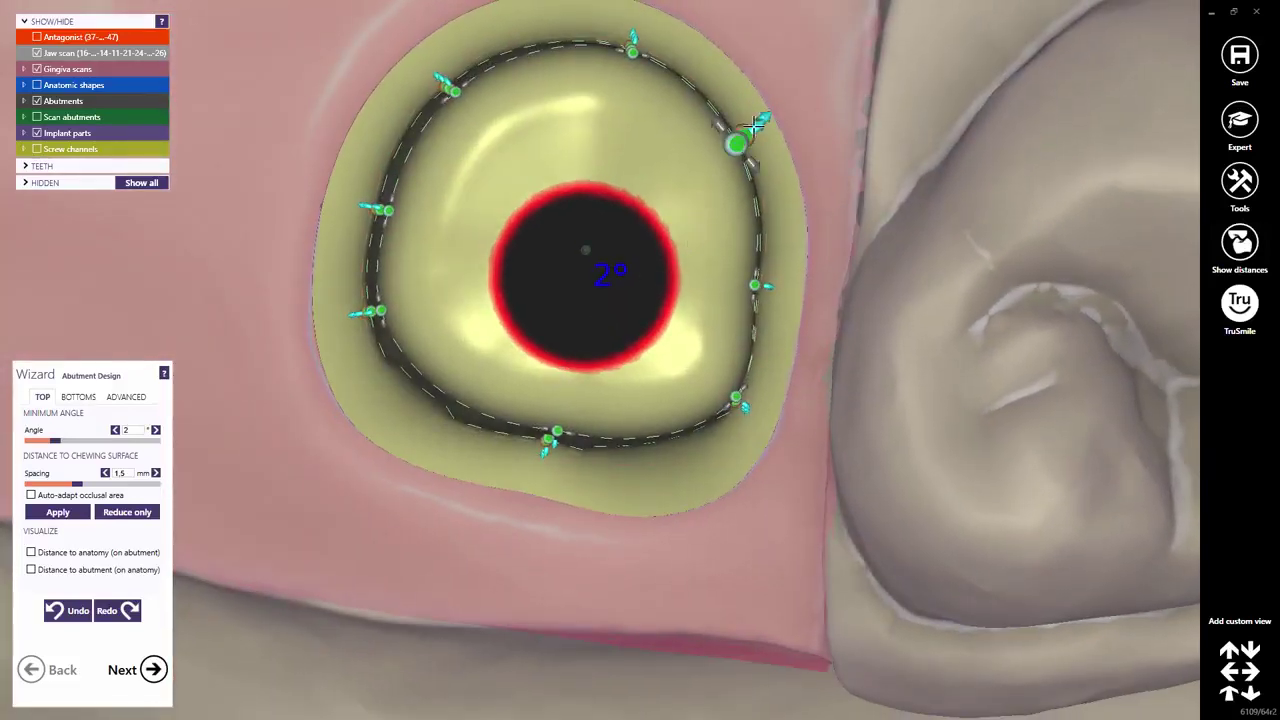
drag(753, 125, 760, 127)
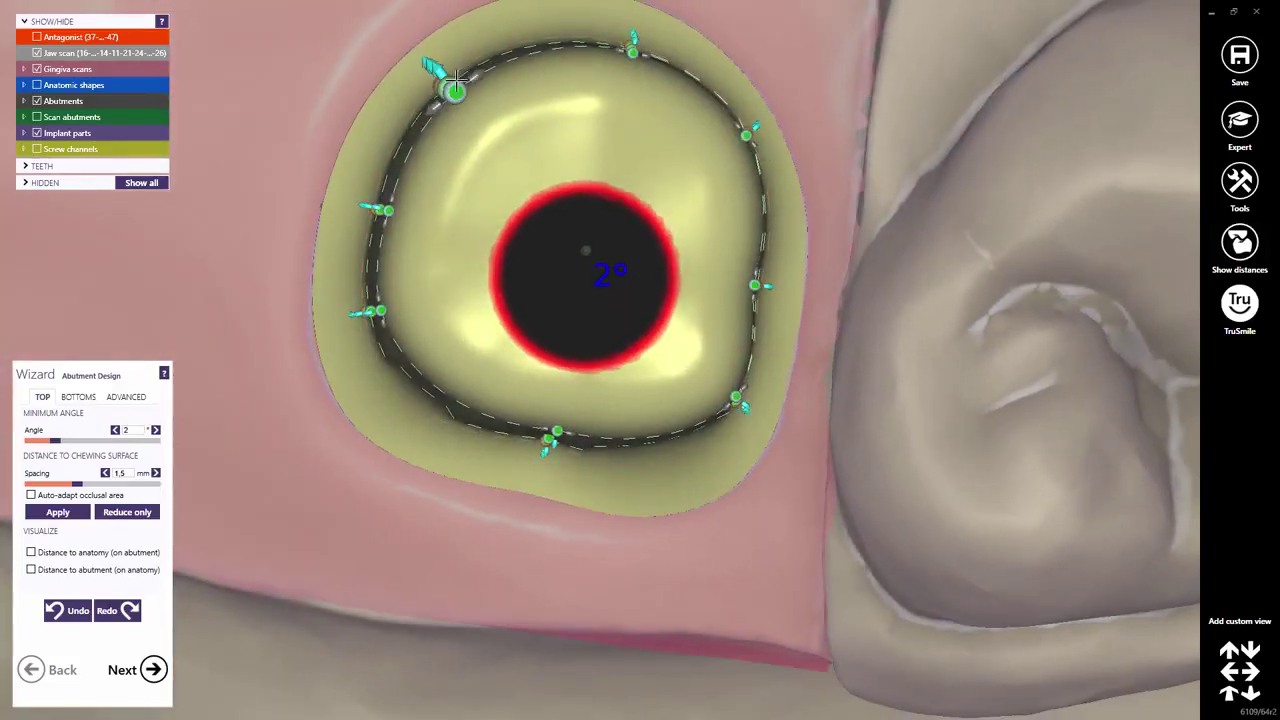
drag(437, 68, 428, 58)
key(Left)
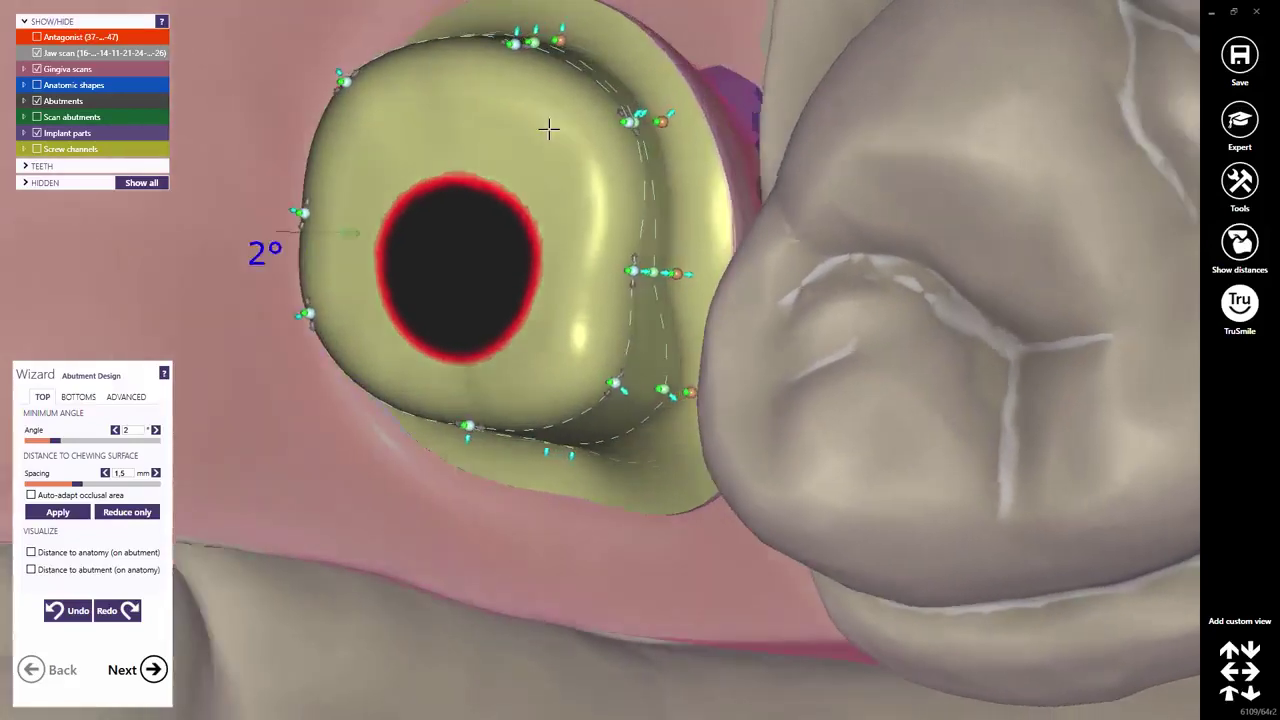
drag(500, 42, 491, 63)
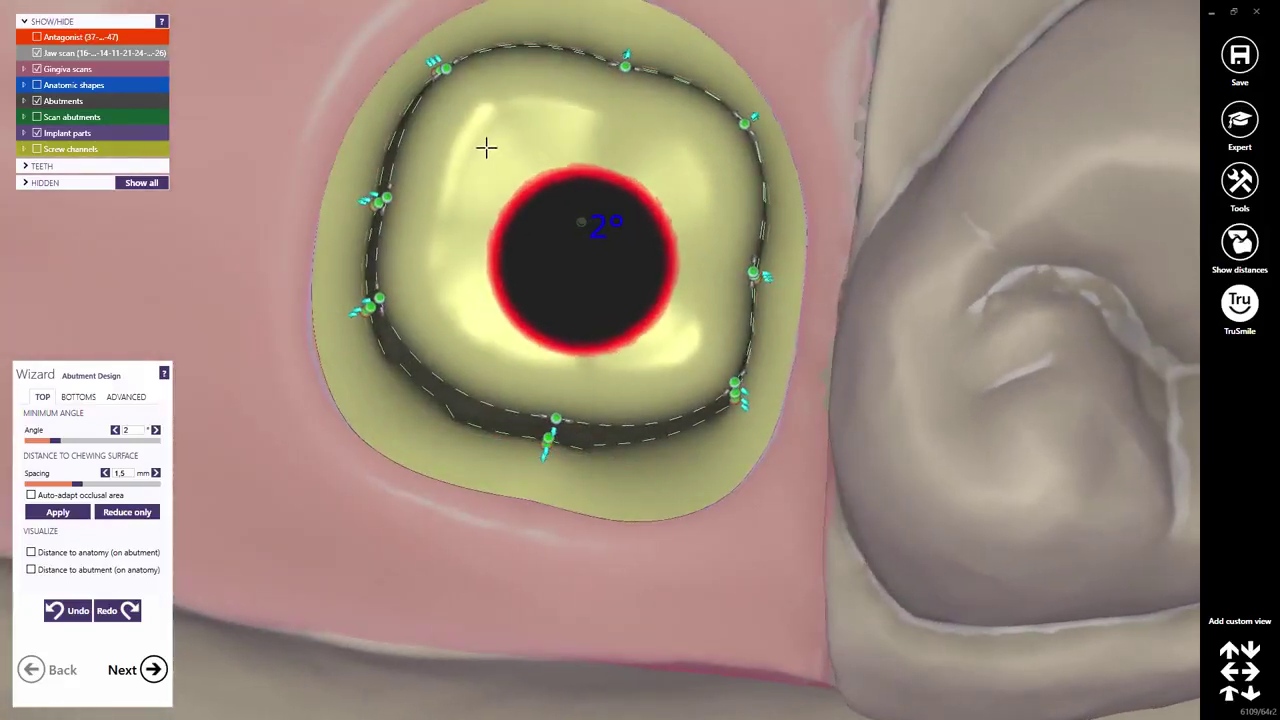
Step: Raise the mesiobuccal and distopalatal corner points of the tooth 16 abutment and lower its central buccal and palatal points
key(Down)
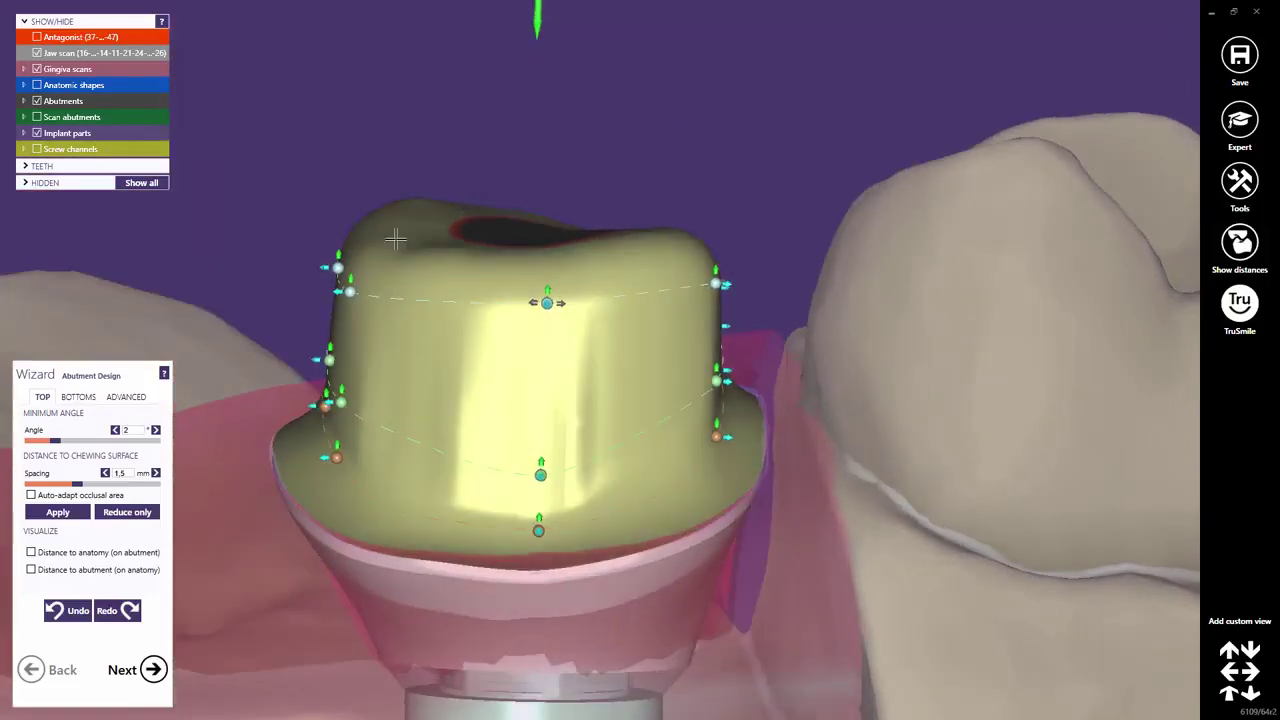
drag(347, 264, 351, 257)
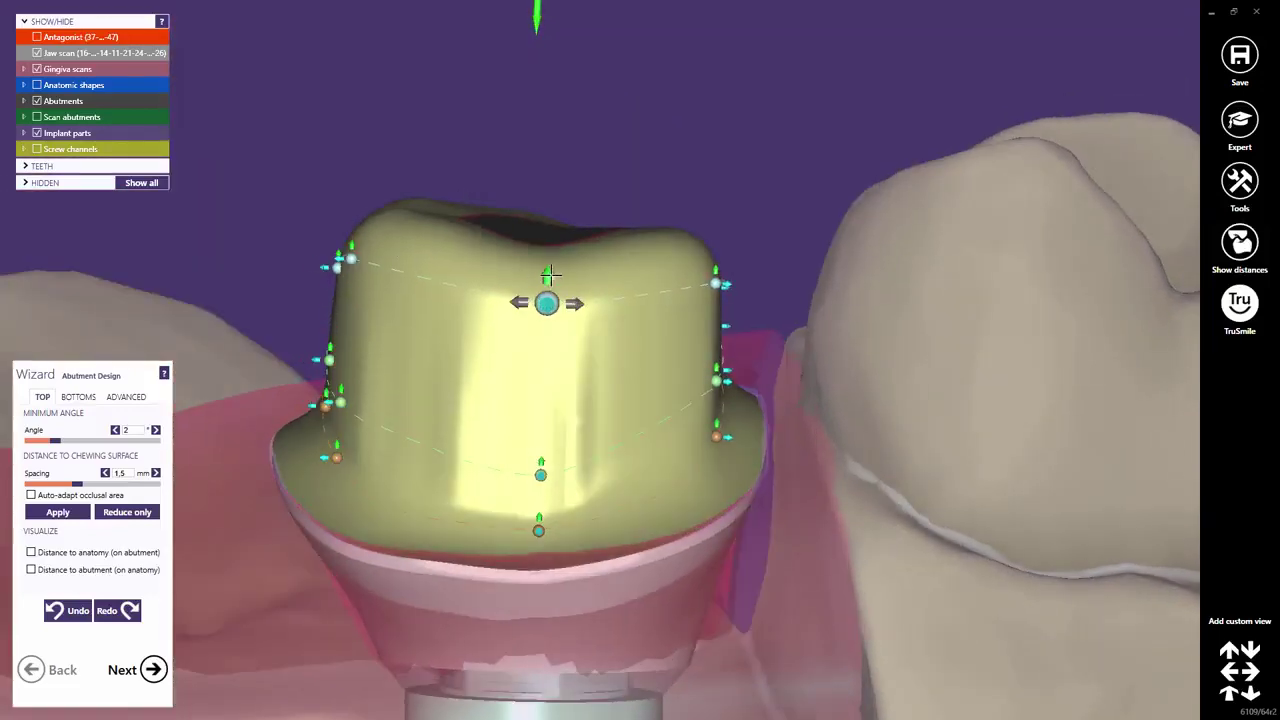
drag(550, 274, 545, 288)
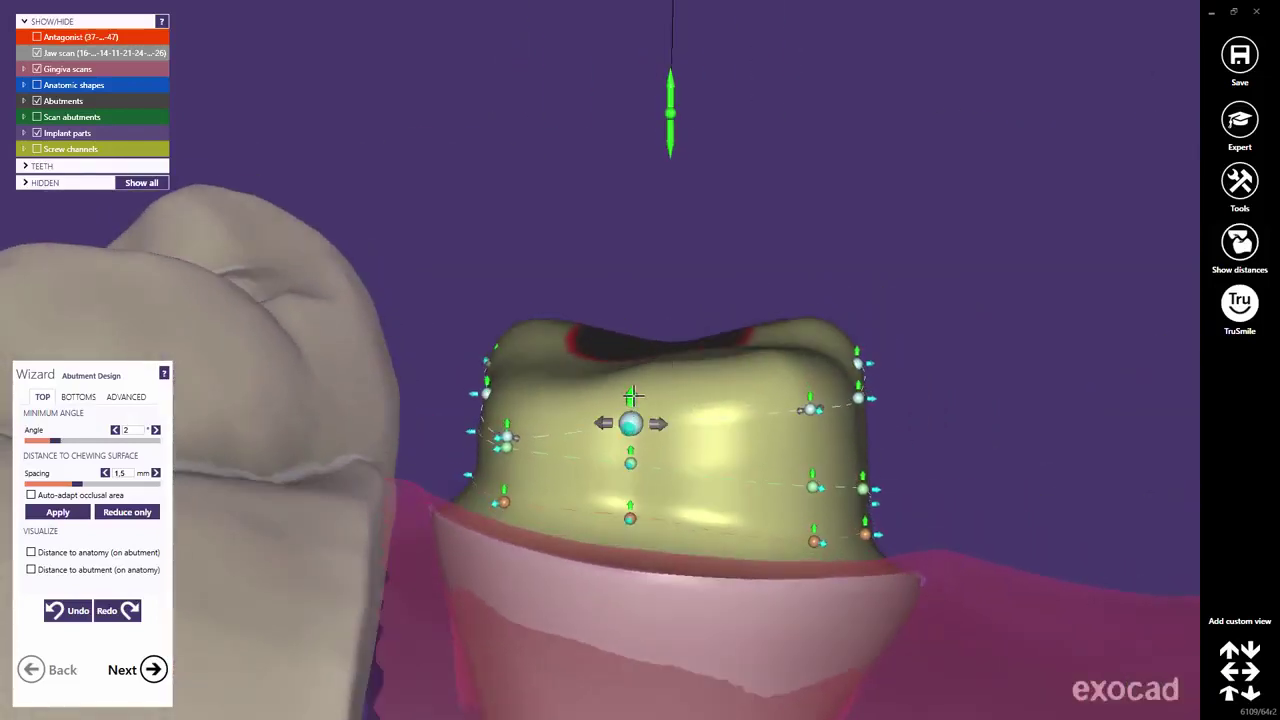
drag(633, 396, 633, 408)
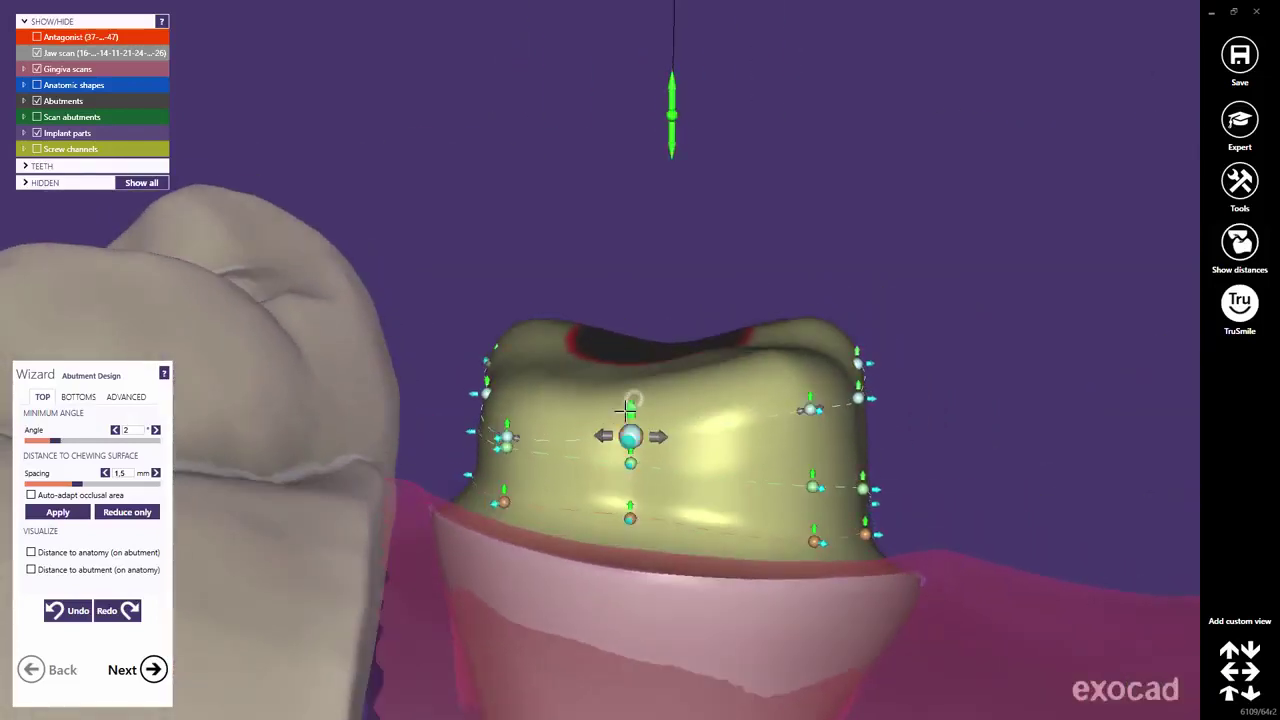
drag(506, 437, 508, 399)
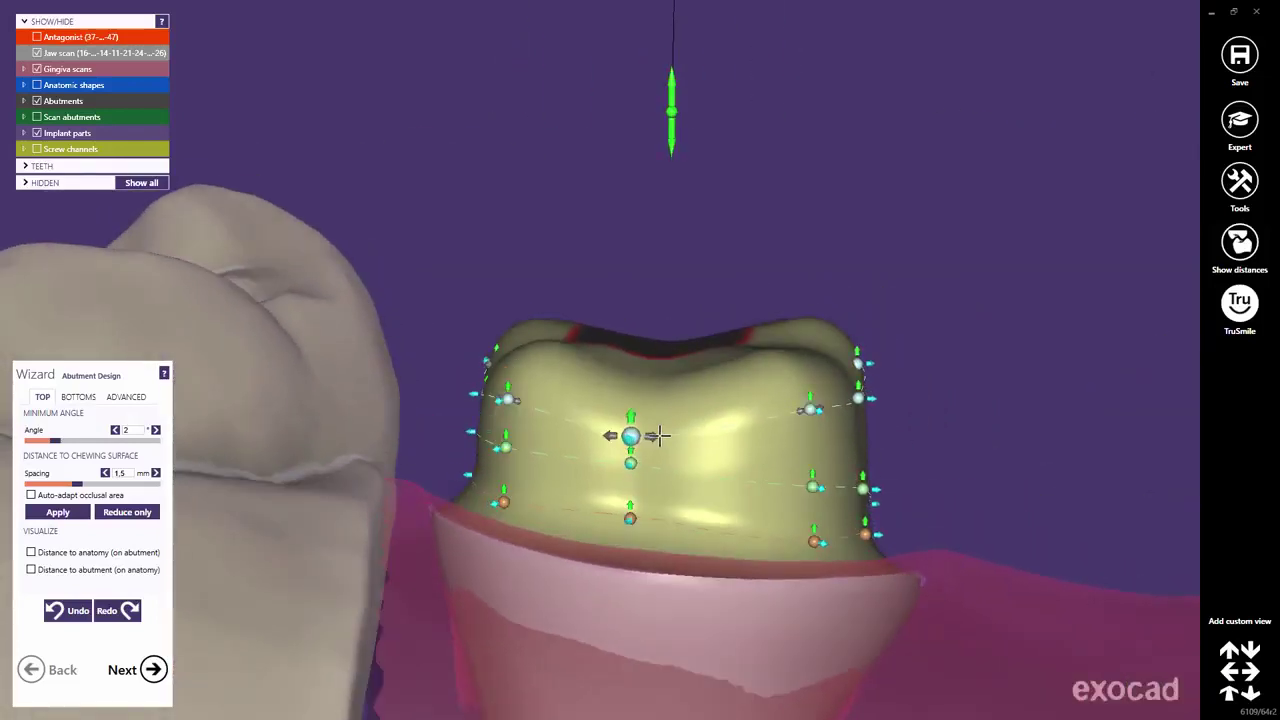
drag(660, 436, 670, 470)
Step: Show the antagonist briefly to examine its clearance to the tooth 14 and 16 abutments, and hide it again
scroll(650, 450, down, 3)
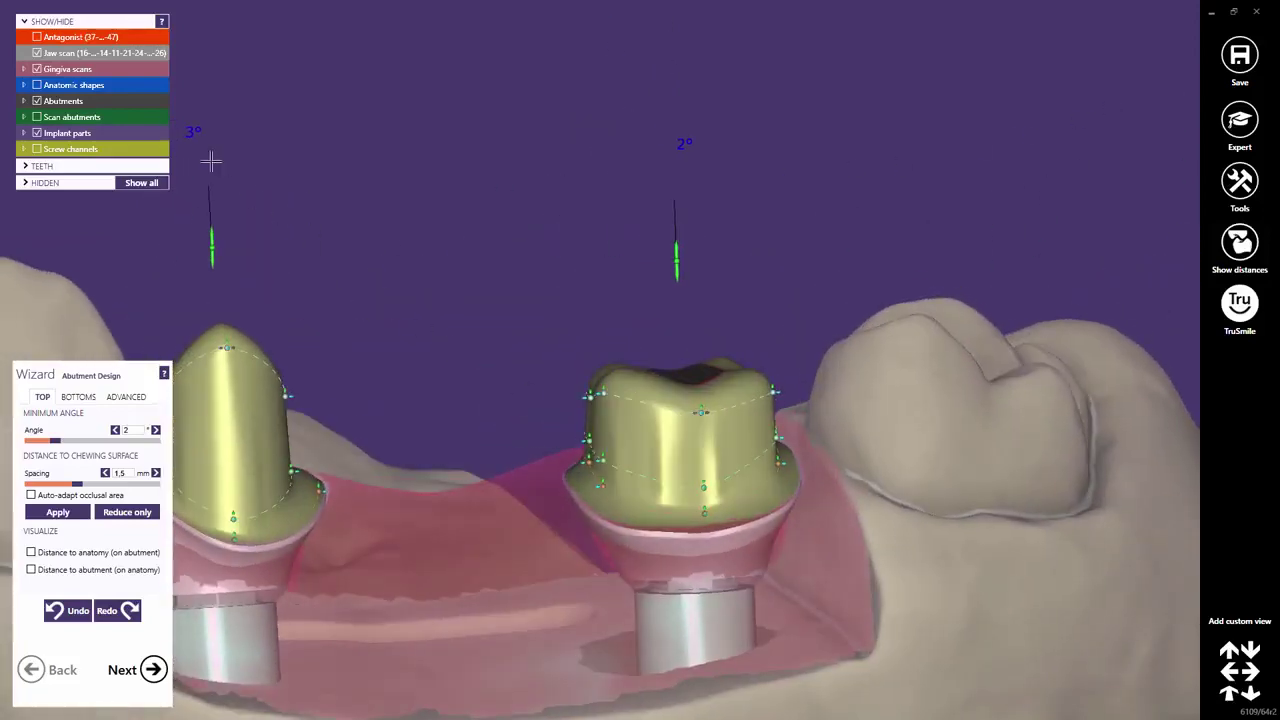
click(37, 36)
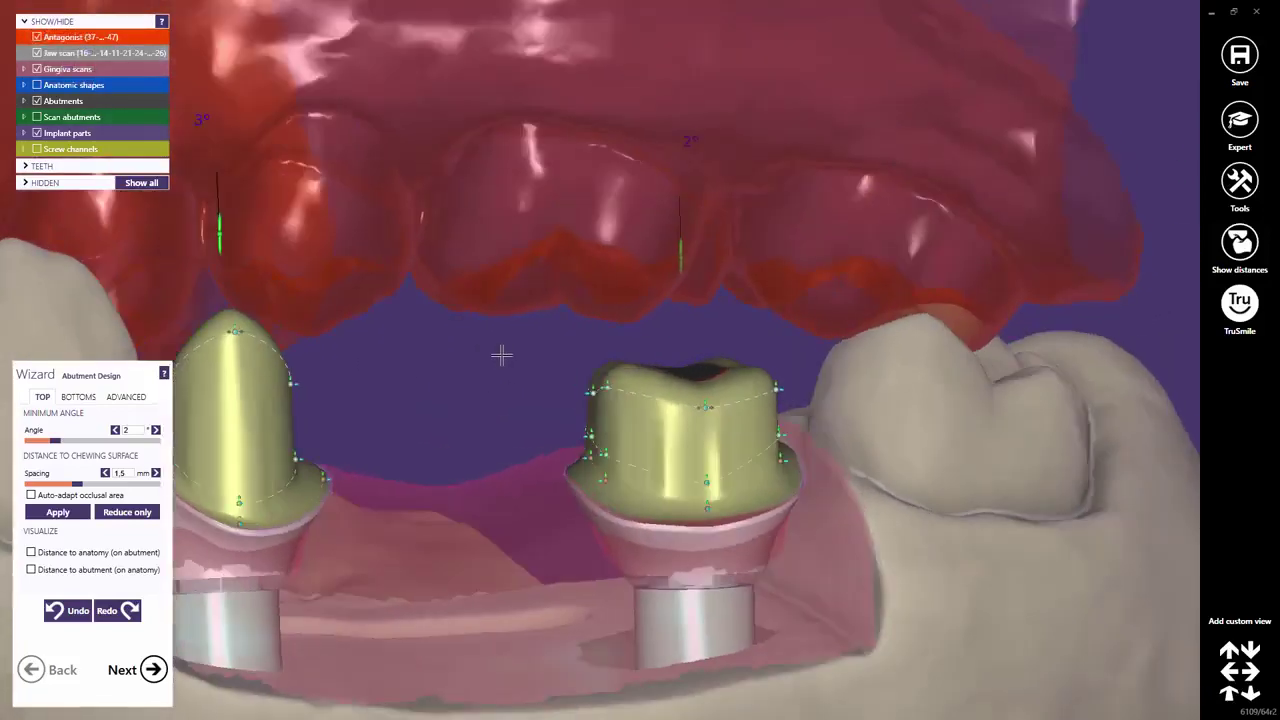
right_drag(501, 354, 380, 262)
click(38, 37)
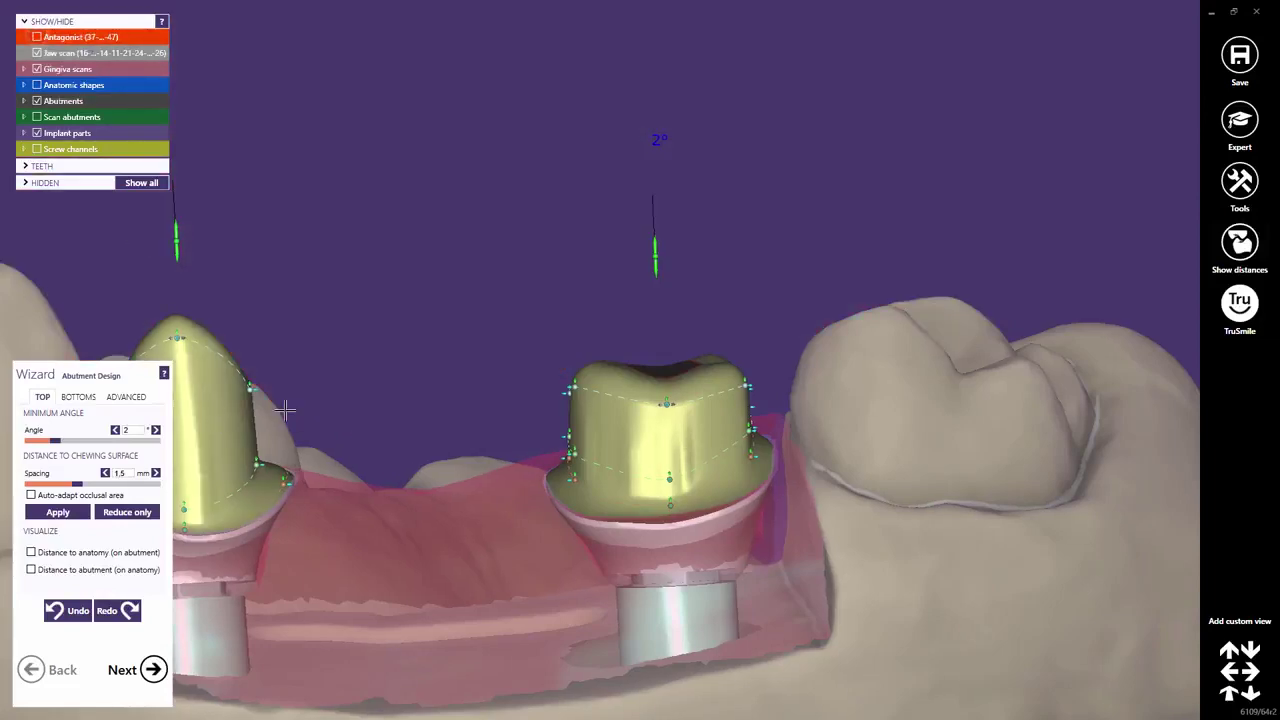
Step: Pull the tooth 14 abutment wall outward towards the margin, adding and evenly redistributing palatal, mesial and distal control points
right_drag(137, 237, 487, 390)
scroll(487, 390, up, 3)
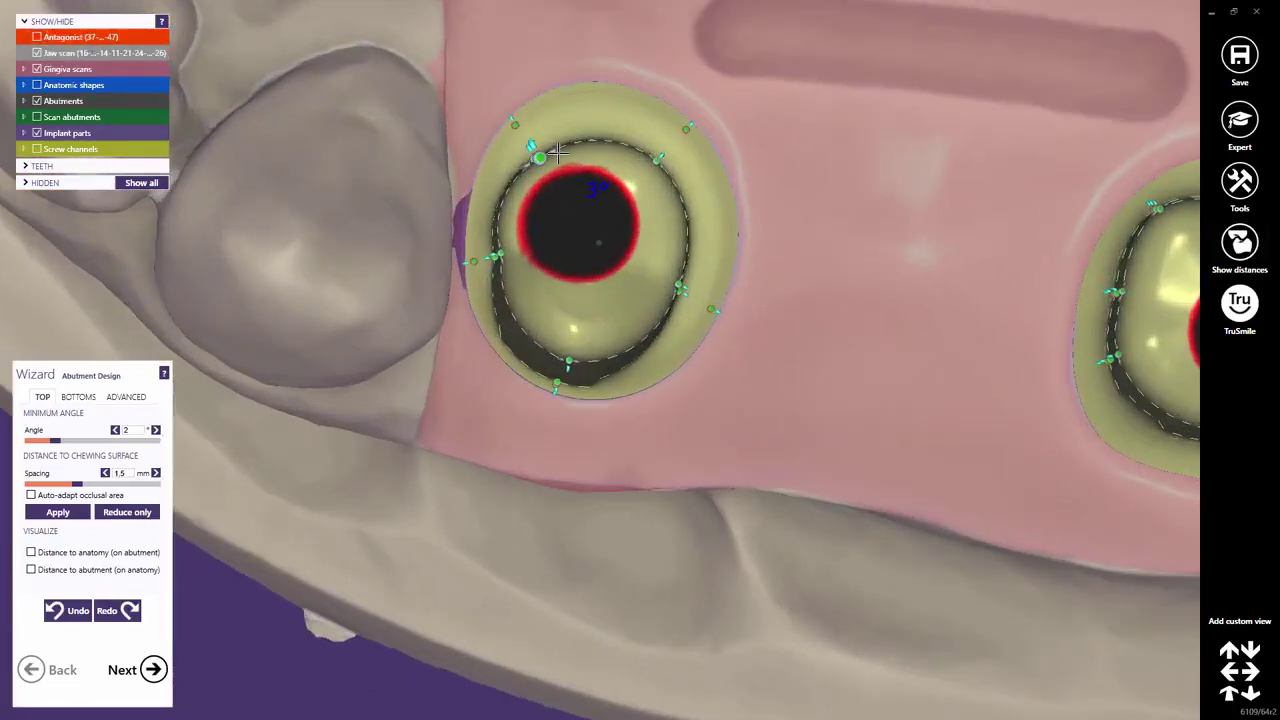
drag(556, 149, 543, 86)
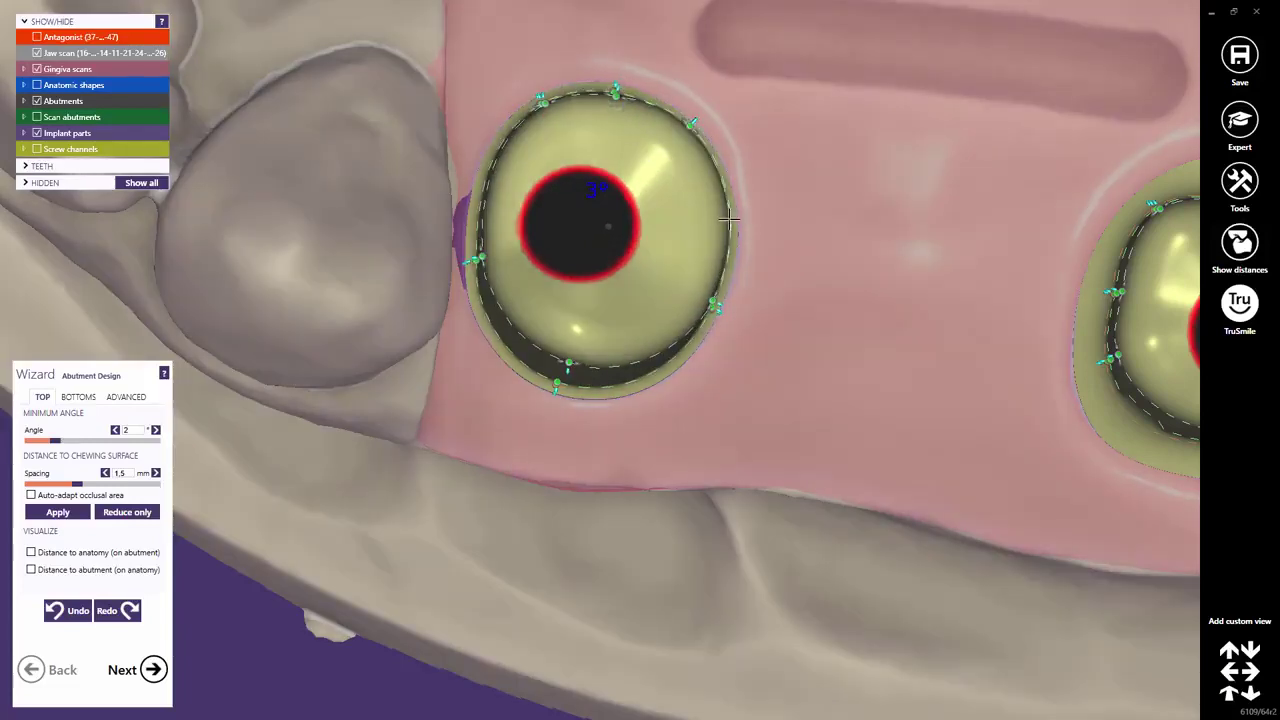
drag(485, 277, 487, 288)
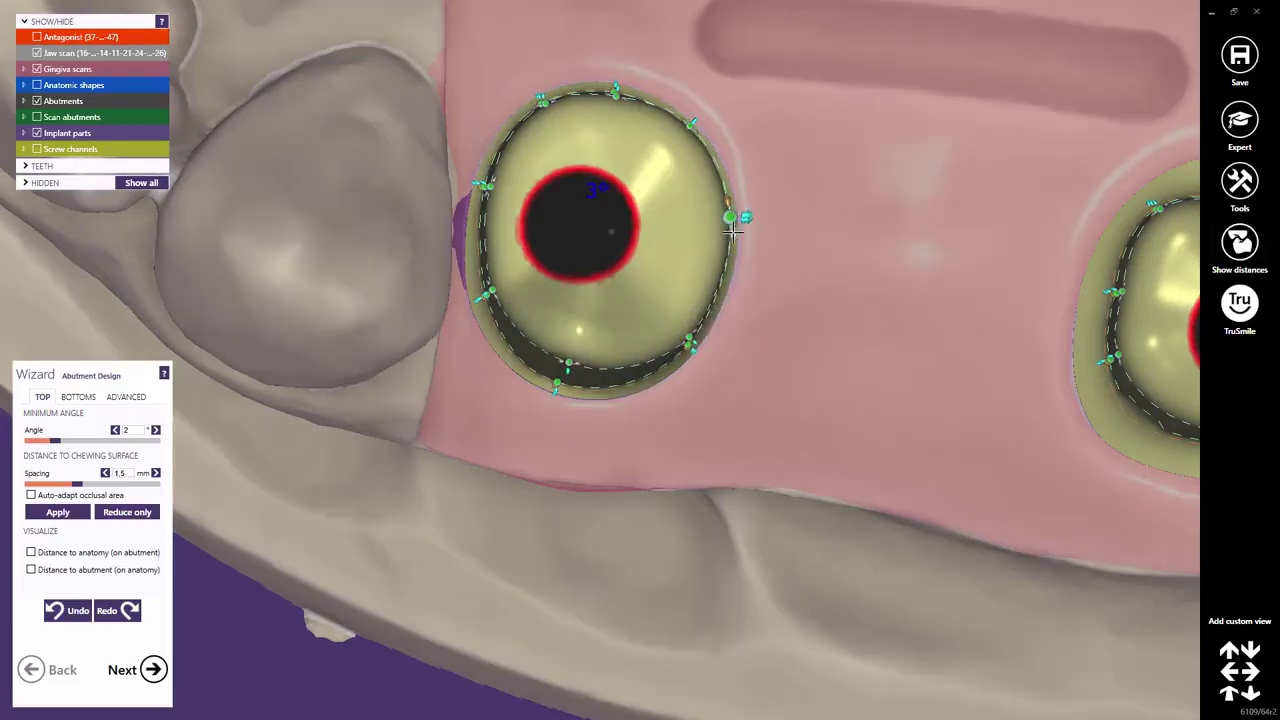
drag(733, 230, 716, 268)
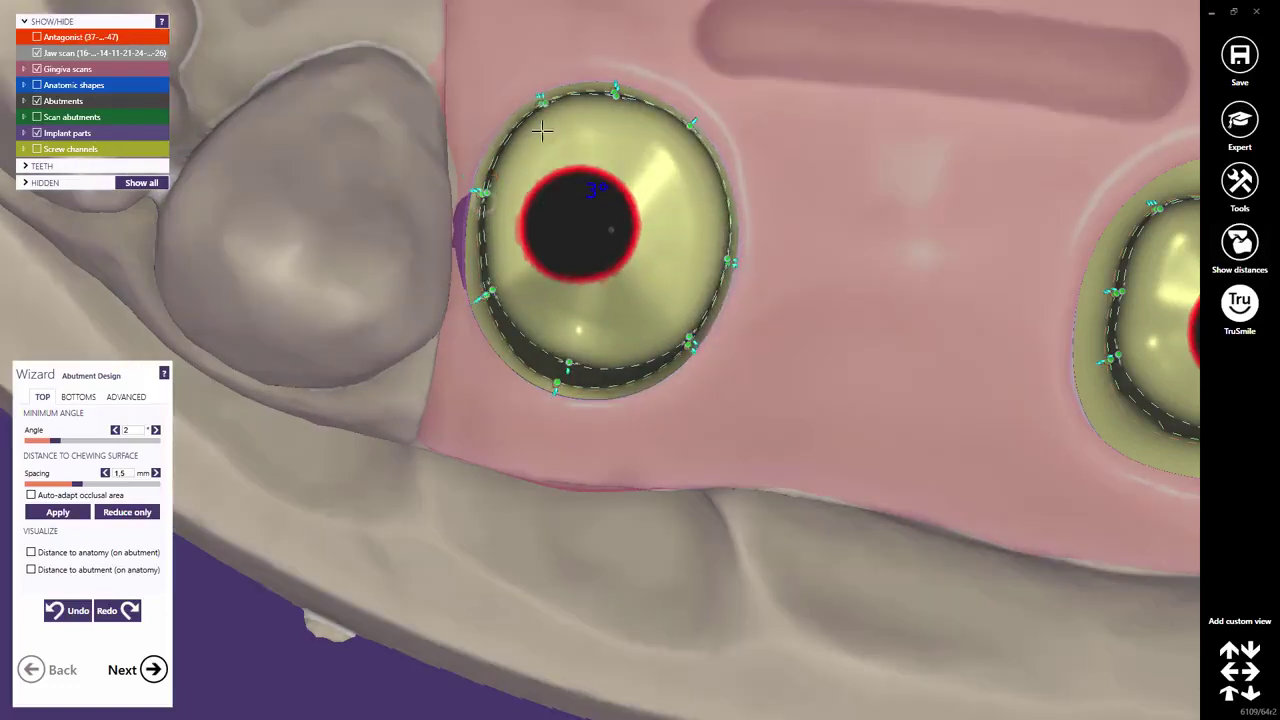
drag(527, 106, 528, 111)
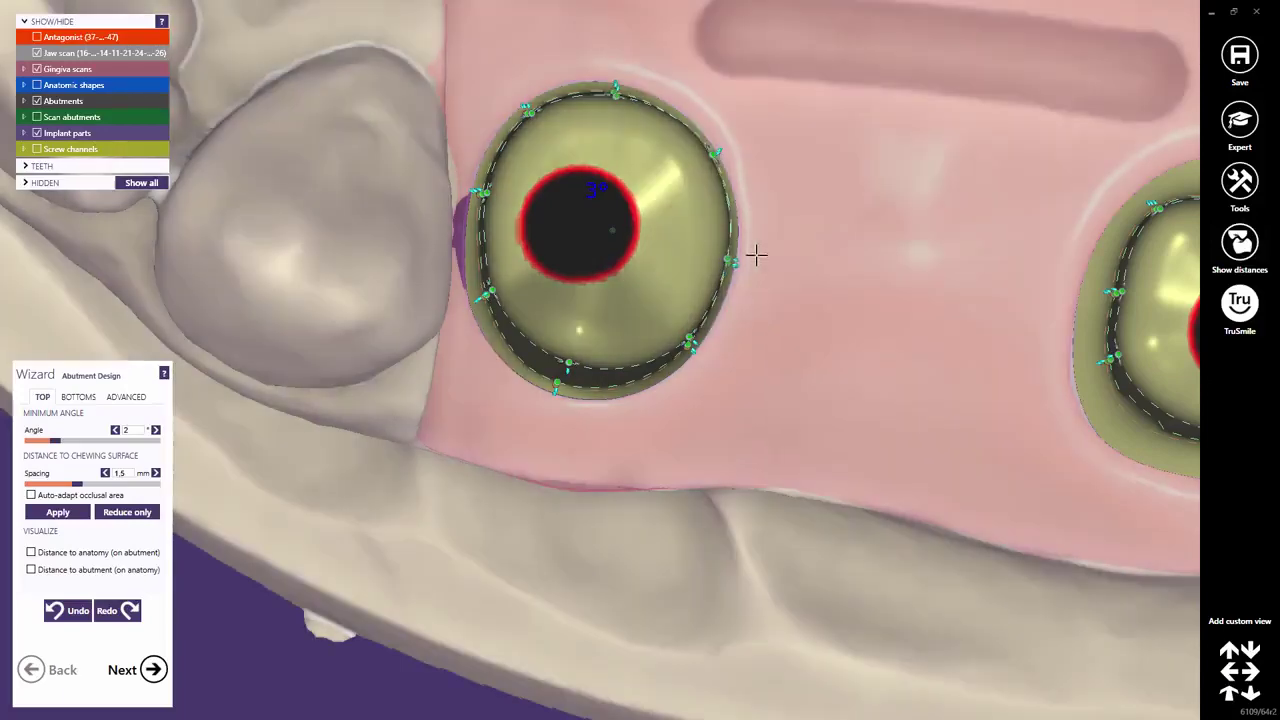
Step: Pull the tooth 14 abutment wall inward to widen the shoulder, raising the mesiobuccal point and lowering the buccal cusp point
right_drag(757, 254, 706, 311)
right_drag(572, 458, 566, 449)
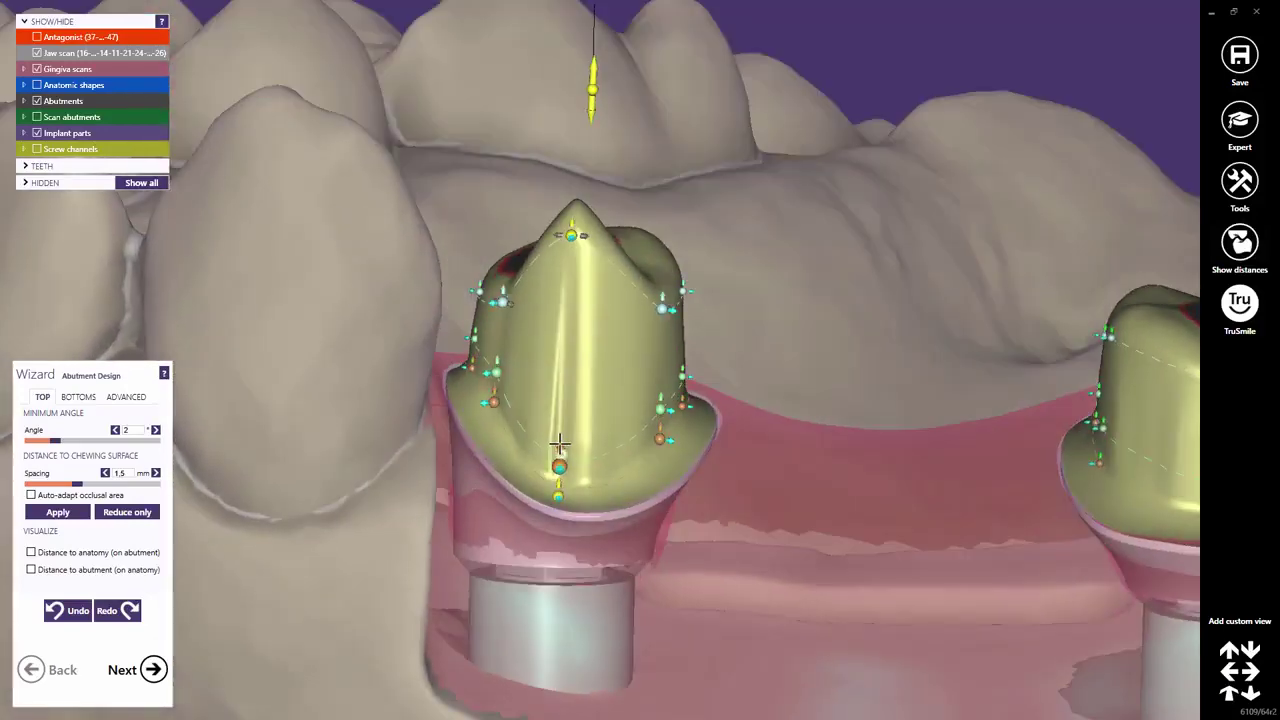
drag(557, 480, 557, 534)
right_drag(557, 534, 550, 378)
drag(502, 281, 503, 282)
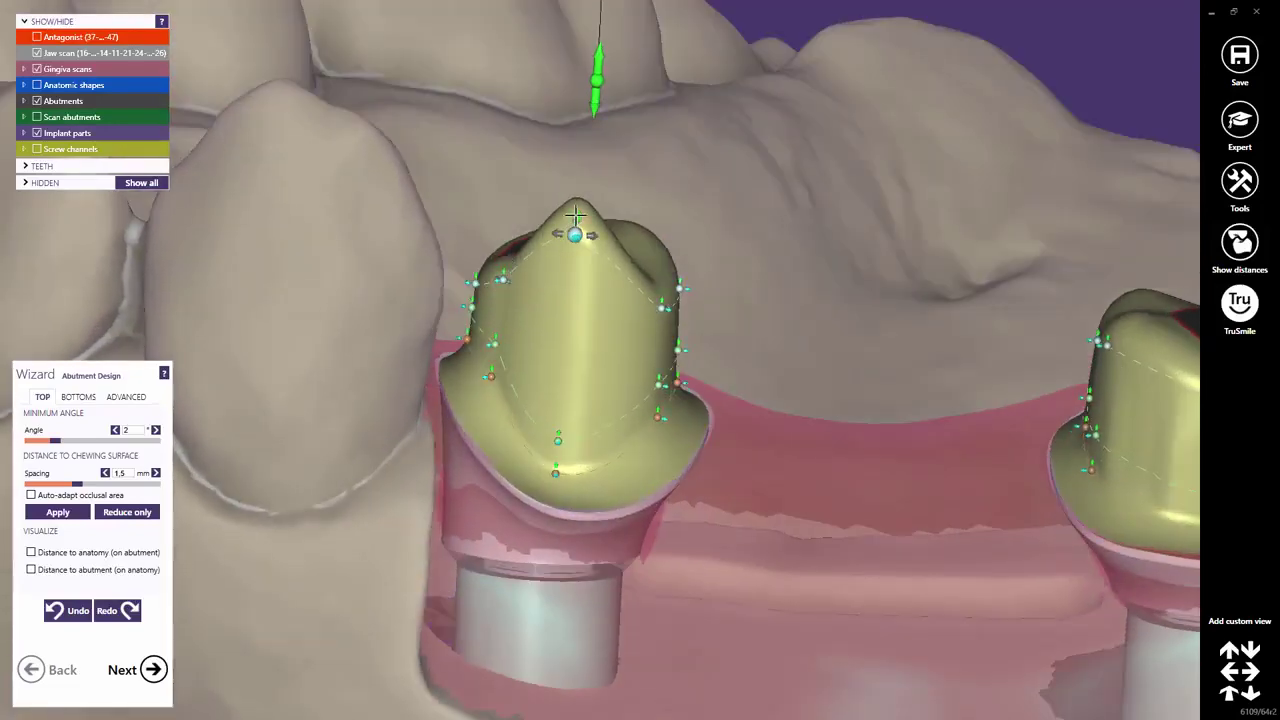
drag(576, 214, 580, 277)
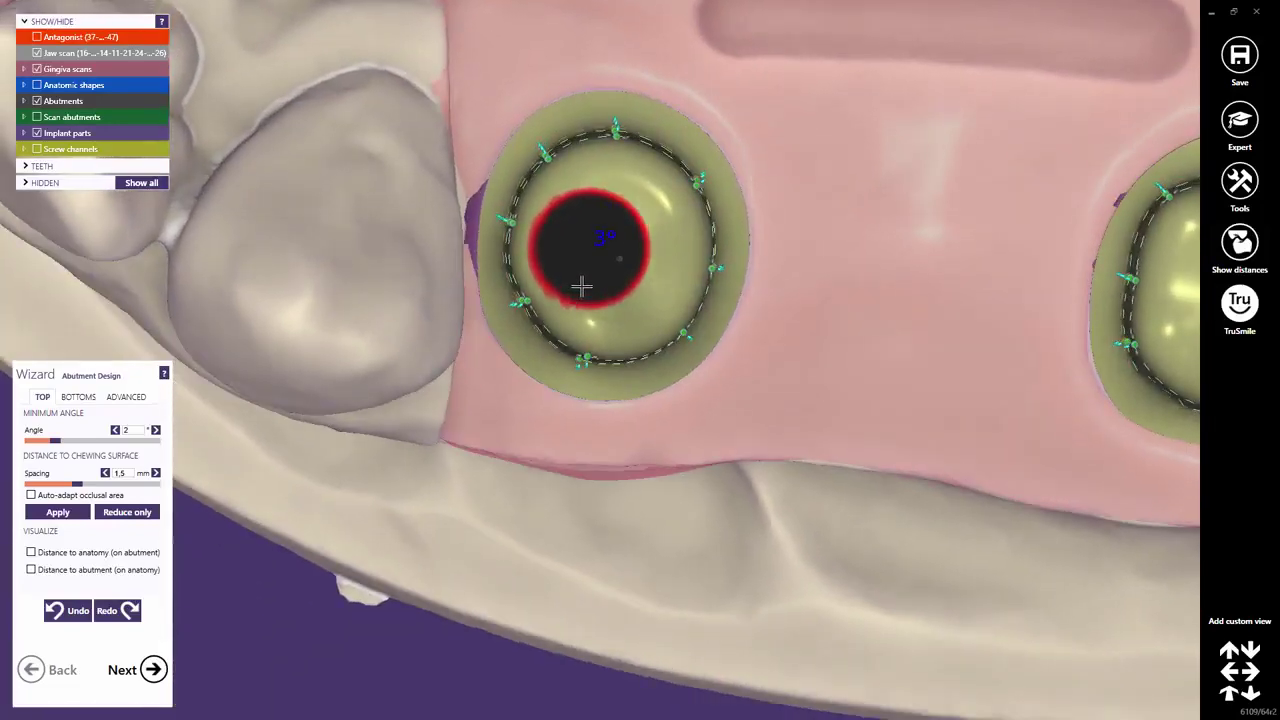
Step: Move the mesial and mesiobuccal control points of the tooth 14 abutment outward in occlusal view
scroll(700, 265, up, 4)
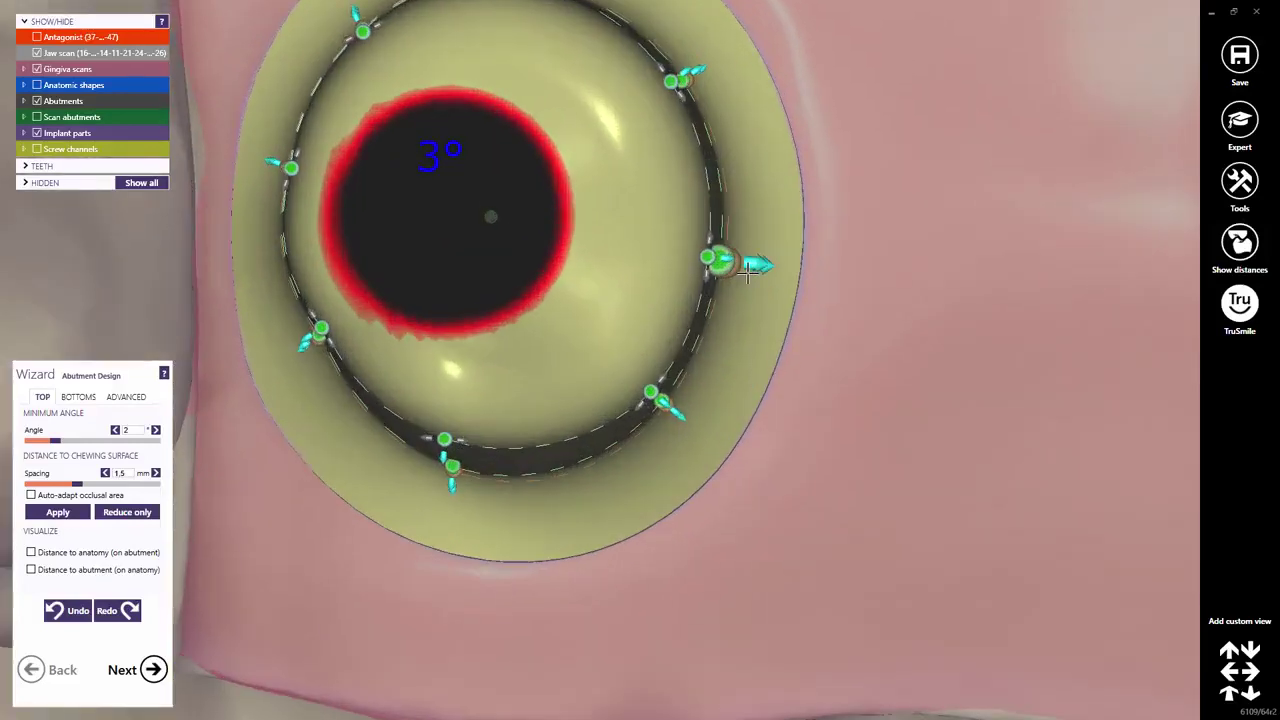
right_drag(729, 257, 272, 155)
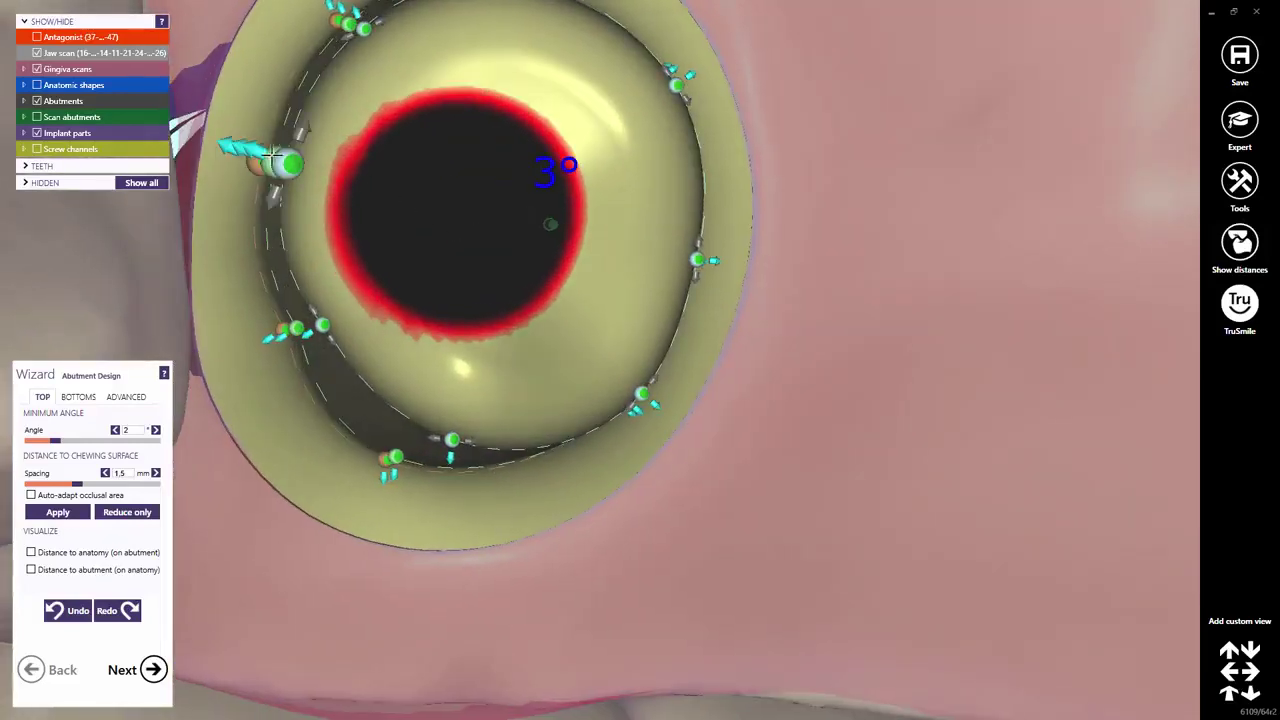
drag(243, 147, 246, 167)
drag(298, 340, 280, 345)
right_drag(280, 345, 343, 306)
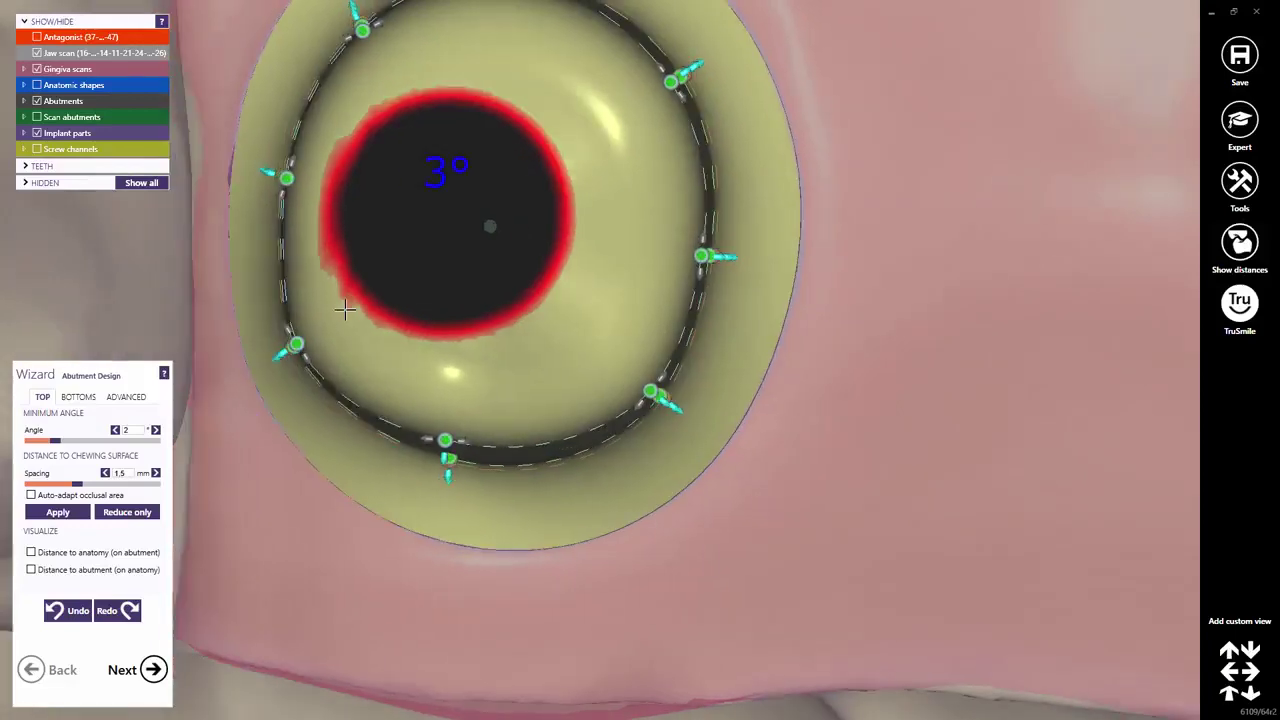
Step: Shift the palatal control points of the tooth 14 abutment outward and slide the central buccal points distally to round the contour
scroll(420, 250, down, 3)
scroll(490, 198, up, 2)
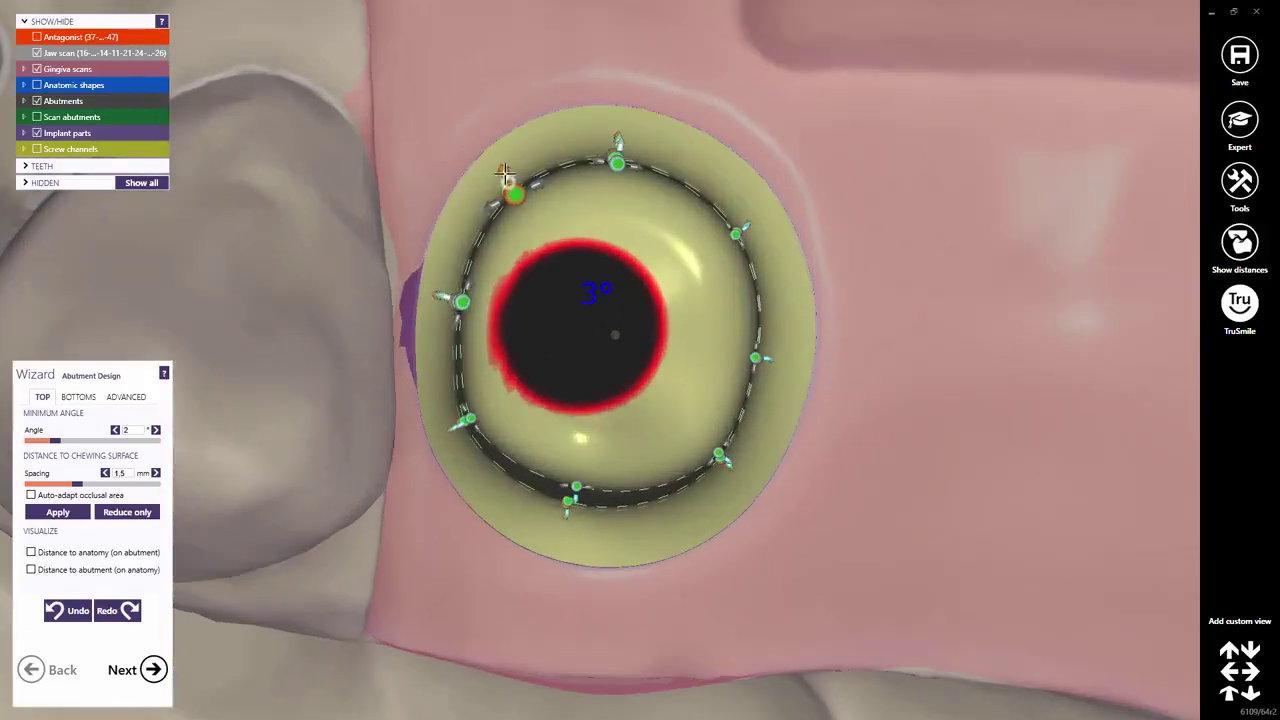
drag(643, 170, 665, 162)
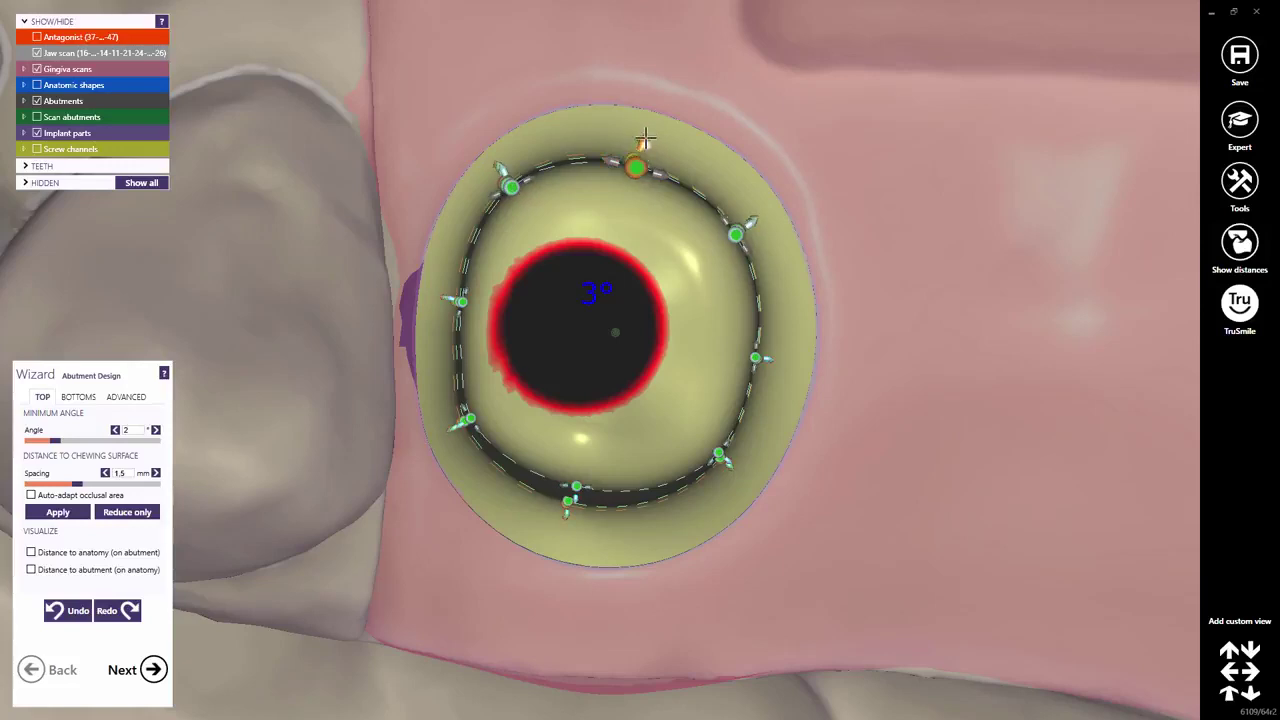
drag(754, 222, 760, 217)
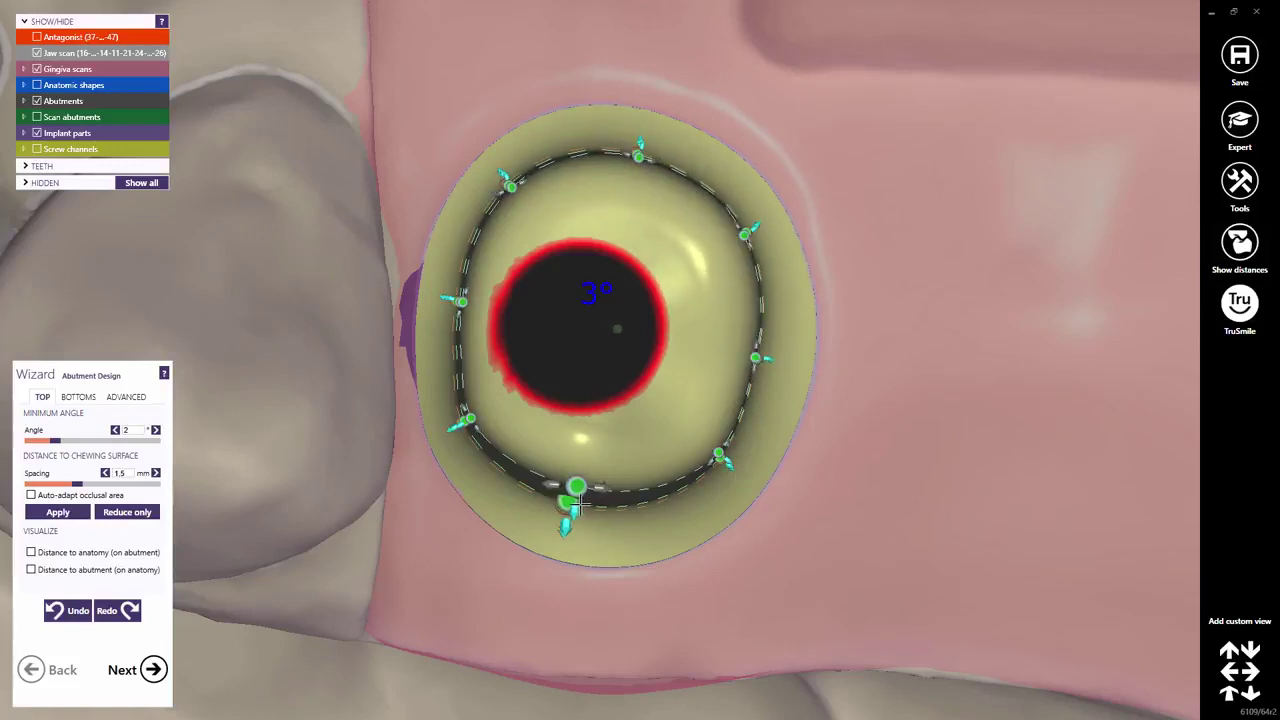
drag(578, 505, 613, 512)
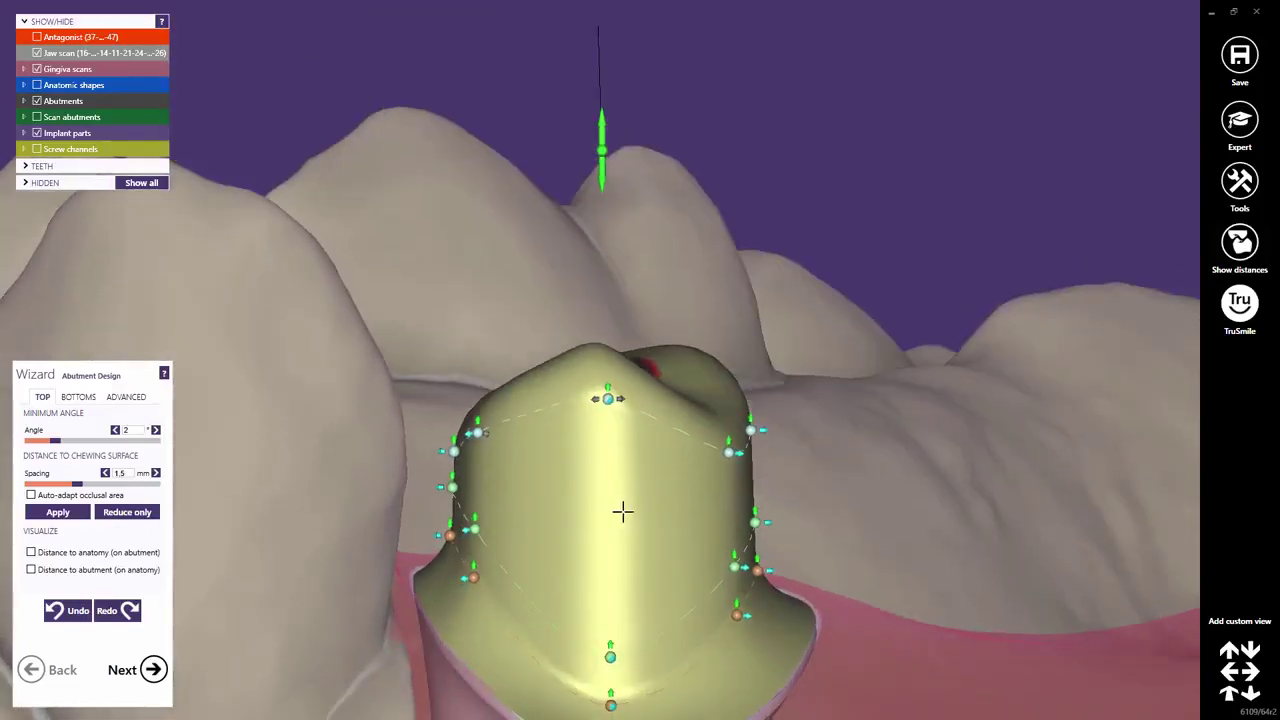
Step: Lower a proximal top point of the tooth 14 abutment, and lower its buccal cusp point slightly with the antagonist shown
right_drag(623, 514, 735, 465)
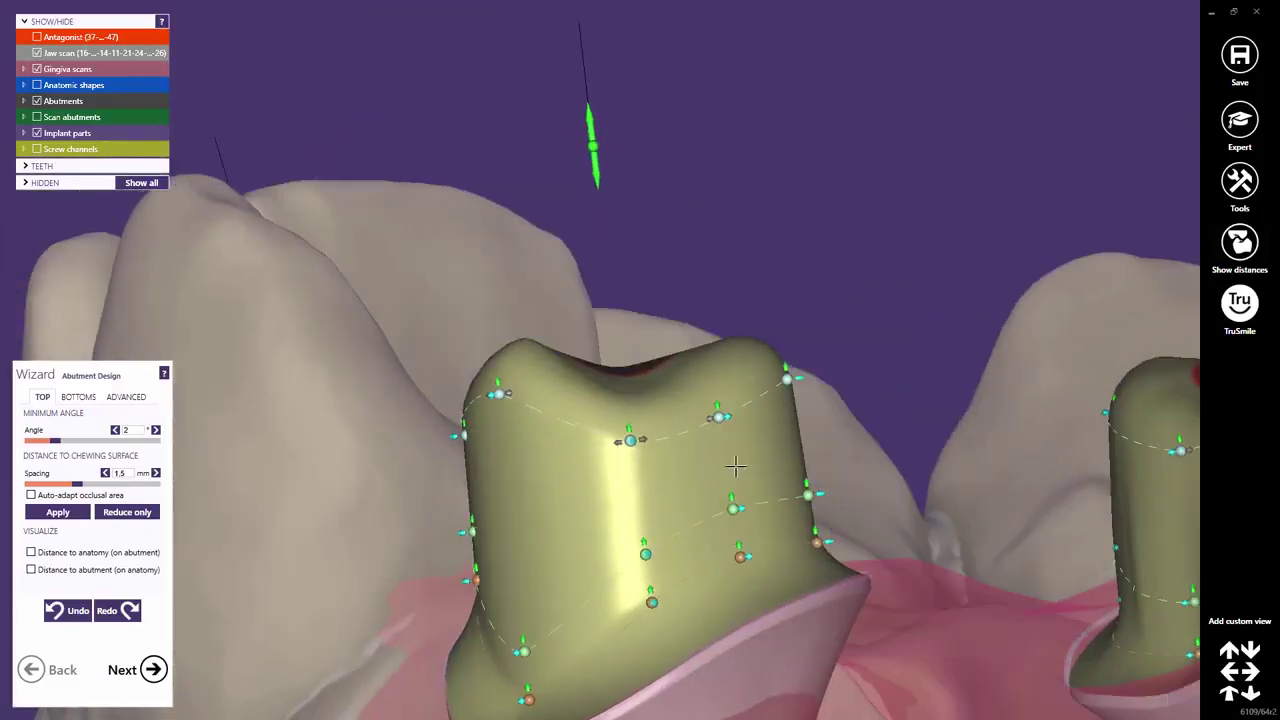
drag(714, 393, 715, 414)
right_drag(715, 414, 500, 259)
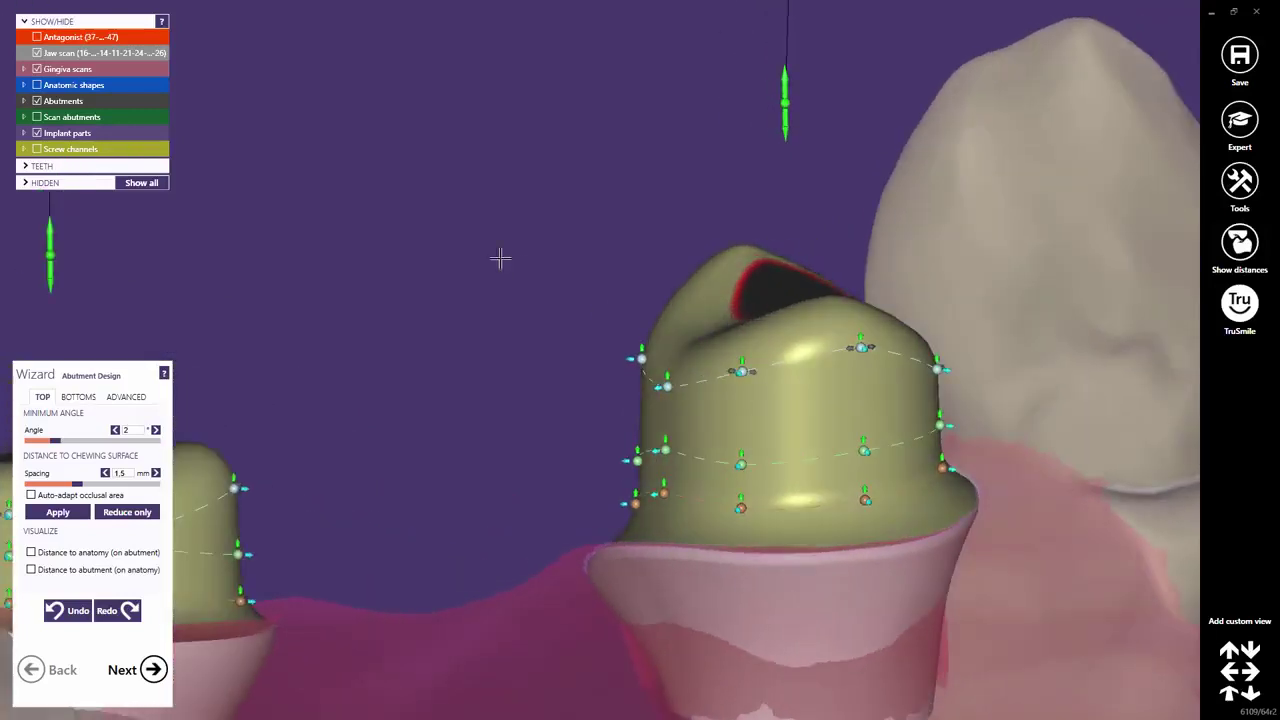
click(36, 37)
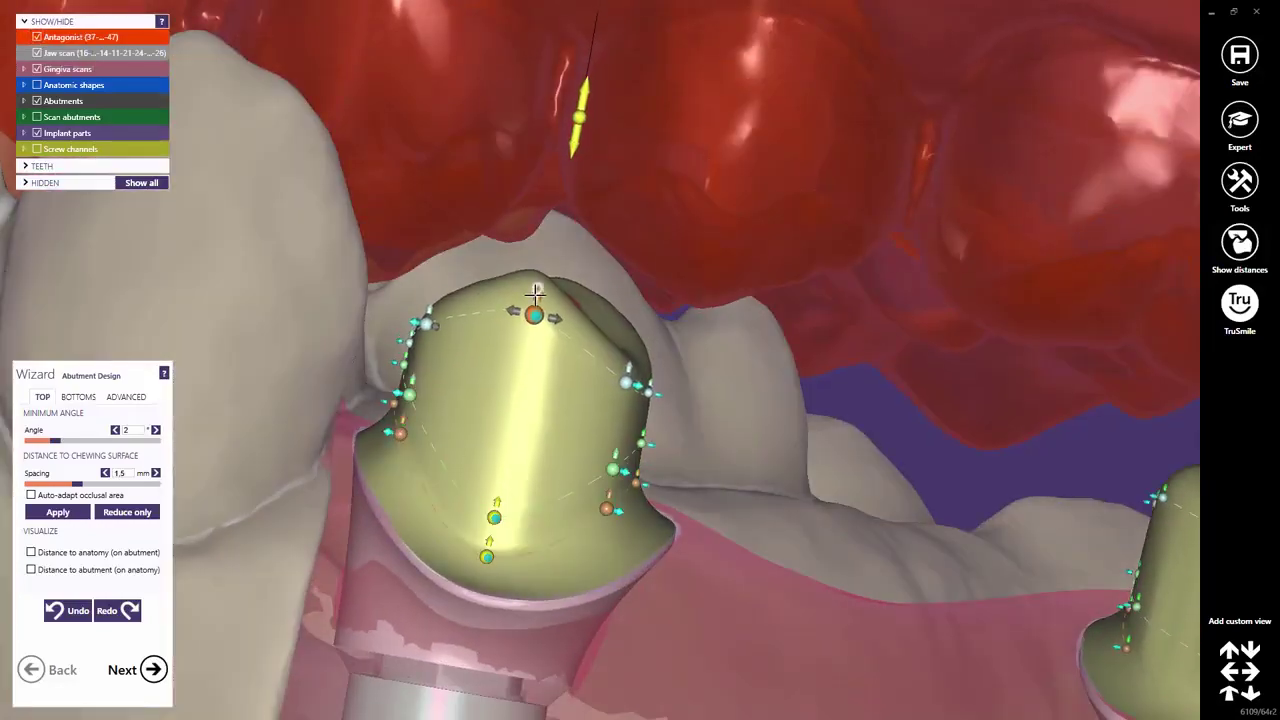
drag(535, 290, 535, 300)
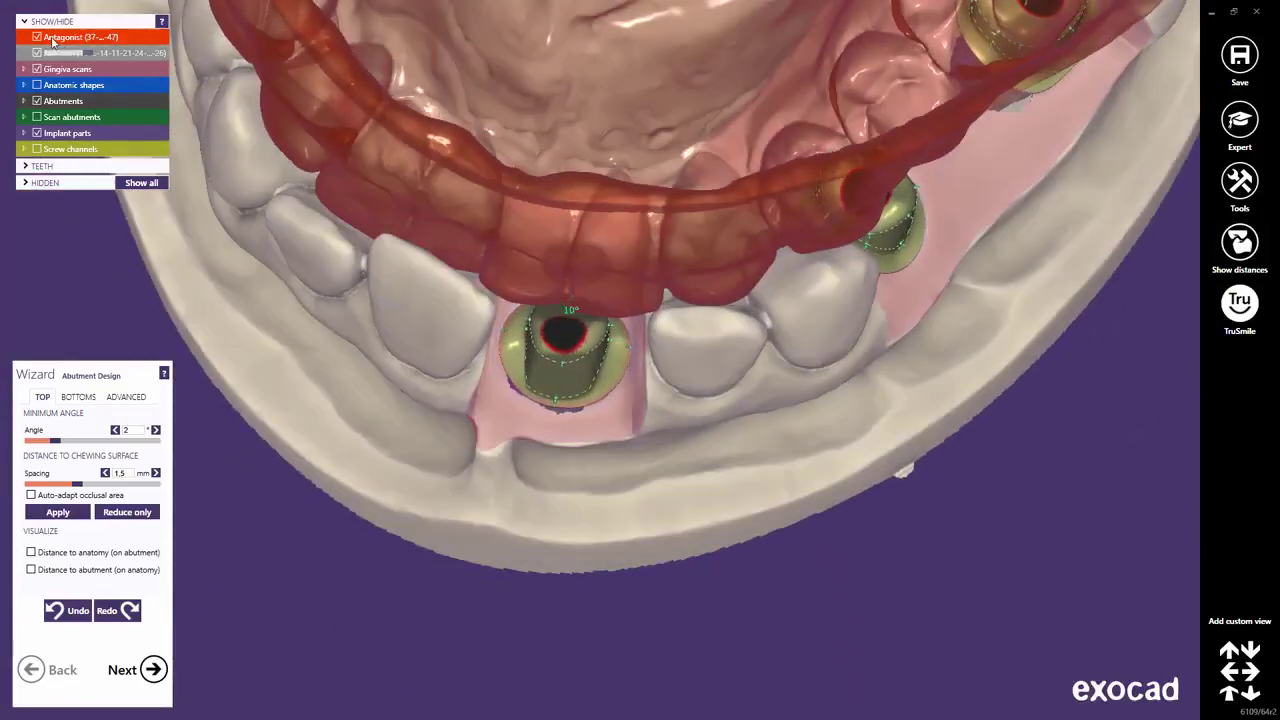
Step: Hide the antagonist, widen the tooth 11 abutment wall towards the margin, and add a control point at each palatal corner
click(52, 38)
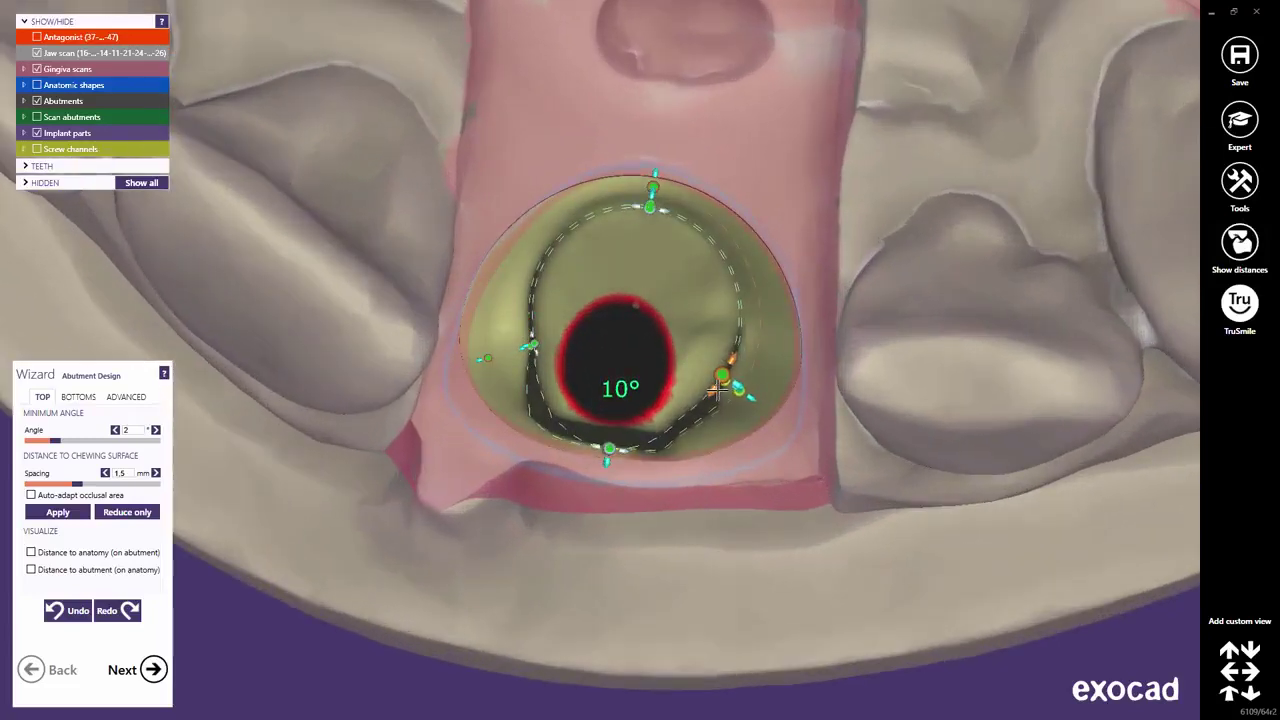
drag(755, 398, 760, 398)
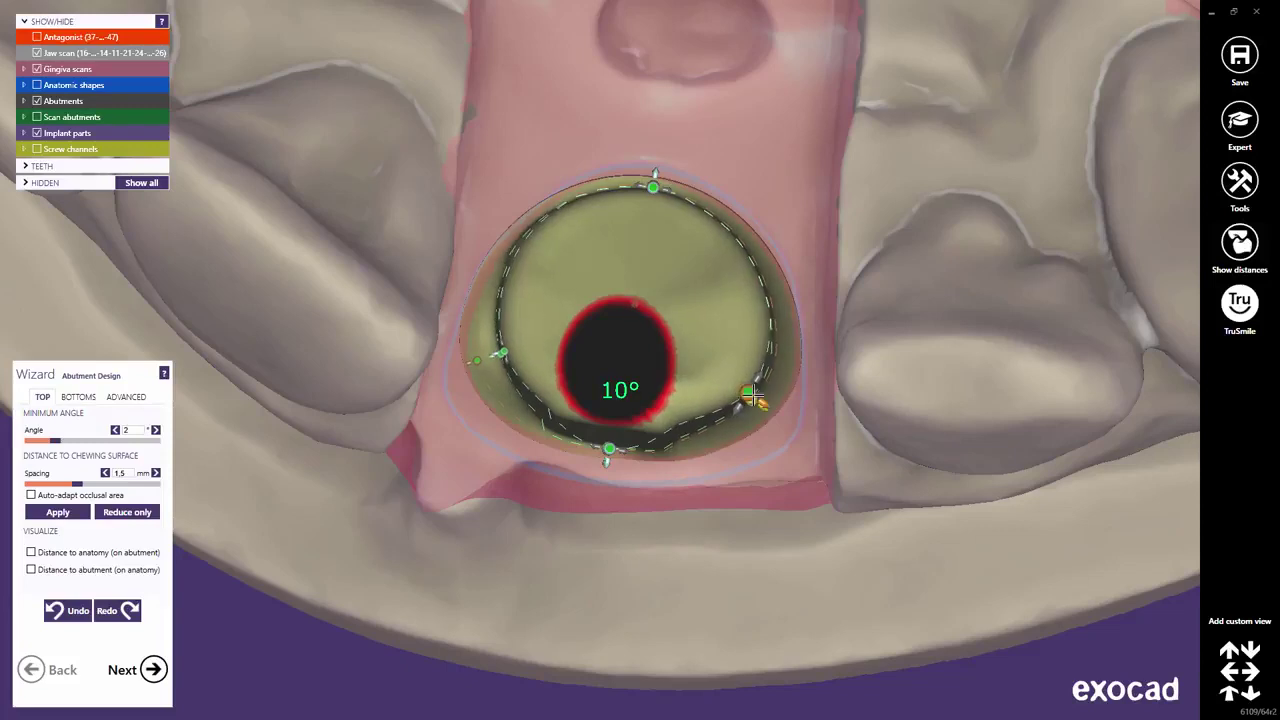
right_drag(760, 398, 742, 306)
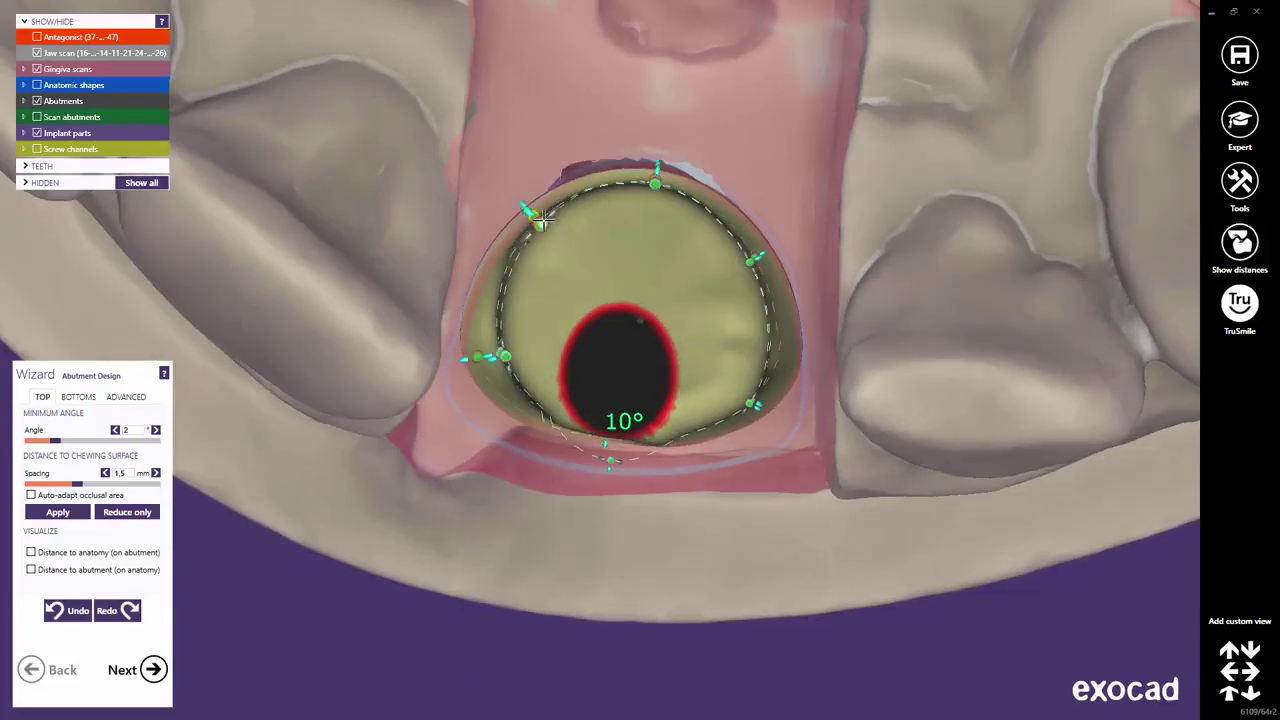
Step: Move the control points at both palatal corners of the tooth 11 abutment inward to narrow its palatal side
right_drag(545, 225, 737, 251)
scroll(731, 243, up, 3)
drag(750, 243, 715, 265)
right_drag(648, 245, 654, 246)
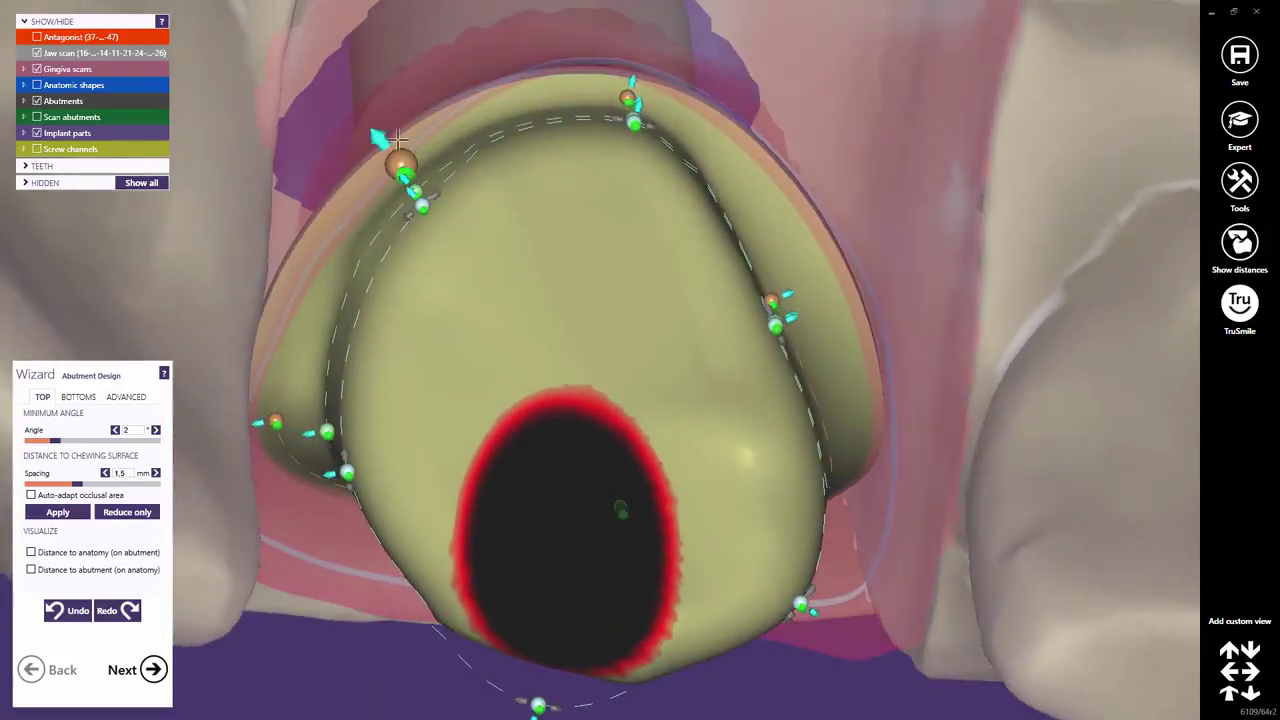
drag(401, 164, 414, 174)
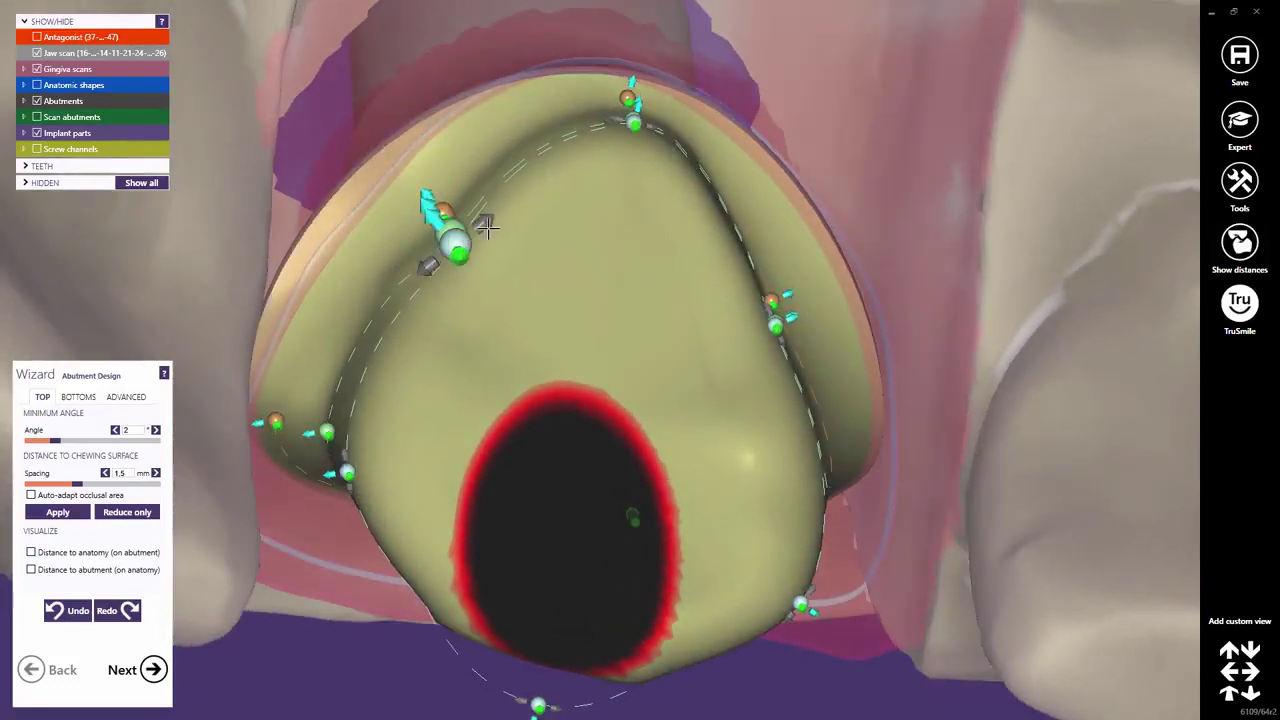
right_drag(440, 215, 483, 226)
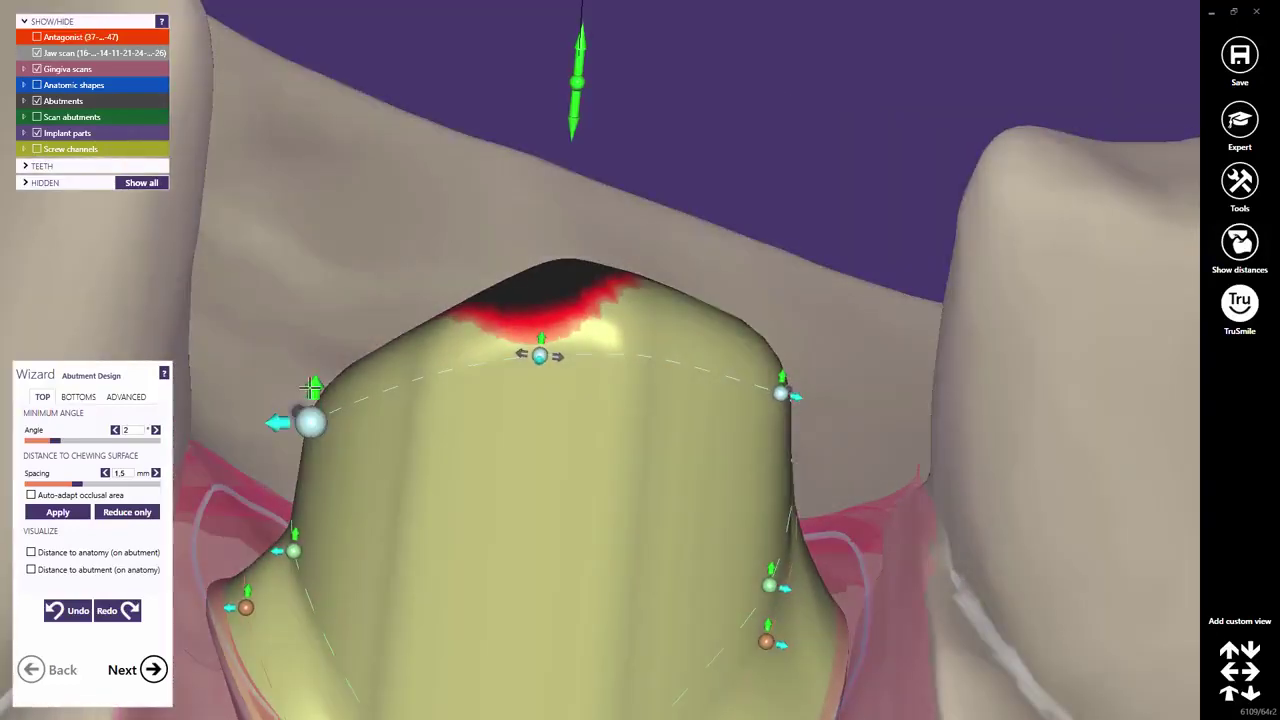
Step: Raise both proximal corner points at the incisal edge of the tooth 11 abutment
drag(310, 415, 338, 252)
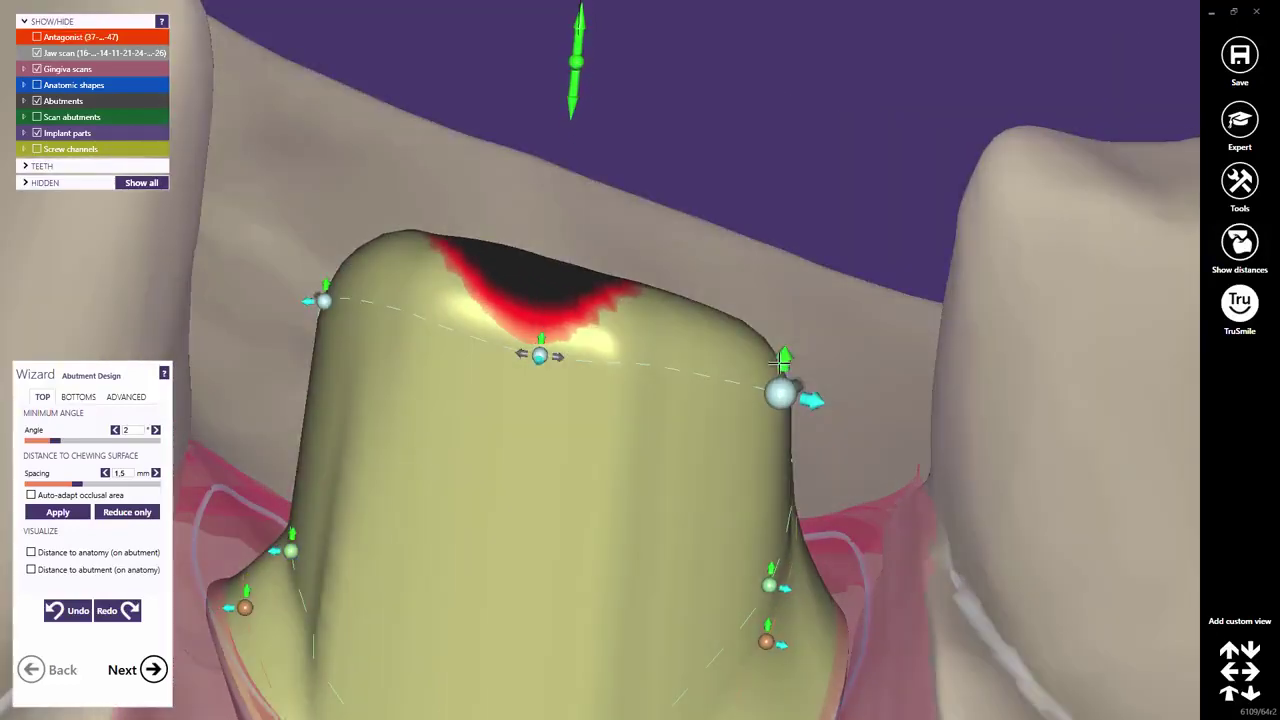
drag(781, 393, 785, 350)
scroll(571, 386, down, 5)
right_drag(571, 386, 494, 275)
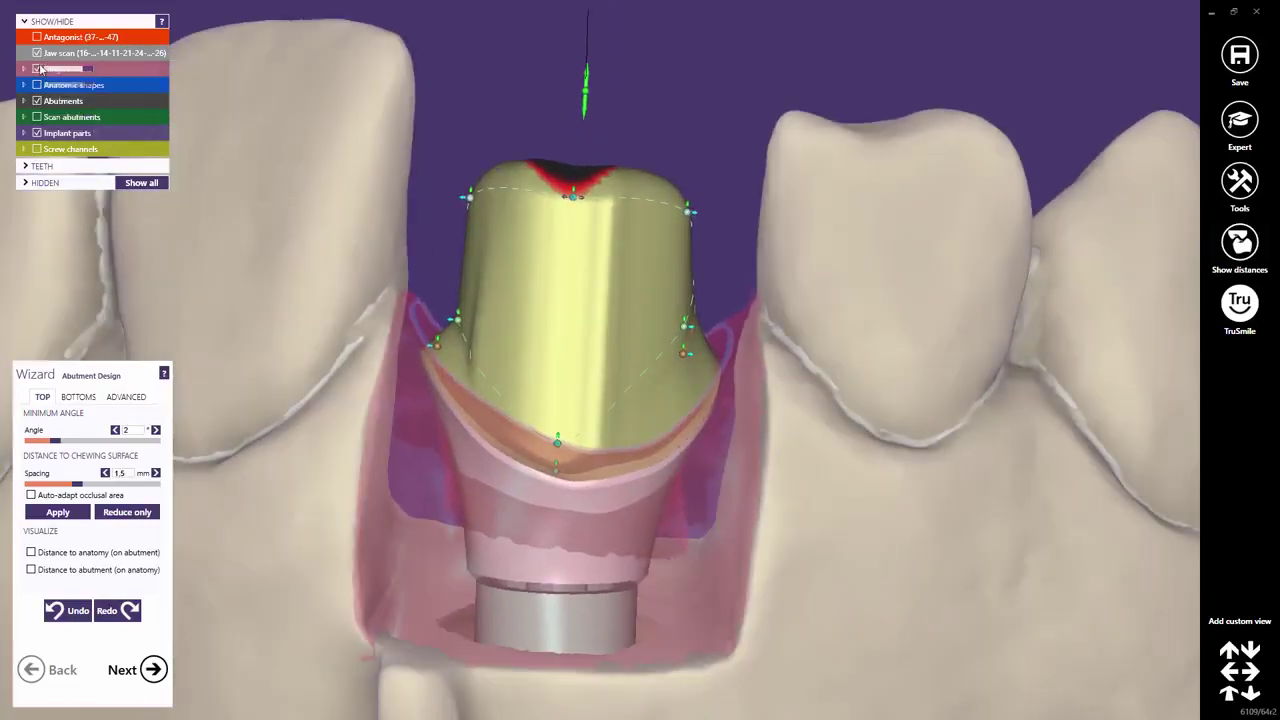
Step: Hide the gingiva scans, lower the labial top centre point of the tooth 11 abutment, and reposition its labial wall and proximal shoulder points
click(37, 68)
scroll(536, 435, up, 2)
drag(560, 443, 567, 360)
drag(577, 142, 570, 260)
drag(714, 331, 716, 390)
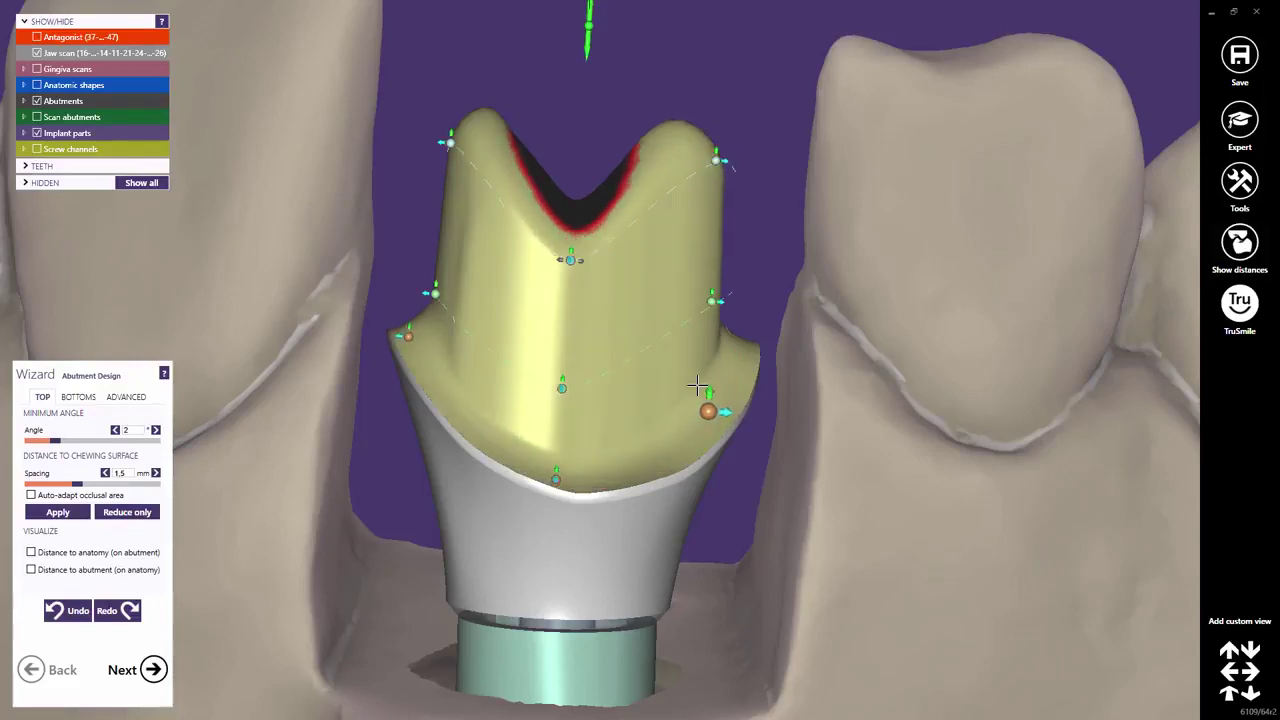
Step: Move both proximal top corner points of the tooth 11 abutment slightly inward
click(436, 138)
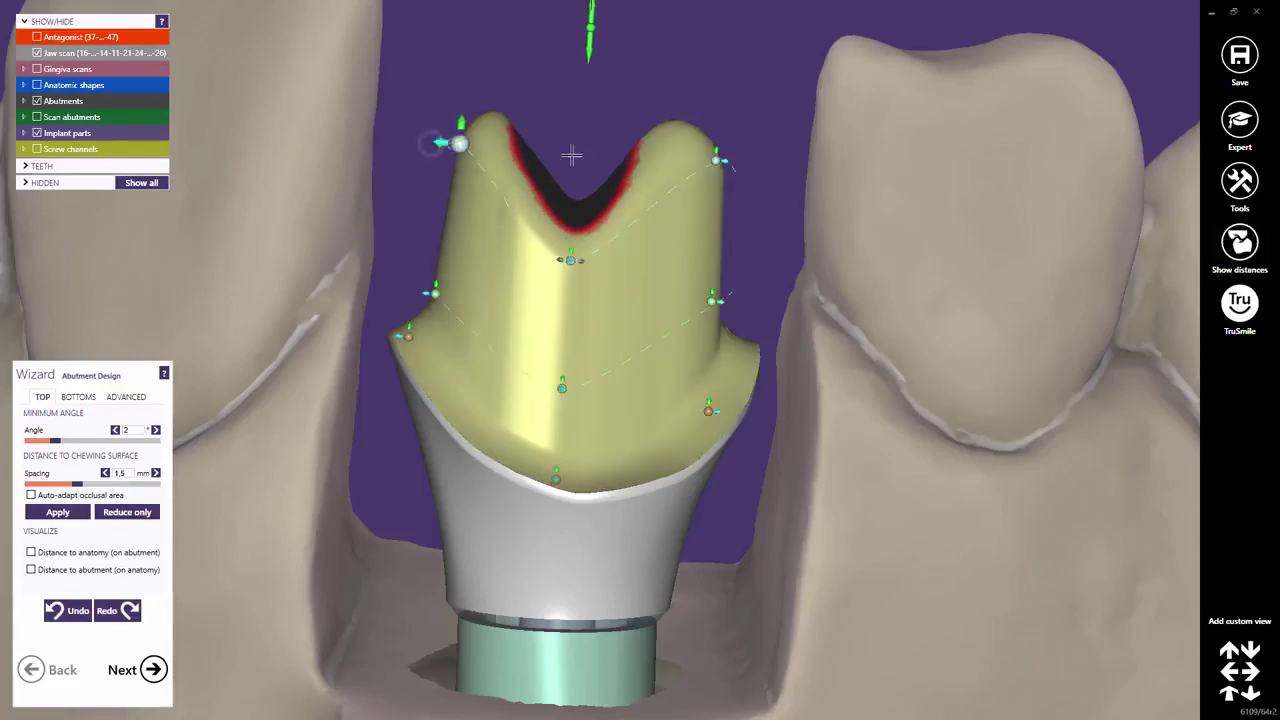
click(716, 163)
right_drag(716, 163, 718, 118)
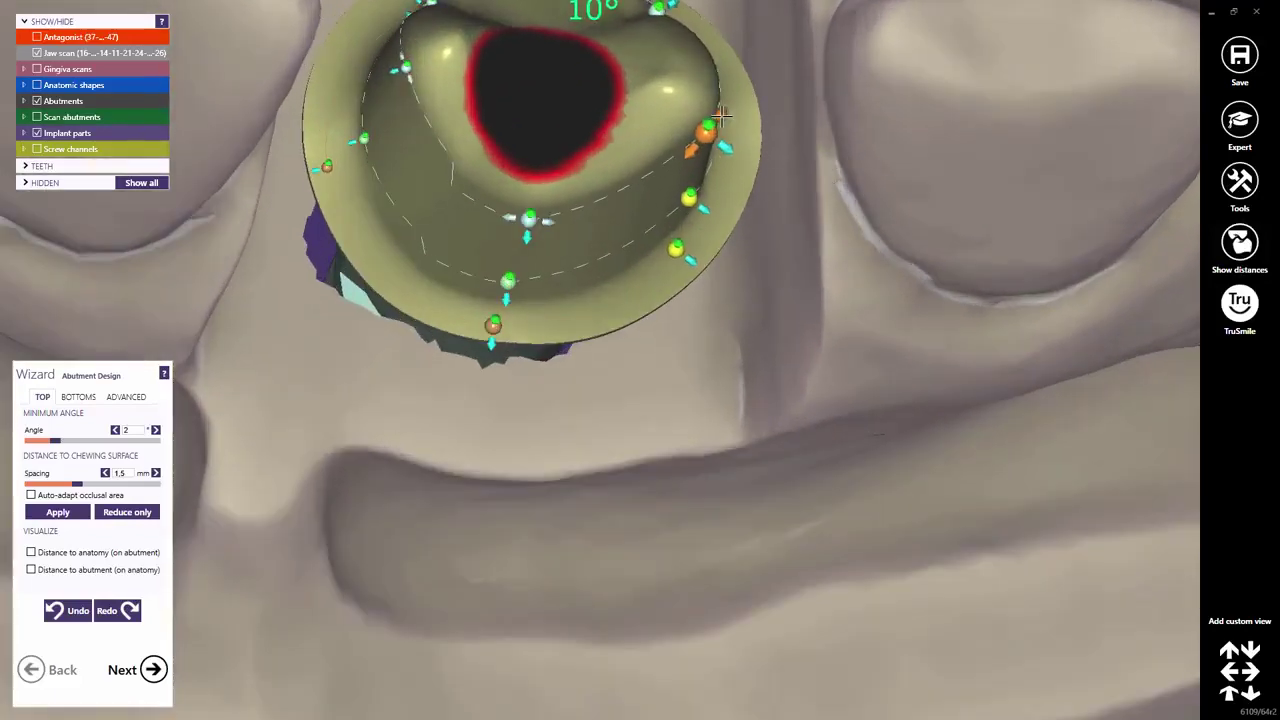
click(714, 136)
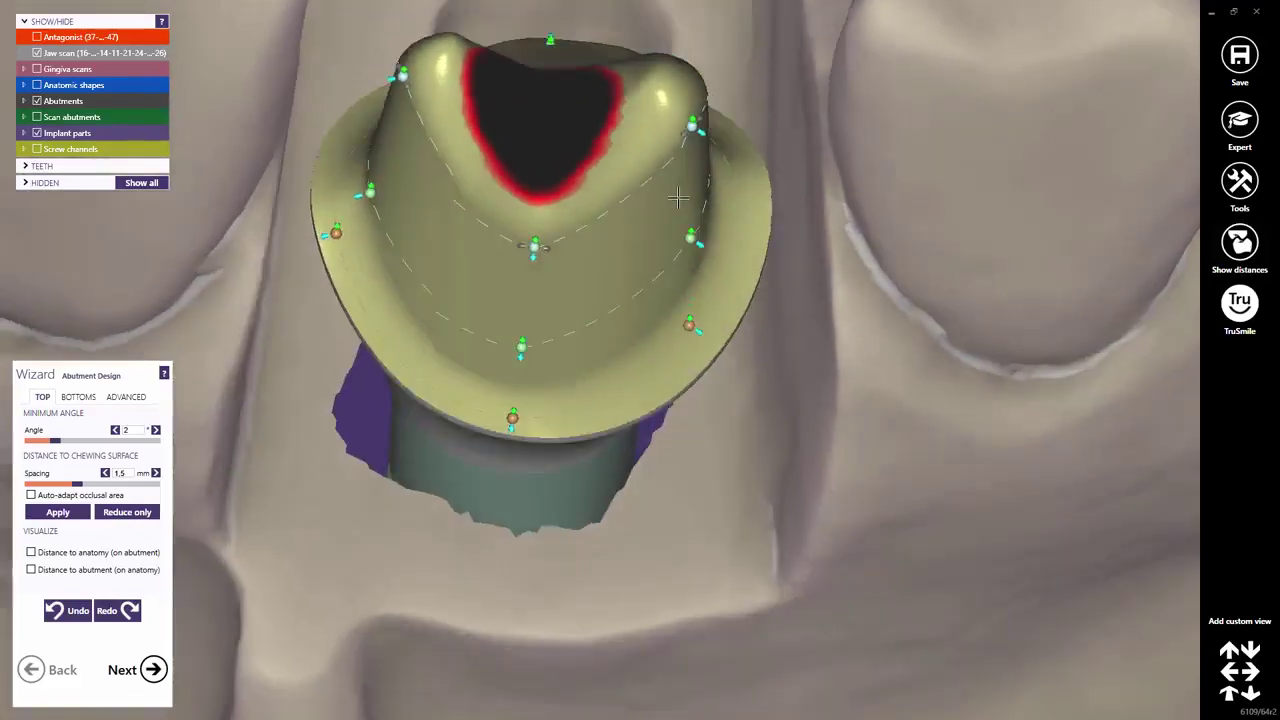
right_drag(716, 148, 640, 250)
Step: Lower the labial centre shoulder point of the tooth 11 abutment towards the margin
click(572, 445)
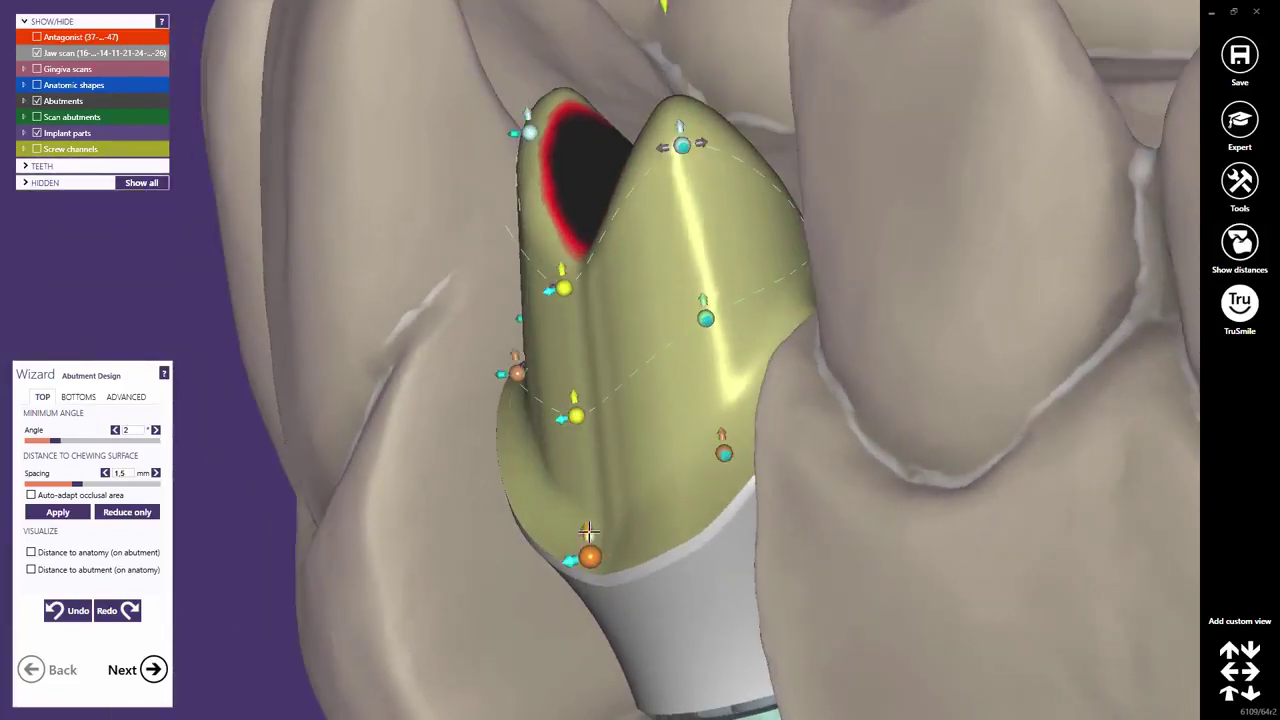
right_drag(588, 545, 604, 517)
scroll(602, 517, down, 2)
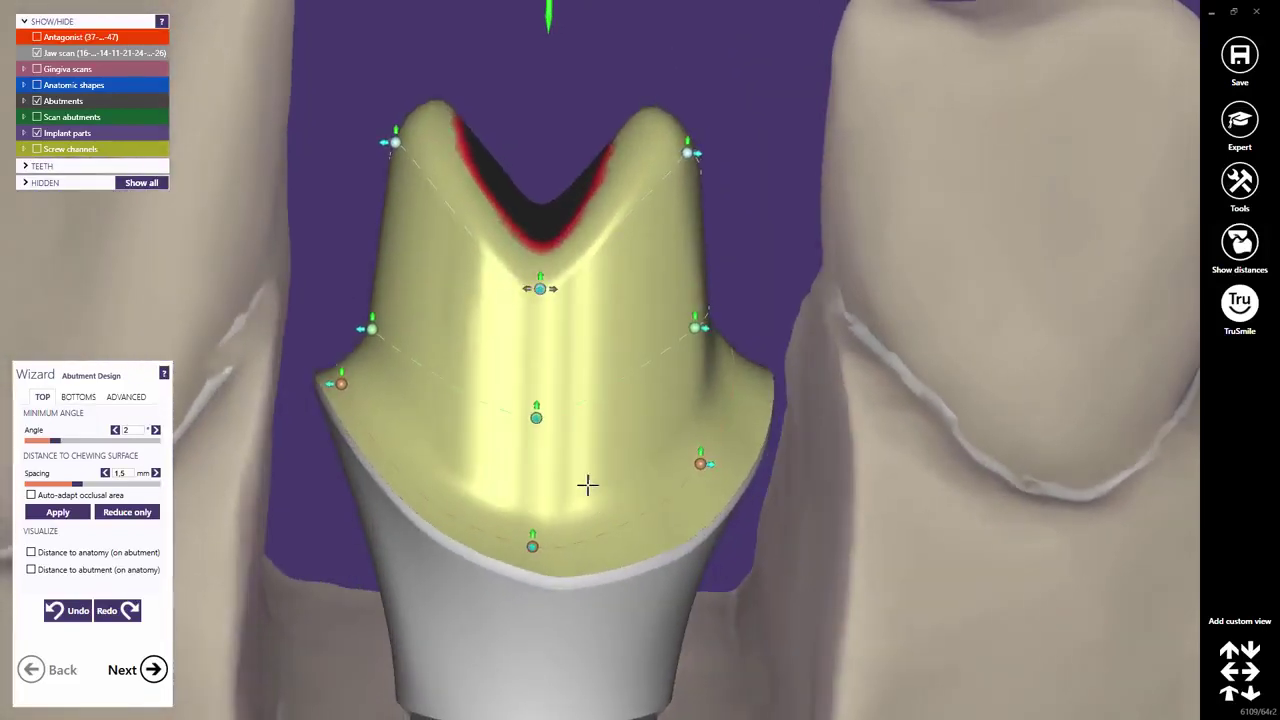
Step: Show the gingiva scans and move the palatal margin points of the tooth 11 abutment bottom towards the implant
scroll(580, 470, down, 4)
middle_drag(580, 489, 653, 420)
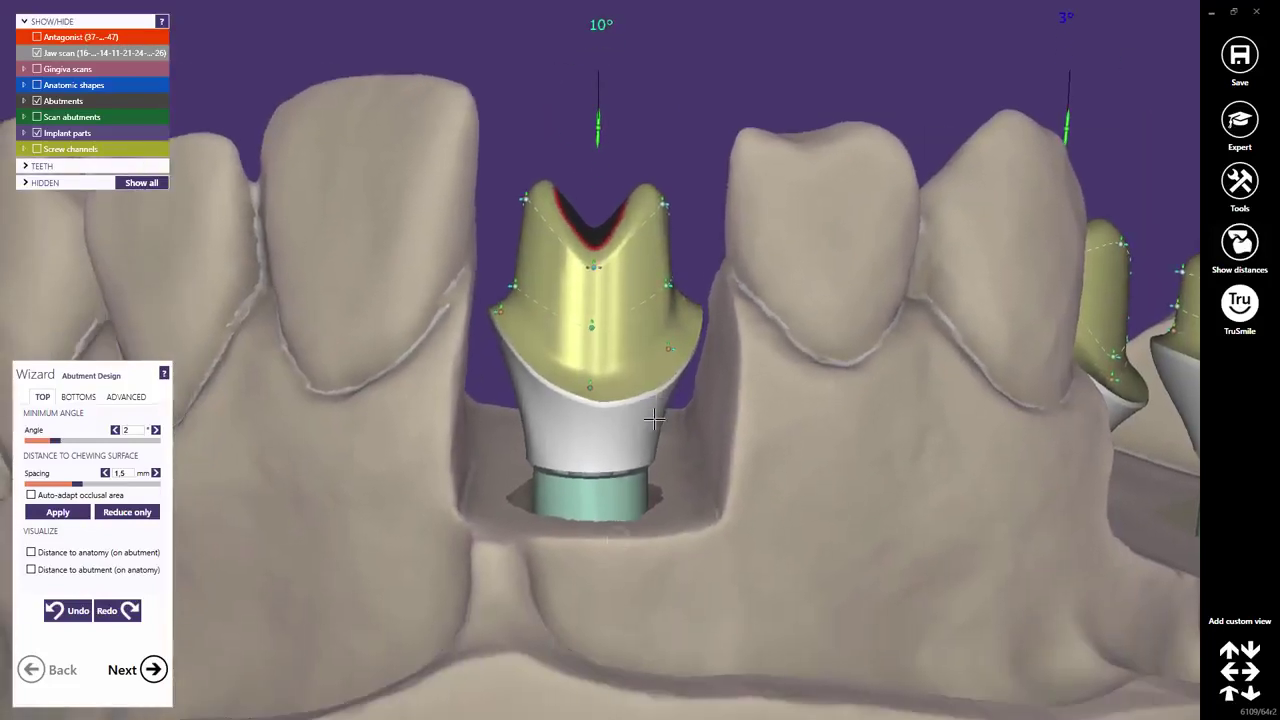
right_drag(653, 420, 586, 459)
click(37, 69)
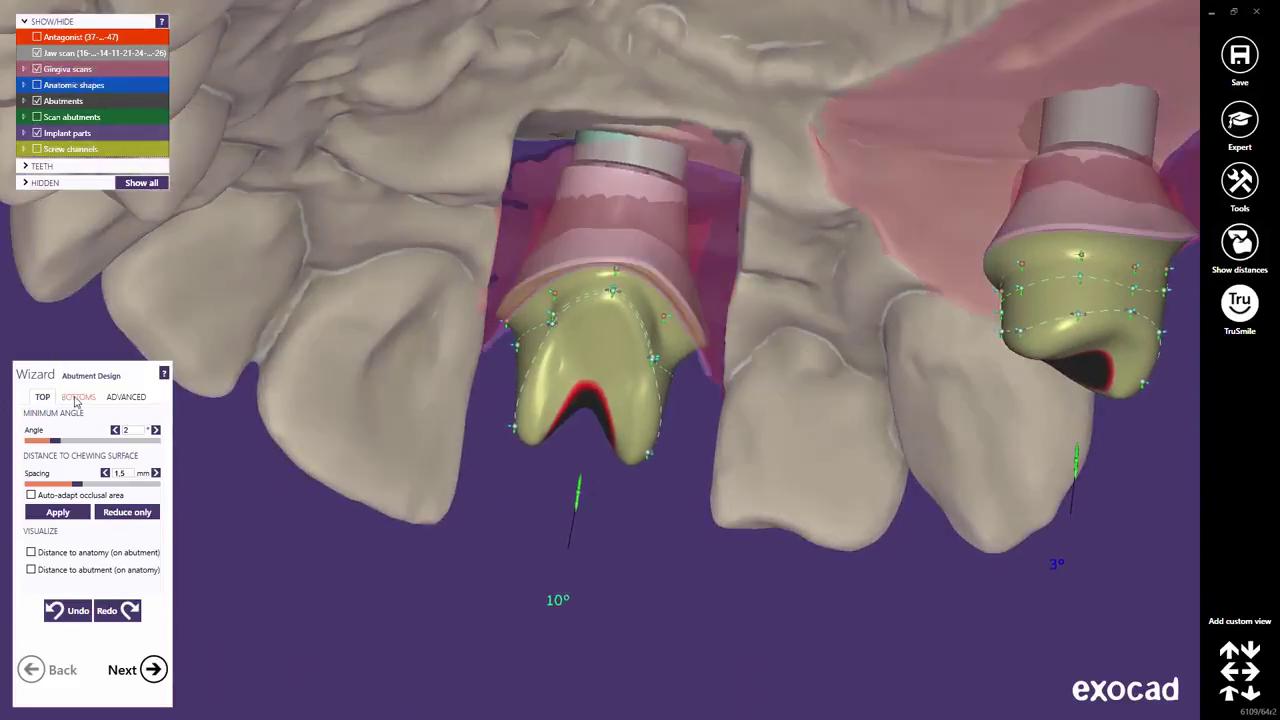
click(75, 398)
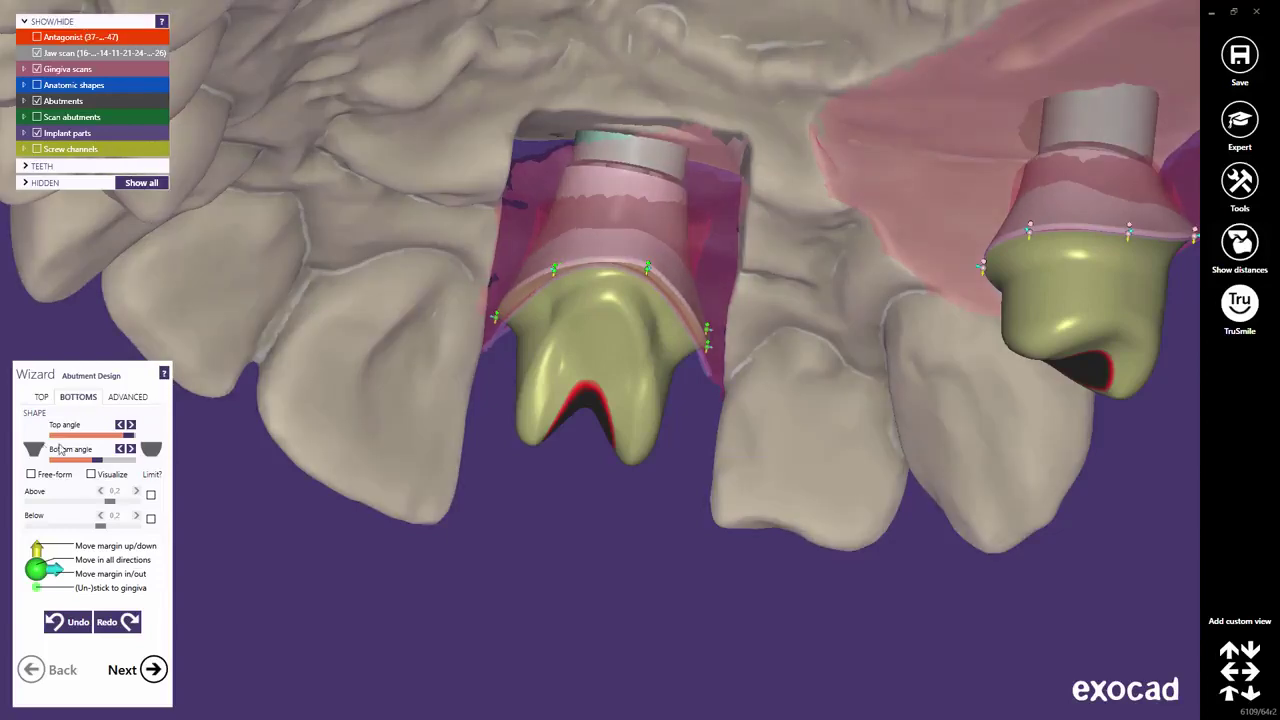
scroll(449, 354, up, 5)
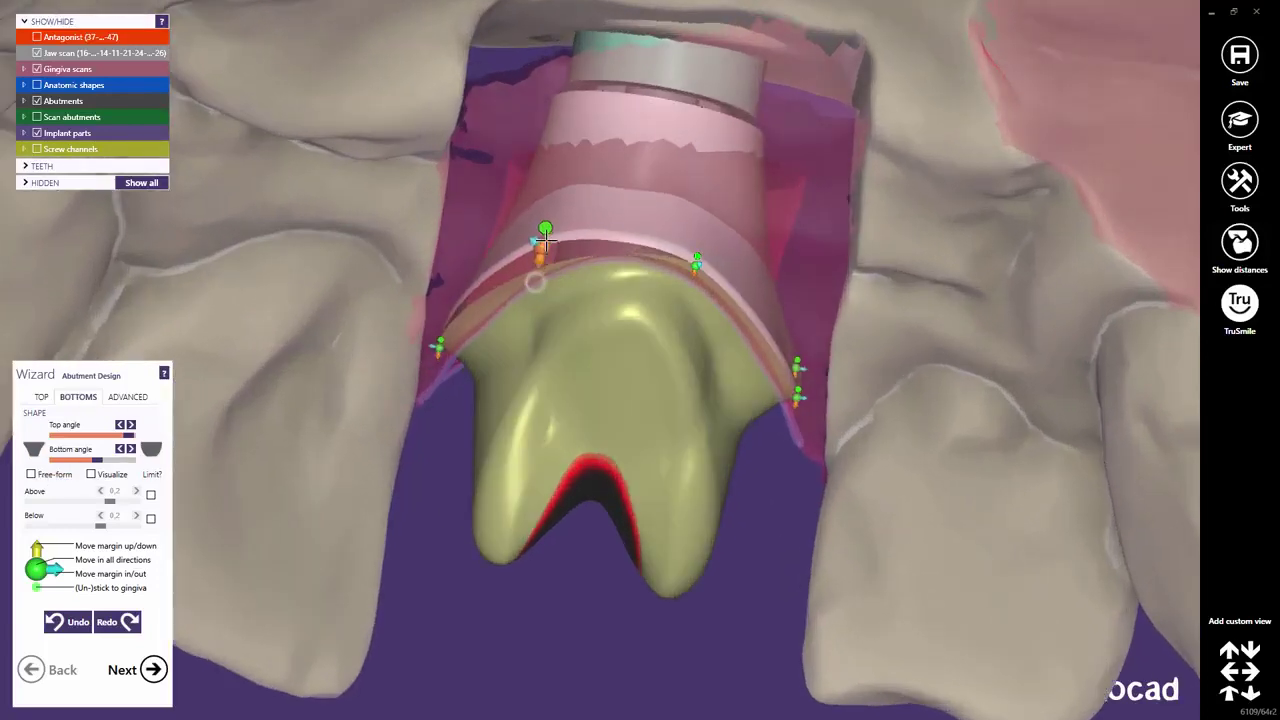
drag(694, 280, 696, 244)
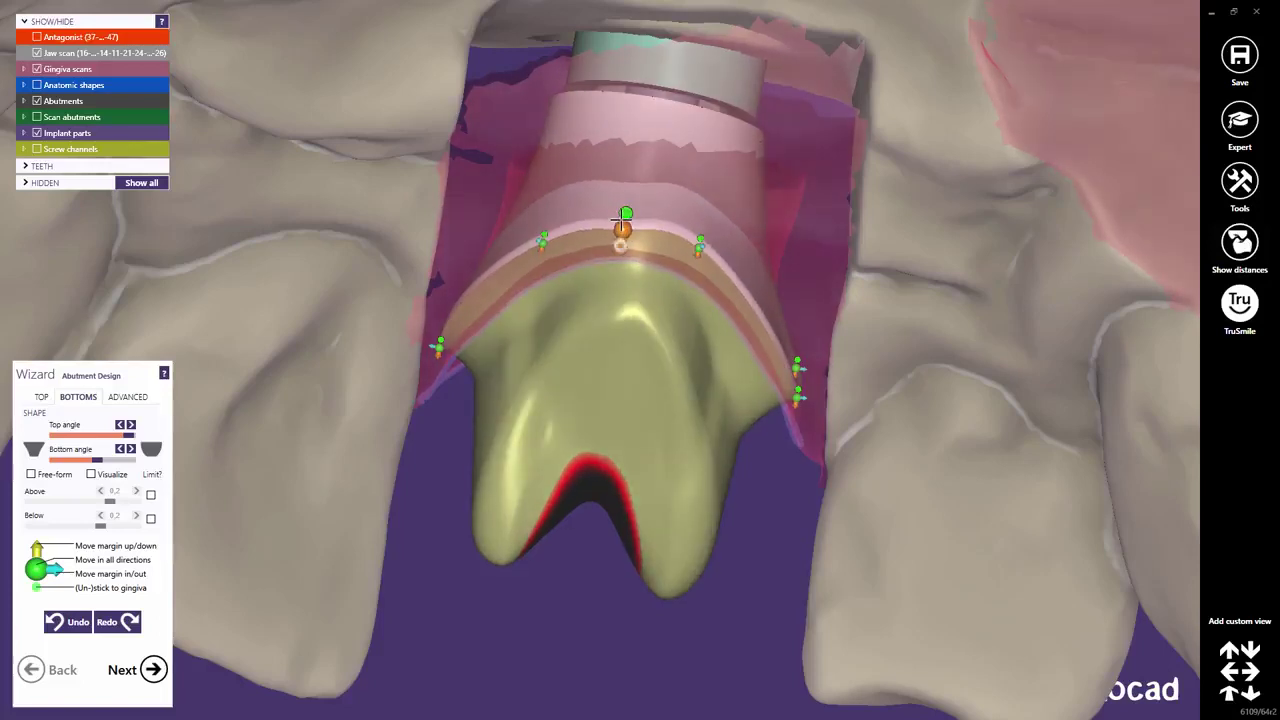
drag(622, 222, 628, 203)
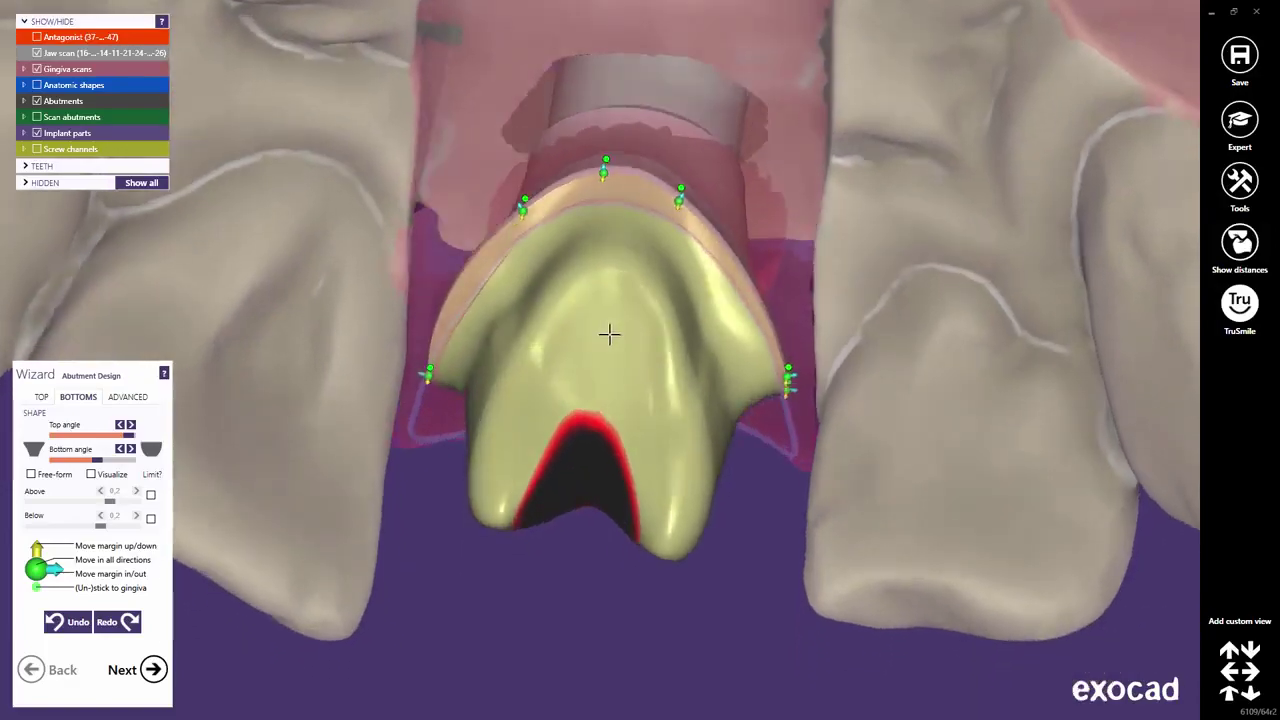
Step: Return to editing the abutment tops and hide the jaw scans to view all three abutments together
right_drag(609, 333, 563, 97)
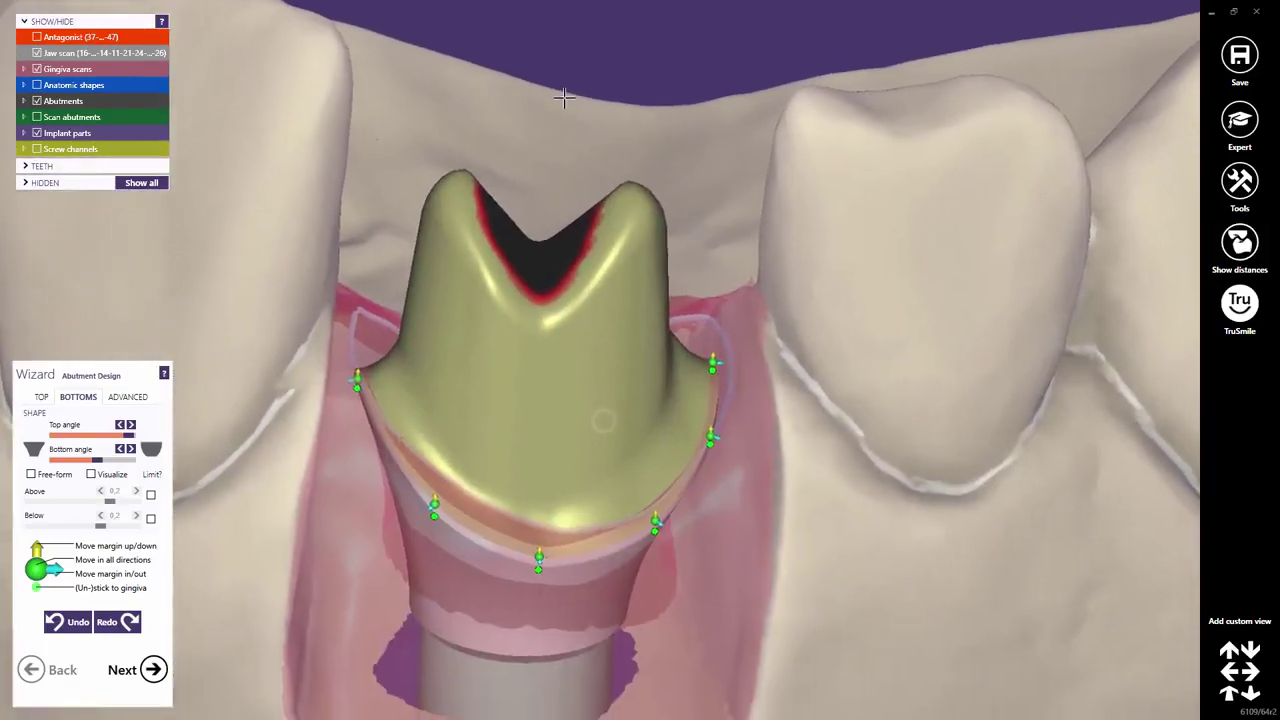
scroll(570, 200, down, 10)
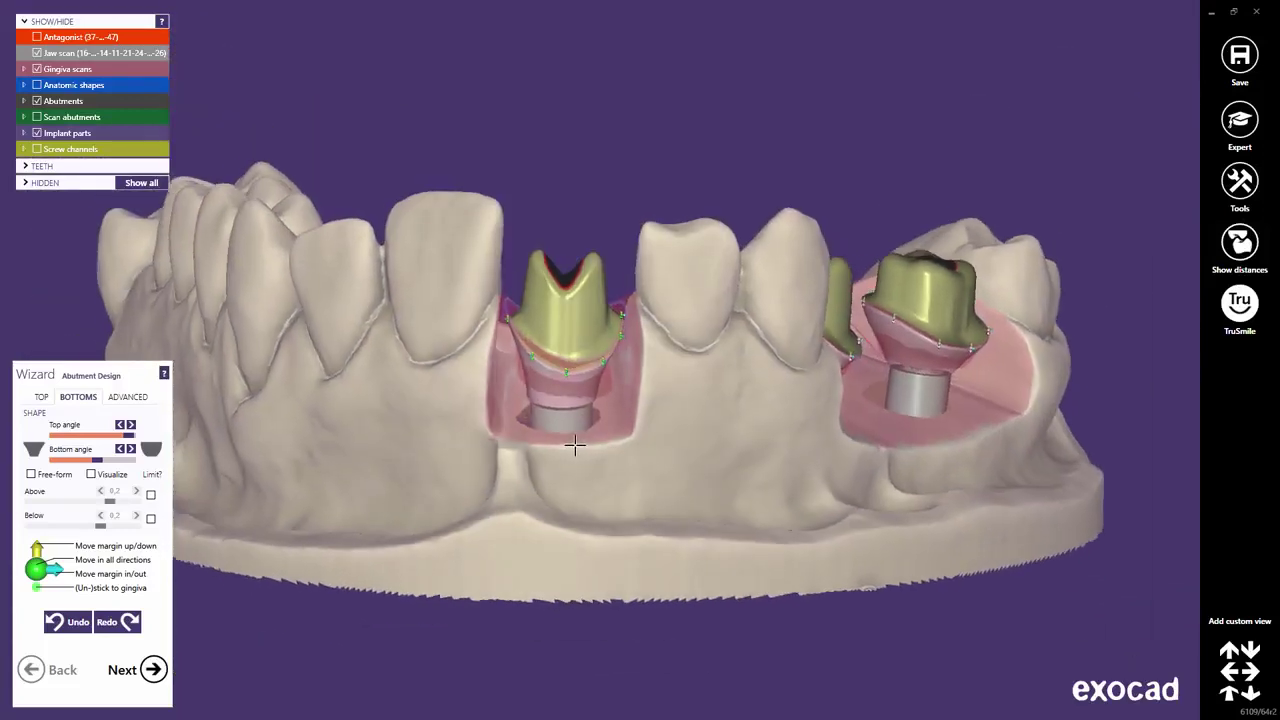
right_drag(574, 445, 650, 447)
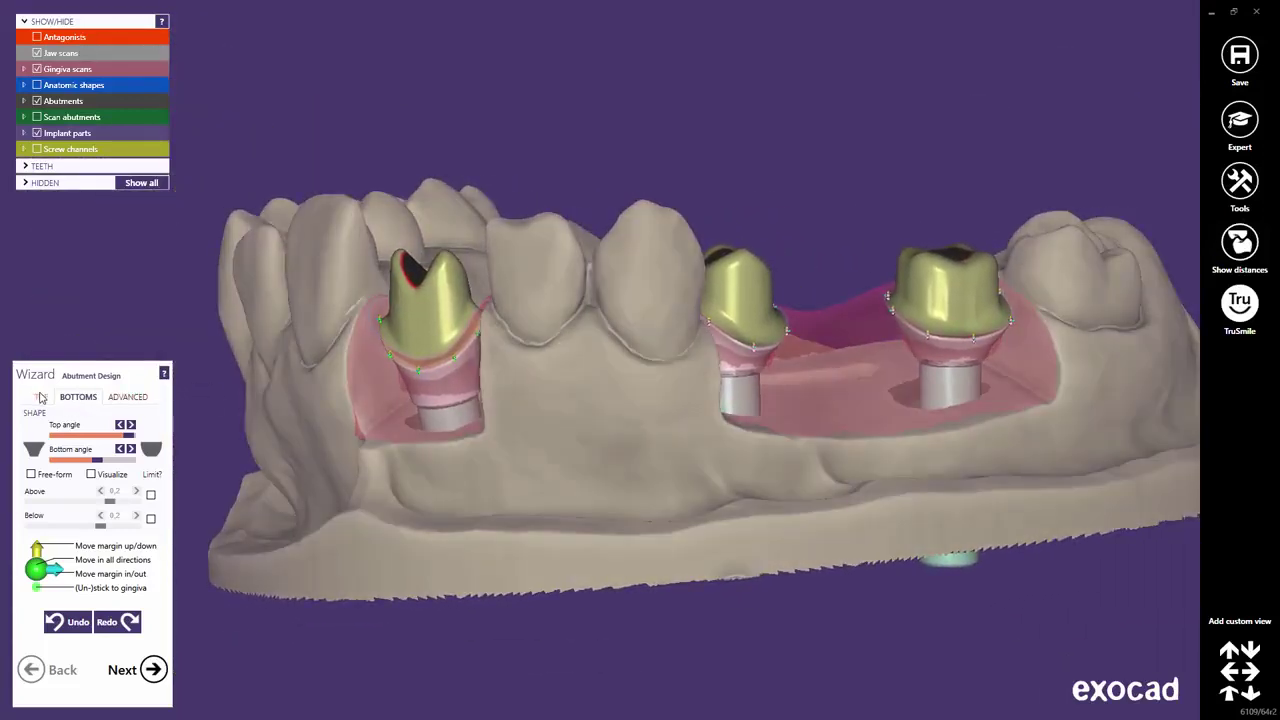
click(40, 397)
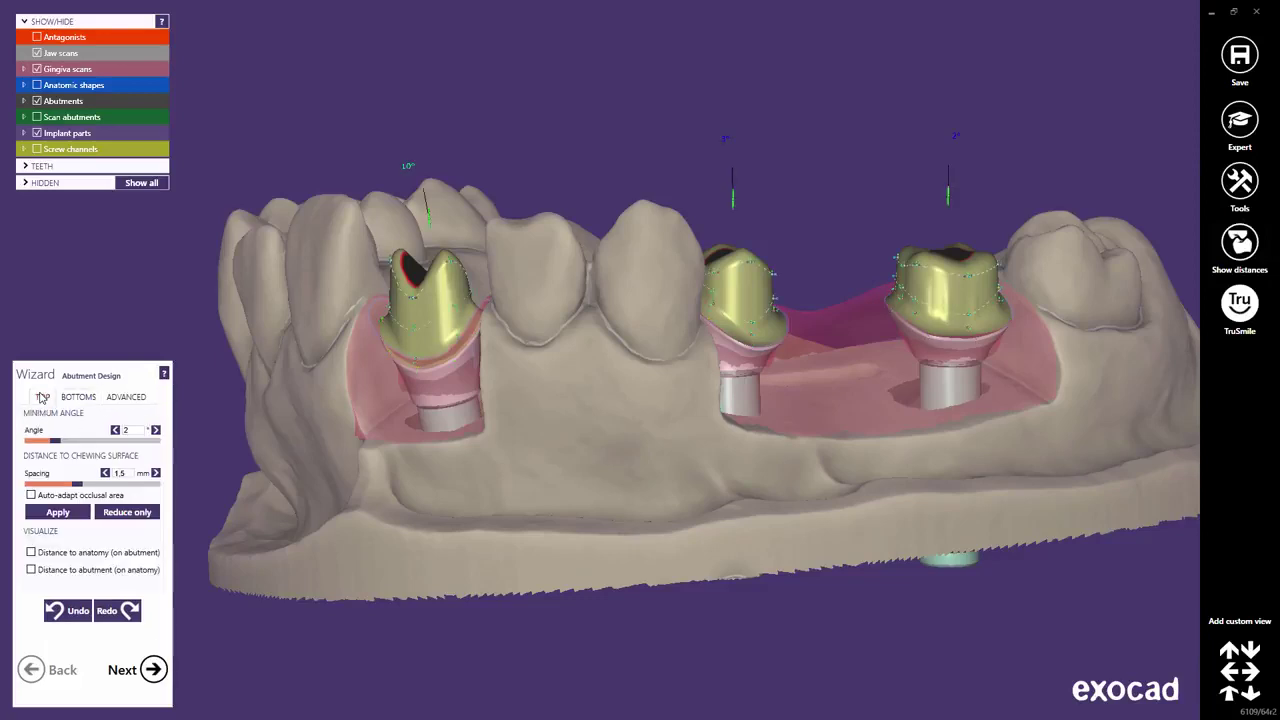
click(37, 52)
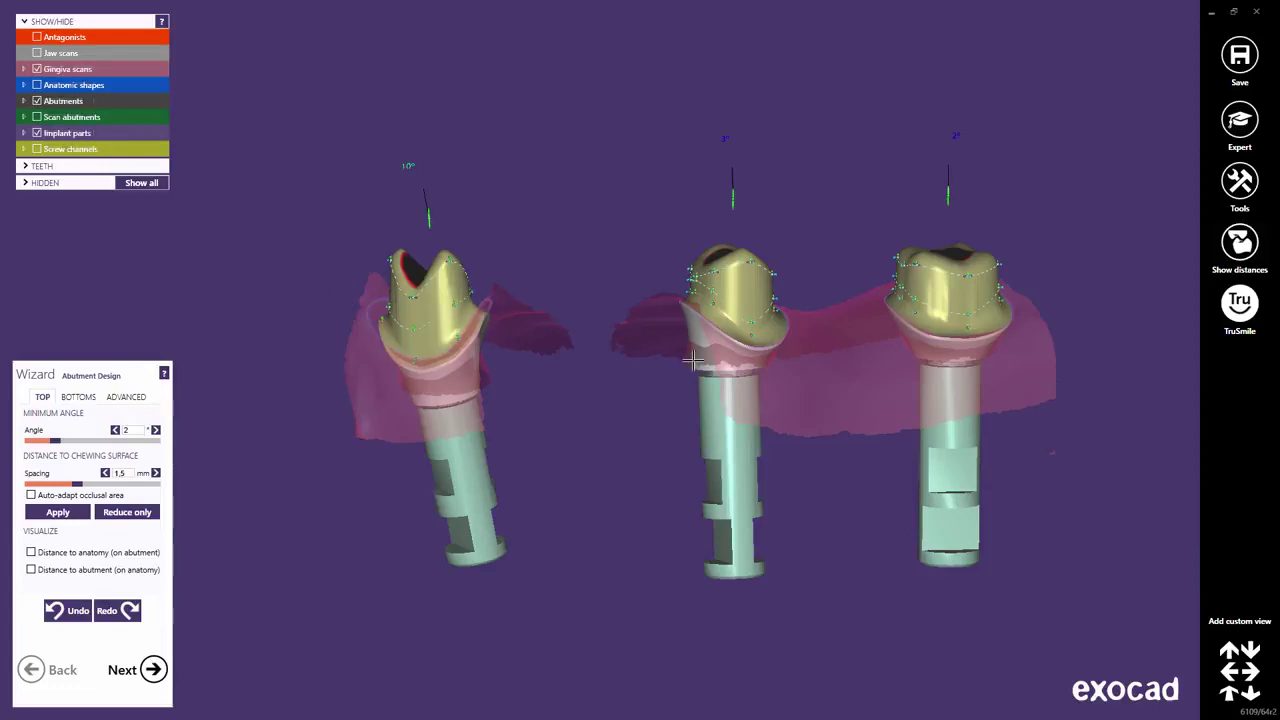
scroll(695, 360, up, 3)
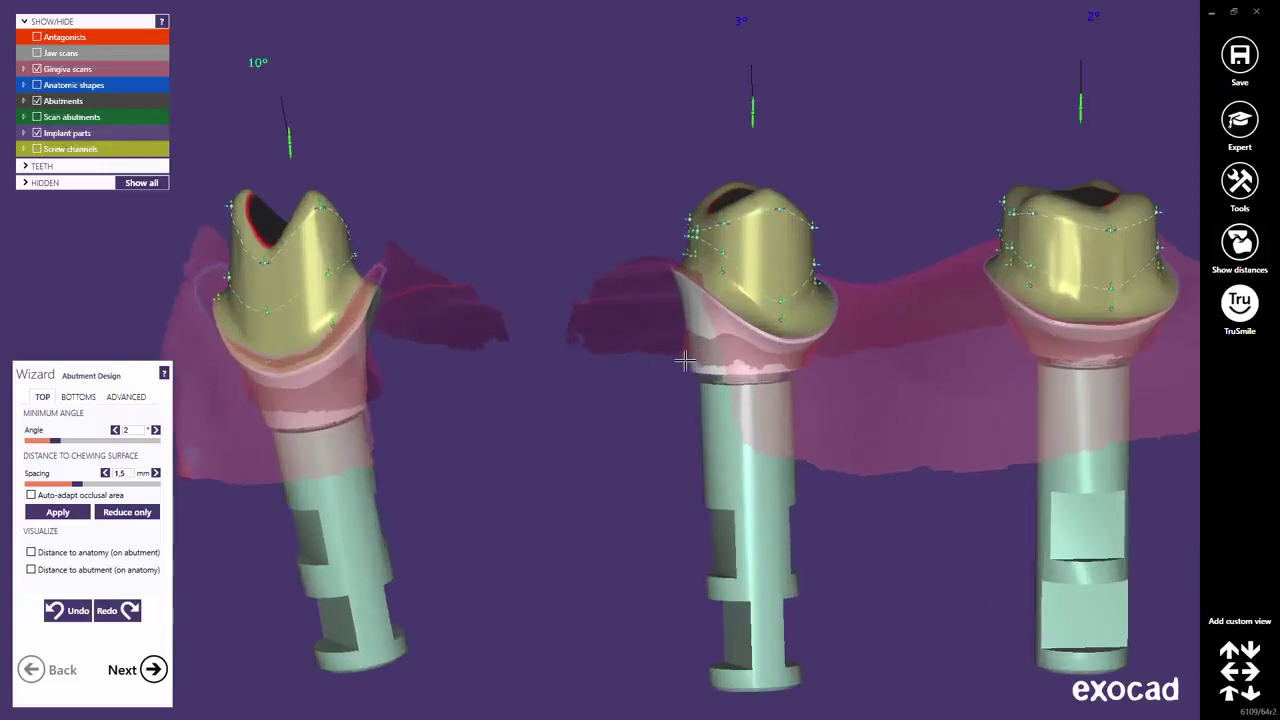
Step: Try minimum angles of 6° and 0° on the abutments
click(136, 431)
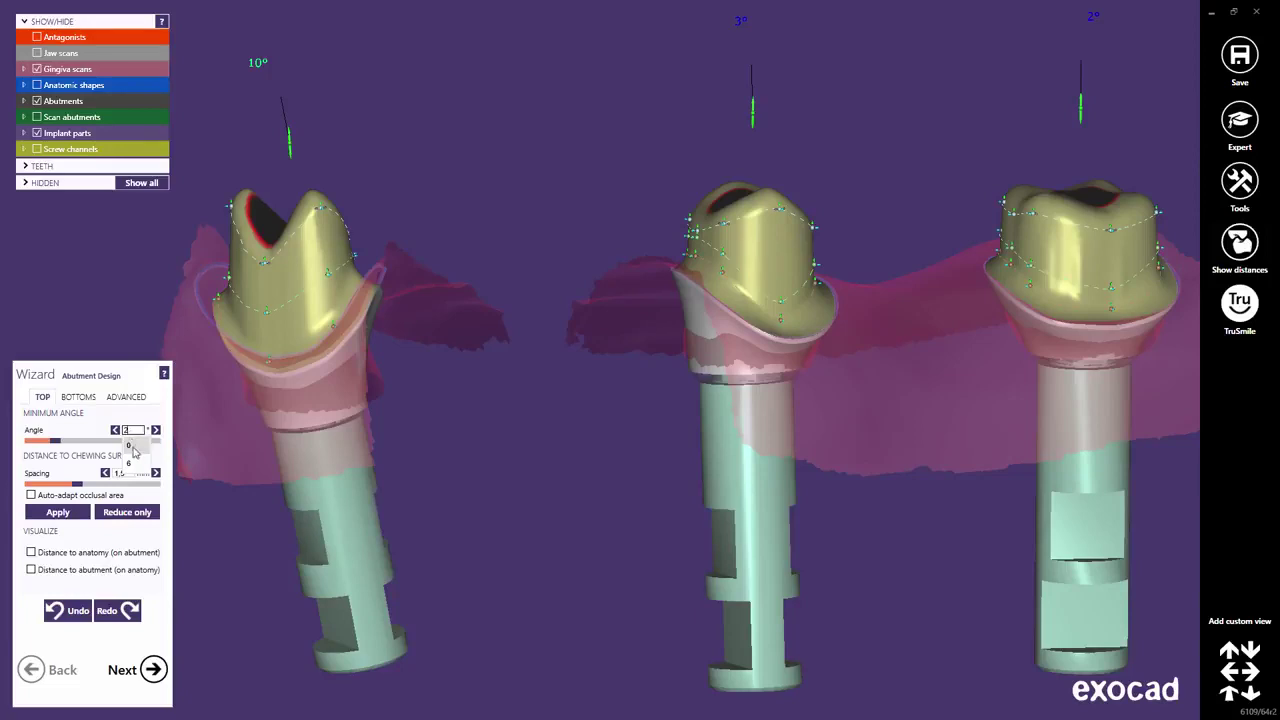
click(129, 463)
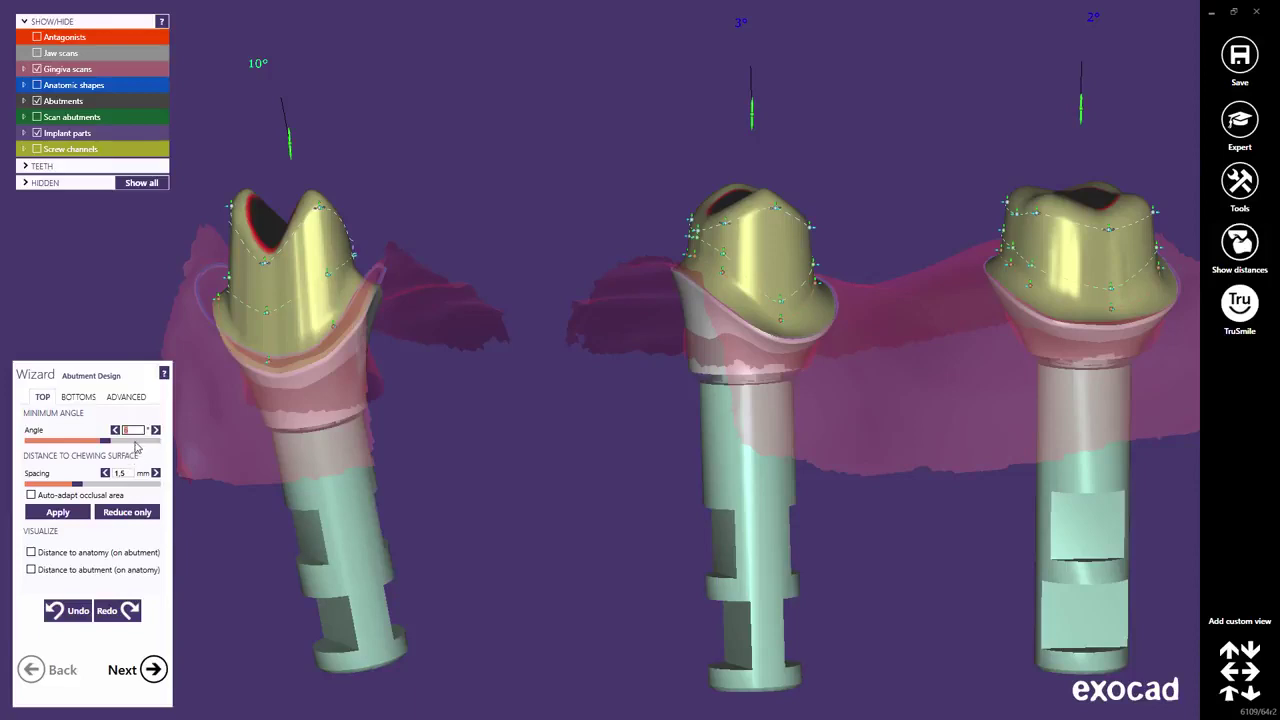
click(136, 430)
click(132, 463)
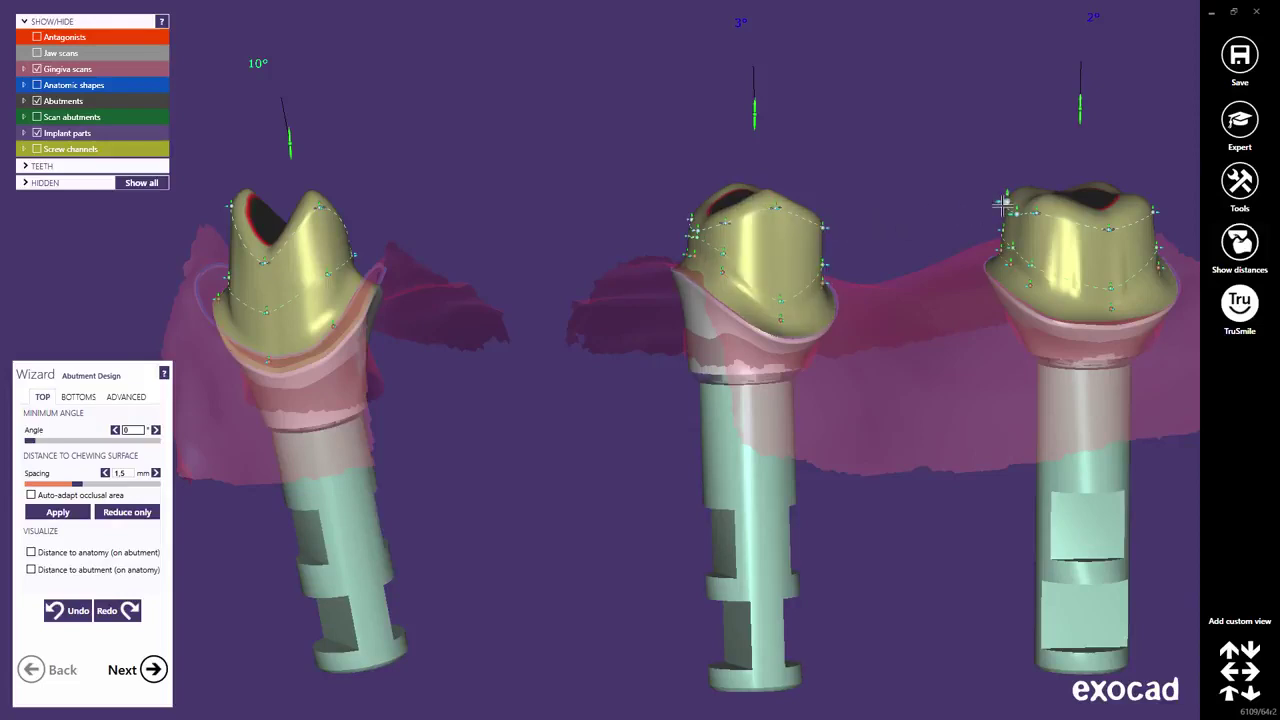
Step: Try widening the tooth 16 abutment at its top points with the minimum angle set to 2°, and undo the trial changes
drag(1002, 203, 988, 201)
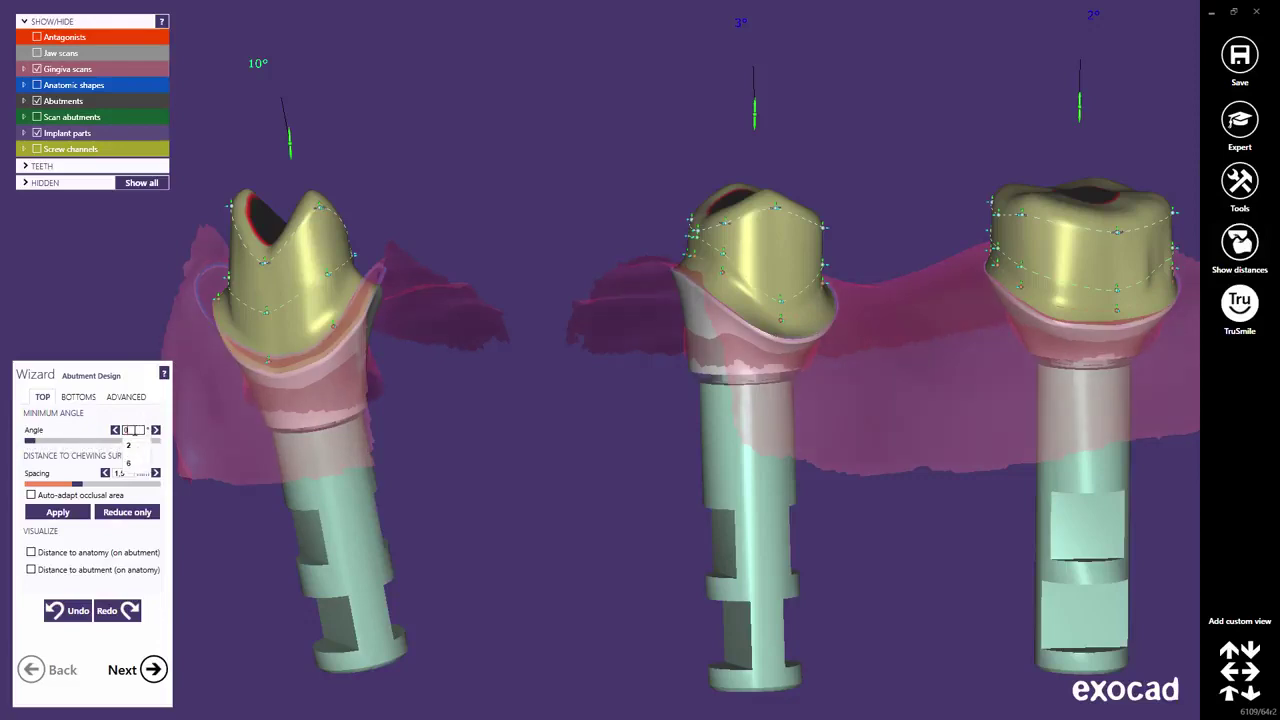
text(5)
key(Return)
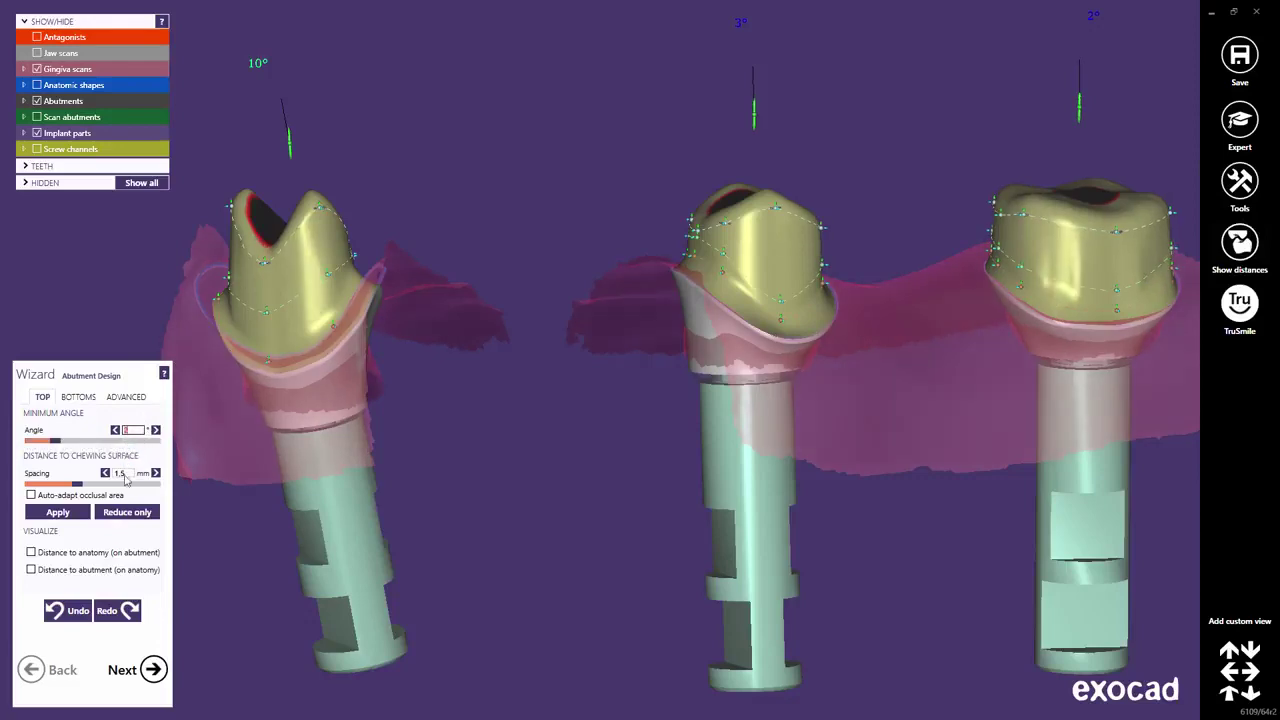
click(75, 611)
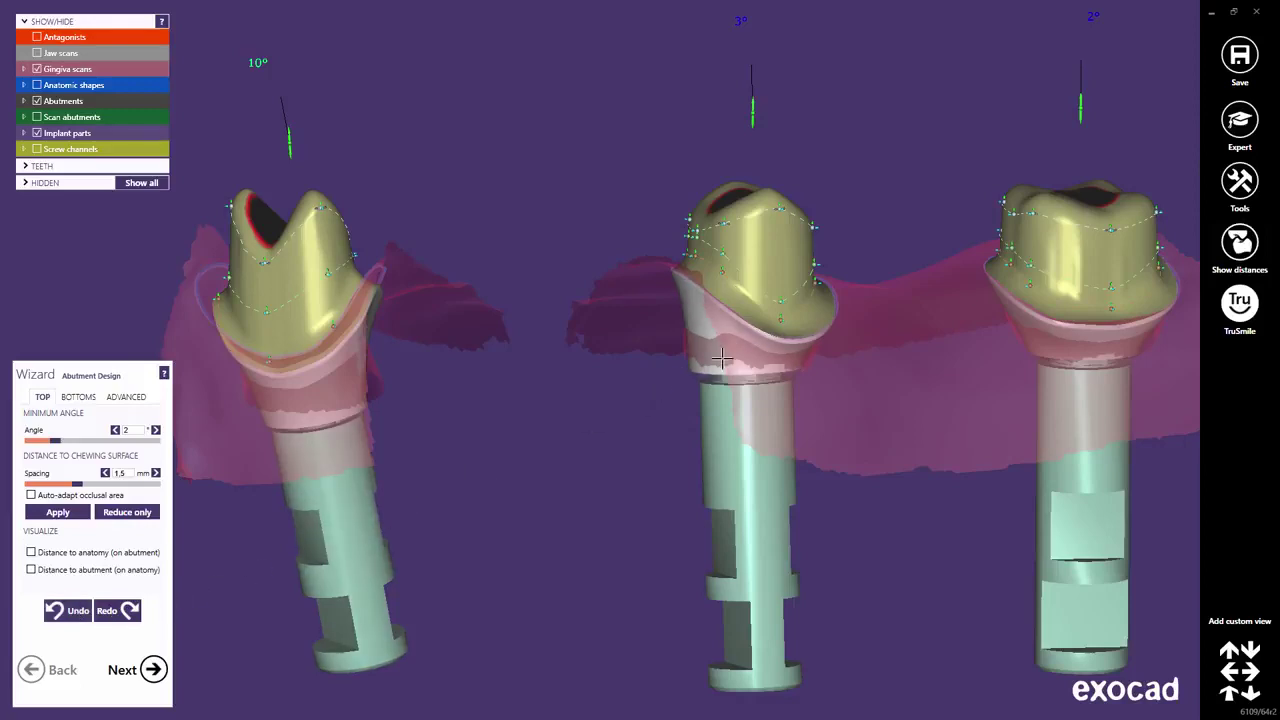
Step: Hide the gingiva scans and turn off automatic adaptation of the occlusal area
scroll(748, 331, down, 4)
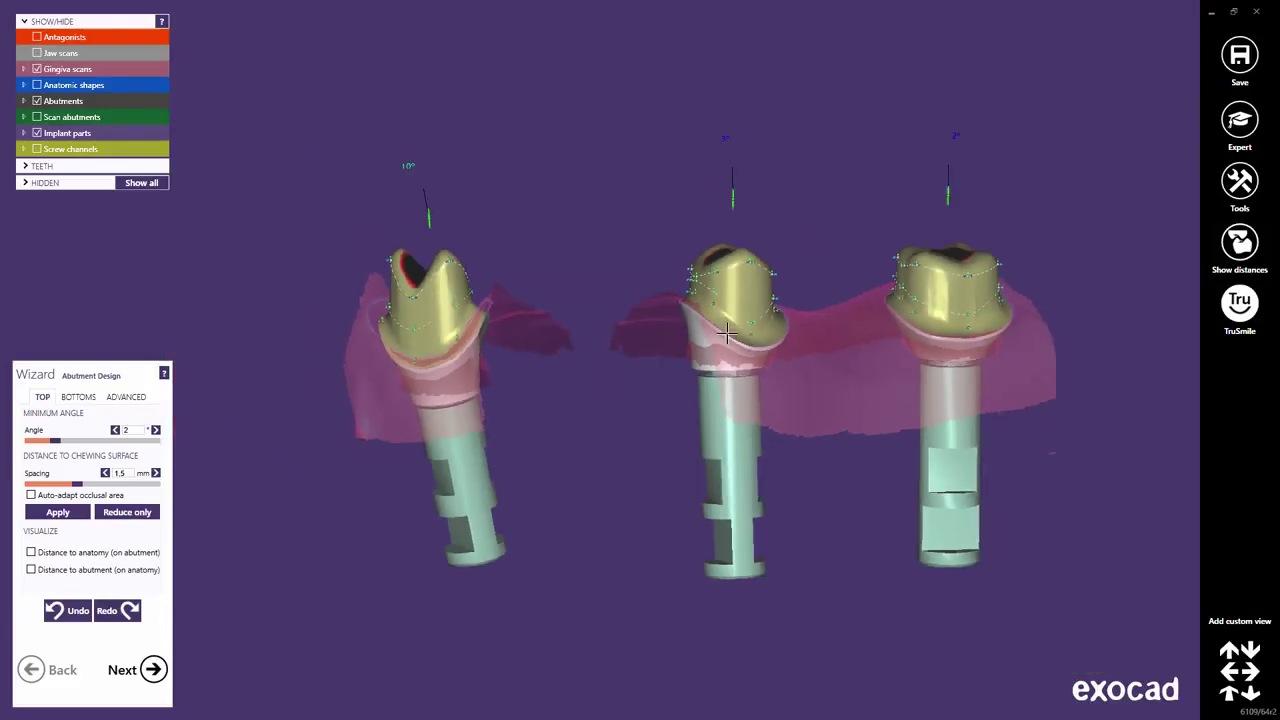
click(37, 69)
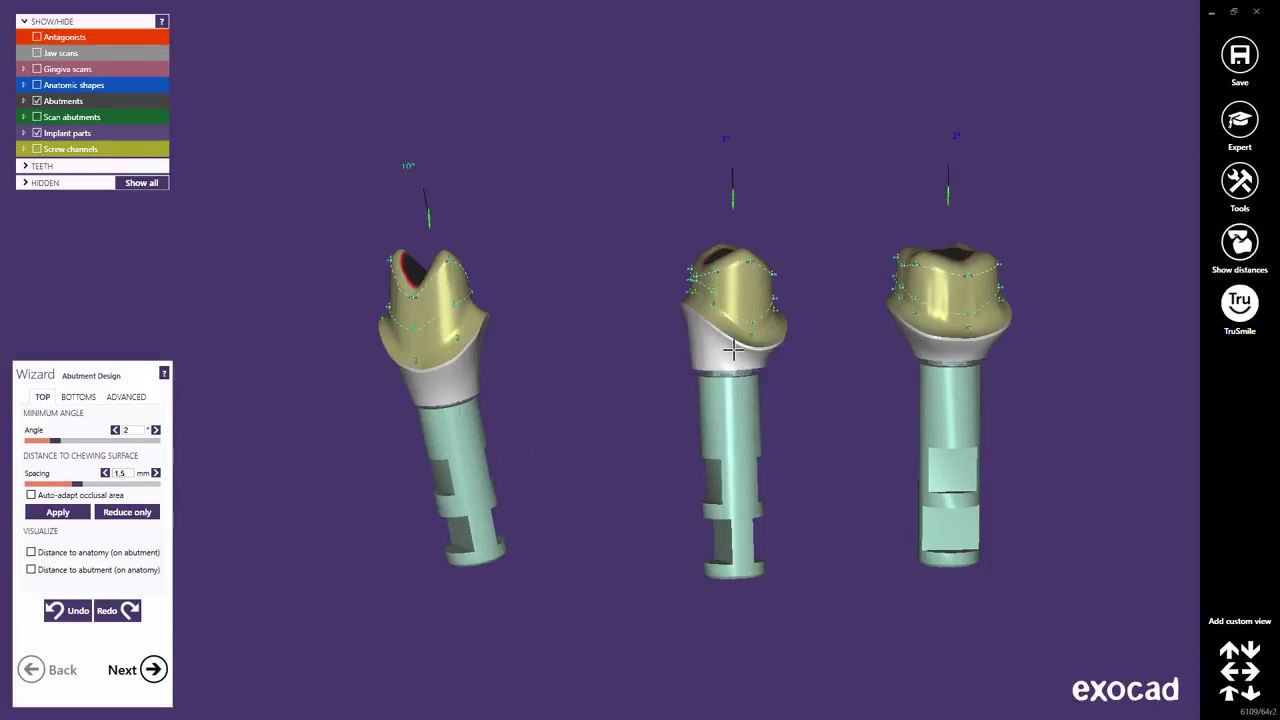
right_drag(731, 353, 731, 352)
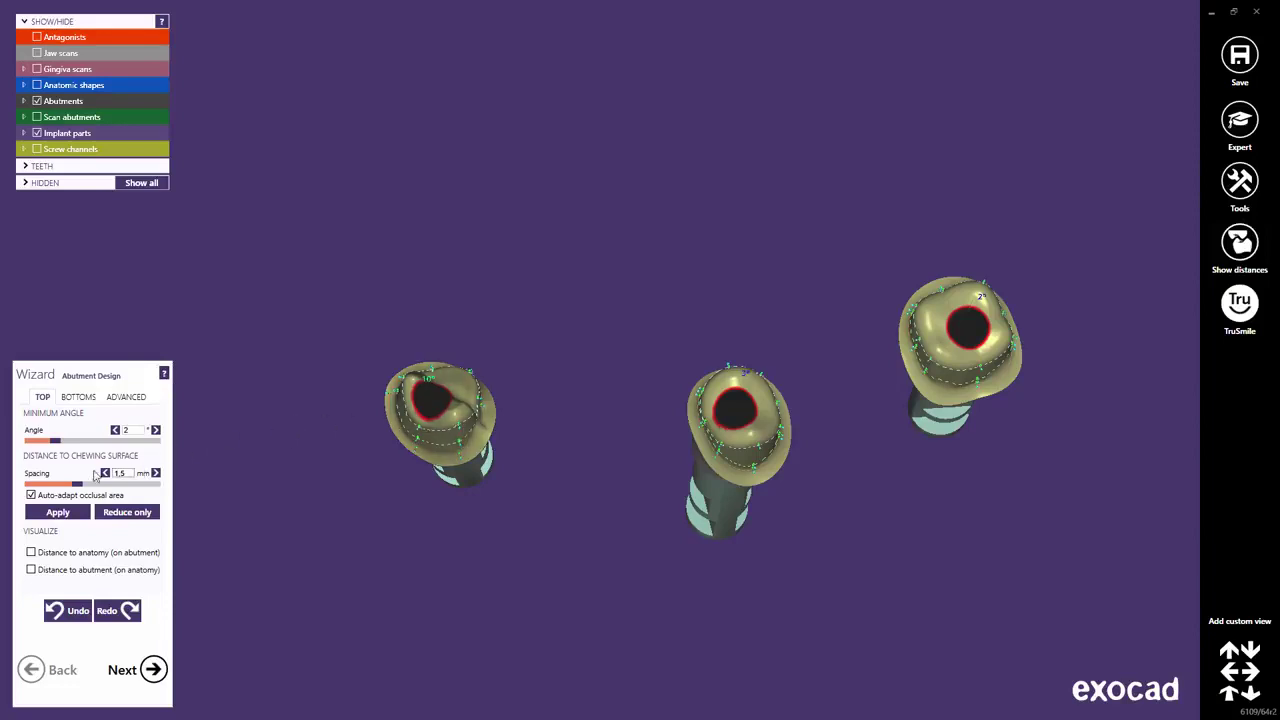
click(31, 495)
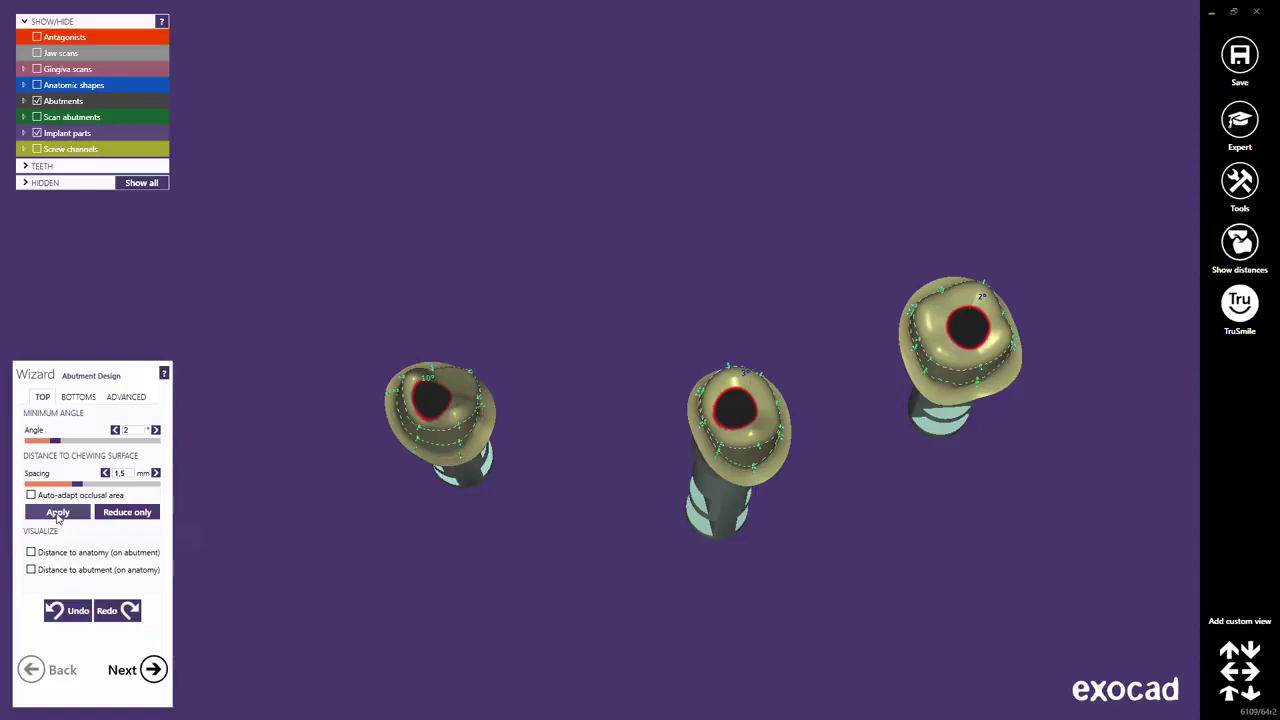
Step: Try applying the 1.5 mm spacing to the chewing surface fully and as reduction only, undoing each attempt
click(57, 512)
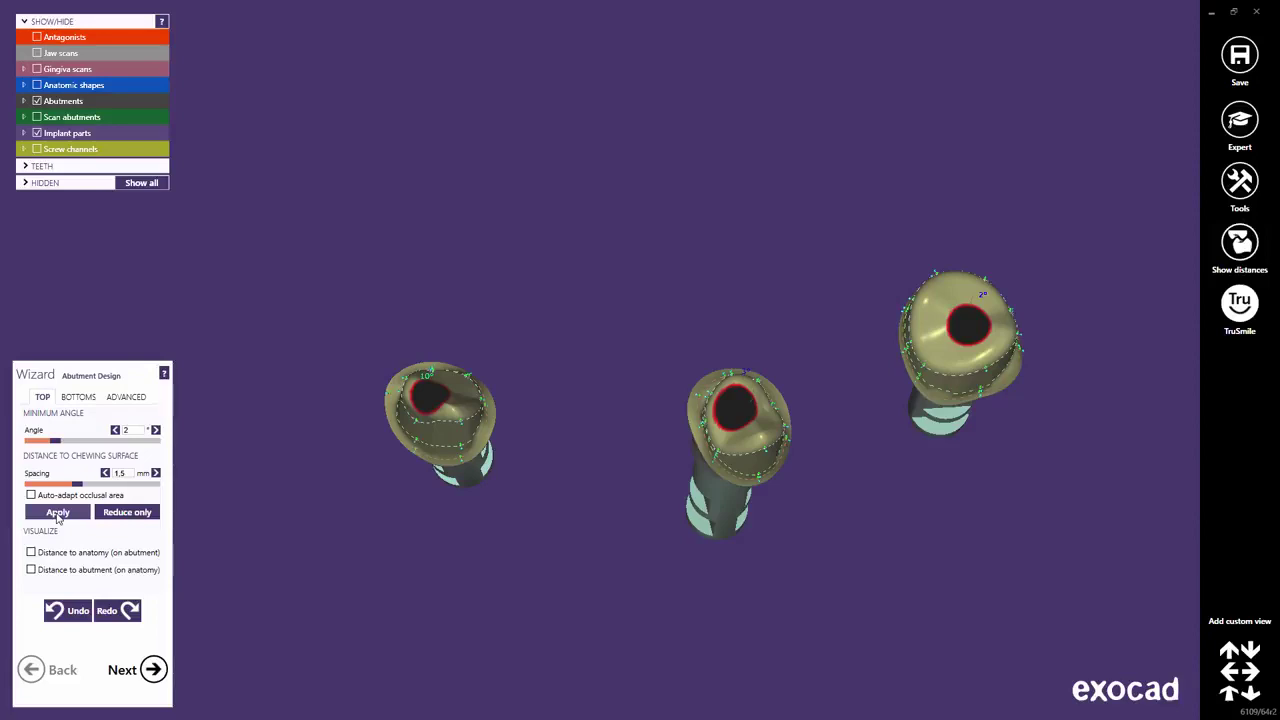
click(66, 612)
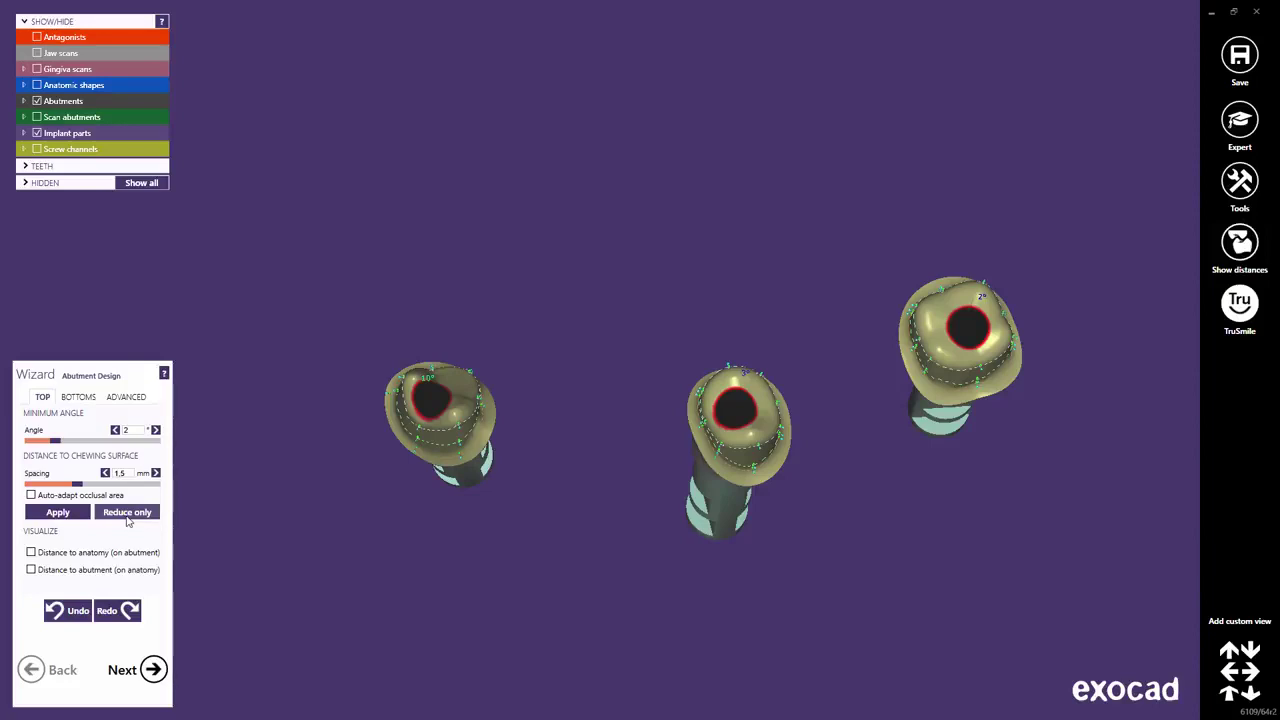
click(127, 512)
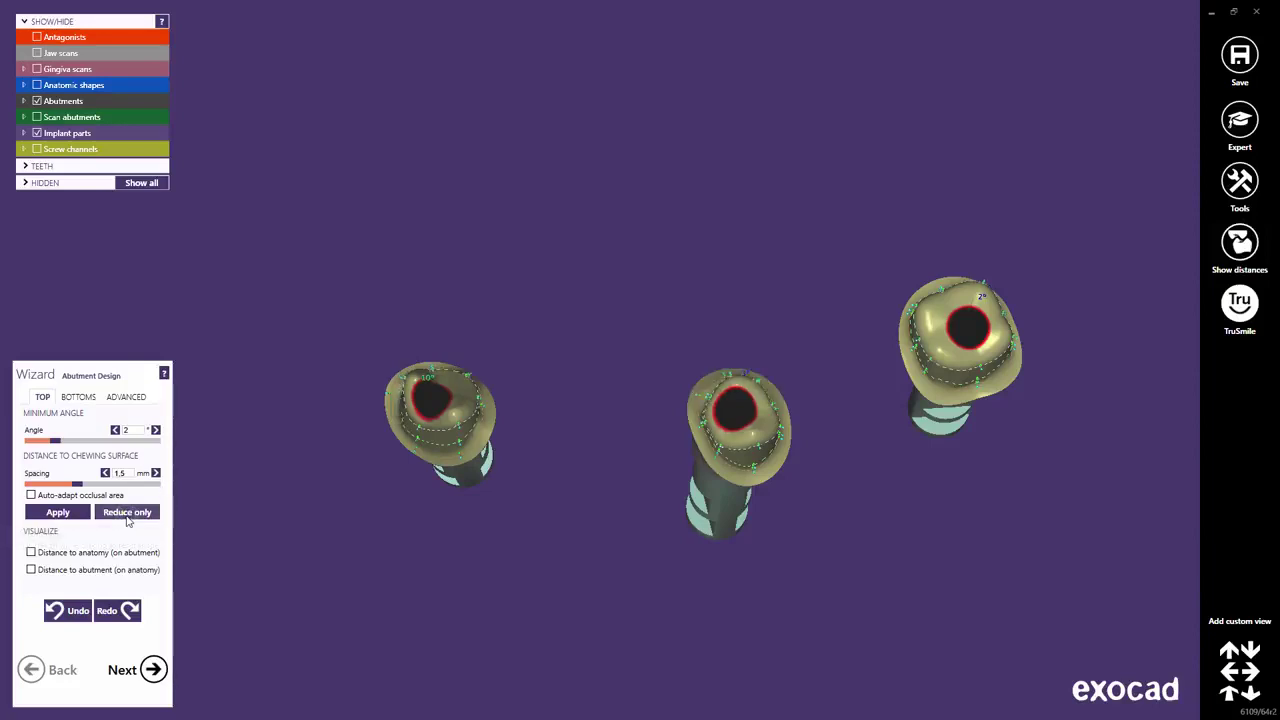
click(67, 612)
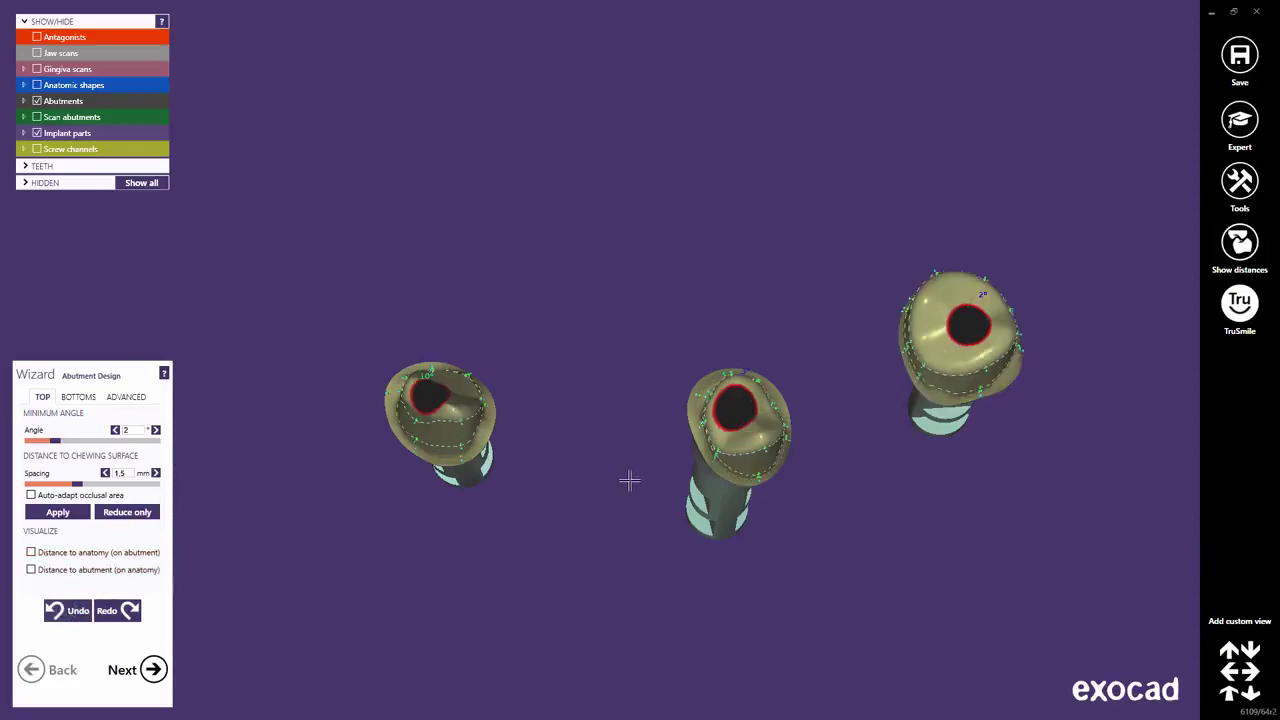
Step: Undo the applied spacing and reapply the 1.5 mm distance to the chewing surface on all three abutments
right_drag(711, 479, 711, 486)
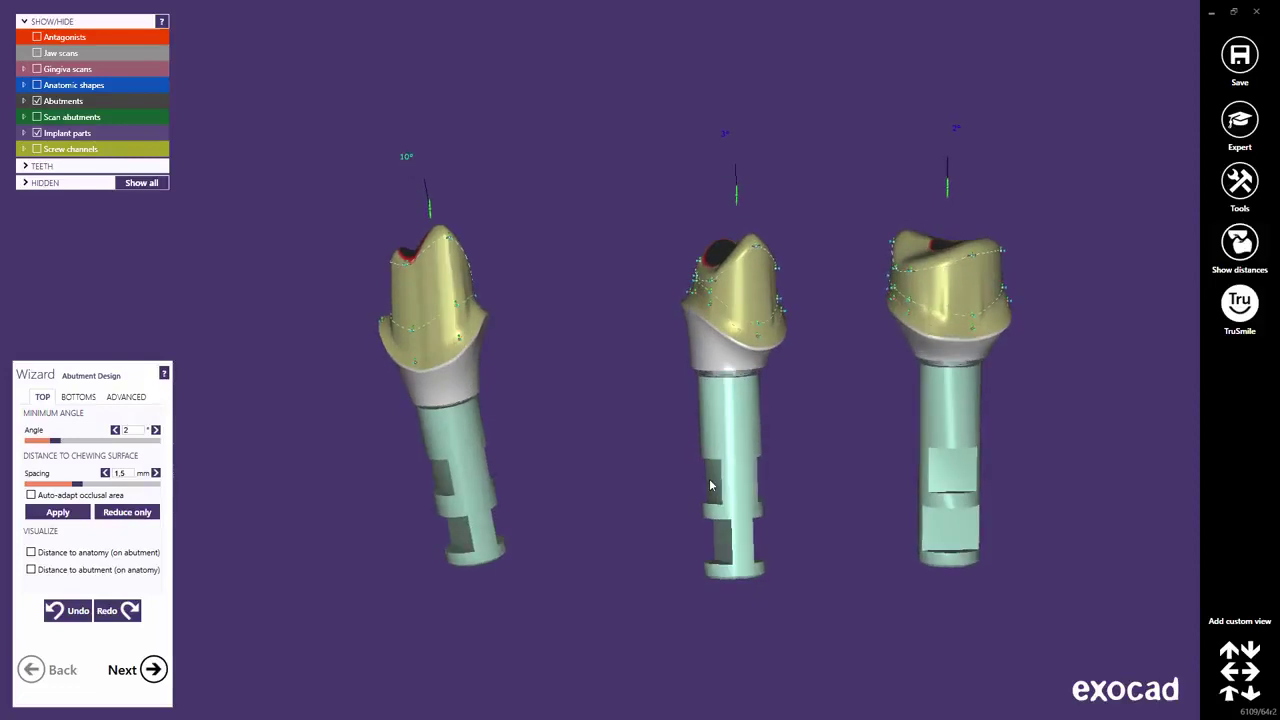
click(66, 612)
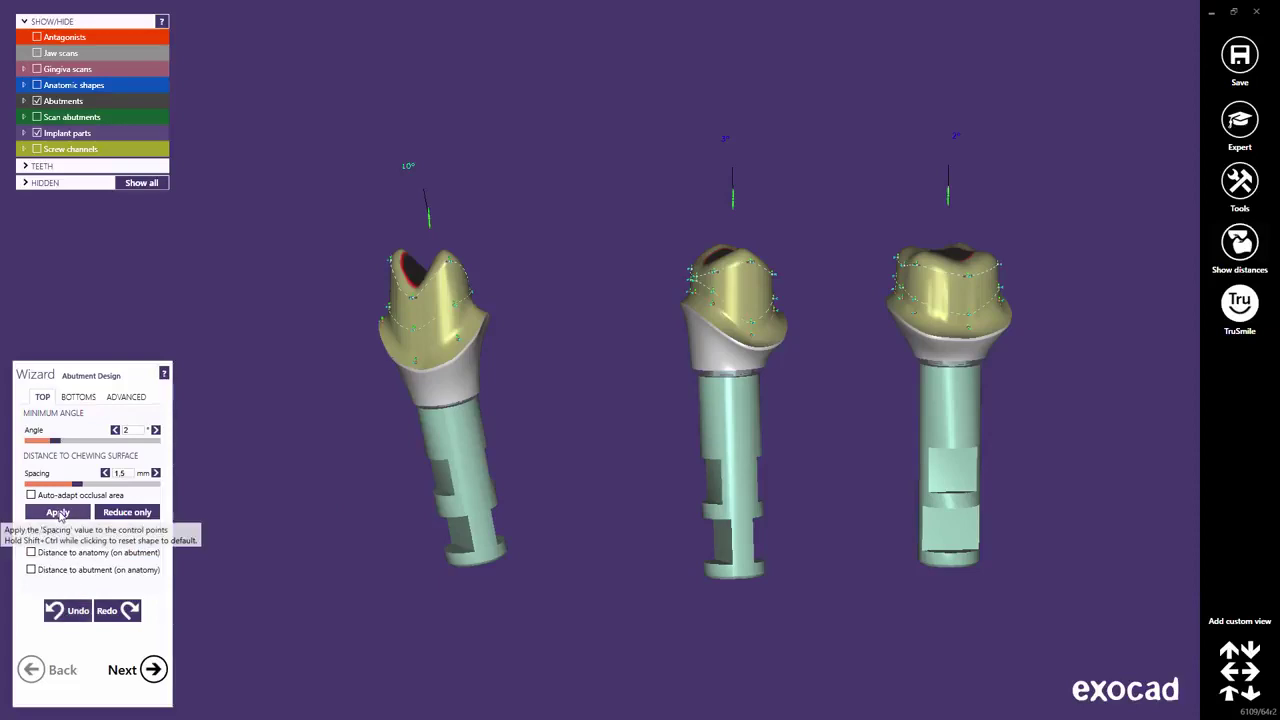
click(58, 513)
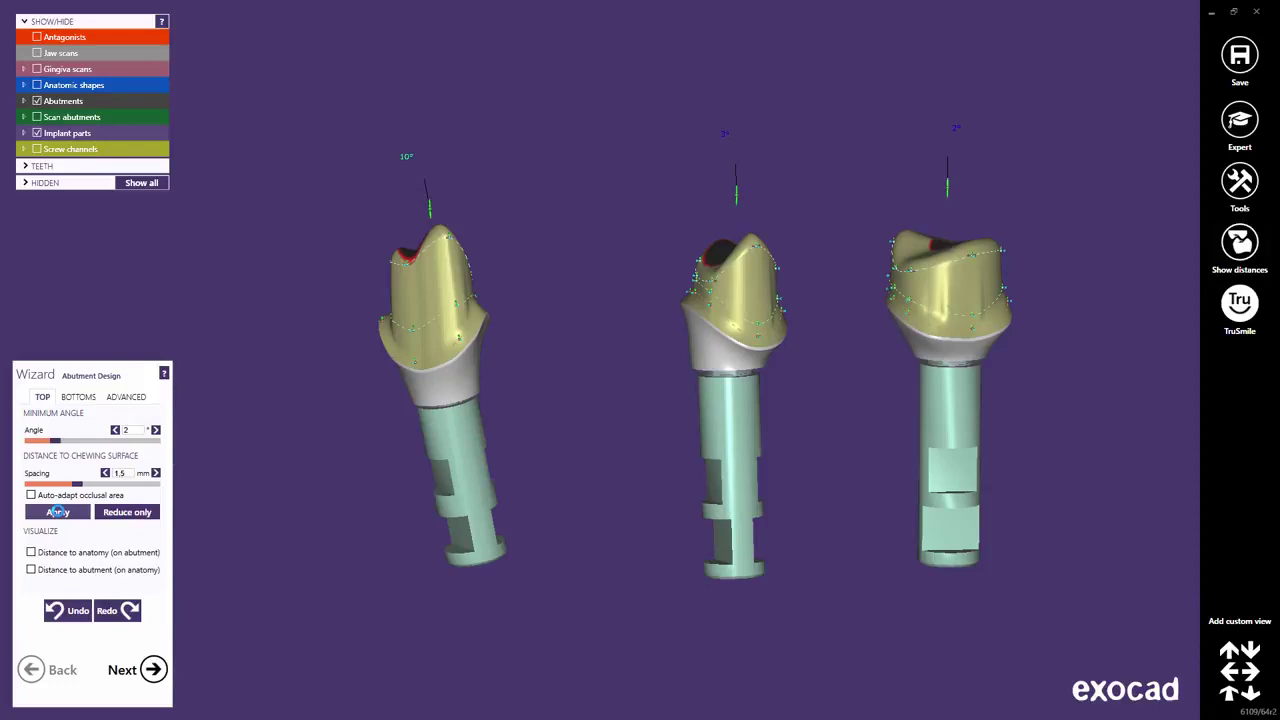
Step: Undo the applied chewing-surface distance, try the 1.5 mm spacing as reduction only, and undo that attempt
click(68, 612)
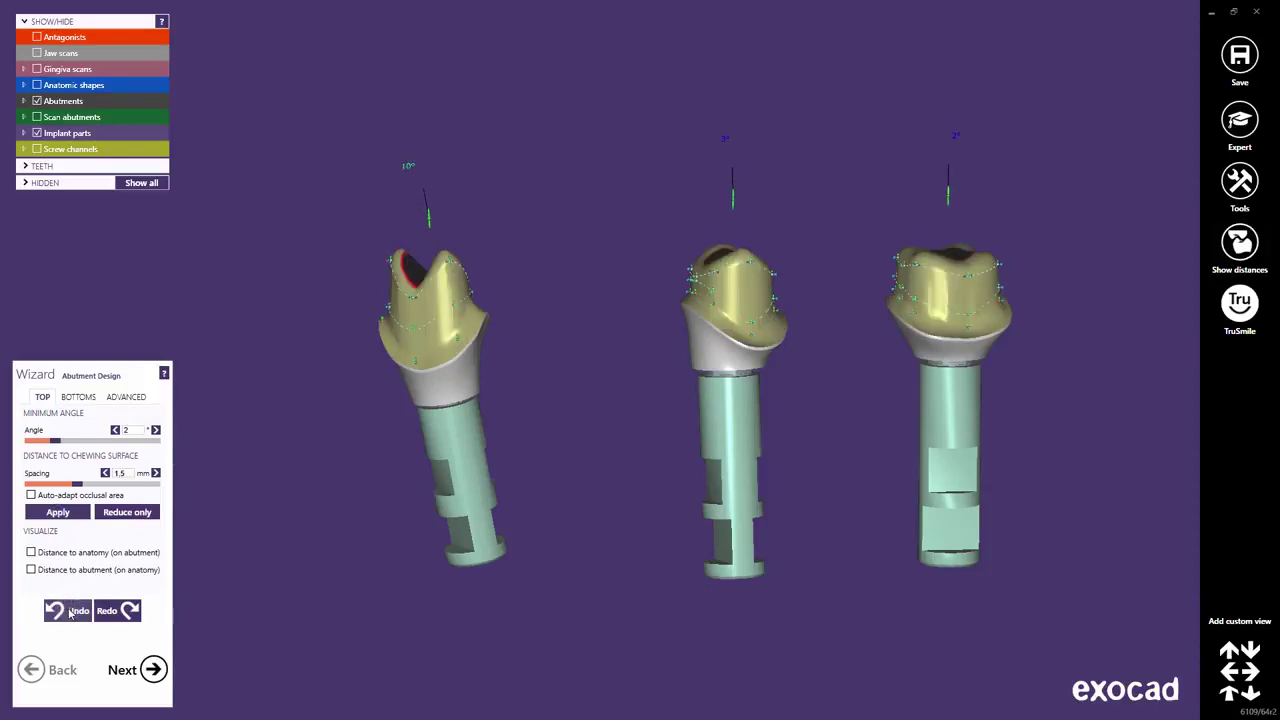
click(127, 512)
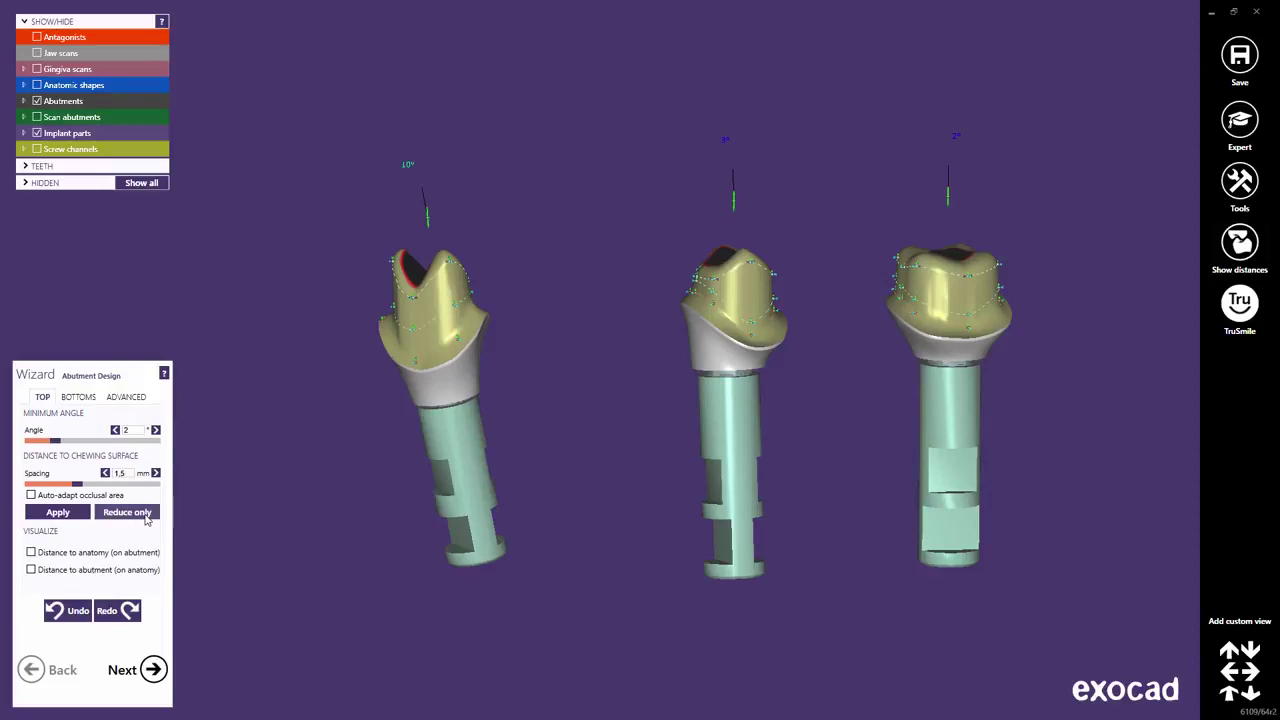
click(70, 614)
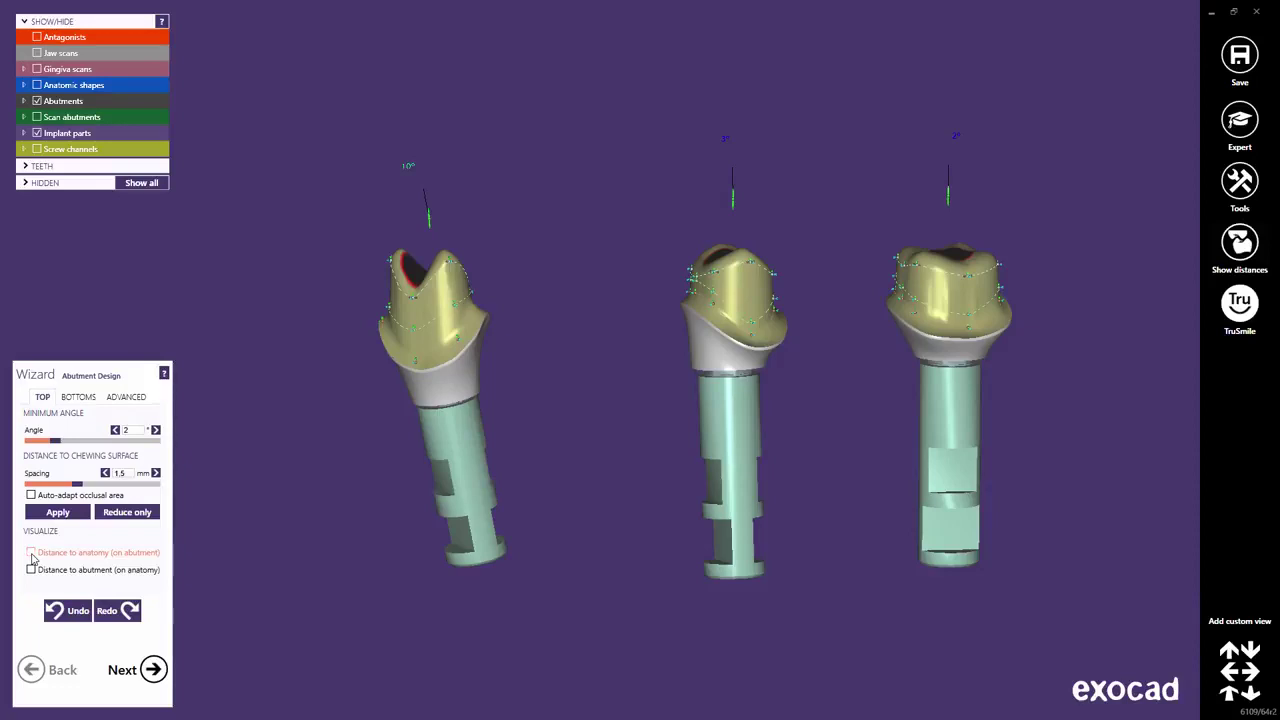
Step: Examine the distance to anatomy mapped on the abutments with the spacing raised to 1.56 mm, ending with the map turned off
click(32, 554)
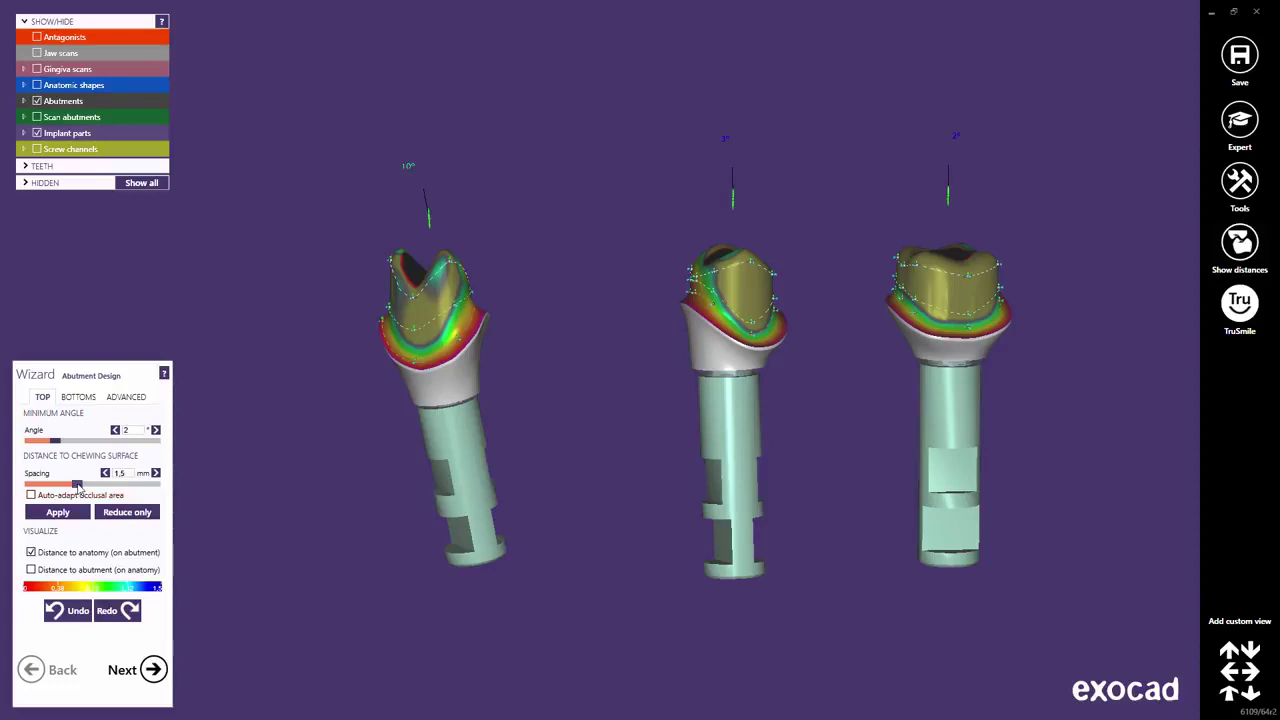
mouse_move(78, 486)
mouse_down()
mouse_move(104, 487)
mouse_move(61, 489)
mouse_move(79, 486)
mouse_up()
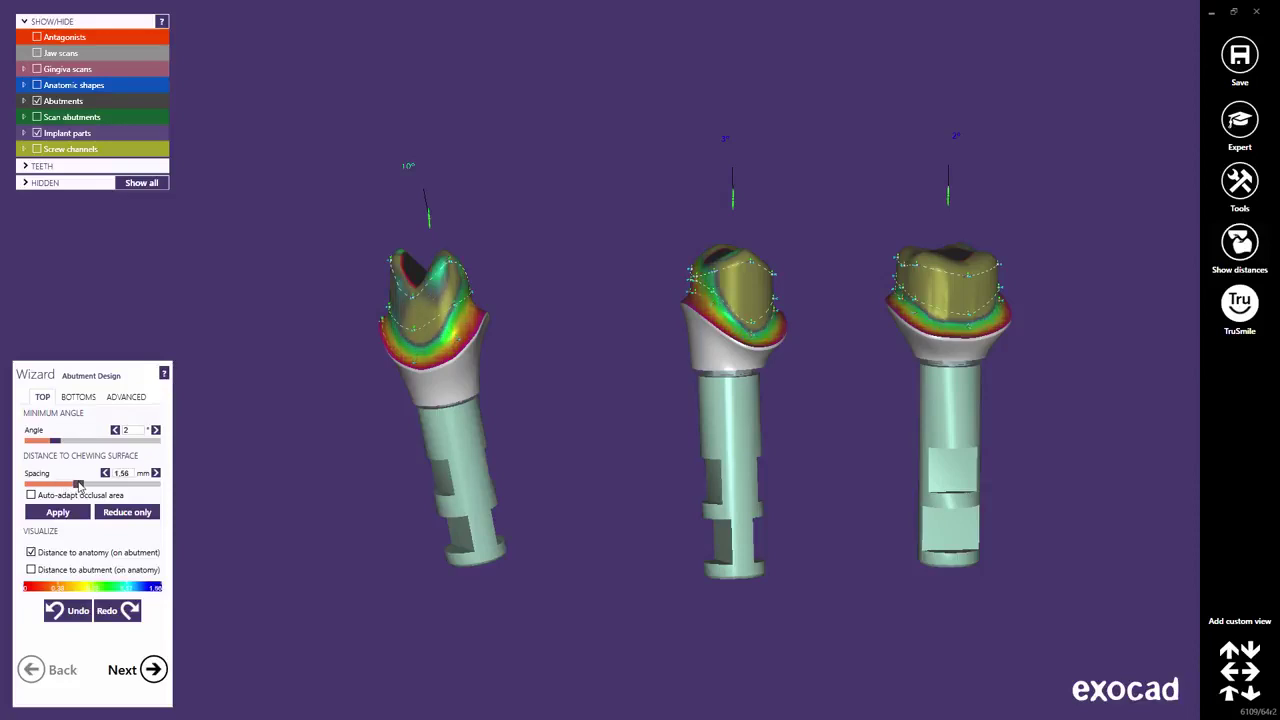
click(32, 554)
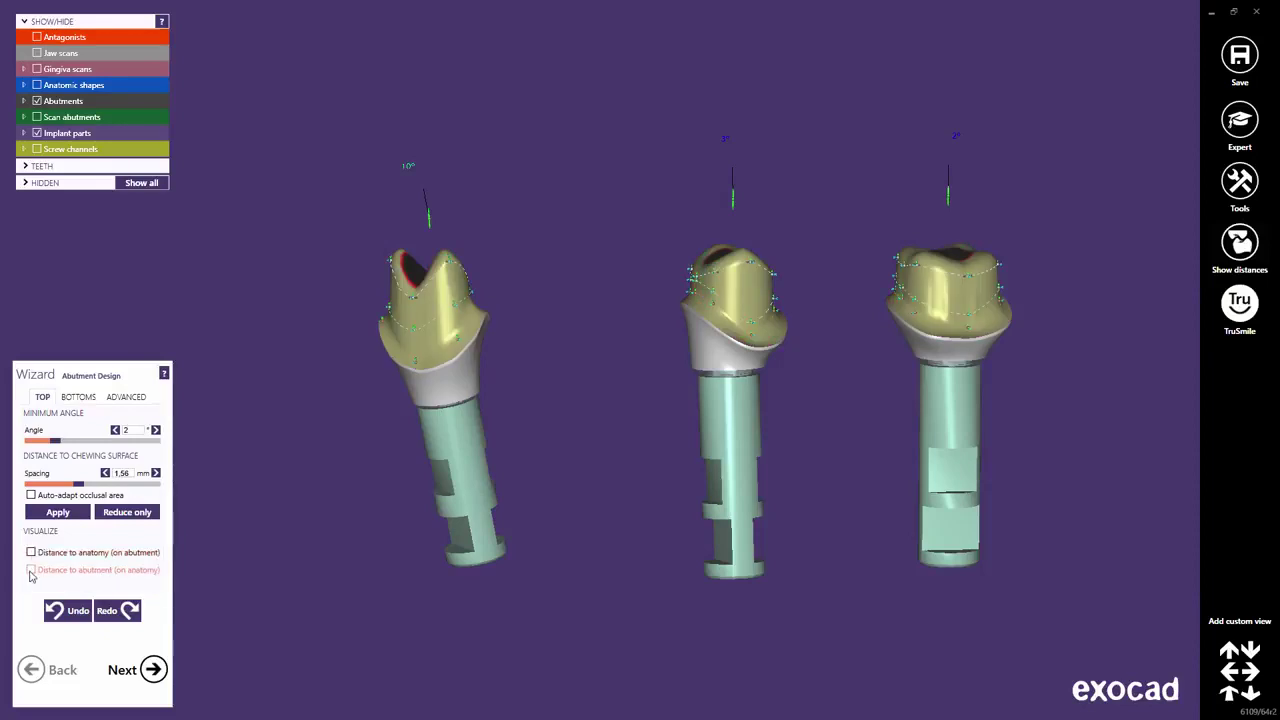
Step: Check the distance to the abutment mapped on the anatomy at a smaller spacing, restoring 1.5 mm and hiding the anatomic shapes at the end
click(31, 573)
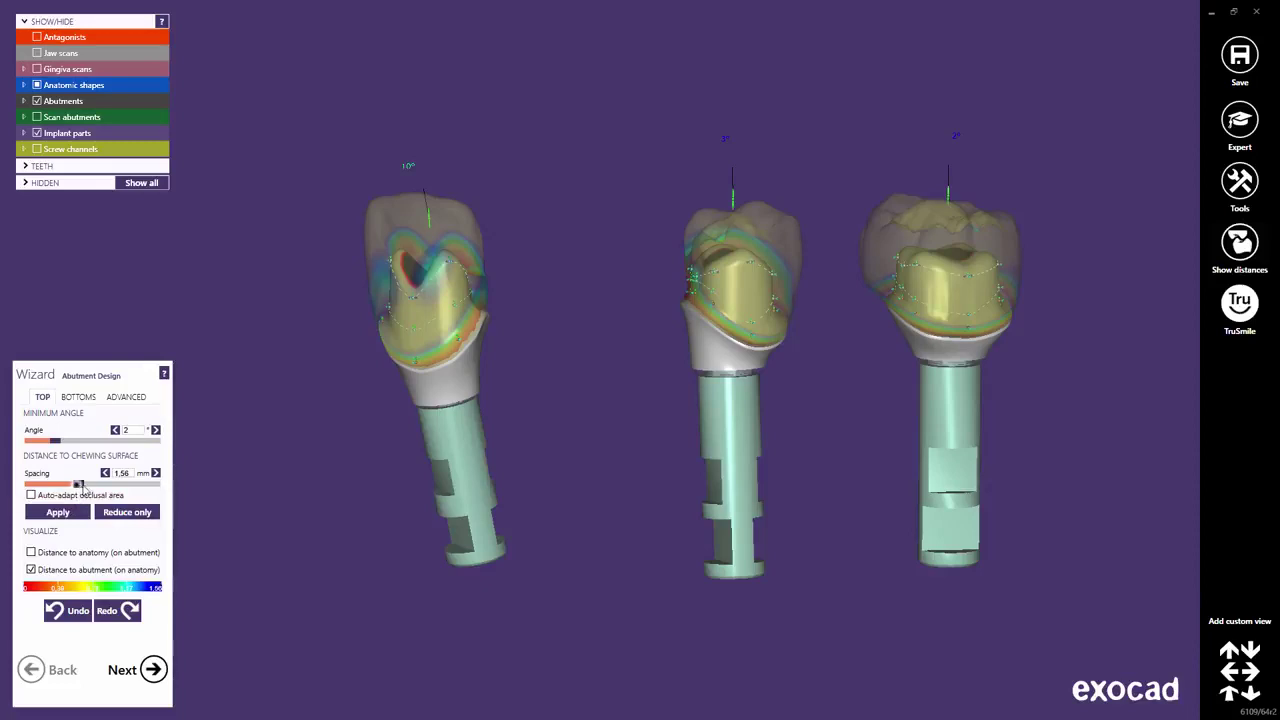
mouse_move(80, 485)
mouse_down()
mouse_move(98, 485)
mouse_move(67, 485)
mouse_up()
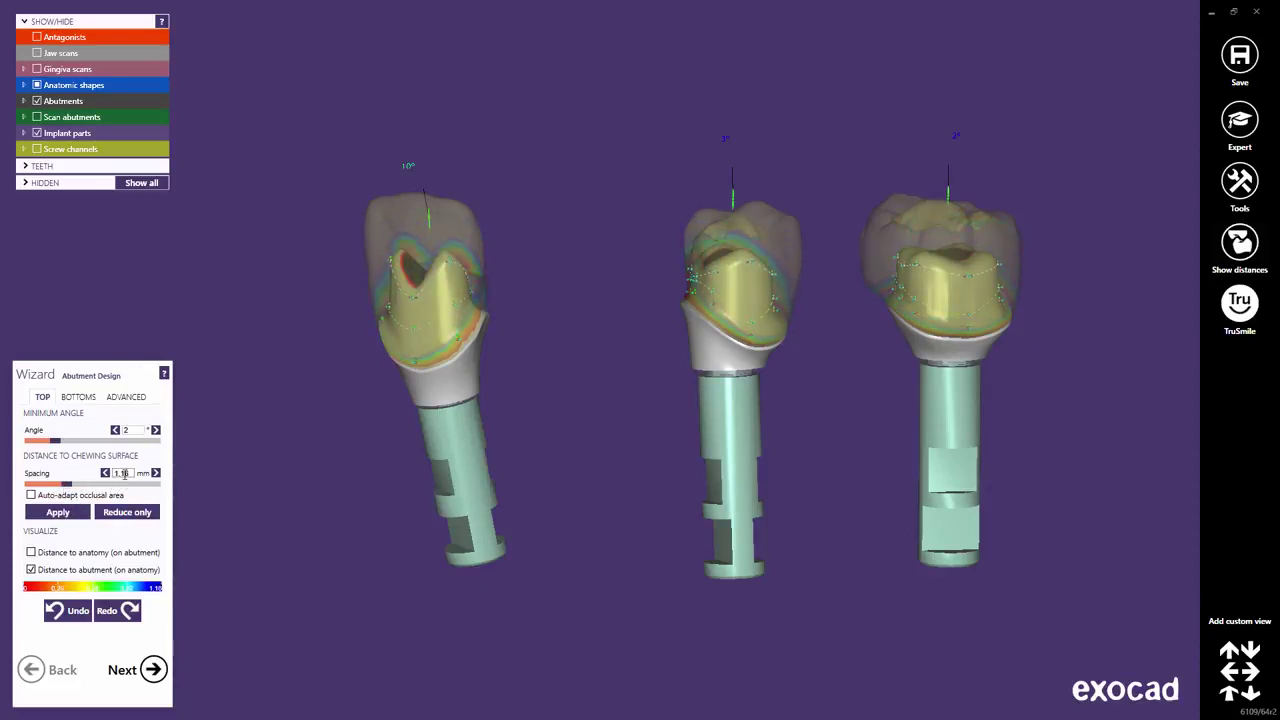
scroll(124, 476, up, 3)
click(125, 510)
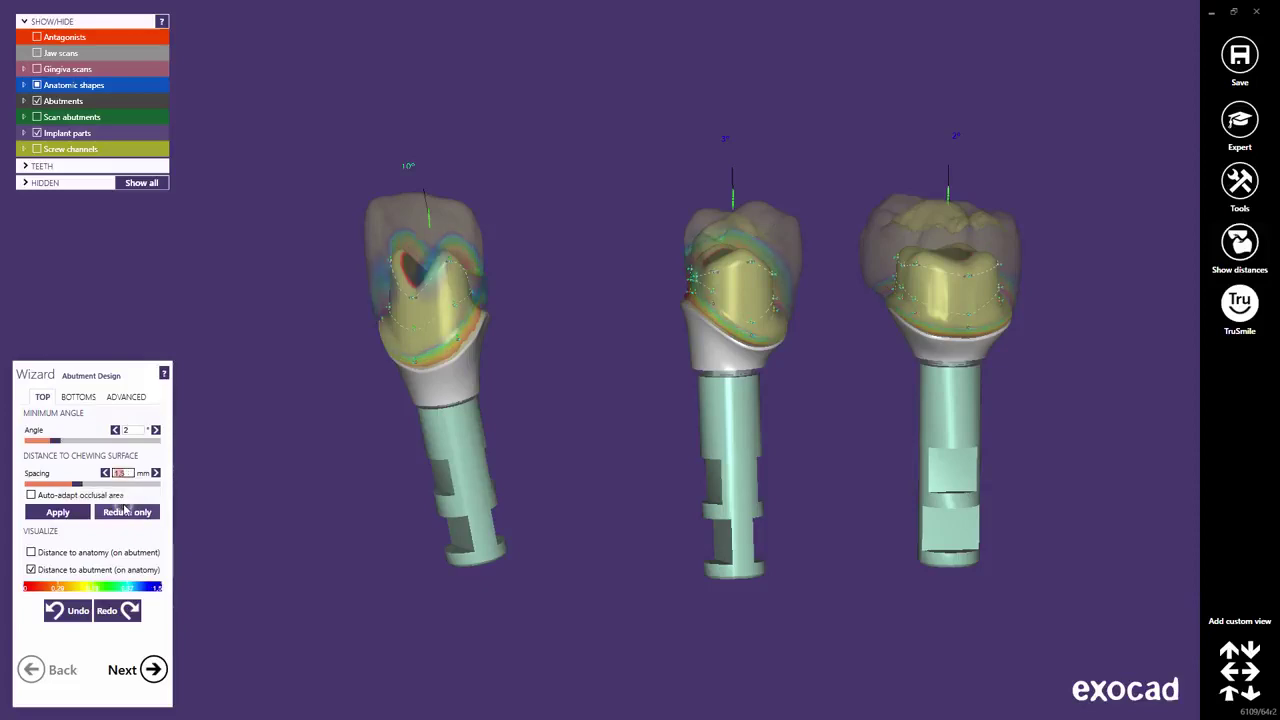
click(31, 569)
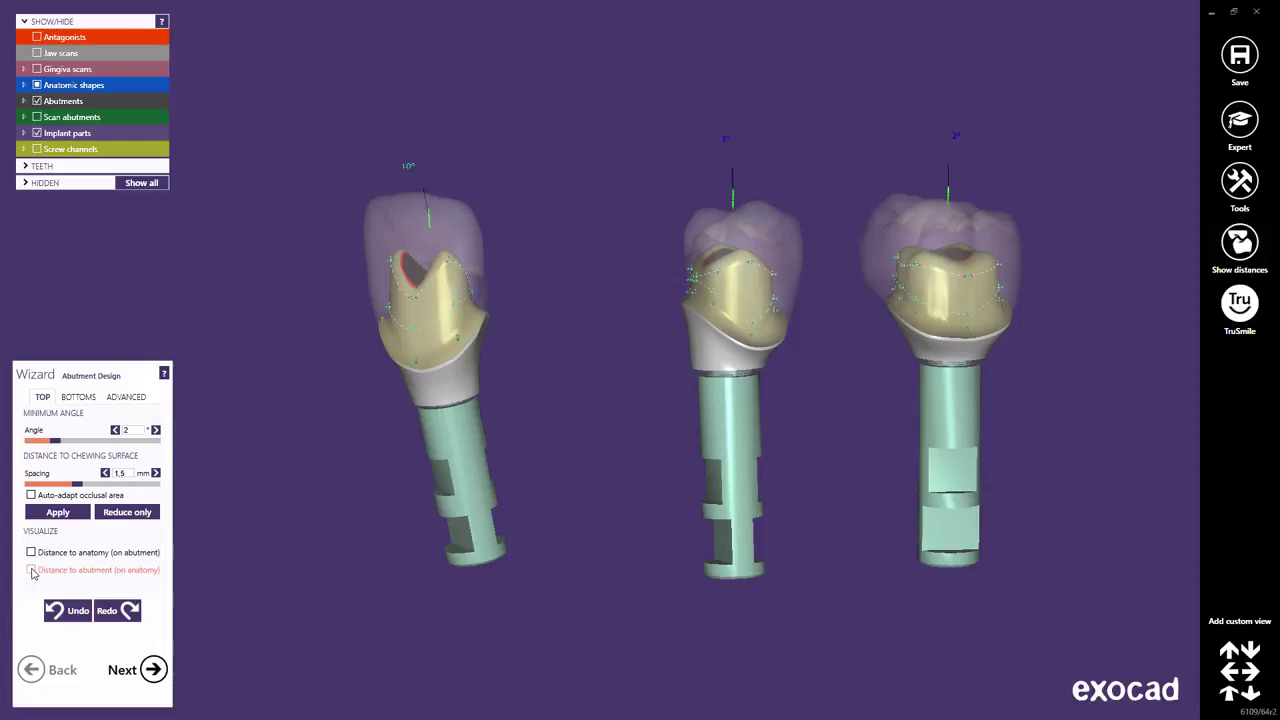
click(37, 85)
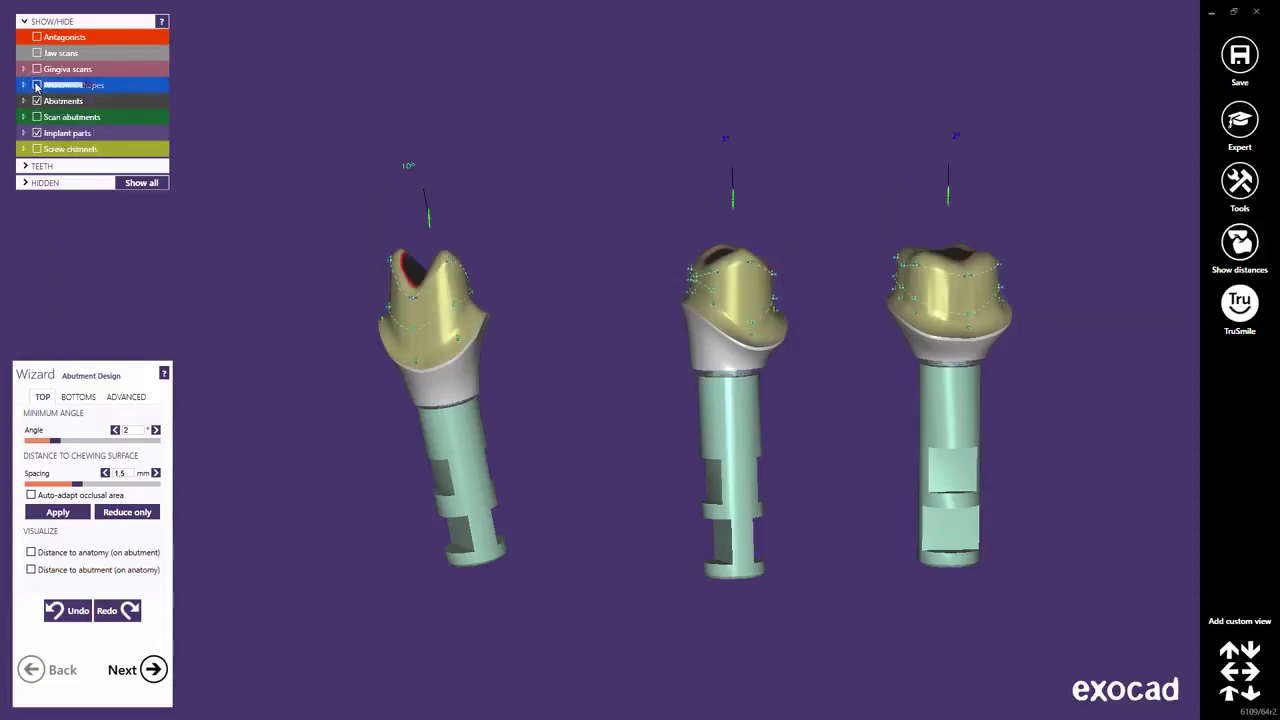
Step: Open the advanced abutment settings and expand the milling parameters
click(126, 398)
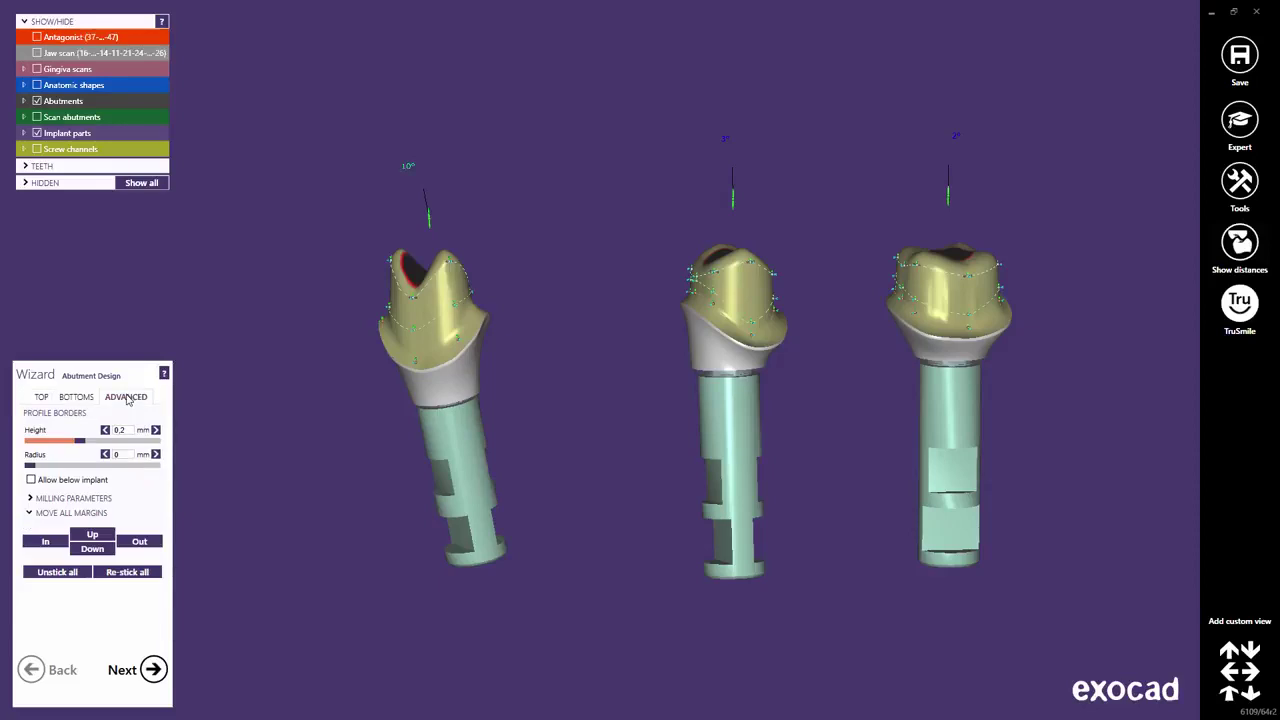
drag(80, 441, 84, 451)
mouse_move(30, 466)
mouse_down()
mouse_move(70, 468)
mouse_move(22, 468)
mouse_up()
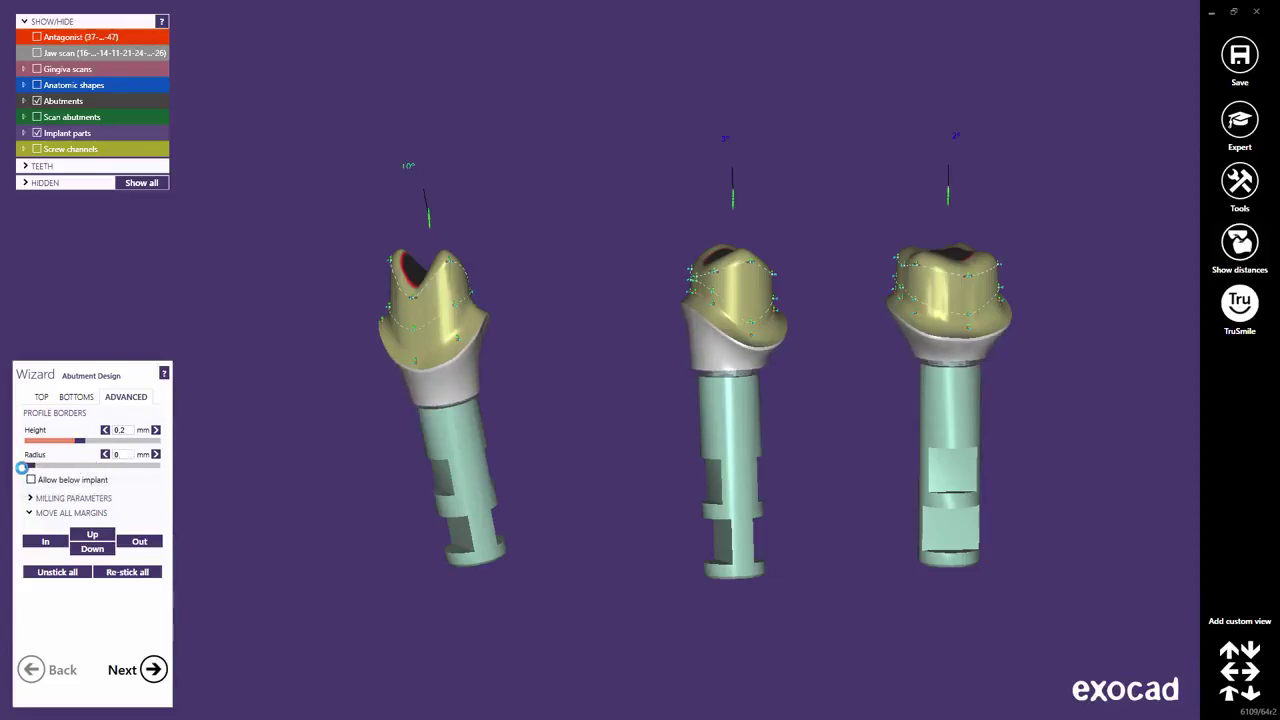
click(55, 499)
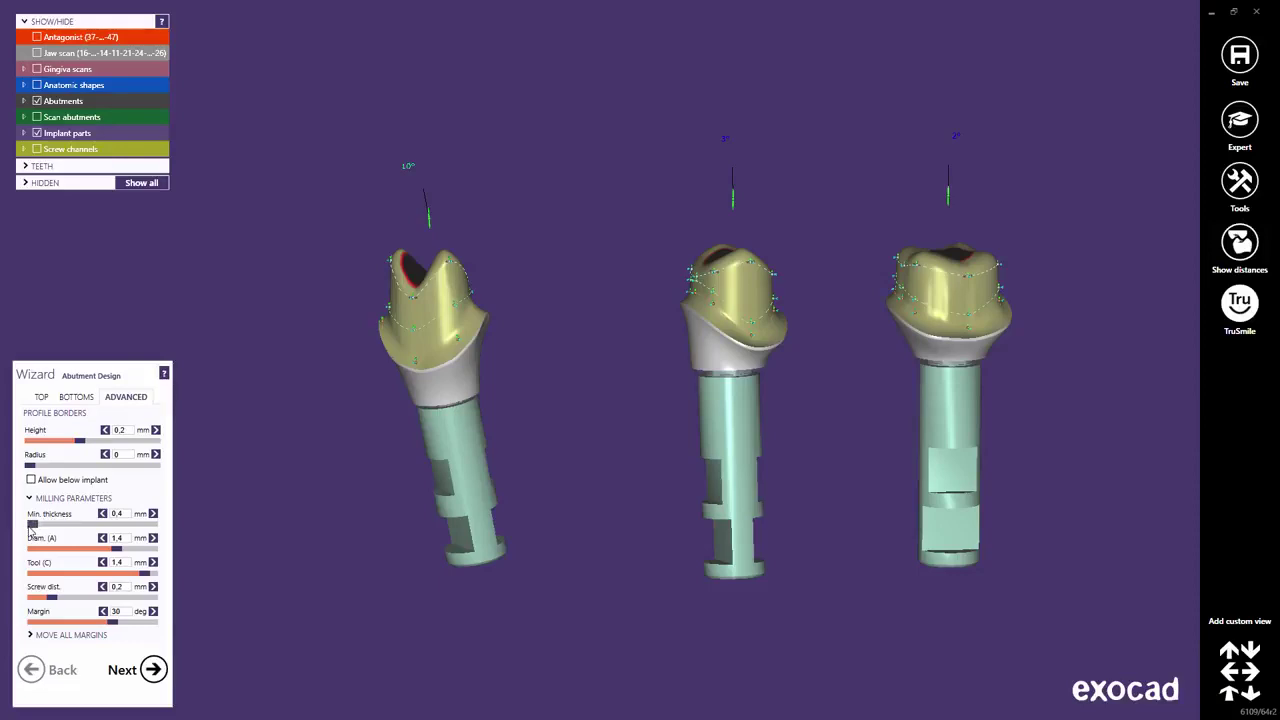
Step: Try the milling diameter (A) at 0 mm and restore it to 1.4 mm
click(121, 538)
click(103, 538)
drag(100, 549, 33, 553)
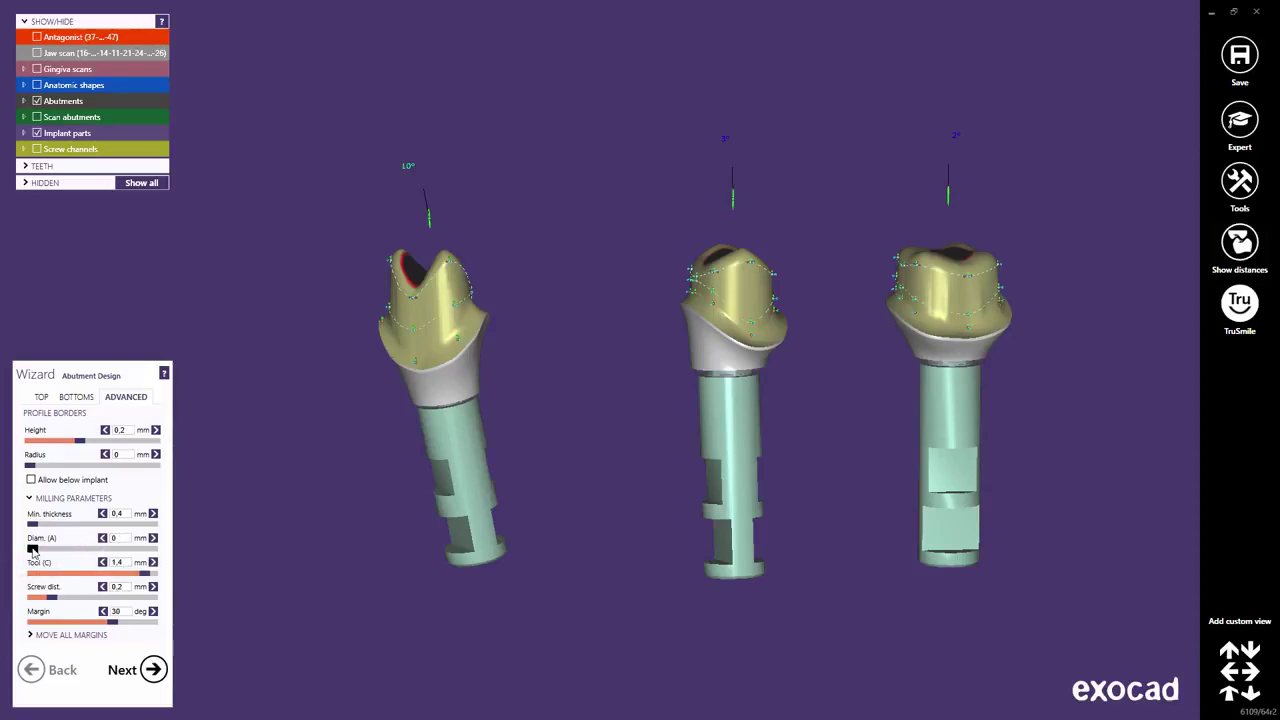
drag(33, 553, 33, 553)
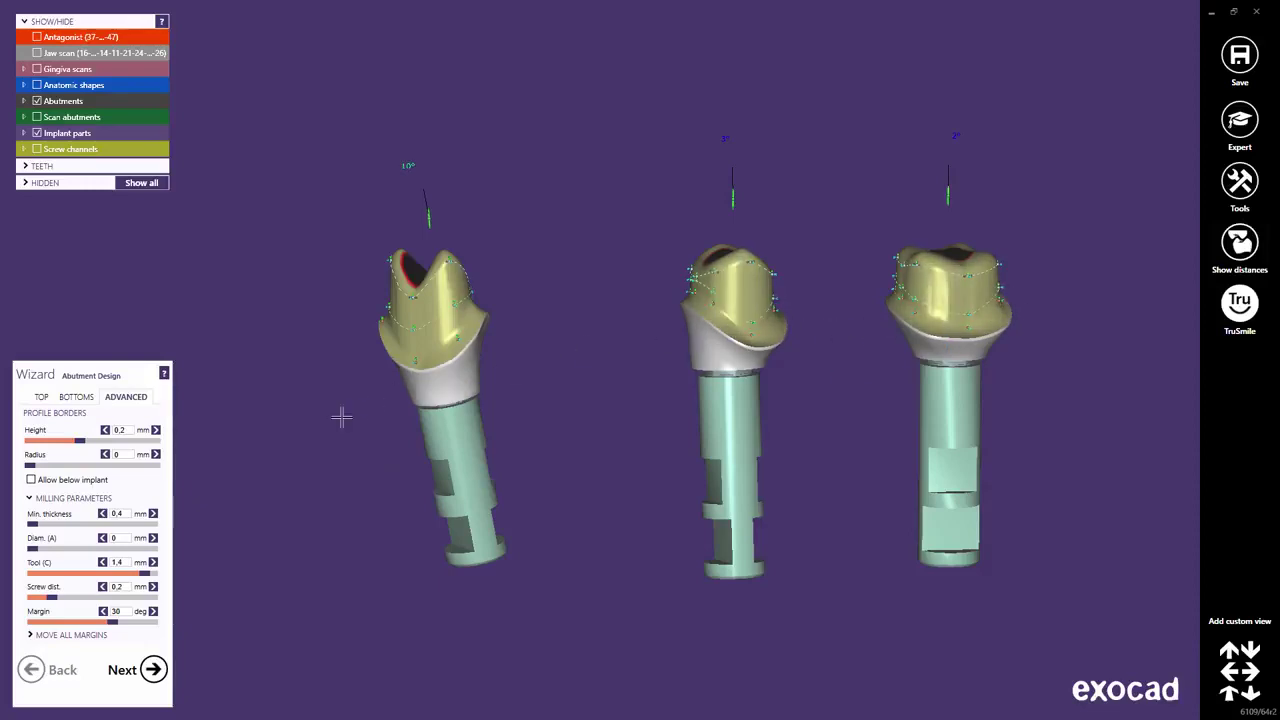
click(118, 538)
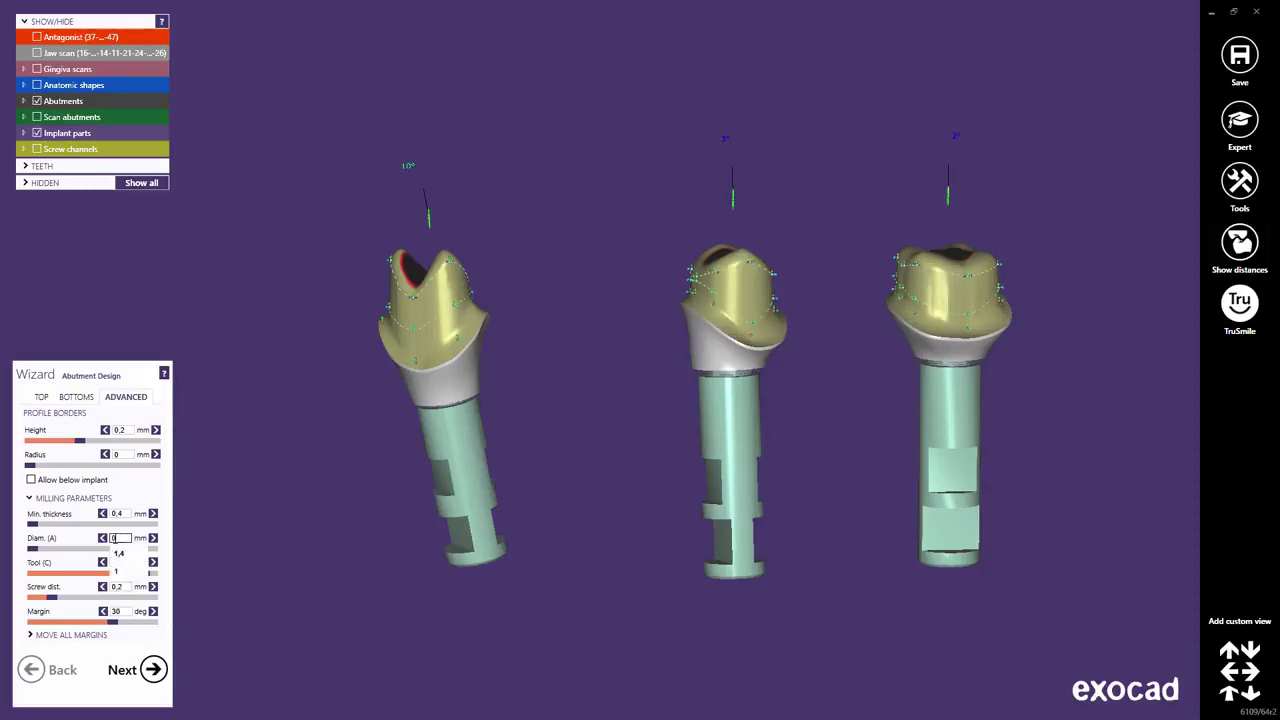
text(1)
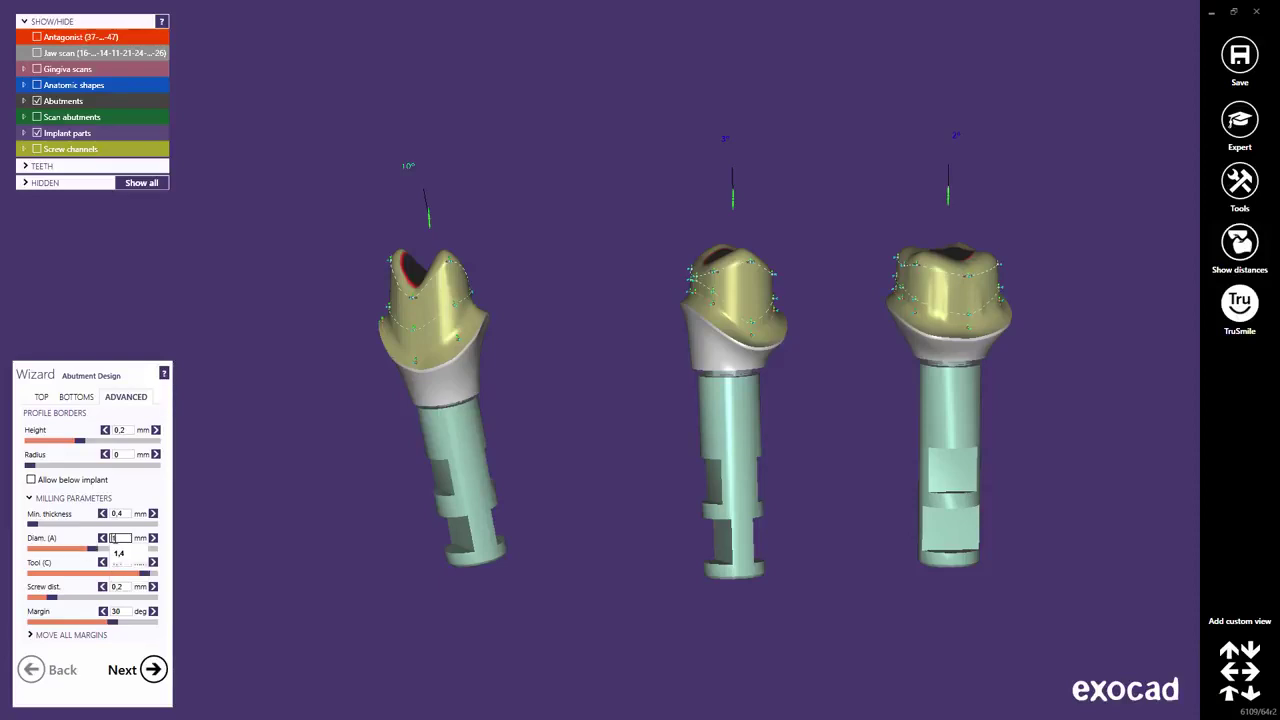
text(,4)
key(Return)
Step: Try the milling tool (C) value at 0.5 mm and 0 mm, and restore it to 1.4 mm
click(119, 562)
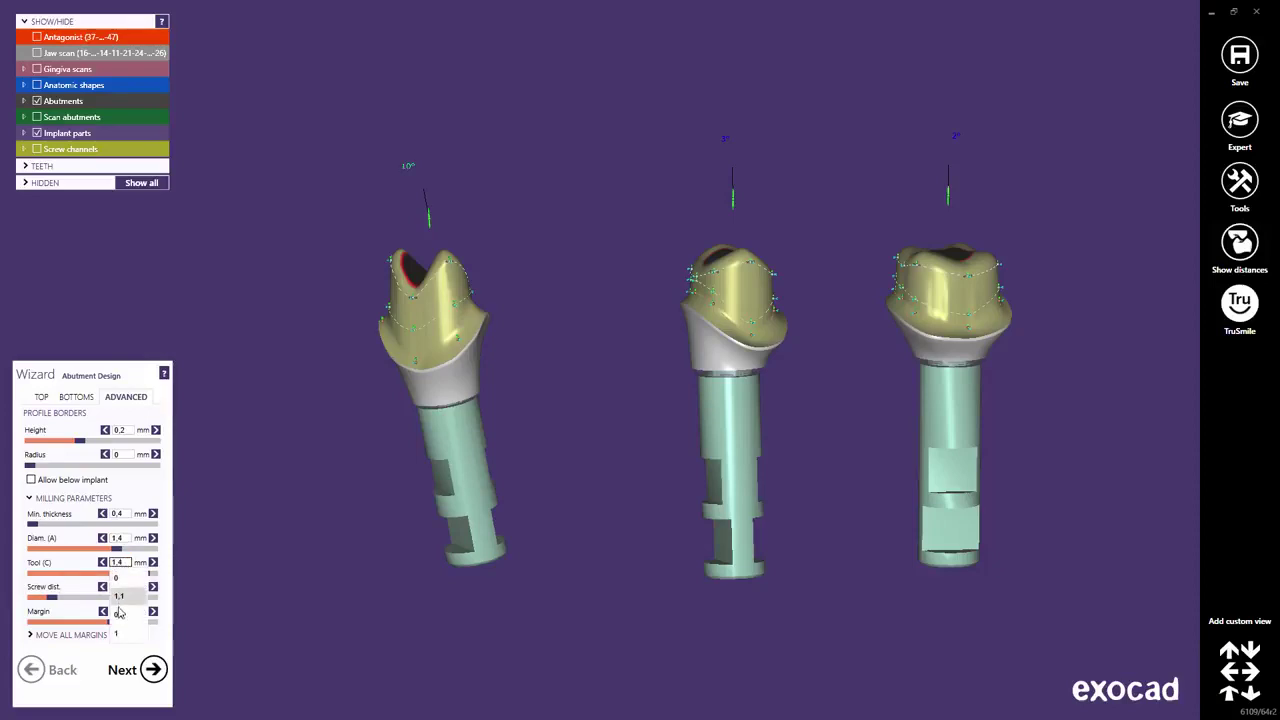
click(118, 614)
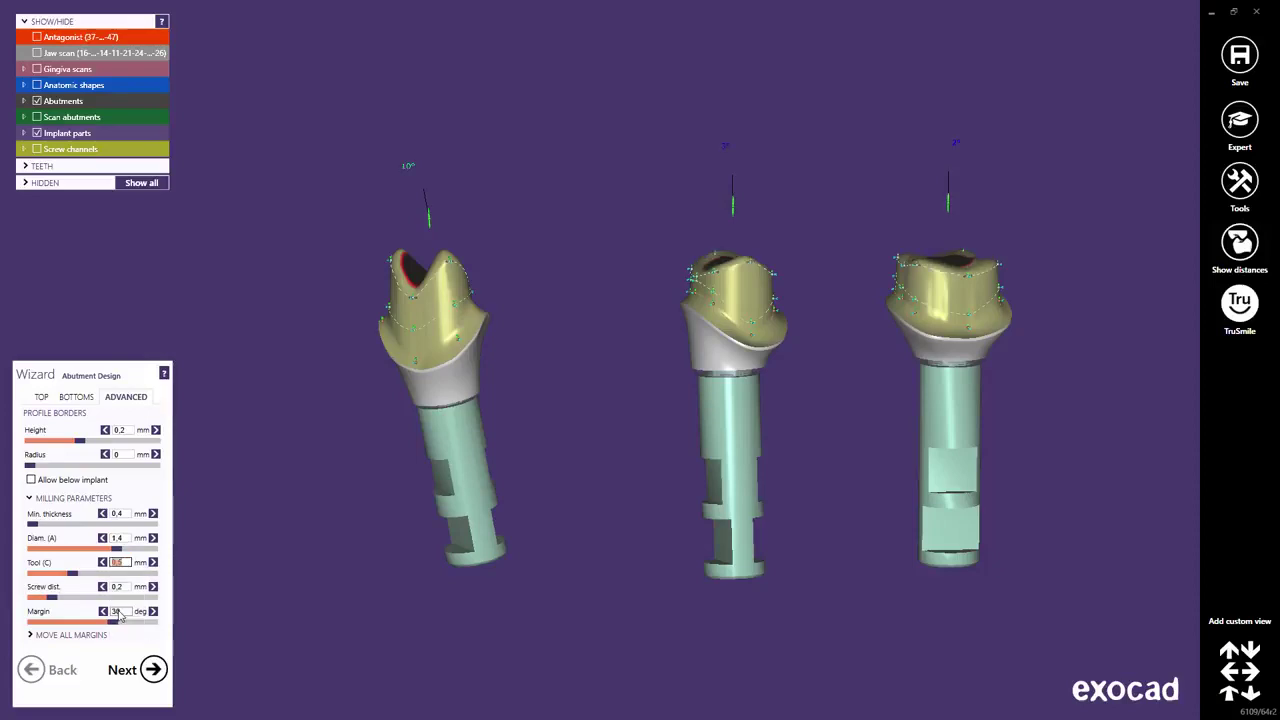
click(127, 562)
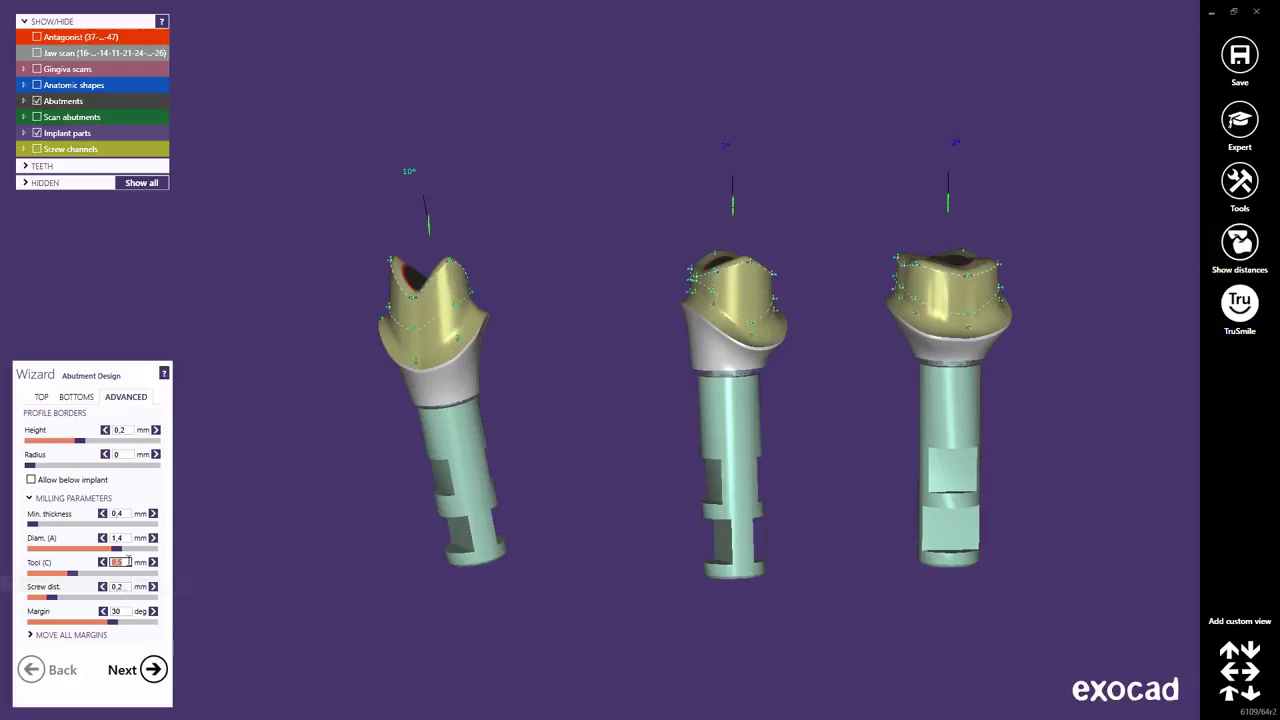
click(118, 597)
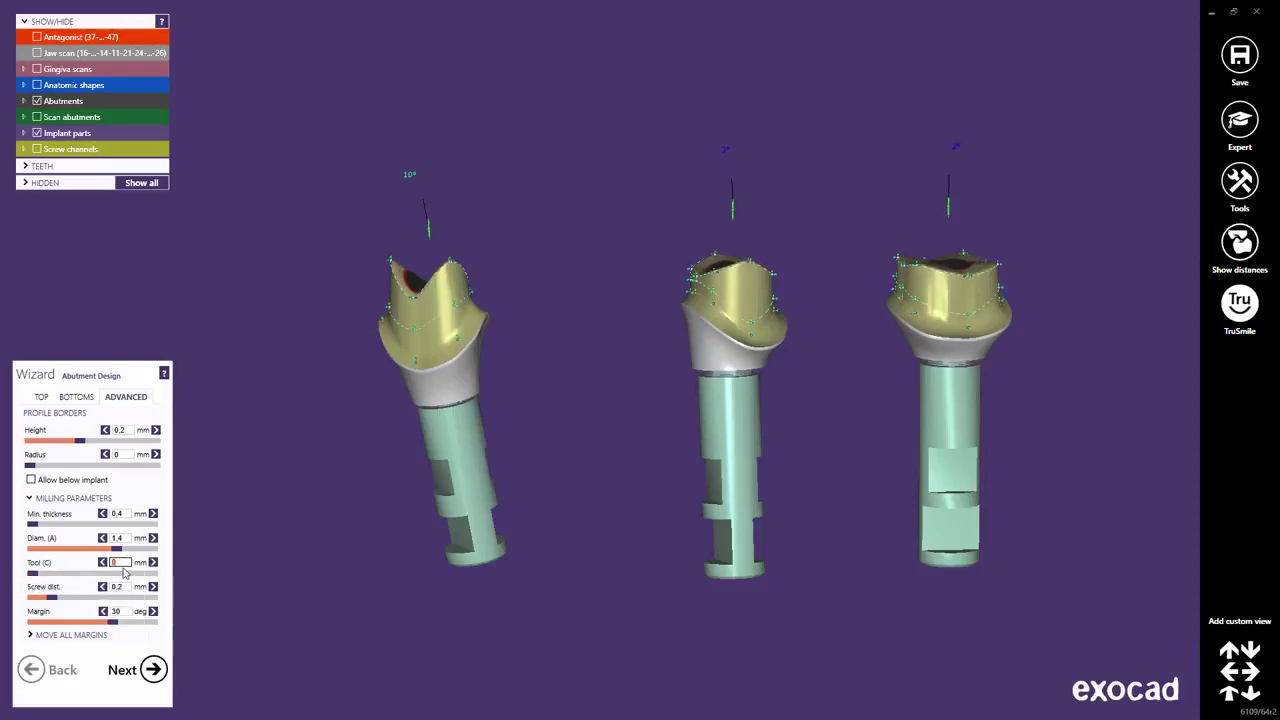
click(125, 566)
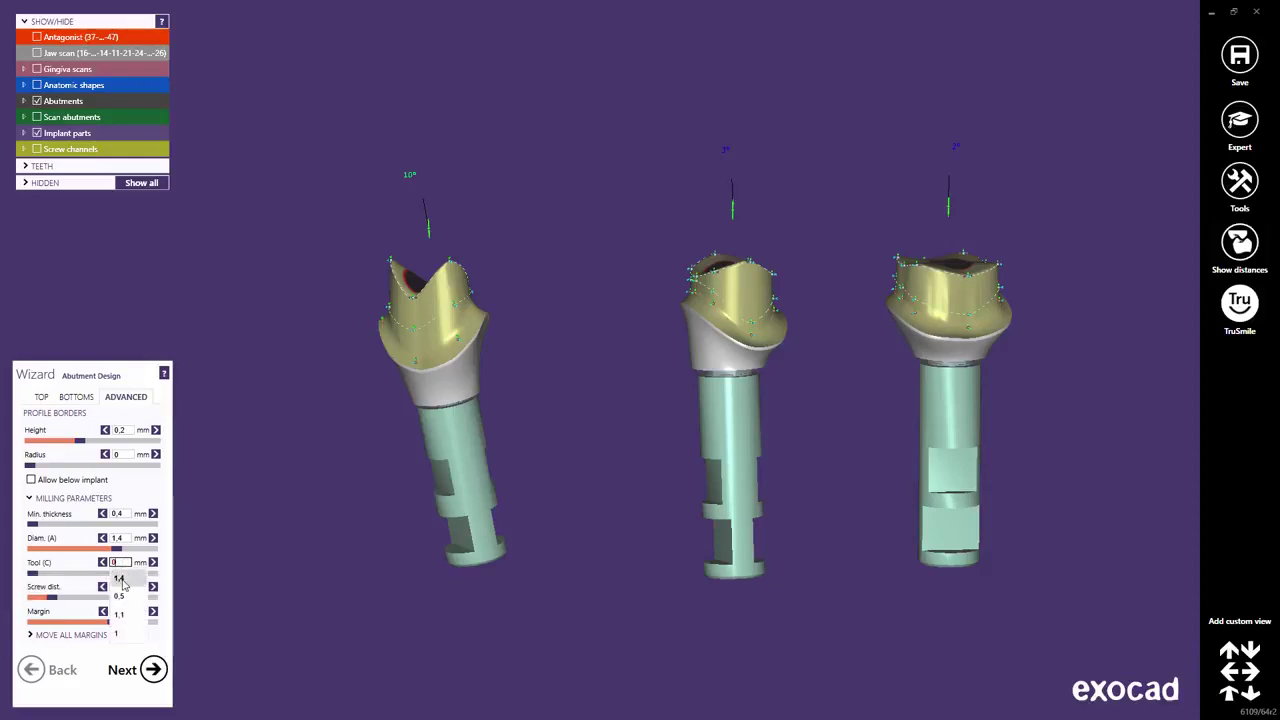
click(122, 579)
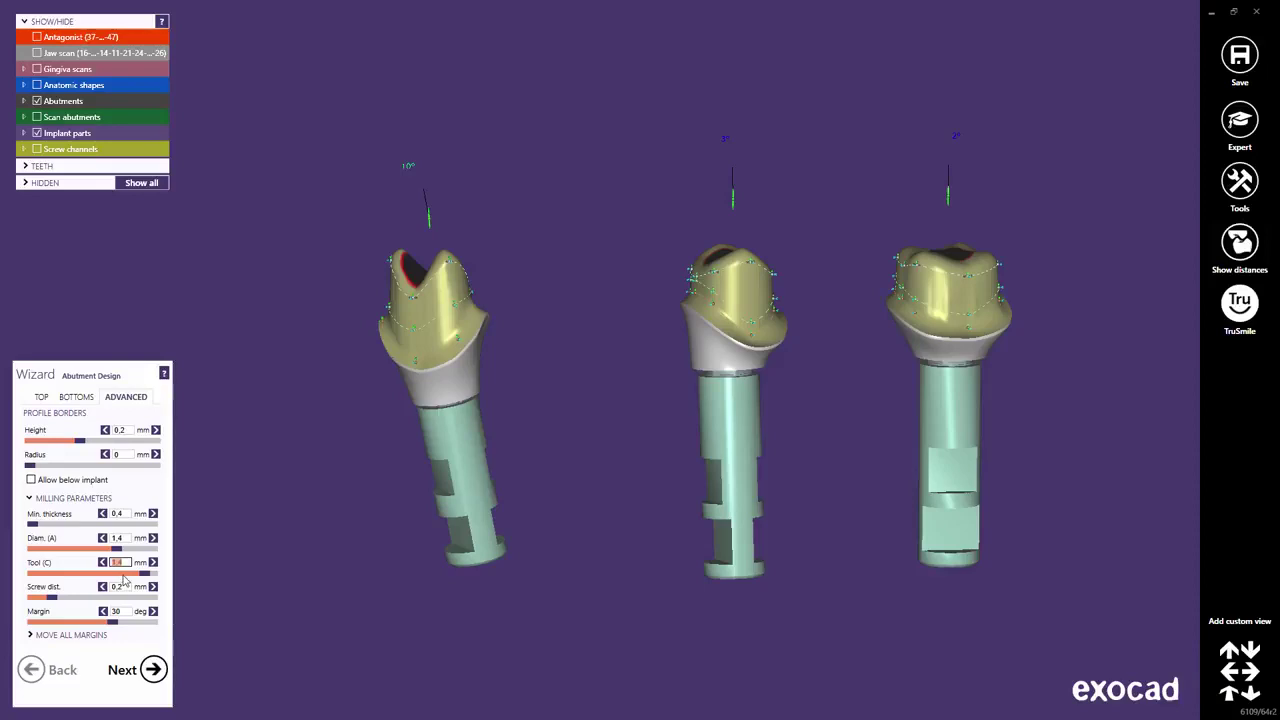
Step: Set both the milling tool (C) and the diameter (A) to 1 mm
text(1)
click(120, 538)
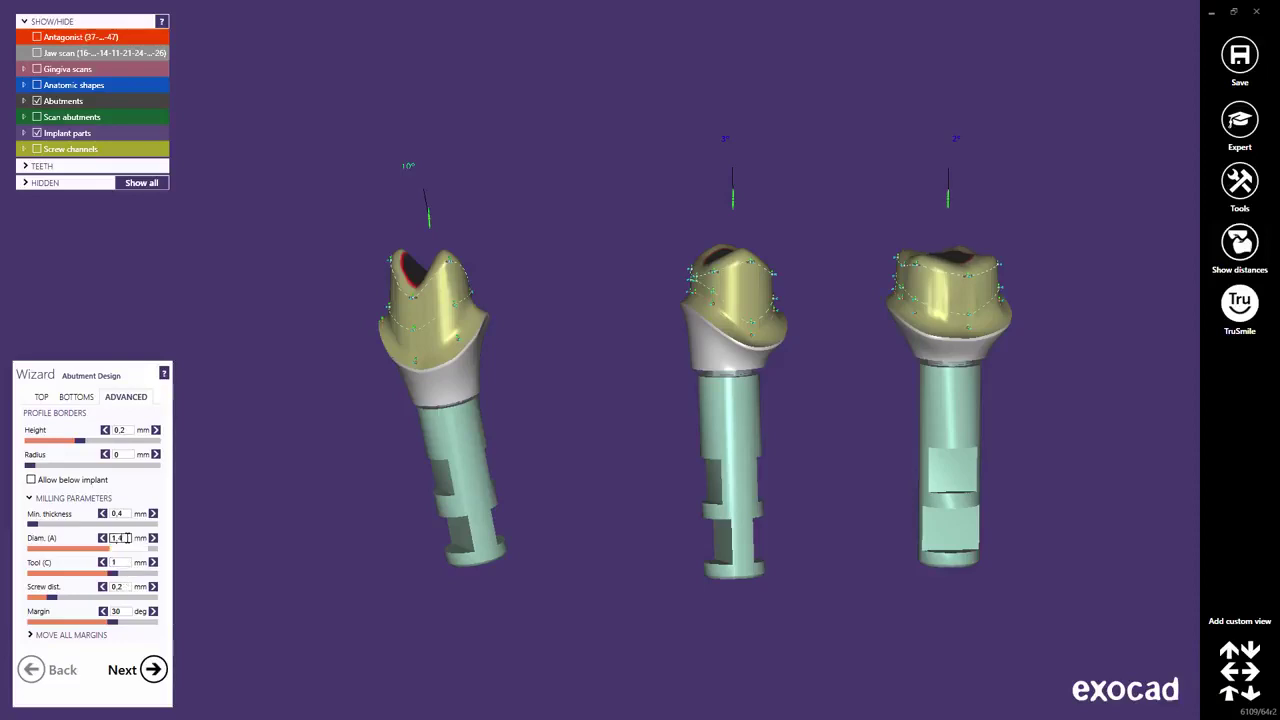
text(1)
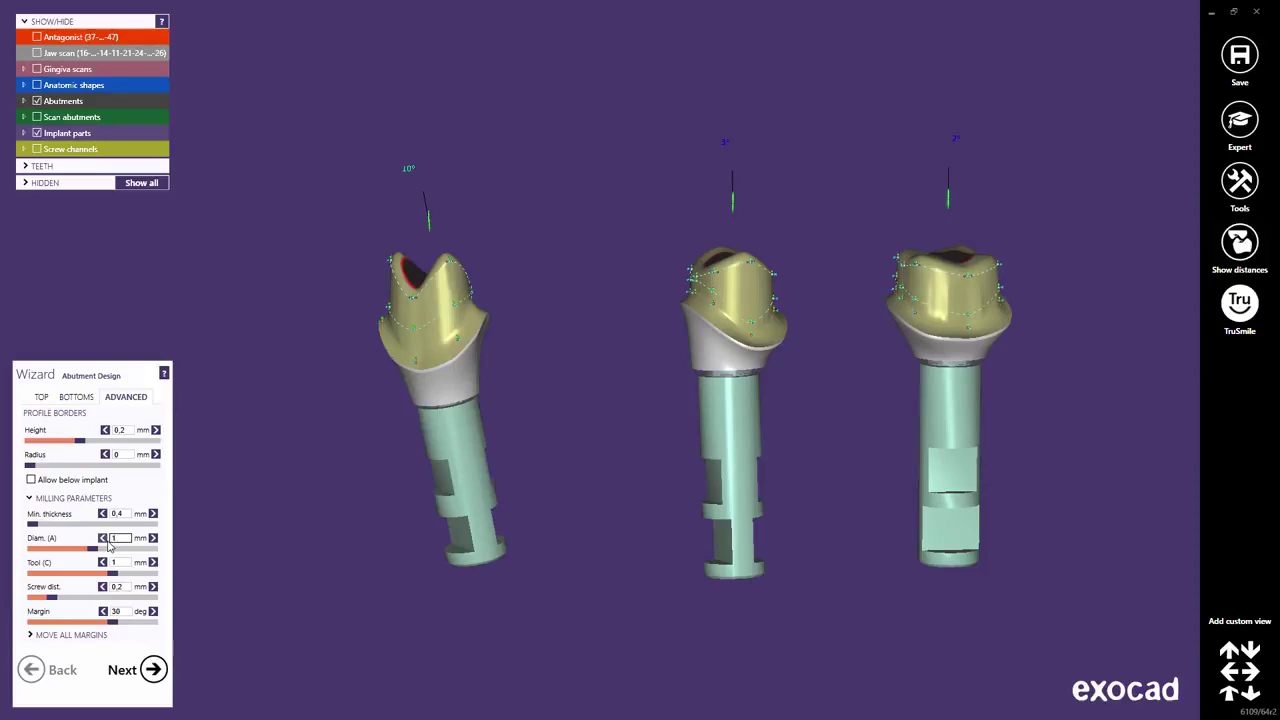
Step: Try screw distances of 1.2 mm and 0.01 mm while inspecting the screw channel opening of the 10° abutment up close
right_drag(400, 367, 400, 362)
scroll(388, 224, up, 10)
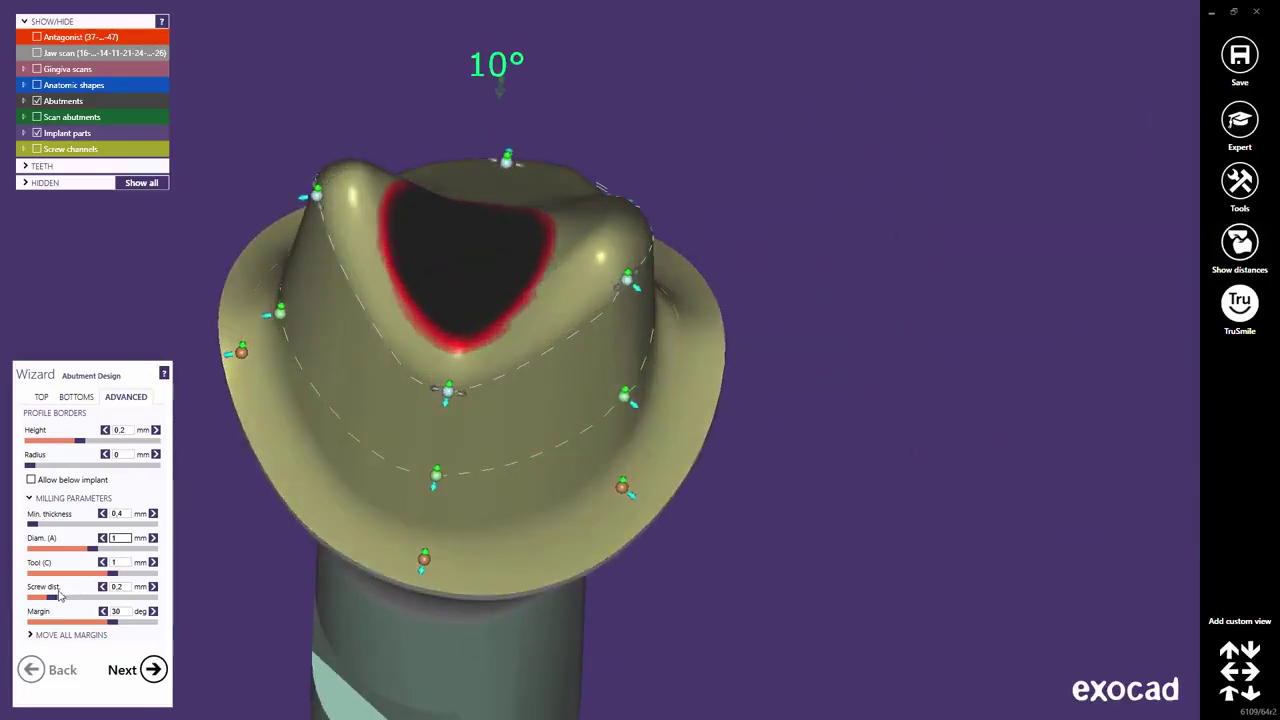
drag(54, 597, 160, 596)
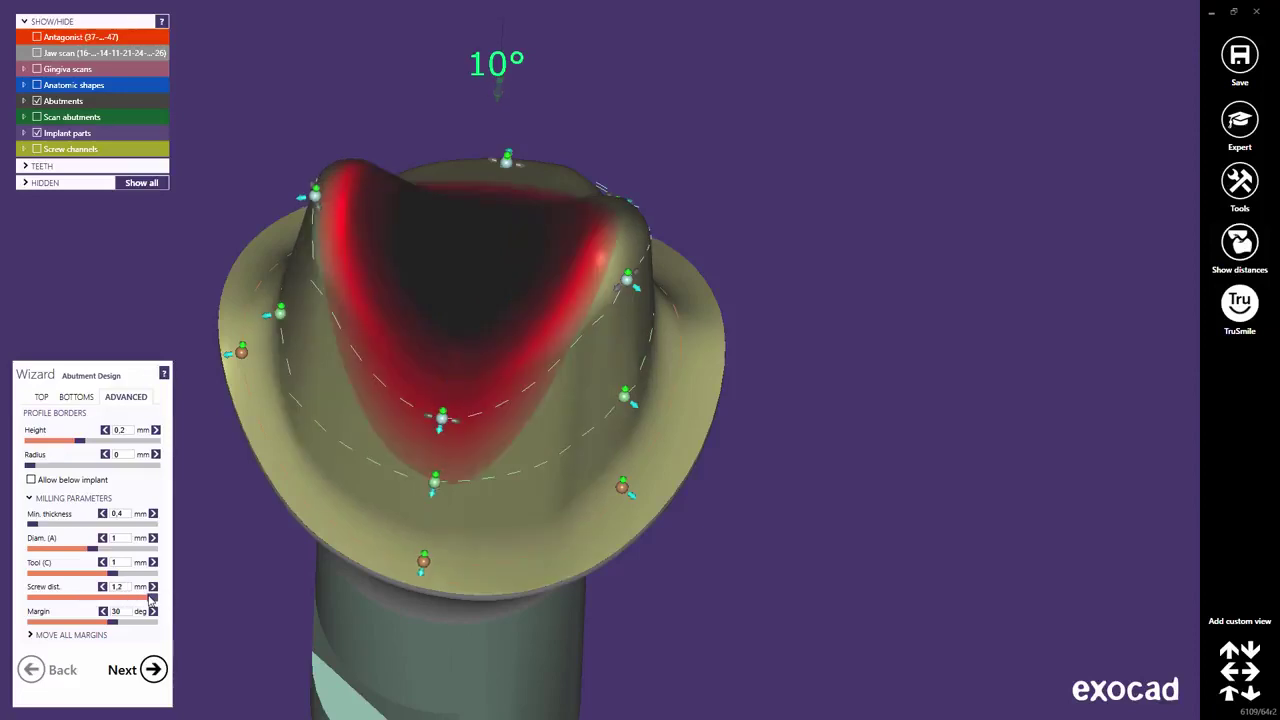
drag(152, 597, 30, 598)
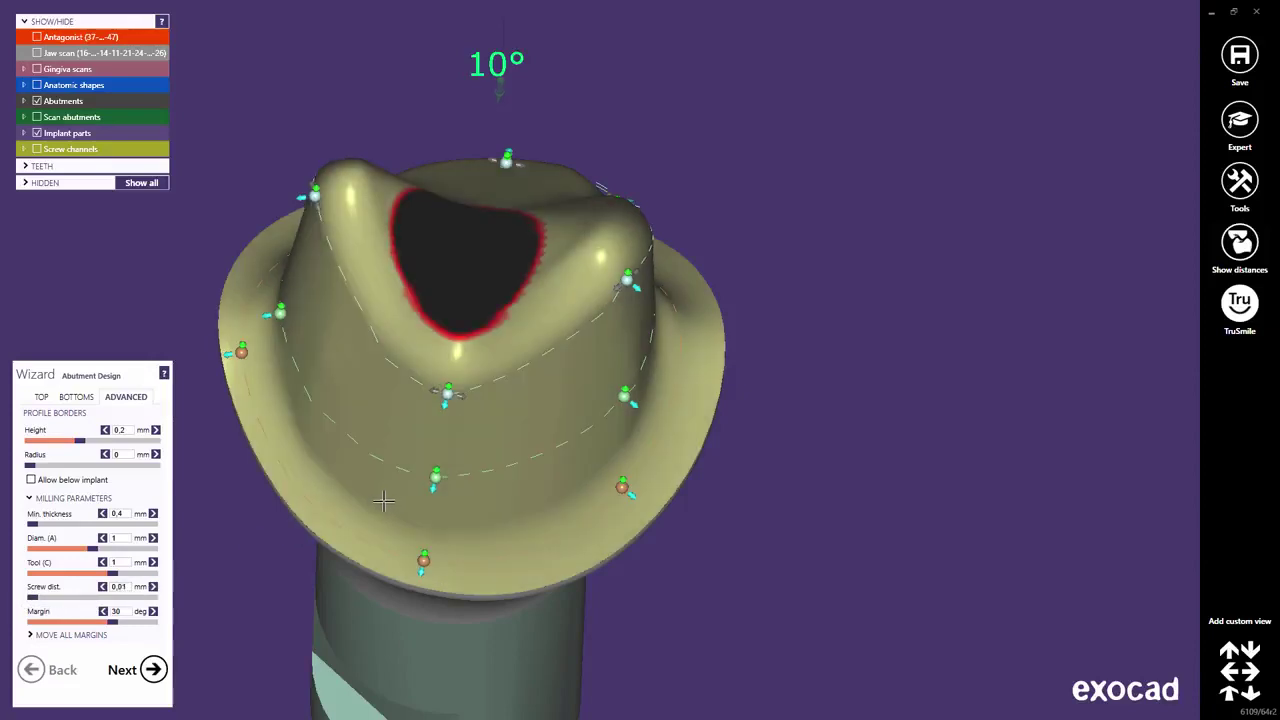
Step: Raise the front control points of the 10° abutment slightly and set the screw distance to 0.49 mm
drag(436, 488, 441, 482)
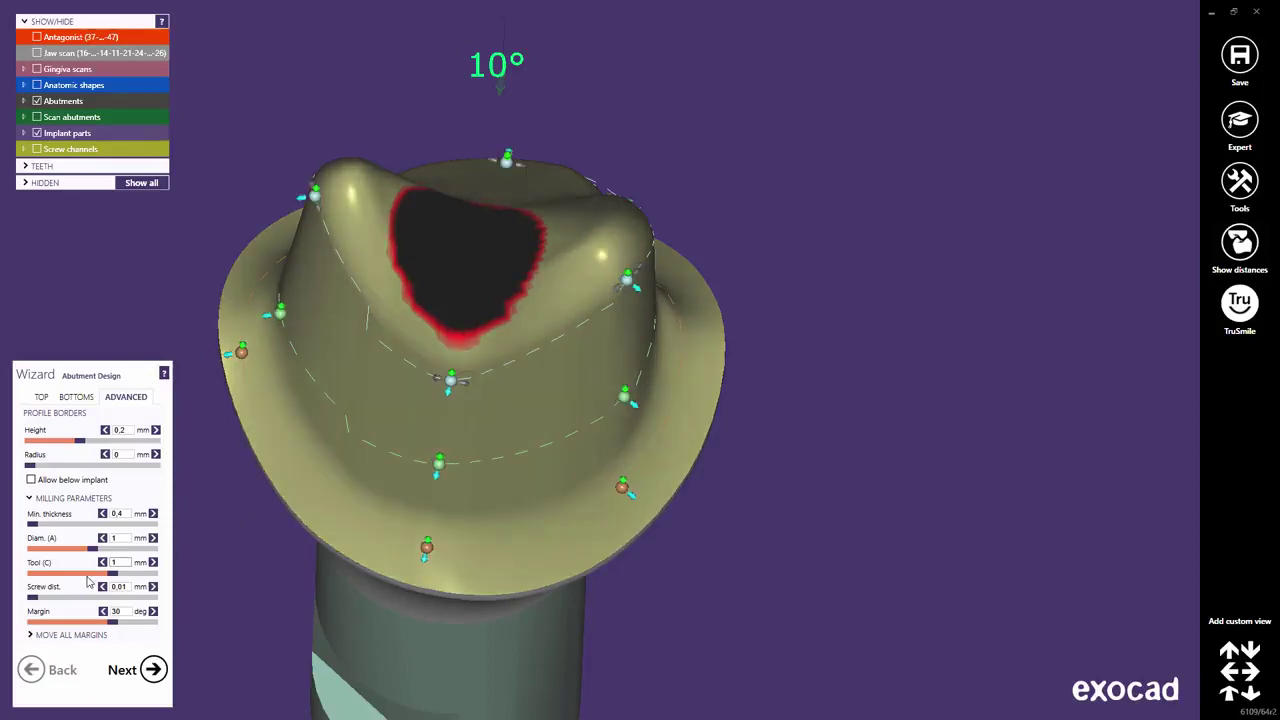
drag(37, 599, 87, 606)
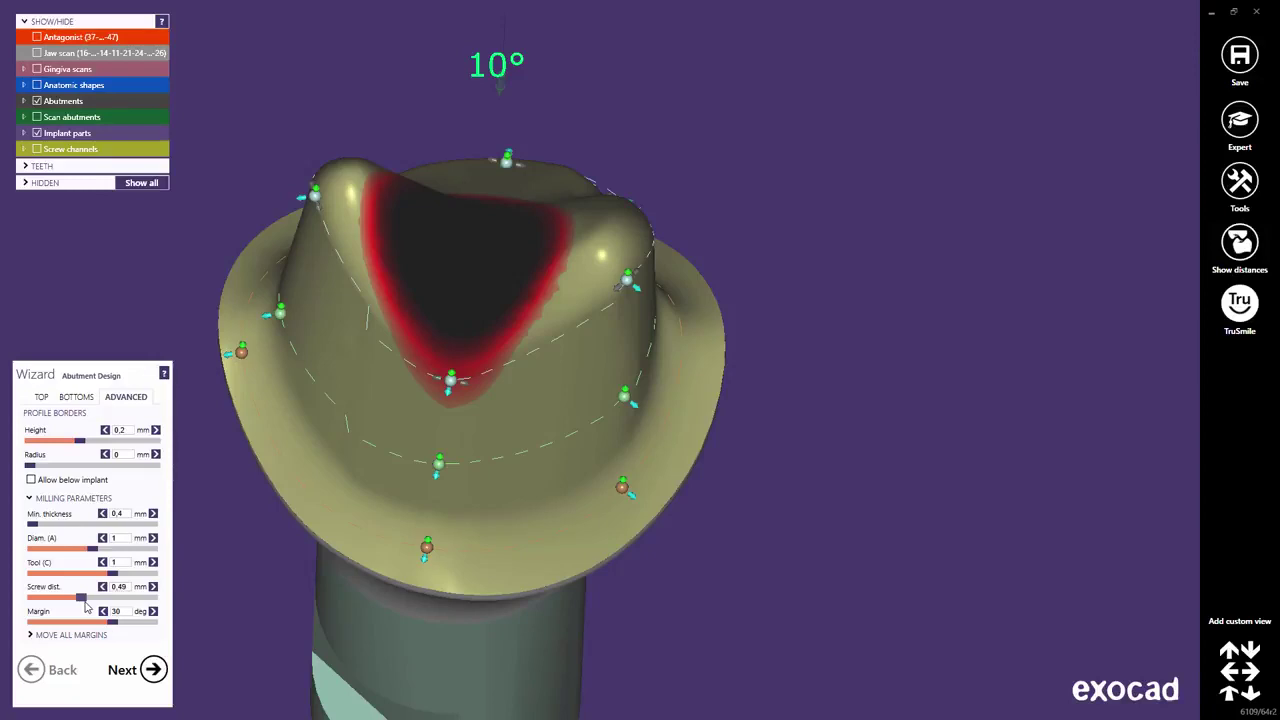
Step: Show the antagonist scan together with all three abutments
right_drag(411, 514, 449, 506)
scroll(450, 507, down, 3)
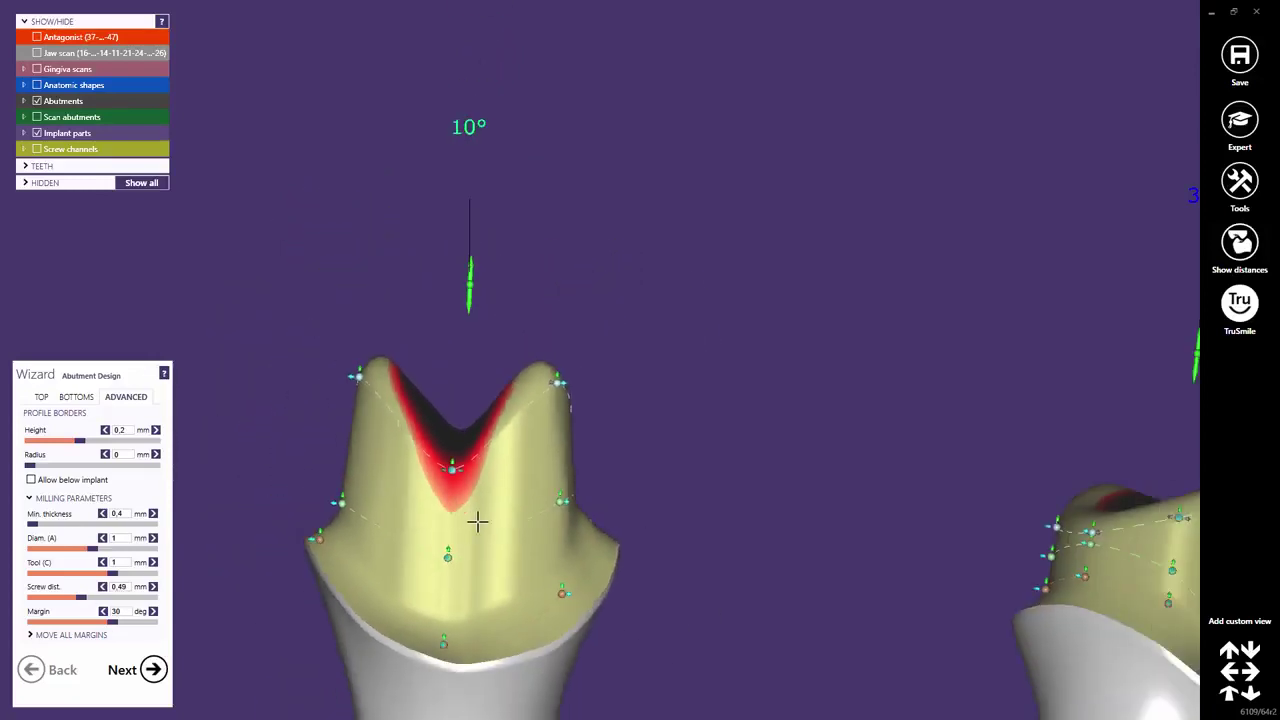
scroll(634, 491, down, 5)
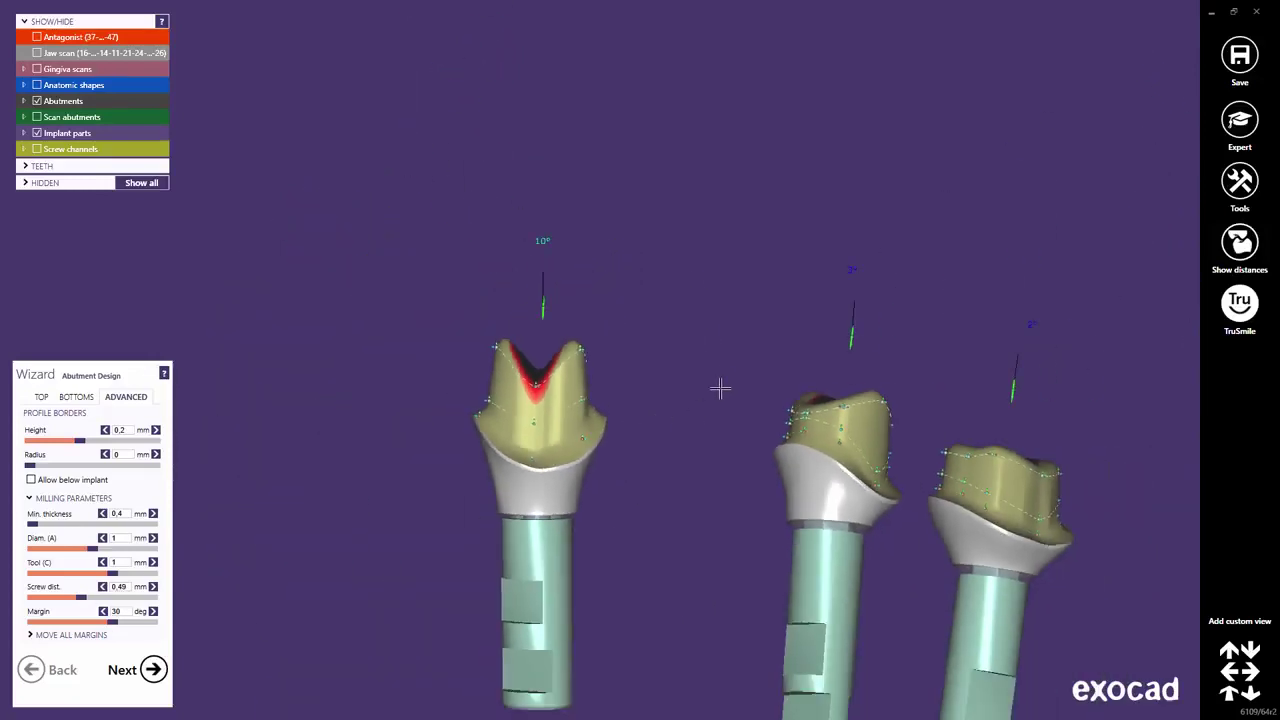
right_drag(720, 388, 572, 270)
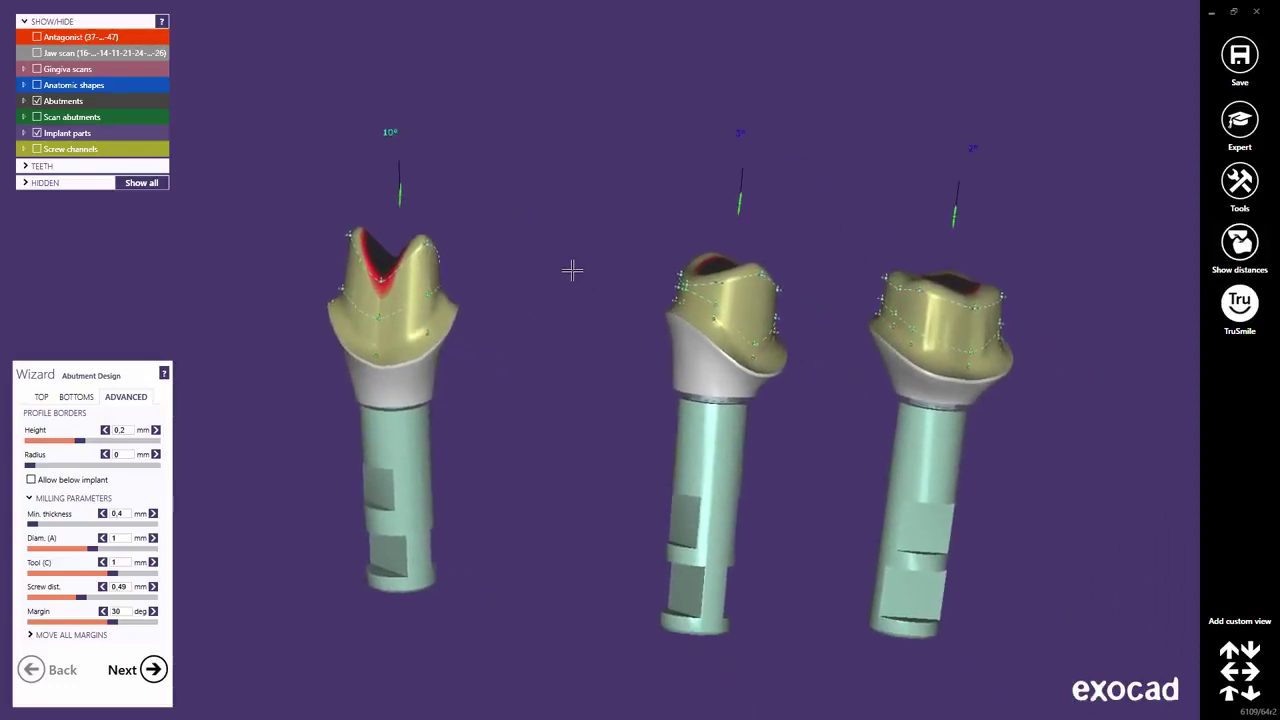
click(37, 37)
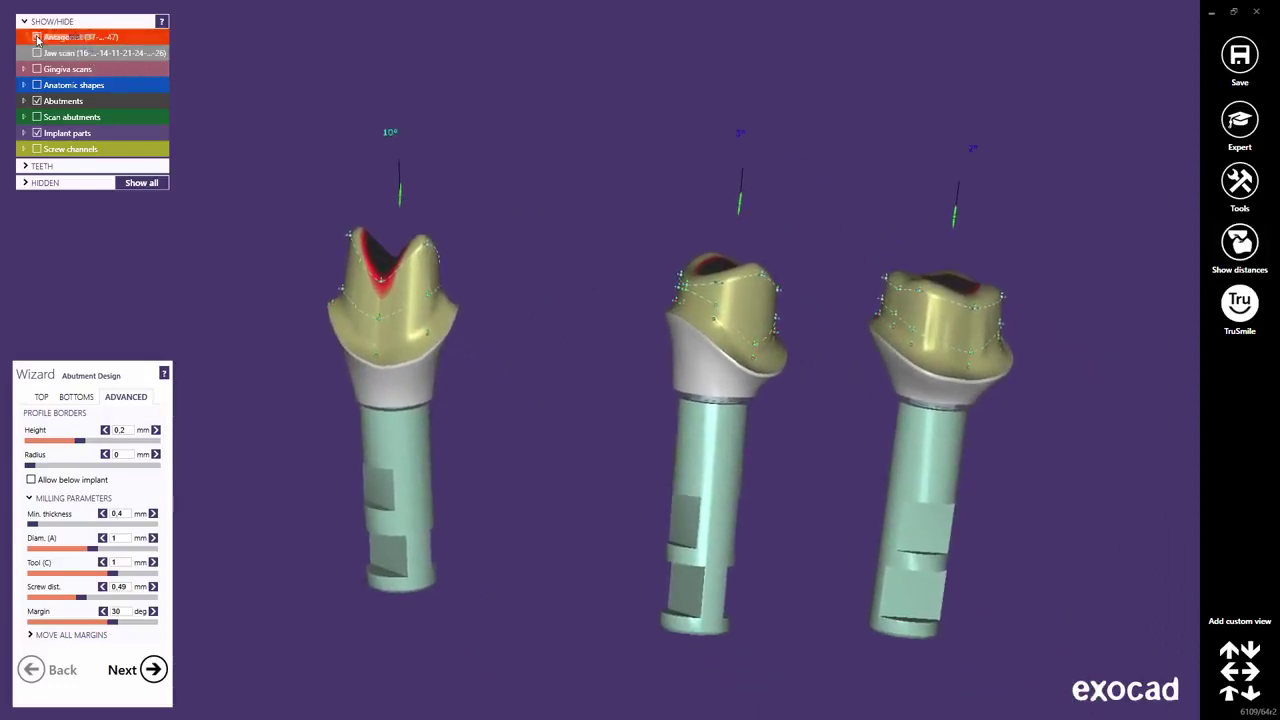
Step: Advance to Free-Forming with the jaw scan shown, and raise both tips of the tooth 11 abutment slightly using Tooth Parts
click(37, 52)
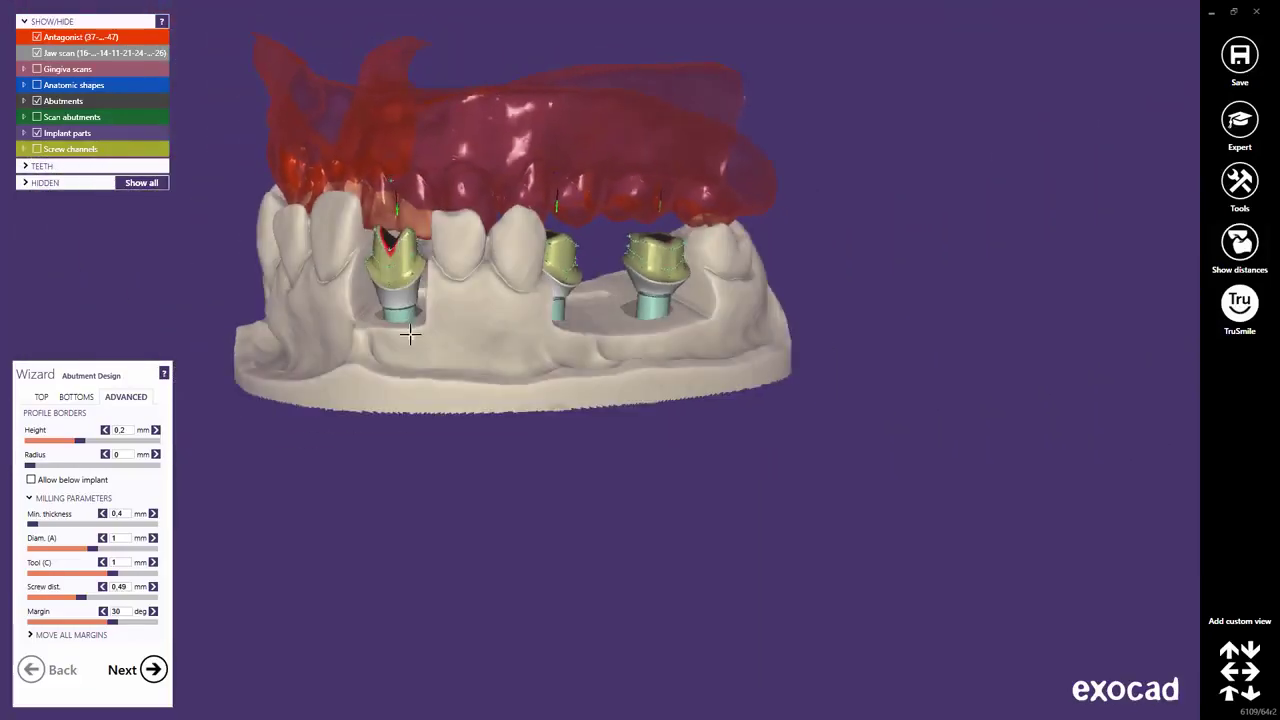
click(153, 671)
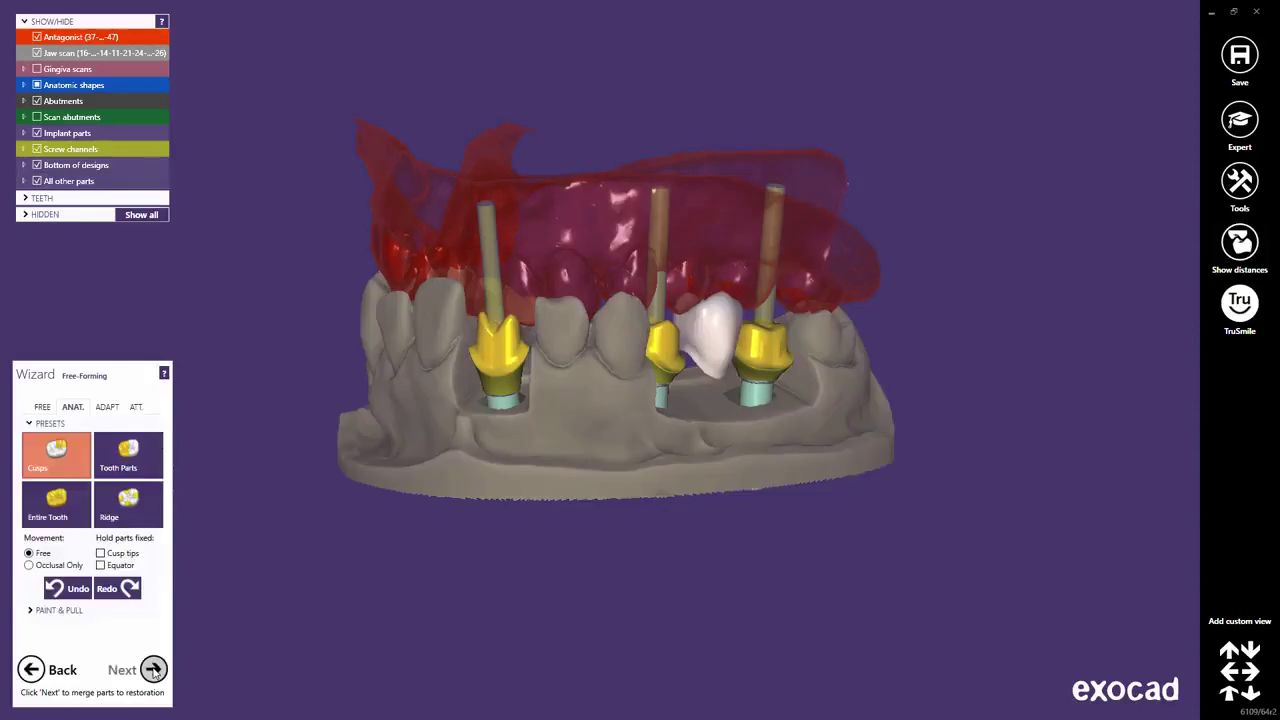
click(145, 458)
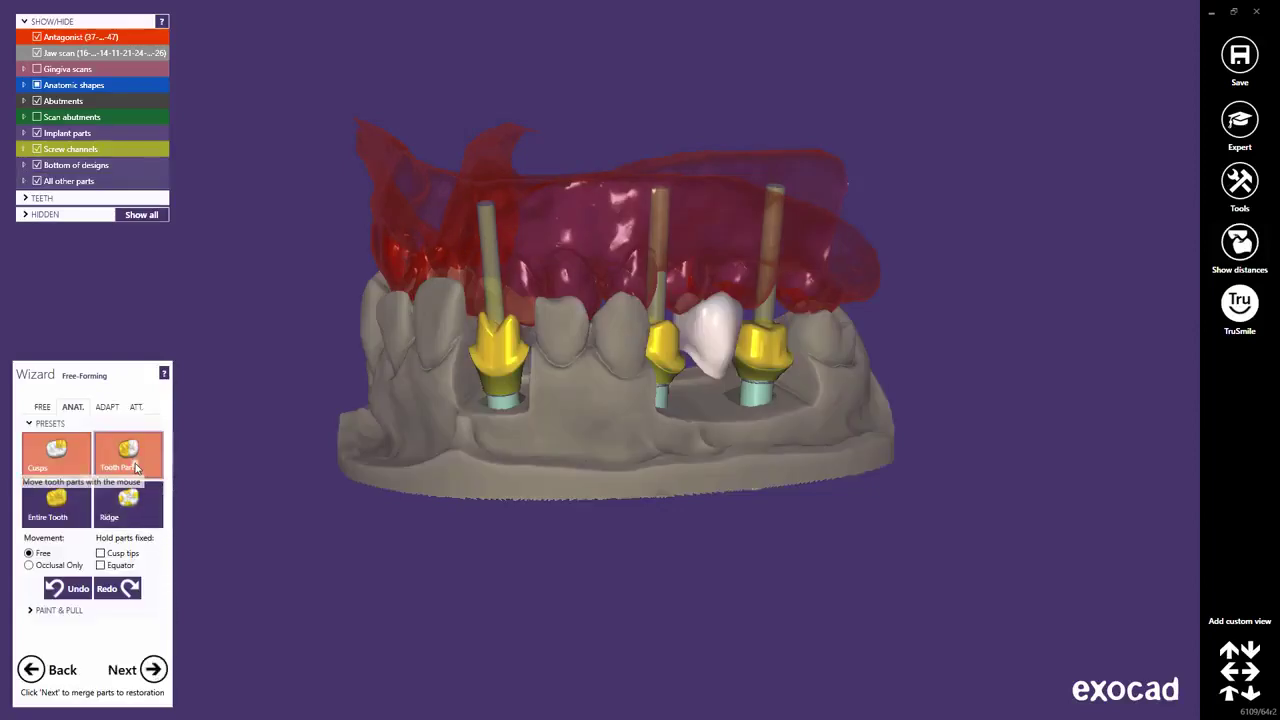
right_drag(500, 380, 519, 338)
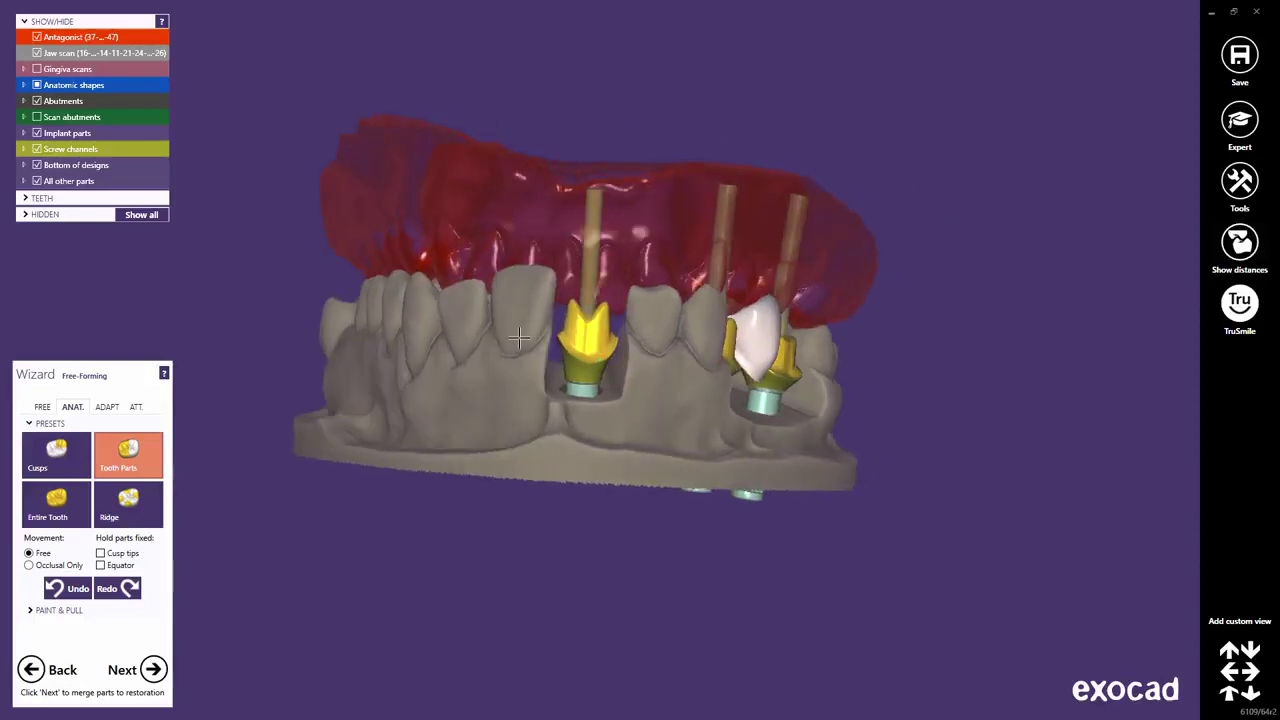
scroll(557, 325, up, 6)
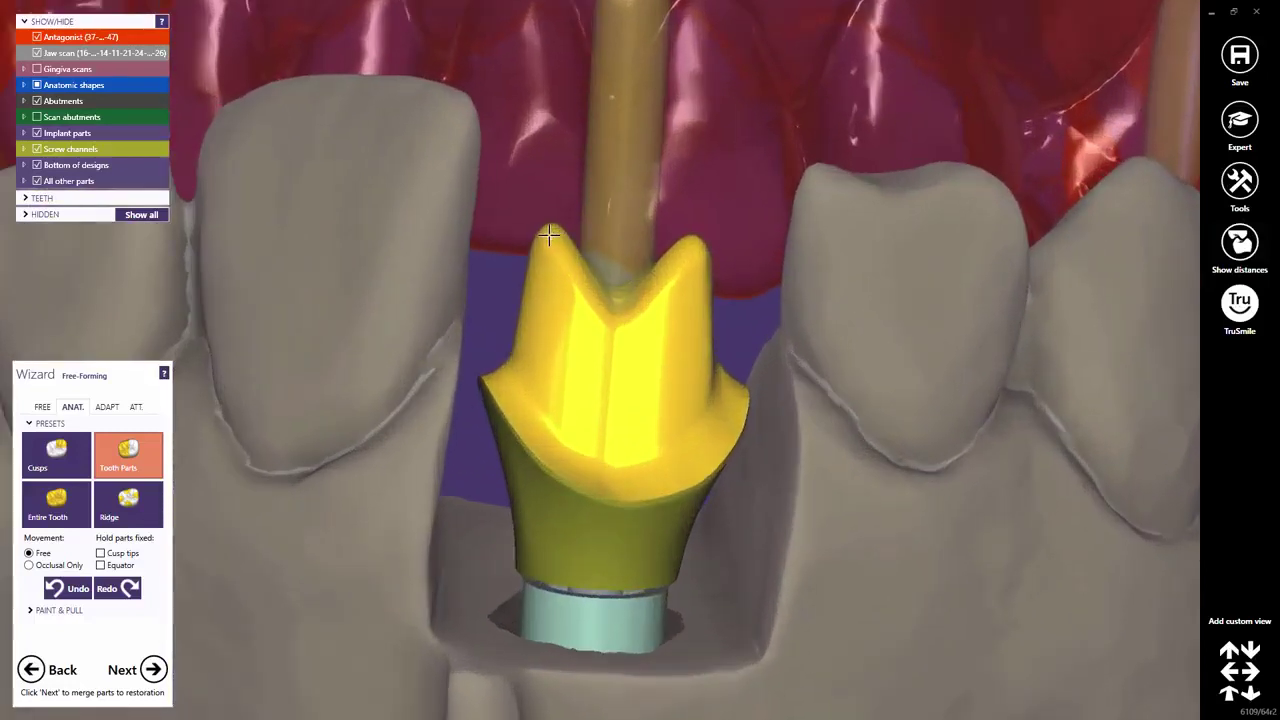
drag(550, 235, 550, 219)
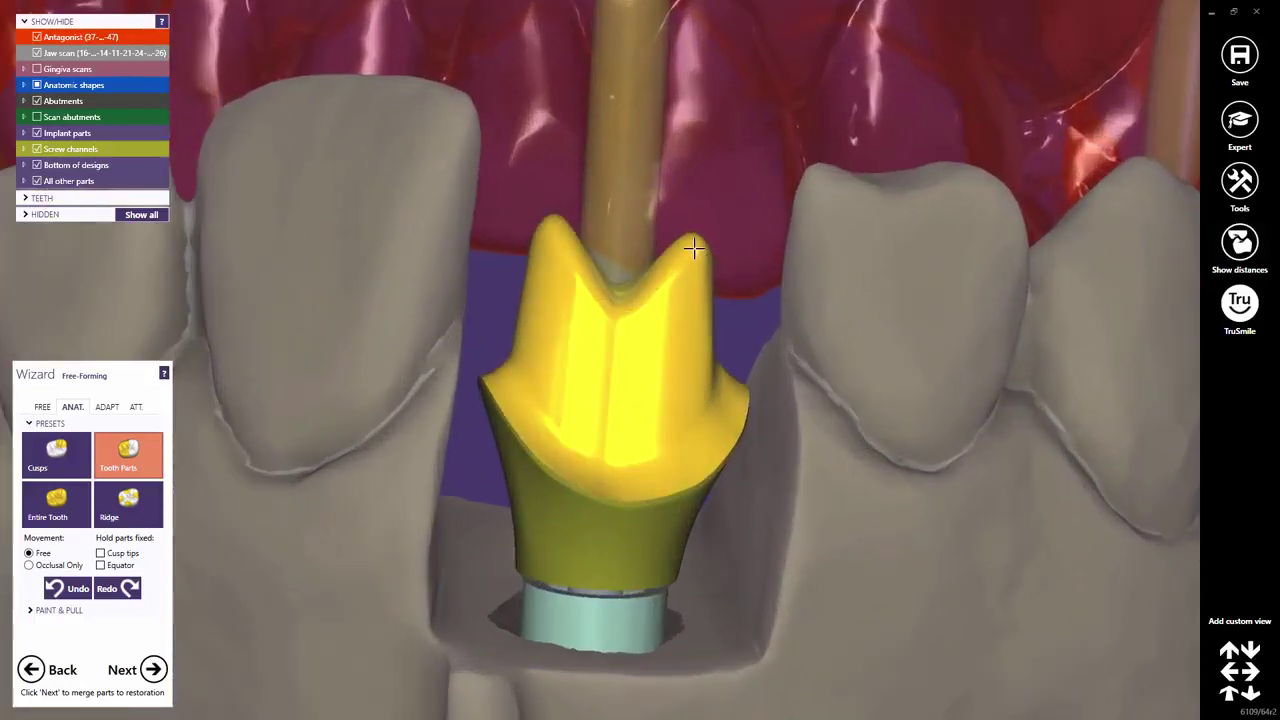
drag(694, 248, 695, 231)
Step: Push the mesial side of the tooth 14 abutment slightly inward just above its shoulder using Tooth Parts
right_drag(871, 303, 766, 391)
scroll(881, 383, down, 3)
scroll(760, 337, up, 5)
scroll(756, 369, up, 2)
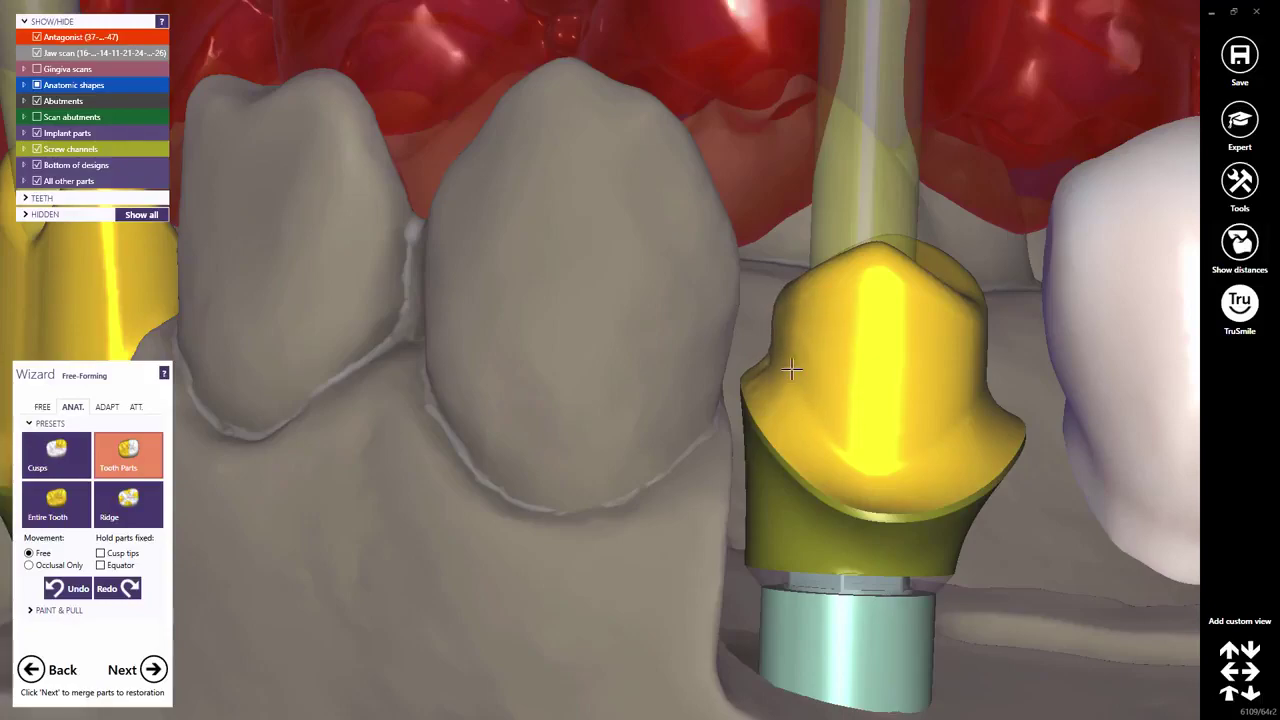
drag(764, 368, 776, 367)
mouse_move(776, 367)
right_down()
mouse_move(829, 371)
mouse_move(782, 366)
right_up()
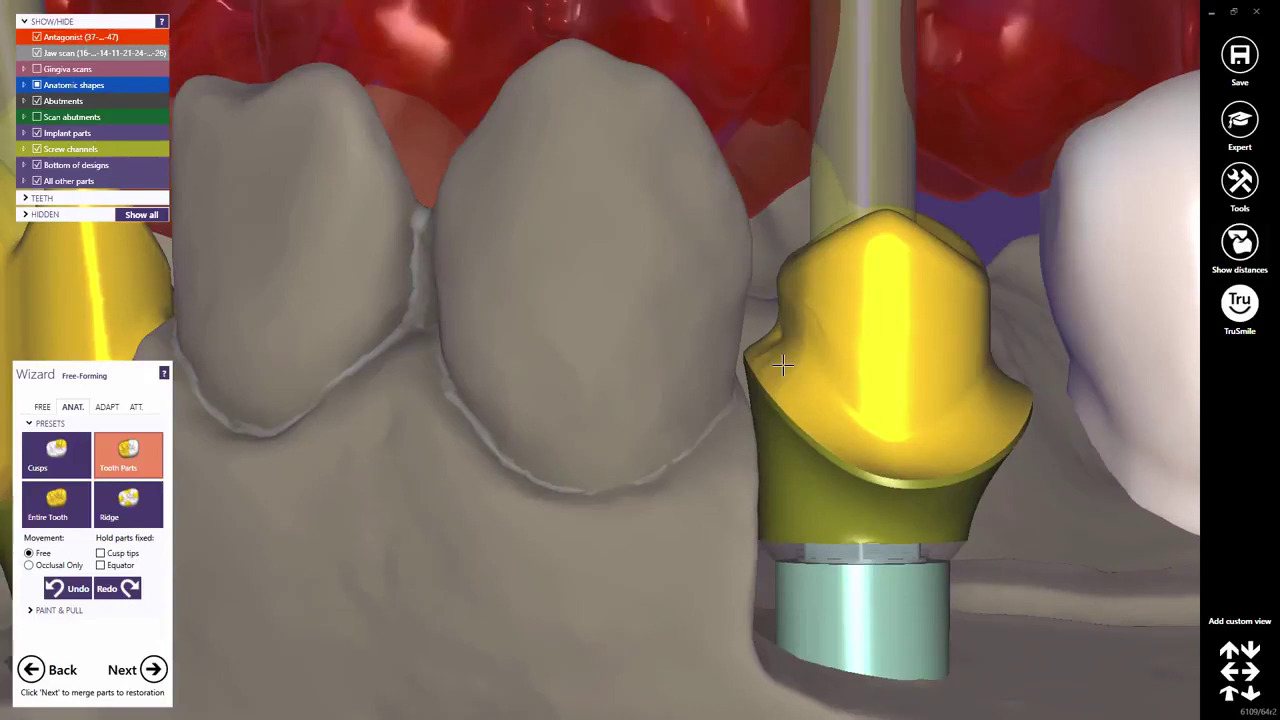
scroll(782, 366, down, 5)
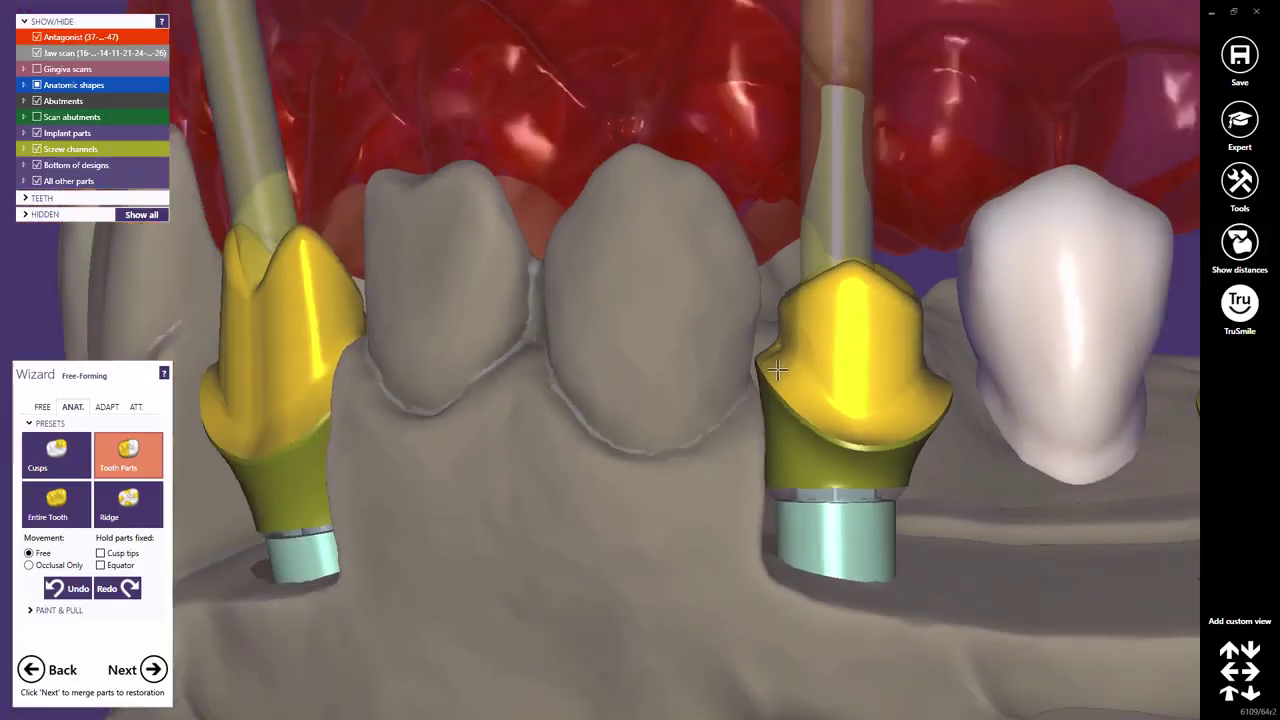
Step: Smooth the front surface of the tooth 11 abutment with the Smooth/Flatten brush
click(42, 407)
click(127, 444)
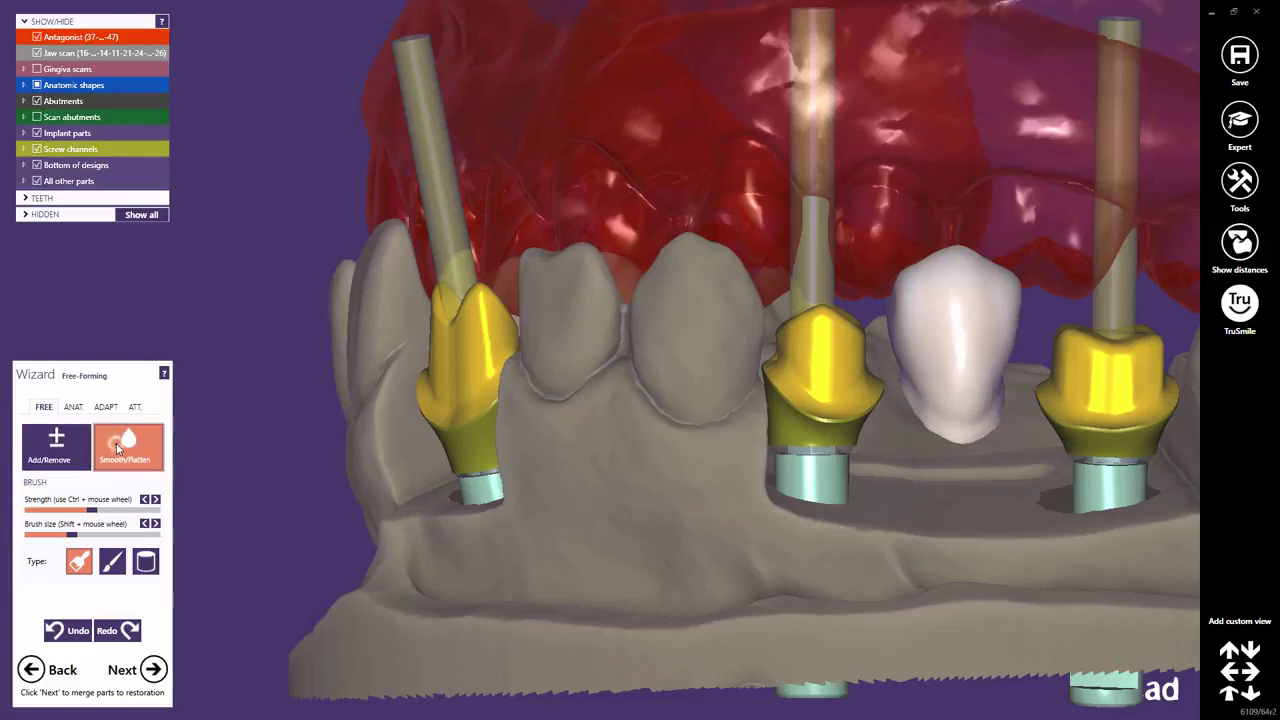
right_drag(466, 360, 490, 405)
scroll(390, 355, up, 5)
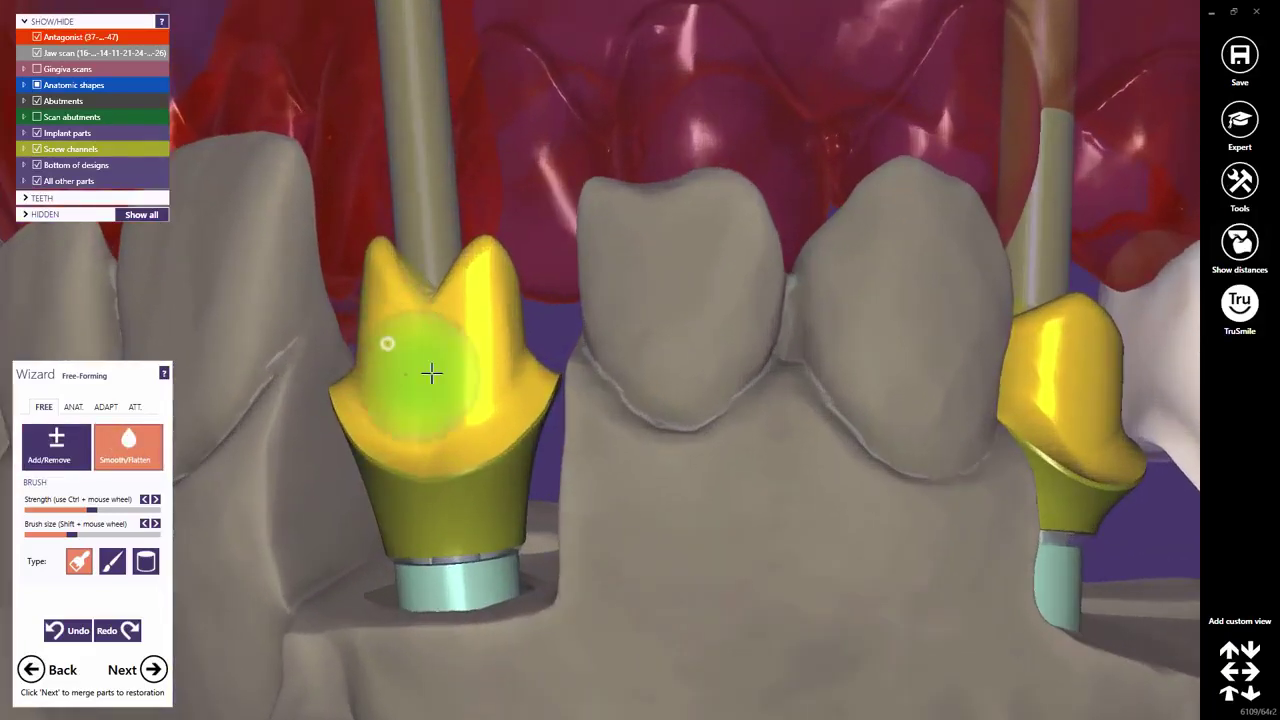
mouse_move(431, 373)
mouse_down()
mouse_move(477, 323)
mouse_move(451, 406)
mouse_move(423, 371)
mouse_move(443, 369)
mouse_up()
scroll(443, 369, down, 6)
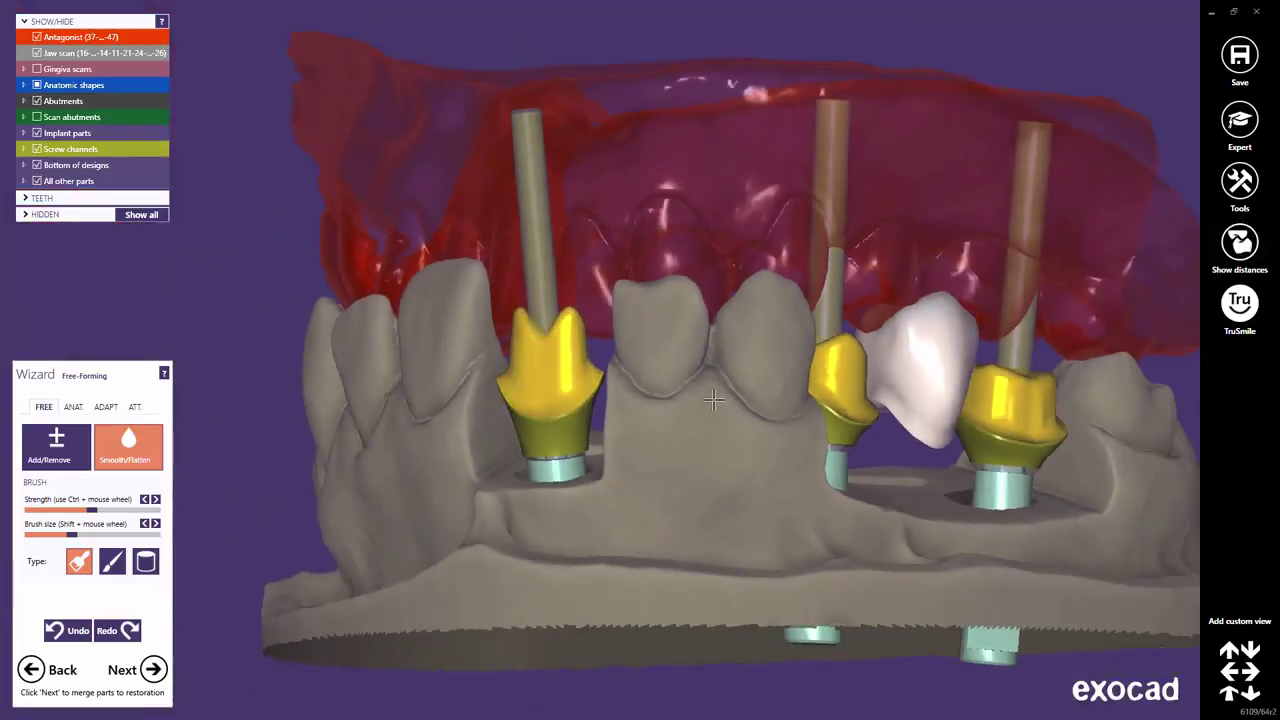
Step: Look at the attachment options in Free-Forming, return to the free brush tools and inspect the tooth 14 abutment up close
right_drag(709, 401, 553, 397)
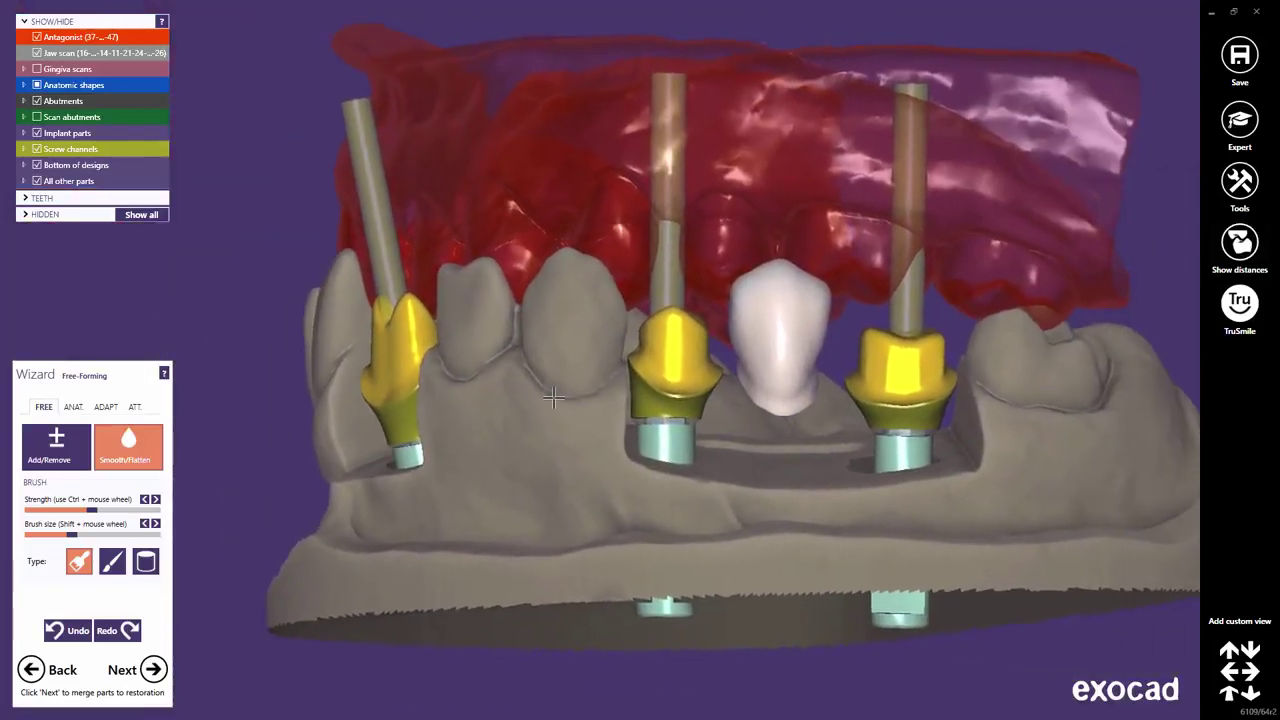
click(137, 408)
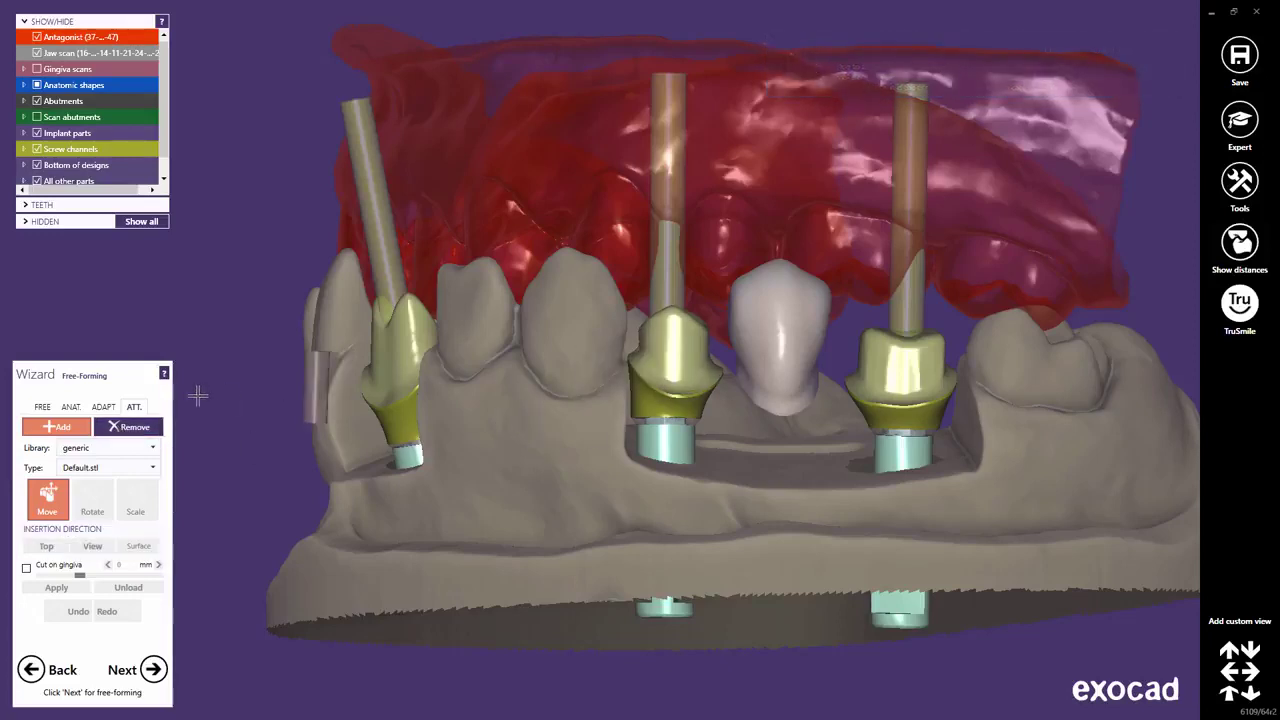
click(42, 406)
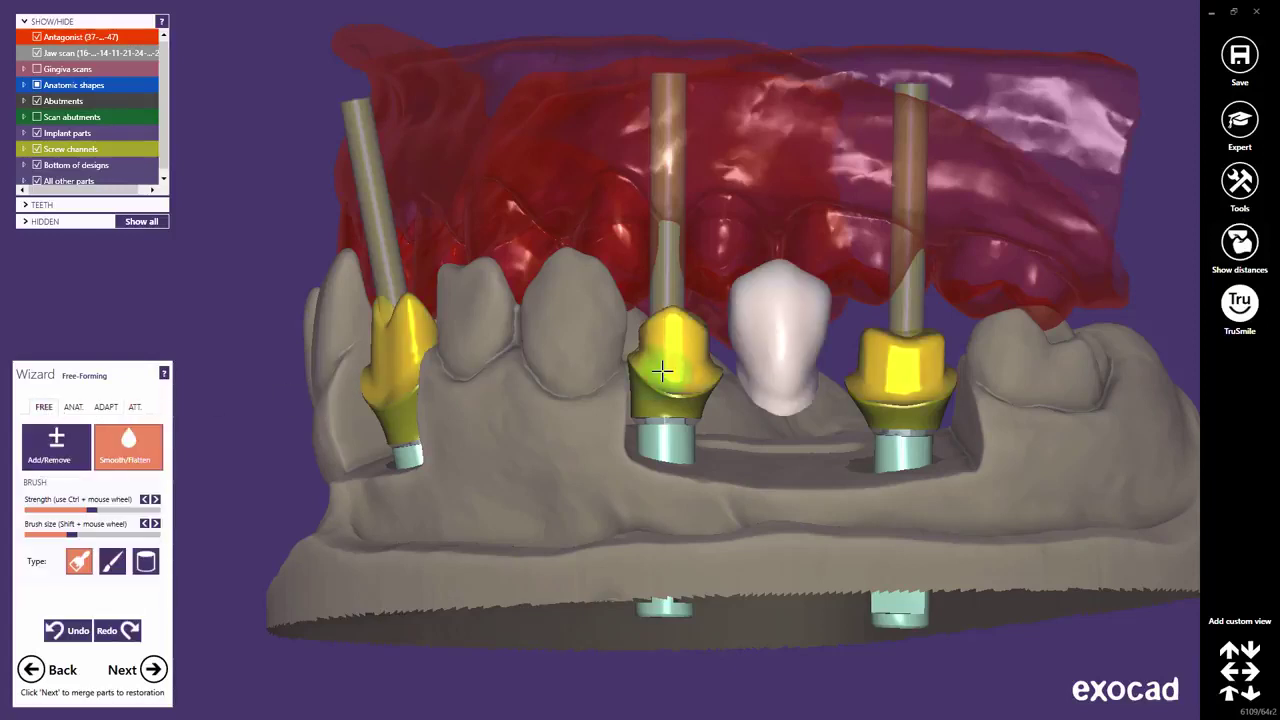
scroll(609, 352, up, 5)
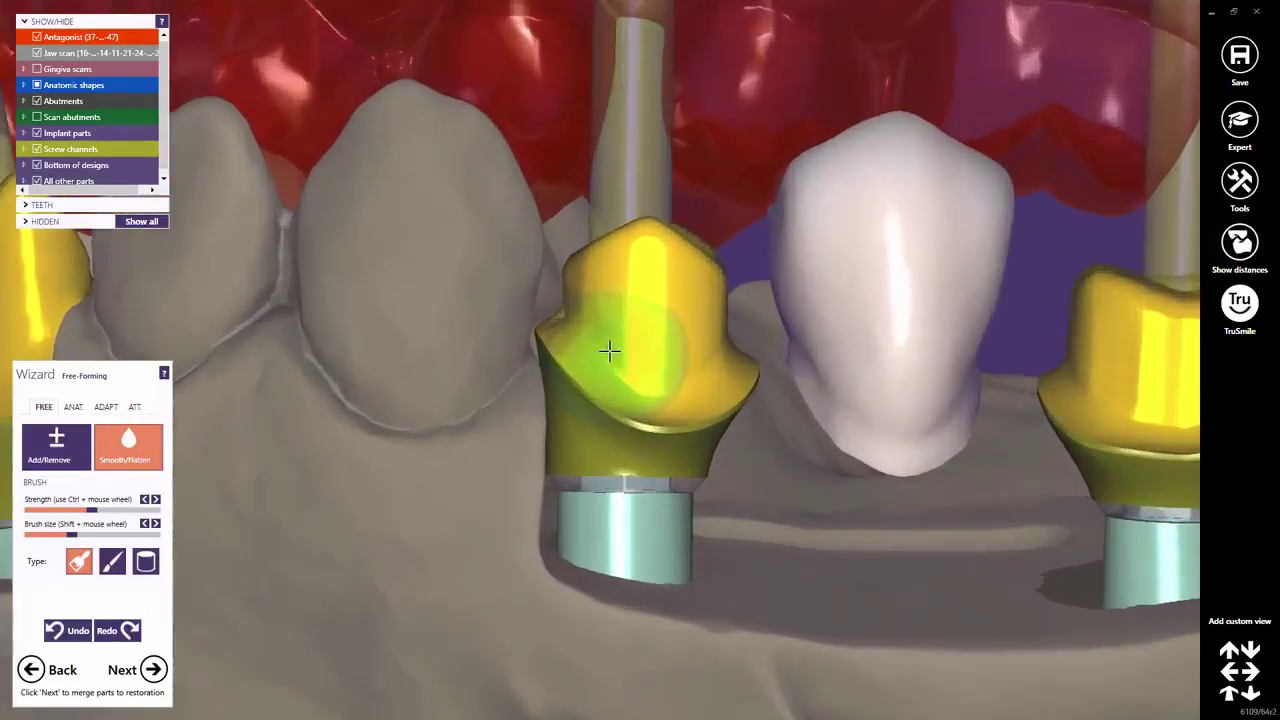
Step: Merge and save the abutments, and display them with the jaw scan, gingiva scans and antagonist
click(153, 668)
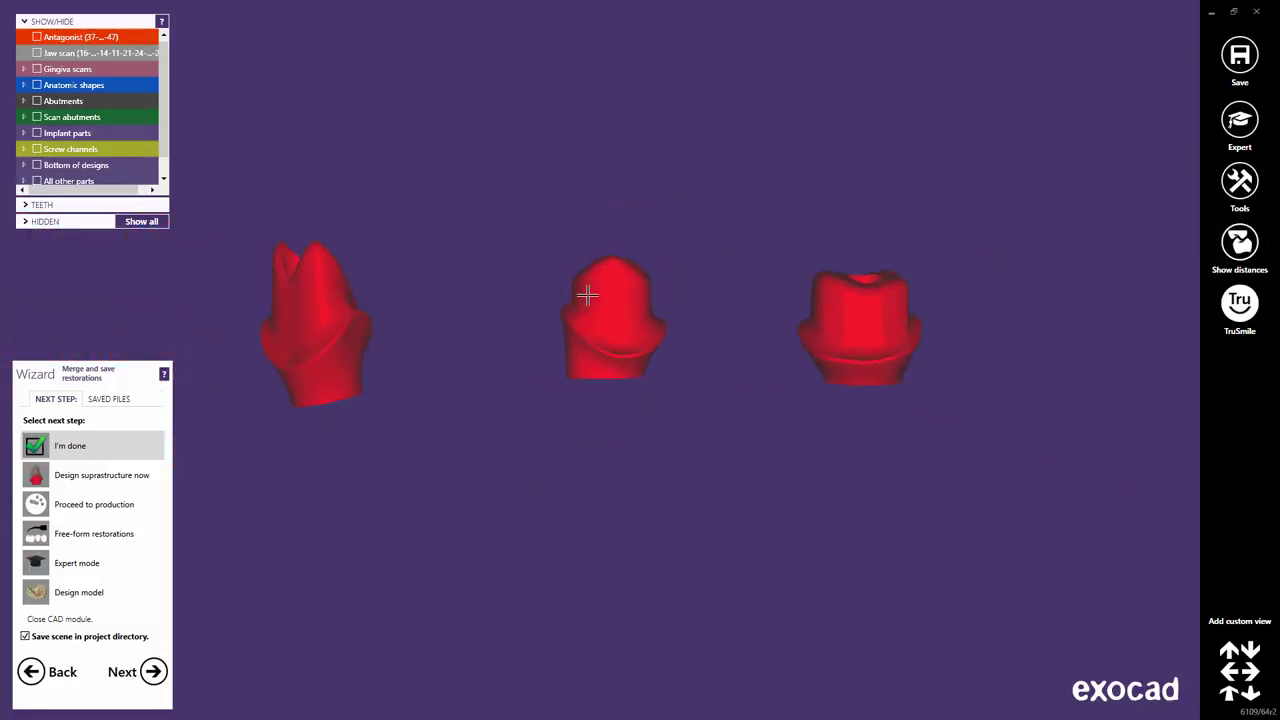
middle_drag(557, 378, 640, 437)
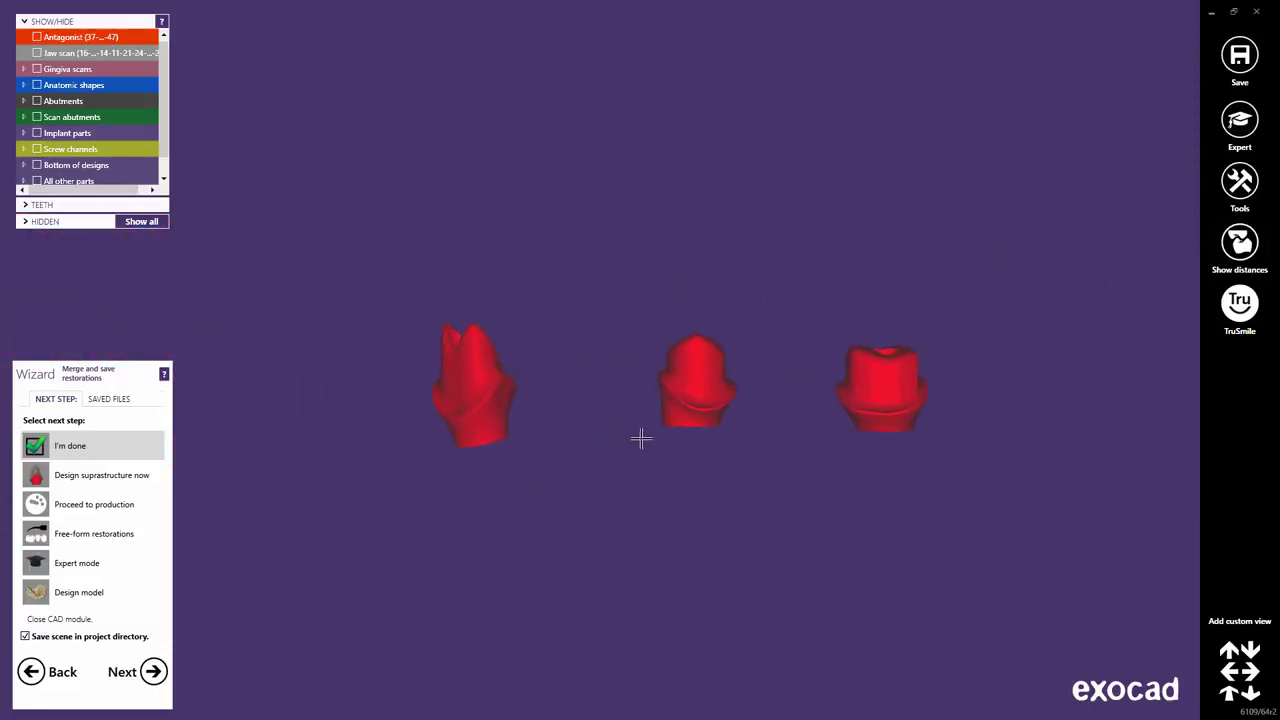
click(37, 52)
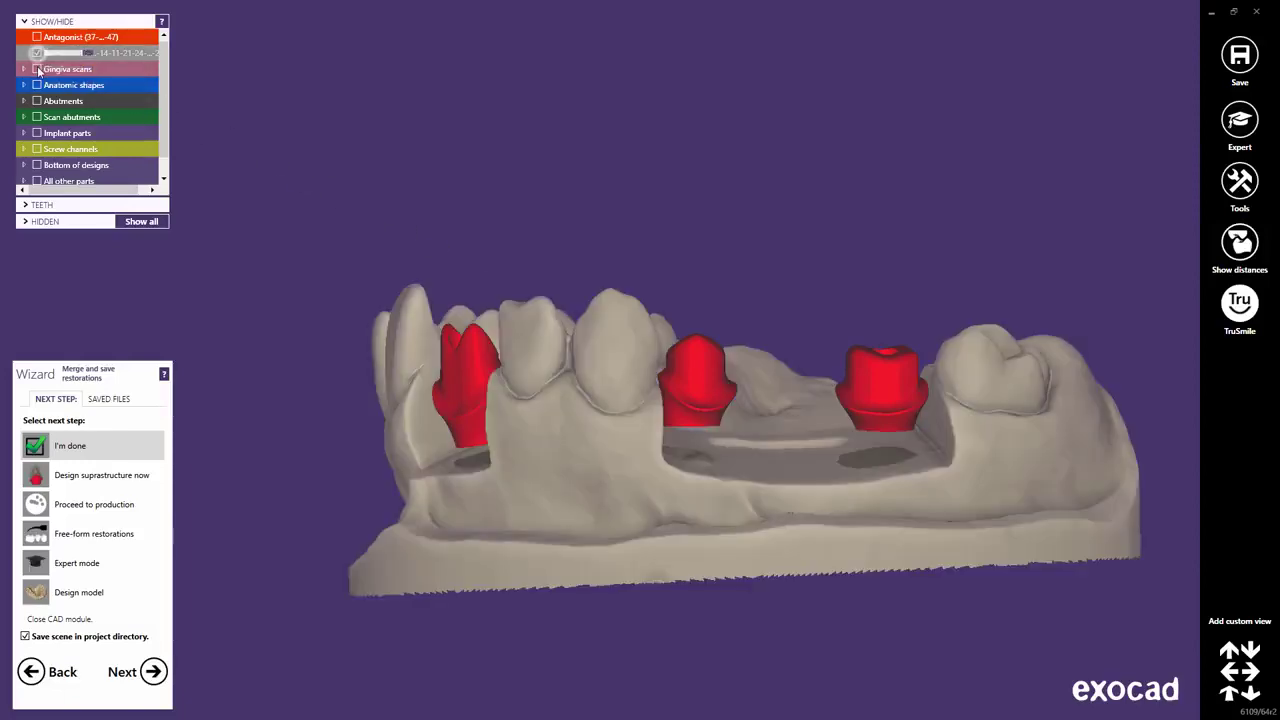
click(37, 69)
click(37, 37)
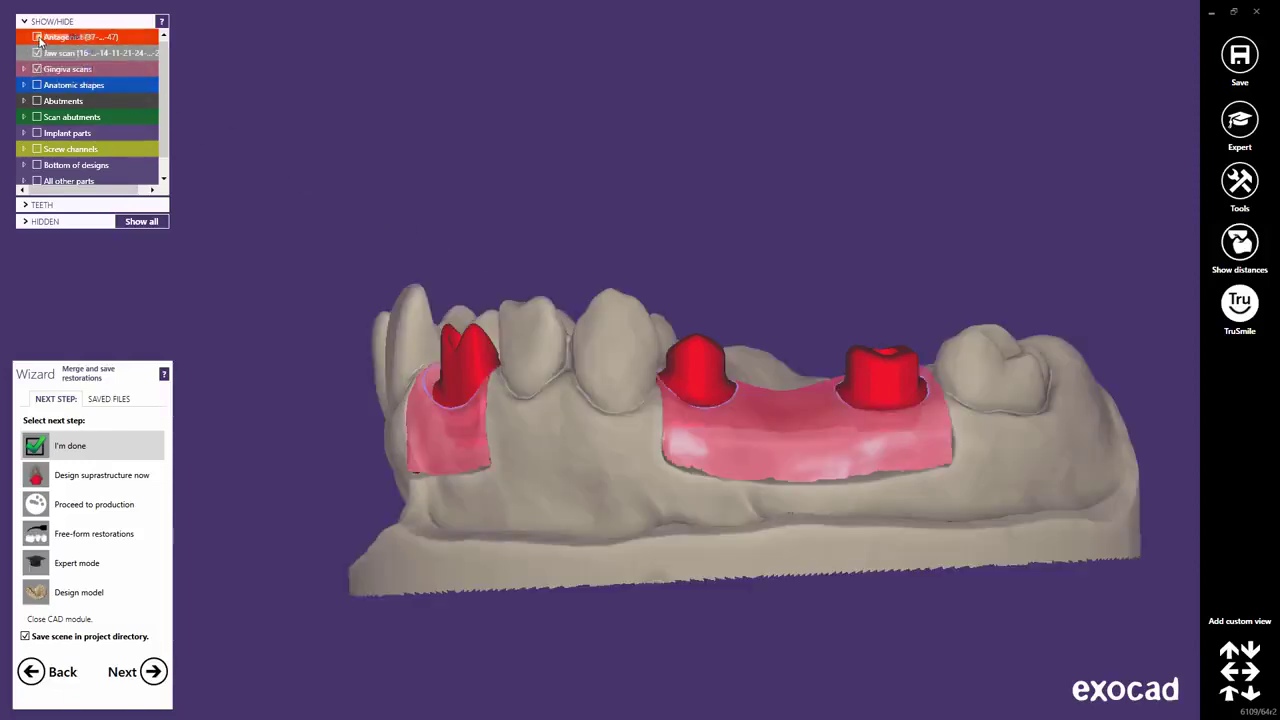
middle_drag(343, 226, 306, 214)
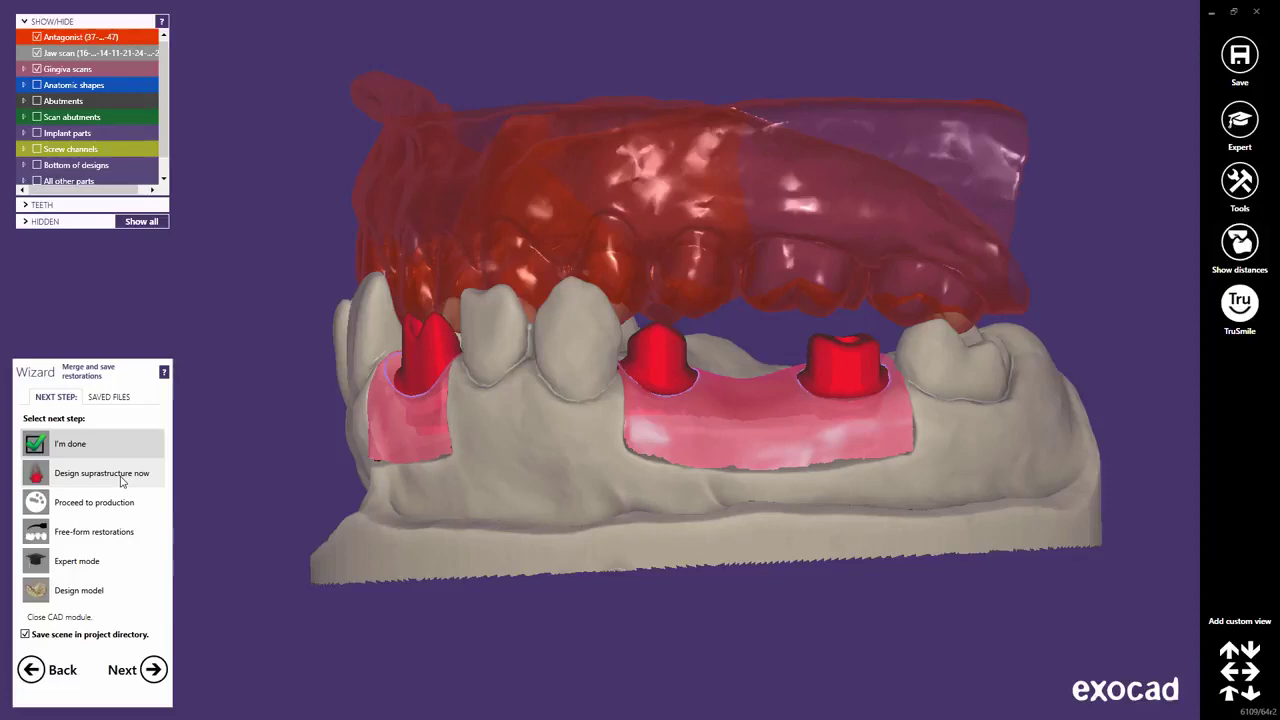
Step: Continue with free-forming of the merged restorations and hide the jaw scan, antagonist and gingiva scans
click(86, 536)
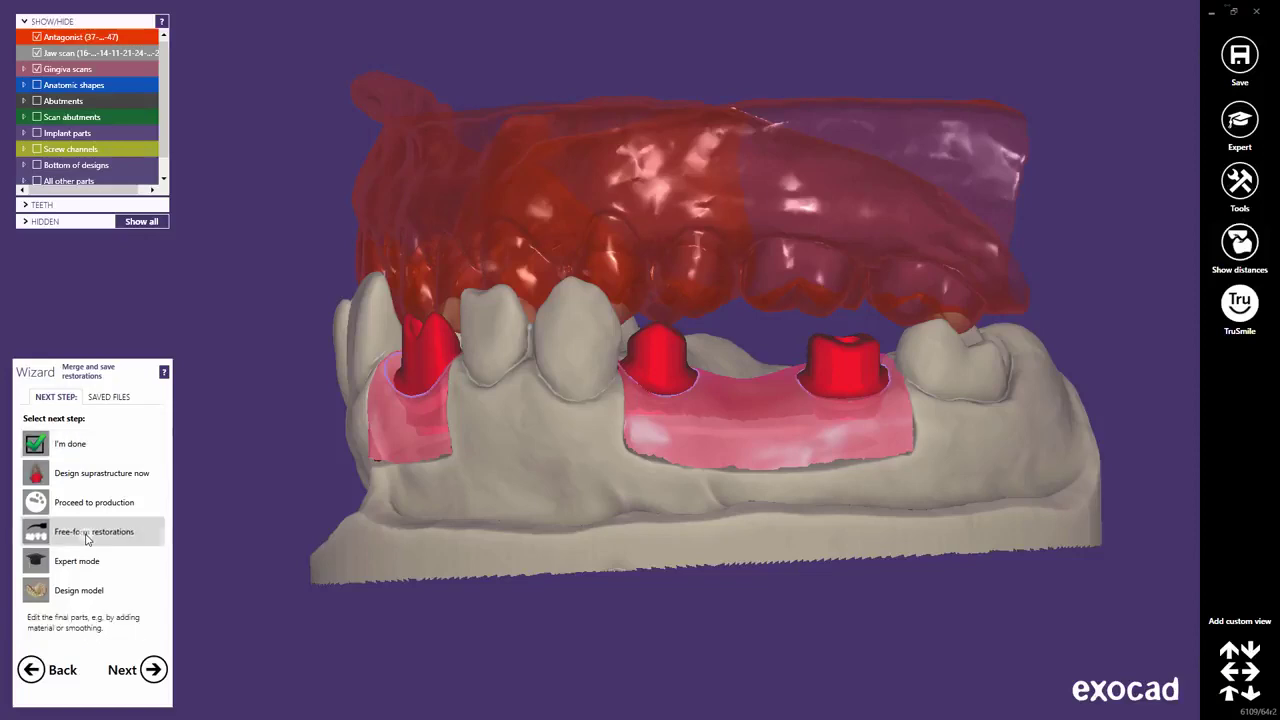
click(154, 670)
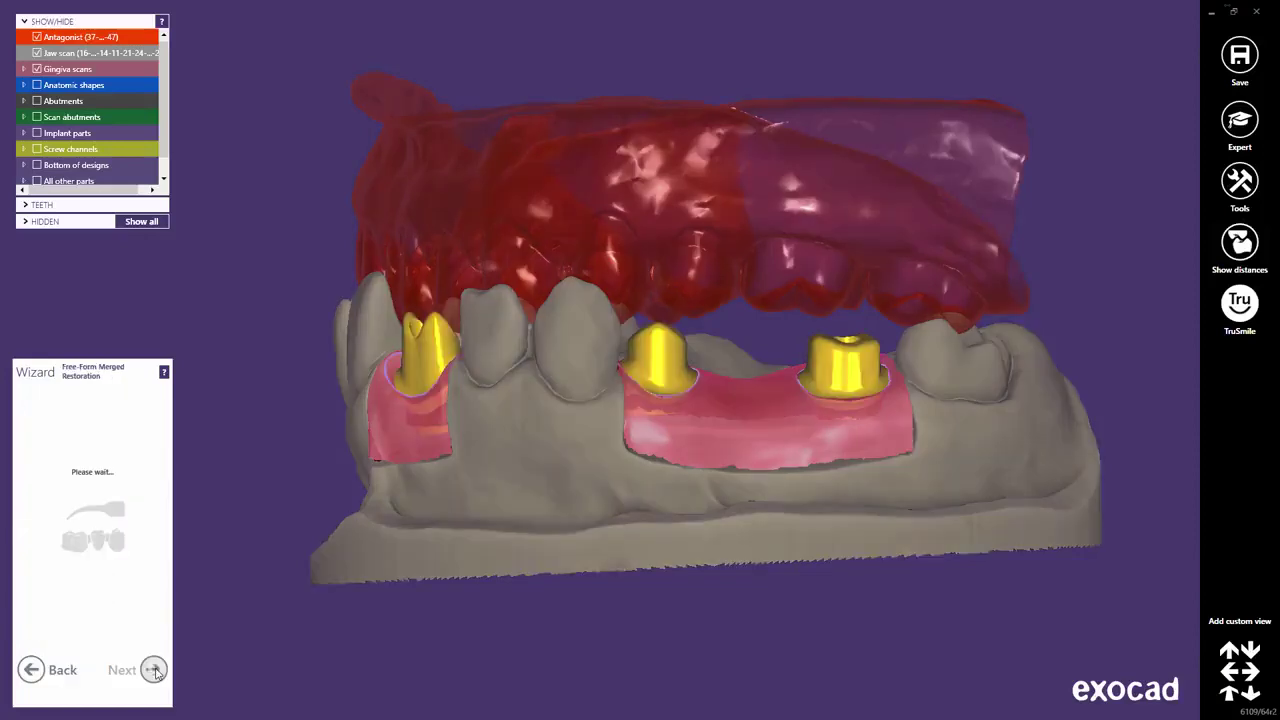
click(37, 53)
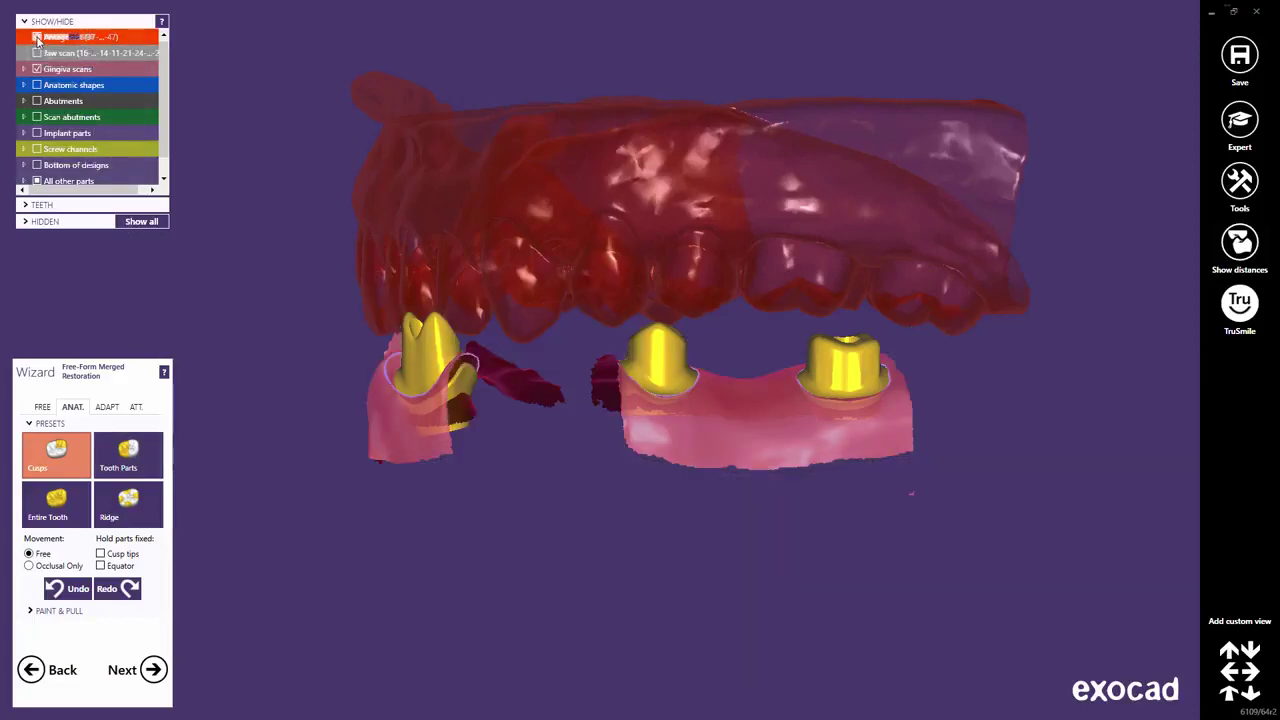
click(37, 37)
click(37, 69)
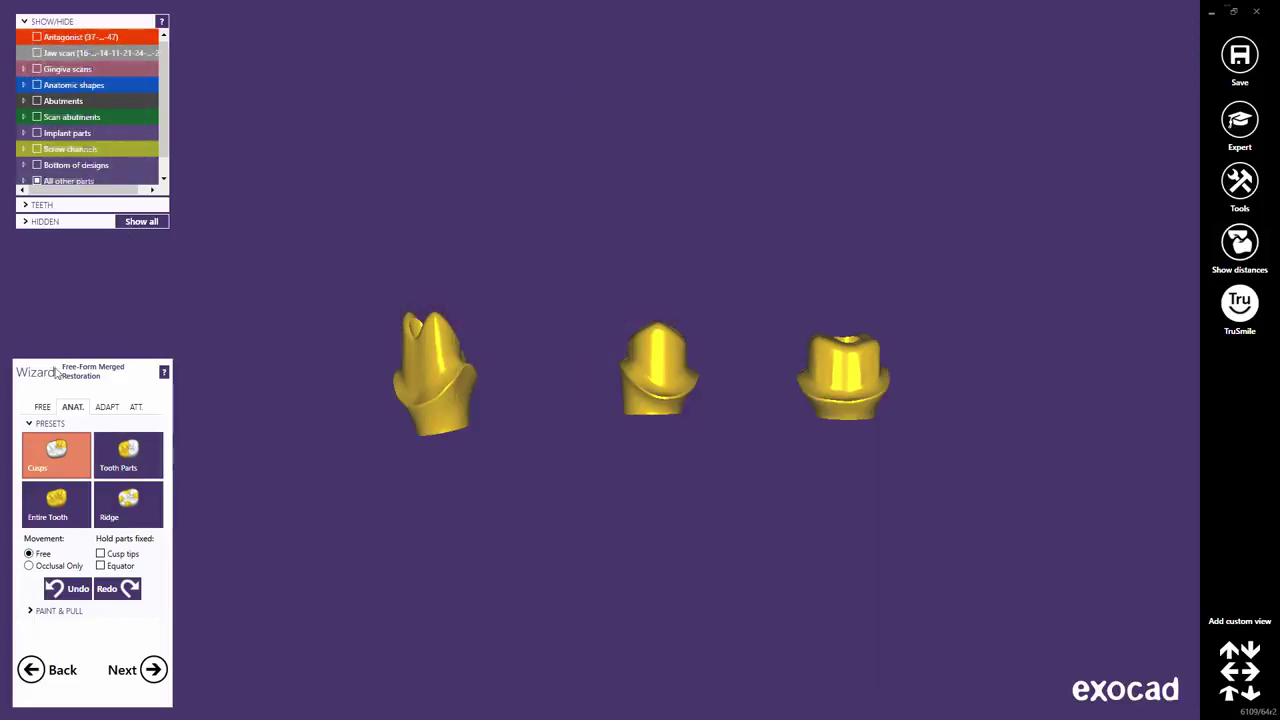
Step: Enable Free-form Emergence Profiles, then build up and smooth the emergence profile below the margin of the tooth 14 abutment
click(42, 407)
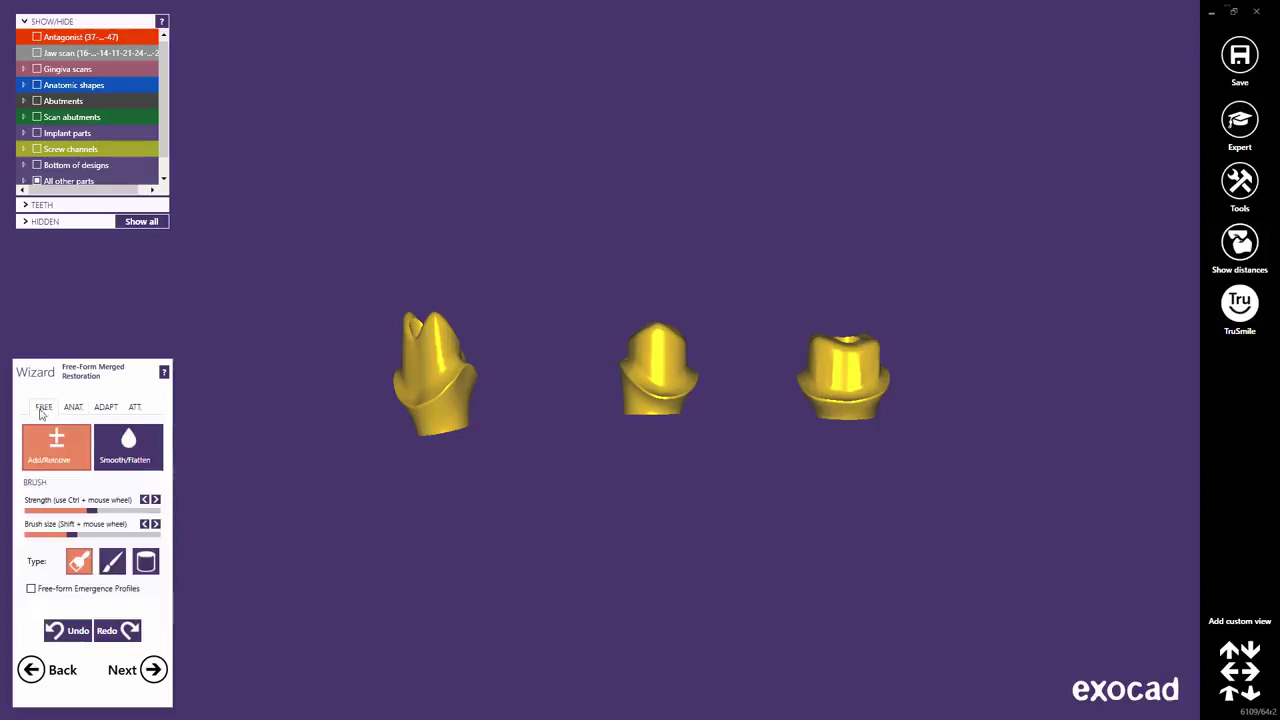
click(31, 589)
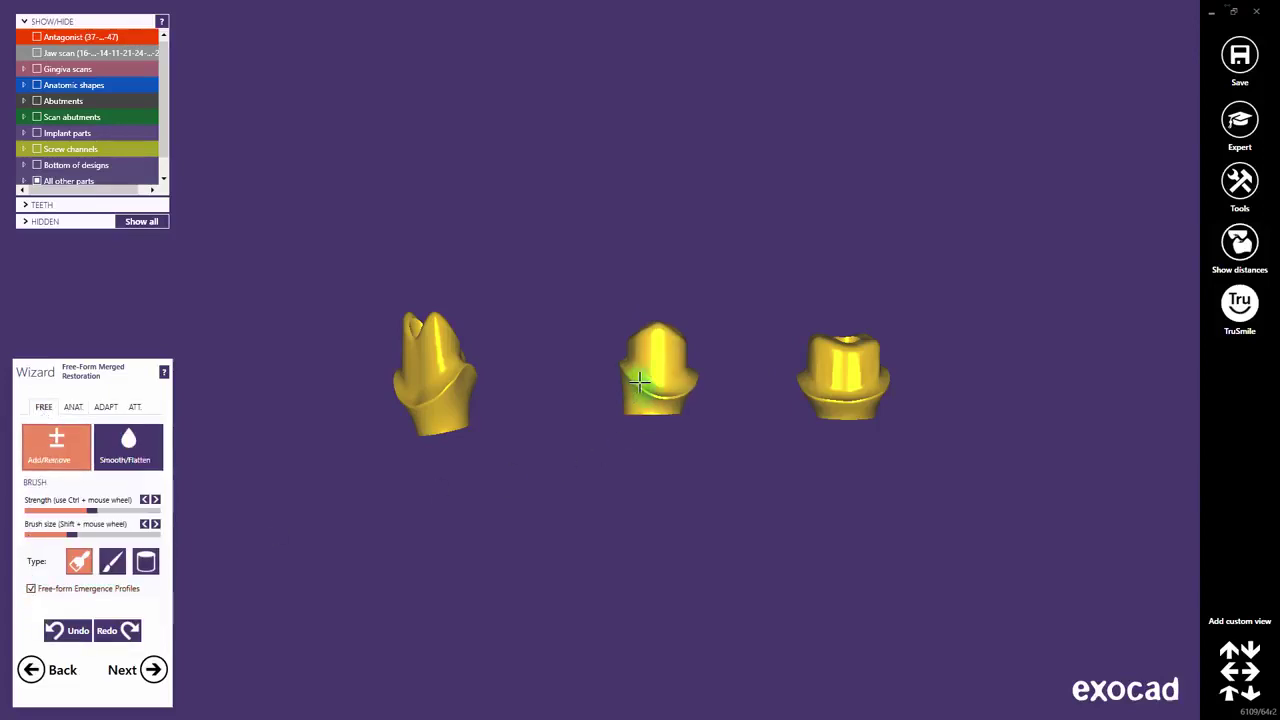
right_drag(643, 378, 611, 370)
scroll(611, 370, up, 10)
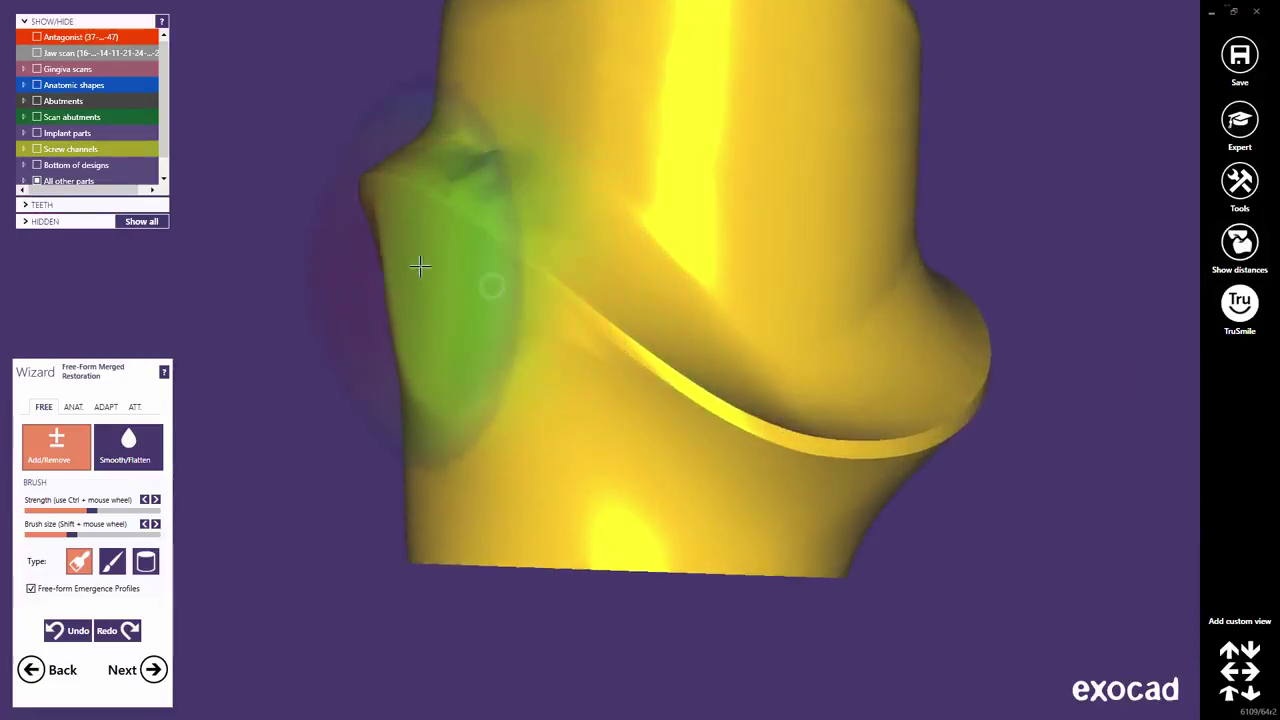
right_drag(420, 266, 505, 318)
scroll(469, 297, down, 5)
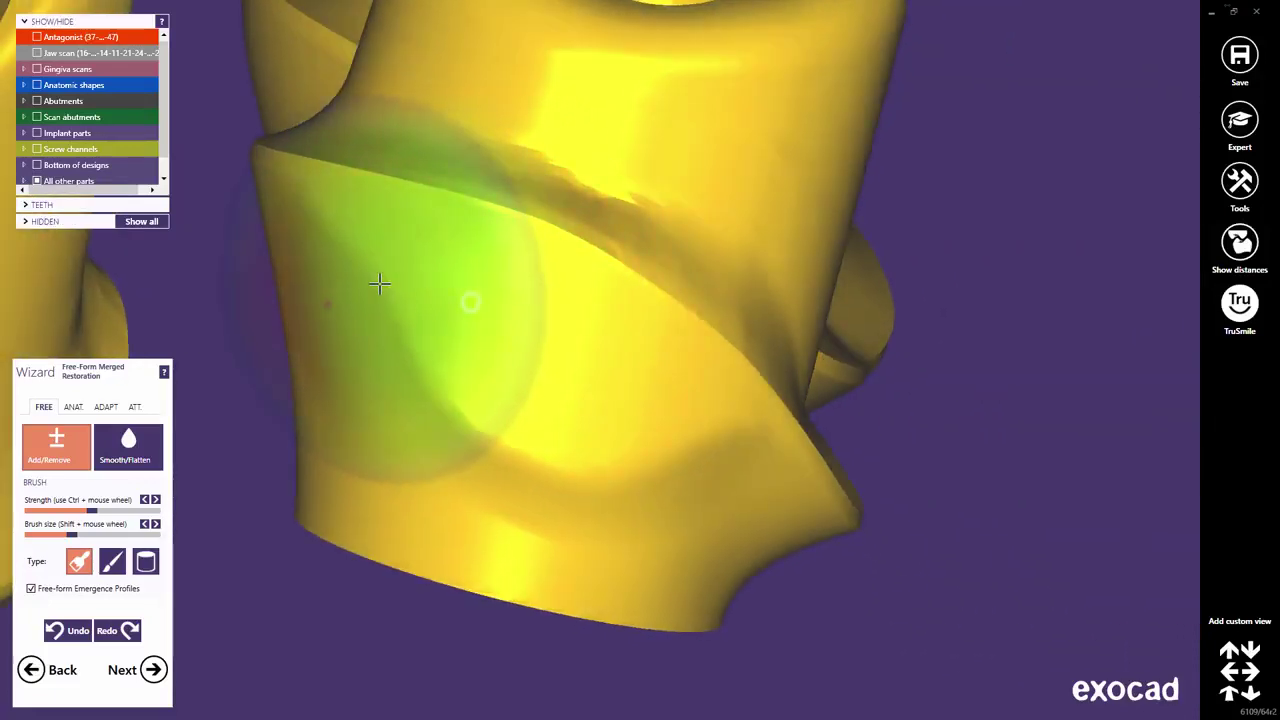
right_drag(283, 263, 391, 306)
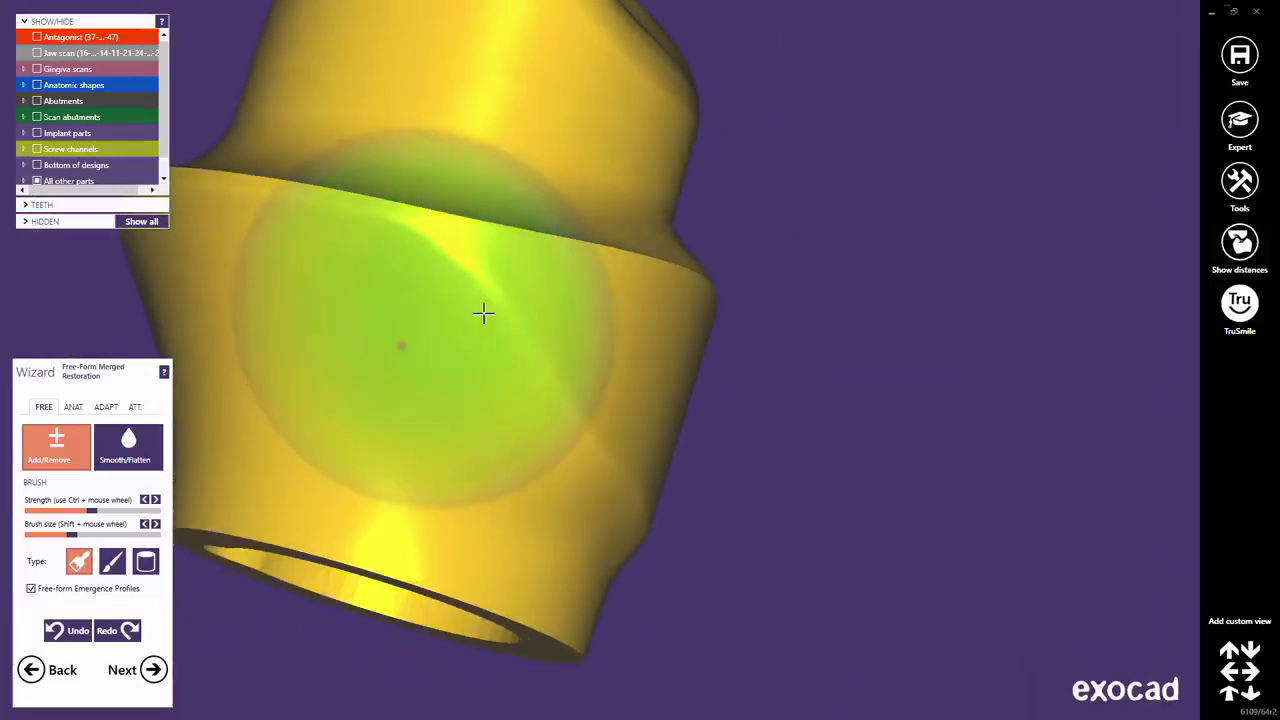
right_drag(246, 294, 477, 309)
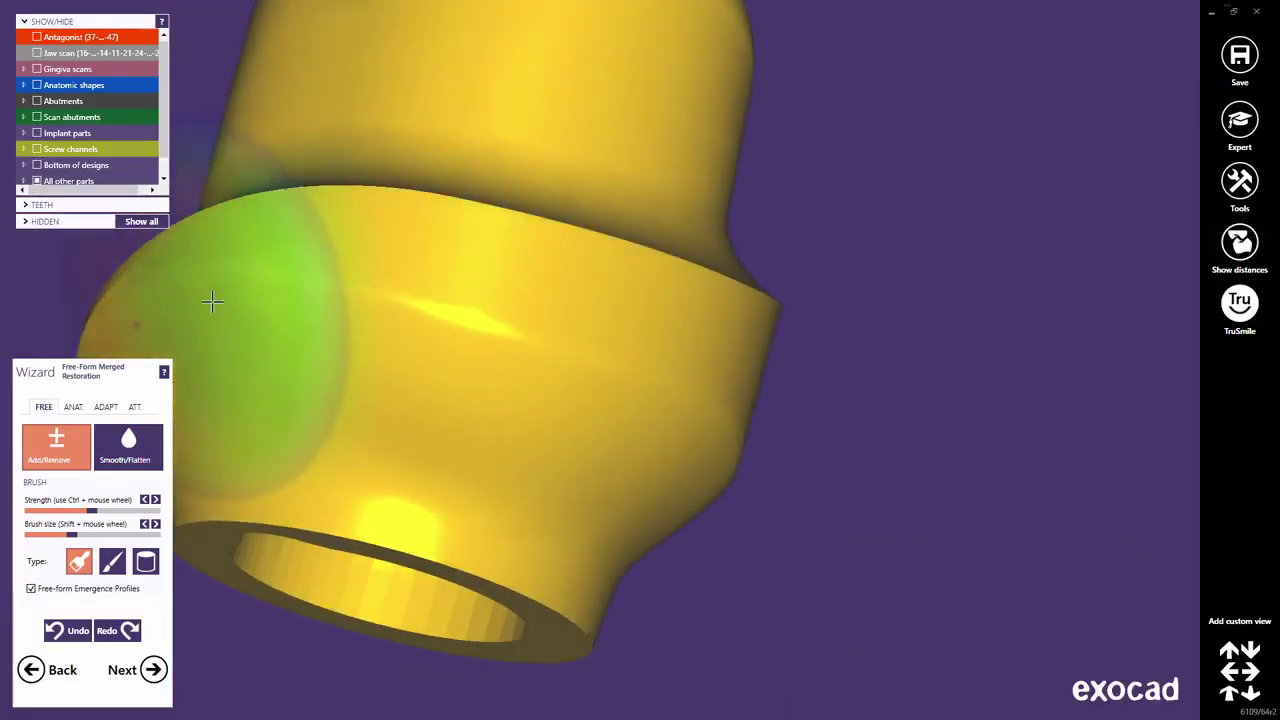
scroll(486, 311, down, 5)
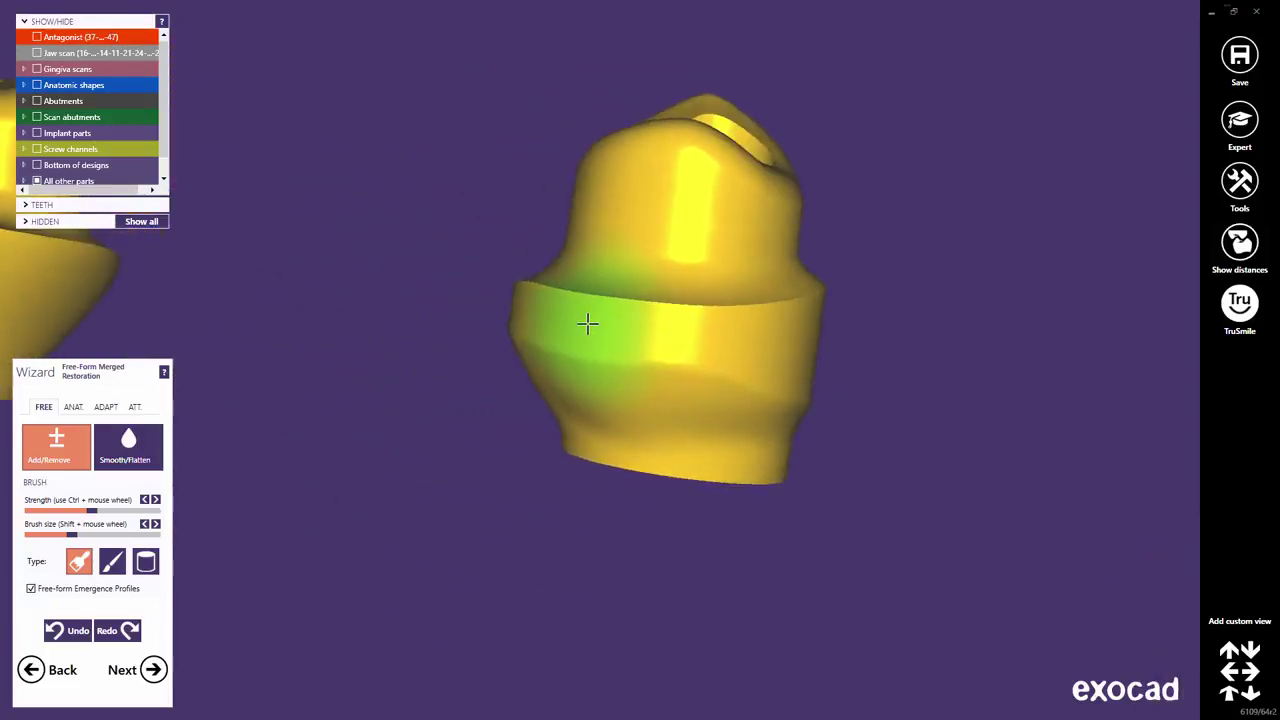
click(128, 443)
drag(565, 372, 796, 419)
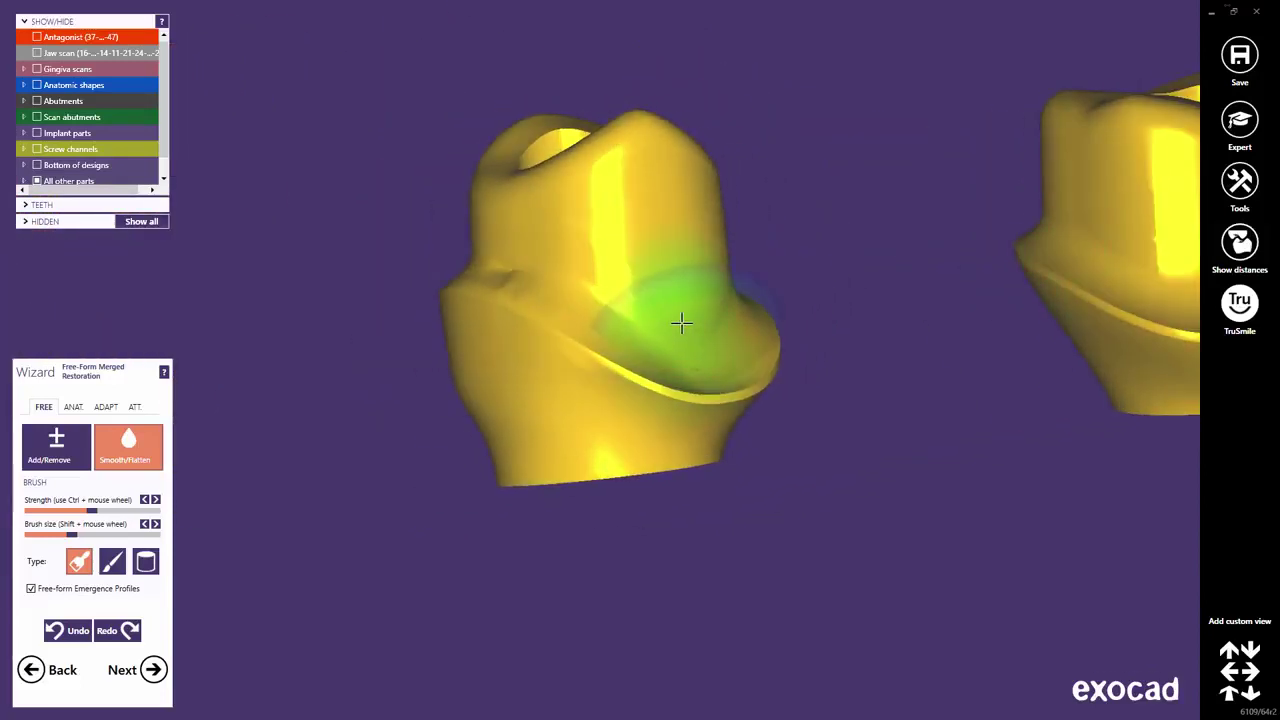
Step: Try cutting the emergence profiles on the displayed gingiva scans with a 0 mm offset, and undo the cut
click(37, 69)
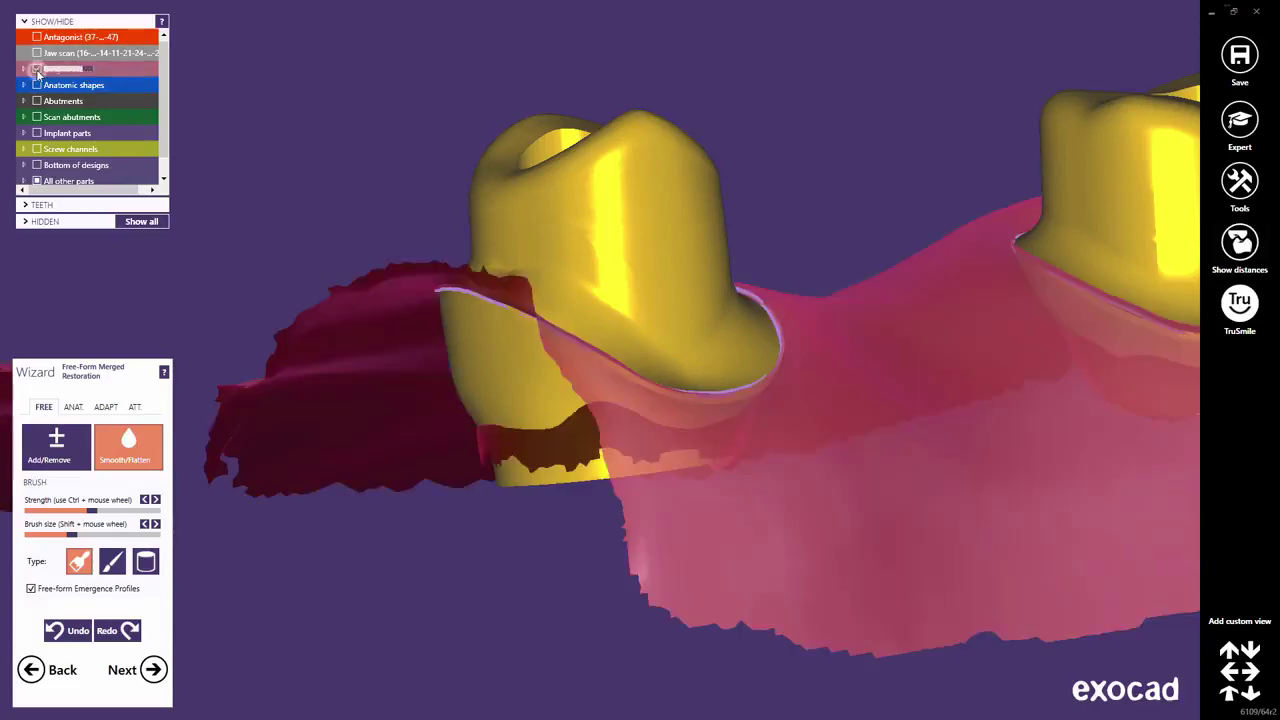
click(105, 407)
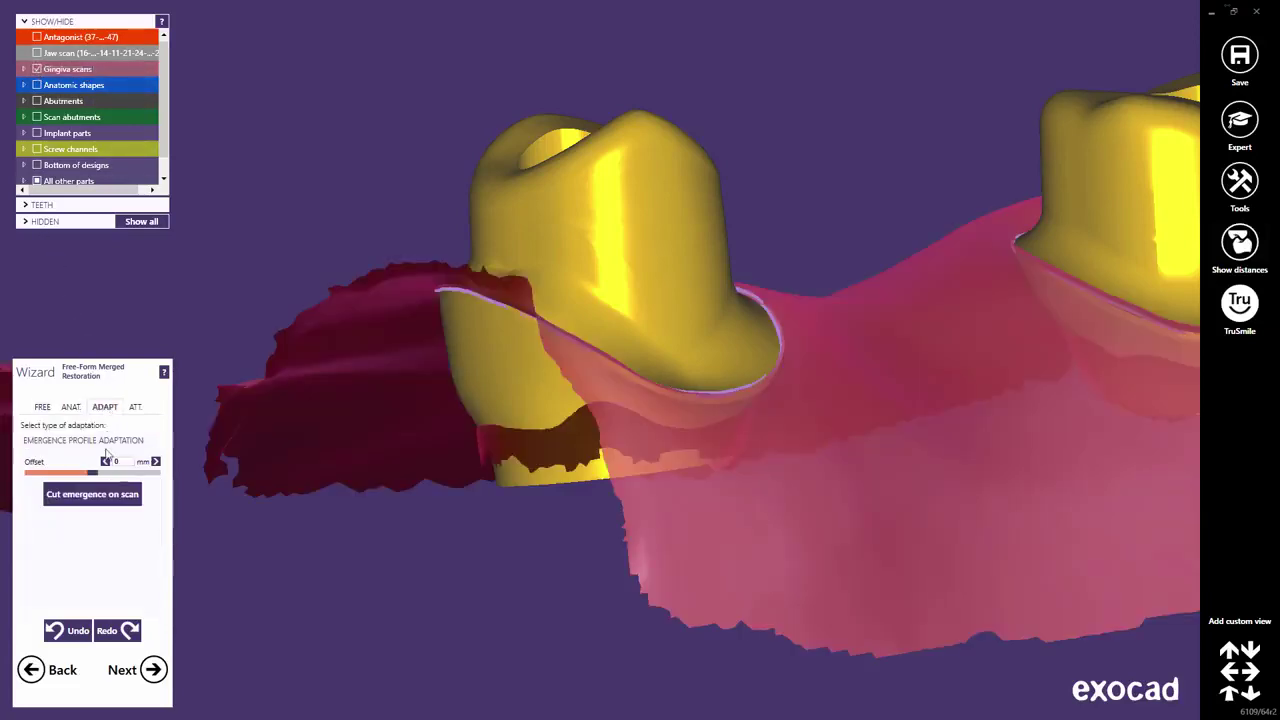
click(96, 502)
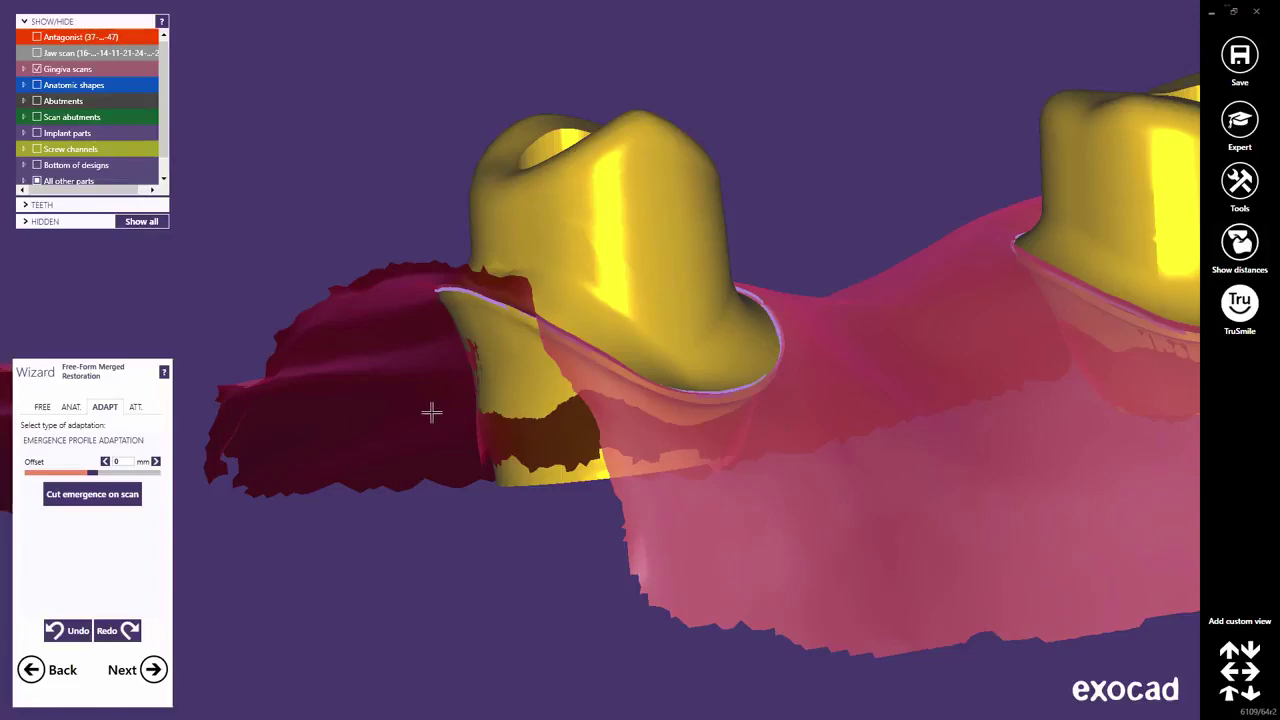
right_drag(431, 412, 431, 411)
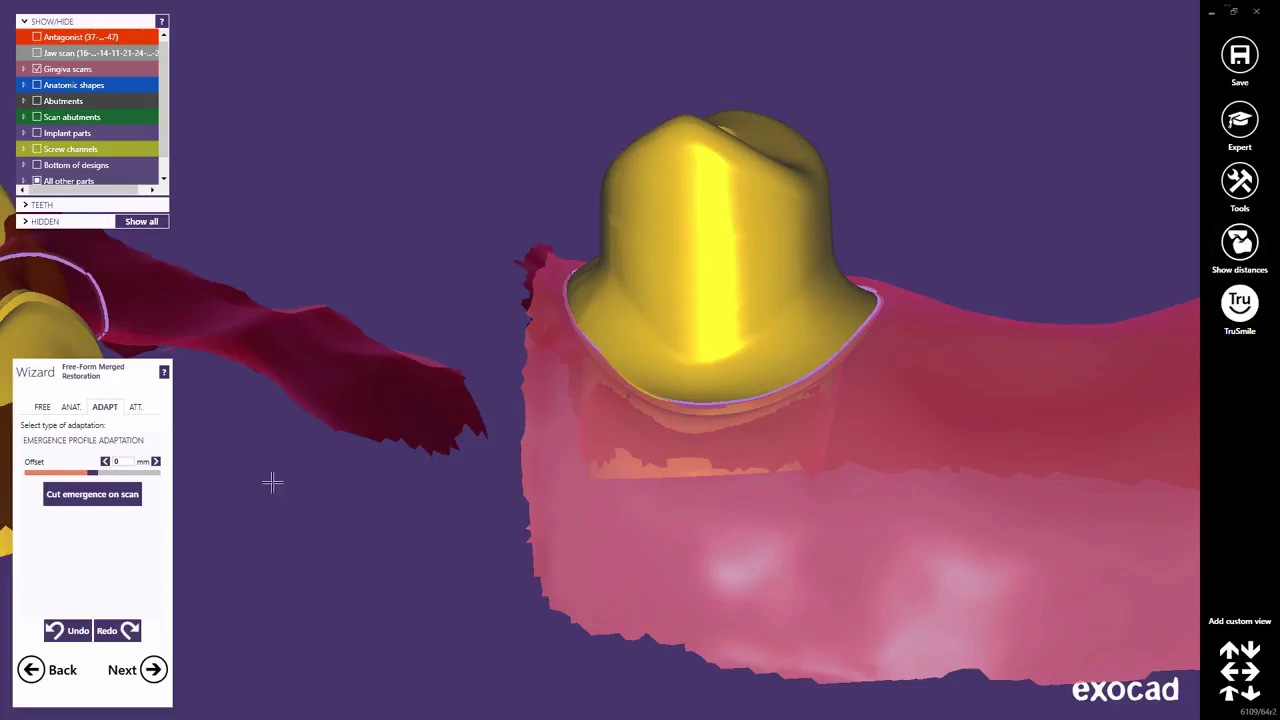
click(72, 630)
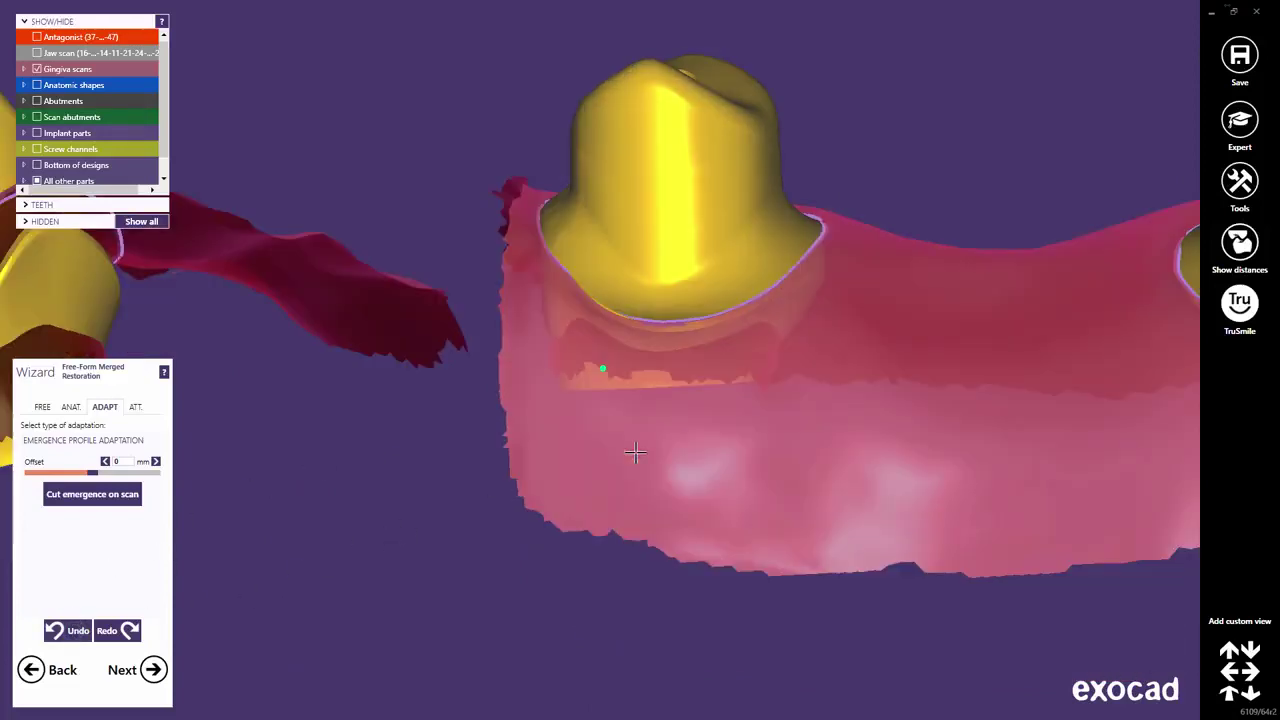
Step: Finish free-forming the merged restorations and save the modifications to the abutments for teeth 16, 14 and 11
scroll(635, 452, down, 5)
right_drag(617, 449, 608, 453)
middle_drag(608, 453, 700, 413)
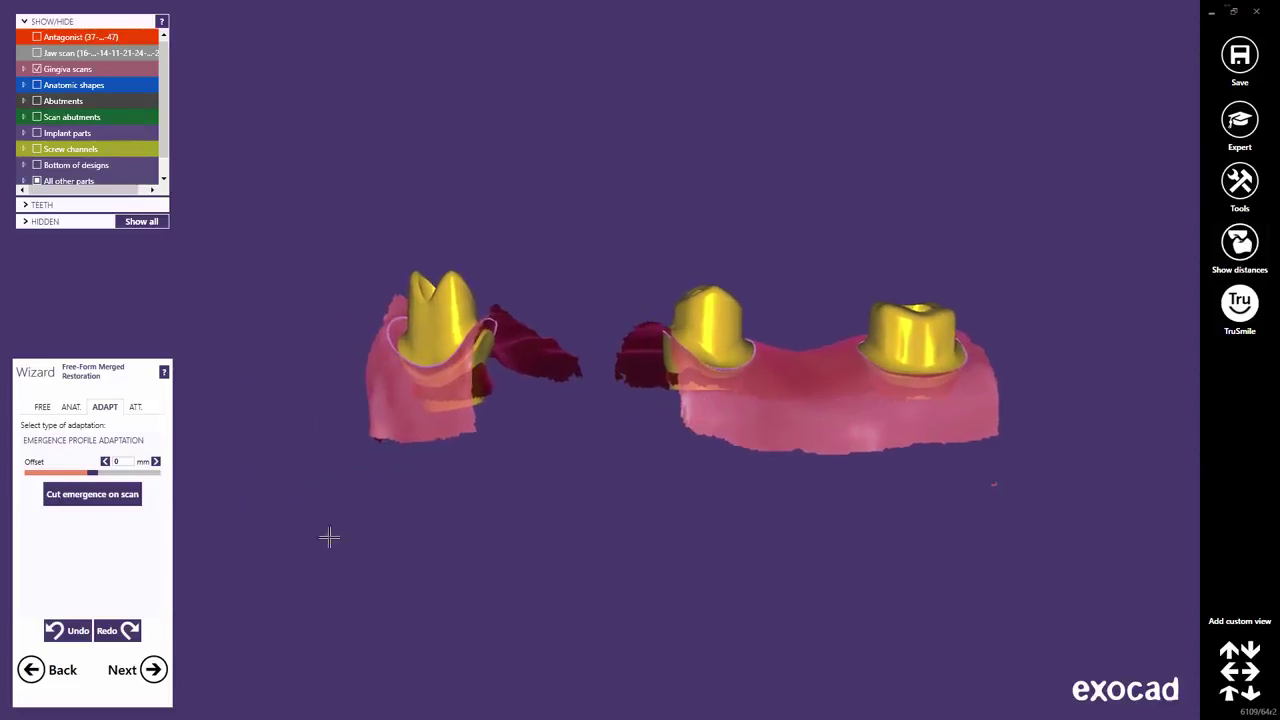
click(153, 669)
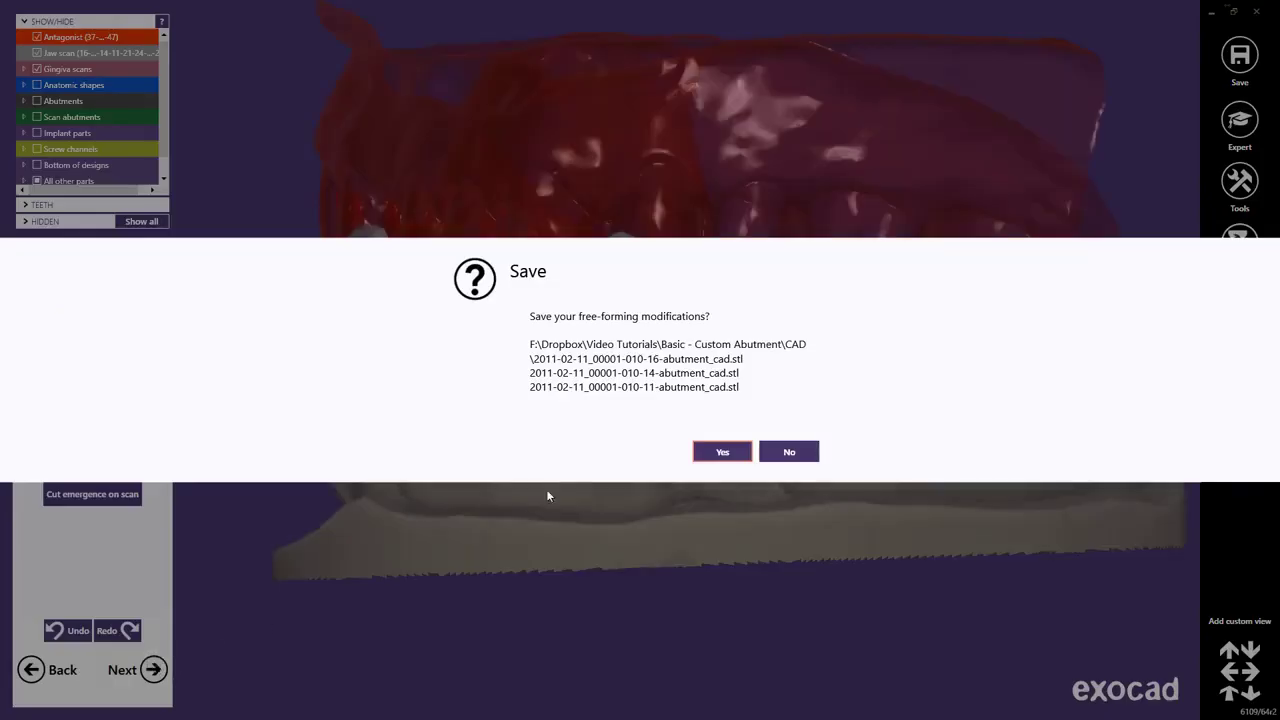
click(722, 451)
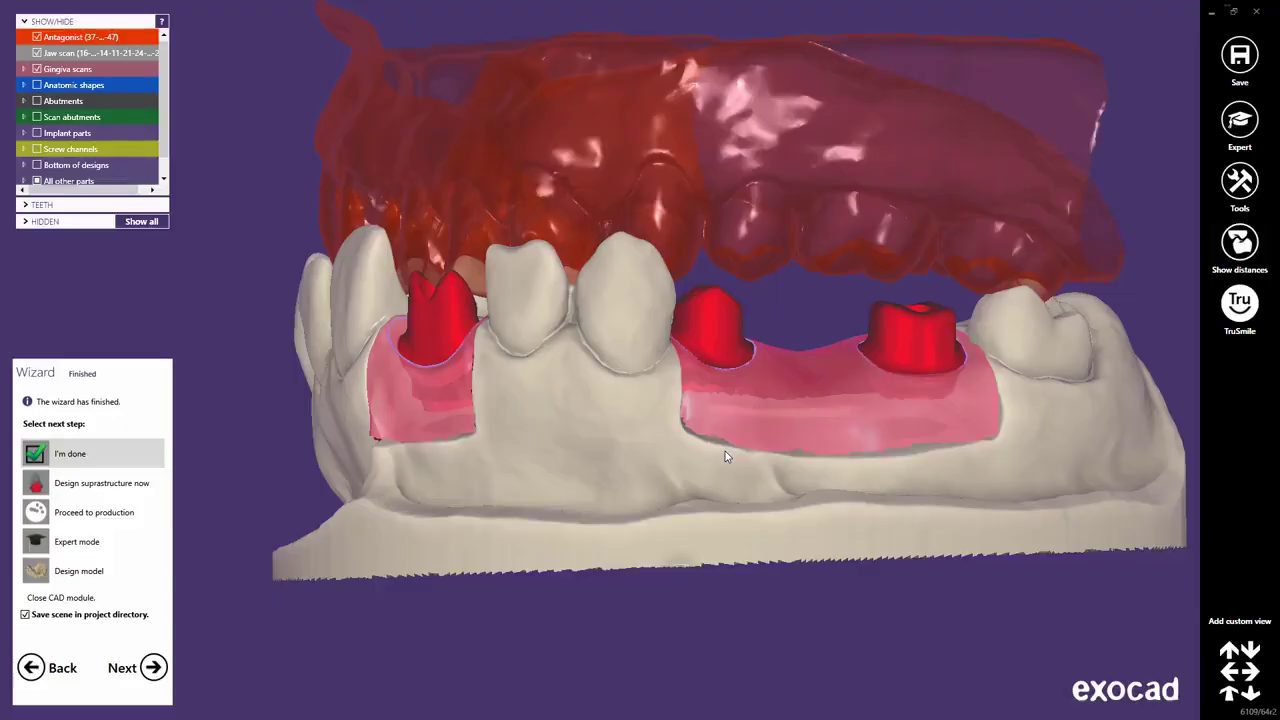